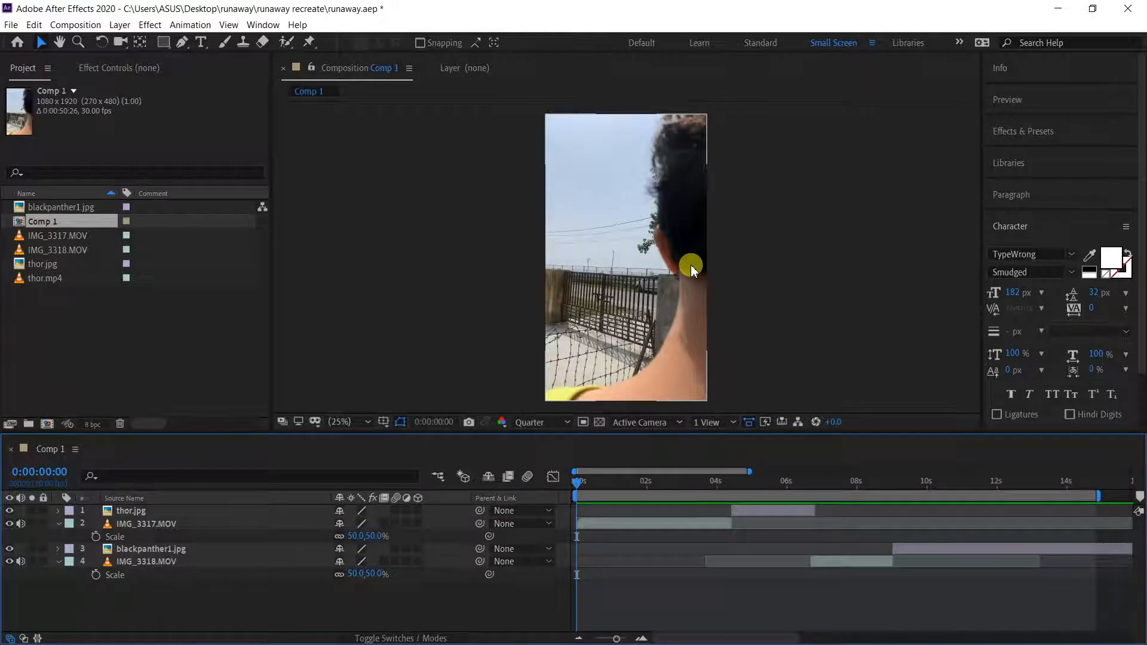
Split the blackpanther1.jpg layer at 0:00:11:06 and delete the part after the cut.
{"action": "key", "text": "space"}
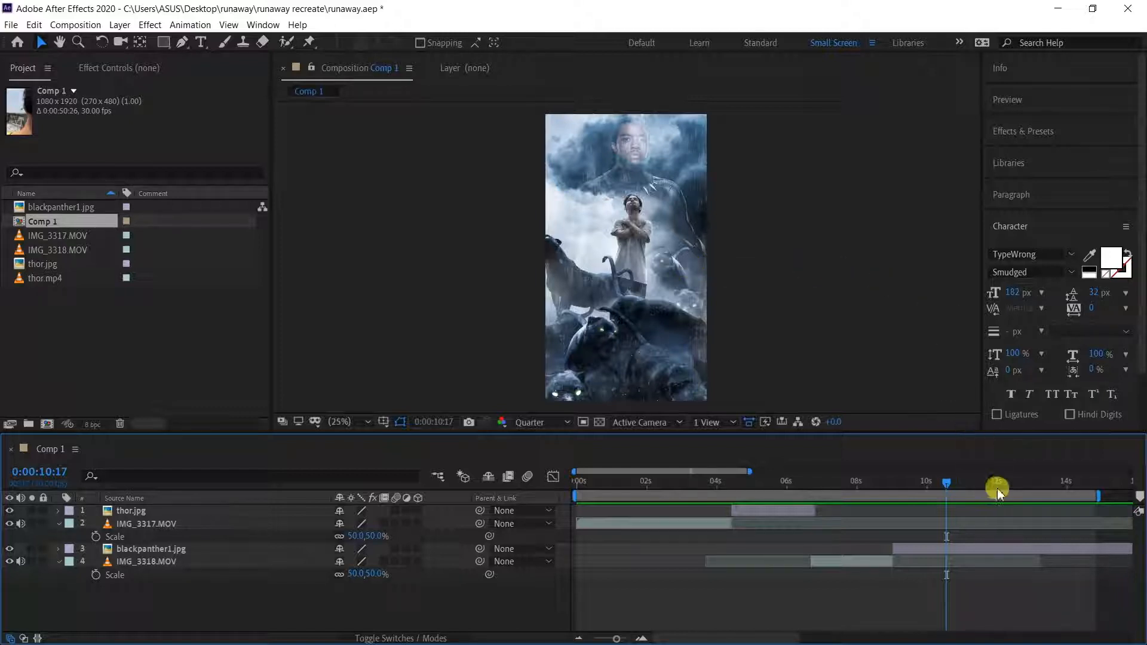
{"action": "left_click_drag", "start_coordinate": [940, 491], "coordinate": [969, 493]}
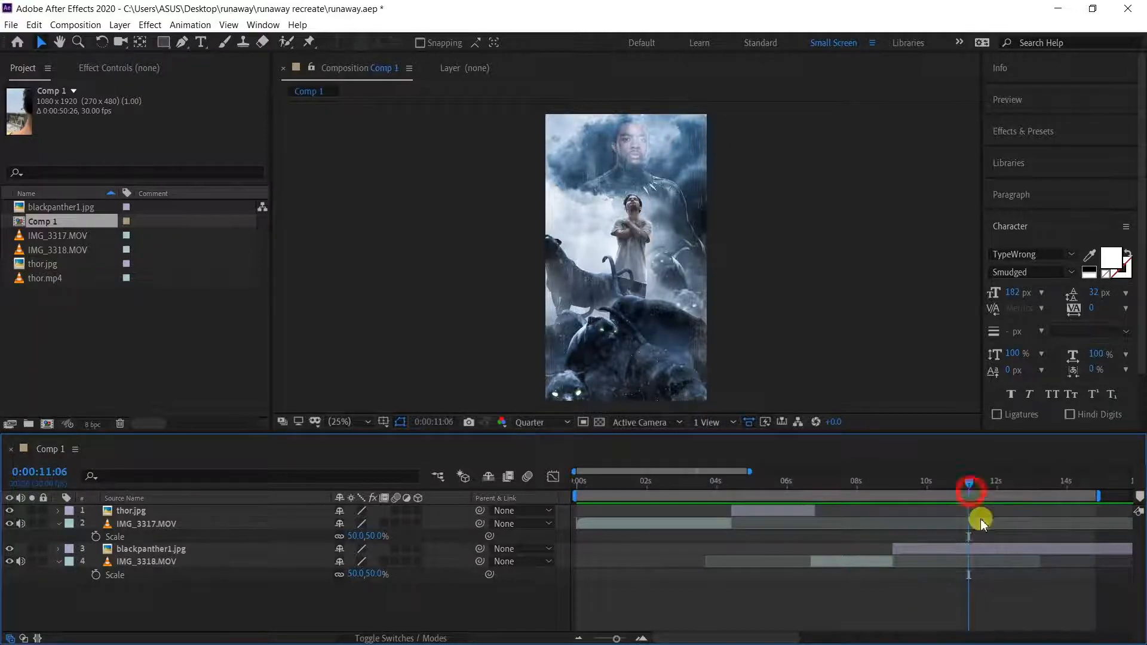
{"action": "left_click", "coordinate": [983, 547]}
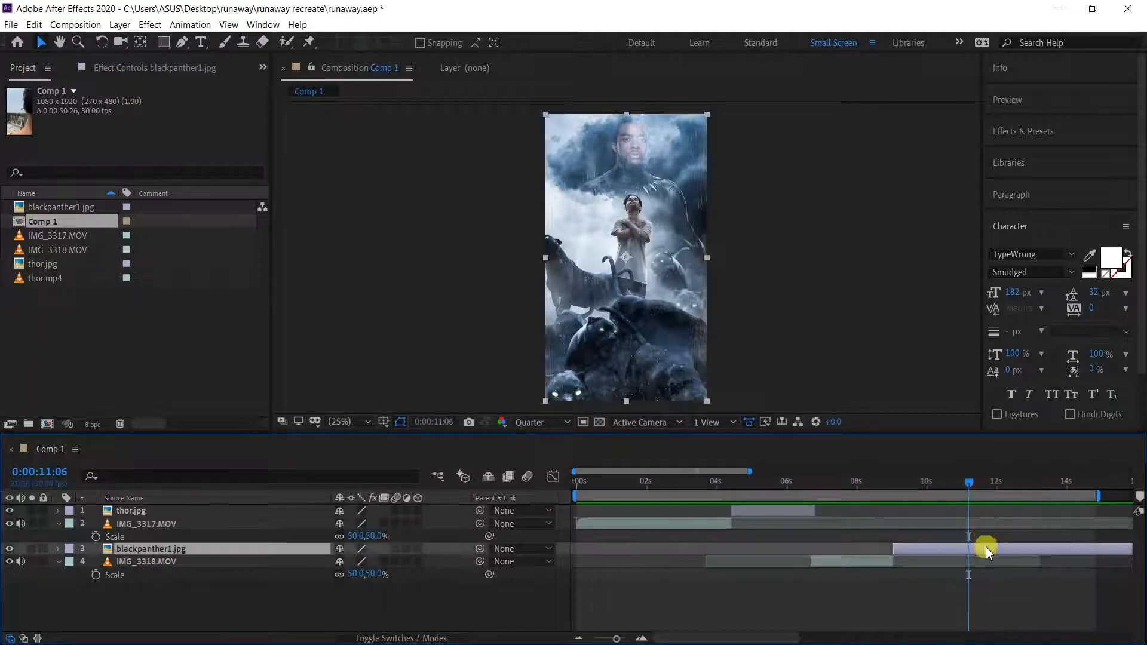
{"action": "left_click", "coordinate": [34, 24]}
{"action": "left_click", "coordinate": [110, 207]}
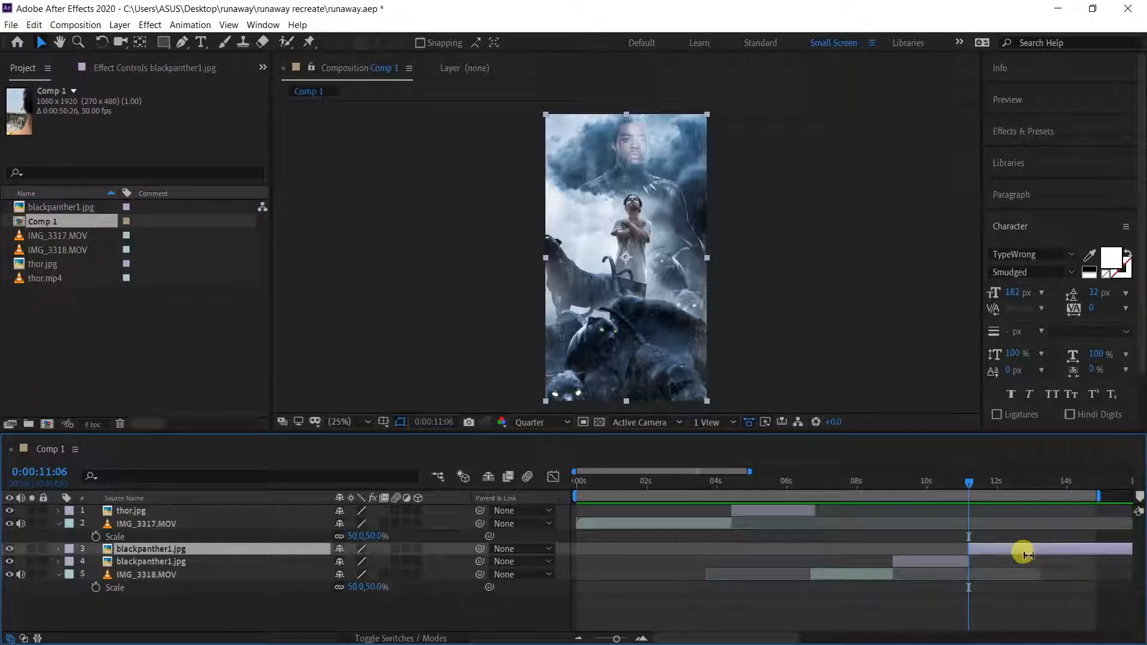
{"action": "key", "text": "Delete"}
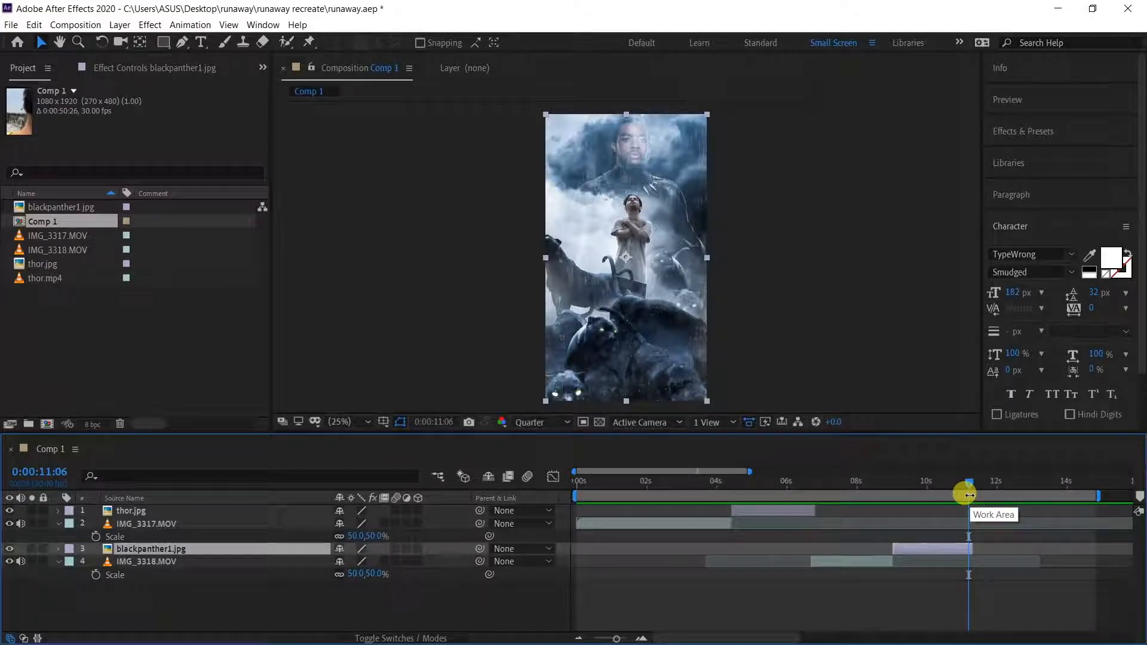
Extend the end of the first IMG_3317.MOV clip to about 0:00:04:19 and split it at 0:00:04:13.
{"action": "left_click_drag", "start_coordinate": [720, 480], "coordinate": [714, 482]}
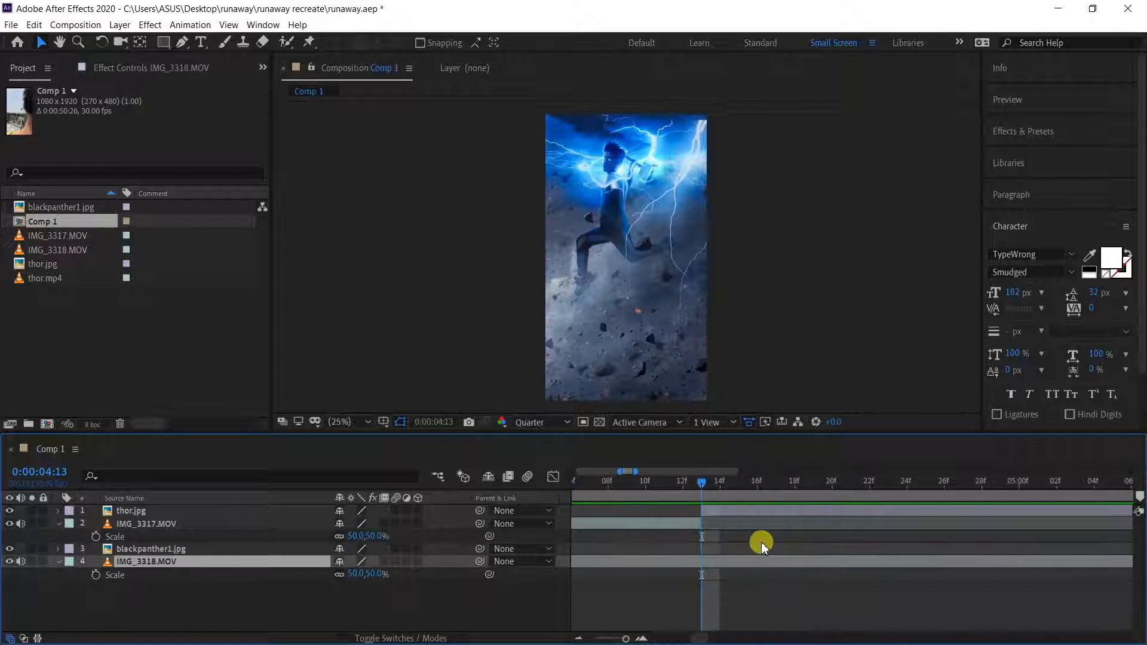
{"action": "left_click", "coordinate": [698, 525]}
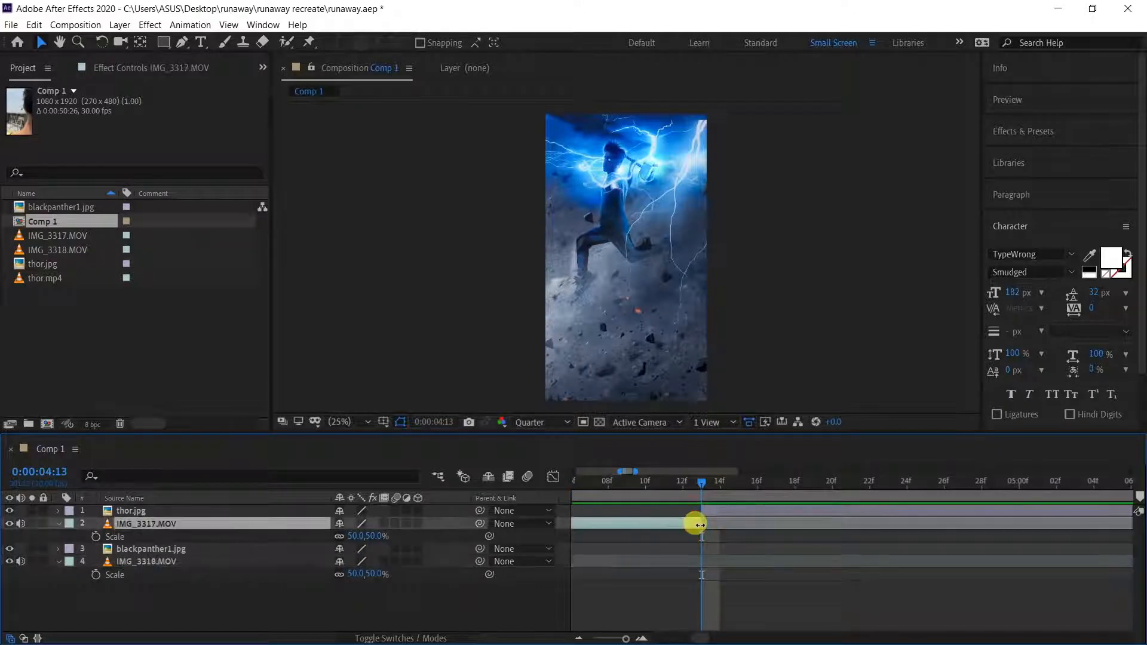
{"action": "left_click_drag", "start_coordinate": [697, 525], "coordinate": [812, 522]}
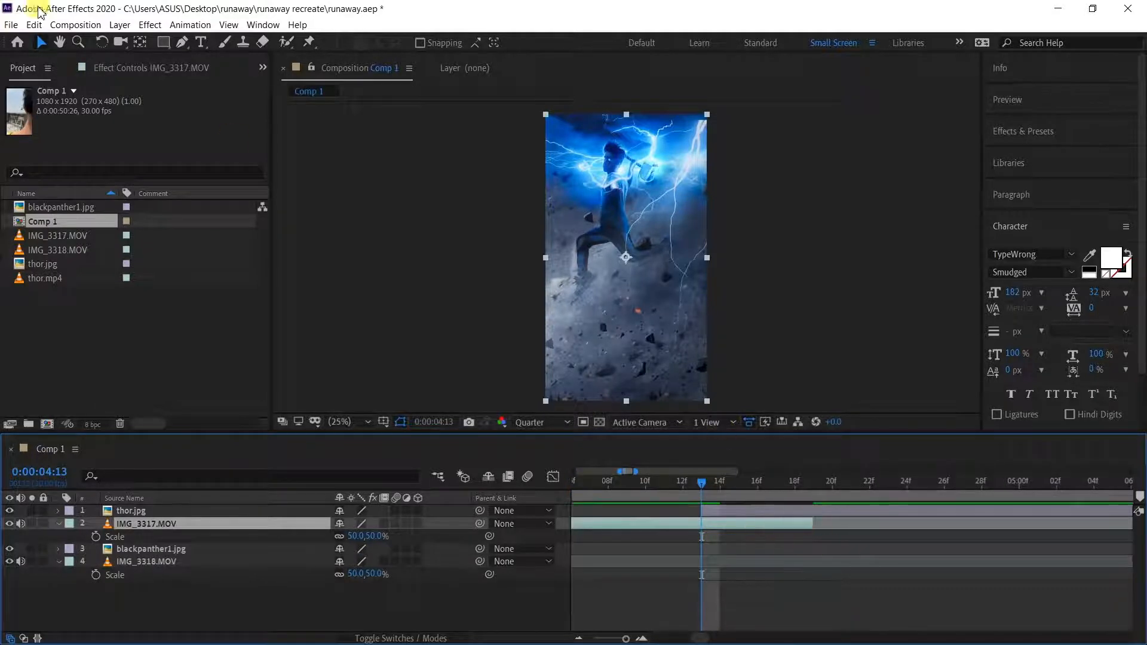
{"action": "left_click", "coordinate": [34, 25]}
{"action": "left_click", "coordinate": [90, 204]}
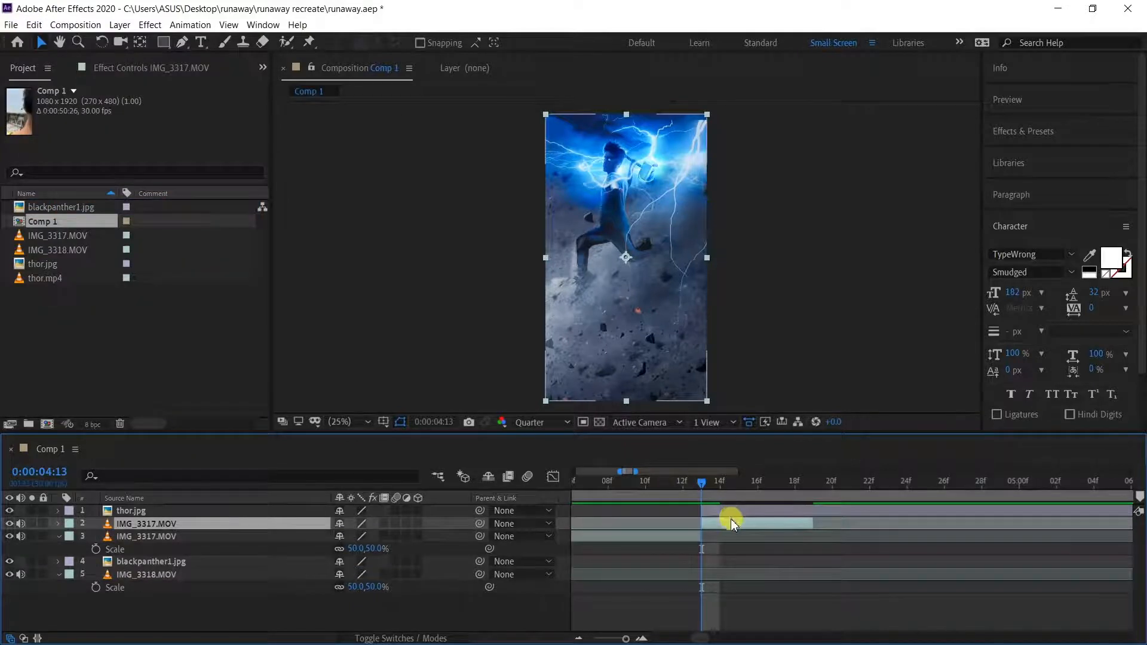
Move the split-off IMG_3317.MOV piece to just after blackpanther1.jpg and extend its end to about 13 seconds.
{"action": "scroll", "coordinate": [705, 527], "scroll_direction": "down", "scroll_amount": 5}
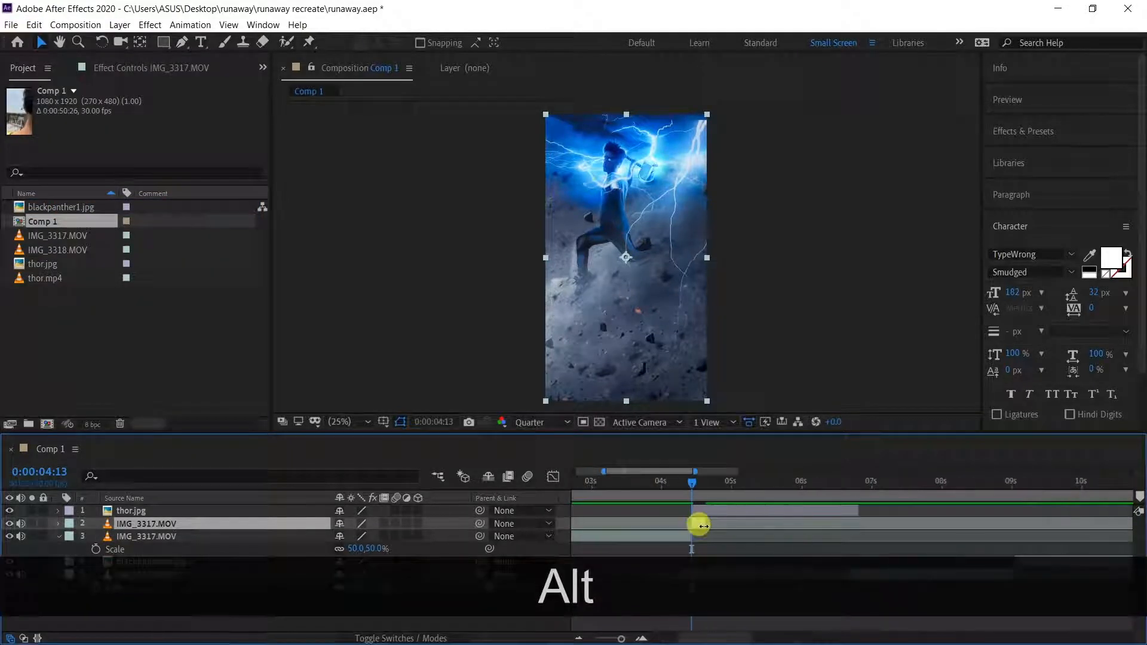
{"action": "left_click_drag", "start_coordinate": [700, 526], "coordinate": [955, 543]}
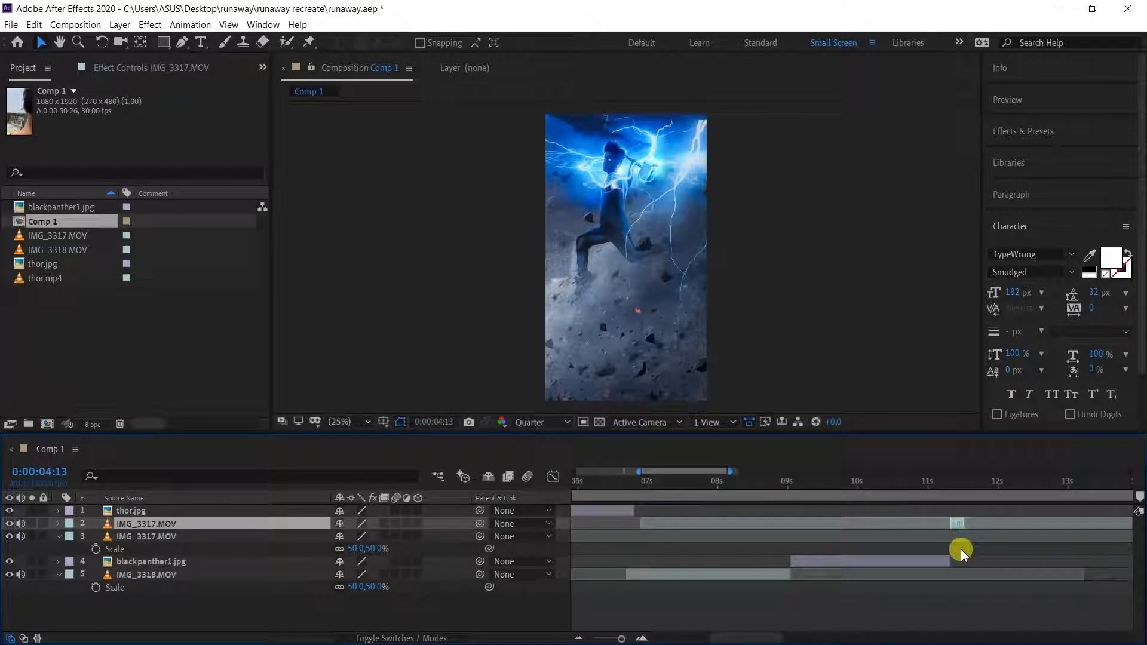
{"action": "left_click", "coordinate": [945, 479]}
{"action": "scroll", "coordinate": [925, 525], "scroll_direction": "up", "scroll_amount": 5}
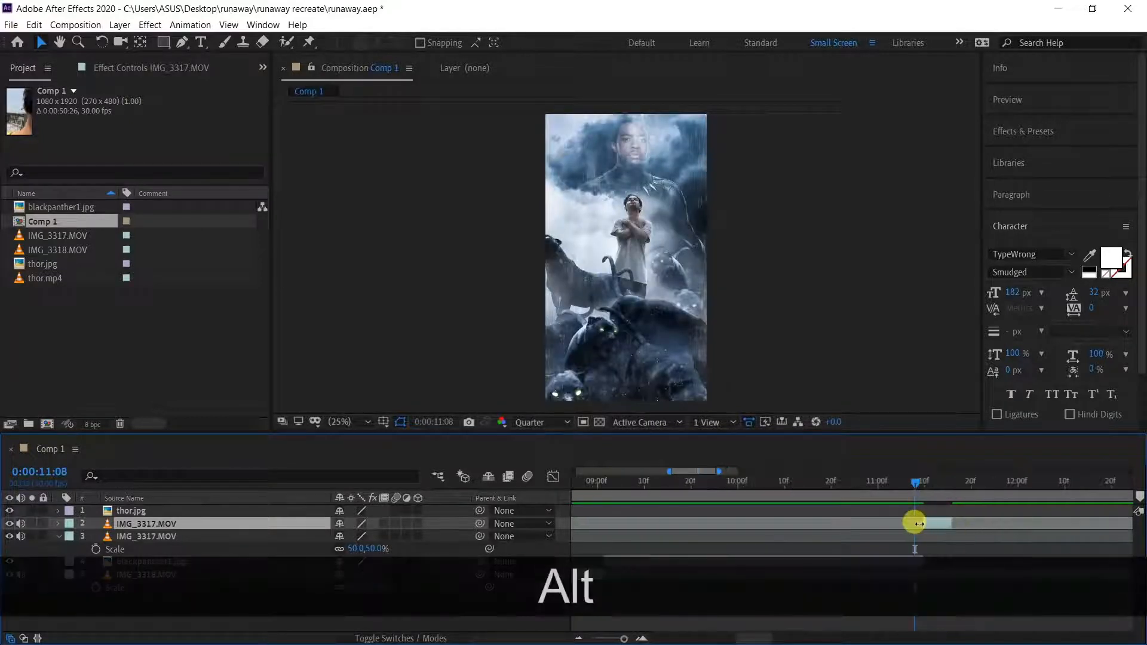
{"action": "left_click_drag", "start_coordinate": [924, 524], "coordinate": [1042, 530]}
{"action": "scroll", "coordinate": [919, 524], "scroll_direction": "down", "scroll_amount": 3}
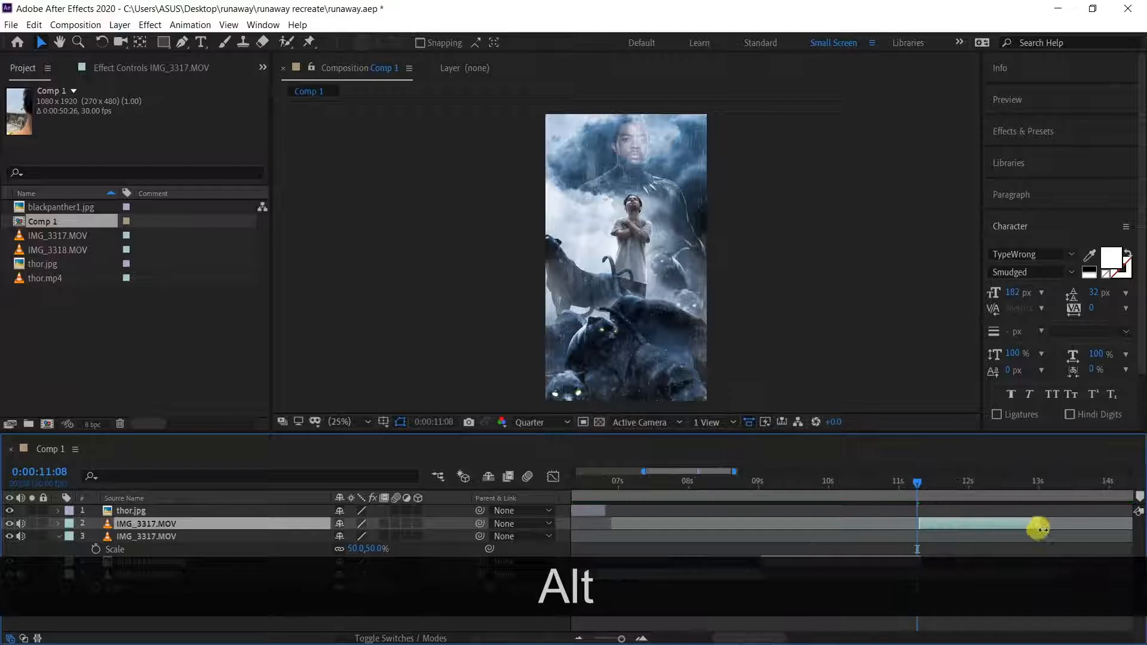
Split the moved IMG_3317.MOV clip at 0:00:12:03 and delete the part before the cut.
{"action": "left_click", "coordinate": [959, 482]}
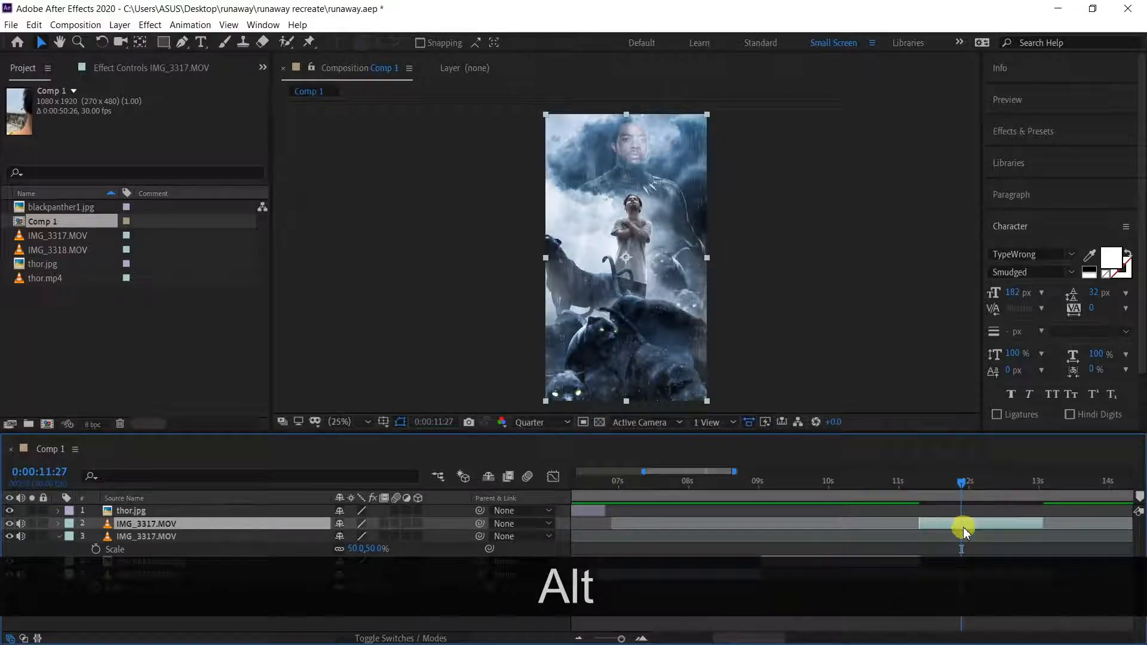
{"action": "scroll", "coordinate": [964, 530], "scroll_direction": "down", "scroll_amount": 2}
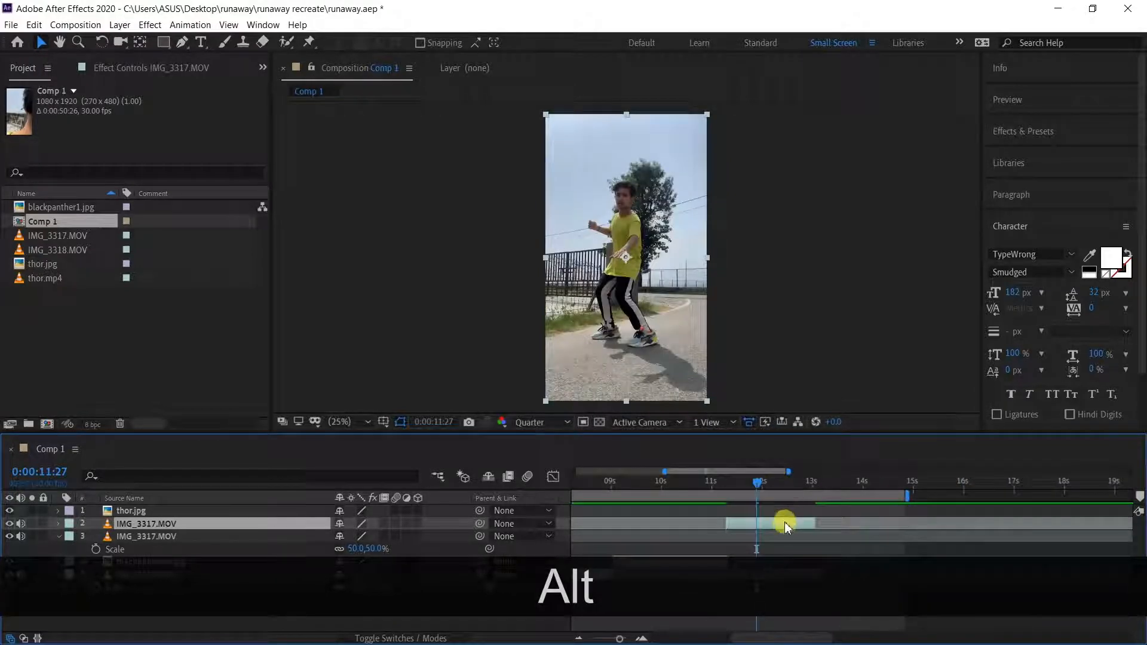
{"action": "scroll", "coordinate": [784, 523], "scroll_direction": "down", "scroll_amount": 3}
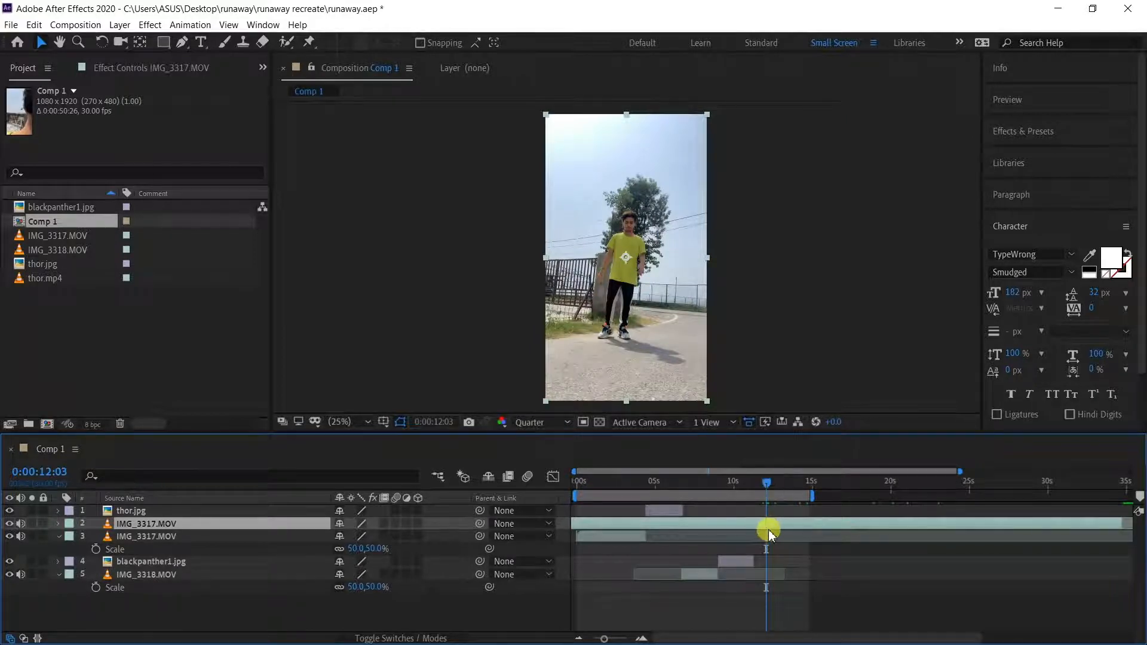
{"action": "left_click", "coordinate": [35, 24]}
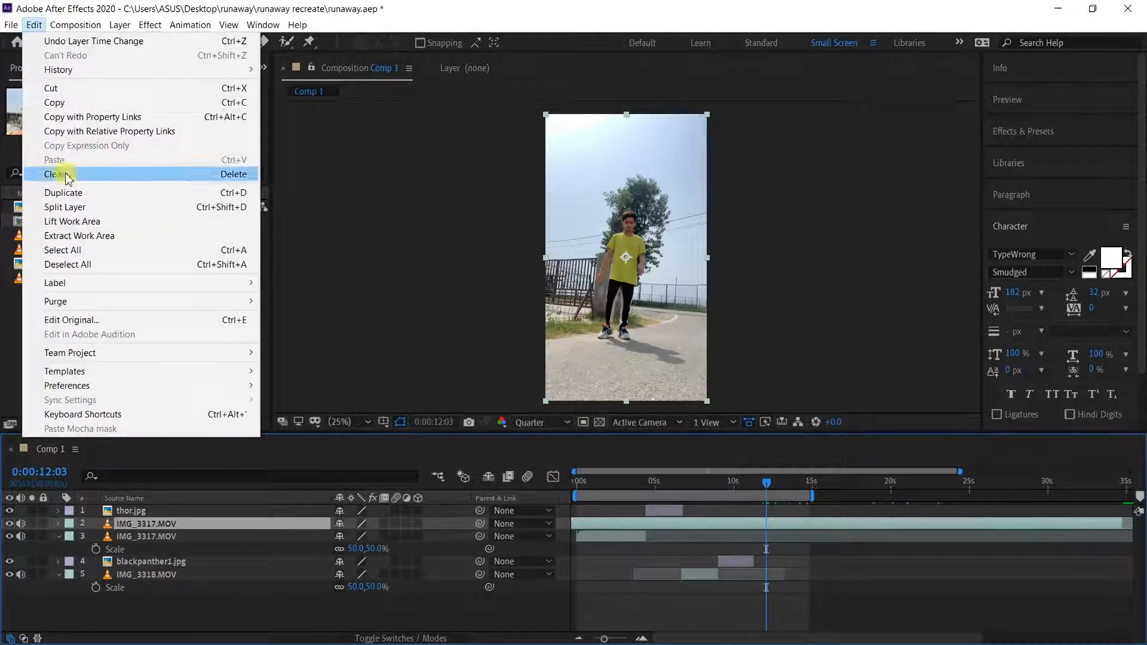
{"action": "left_click", "coordinate": [65, 206]}
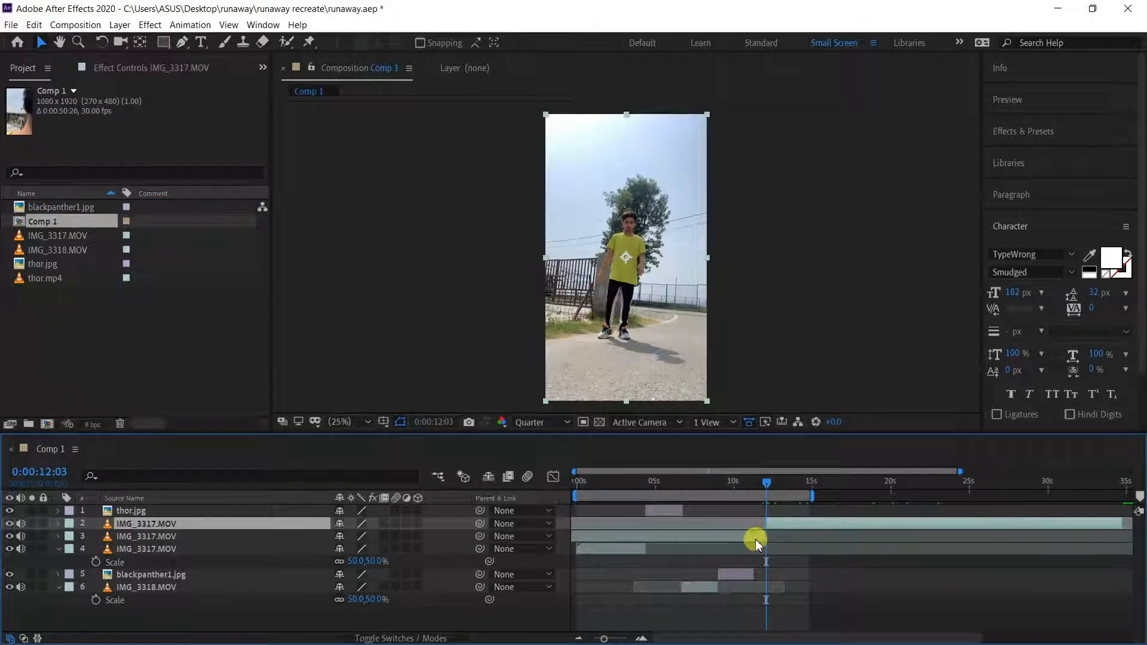
{"action": "key", "text": "Delete"}
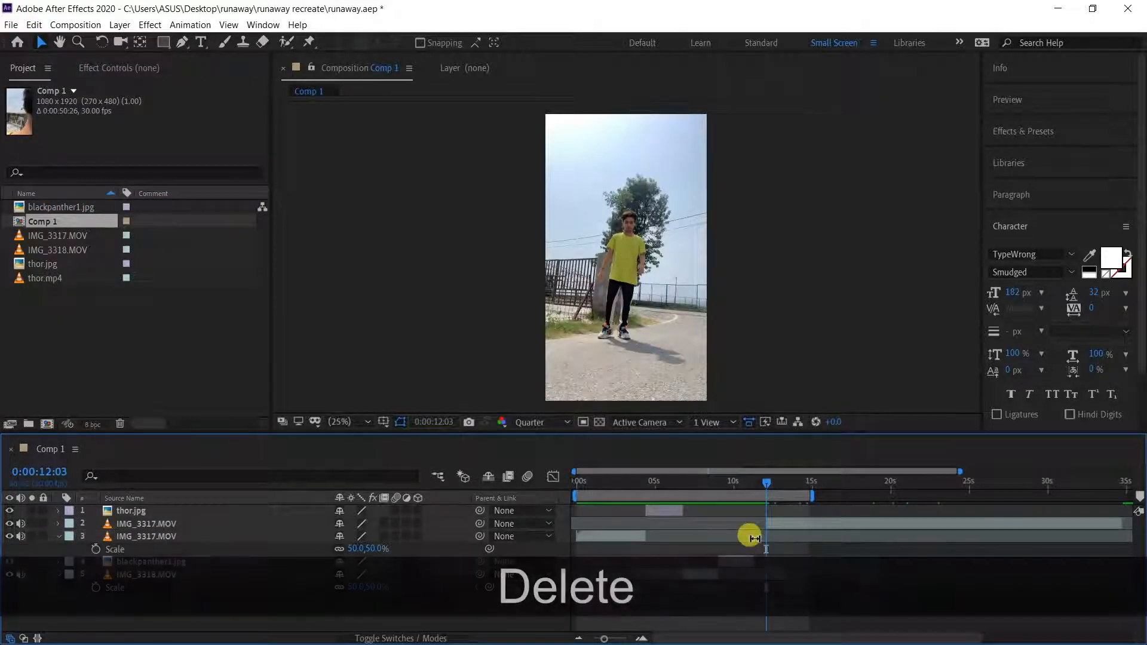
Shift the remaining IMG_3317.MOV clip earlier so it starts where blackpanther1.jpg ends, and check its frames.
{"action": "left_click_drag", "start_coordinate": [785, 526], "coordinate": [772, 526]}
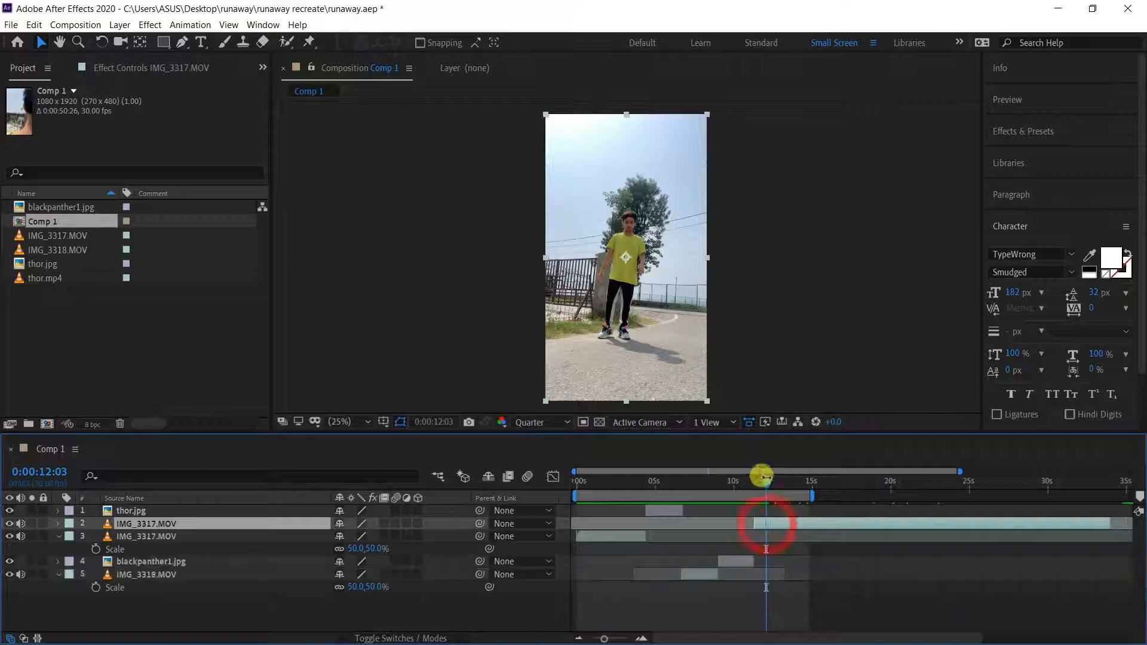
{"action": "left_click_drag", "start_coordinate": [766, 477], "coordinate": [794, 488]}
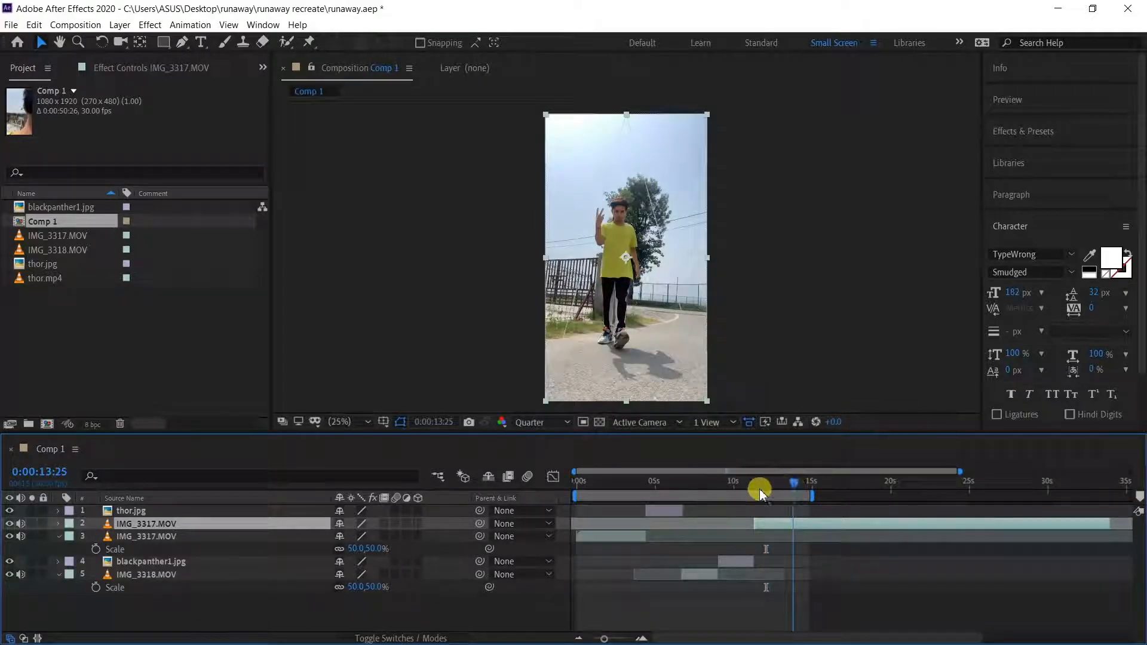
{"action": "left_click", "coordinate": [756, 487]}
{"action": "scroll", "coordinate": [774, 514], "scroll_direction": "down", "scroll_amount": 4, "text": "alt"}
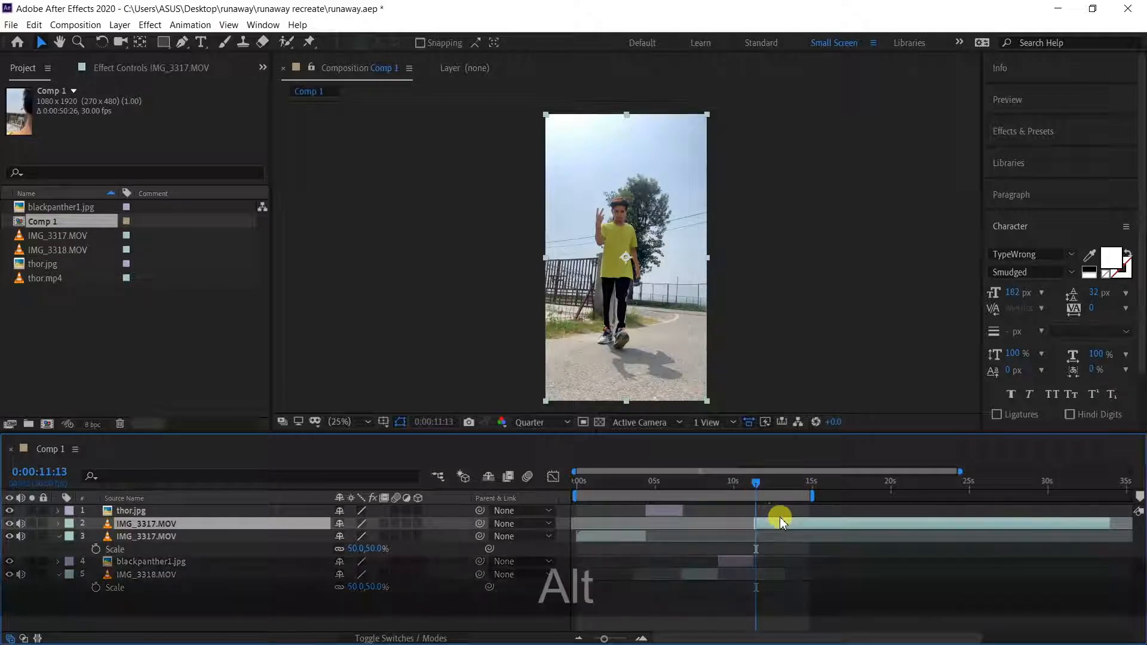
Move the work area to start at about 11 seconds and preview the cut from blackpanther1.jpg to IMG_3317.MOV.
{"action": "left_click_drag", "start_coordinate": [644, 496], "coordinate": [760, 499]}
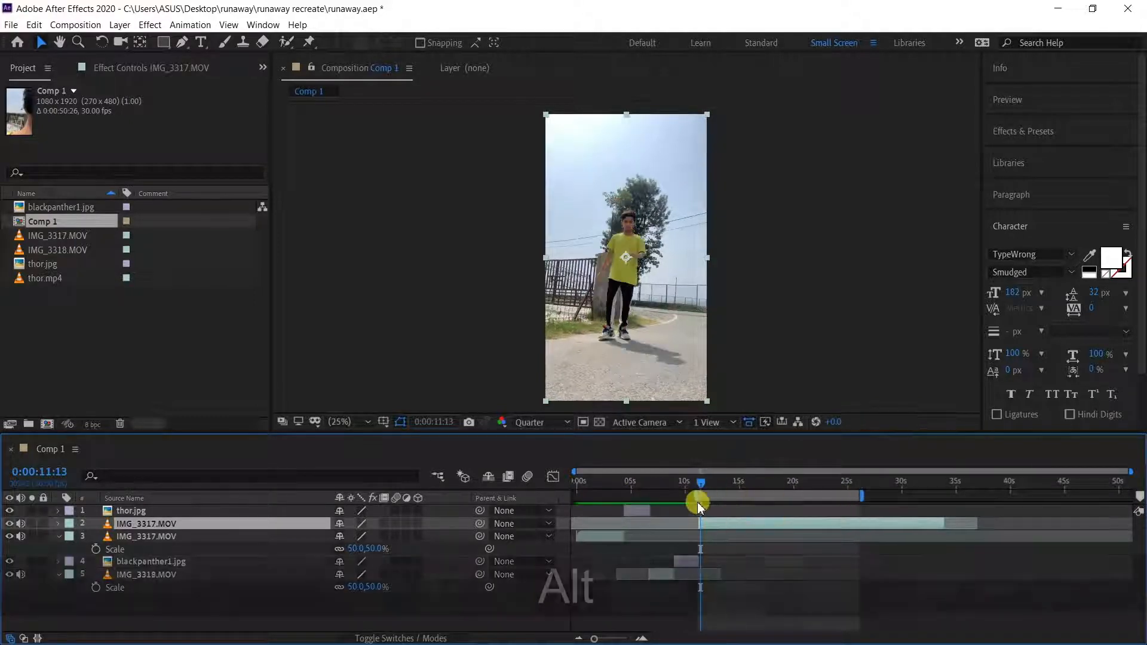
{"action": "scroll", "coordinate": [699, 502], "scroll_direction": "up", "scroll_amount": 3, "text": "alt"}
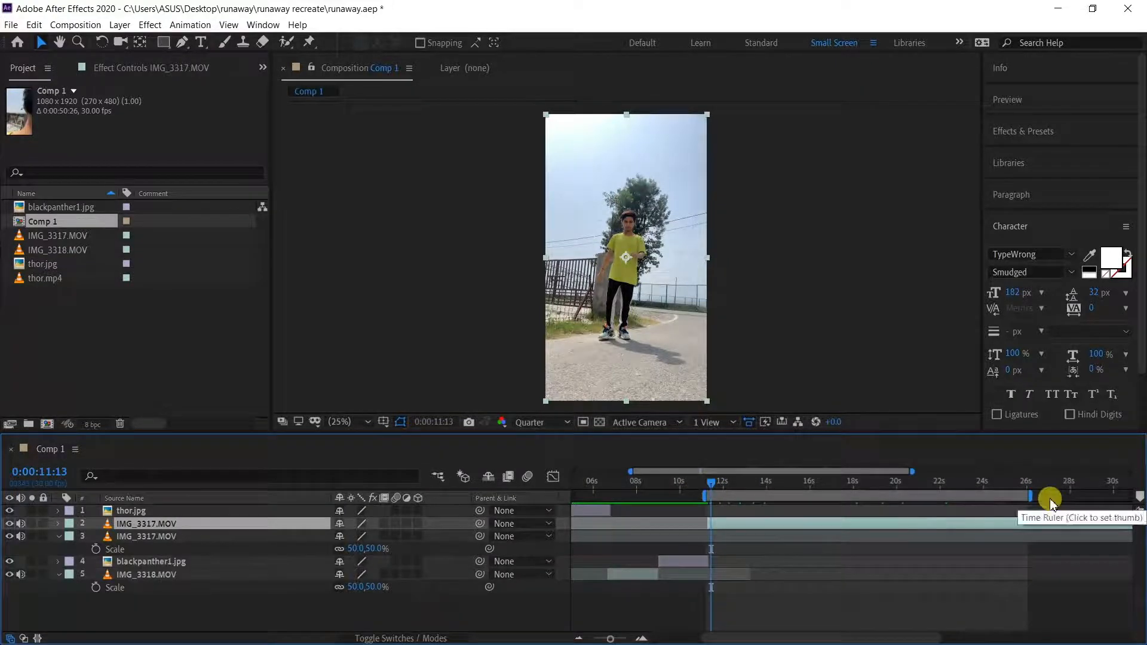
{"action": "scroll", "coordinate": [714, 503], "scroll_direction": "up", "scroll_amount": 3, "text": "alt"}
{"action": "left_click", "coordinate": [686, 483]}
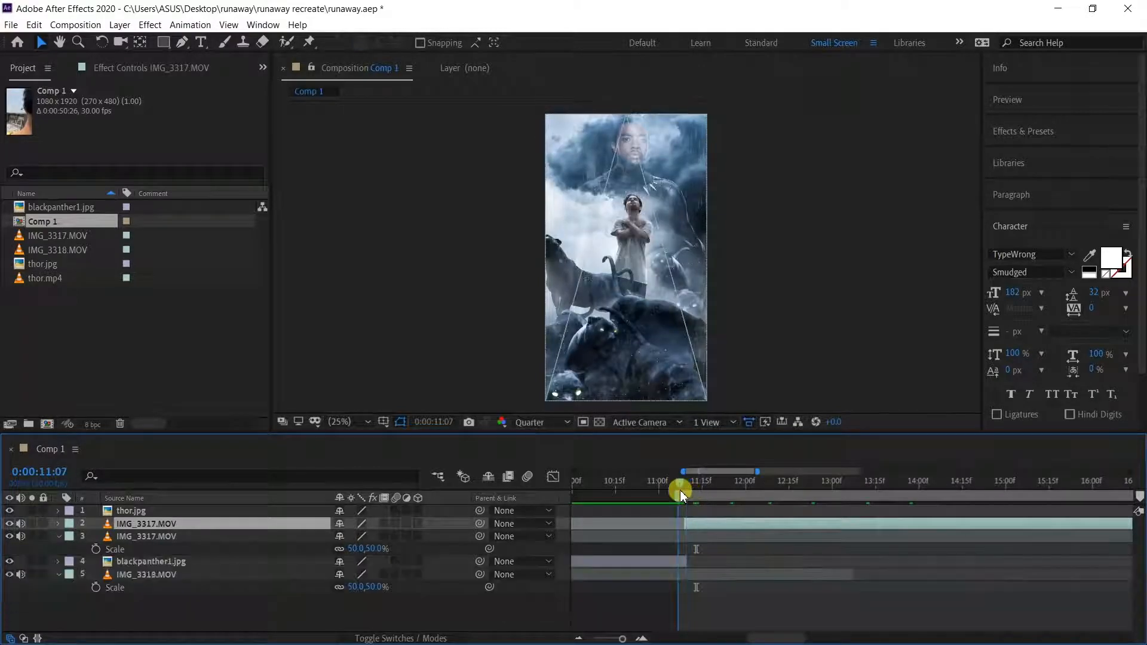
{"action": "left_click", "coordinate": [679, 488]}
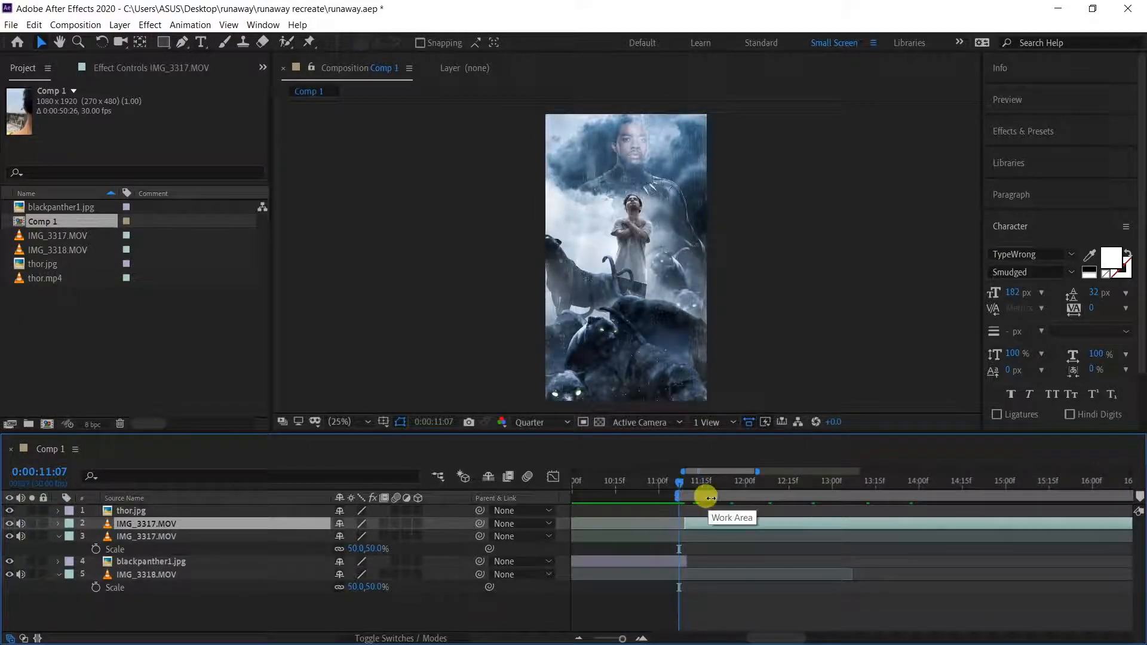
{"action": "key", "text": "space"}
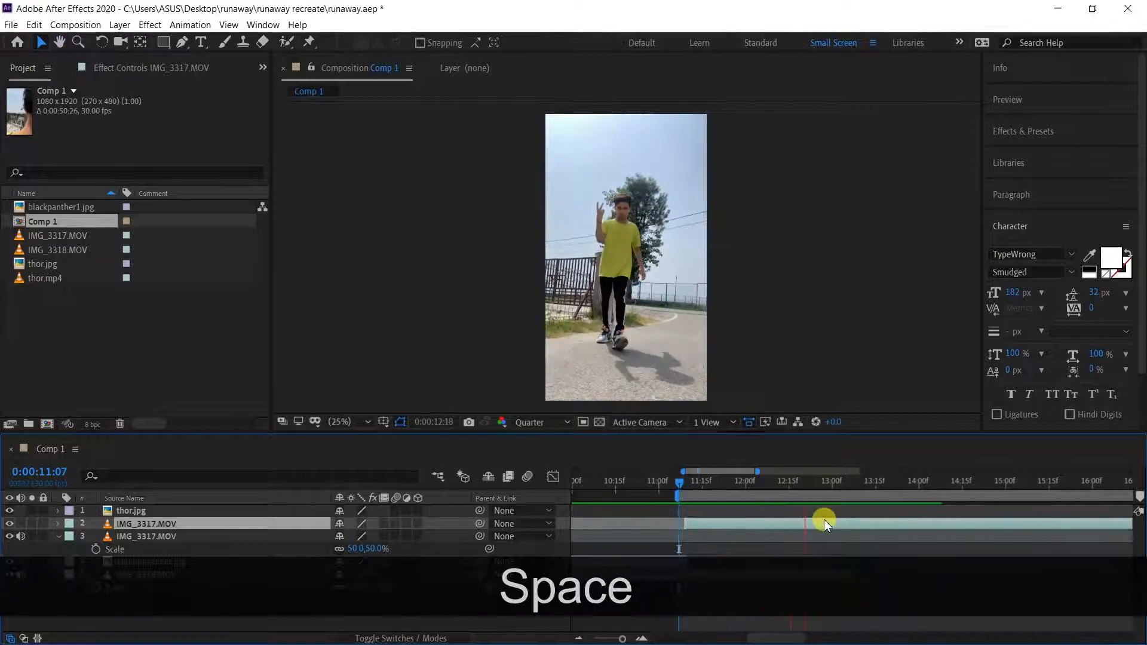
Split the later IMG_3317.MOV clip at 0:00:12:13 and delete everything after the cut.
{"action": "left_click_drag", "start_coordinate": [679, 483], "coordinate": [784, 500]}
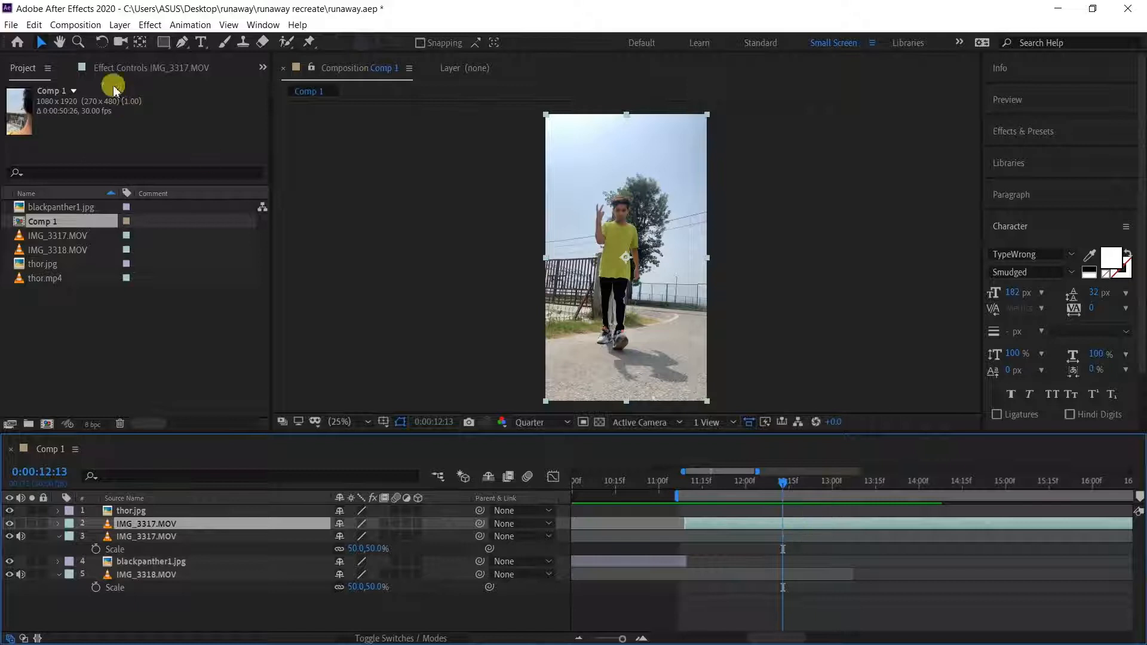
{"action": "left_click", "coordinate": [11, 25]}
{"action": "mouse_move", "coordinate": [34, 25]}
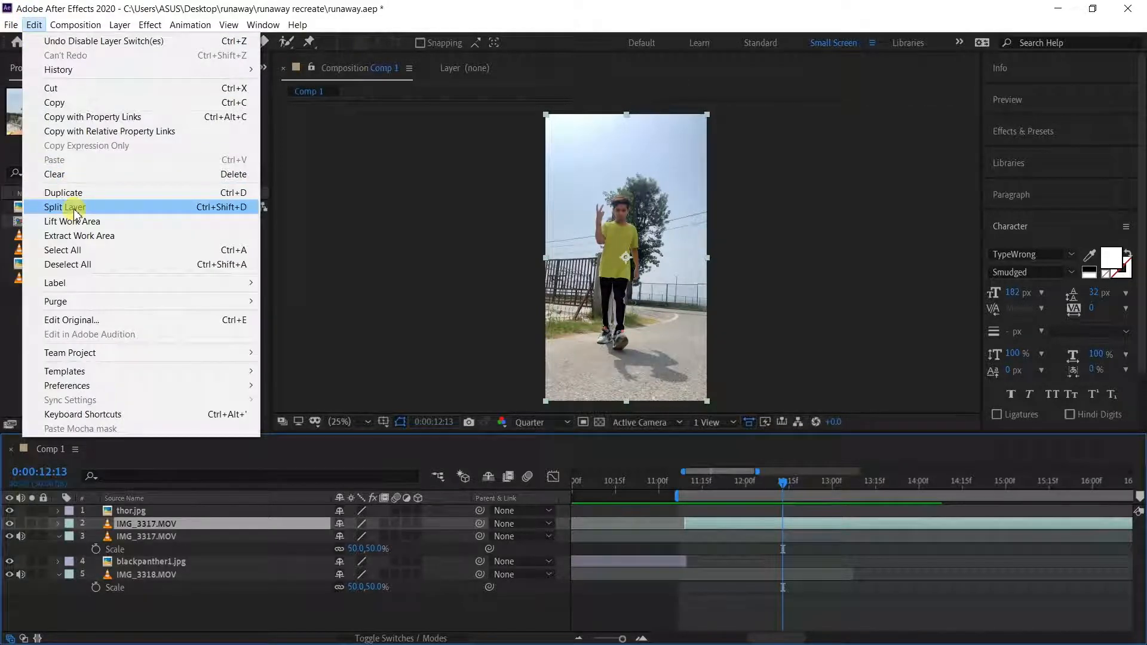
{"action": "left_click", "coordinate": [66, 206]}
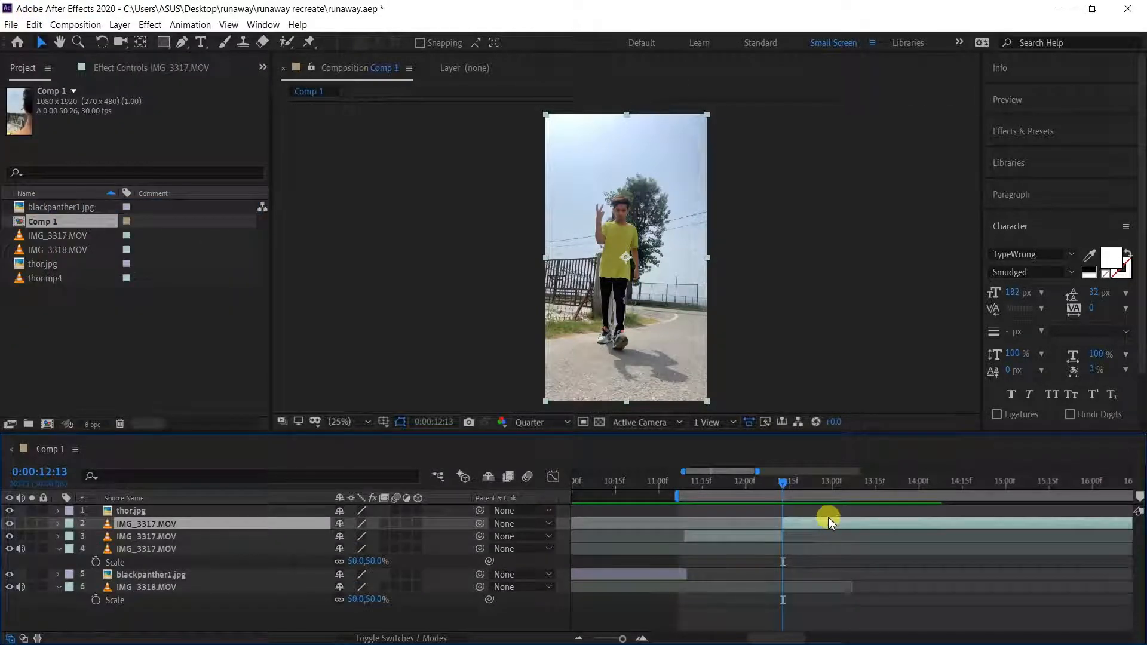
{"action": "key", "text": "Delete"}
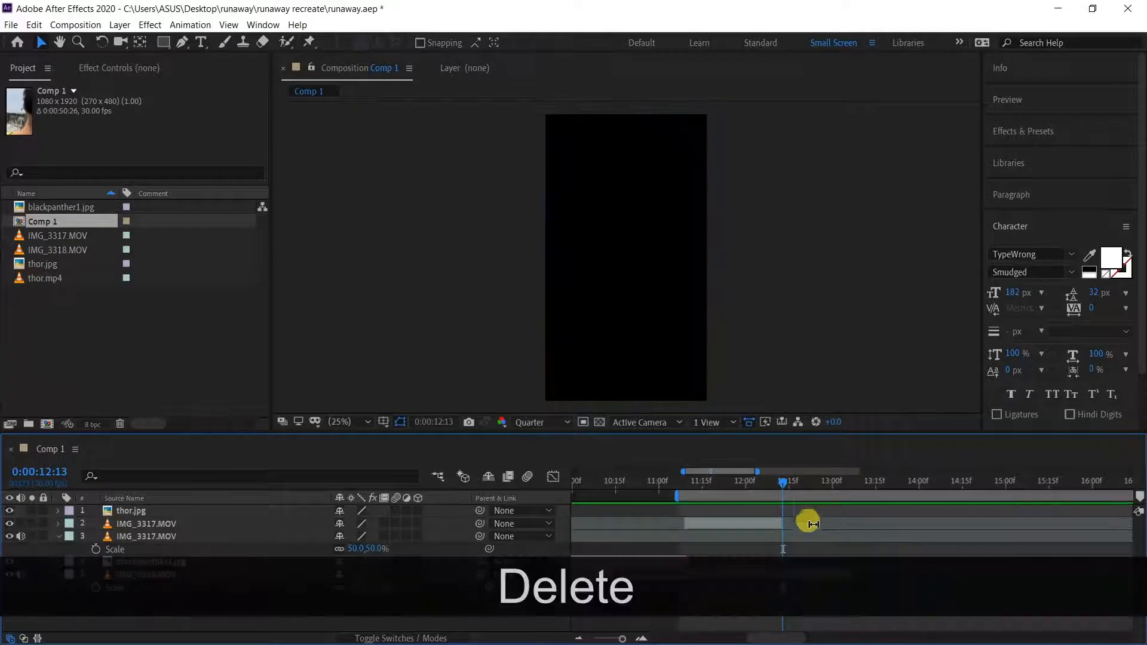
Extend the end of the trimmed IMG_3317.MOV clip by one frame and split it at 0:00:12:13.
{"action": "left_click", "coordinate": [778, 523]}
{"action": "scroll", "coordinate": [779, 526], "scroll_direction": "up", "scroll_amount": 5}
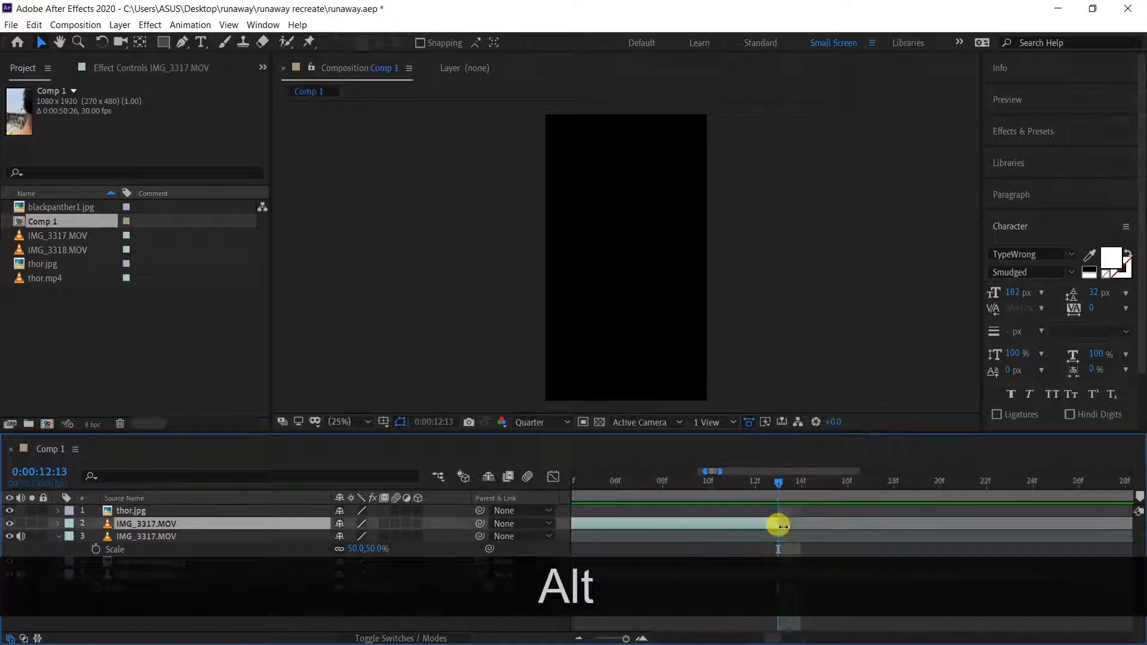
{"action": "left_click_drag", "start_coordinate": [771, 523], "coordinate": [799, 523]}
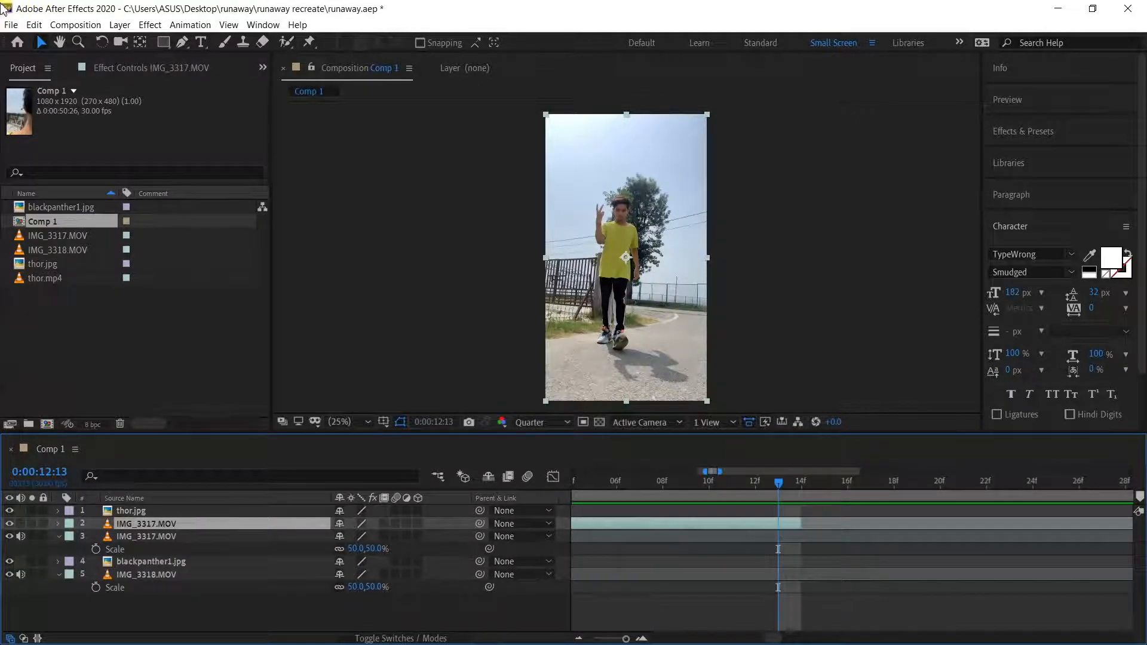
{"action": "left_click", "coordinate": [11, 25]}
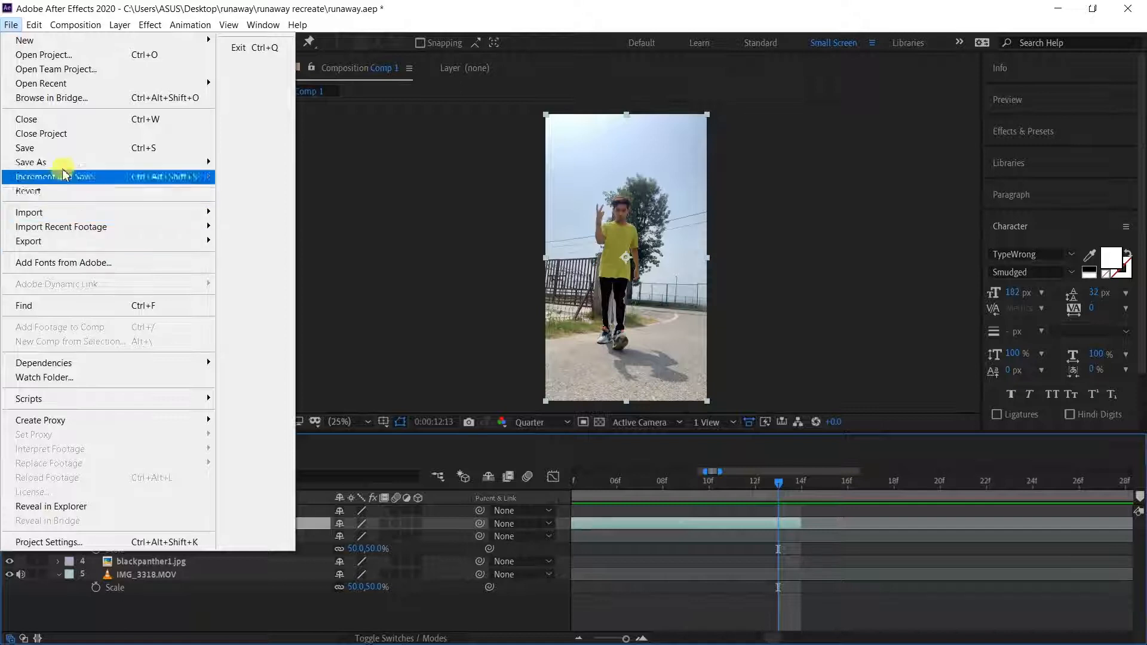
{"action": "mouse_move", "coordinate": [33, 25]}
{"action": "left_click", "coordinate": [89, 207]}
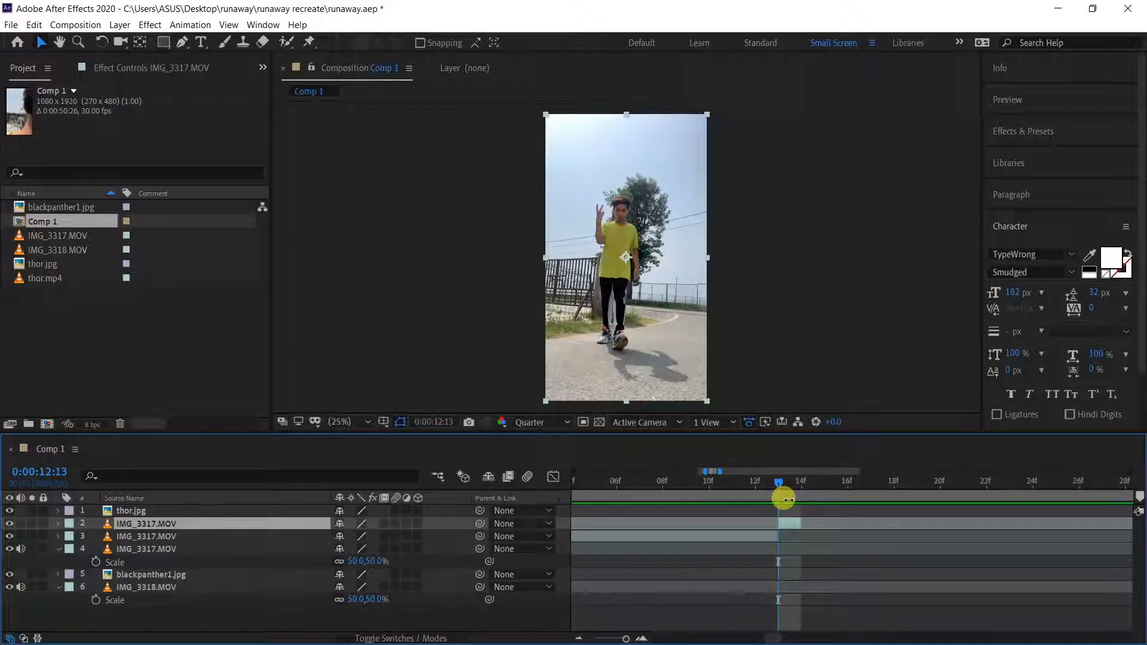
Freeze the short IMG_3317.MOV clip starting at 0:00:12:13 on its last frame and extend its end to about 0:00:12:25.
{"action": "right_click", "coordinate": [789, 525]}
{"action": "mouse_move", "coordinate": [800, 222]}
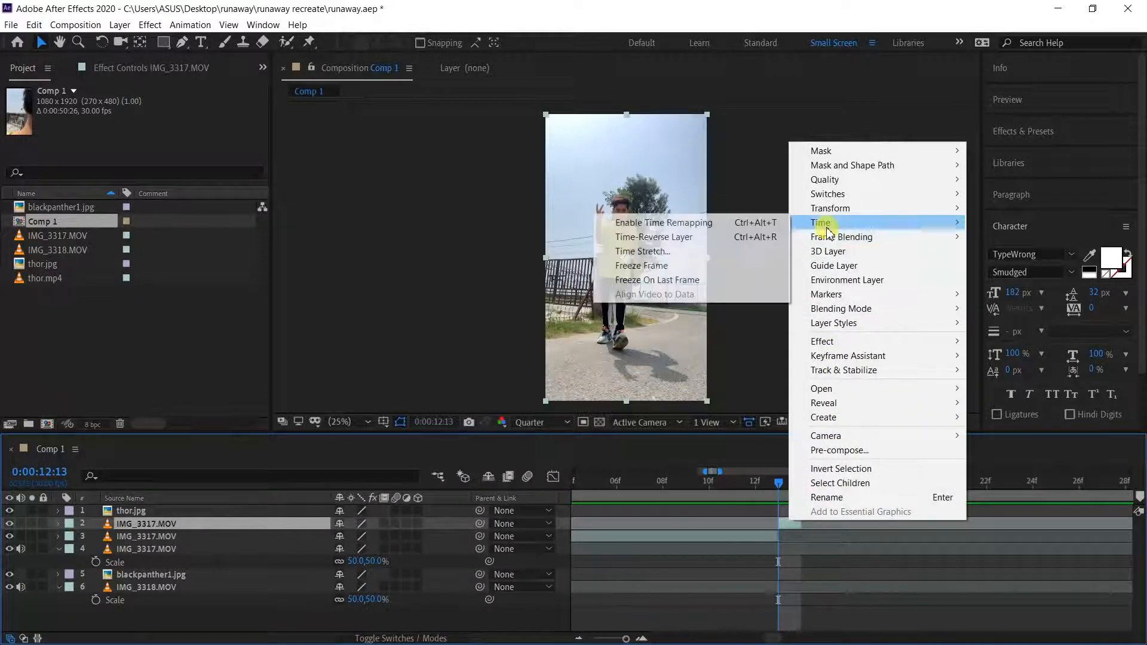
{"action": "left_click", "coordinate": [726, 279]}
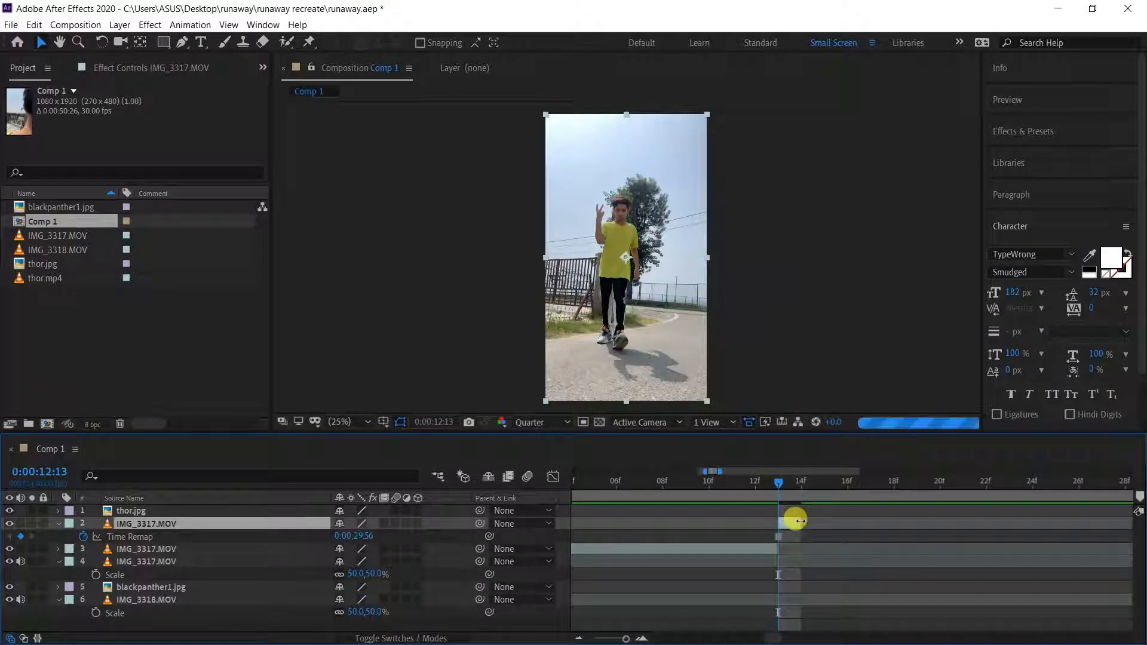
{"action": "left_click_drag", "start_coordinate": [800, 521], "coordinate": [991, 520]}
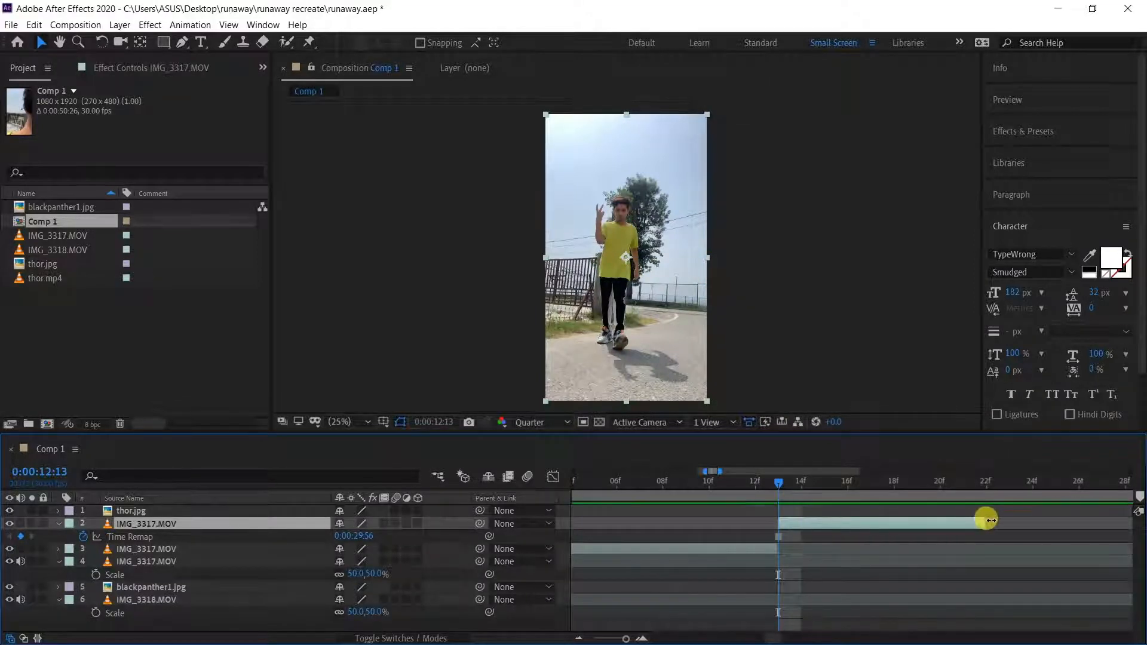
{"action": "left_click_drag", "start_coordinate": [732, 483], "coordinate": [840, 489]}
{"action": "left_click_drag", "start_coordinate": [981, 522], "coordinate": [1059, 523]}
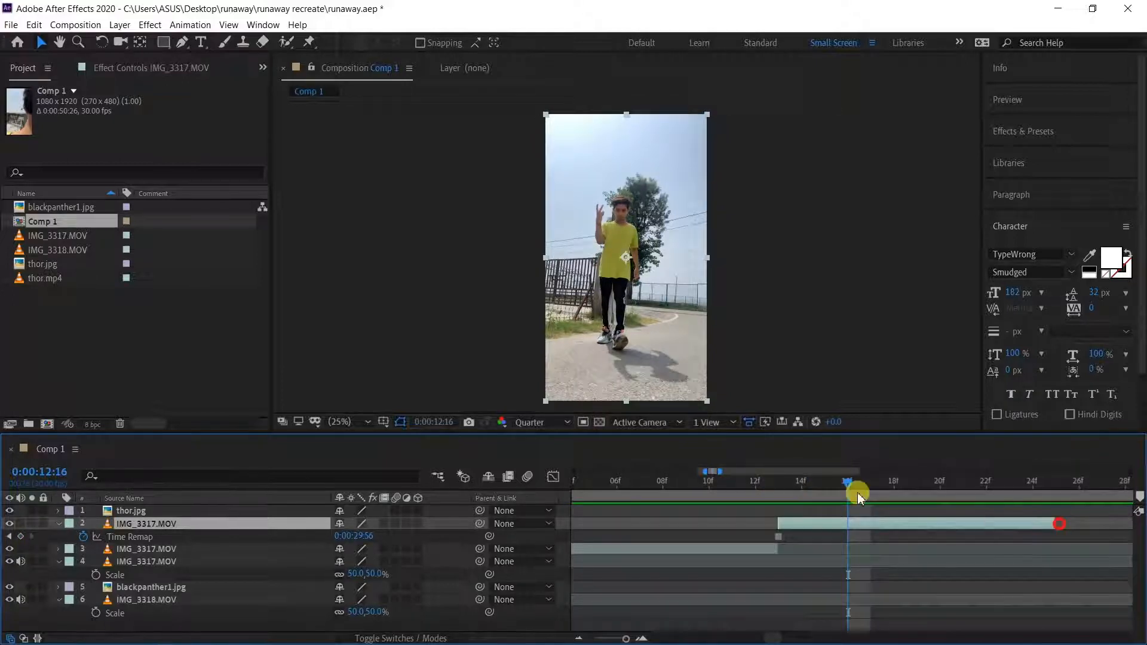
{"action": "left_click_drag", "start_coordinate": [787, 485], "coordinate": [776, 487]}
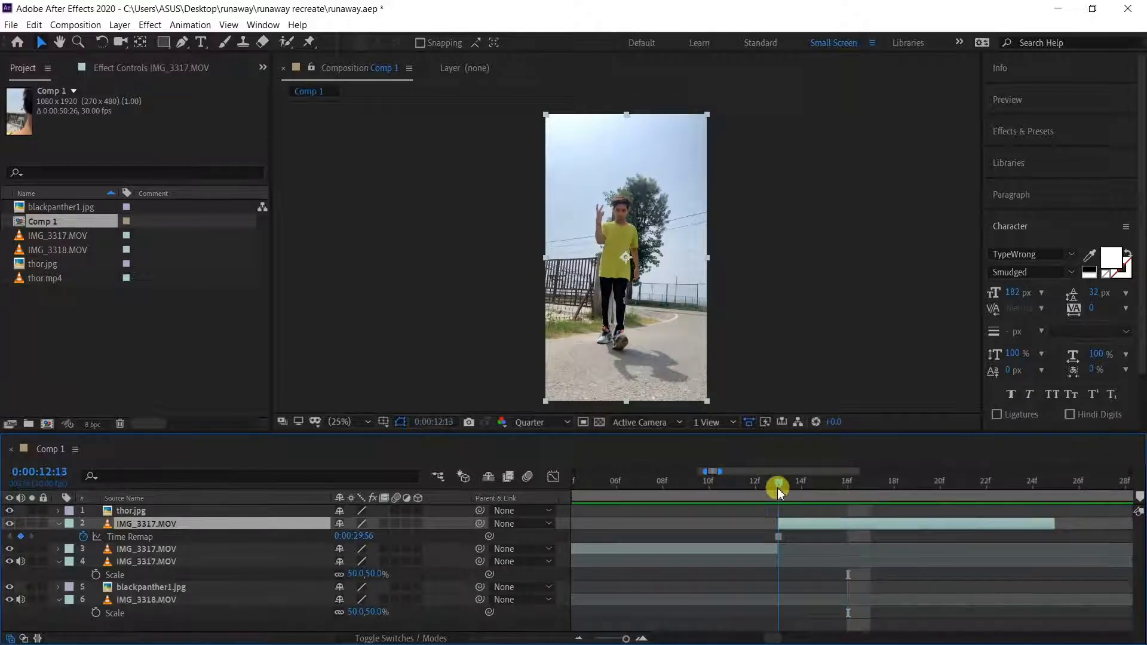
Set the preview resolution to Full and save the frame at 0:00:12:13 as a layered Photoshop file named "dr strange".
{"action": "left_click", "coordinate": [539, 421]}
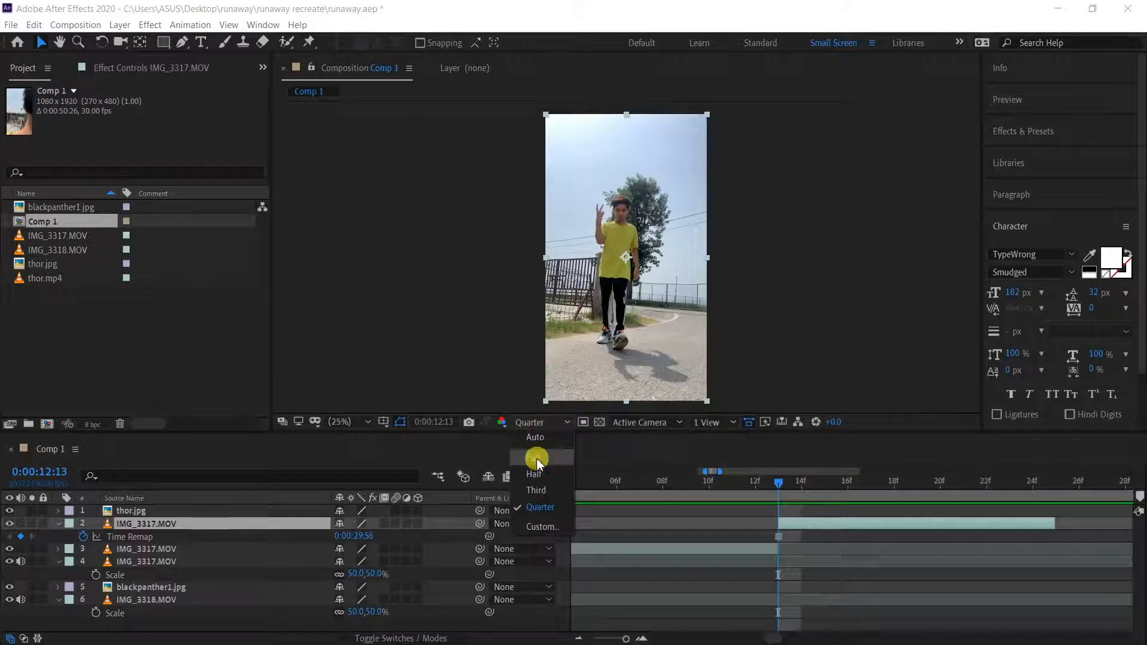
{"action": "left_click", "coordinate": [536, 460]}
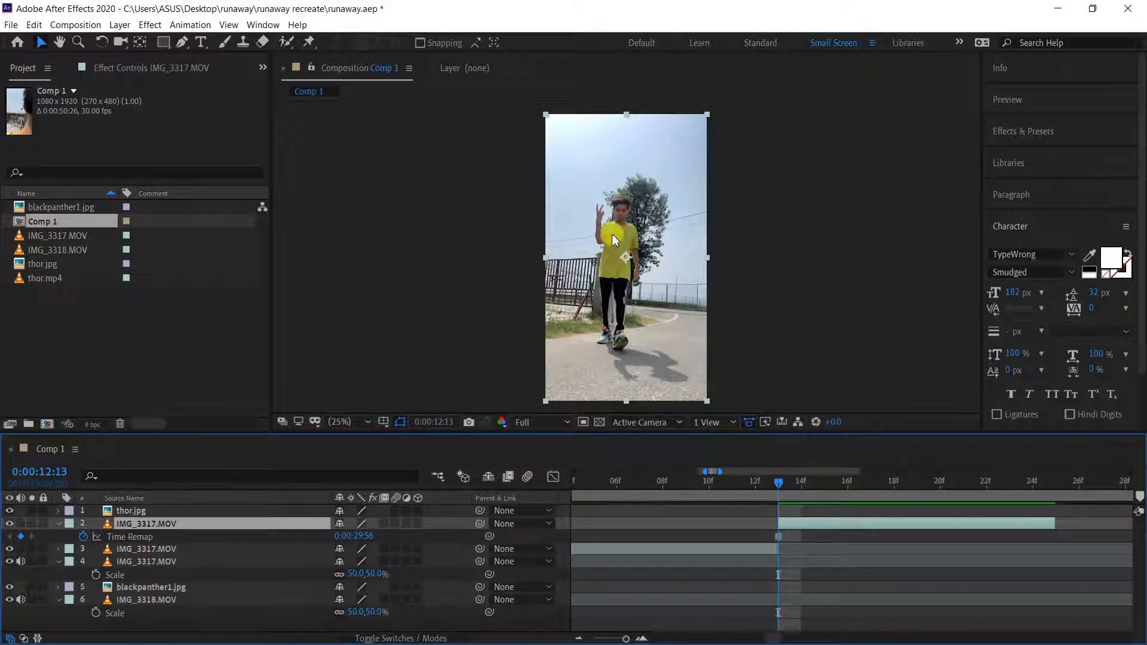
{"action": "left_click", "coordinate": [75, 25]}
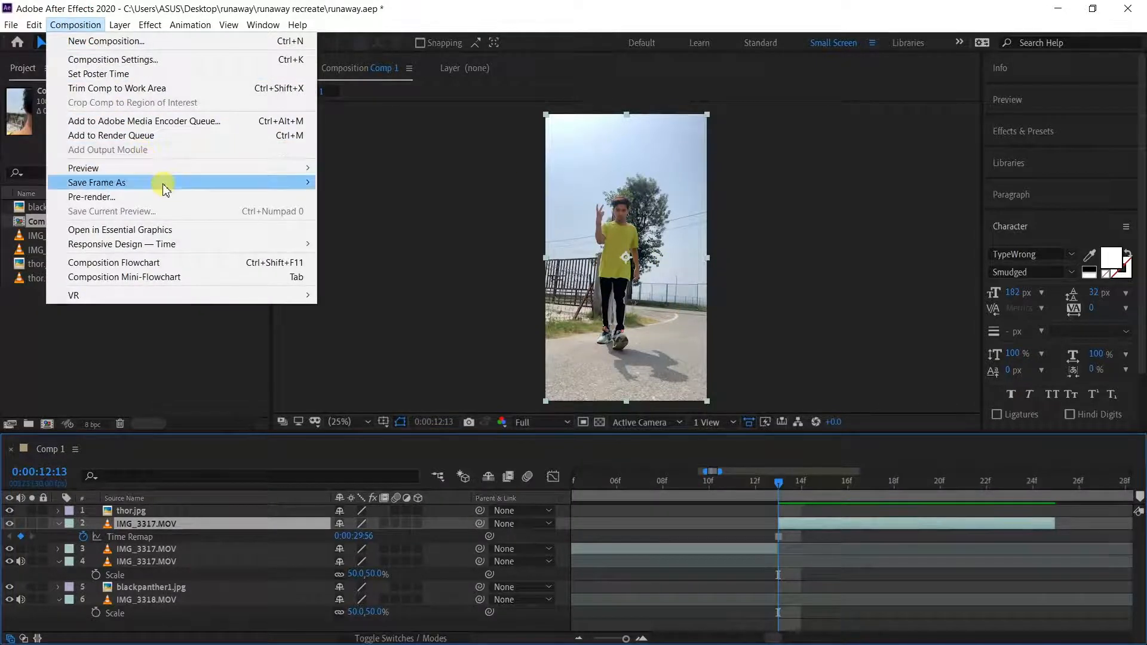
{"action": "mouse_move", "coordinate": [165, 189]}
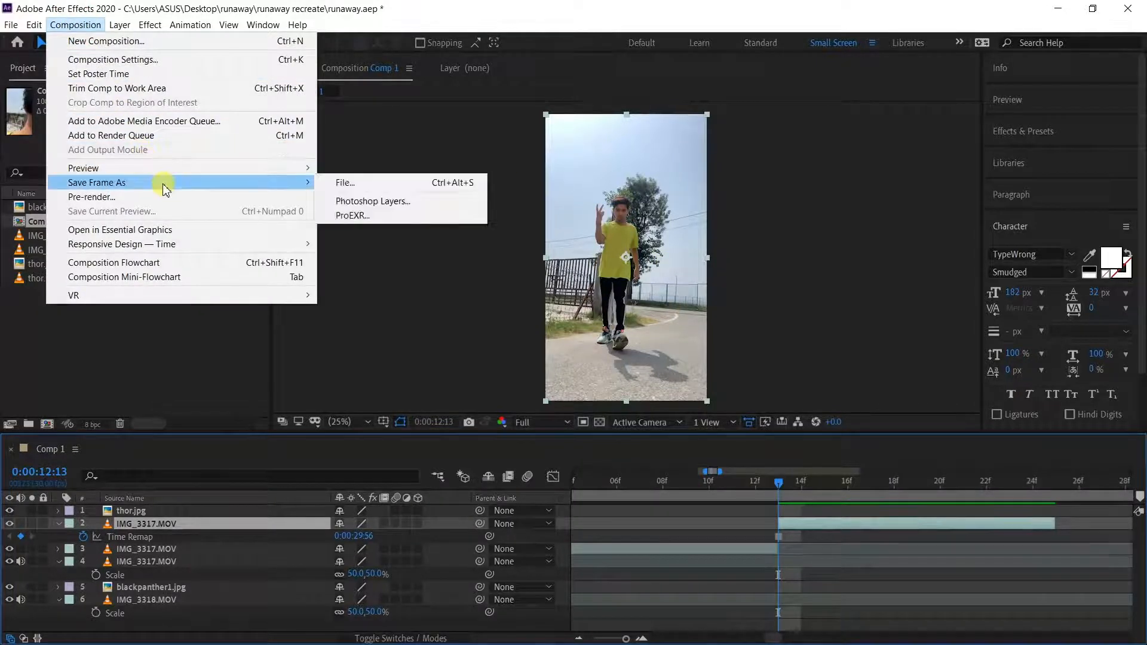
{"action": "left_click", "coordinate": [371, 206]}
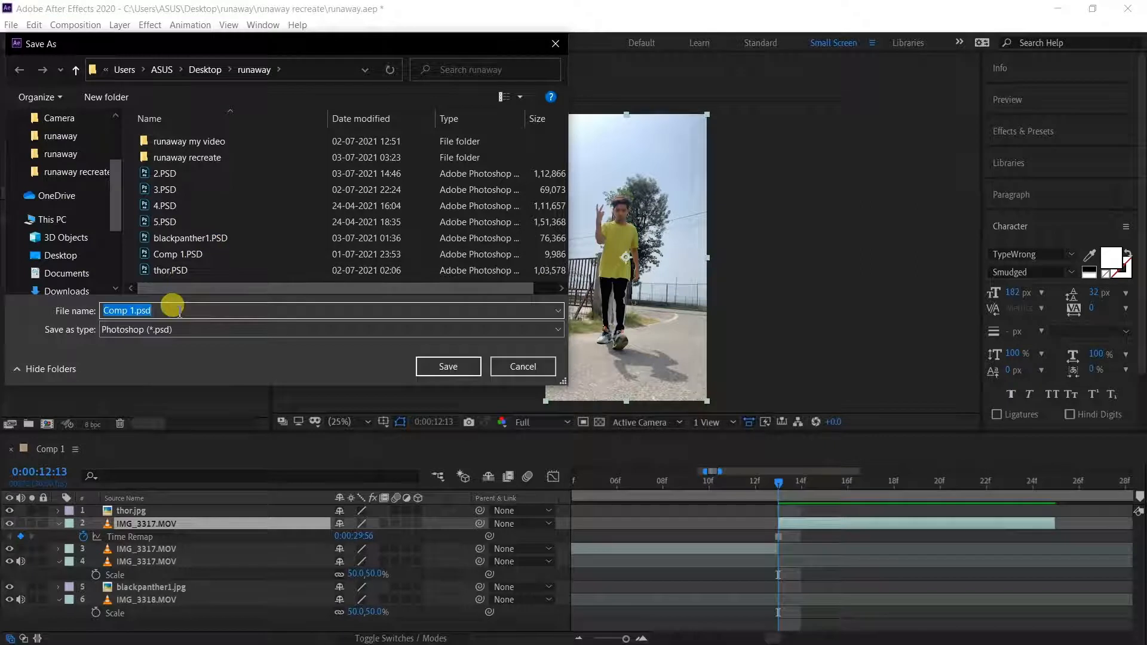
{"action": "type", "text": "dr"}
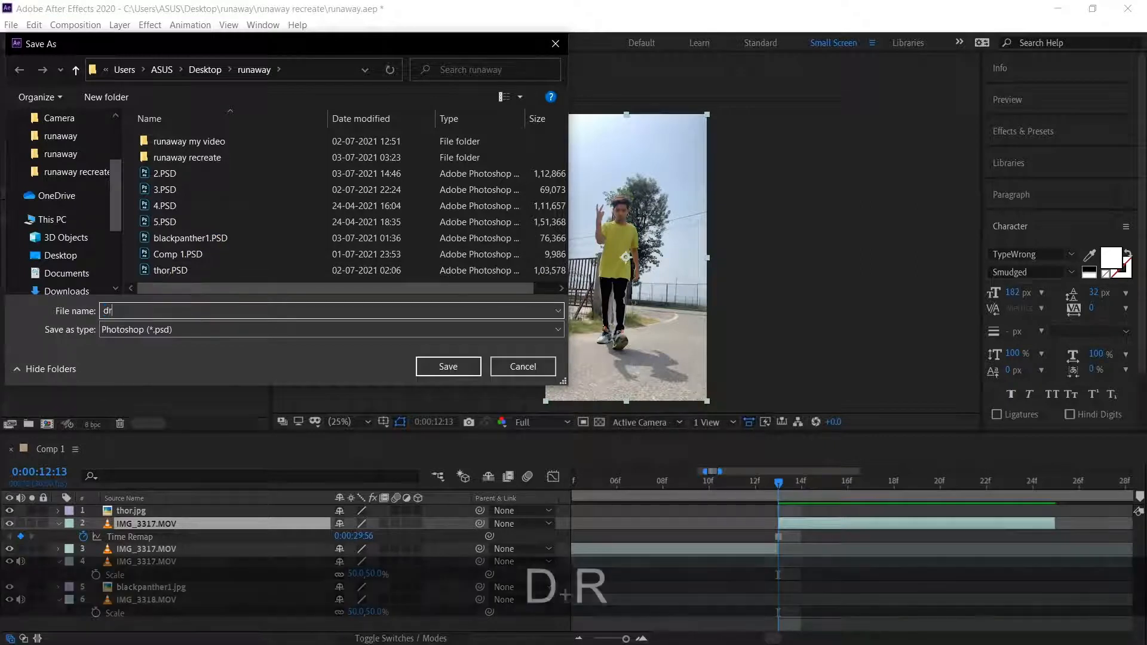
{"action": "type", "text": " strange"}
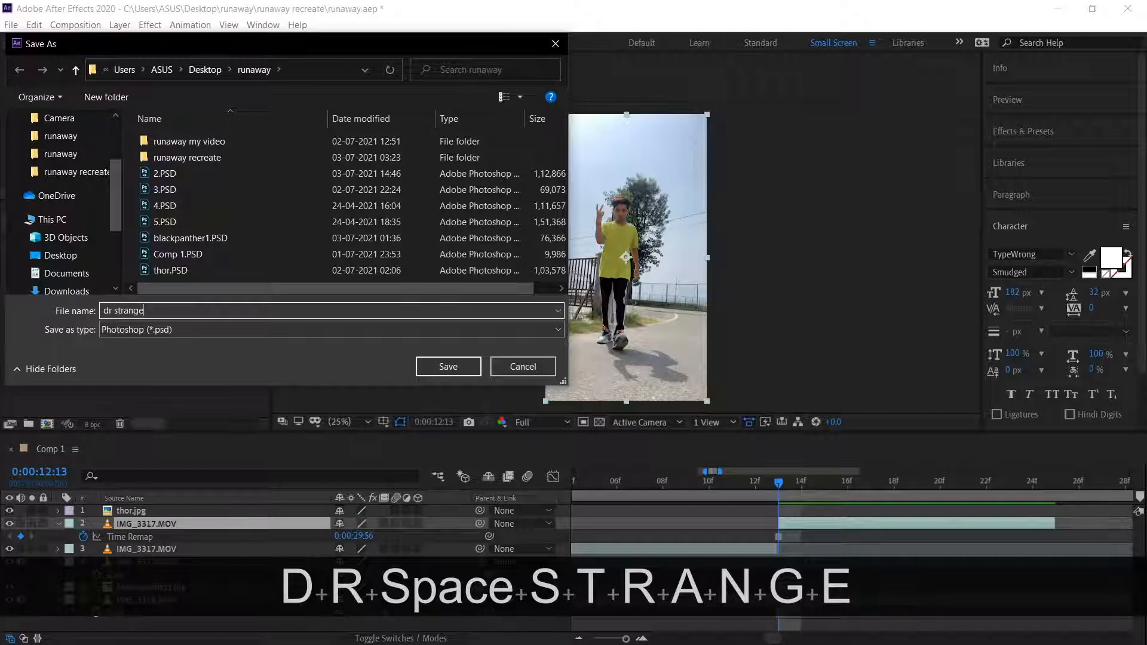
{"action": "key", "text": "Return"}
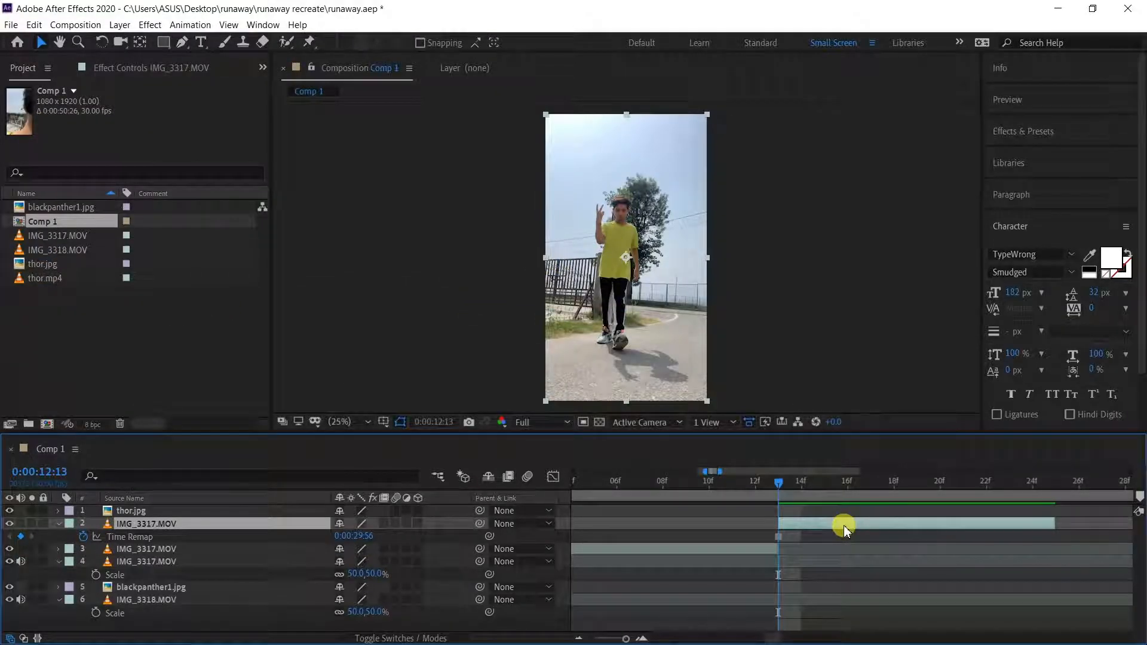
Switch to the runaway folder and open dr strange.PSD in Photoshop.
{"action": "left_click", "coordinate": [1056, 9]}
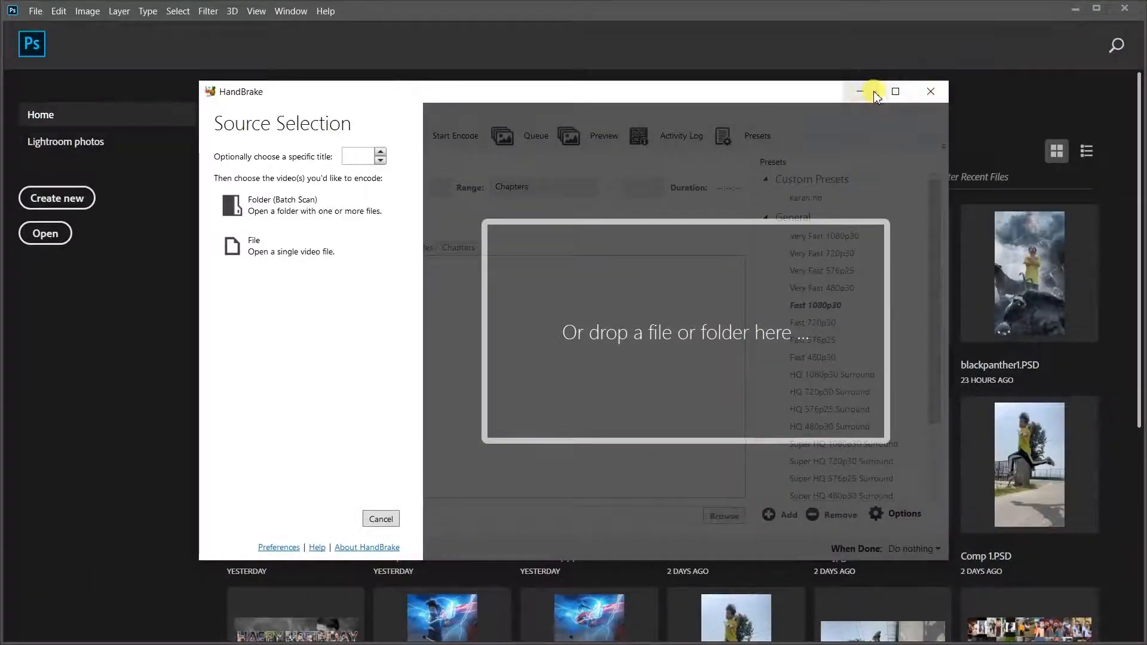
{"action": "left_click", "coordinate": [862, 91]}
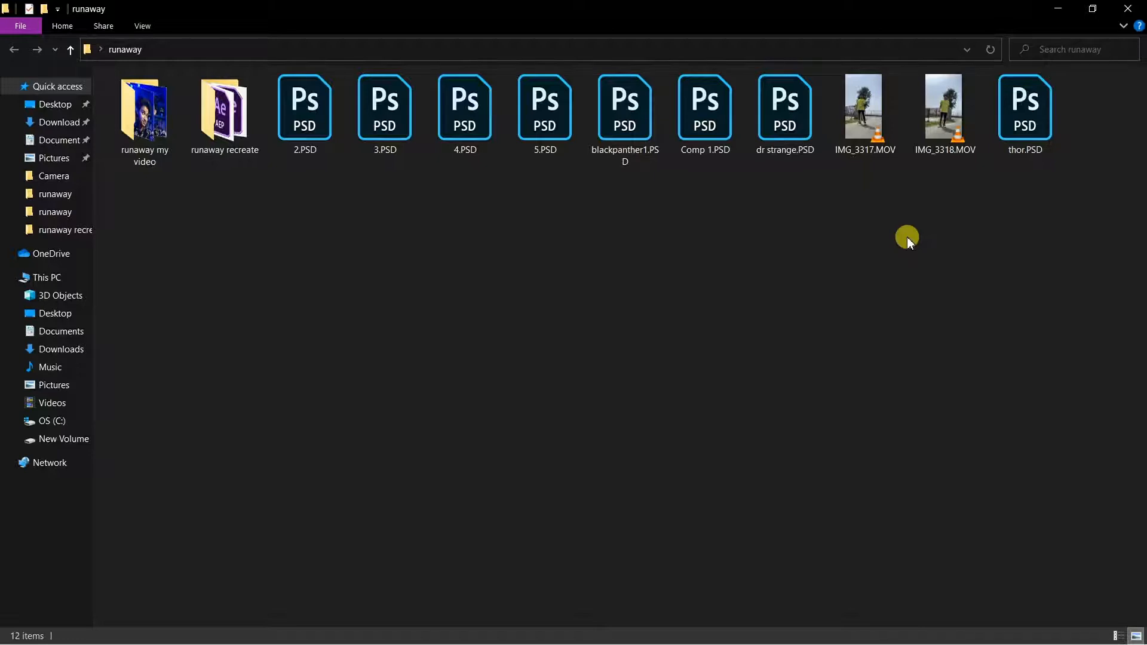
{"action": "left_click_drag", "start_coordinate": [782, 135], "coordinate": [435, 637]}
{"action": "key", "text": "super"}
{"action": "left_click_drag", "start_coordinate": [538, 232], "coordinate": [575, 160]}
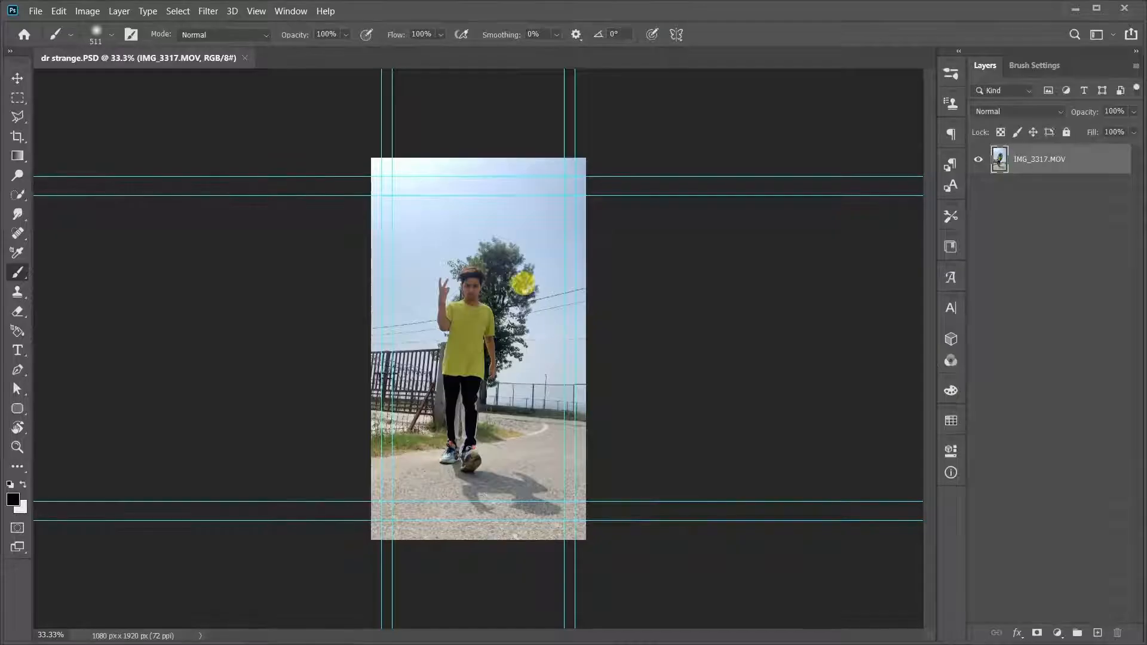
Remove all the horizontal and vertical guides from the dr strange.PSD canvas.
{"action": "scroll", "coordinate": [391, 268], "scroll_direction": "up", "scroll_amount": 8}
{"action": "scroll", "coordinate": [382, 215], "scroll_direction": "down", "scroll_amount": 4}
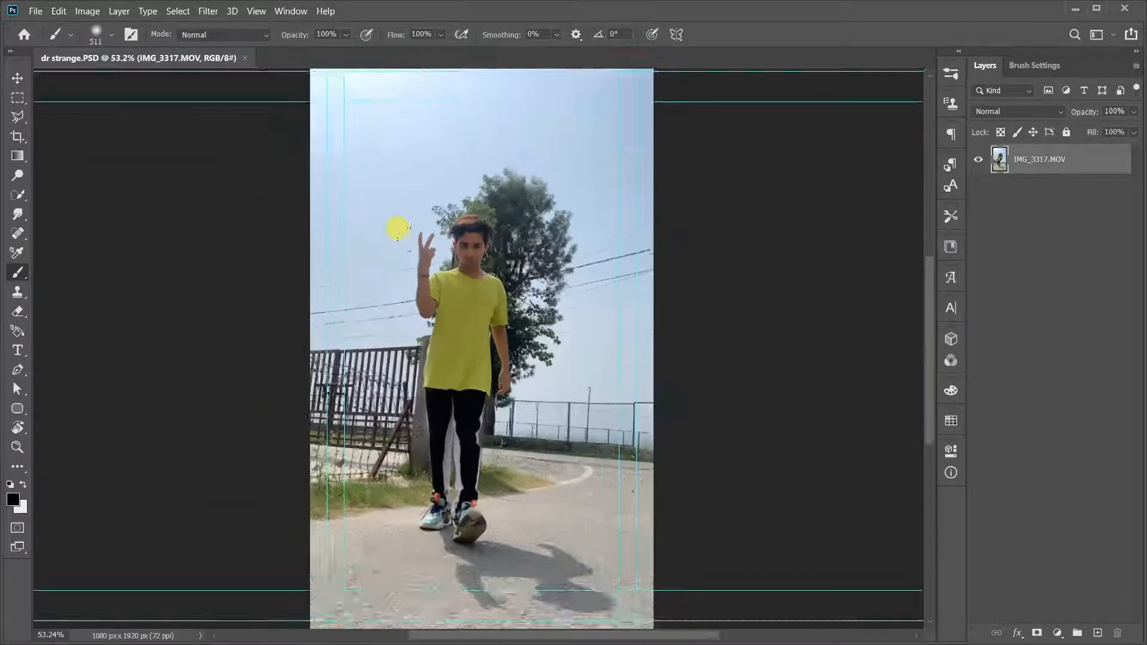
{"action": "left_click", "coordinate": [17, 78]}
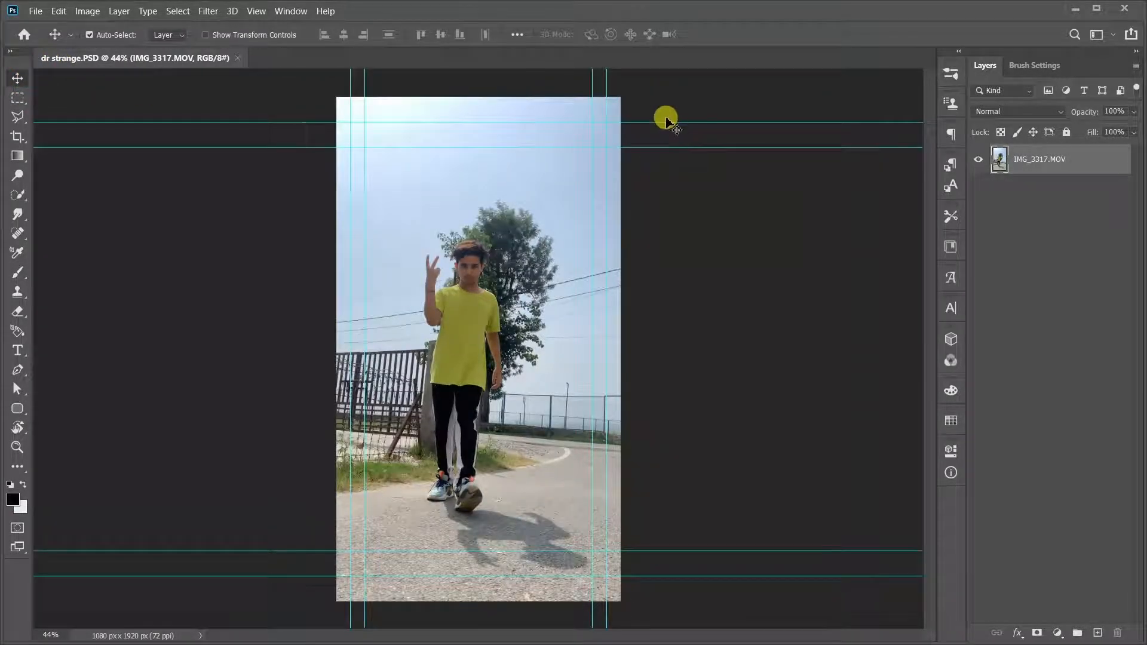
{"action": "left_click_drag", "start_coordinate": [667, 122], "coordinate": [681, 15]}
{"action": "left_click_drag", "start_coordinate": [661, 147], "coordinate": [663, 7]}
{"action": "left_click_drag", "start_coordinate": [592, 87], "coordinate": [1135, 88]}
{"action": "left_click_drag", "start_coordinate": [365, 76], "coordinate": [15, 77]}
{"action": "left_click_drag", "start_coordinate": [350, 75], "coordinate": [15, 75]}
{"action": "left_click_drag", "start_coordinate": [772, 576], "coordinate": [776, 639]}
{"action": "left_click_drag", "start_coordinate": [774, 551], "coordinate": [783, 639]}
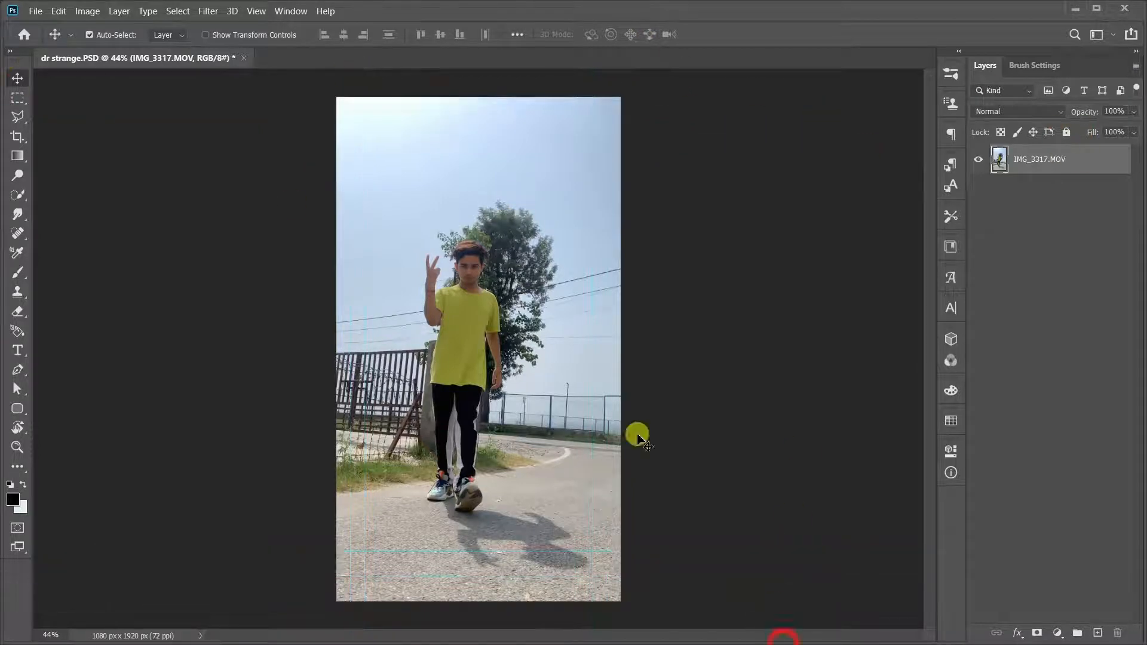
{"action": "scroll", "coordinate": [539, 421], "scroll_direction": "up", "scroll_amount": 2}
{"action": "scroll", "coordinate": [538, 421], "scroll_direction": "down", "scroll_amount": 1}
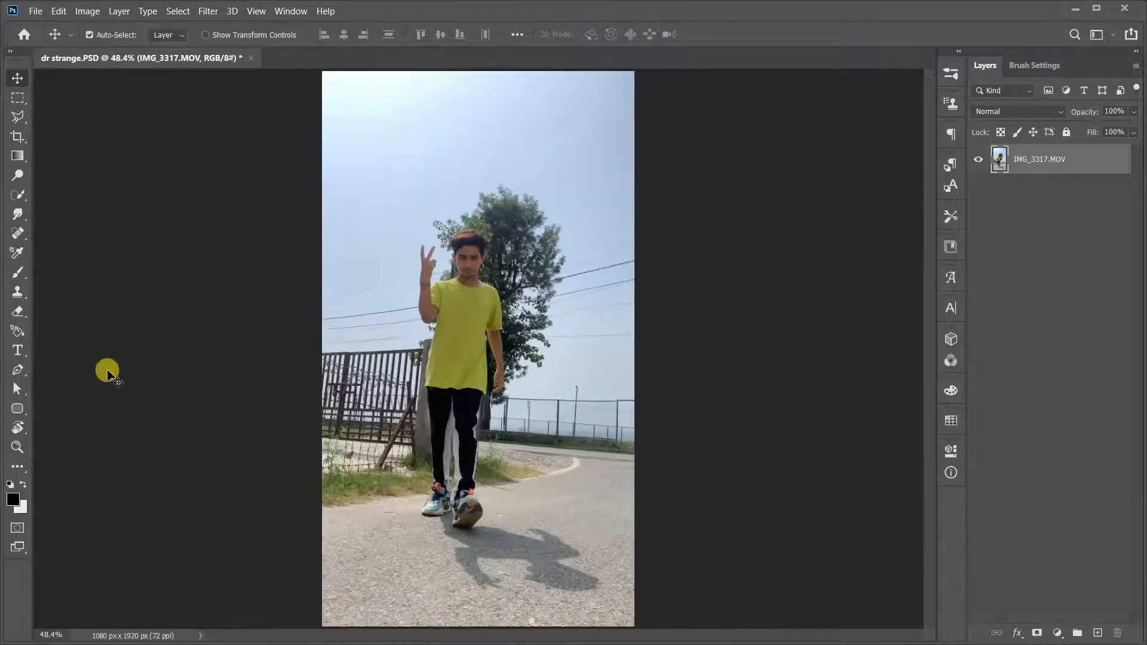
Start a Pen tool path on the man and trace the outline of both shoes.
{"action": "key", "text": "p"}
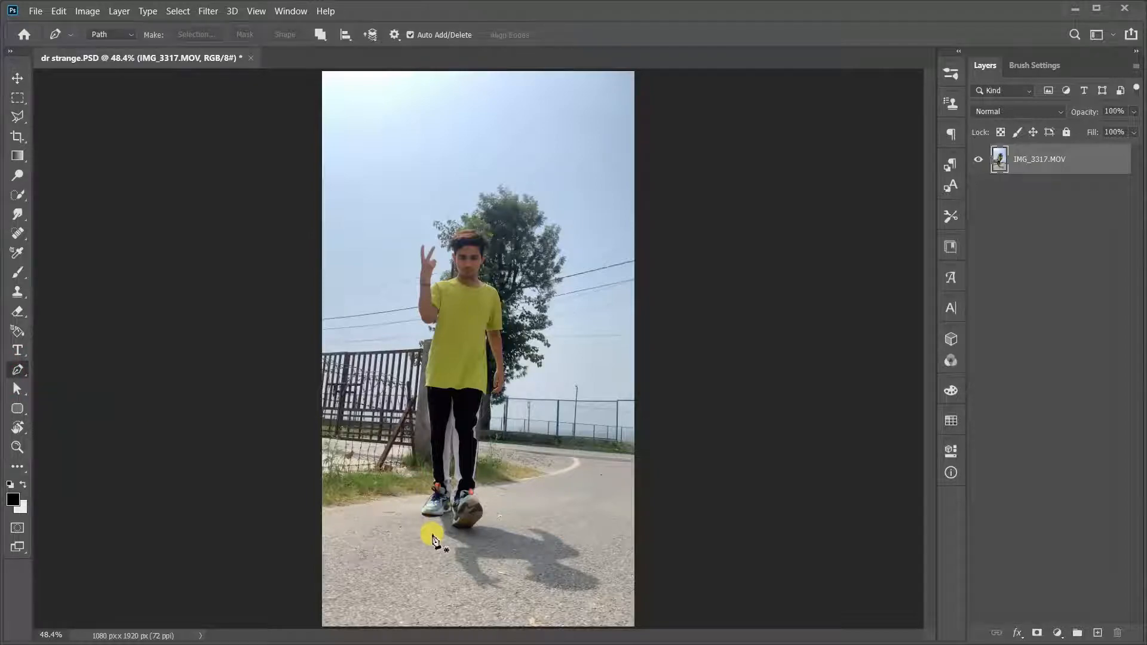
{"action": "scroll", "coordinate": [434, 537], "scroll_direction": "up", "scroll_amount": 2}
{"action": "scroll", "coordinate": [447, 521], "scroll_direction": "up", "scroll_amount": 1}
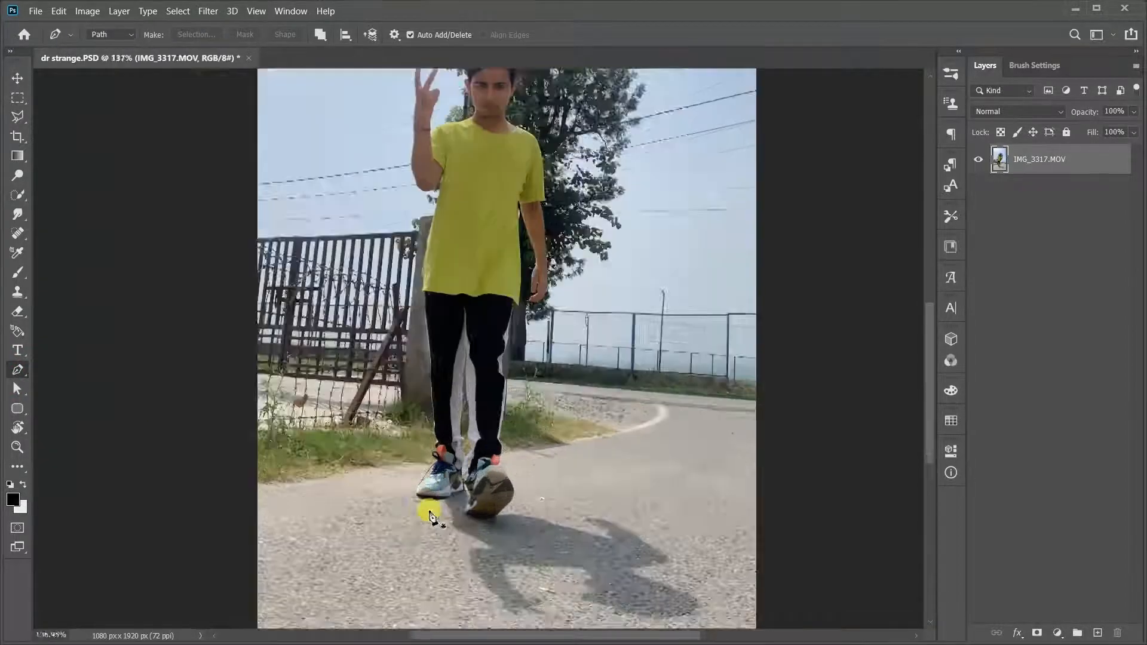
{"action": "key", "text": "ctrl+z"}
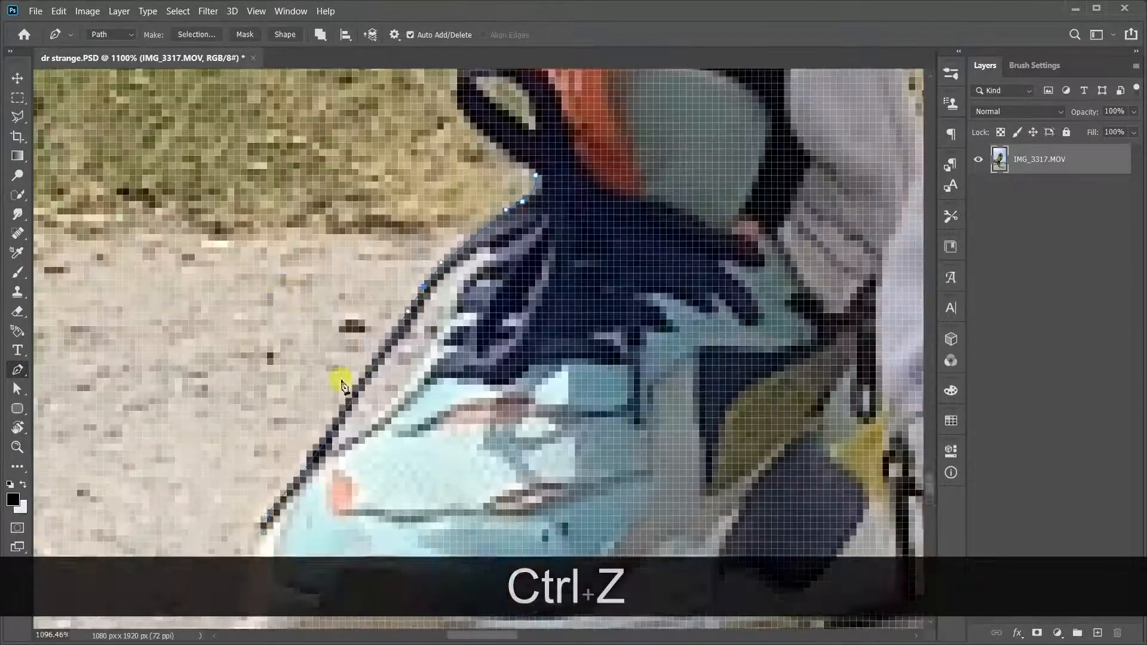
{"action": "key", "text": "space"}
{"action": "left_click", "coordinate": [605, 233]}
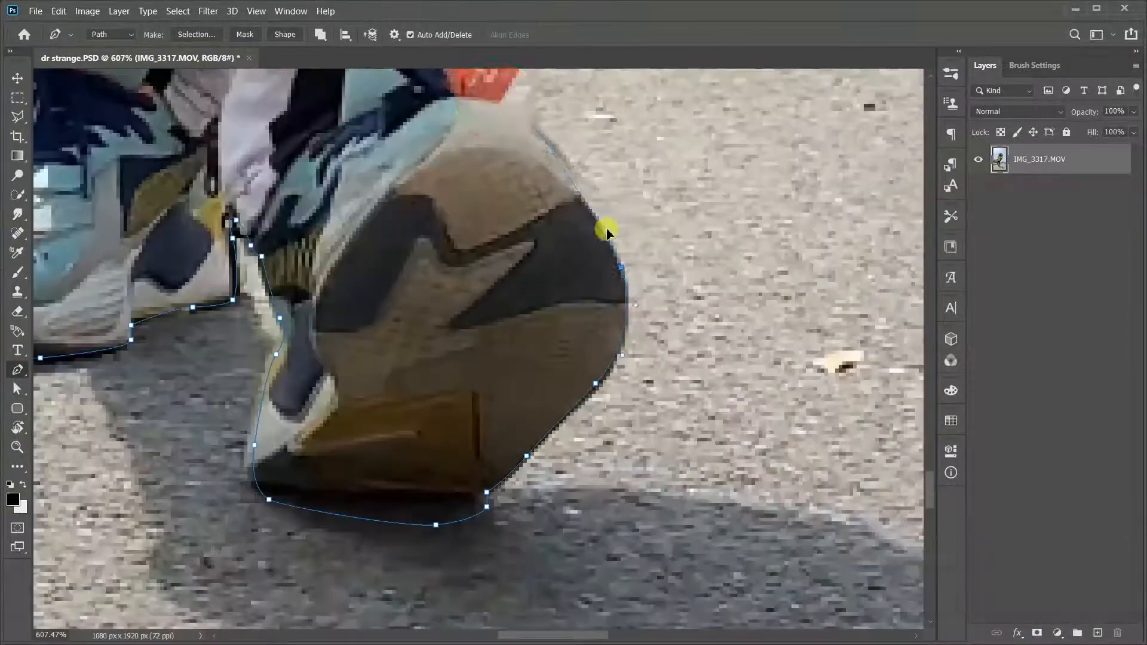
{"action": "key", "text": "ctrl+z"}
{"action": "left_click", "coordinate": [478, 263], "text": "alt"}
{"action": "key", "text": "space"}
Continue the path up the trouser leg, along the shirt's hem and side, and around the lowered hand.
{"action": "left_click", "coordinate": [535, 90]}
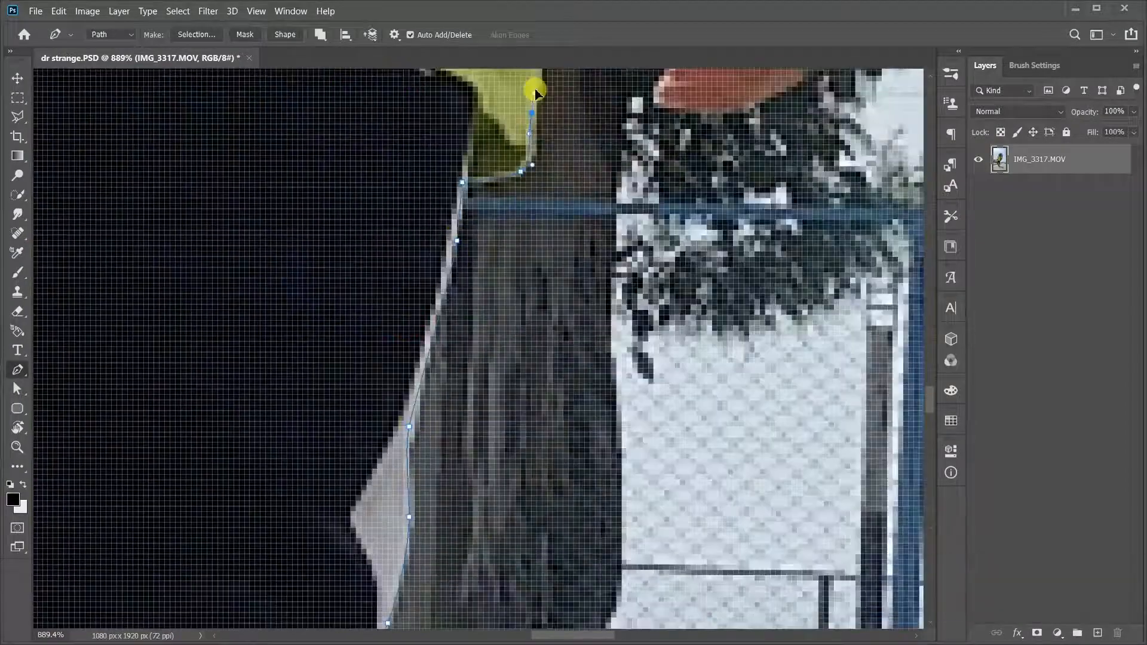
{"action": "left_click", "coordinate": [441, 345], "text": "alt"}
{"action": "left_click", "coordinate": [466, 342]}
{"action": "left_click", "coordinate": [440, 423]}
{"action": "key", "text": "ctrl+z"}
{"action": "left_click", "coordinate": [441, 384]}
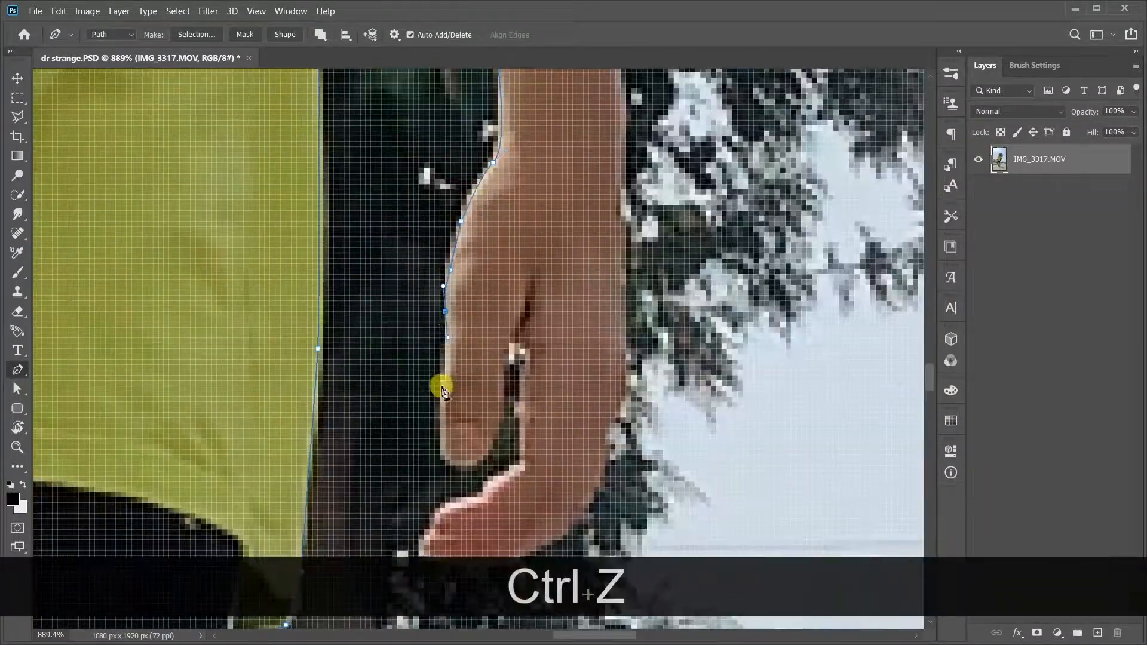
{"action": "left_click", "coordinate": [450, 502]}
{"action": "key", "text": "space"}
{"action": "left_click", "coordinate": [438, 418]}
{"action": "key", "text": "space"}
Continue the path along the shirt sleeve, around the hair and neck, and over the other shoulder to the raised arm.
{"action": "left_click", "coordinate": [436, 428]}
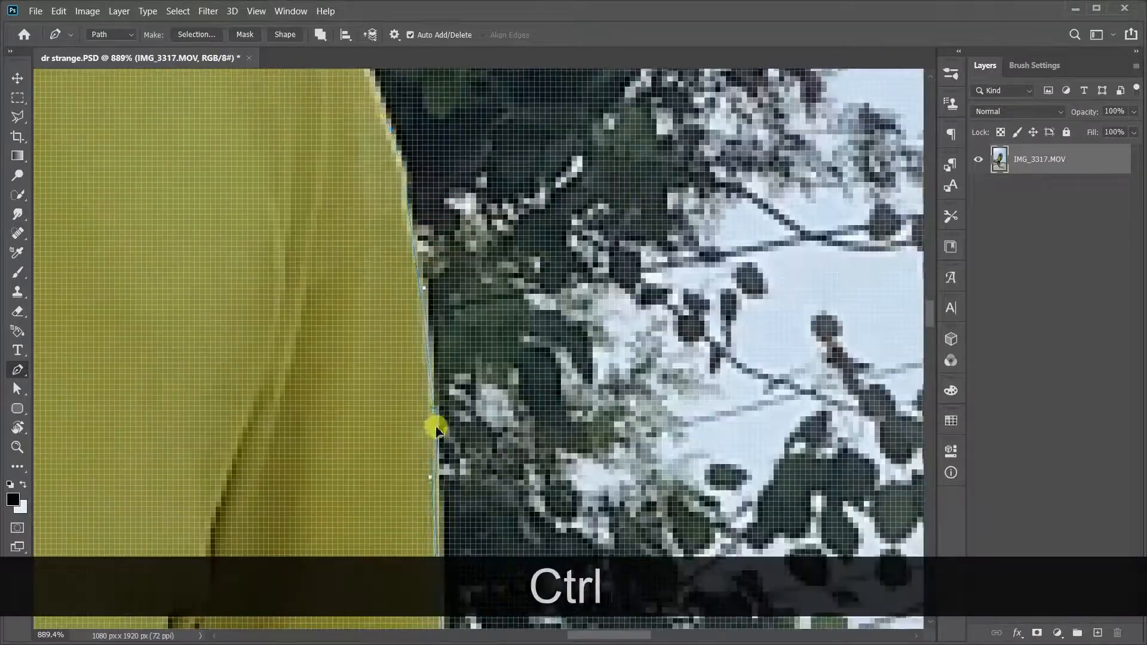
{"action": "key", "text": "space"}
{"action": "left_click", "coordinate": [514, 299]}
{"action": "left_click", "coordinate": [320, 279]}
{"action": "left_click", "coordinate": [420, 256]}
{"action": "key", "text": "space"}
{"action": "key", "text": "space"}
{"action": "left_click", "coordinate": [445, 235]}
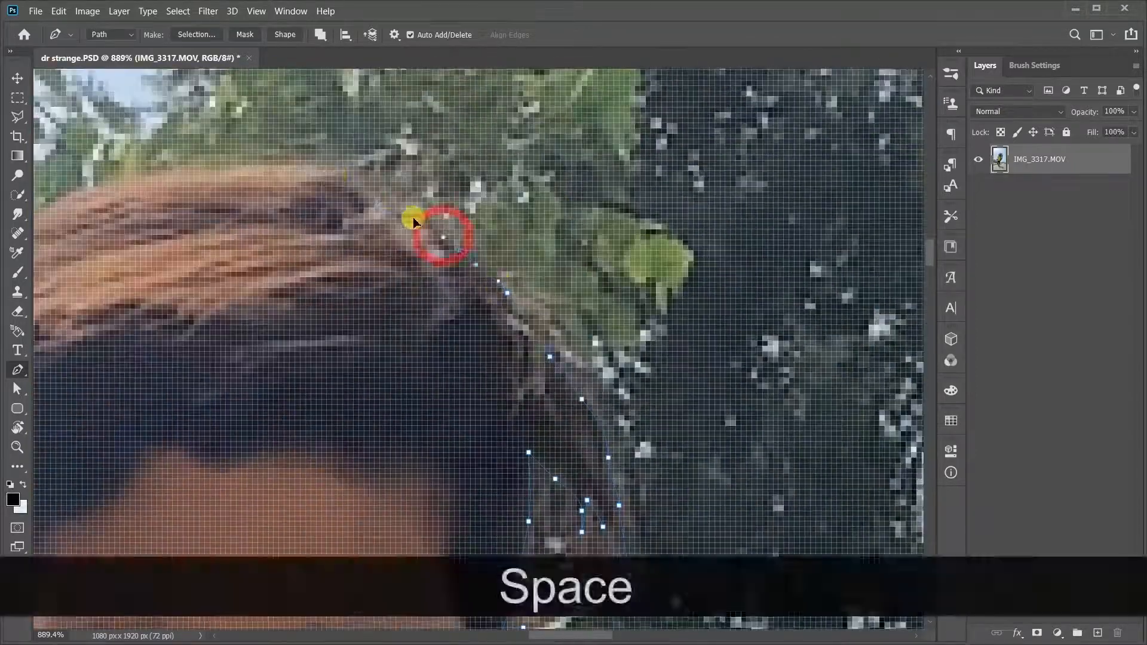
{"action": "left_click", "coordinate": [366, 305]}
{"action": "left_click", "coordinate": [436, 421]}
{"action": "left_click", "coordinate": [444, 270]}
{"action": "left_click", "coordinate": [460, 313]}
{"action": "left_click", "coordinate": [465, 403]}
{"action": "left_click", "coordinate": [426, 457]}
{"action": "key", "text": "space"}
{"action": "left_click", "coordinate": [348, 389]}
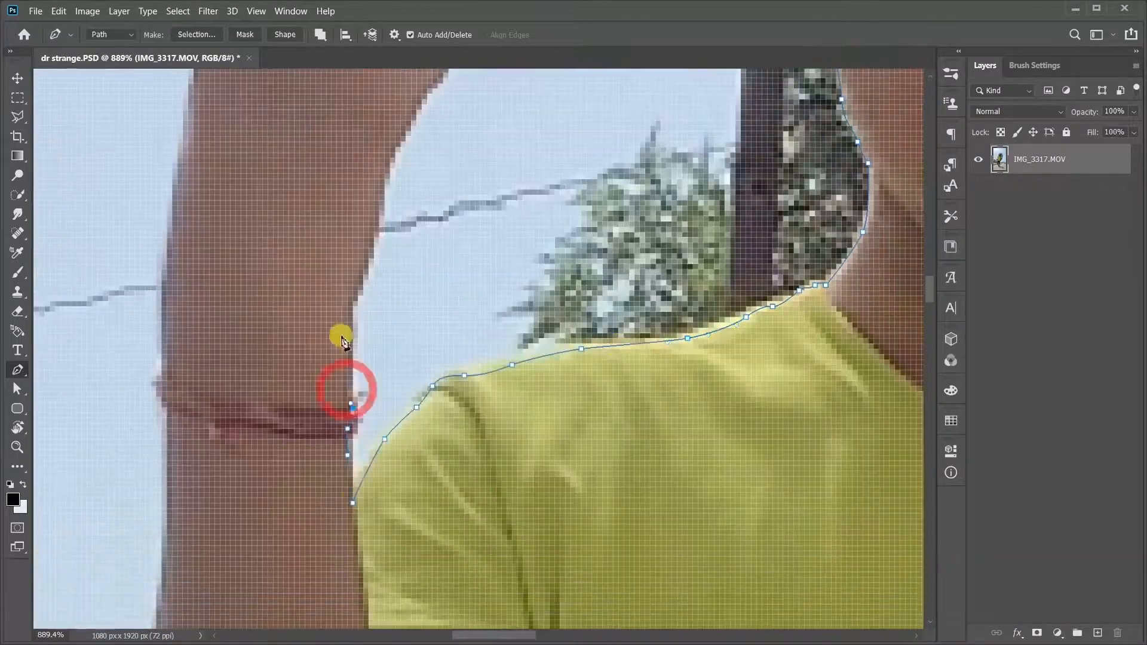
Trace the raised arm and hand, then continue down the body's remaining side to complete the path around the man.
{"action": "key", "text": "space"}
{"action": "left_click", "coordinate": [328, 172]}
{"action": "left_click", "coordinate": [248, 267]}
{"action": "key", "text": "space"}
{"action": "left_click", "coordinate": [270, 219]}
{"action": "left_click", "coordinate": [222, 277]}
{"action": "key", "text": "space"}
{"action": "left_click", "coordinate": [231, 331]}
{"action": "left_click", "coordinate": [226, 471]}
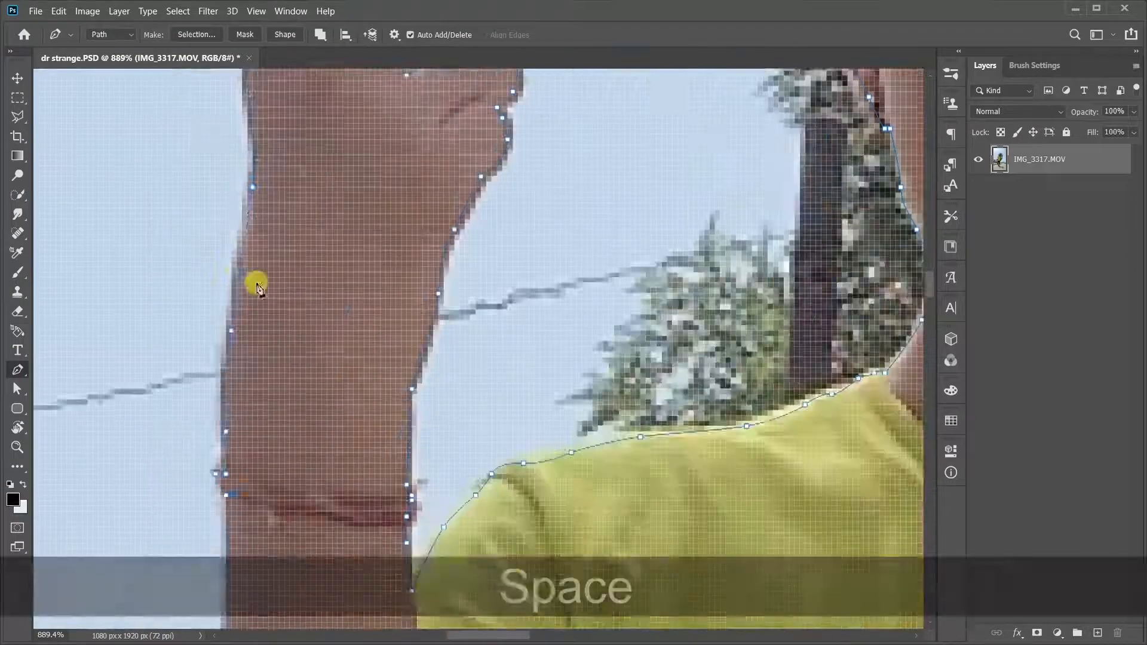
{"action": "key", "text": "ctrl+z"}
{"action": "left_click", "coordinate": [442, 559]}
{"action": "left_click", "coordinate": [510, 312]}
{"action": "mouse_move", "coordinate": [359, 361]}
{"action": "left_mouse_down"}
{"action": "mouse_move", "coordinate": [357, 385]}
{"action": "mouse_move", "coordinate": [415, 403]}
{"action": "left_mouse_up"}
{"action": "key", "text": "space"}
{"action": "left_click", "coordinate": [399, 171]}
{"action": "key", "text": "space"}
{"action": "left_click", "coordinate": [381, 213]}
{"action": "key", "text": "space"}
{"action": "left_click", "coordinate": [423, 292]}
{"action": "key", "text": "ctrl+z"}
{"action": "left_click", "coordinate": [433, 422]}
{"action": "scroll", "coordinate": [433, 421], "scroll_direction": "down", "scroll_amount": 15}
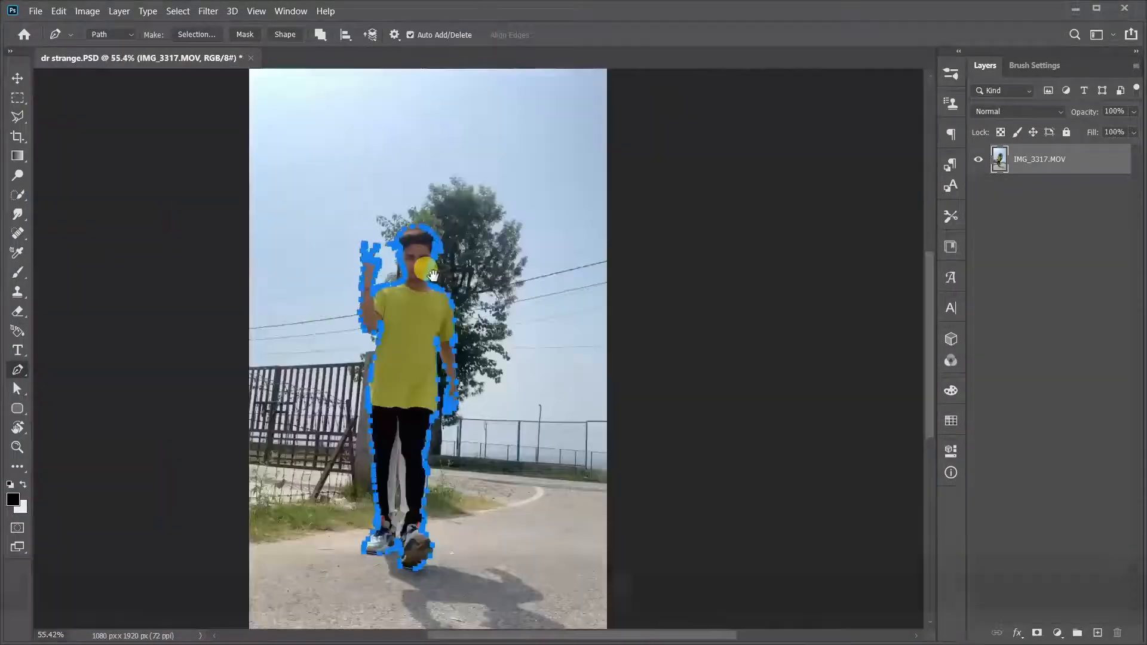
Convert the path around the man into a new anti-aliased selection with a 0-pixel feather radius.
{"action": "key", "text": "space"}
{"action": "left_click_drag", "start_coordinate": [448, 274], "coordinate": [513, 240]}
{"action": "scroll", "coordinate": [489, 293], "scroll_direction": "up", "scroll_amount": 1}
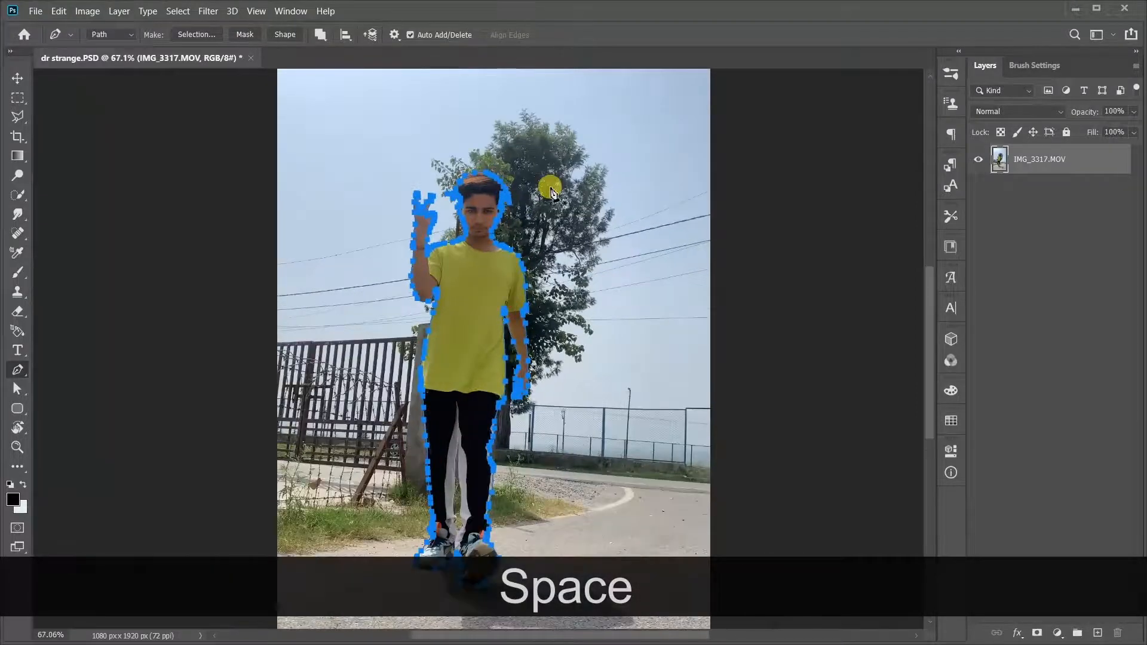
{"action": "right_click", "coordinate": [549, 187]}
{"action": "left_click", "coordinate": [585, 250]}
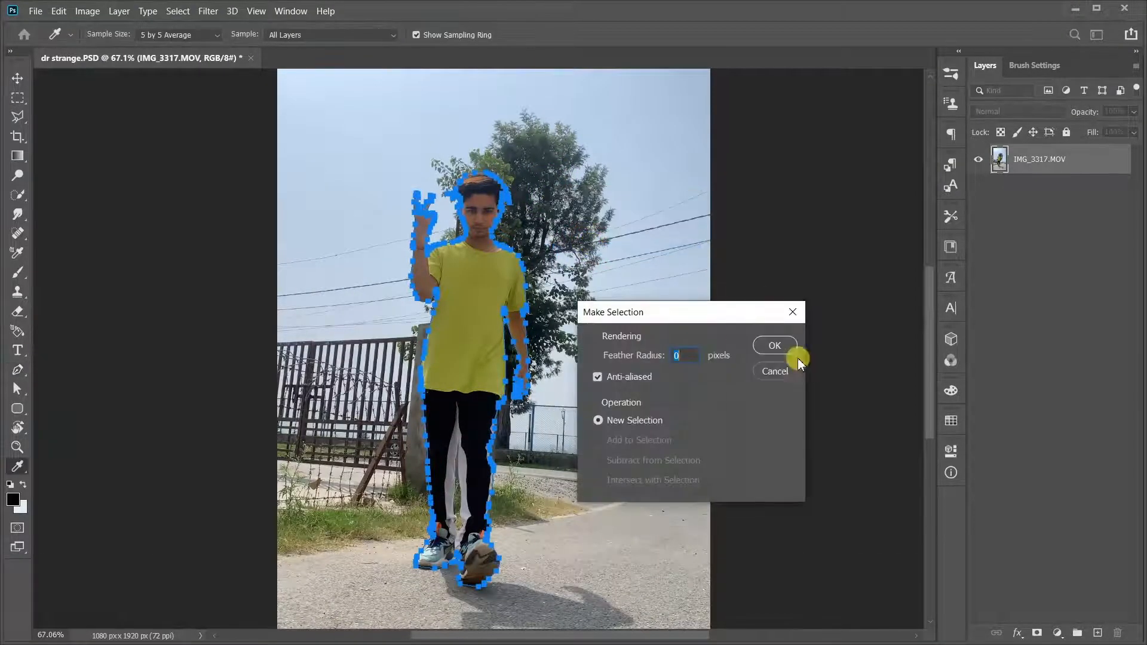
{"action": "left_click", "coordinate": [779, 345]}
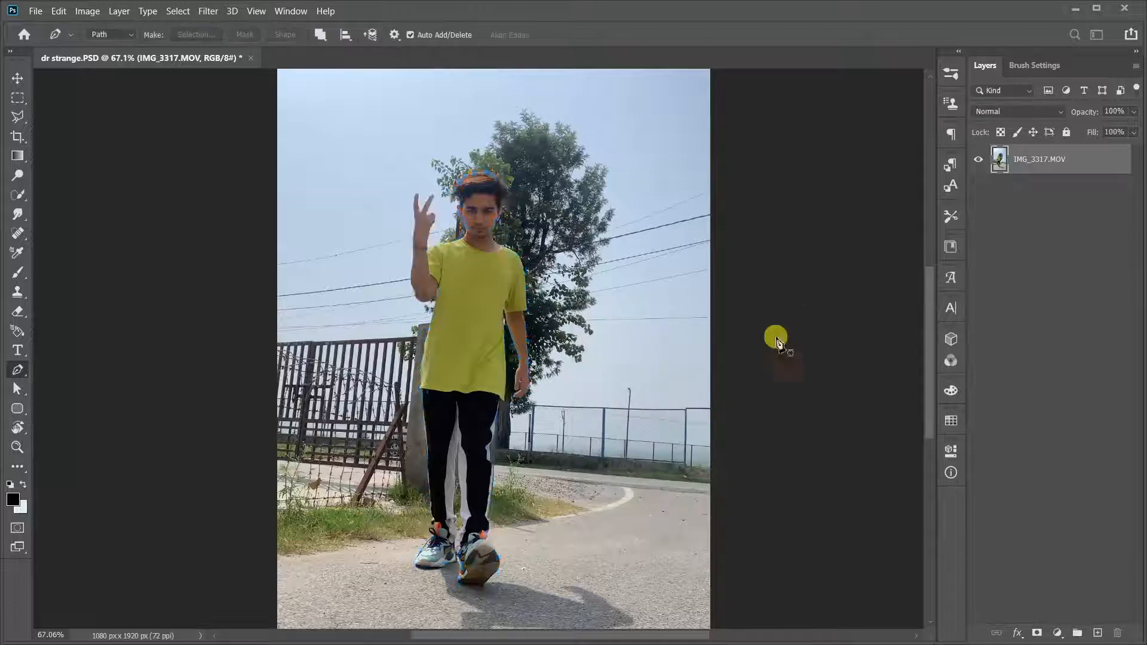
{"action": "scroll", "coordinate": [866, 418], "scroll_direction": "up", "scroll_amount": 1}
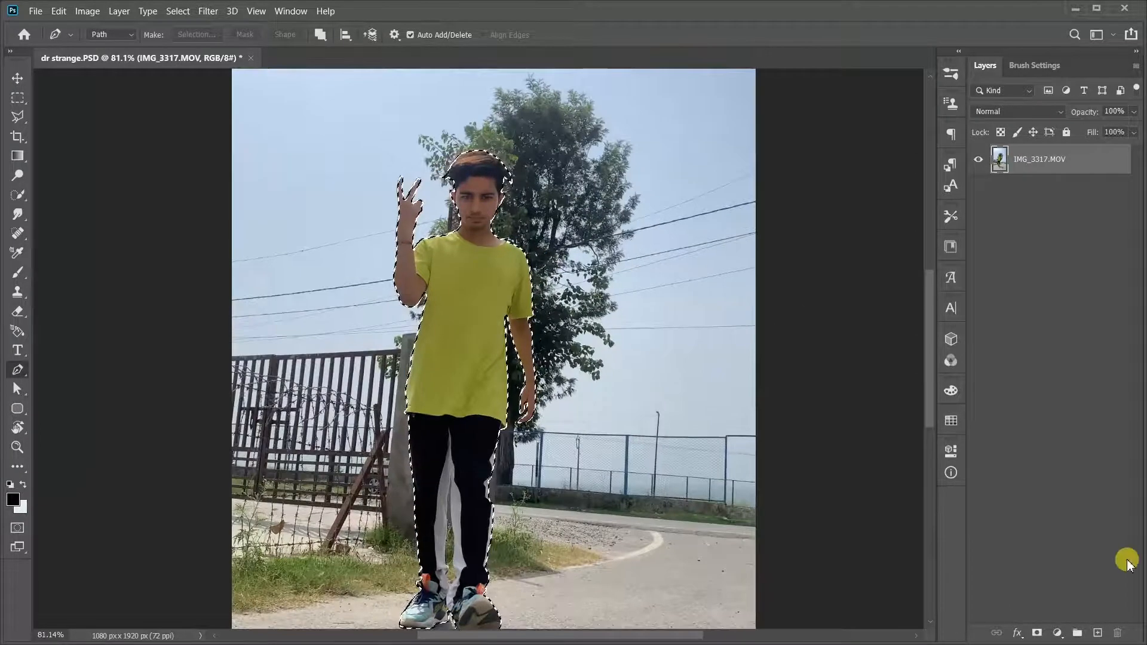
Mask the IMG_3317.MOV layer with the man's selection, then outline the background gap between his lower legs and hide it on the mask.
{"action": "left_click", "coordinate": [1037, 632]}
{"action": "scroll", "coordinate": [507, 414], "scroll_direction": "up", "scroll_amount": 4}
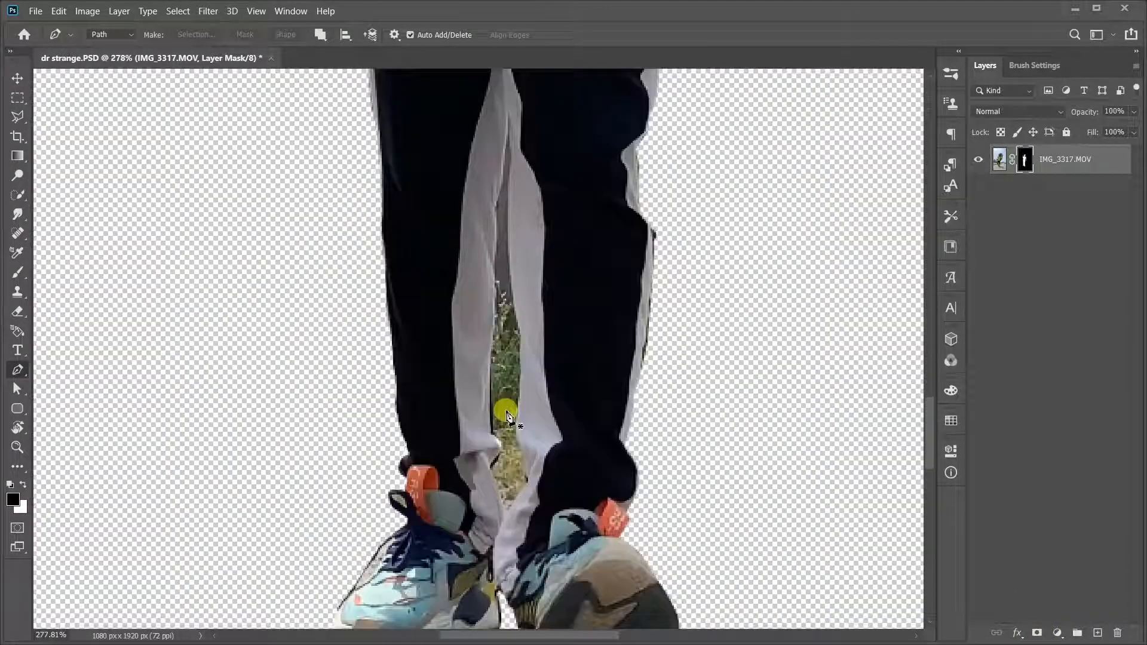
{"action": "scroll", "coordinate": [507, 414], "scroll_direction": "down", "scroll_amount": 1}
{"action": "scroll", "coordinate": [506, 406], "scroll_direction": "up", "scroll_amount": 5}
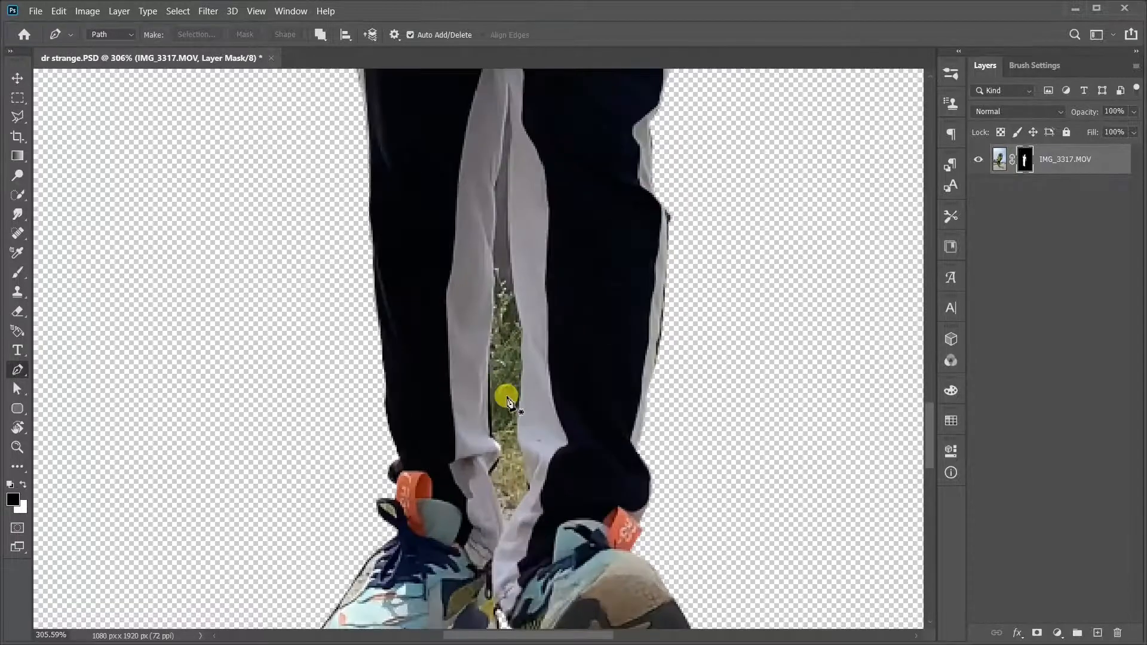
{"action": "key", "text": "space"}
{"action": "scroll", "coordinate": [546, 477], "scroll_direction": "up", "scroll_amount": 2}
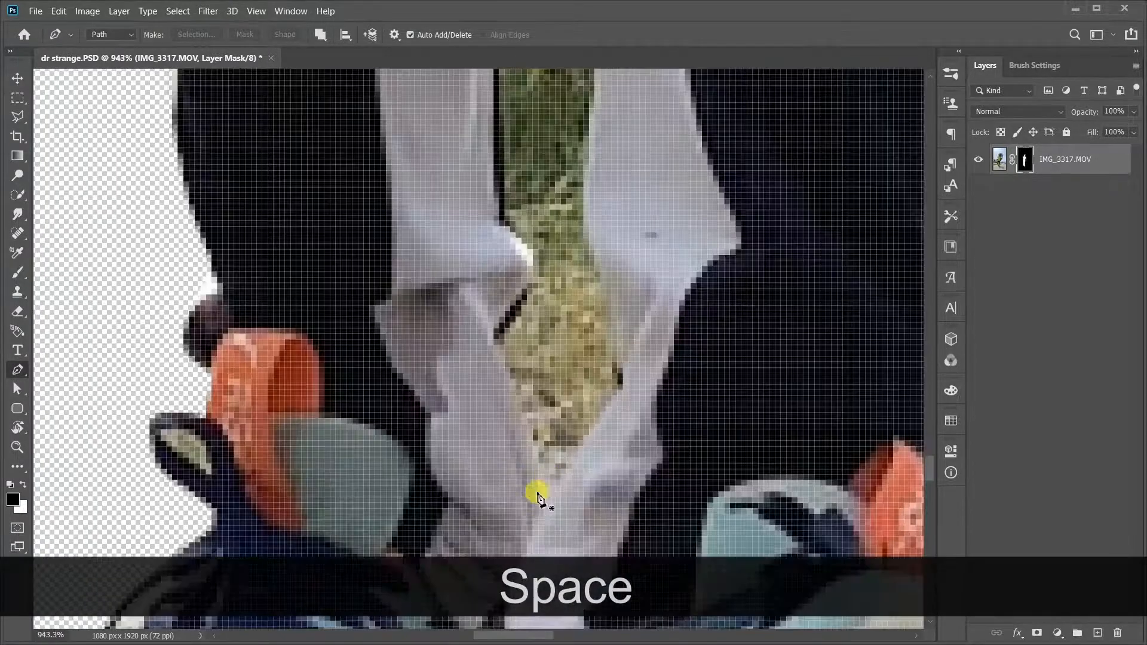
{"action": "left_click", "coordinate": [545, 529]}
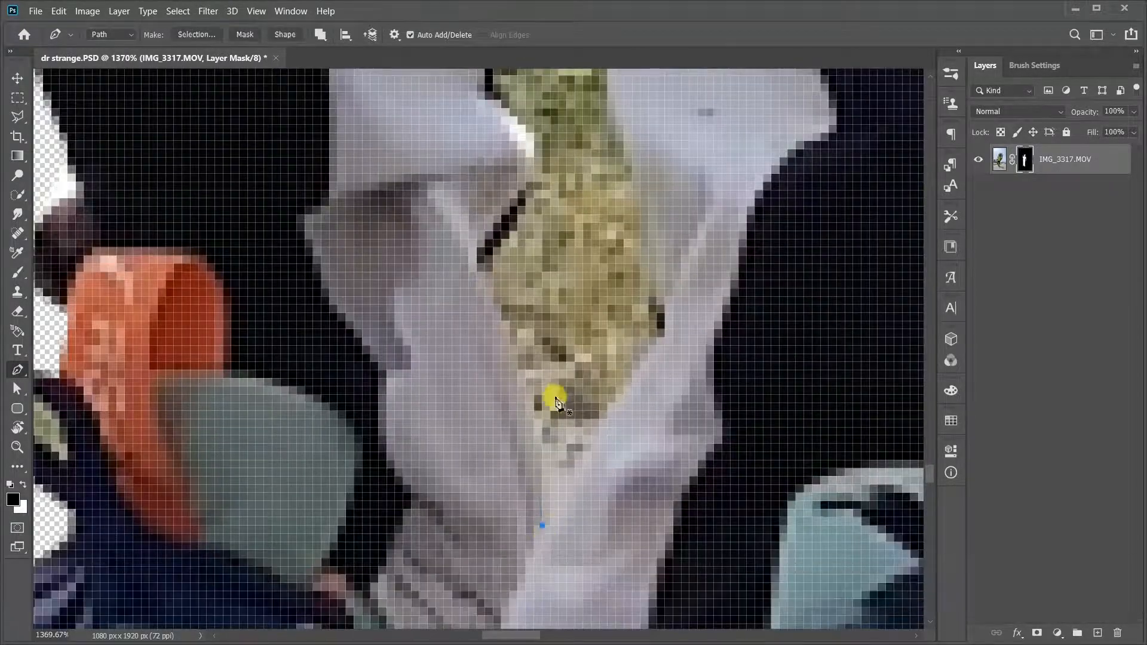
{"action": "left_click", "coordinate": [494, 100]}
{"action": "key", "text": "space"}
{"action": "left_click_drag", "start_coordinate": [493, 143], "coordinate": [494, 526]}
{"action": "left_click", "coordinate": [487, 249]}
{"action": "left_click", "coordinate": [527, 155]}
{"action": "left_click", "coordinate": [546, 352]}
{"action": "key", "text": "ctrl+z"}
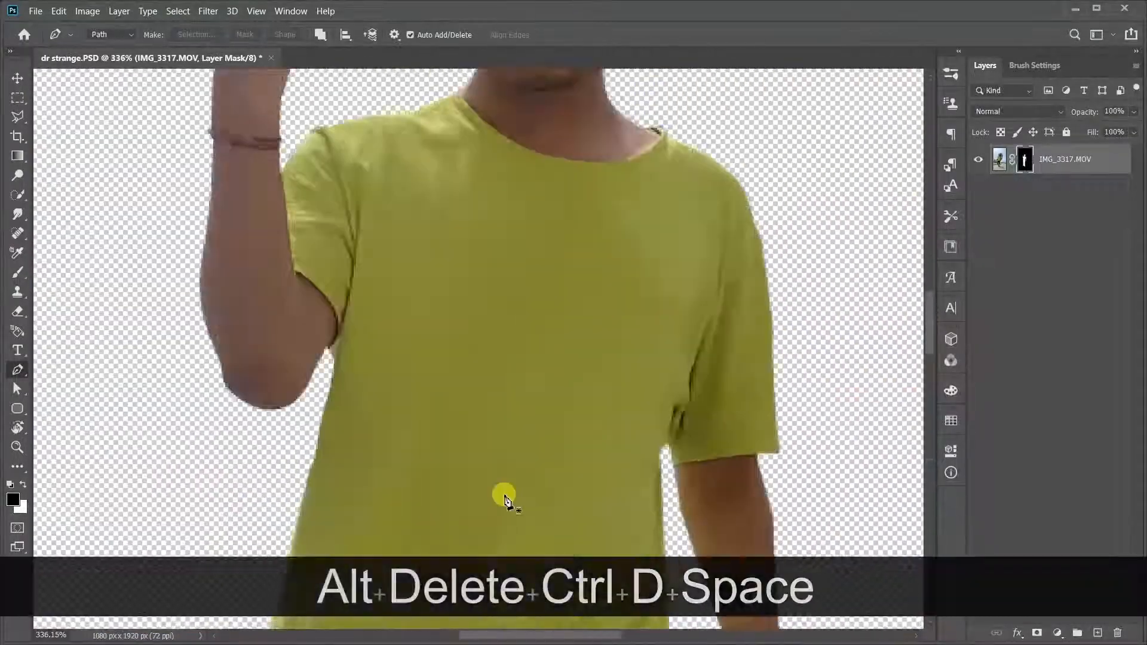
{"action": "scroll", "coordinate": [489, 487], "scroll_direction": "down", "scroll_amount": 5}
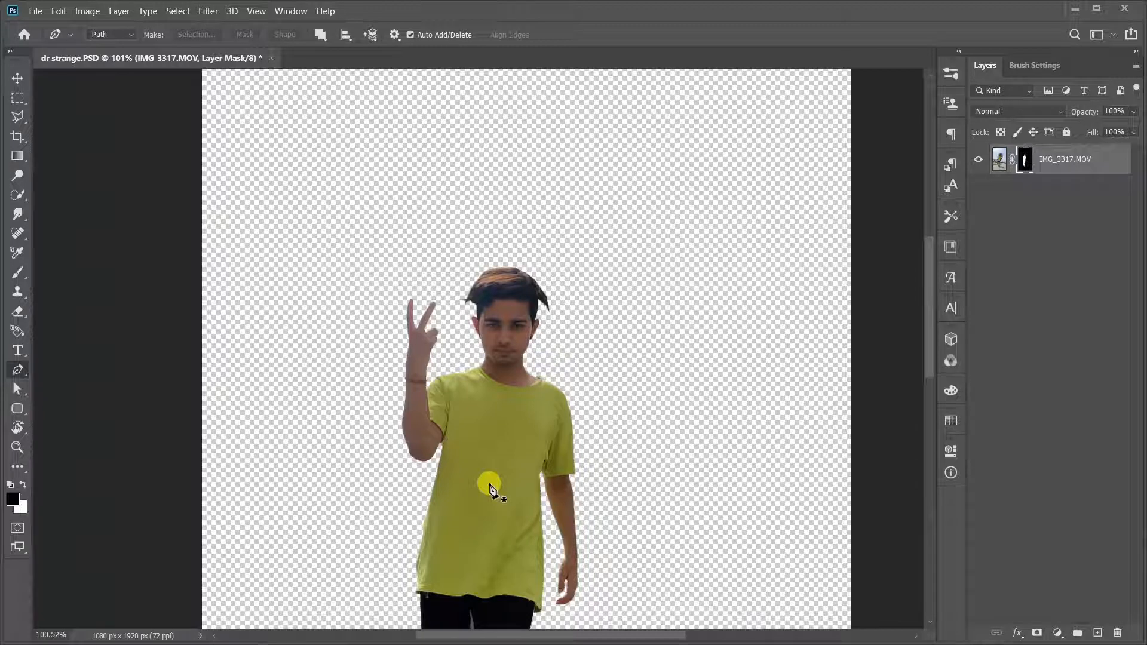
{"action": "scroll", "coordinate": [490, 487], "scroll_direction": "down", "scroll_amount": 2}
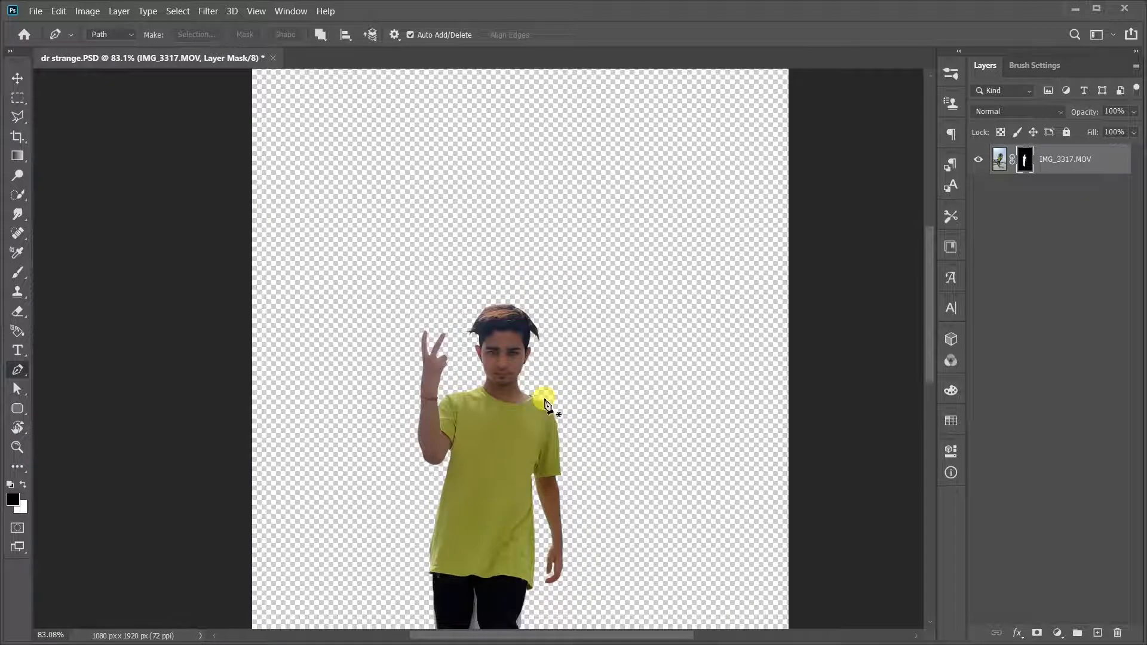
{"action": "scroll", "coordinate": [545, 403], "scroll_direction": "down", "scroll_amount": 5}
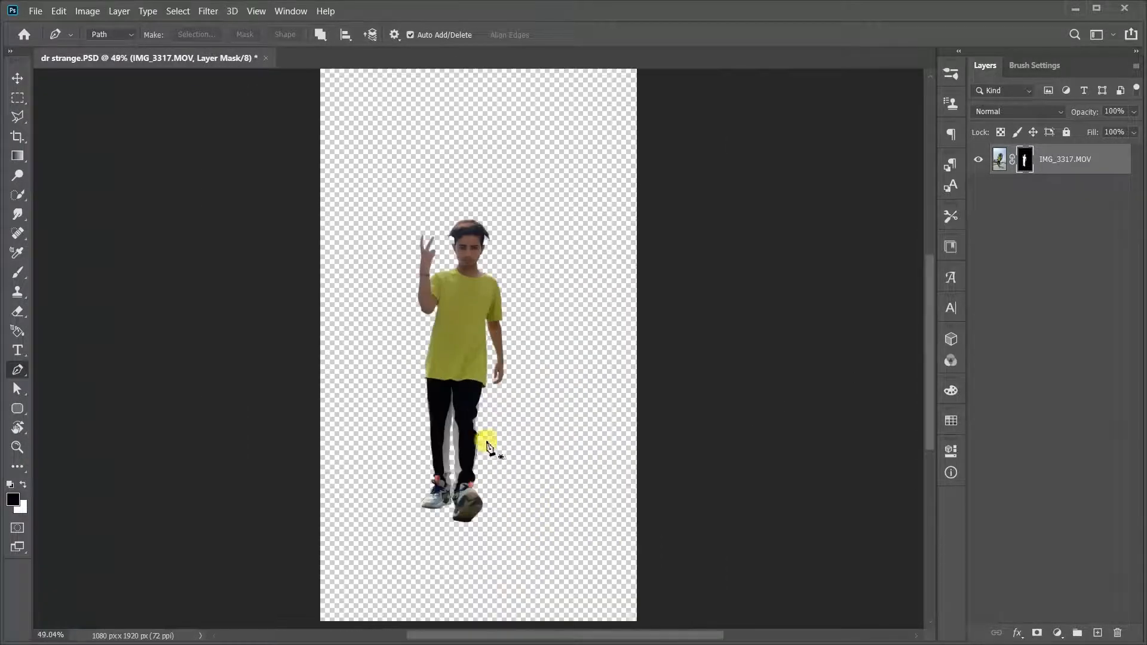
{"action": "scroll", "coordinate": [487, 445], "scroll_direction": "up", "scroll_amount": 4}
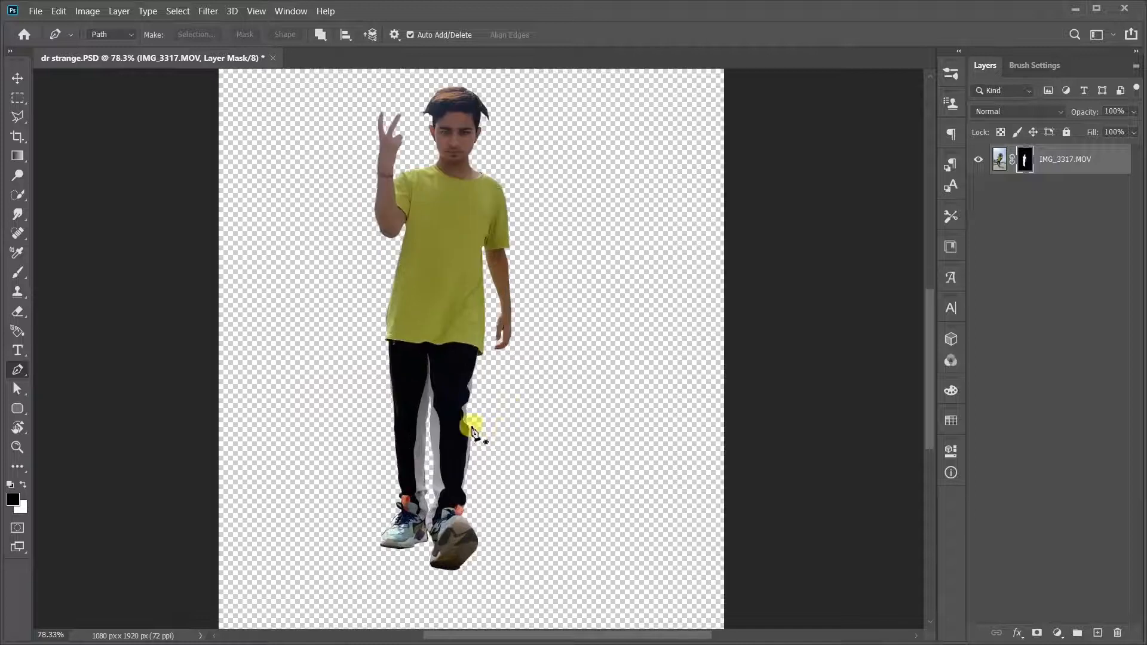
{"action": "scroll", "coordinate": [471, 431], "scroll_direction": "down", "scroll_amount": 2}
{"action": "scroll", "coordinate": [478, 417], "scroll_direction": "down", "scroll_amount": 1}
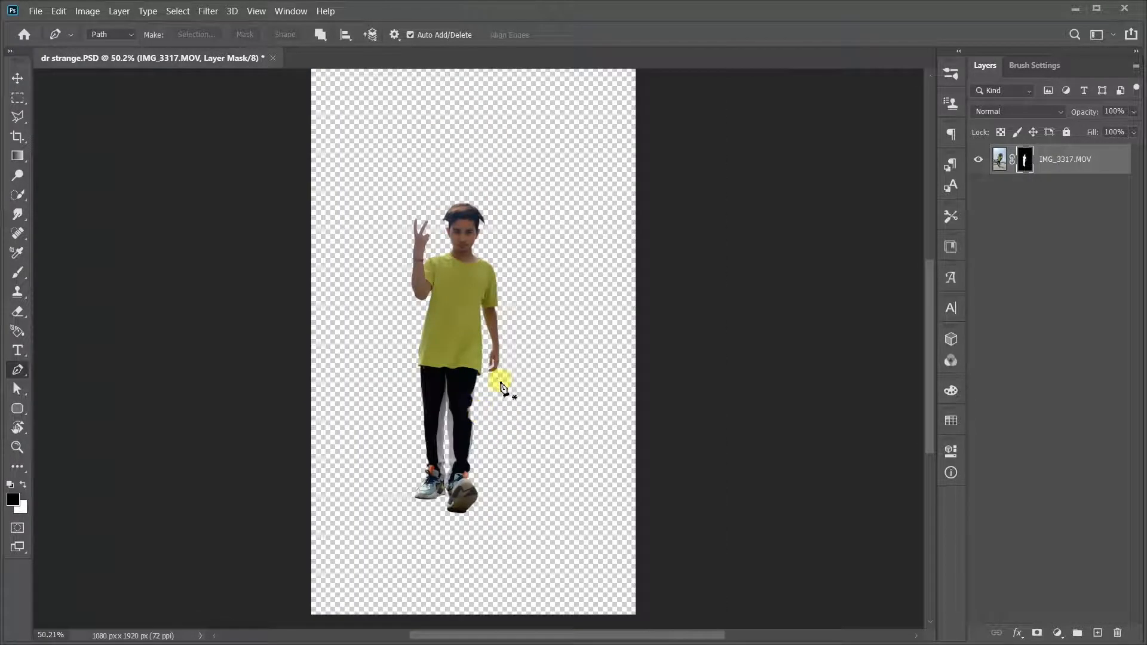
Copy all layers of 2.PSD, from cape down to IMG_1850.MOV, into dr strange.PSD and position them over the canvas.
{"action": "left_click", "coordinate": [1077, 8]}
{"action": "left_click", "coordinate": [306, 118]}
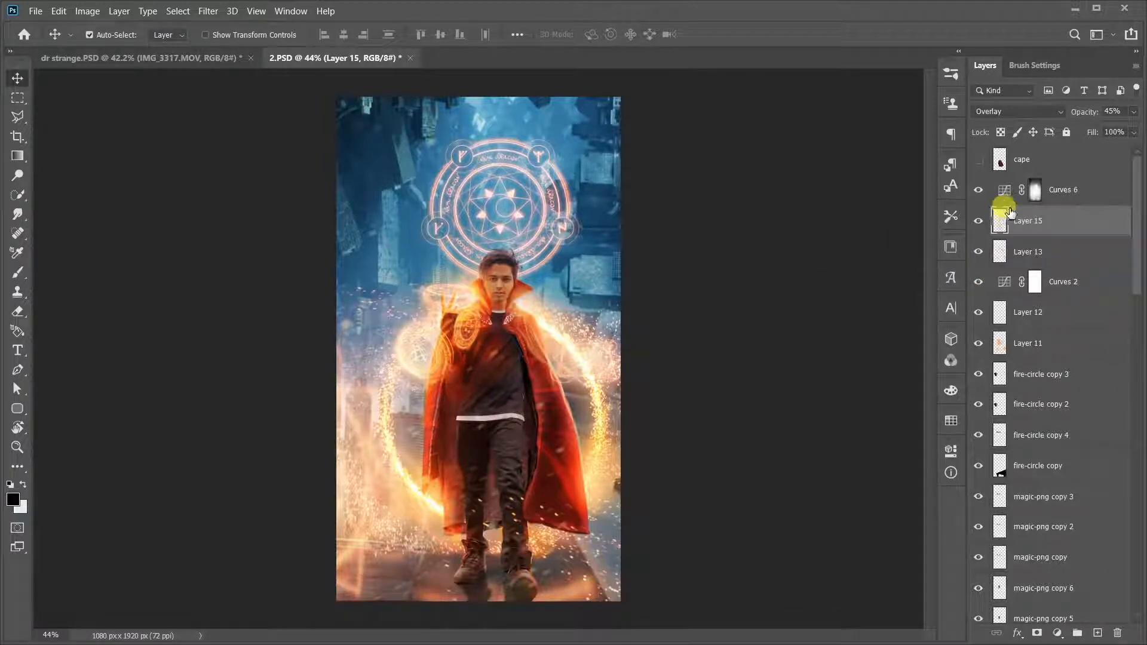
{"action": "left_click", "coordinate": [1043, 163]}
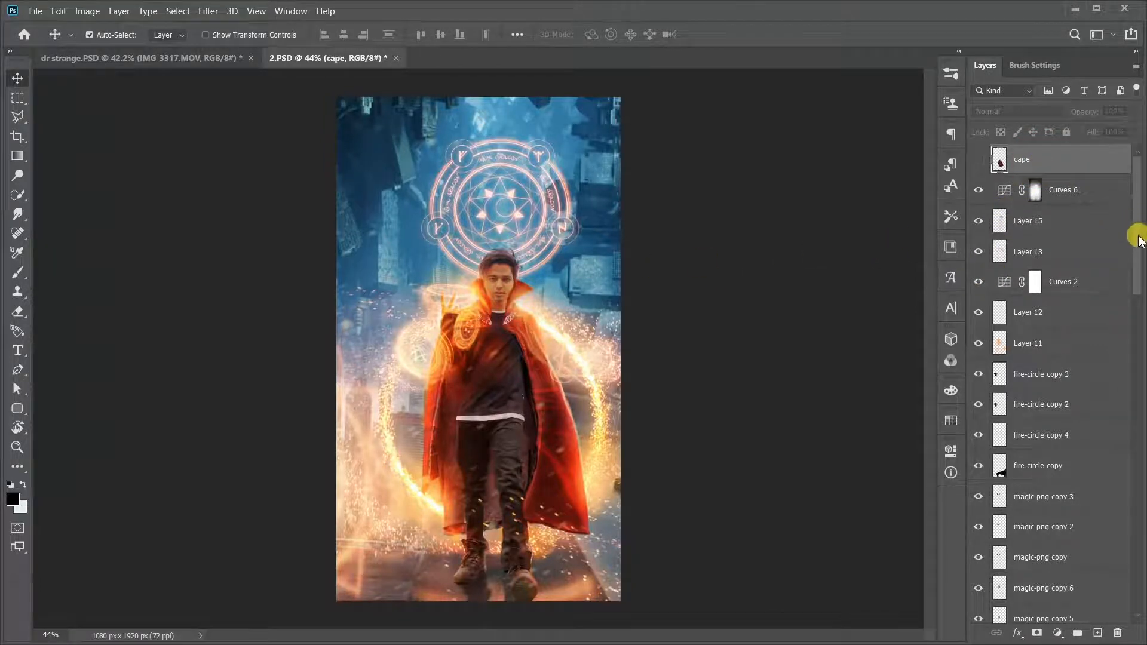
{"action": "left_click_drag", "start_coordinate": [1138, 238], "coordinate": [1114, 613]}
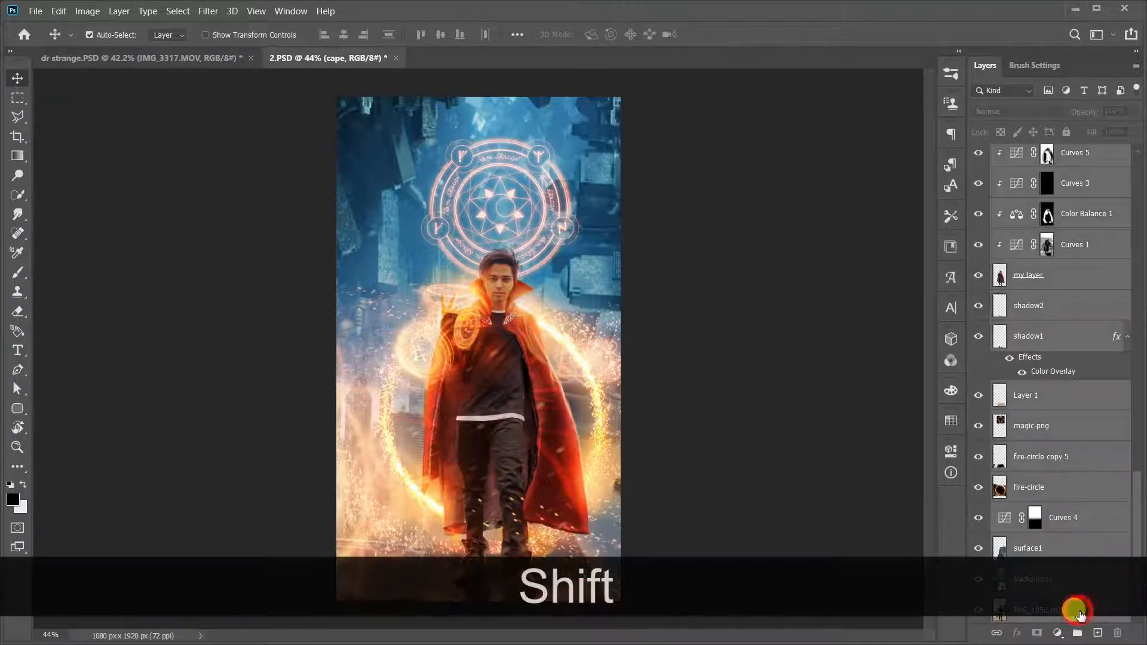
{"action": "left_click", "coordinate": [1083, 611], "text": "shift"}
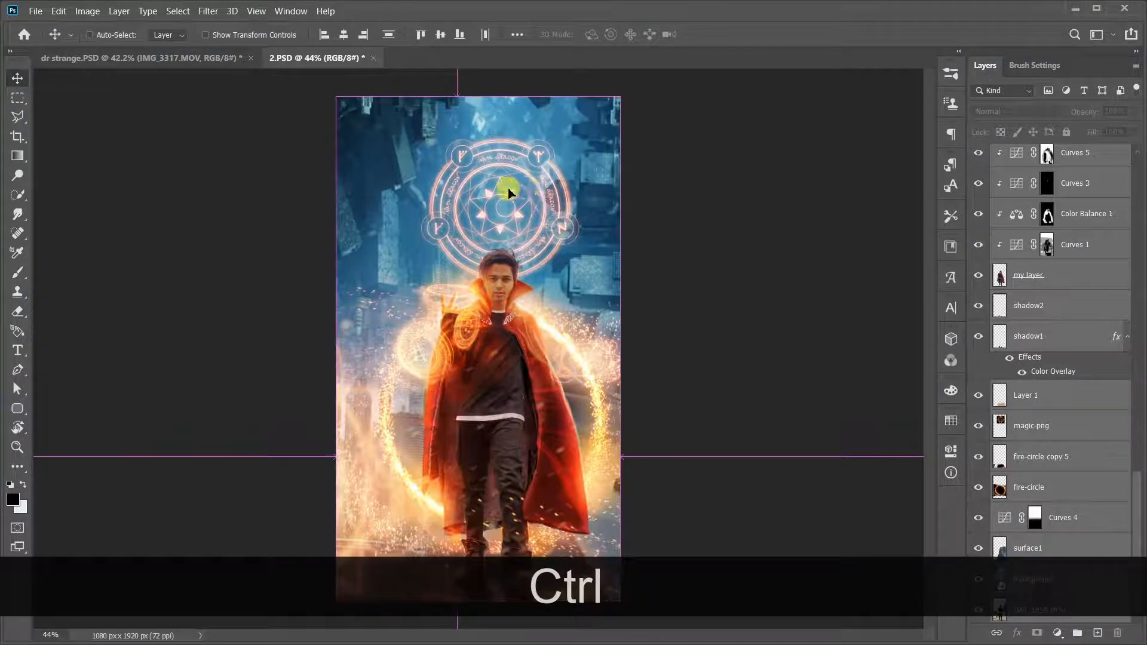
{"action": "left_click_drag", "start_coordinate": [509, 184], "coordinate": [493, 339]}
{"action": "key", "text": "ctrl+minus"}
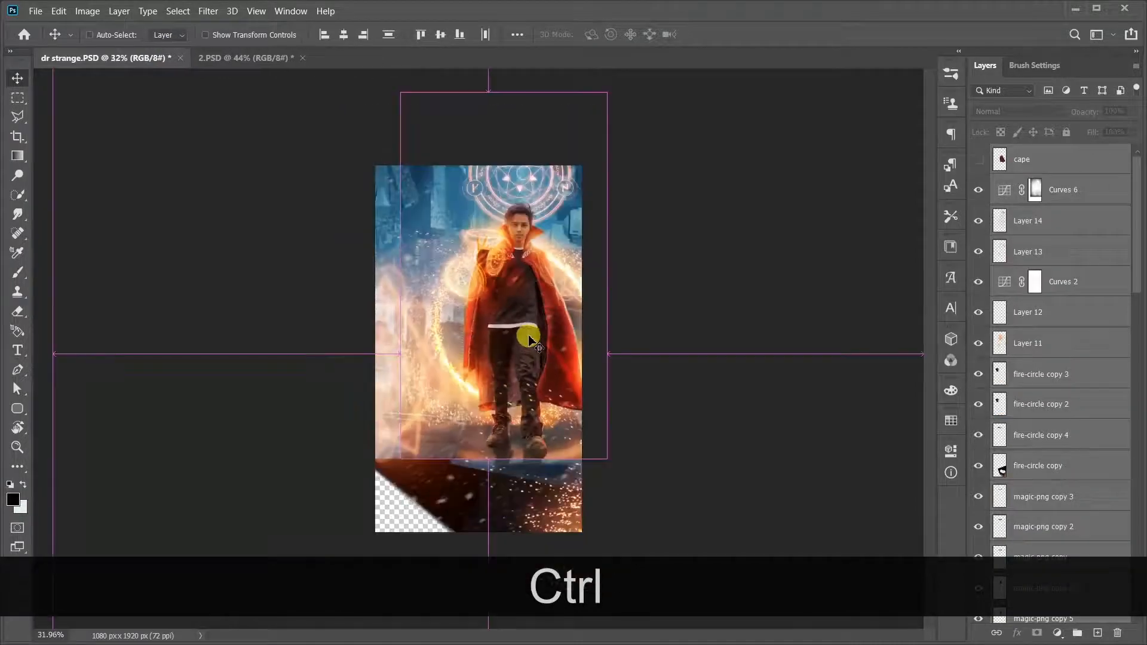
{"action": "left_click_drag", "start_coordinate": [545, 366], "coordinate": [540, 358]}
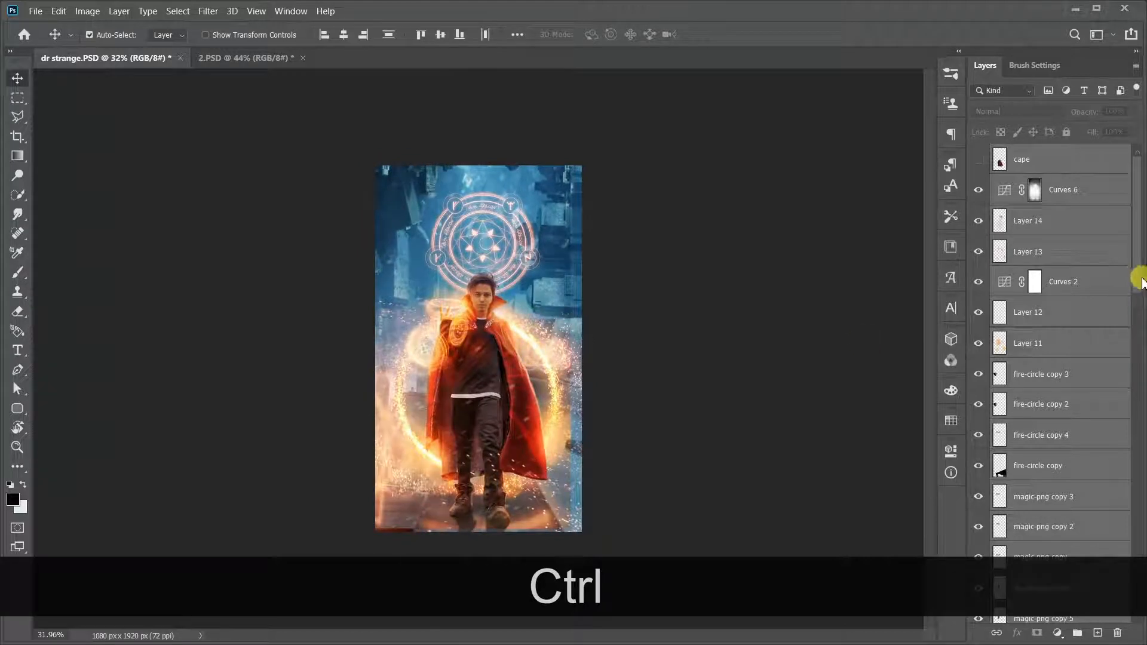
{"action": "key", "text": "ctrl+0"}
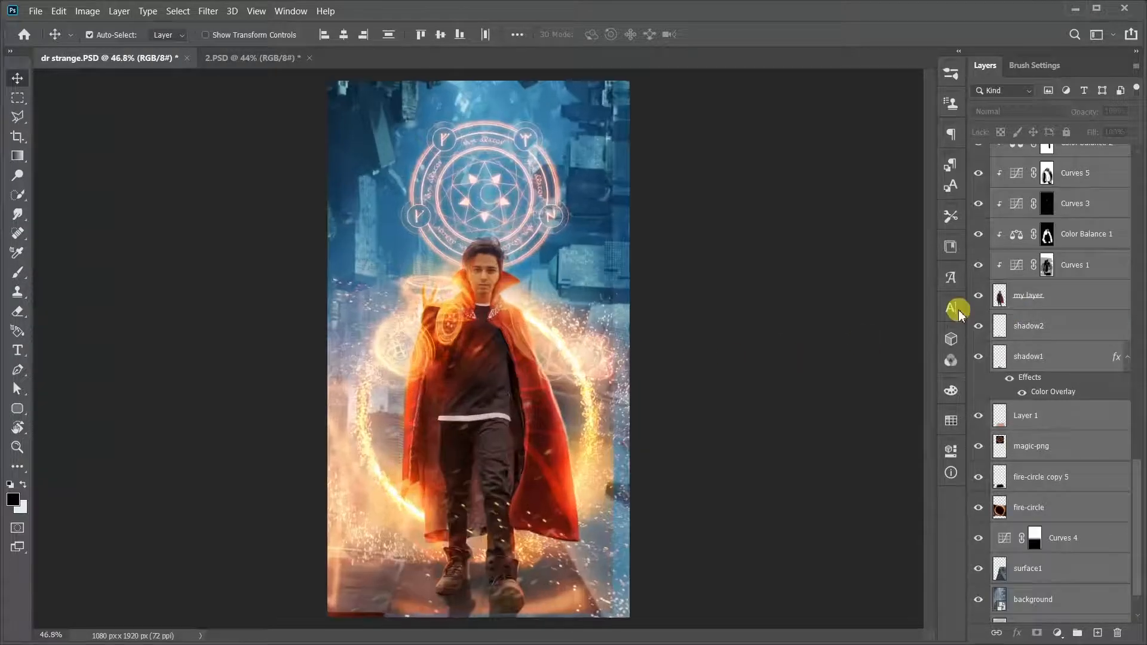
Examine my layer and the adjustment and overlay layers clipped to it, from Curves 1 up to Layer 3.
{"action": "left_click", "coordinate": [1052, 304]}
{"action": "scroll", "coordinate": [1047, 302], "scroll_direction": "up", "scroll_amount": 2}
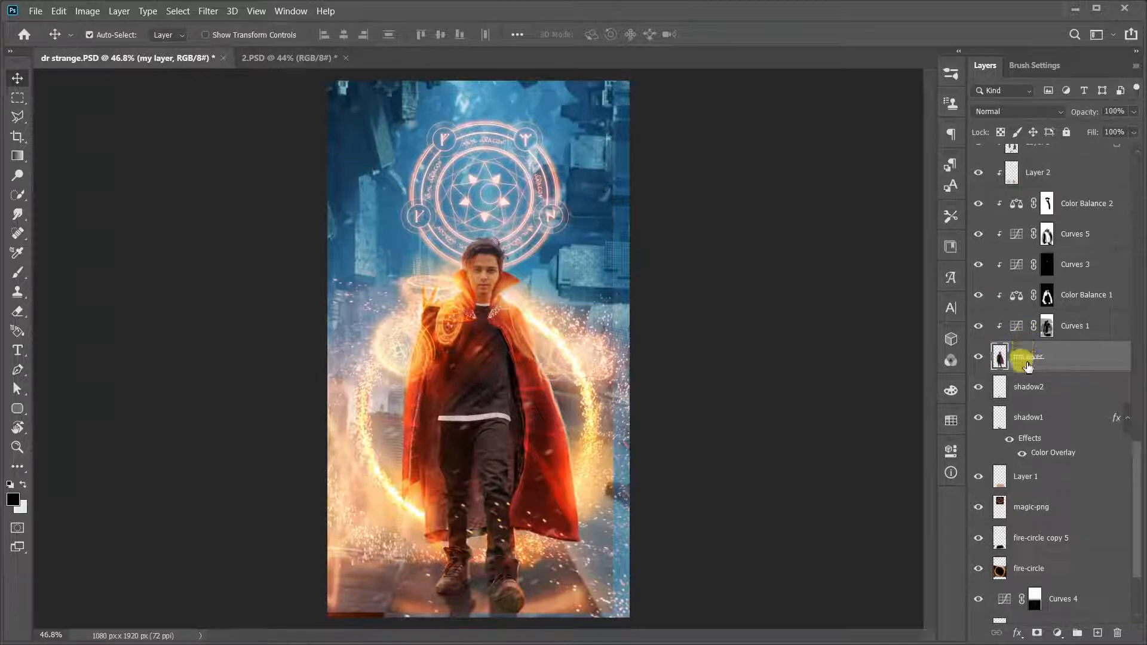
{"action": "scroll", "coordinate": [1036, 364], "scroll_direction": "up", "scroll_amount": 2}
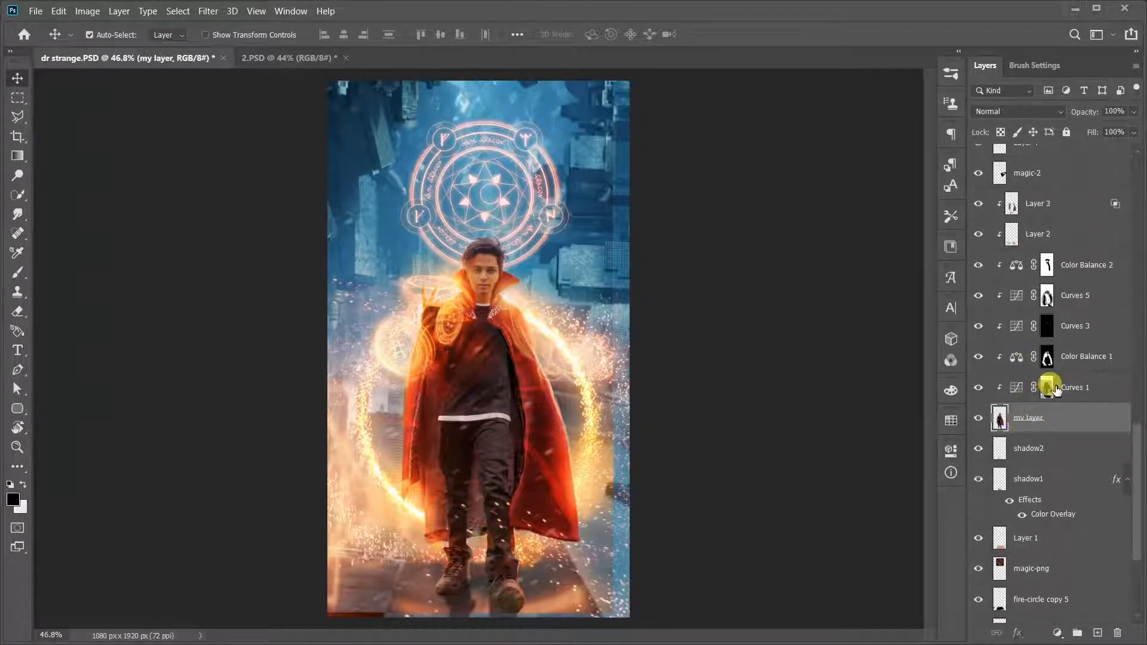
{"action": "left_click", "coordinate": [1058, 390]}
{"action": "left_click", "coordinate": [1069, 359]}
{"action": "left_click", "coordinate": [1069, 332]}
{"action": "left_click", "coordinate": [1074, 296]}
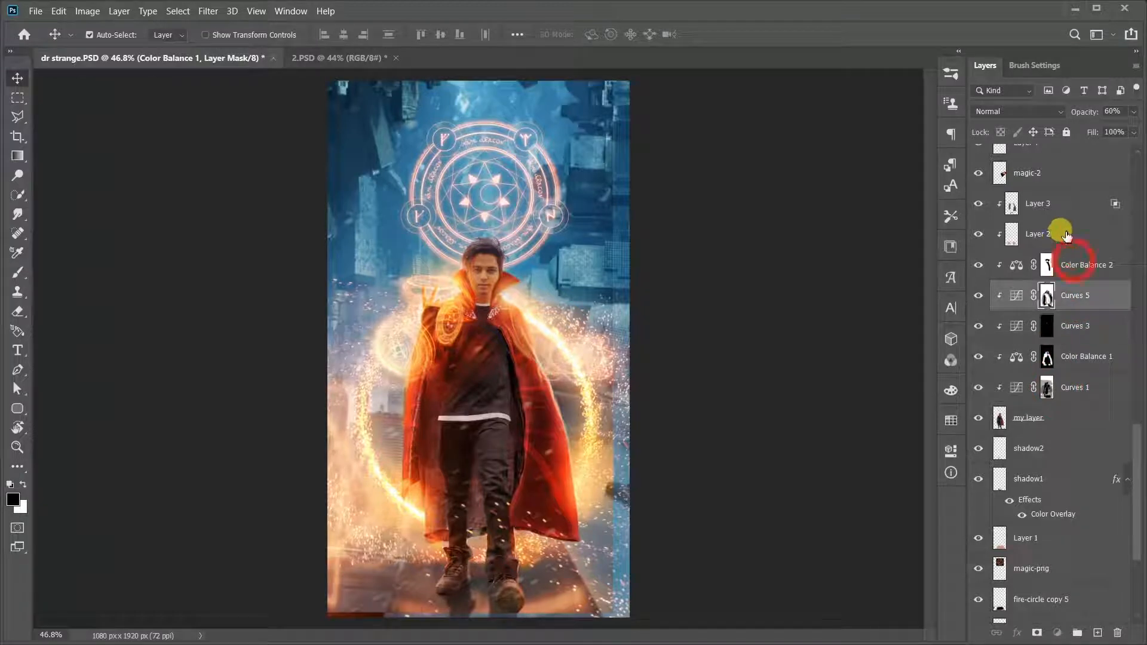
{"action": "left_click", "coordinate": [1074, 265]}
{"action": "left_click", "coordinate": [1067, 235]}
{"action": "left_click", "coordinate": [1066, 216]}
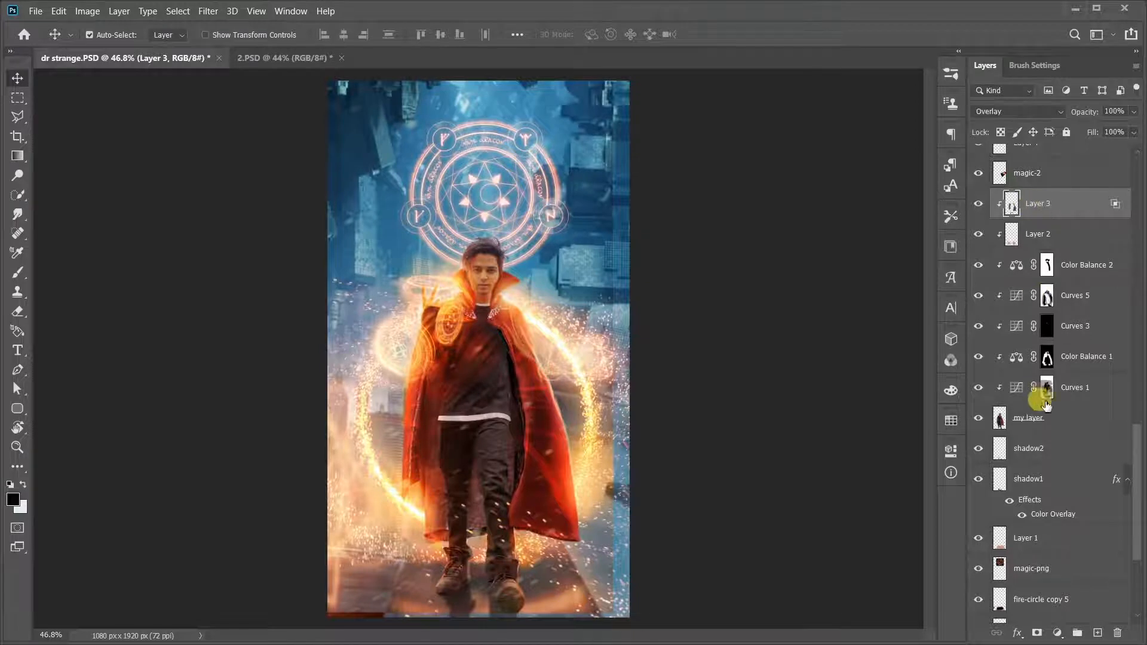
Move the masked IMG_3317.MOV layer up the layer stack, between Layer 3 and magic-2.
{"action": "scroll", "coordinate": [1057, 476], "scroll_direction": "down", "scroll_amount": 3}
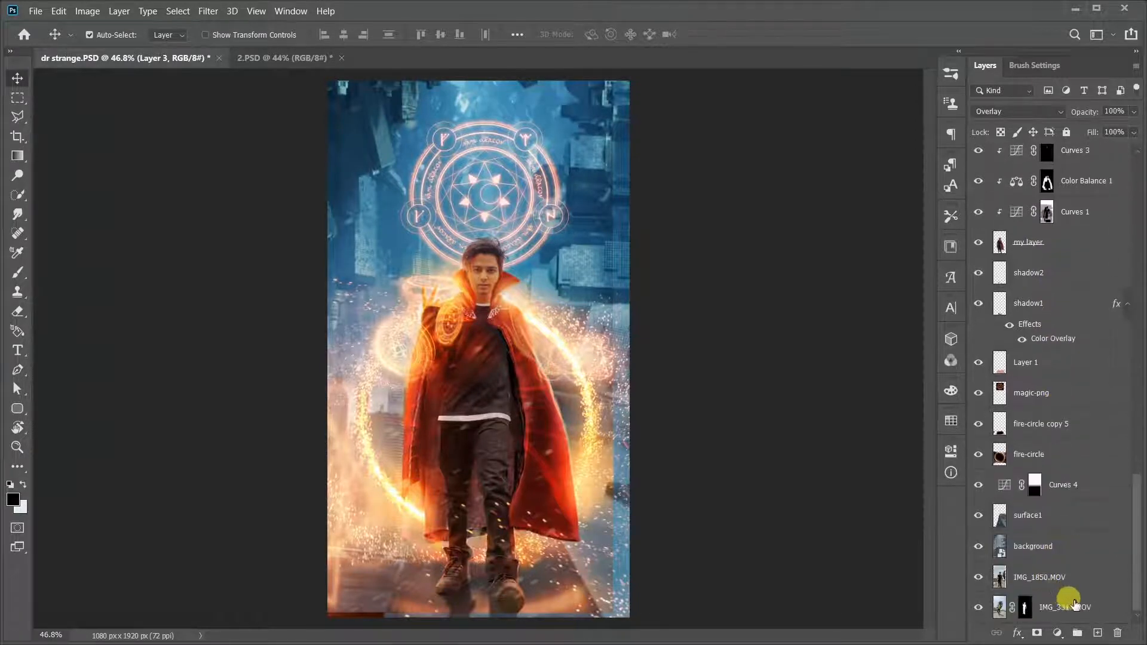
{"action": "left_click", "coordinate": [1075, 607]}
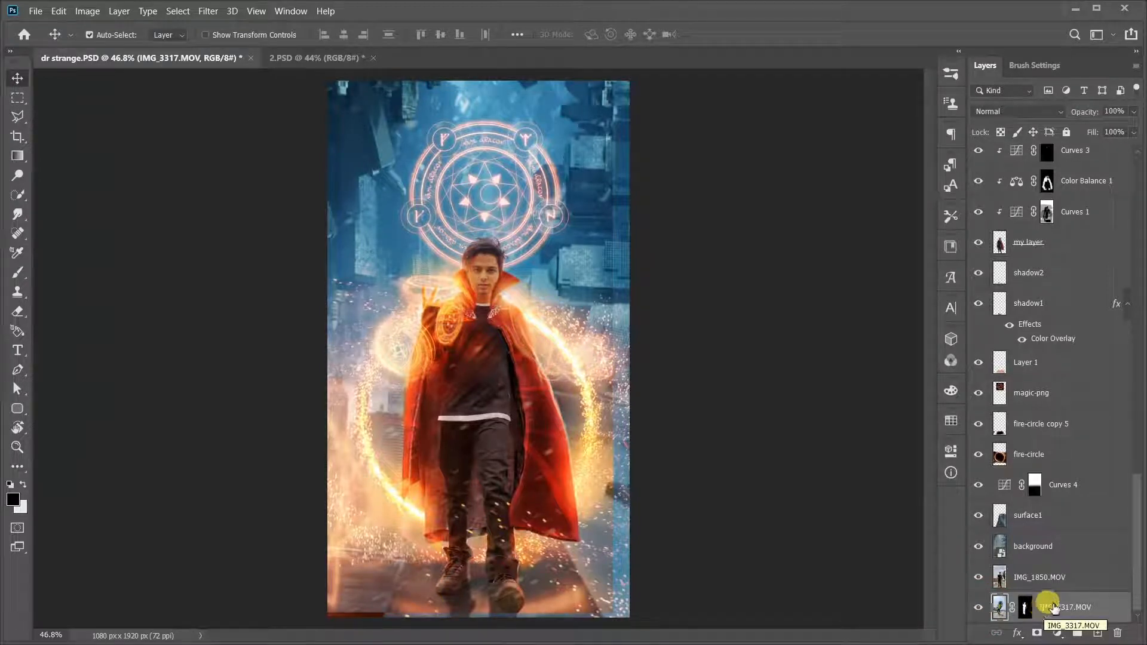
{"action": "left_click_drag", "start_coordinate": [1053, 608], "coordinate": [1024, 216]}
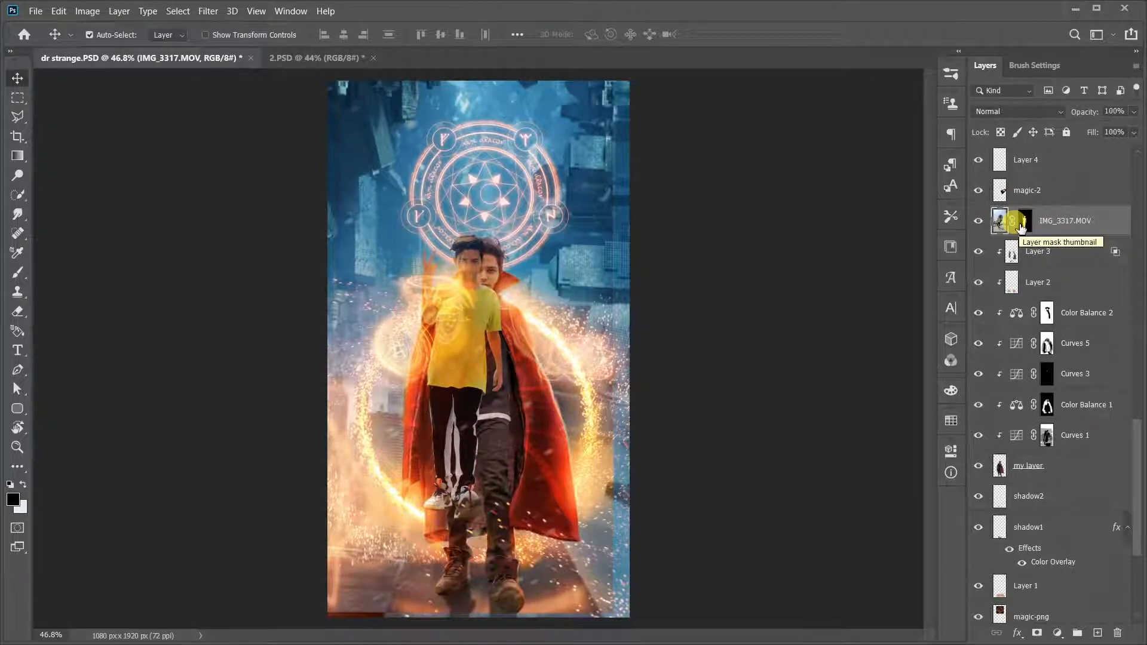
{"action": "scroll", "coordinate": [540, 293], "scroll_direction": "up", "scroll_amount": 5}
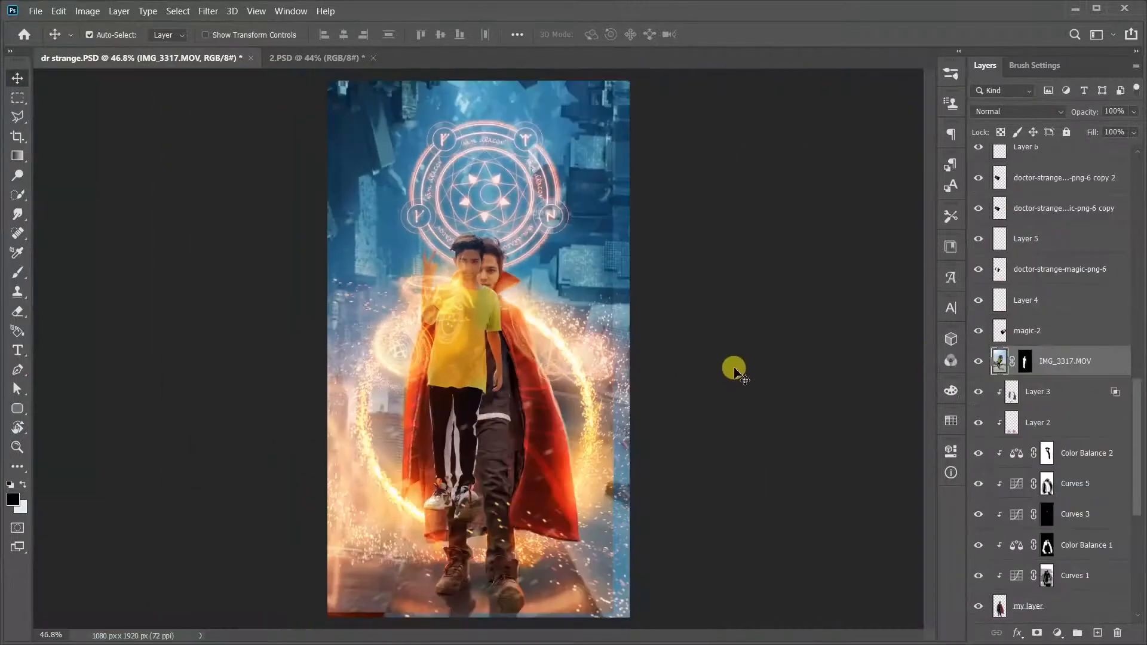
Try to scale the cut-out man to 129.72% and place him over the caped figure.
{"action": "left_click_drag", "start_coordinate": [484, 341], "coordinate": [503, 391]}
{"action": "key", "text": "ctrl+t"}
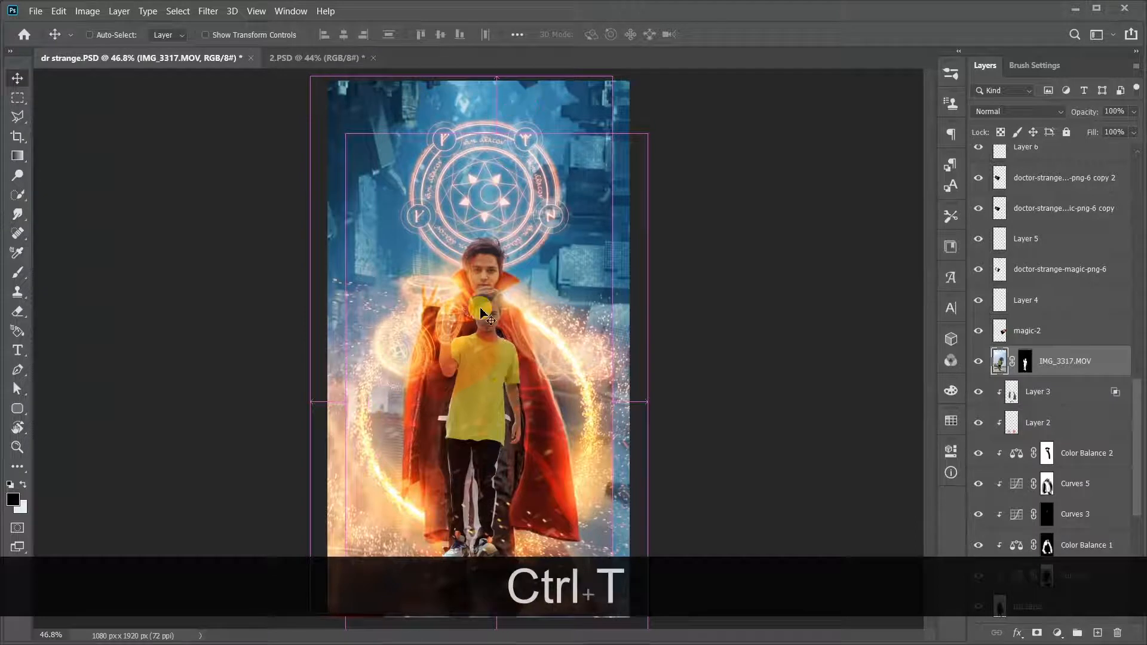
{"action": "left_click_drag", "start_coordinate": [648, 401], "coordinate": [738, 367]}
{"action": "left_click_drag", "start_coordinate": [599, 362], "coordinate": [554, 357]}
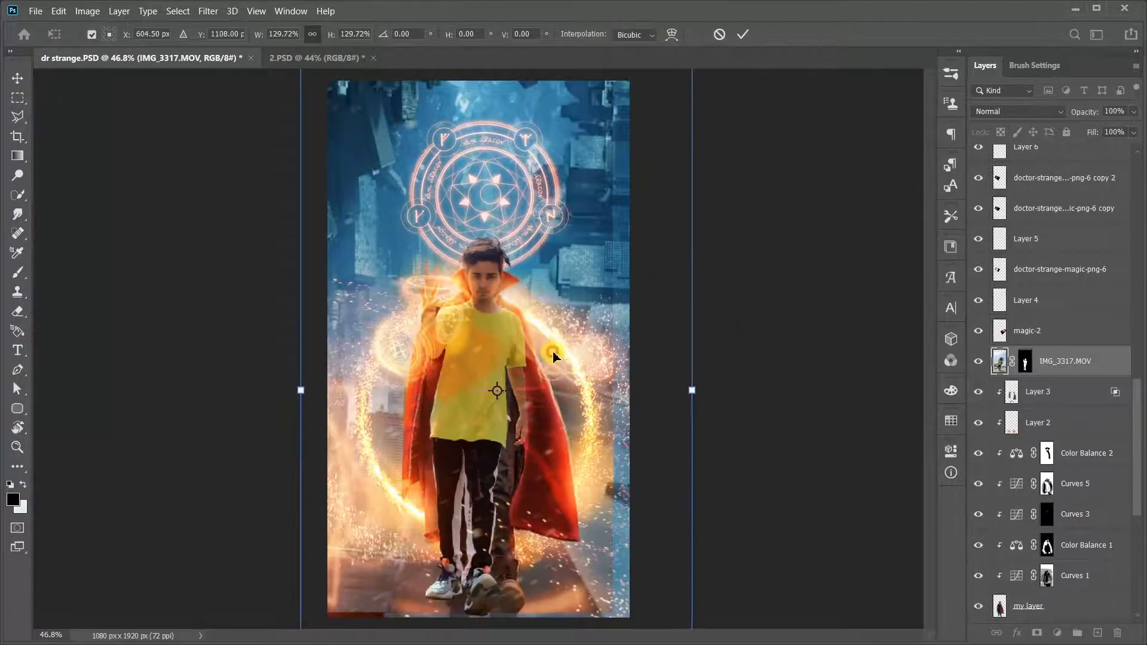
{"action": "key", "text": "Return"}
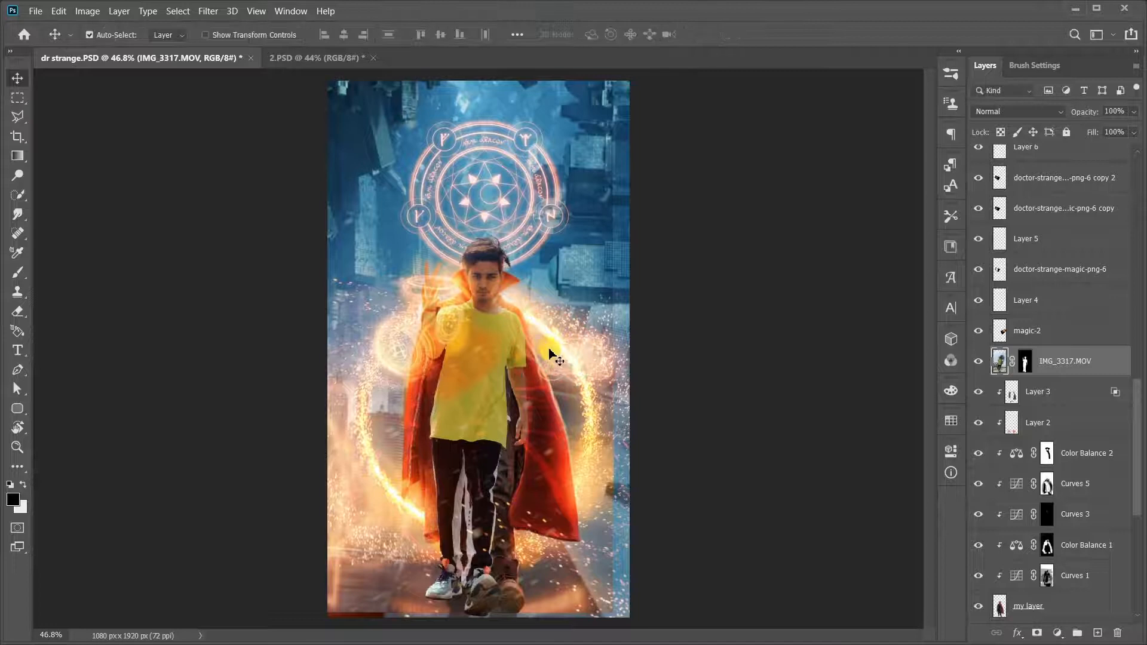
{"action": "key", "text": "ctrl+z"}
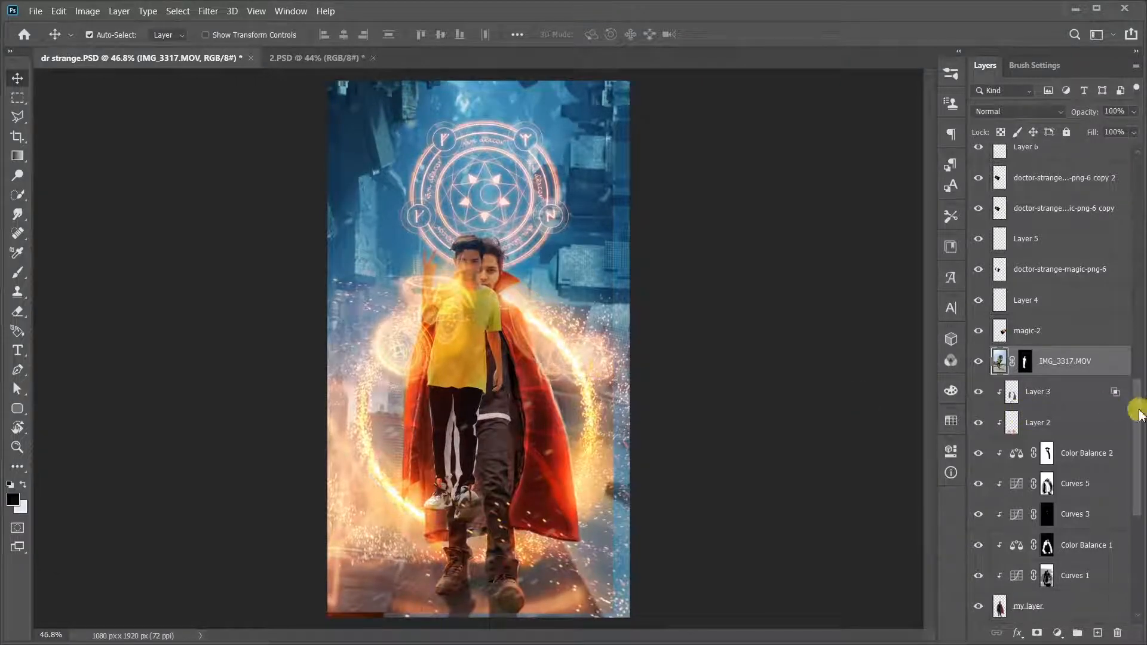
Select all layers from cape down to IMG_1850.MOV, leaving out the masked IMG_3317.MOV layer.
{"action": "left_click_drag", "start_coordinate": [1137, 397], "coordinate": [1138, 156]}
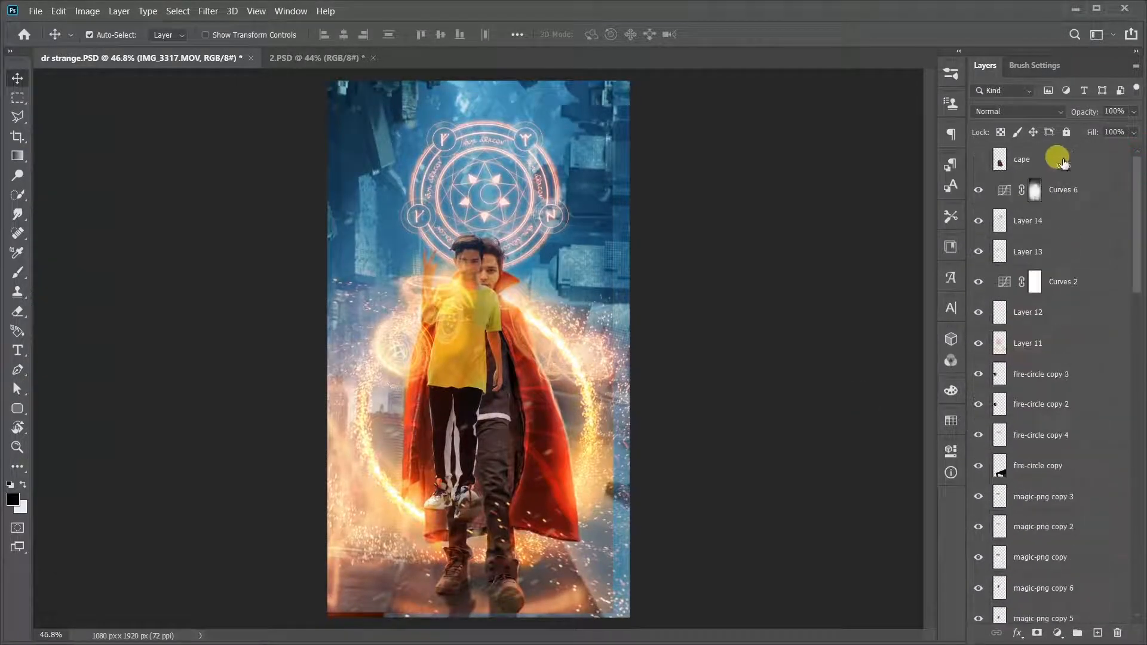
{"action": "left_click", "coordinate": [1063, 162]}
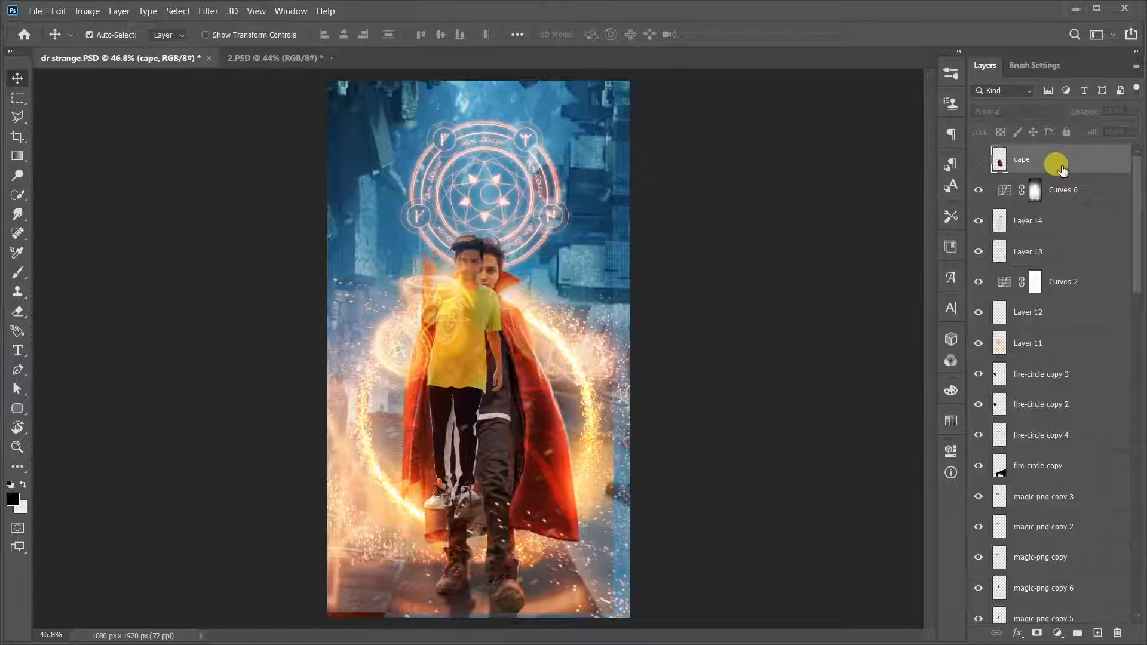
{"action": "left_click_drag", "start_coordinate": [1137, 287], "coordinate": [1139, 594]}
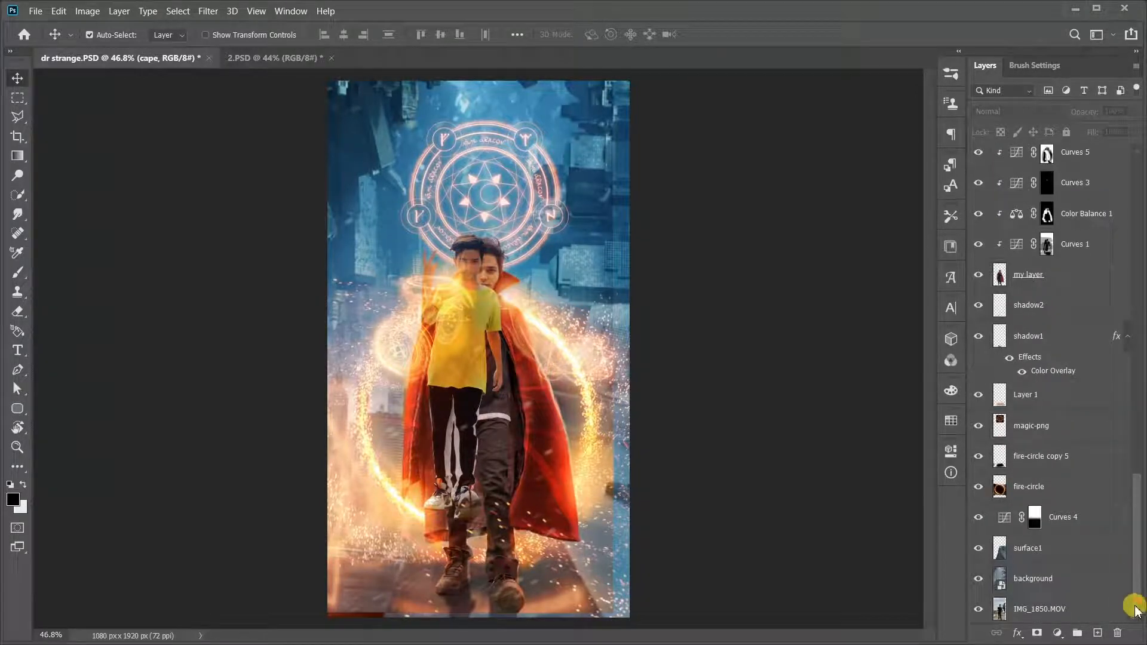
{"action": "left_click", "coordinate": [1086, 612], "text": "shift"}
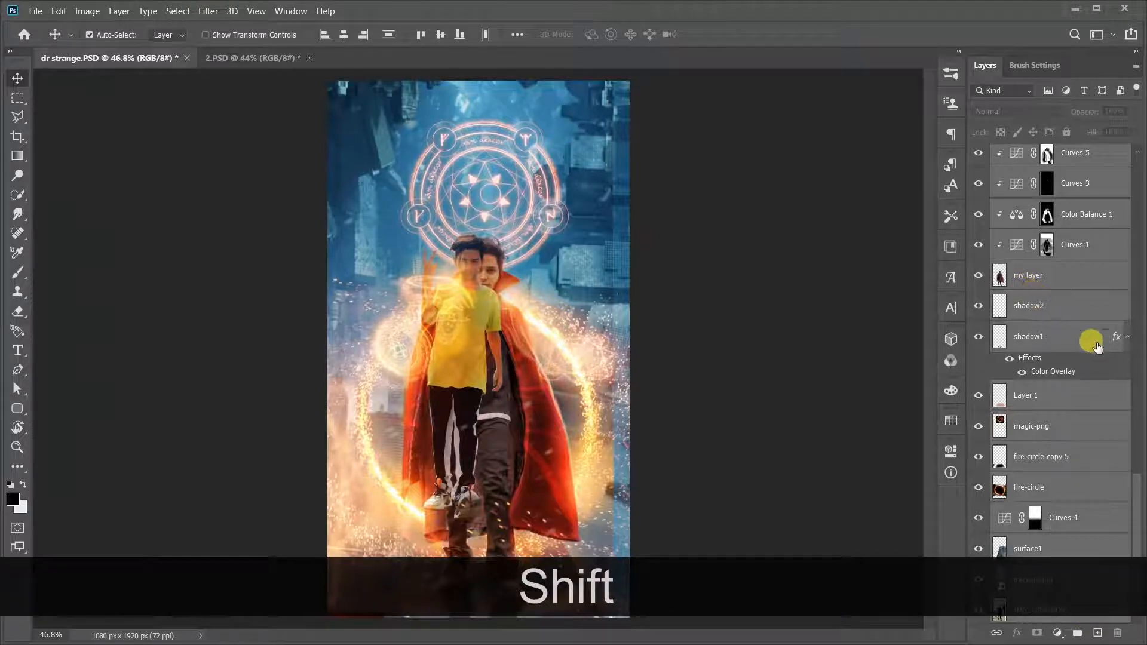
{"action": "scroll", "coordinate": [1097, 347], "scroll_direction": "up", "scroll_amount": 5}
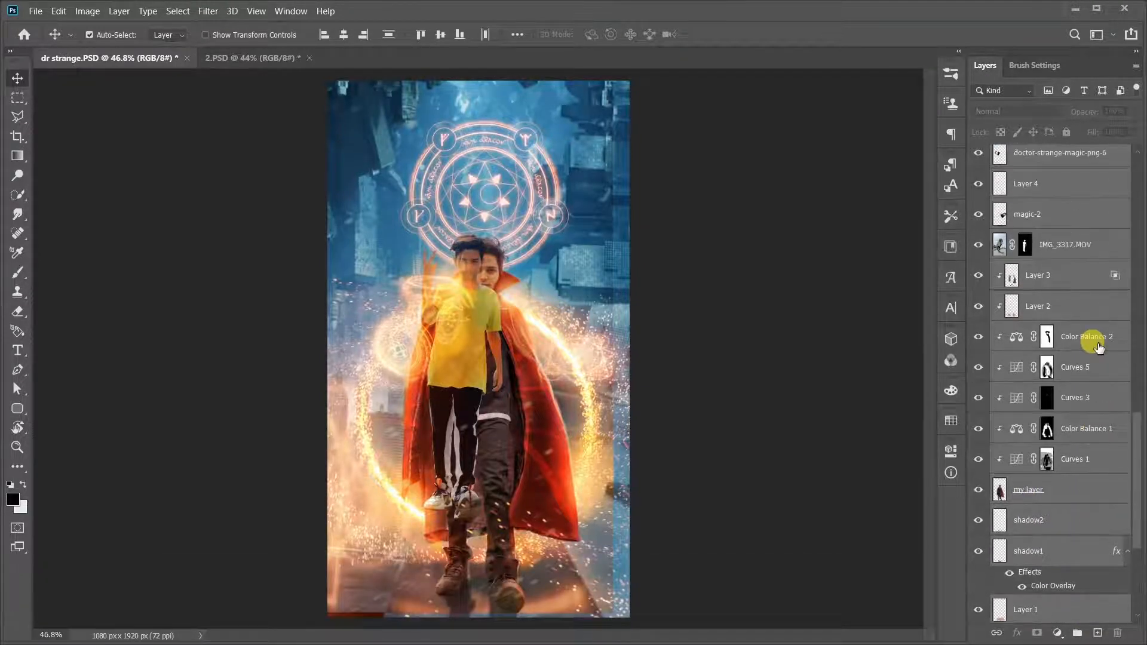
{"action": "scroll", "coordinate": [1098, 347], "scroll_direction": "up", "scroll_amount": 1}
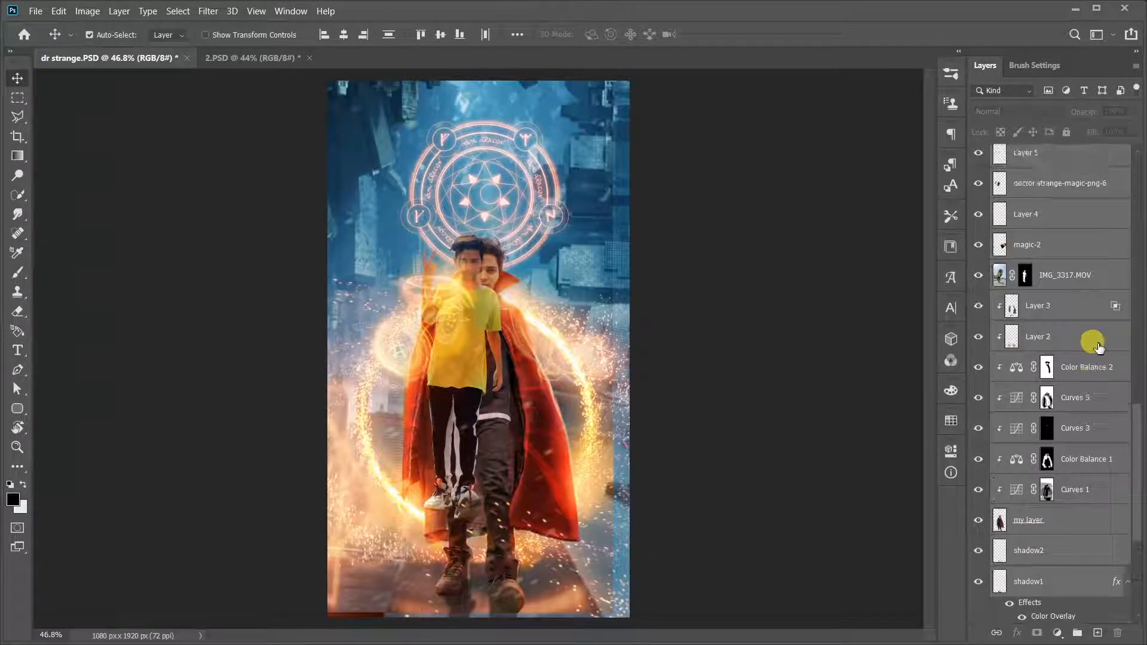
{"action": "left_click", "coordinate": [1093, 280], "text": "ctrl"}
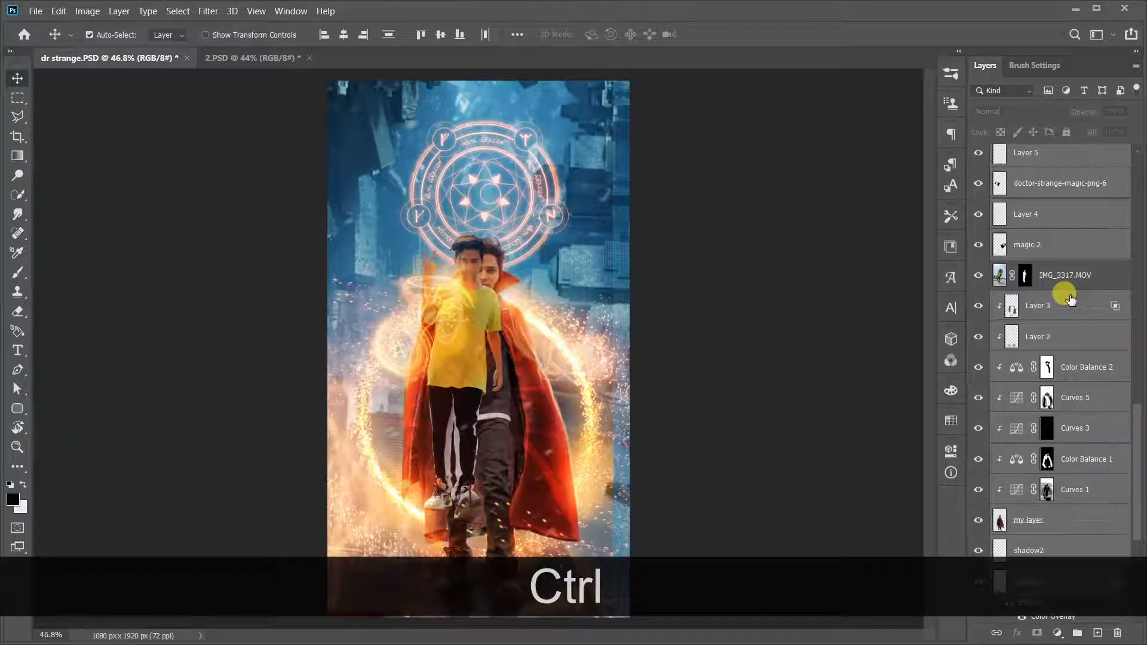
Move the selected dr strange layers upward behind the cut-out man to bring the caped figure closer to his position.
{"action": "scroll", "coordinate": [323, 358], "scroll_direction": "up", "scroll_amount": 2}
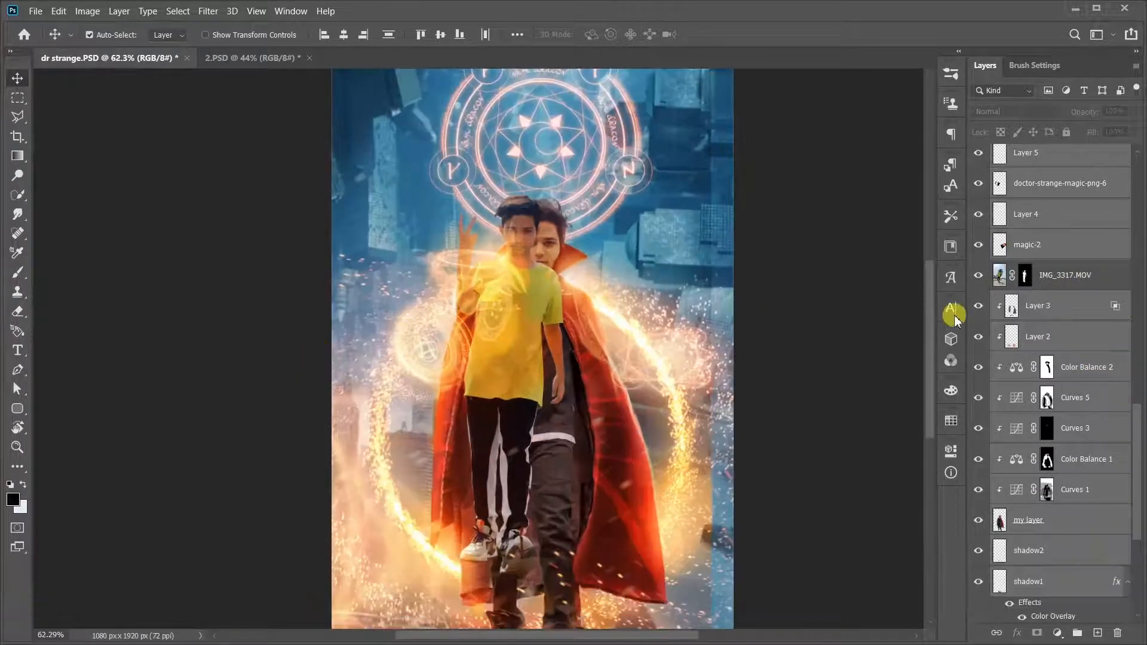
{"action": "scroll", "coordinate": [520, 304], "scroll_direction": "up", "scroll_amount": 3}
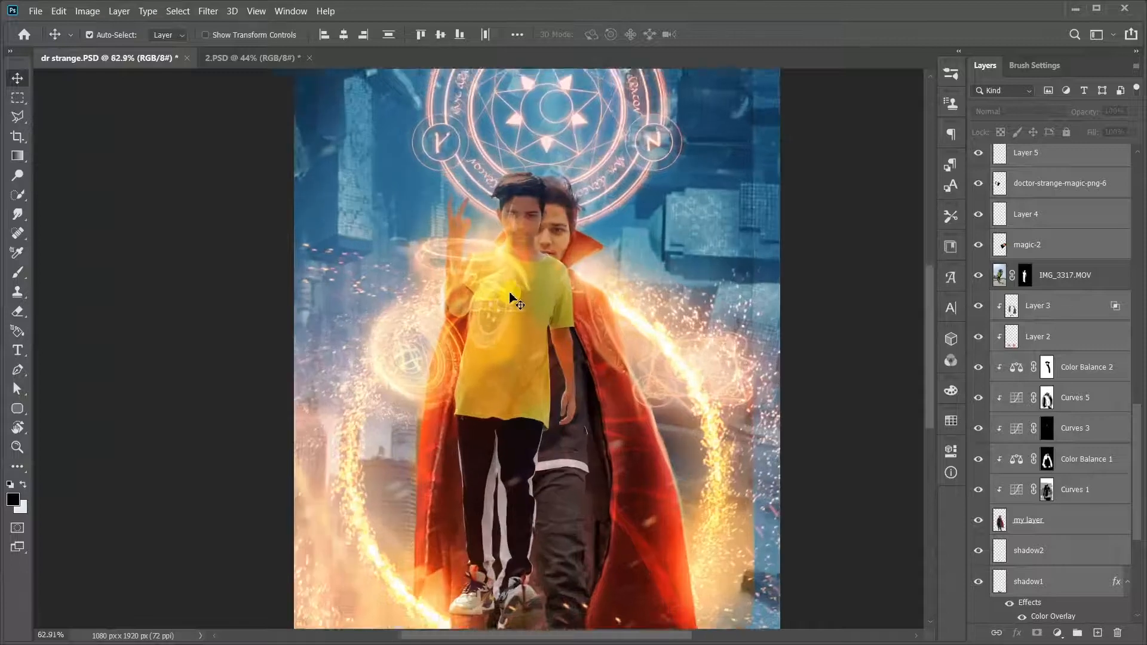
{"action": "scroll", "coordinate": [533, 289], "scroll_direction": "up", "scroll_amount": 1}
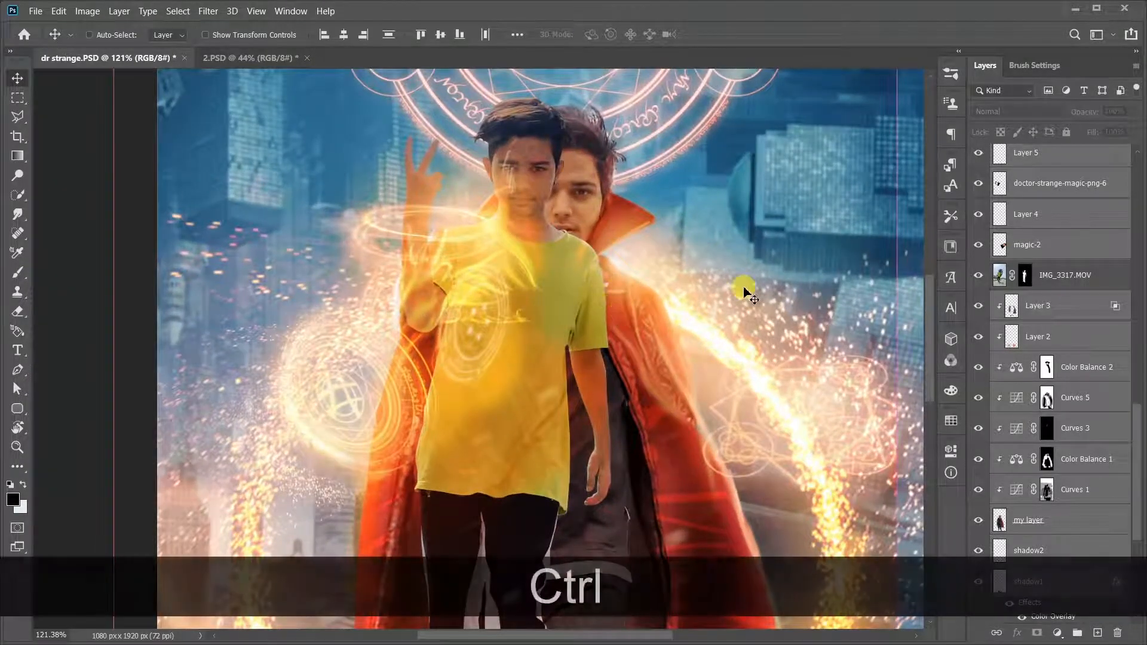
{"action": "left_click_drag", "start_coordinate": [742, 287], "coordinate": [733, 229]}
{"action": "key", "text": "Return"}
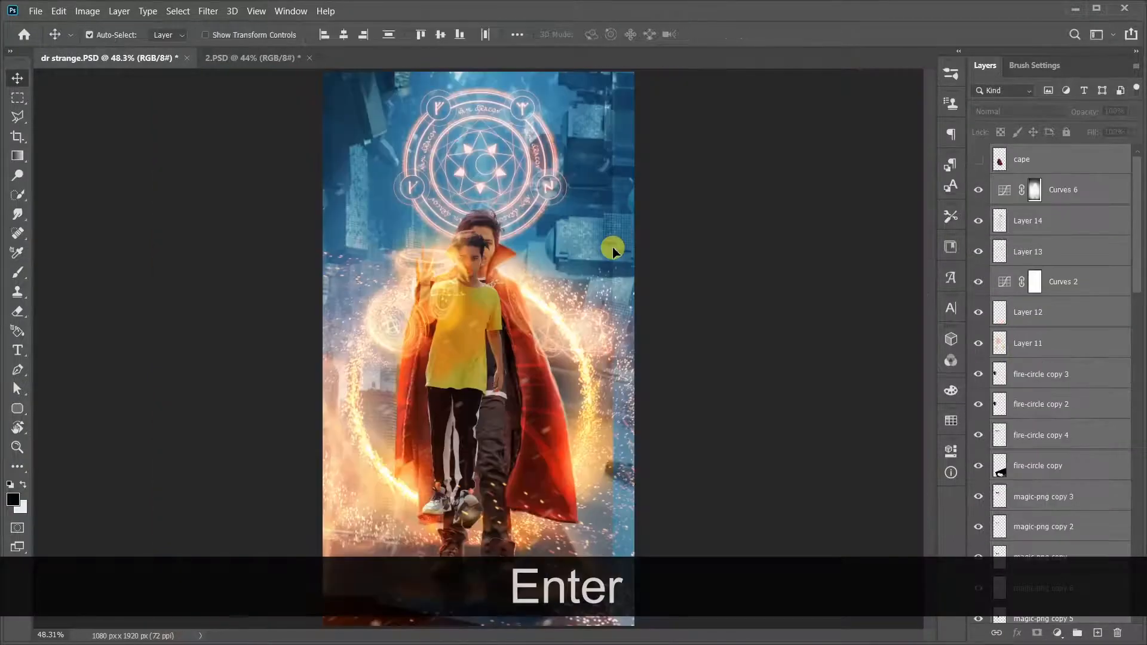
Free-transform the selected layers, scaling them to 92.14% and aligning the caped figure with the cut-out man.
{"action": "key", "text": "ctrl+t"}
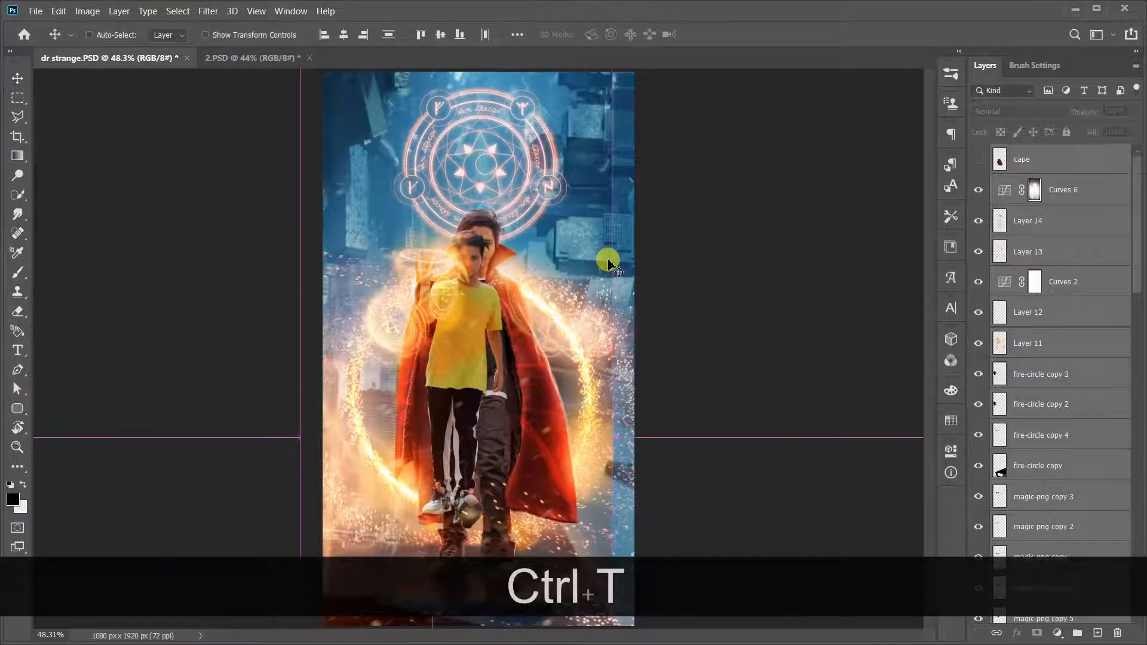
{"action": "scroll", "coordinate": [610, 275], "scroll_direction": "down", "scroll_amount": 4}
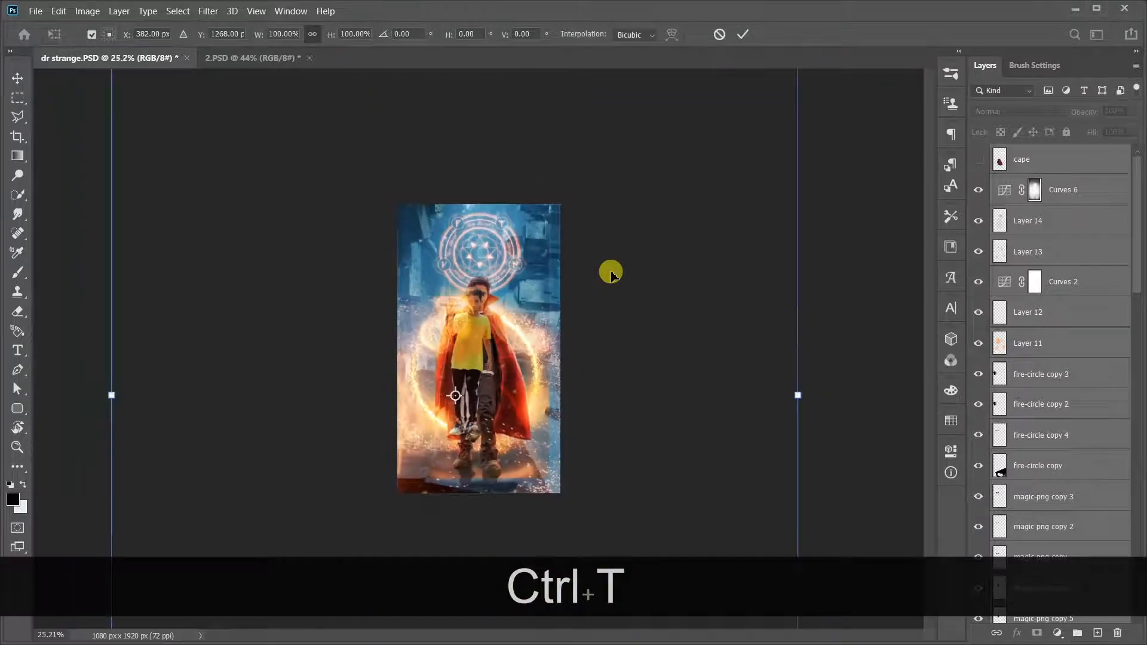
{"action": "scroll", "coordinate": [561, 307], "scroll_direction": "up", "scroll_amount": 1}
{"action": "scroll", "coordinate": [575, 308], "scroll_direction": "down", "scroll_amount": 2}
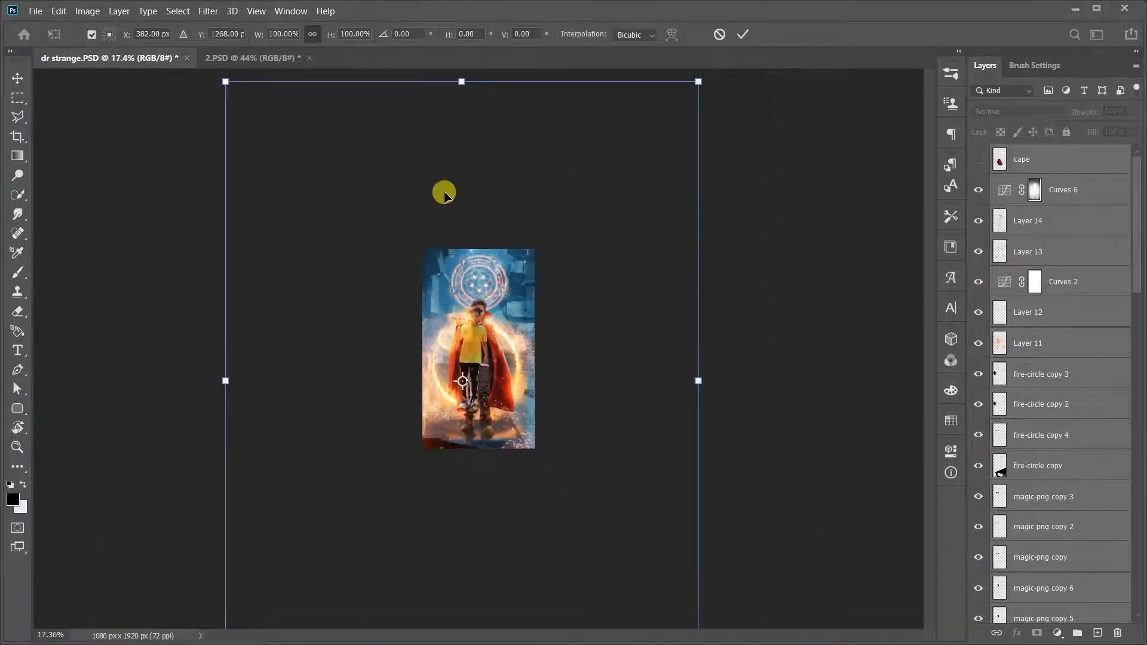
{"action": "scroll", "coordinate": [511, 358], "scroll_direction": "up", "scroll_amount": 2}
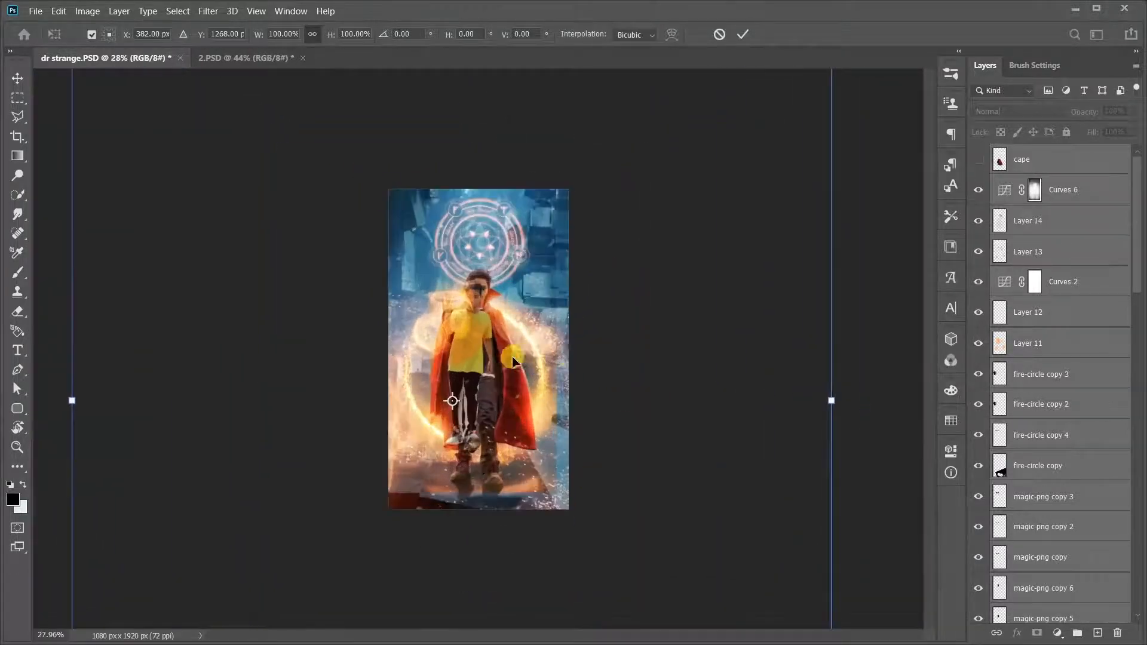
{"action": "scroll", "coordinate": [555, 313], "scroll_direction": "down", "scroll_amount": 3}
{"action": "scroll", "coordinate": [690, 324], "scroll_direction": "up", "scroll_amount": 3}
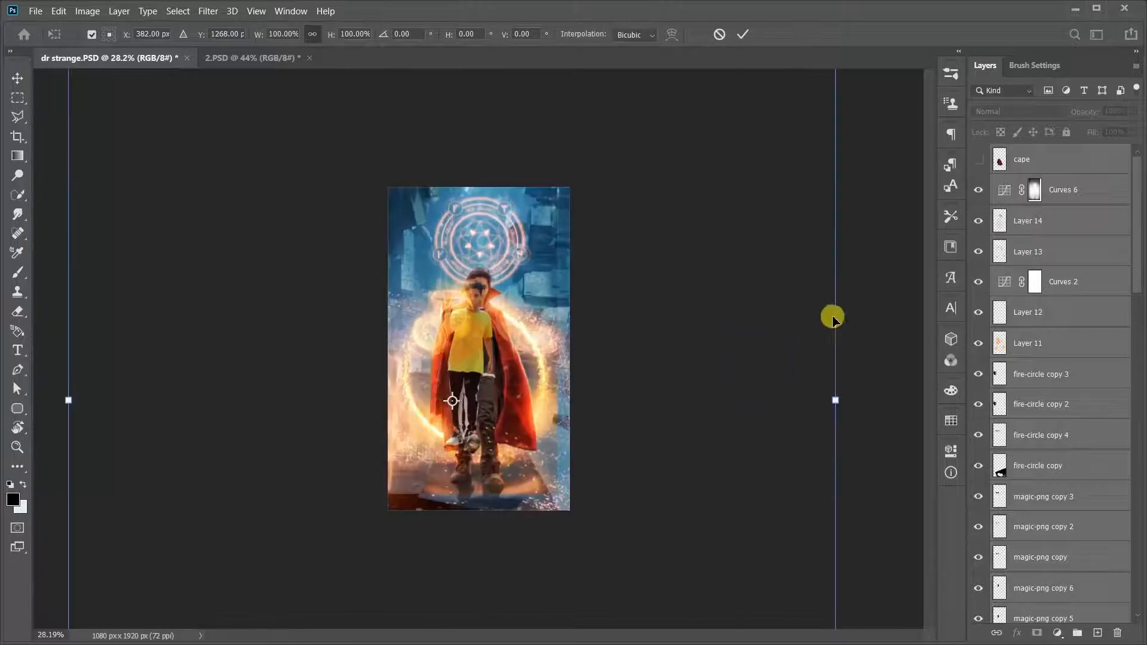
{"action": "left_click_drag", "start_coordinate": [837, 315], "coordinate": [808, 313]}
{"action": "left_click_drag", "start_coordinate": [605, 273], "coordinate": [614, 275]}
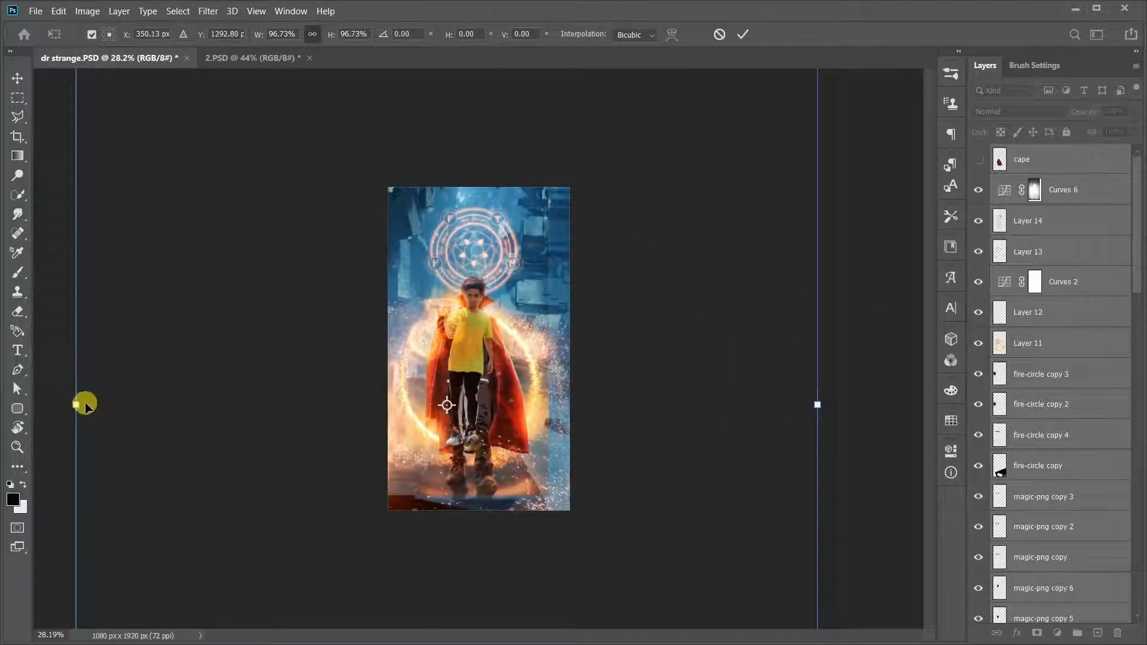
{"action": "left_click_drag", "start_coordinate": [75, 405], "coordinate": [105, 402]}
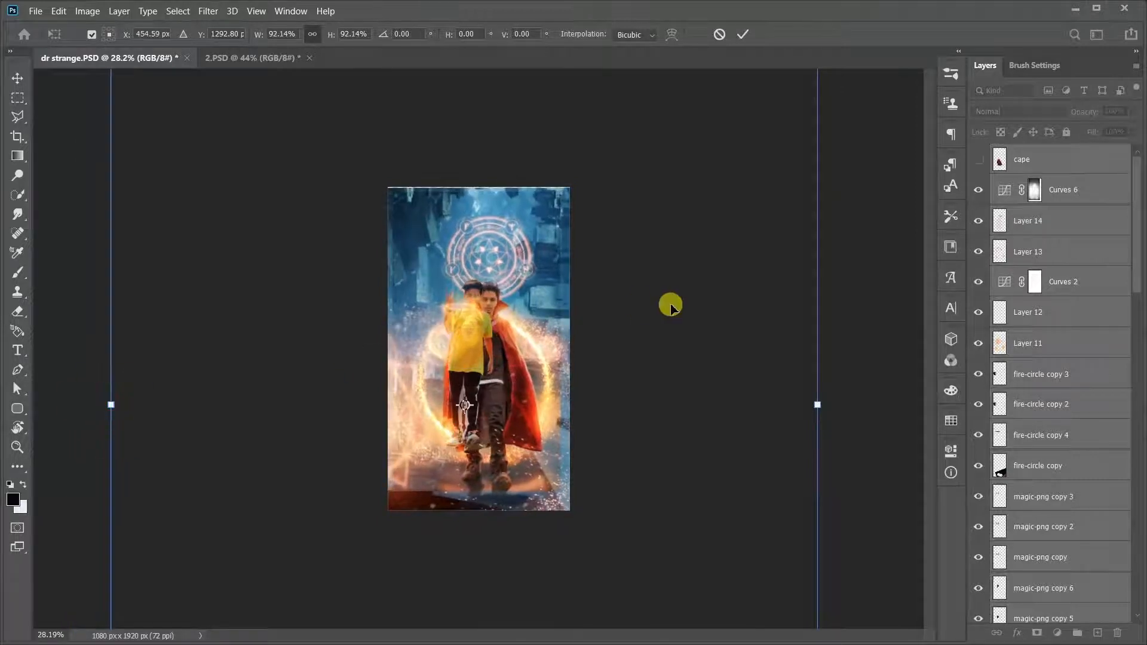
{"action": "left_click_drag", "start_coordinate": [675, 303], "coordinate": [667, 298]}
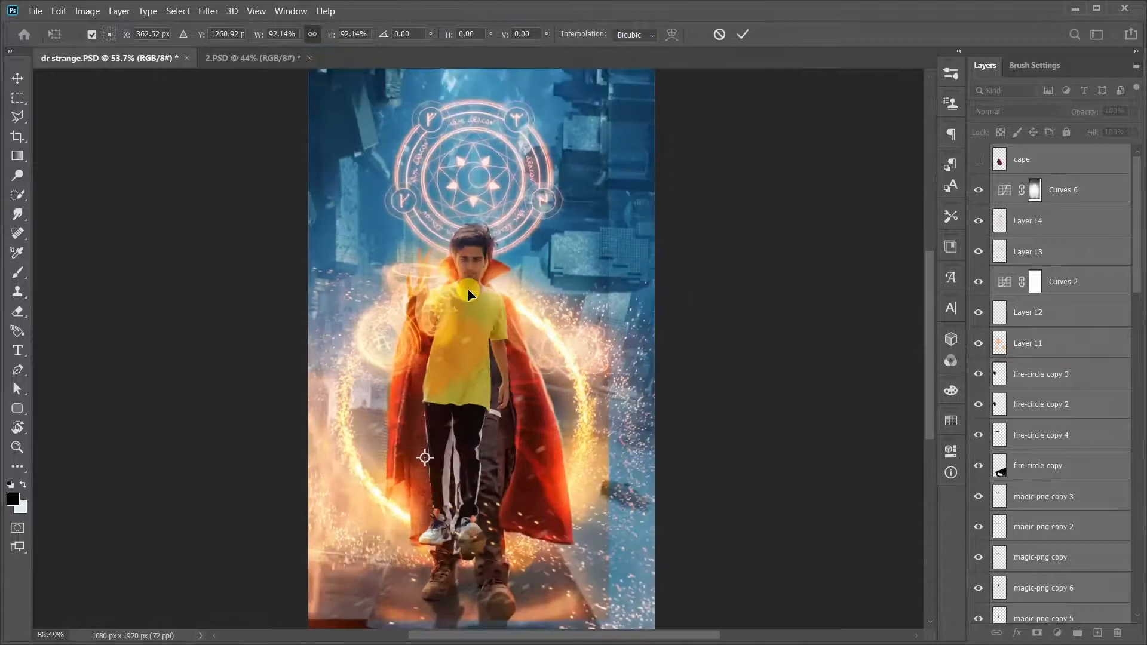
Reduce the selected layers to 85.97%, position them at about X 360.80 px, Y 1191.68 px, and apply the transform.
{"action": "scroll", "coordinate": [469, 316], "scroll_direction": "up", "scroll_amount": 5}
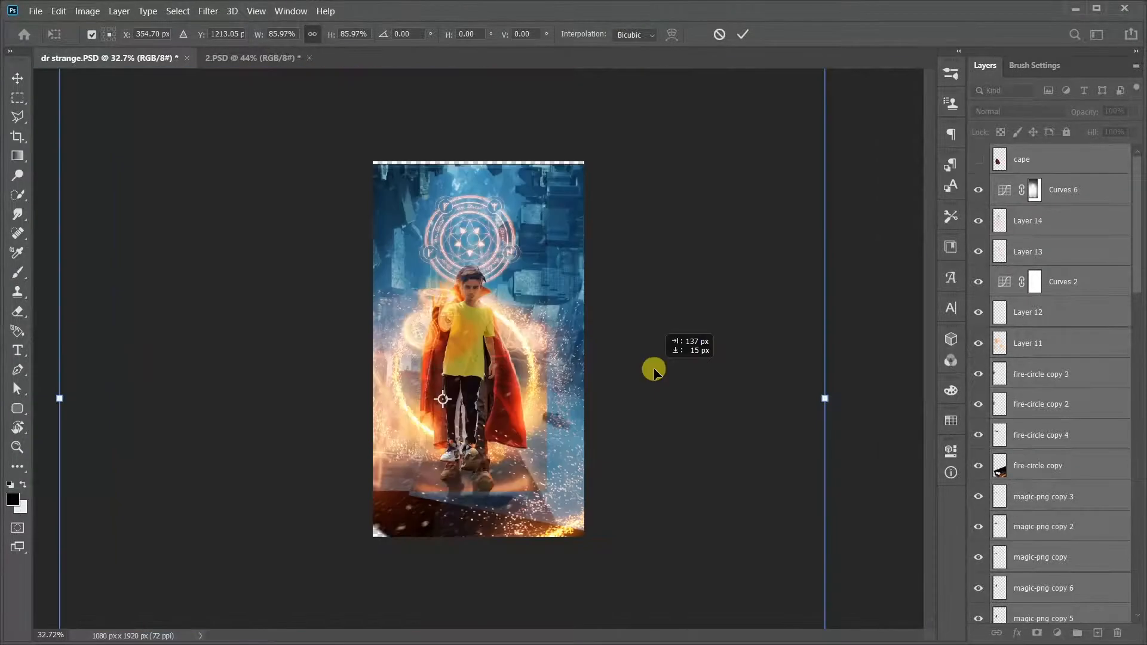
{"action": "left_click_drag", "start_coordinate": [652, 371], "coordinate": [655, 364]}
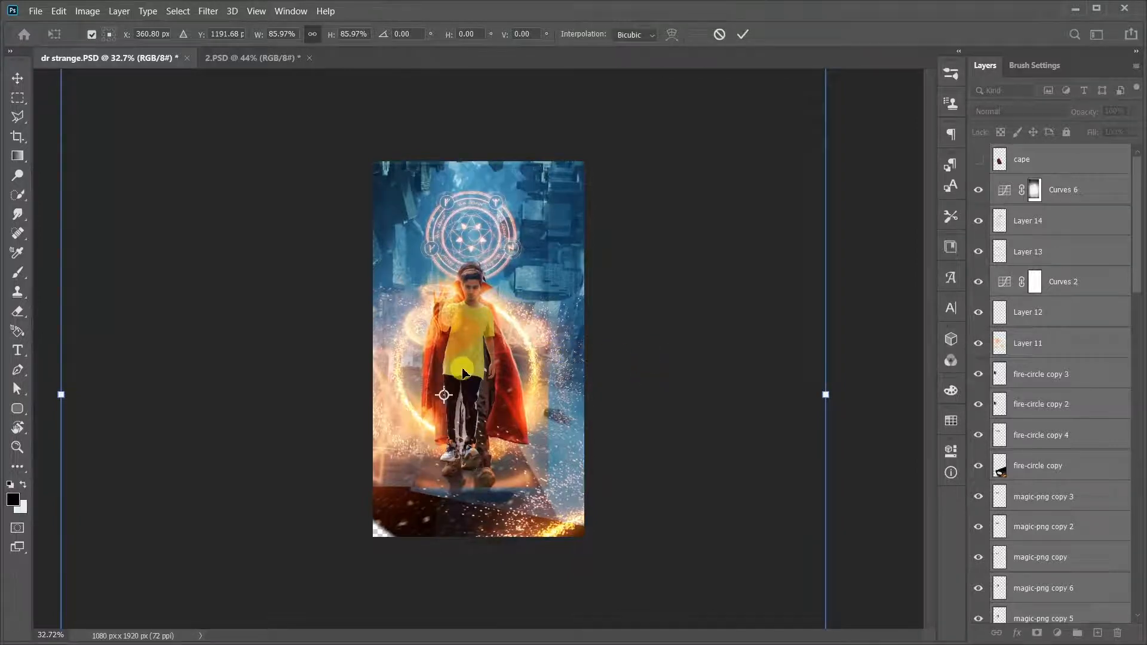
{"action": "scroll", "coordinate": [463, 374], "scroll_direction": "up", "scroll_amount": 6}
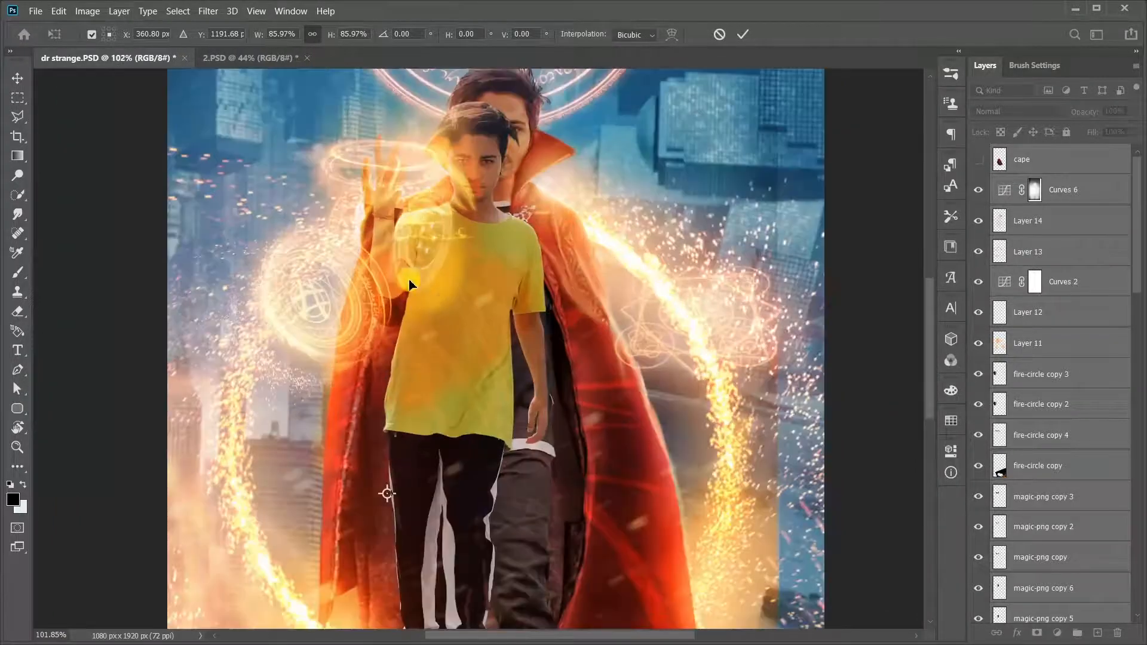
{"action": "scroll", "coordinate": [427, 290], "scroll_direction": "down", "scroll_amount": 3}
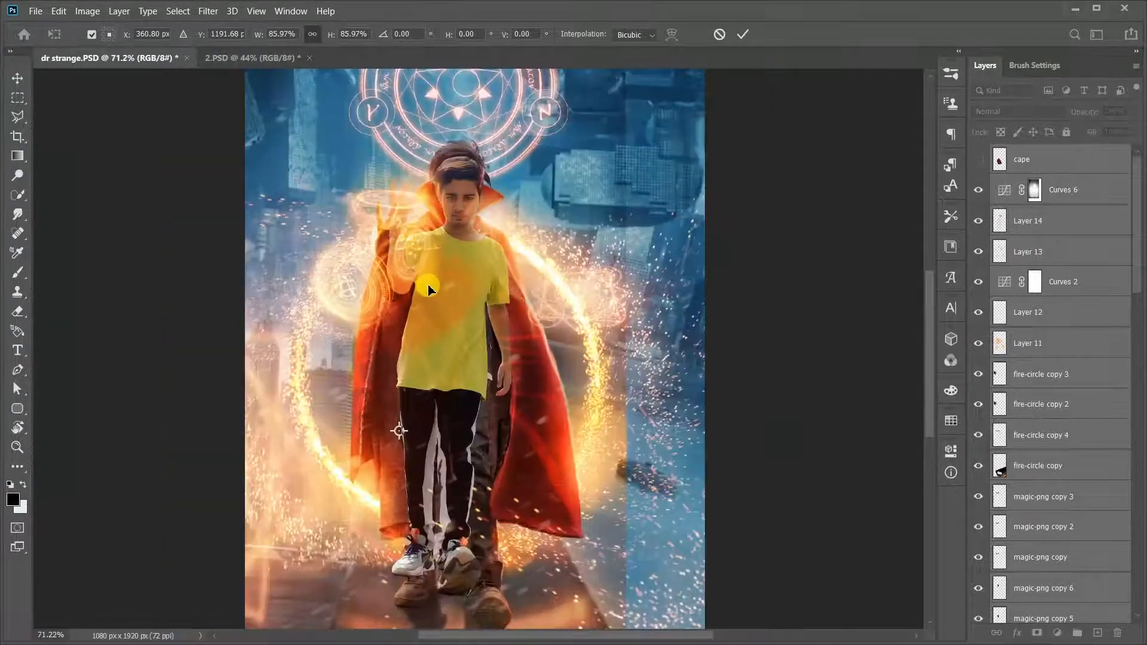
{"action": "key", "text": "Return"}
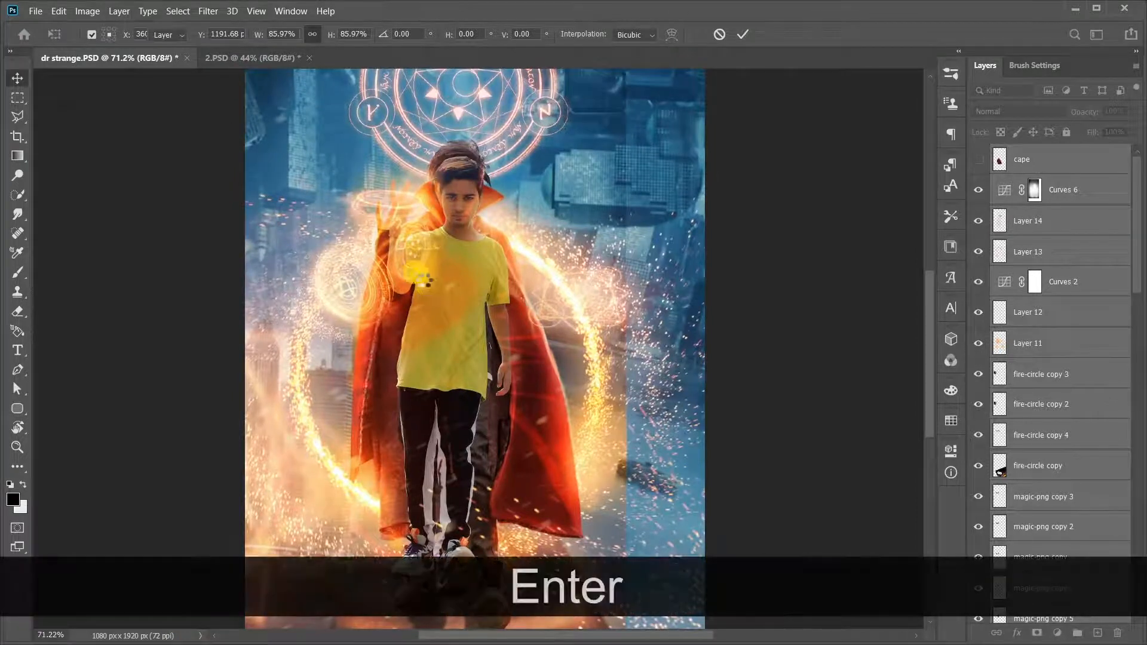
Hide my layer so that only the cut-out man stands within the fire circle.
{"action": "scroll", "coordinate": [916, 505], "scroll_direction": "down", "scroll_amount": 5}
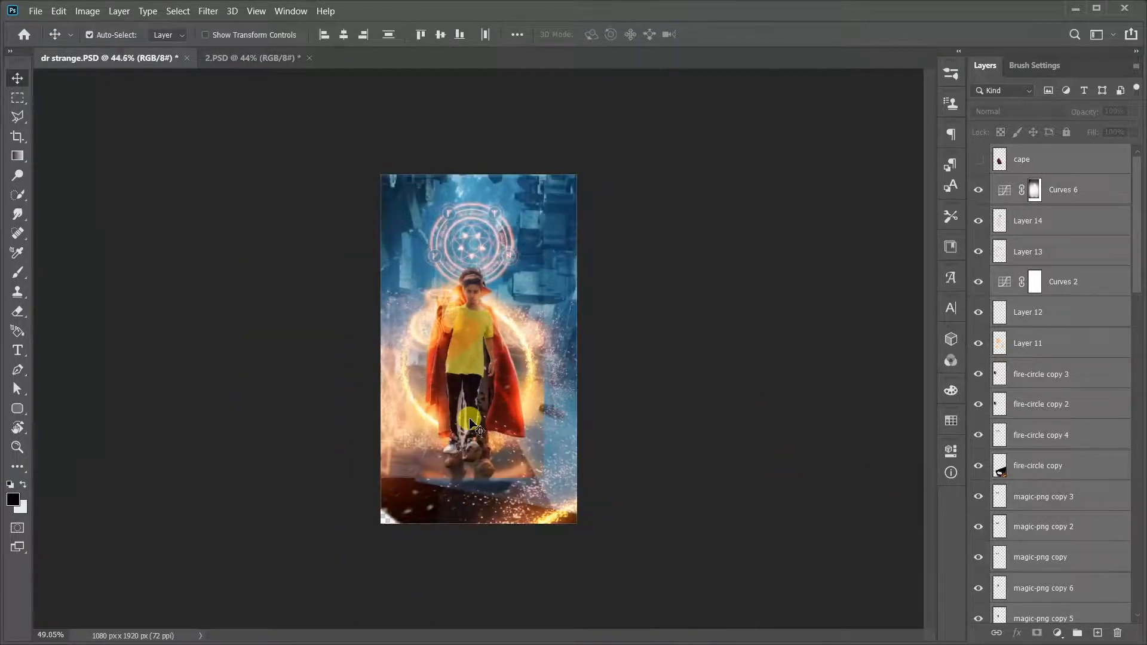
{"action": "scroll", "coordinate": [1027, 454], "scroll_direction": "down", "scroll_amount": 7}
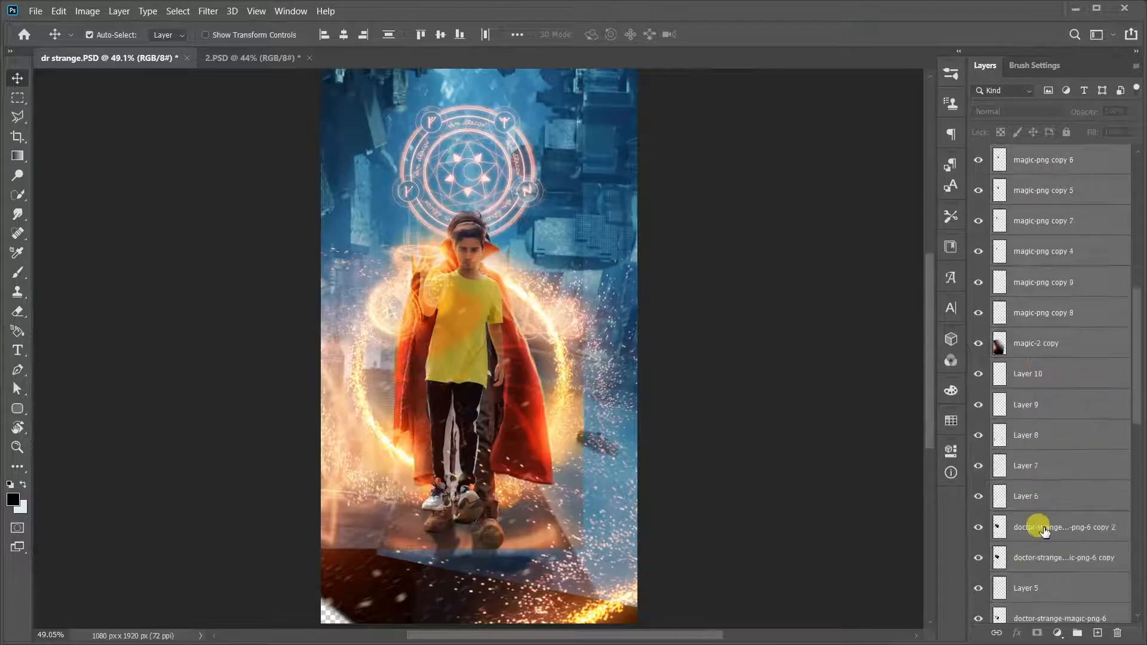
{"action": "scroll", "coordinate": [1043, 531], "scroll_direction": "down", "scroll_amount": 10}
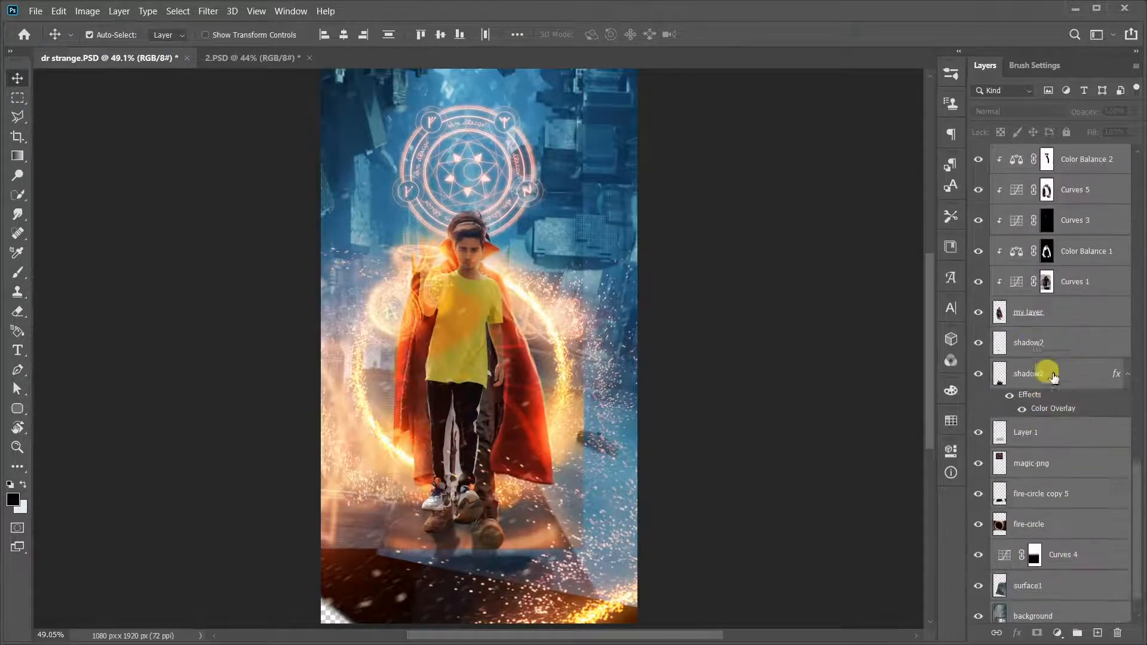
{"action": "scroll", "coordinate": [1052, 375], "scroll_direction": "down", "scroll_amount": 1}
{"action": "left_click", "coordinate": [1050, 275]}
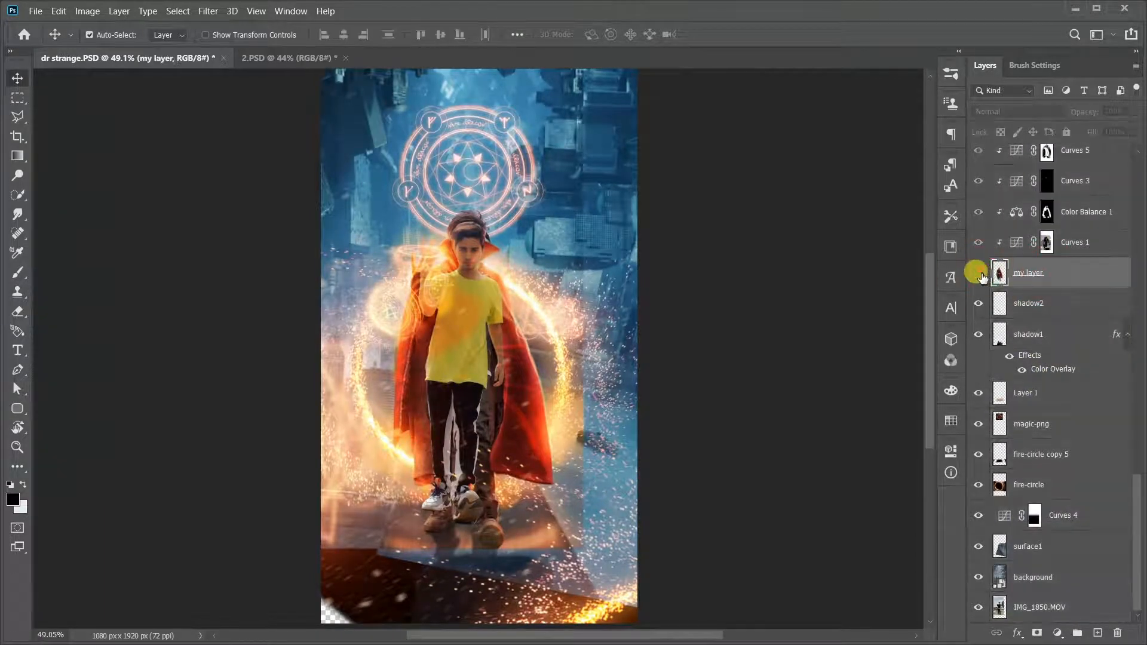
{"action": "left_click", "coordinate": [979, 273]}
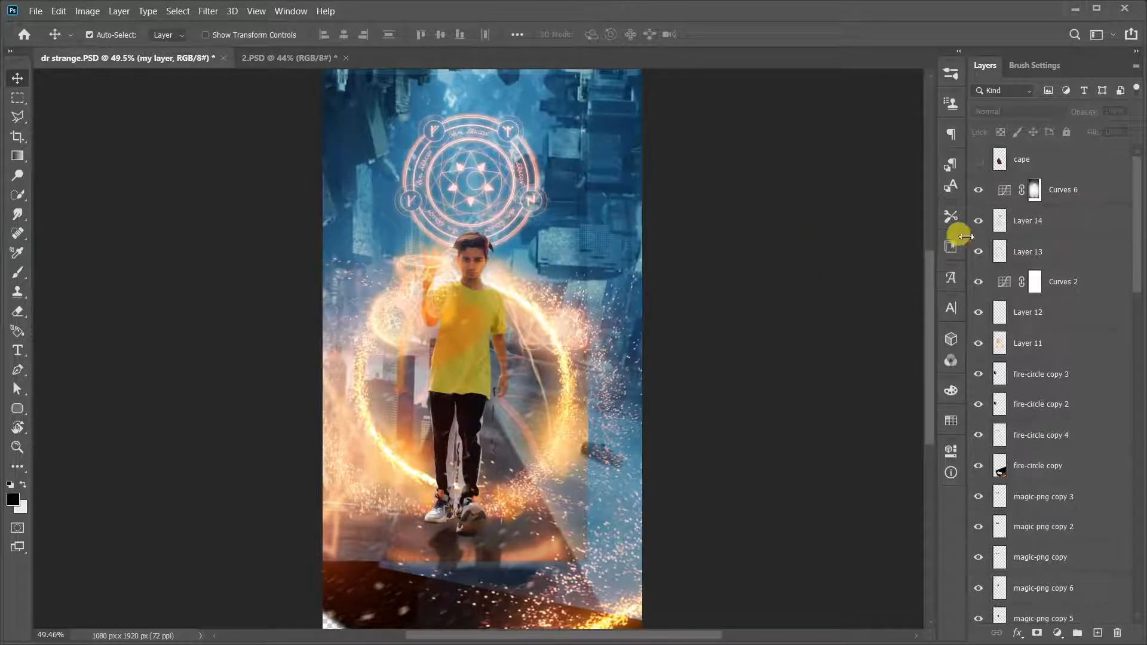
Compare the man's face with the Layer 14 overlay hidden and shown.
{"action": "left_click", "coordinate": [1027, 221]}
{"action": "scroll", "coordinate": [475, 263], "scroll_direction": "up", "scroll_amount": 4}
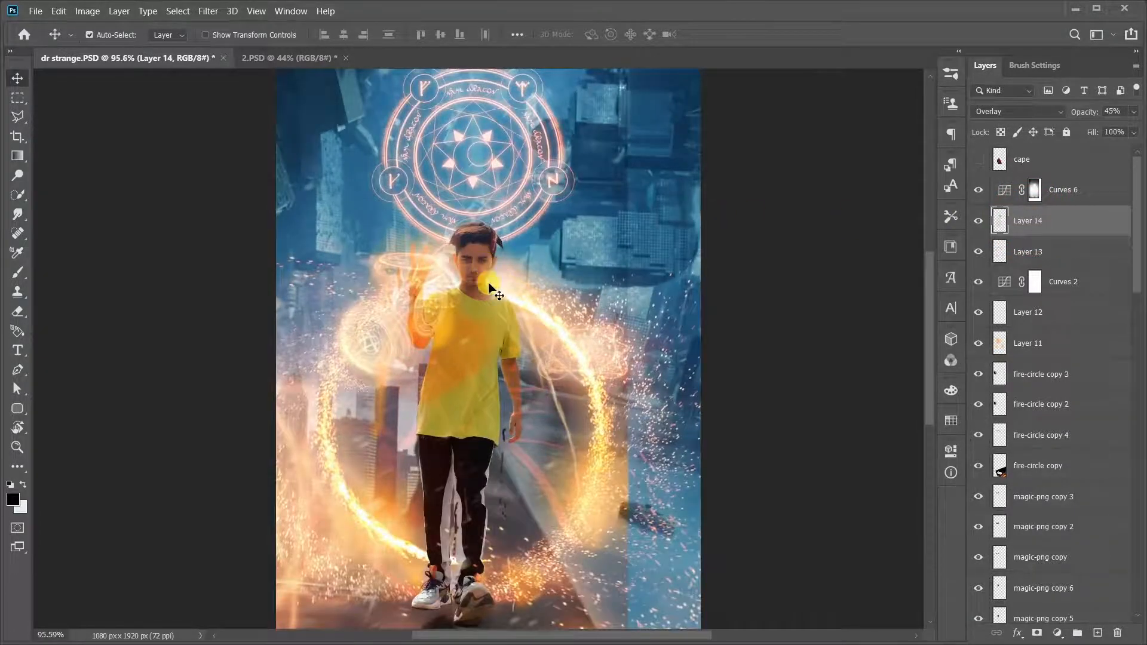
{"action": "scroll", "coordinate": [489, 286], "scroll_direction": "up", "scroll_amount": 3}
{"action": "left_click", "coordinate": [978, 221]}
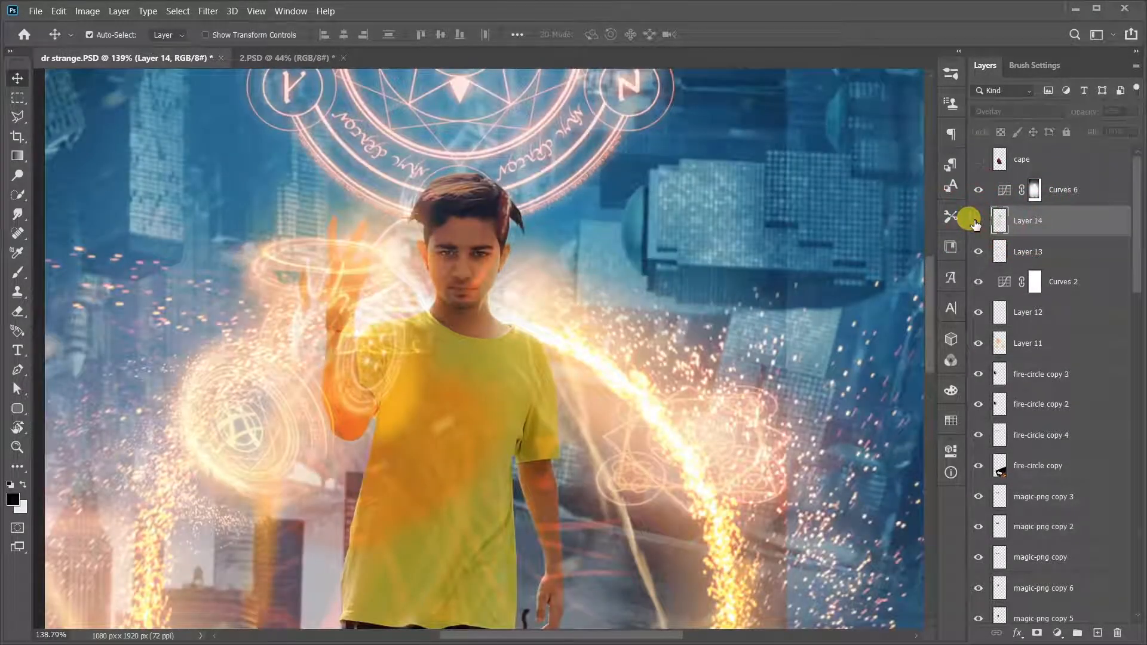
{"action": "left_click", "coordinate": [977, 221]}
Try to shift Layer 14 slightly over the man's face, undo the move, and hide the layer.
{"action": "scroll", "coordinate": [533, 279], "scroll_direction": "up", "scroll_amount": 2}
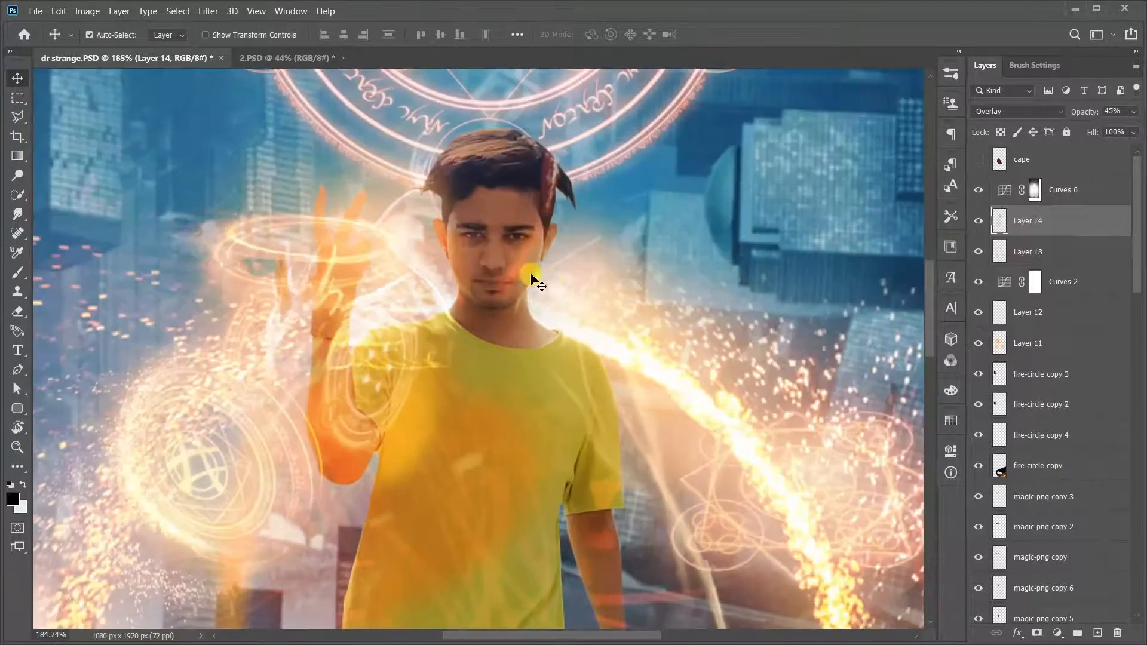
{"action": "scroll", "coordinate": [549, 282], "scroll_direction": "up", "scroll_amount": 1}
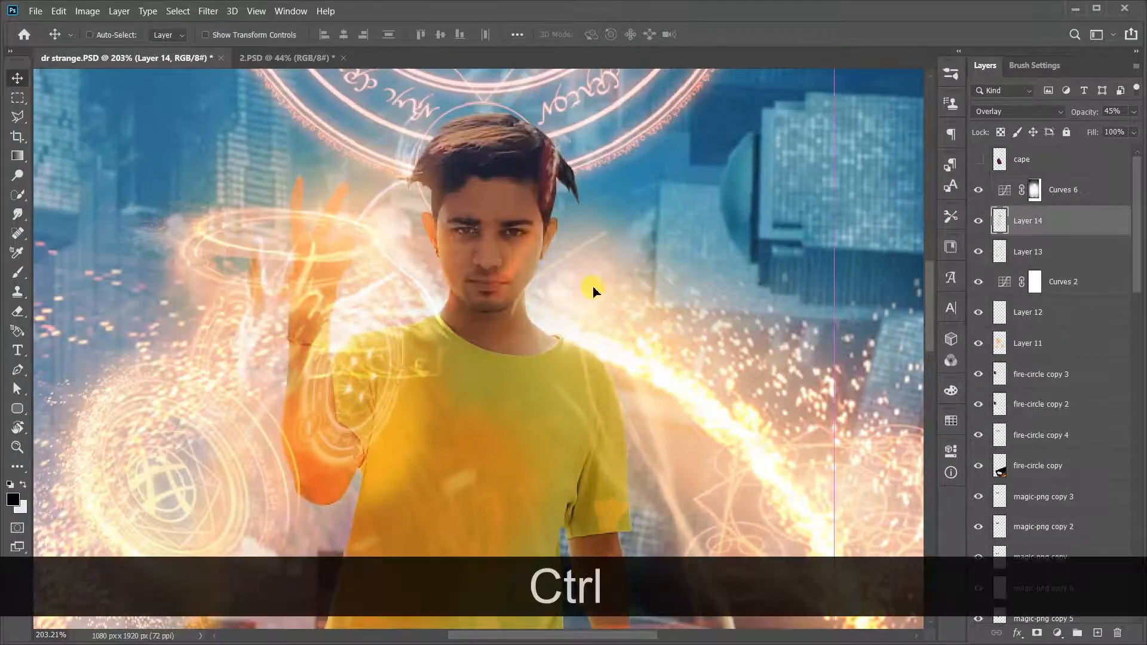
{"action": "scroll", "coordinate": [523, 316], "scroll_direction": "up", "scroll_amount": 2}
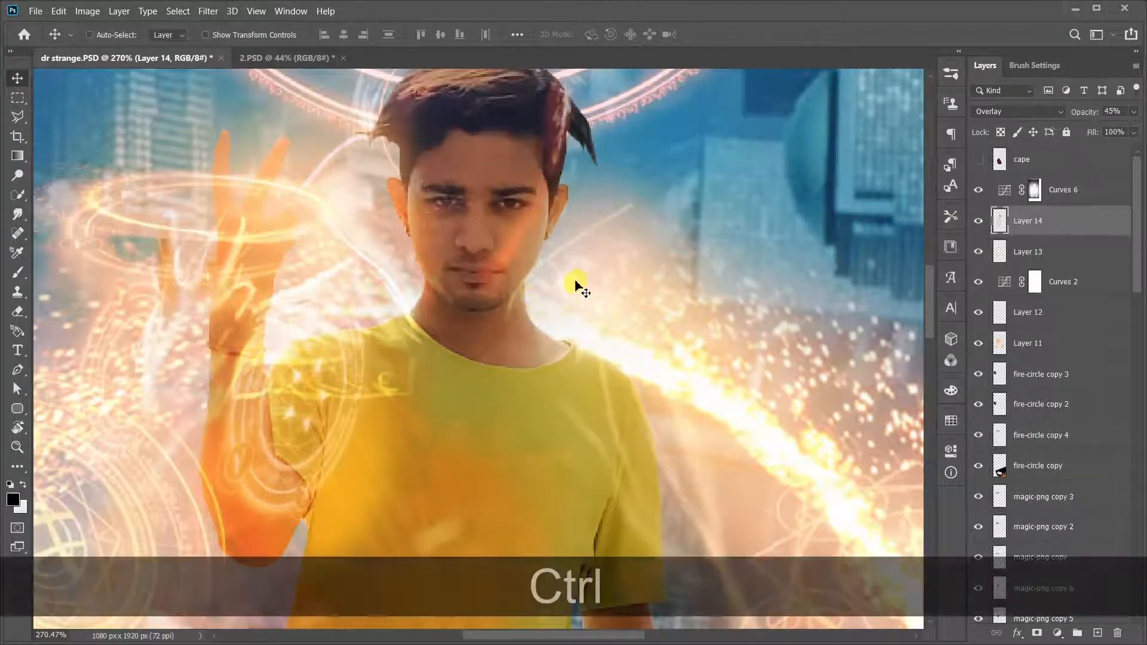
{"action": "left_click_drag", "start_coordinate": [573, 281], "coordinate": [568, 276]}
{"action": "key", "text": "ctrl+z"}
{"action": "left_click", "coordinate": [977, 221]}
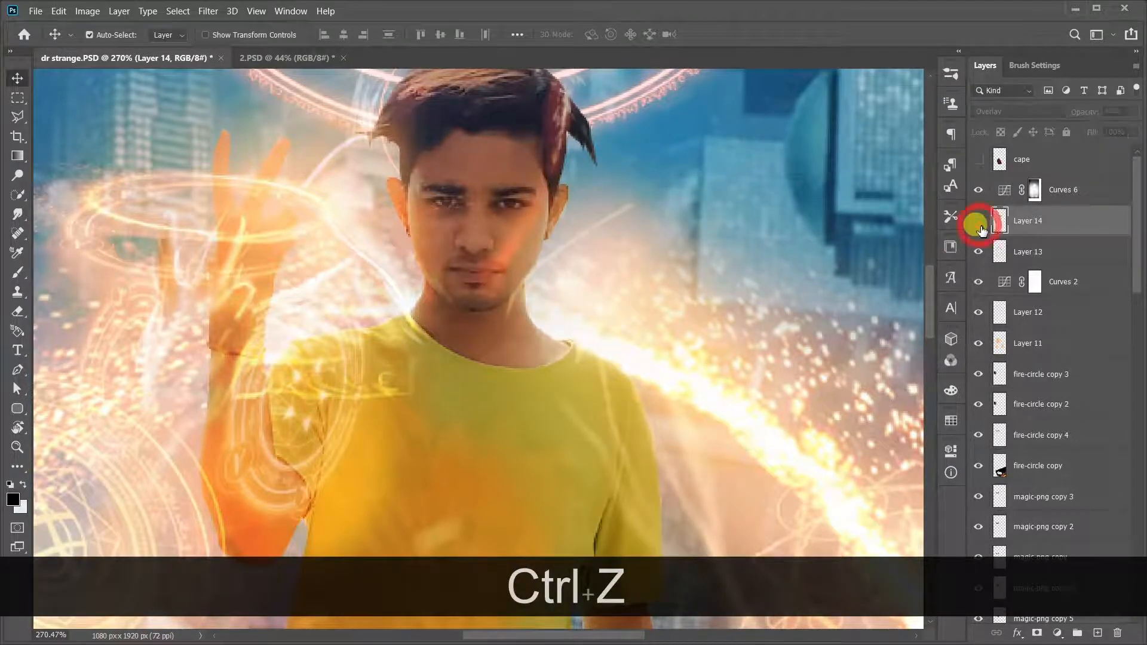
Show Layer 14 again over the man's face.
{"action": "left_click", "coordinate": [978, 222]}
{"action": "scroll", "coordinate": [635, 231], "scroll_direction": "down", "scroll_amount": 3}
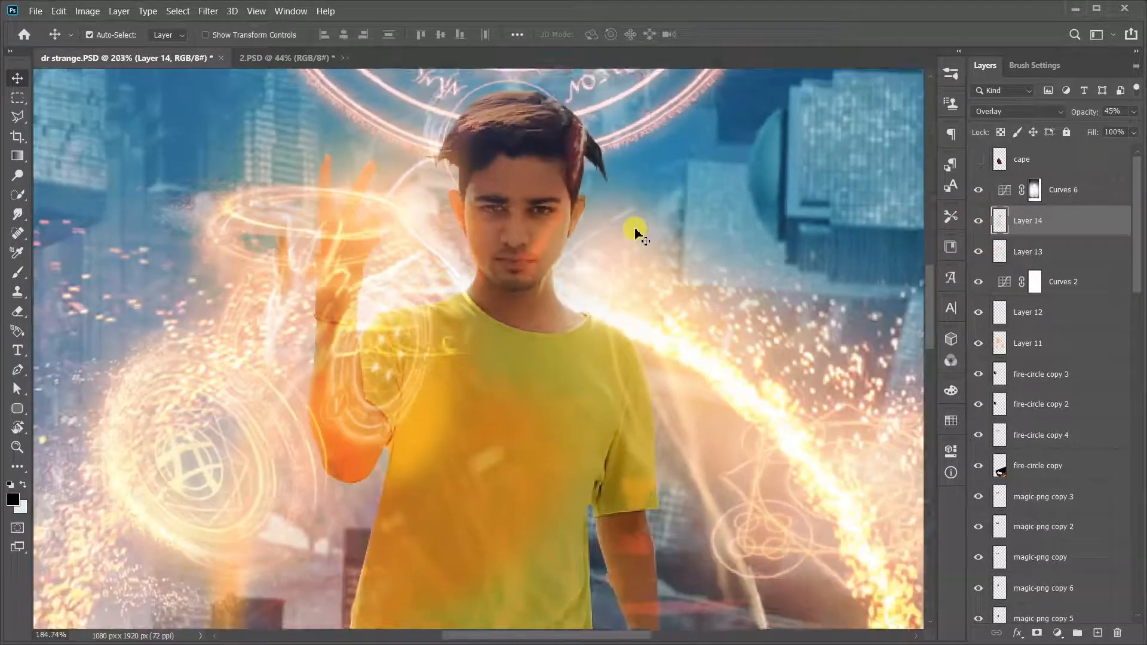
{"action": "scroll", "coordinate": [657, 249], "scroll_direction": "down", "scroll_amount": 1}
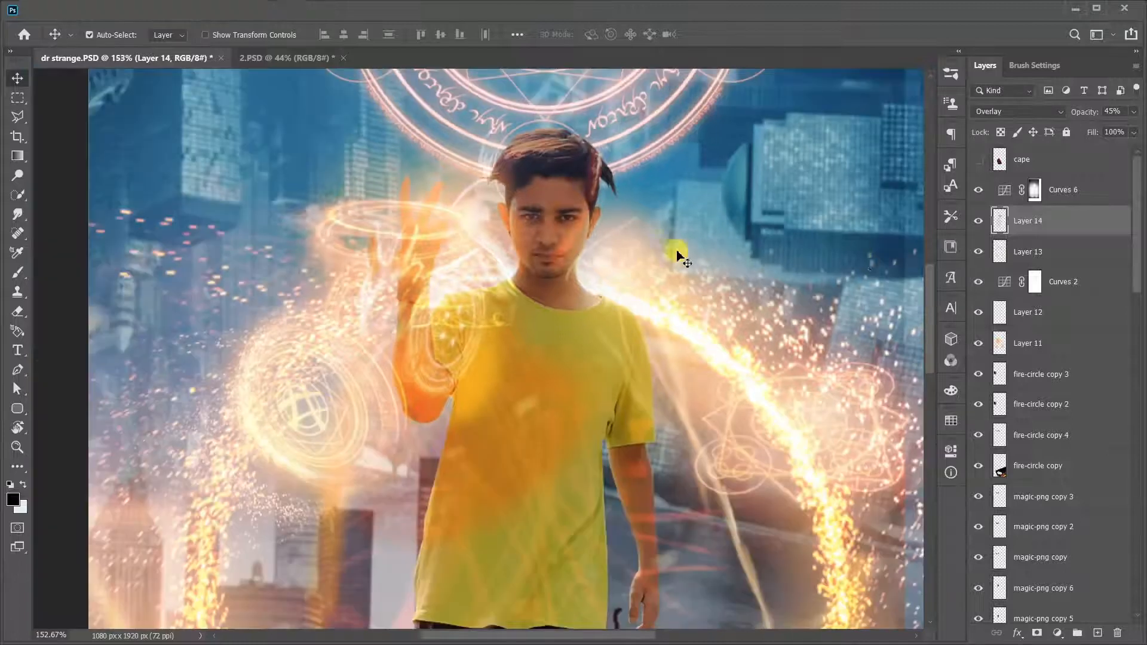
Compare the artwork with Layer 13 and Layer 12 each hidden and shown.
{"action": "left_click", "coordinate": [1044, 256]}
{"action": "left_click", "coordinate": [978, 252]}
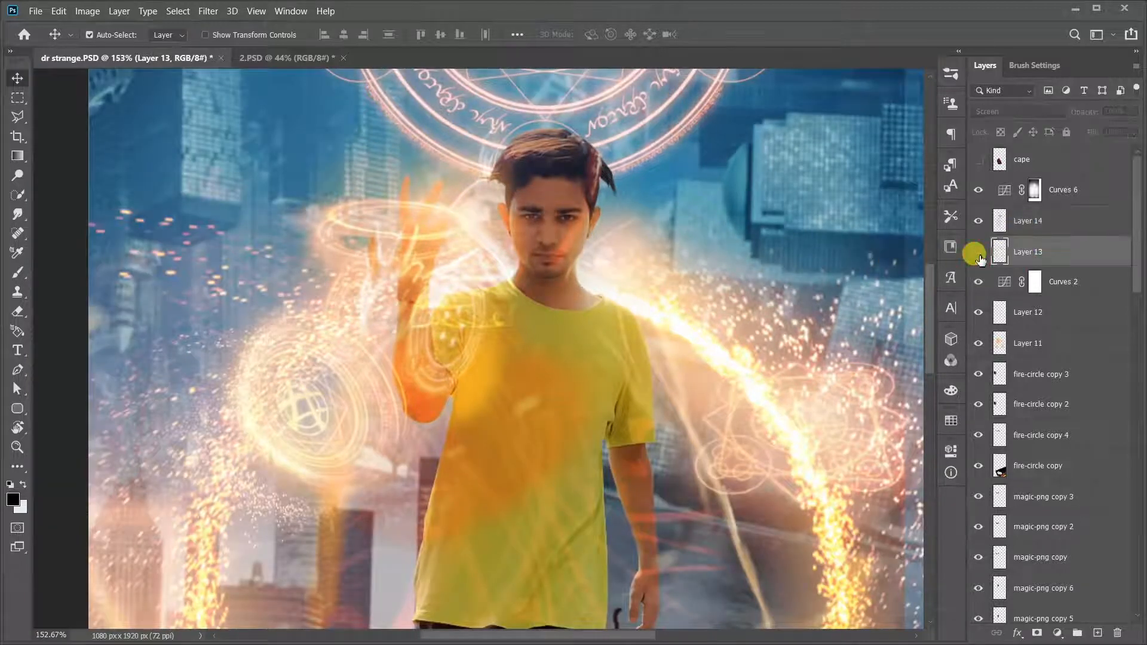
{"action": "left_click", "coordinate": [978, 252]}
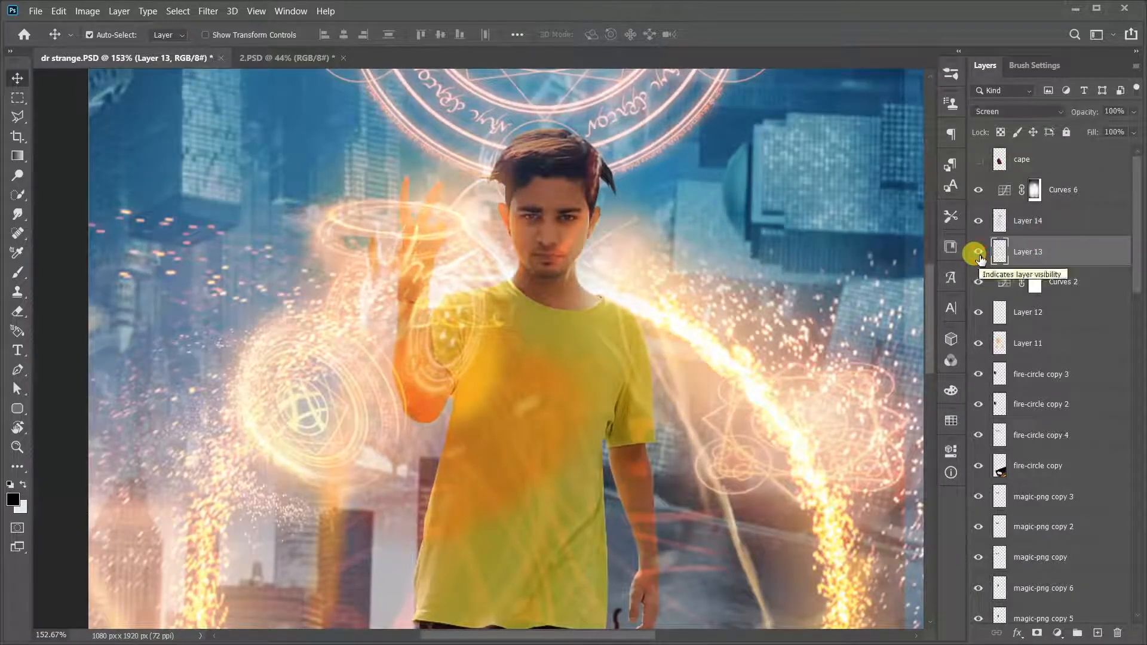
{"action": "scroll", "coordinate": [980, 258], "scroll_direction": "down", "scroll_amount": 3}
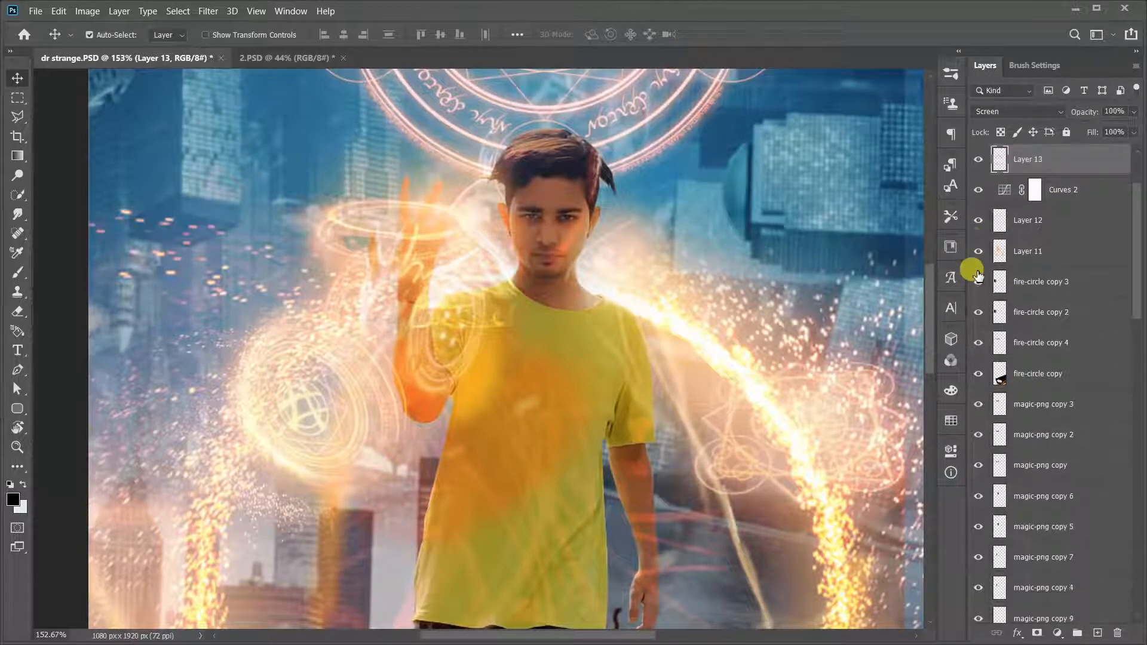
{"action": "left_click", "coordinate": [983, 220]}
{"action": "left_click", "coordinate": [983, 220]}
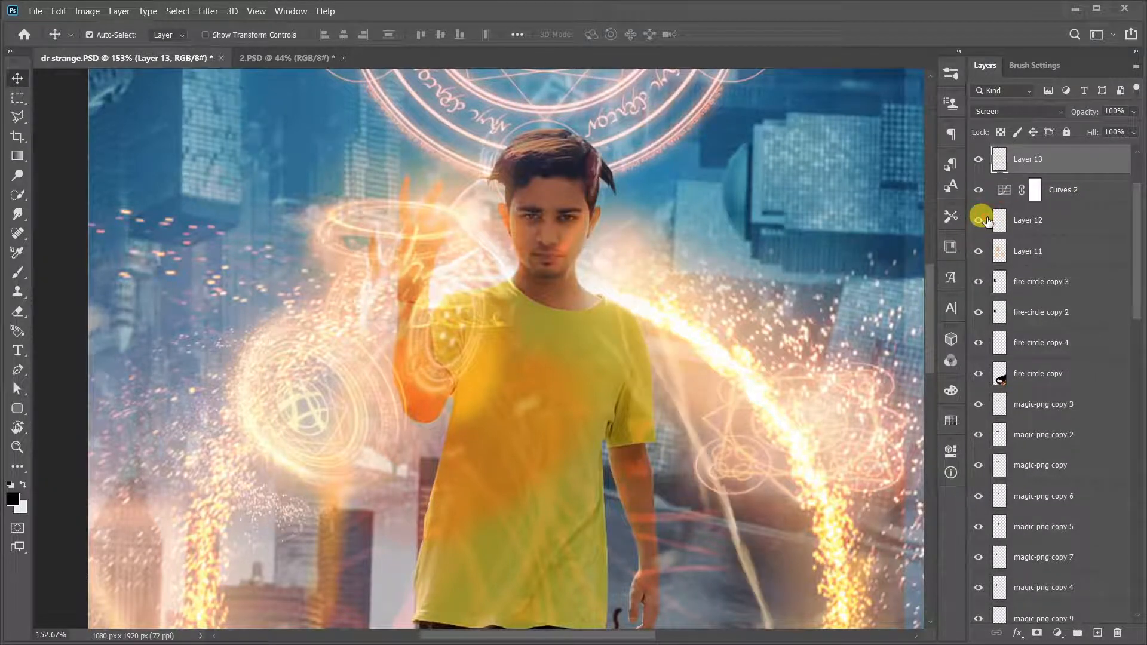
Check what Layer 12 adds around the man by toggling its visibility, and delete that layer.
{"action": "scroll", "coordinate": [600, 218], "scroll_direction": "down", "scroll_amount": 5}
{"action": "scroll", "coordinate": [599, 218], "scroll_direction": "up", "scroll_amount": 3}
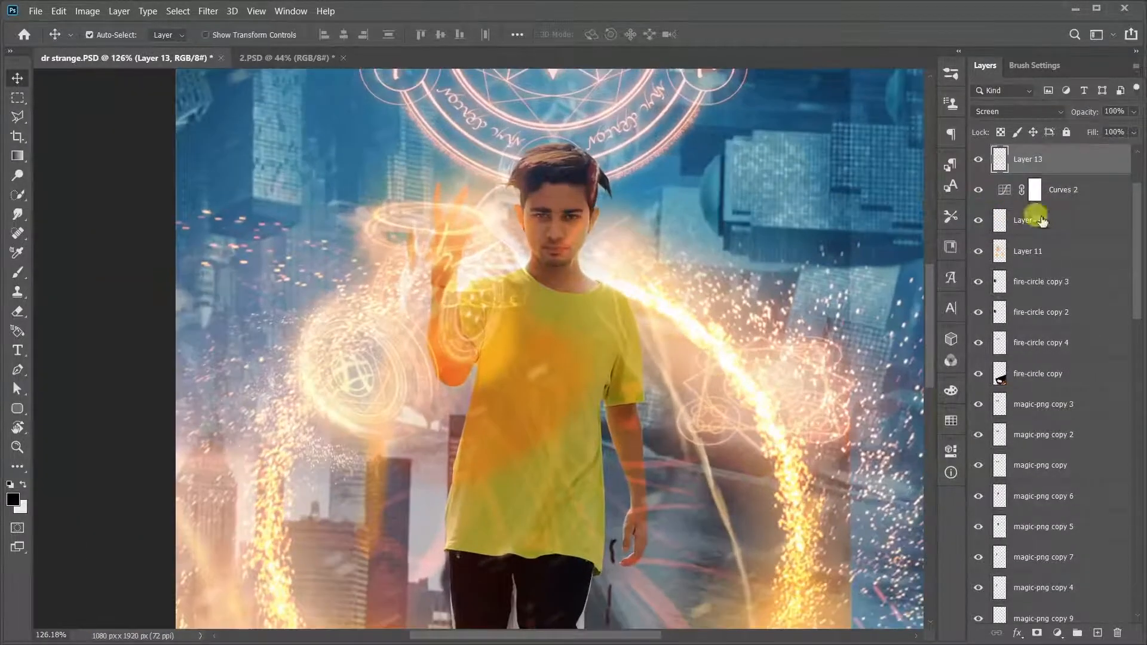
{"action": "scroll", "coordinate": [737, 232], "scroll_direction": "up", "scroll_amount": 3}
{"action": "left_click", "coordinate": [979, 220]}
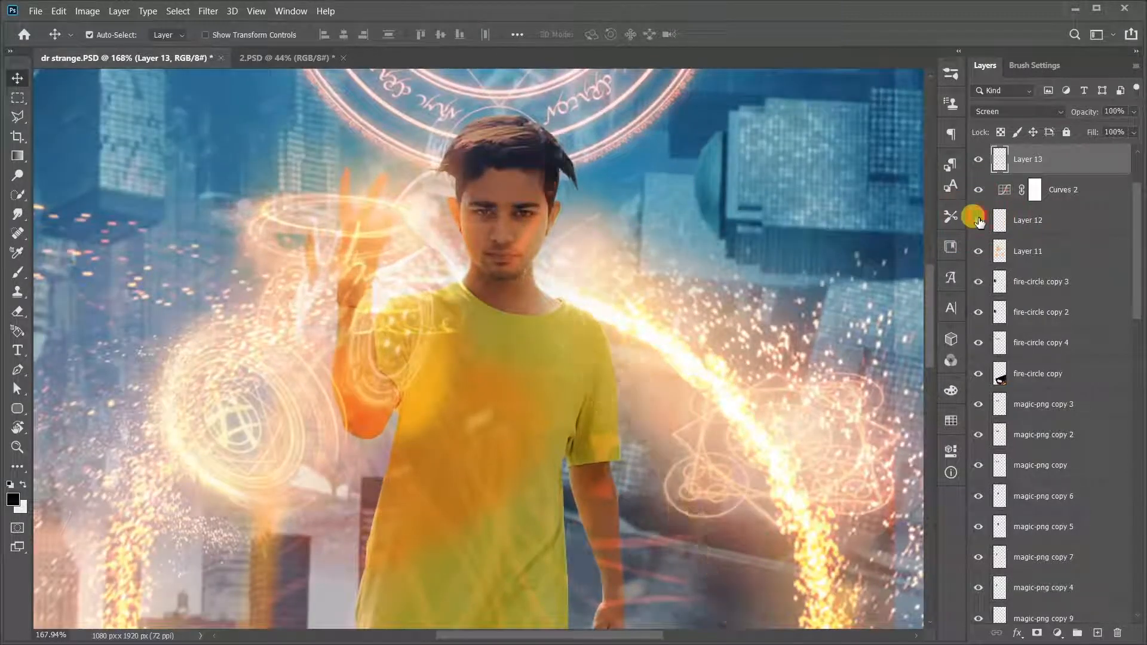
{"action": "left_click", "coordinate": [979, 220]}
{"action": "left_click", "coordinate": [1024, 225]}
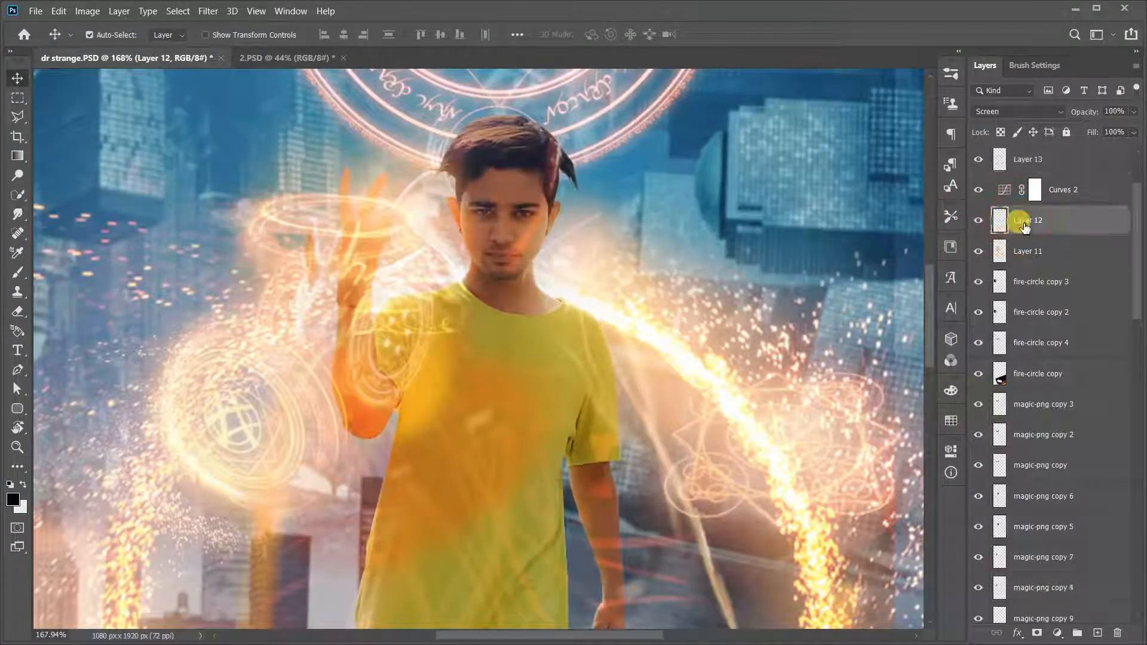
{"action": "key", "text": "Delete"}
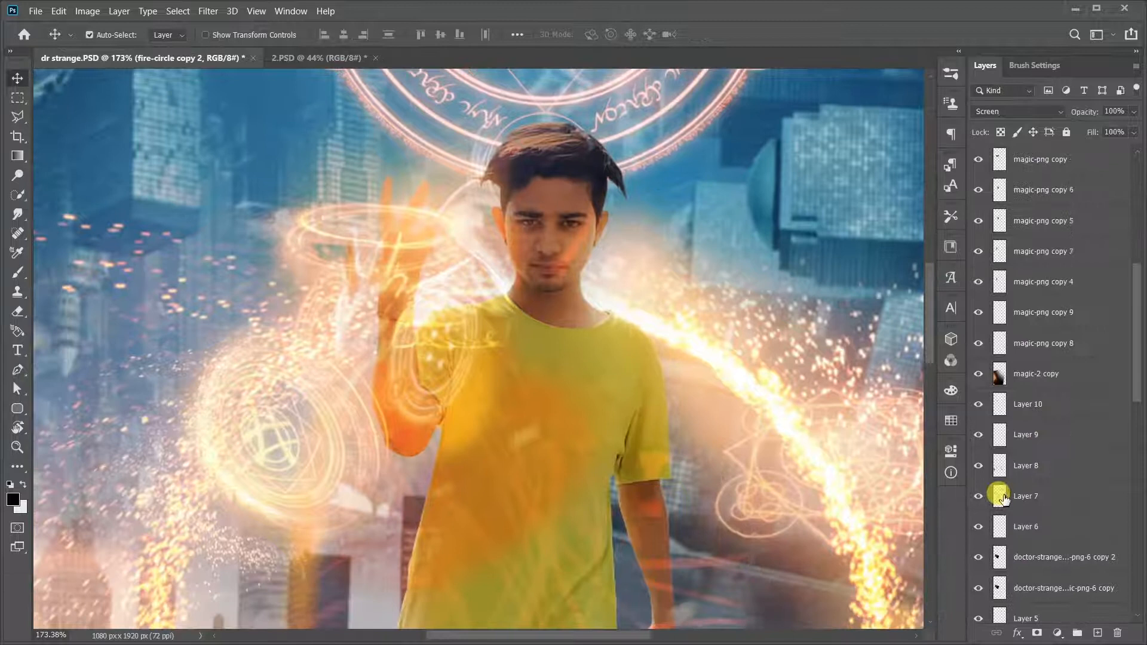
Compare the glow lines around the man's head and shoulder with Layer 7 hidden and shown.
{"action": "left_click", "coordinate": [1027, 499]}
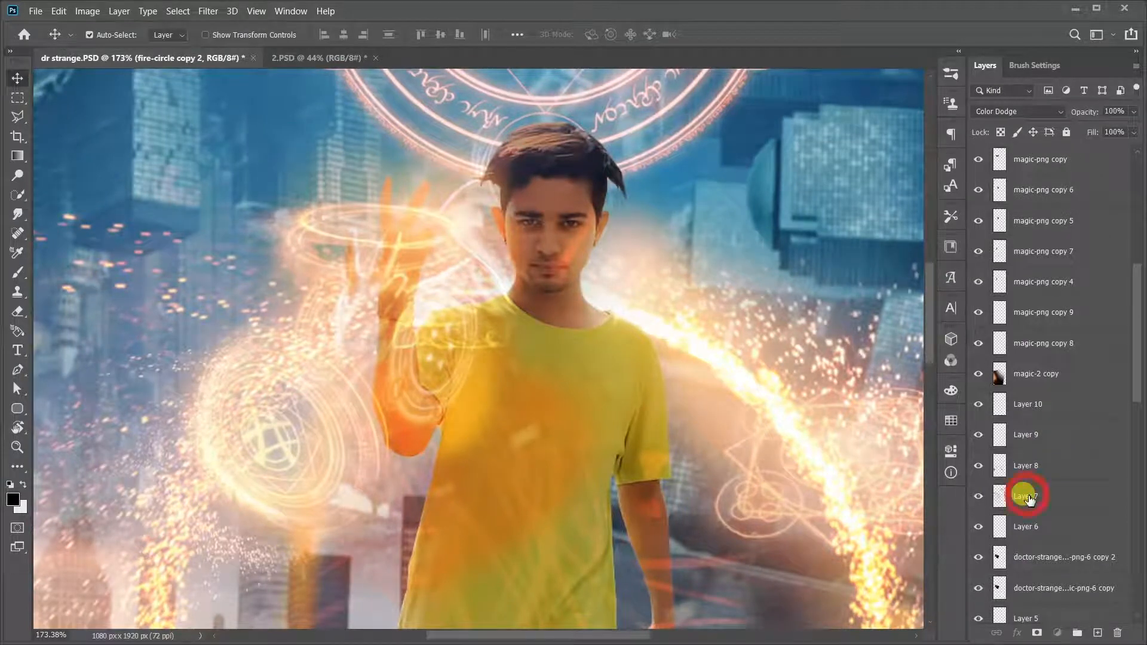
{"action": "left_click", "coordinate": [978, 497]}
{"action": "left_click", "coordinate": [978, 497]}
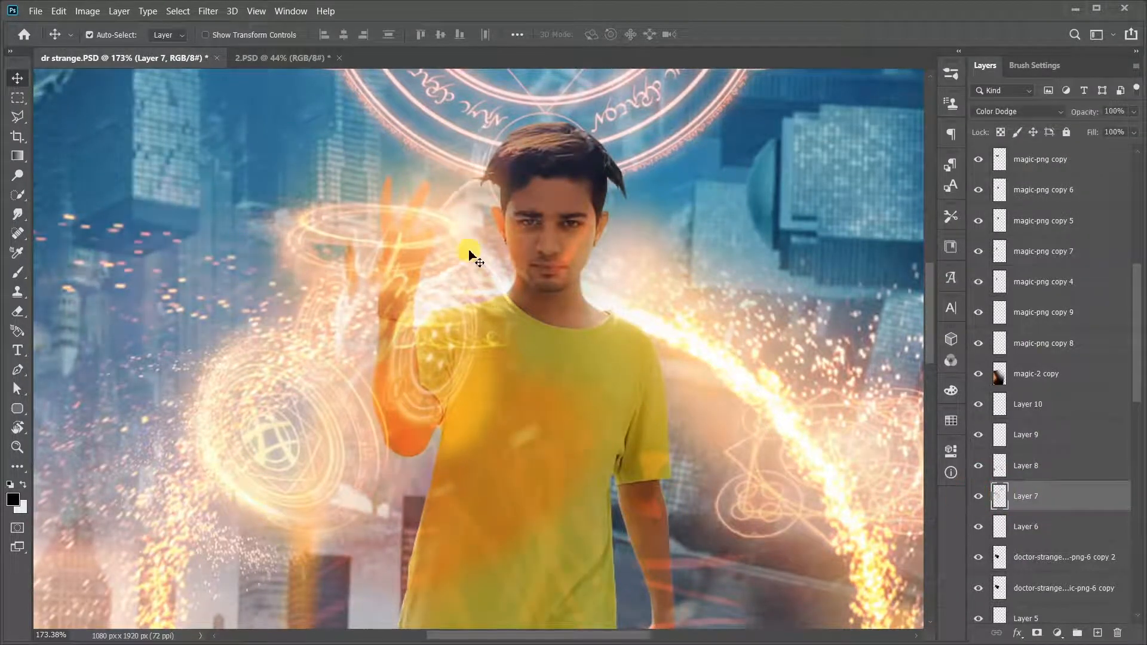
{"action": "scroll", "coordinate": [476, 257], "scroll_direction": "up", "scroll_amount": 3}
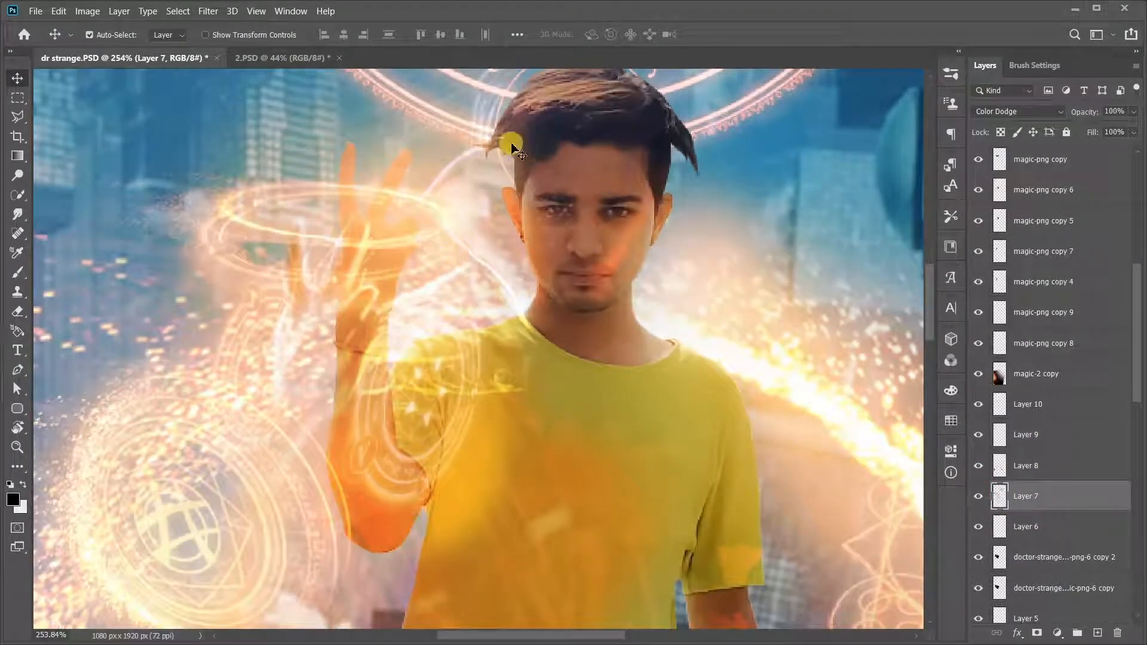
{"action": "left_click", "coordinate": [978, 496]}
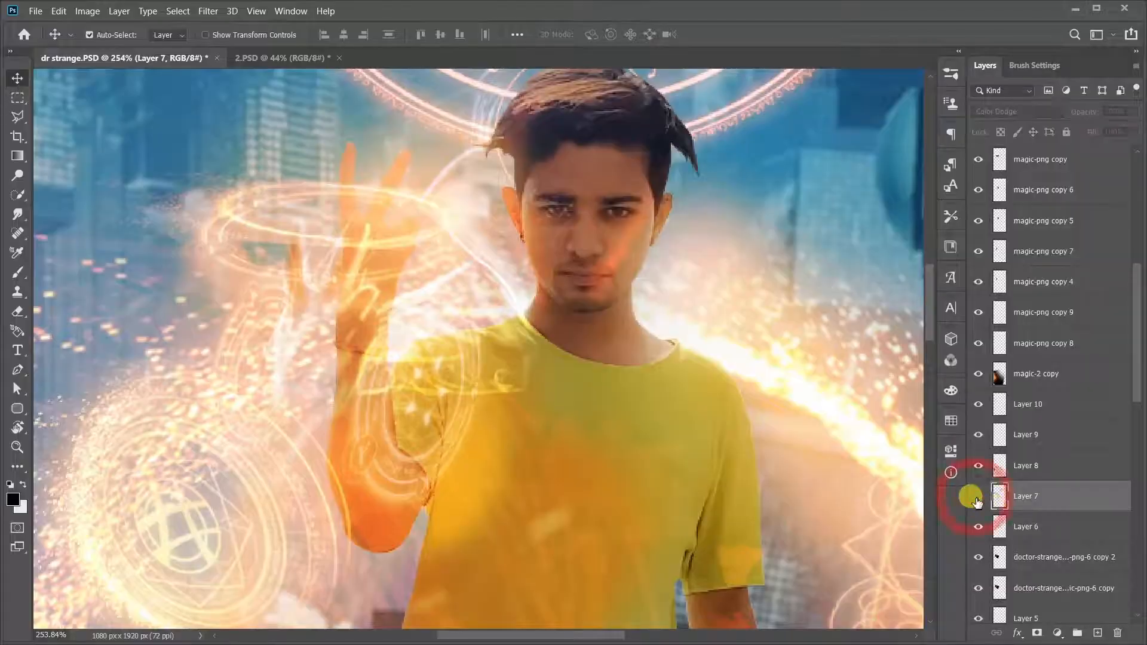
{"action": "left_click", "coordinate": [978, 496]}
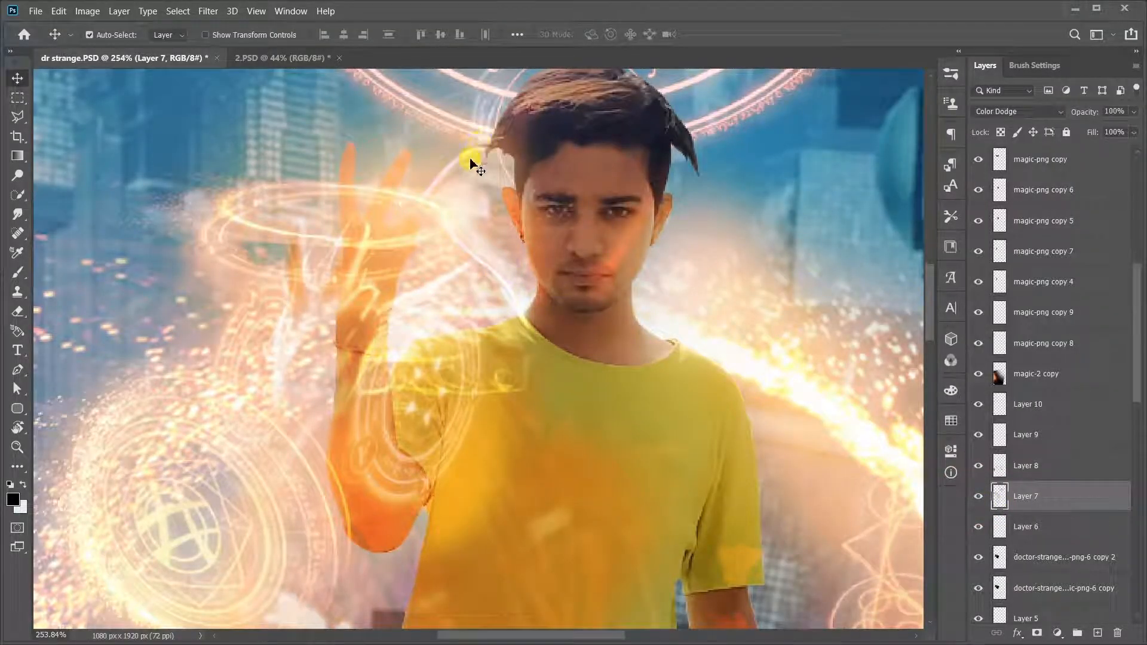
{"action": "left_click", "coordinate": [978, 496]}
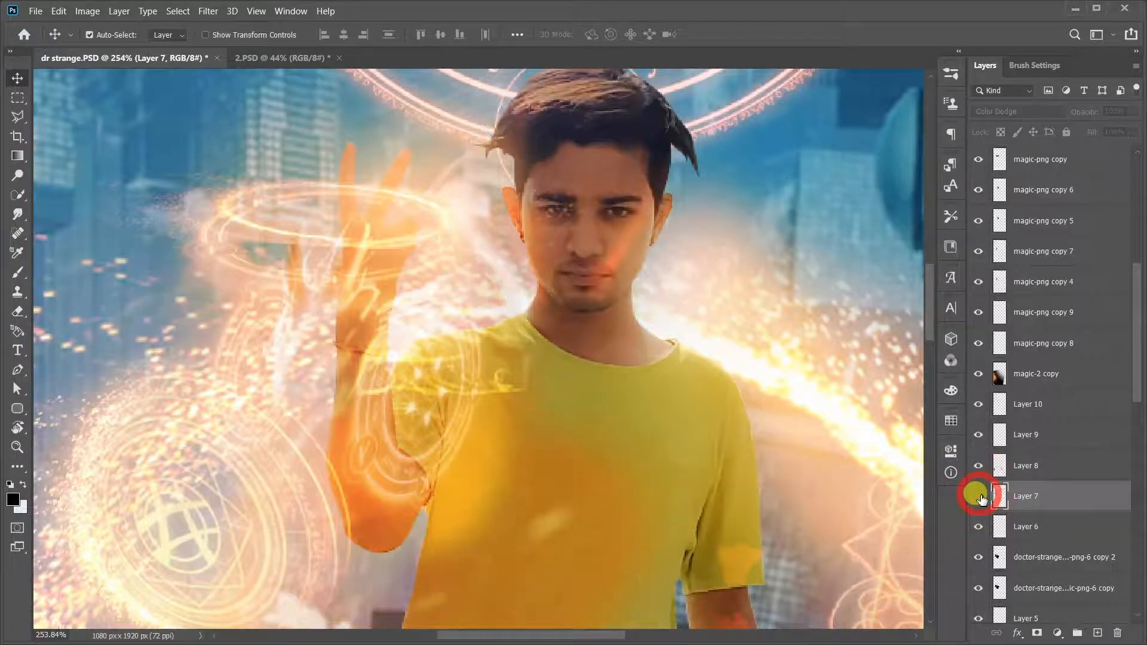
{"action": "left_click", "coordinate": [979, 496]}
Erase the Layer 7 light streaks between the raised hand and the man's neck, using the Eraser at 100% opacity.
{"action": "scroll", "coordinate": [515, 333], "scroll_direction": "down", "scroll_amount": 2}
{"action": "key", "text": "space"}
{"action": "left_click_drag", "start_coordinate": [521, 273], "coordinate": [523, 291]}
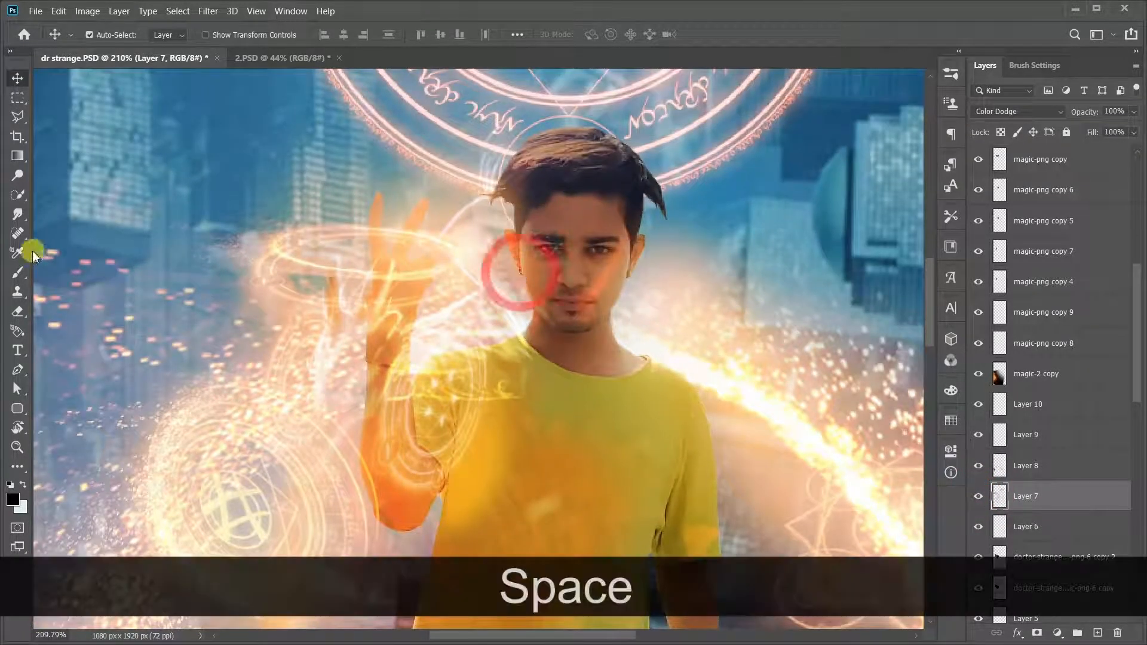
{"action": "left_click", "coordinate": [17, 312]}
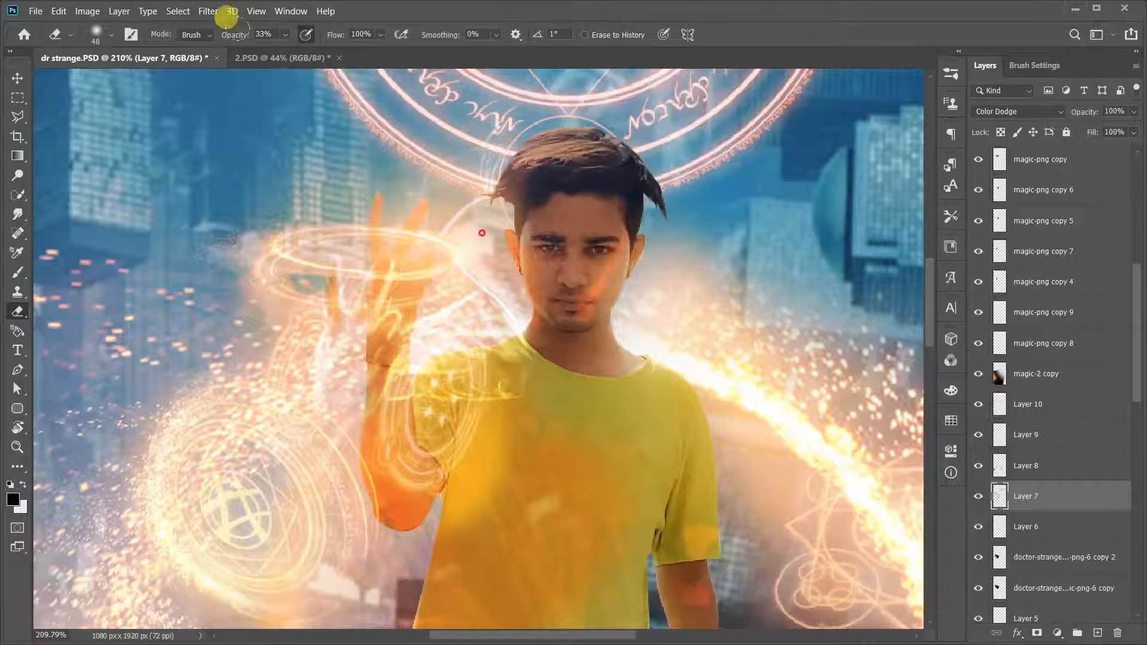
{"action": "left_click_drag", "start_coordinate": [238, 34], "coordinate": [428, 54]}
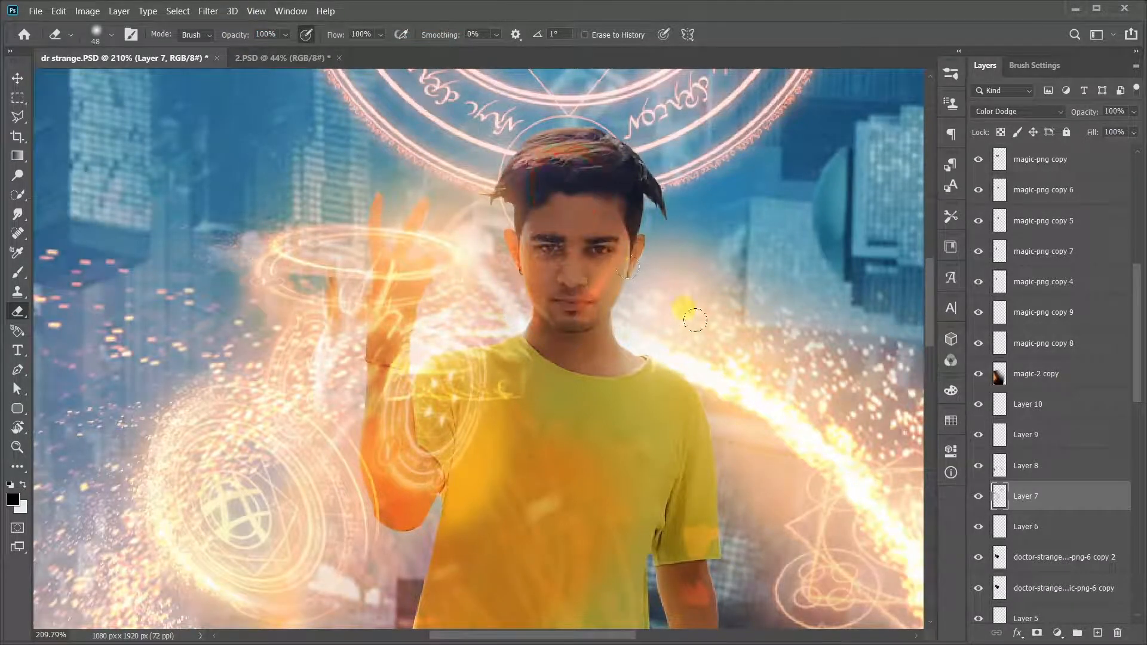
Try erasing Layer 6 beside the man's face, and delete Layer 6 and Layer 5 entirely.
{"action": "left_click", "coordinate": [992, 526]}
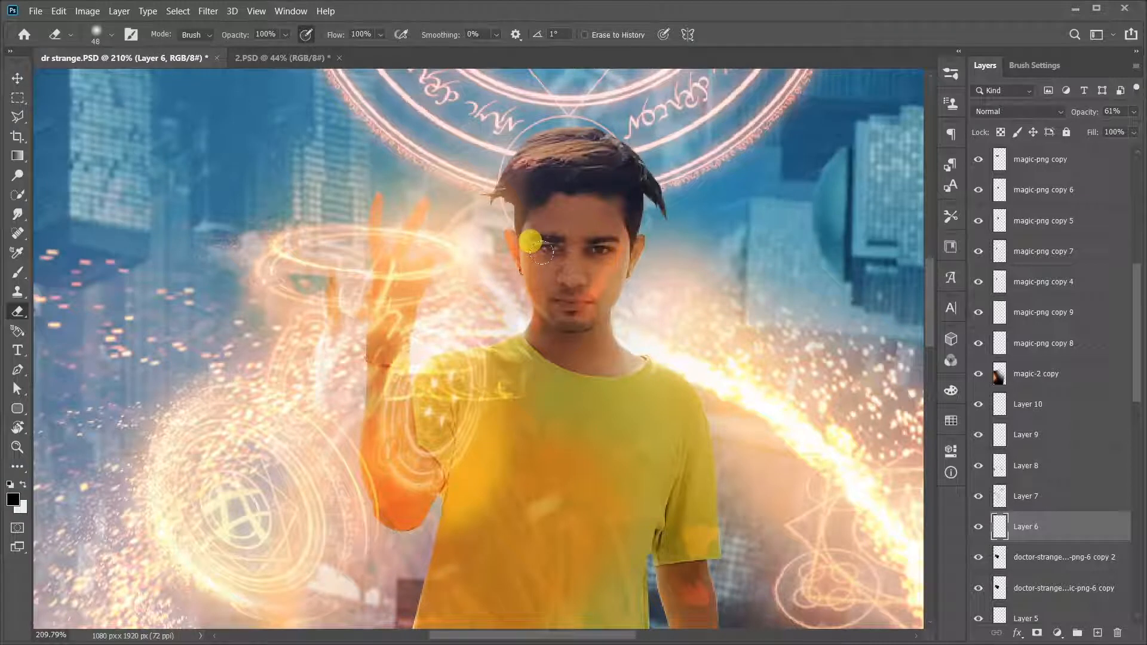
{"action": "mouse_move", "coordinate": [542, 252]}
{"action": "left_mouse_down"}
{"action": "mouse_move", "coordinate": [512, 263]}
{"action": "mouse_move", "coordinate": [541, 292]}
{"action": "left_mouse_up"}
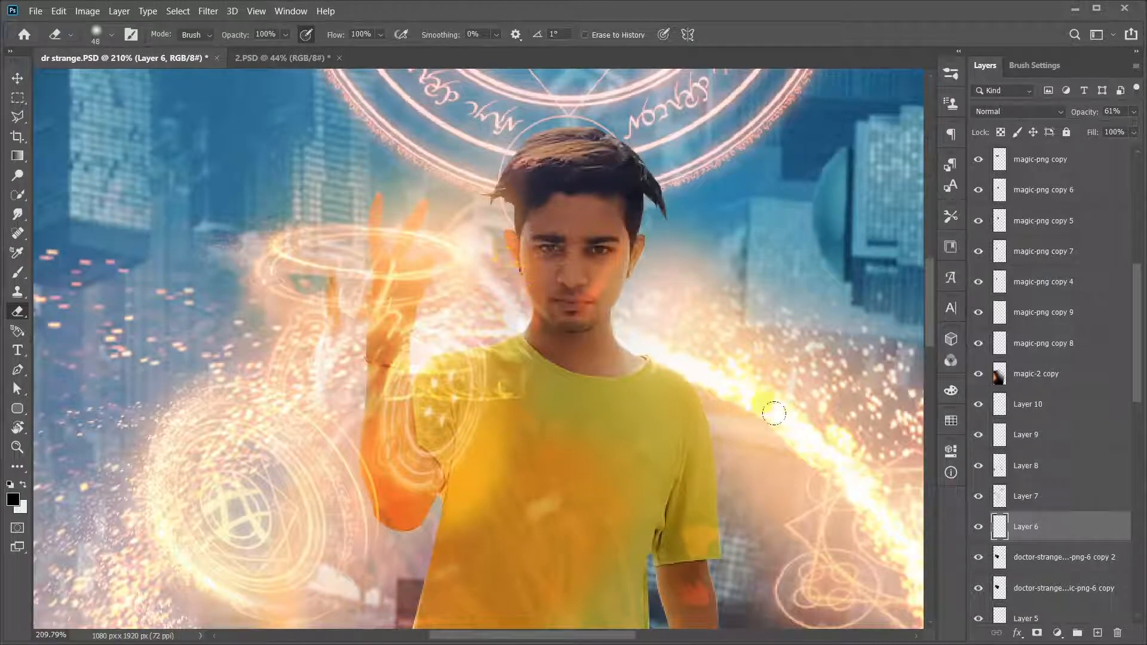
{"action": "key", "text": "Delete"}
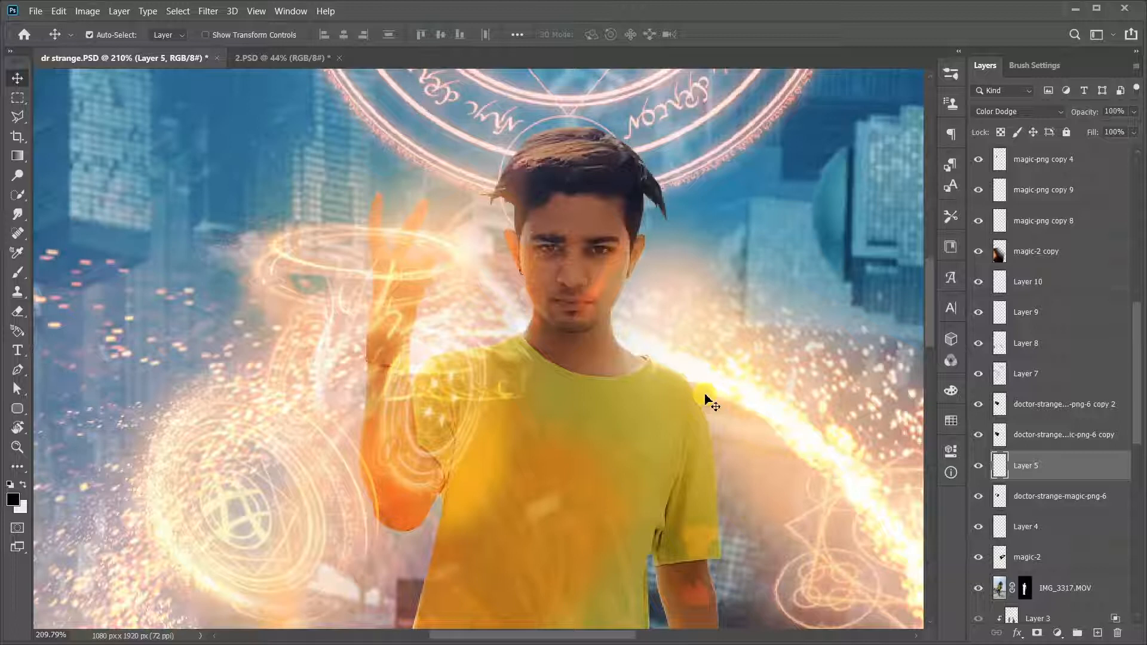
{"action": "key", "text": "Delete"}
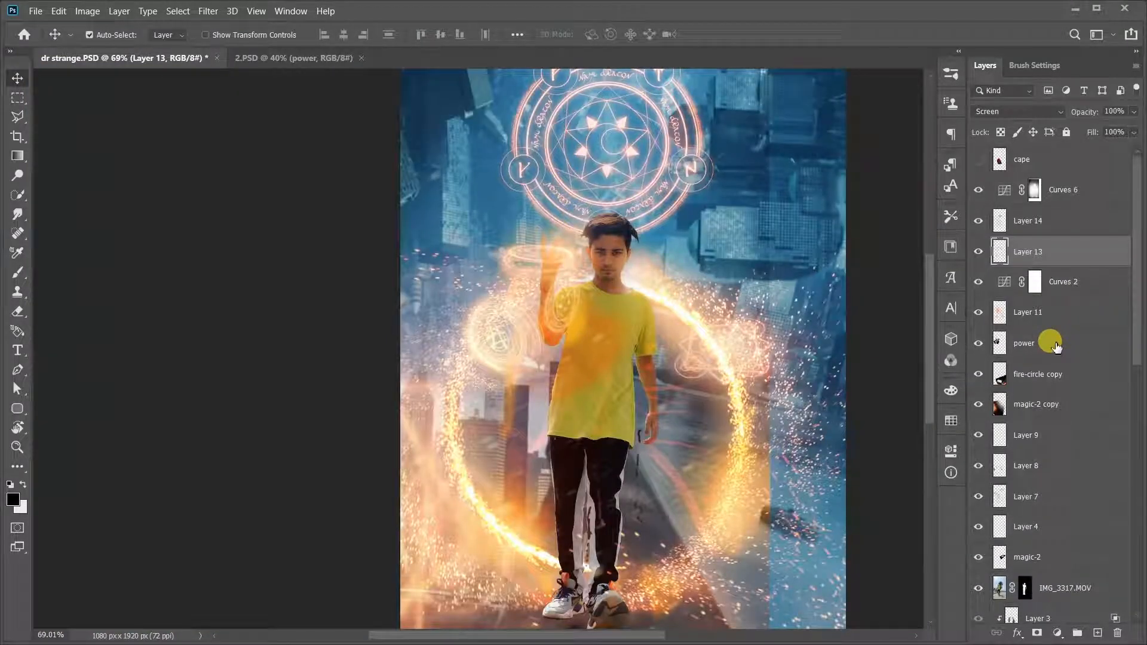
Move the power layer so its magic rings fit around the man's raised hand and arm.
{"action": "left_click", "coordinate": [1054, 345]}
{"action": "scroll", "coordinate": [559, 302], "scroll_direction": "up", "scroll_amount": 3}
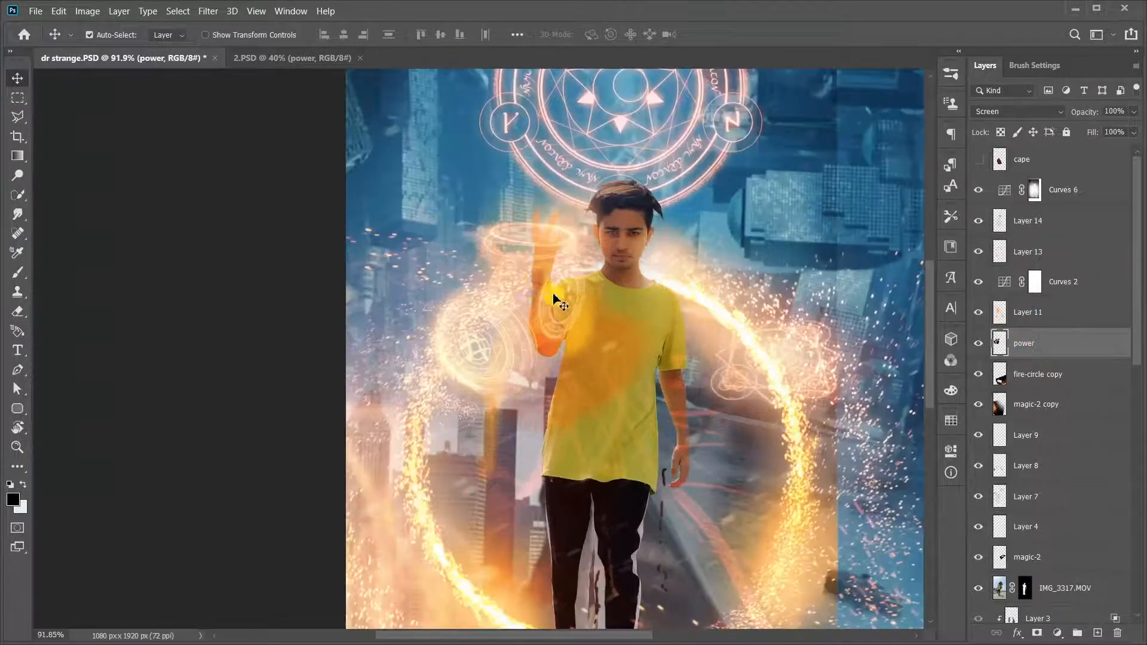
{"action": "scroll", "coordinate": [621, 295], "scroll_direction": "up", "scroll_amount": 1}
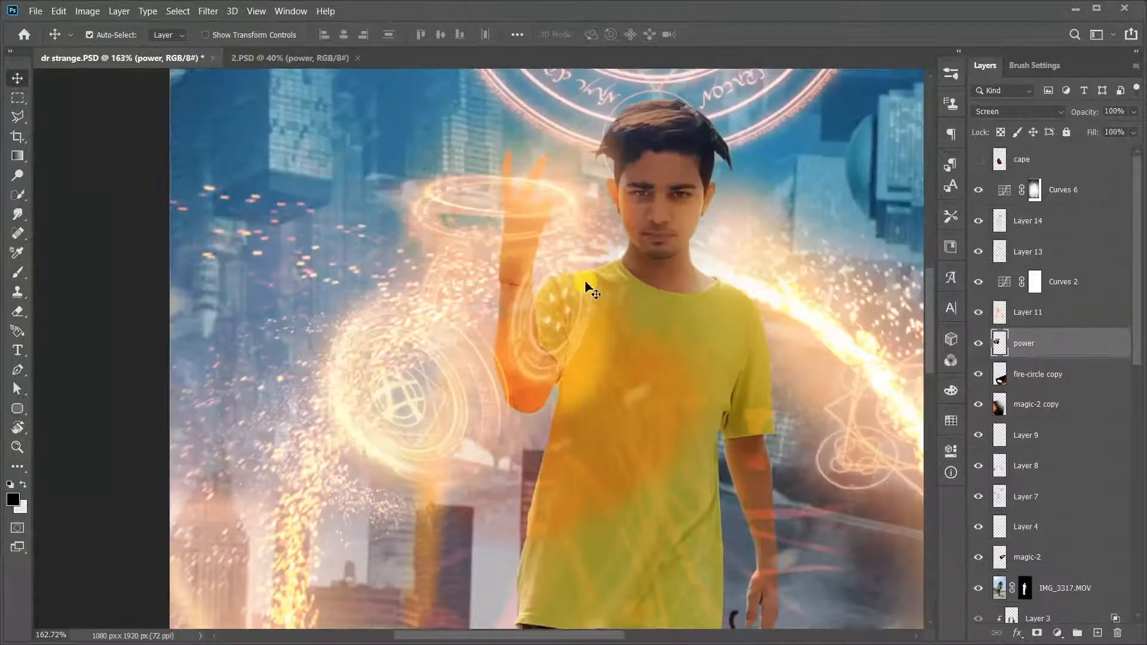
{"action": "mouse_move", "coordinate": [540, 281]}
{"action": "left_mouse_down"}
{"action": "mouse_move", "coordinate": [554, 256]}
{"action": "mouse_move", "coordinate": [559, 277]}
{"action": "left_mouse_up"}
{"action": "scroll", "coordinate": [523, 191], "scroll_direction": "up", "scroll_amount": 2}
{"action": "scroll", "coordinate": [523, 191], "scroll_direction": "up", "scroll_amount": 2}
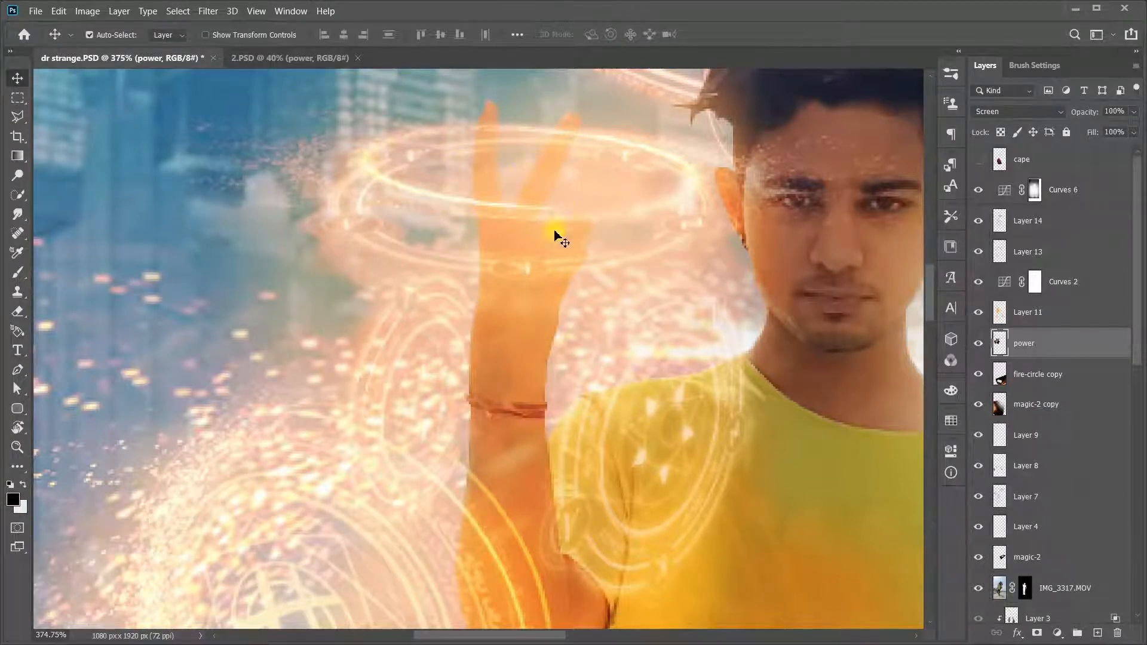
{"action": "left_click_drag", "start_coordinate": [618, 223], "coordinate": [610, 173]}
Shift the power layer slightly up and to the right to refine the ring around the palm.
{"action": "scroll", "coordinate": [611, 238], "scroll_direction": "down", "scroll_amount": 3}
{"action": "scroll", "coordinate": [634, 238], "scroll_direction": "down", "scroll_amount": 2}
{"action": "scroll", "coordinate": [635, 242], "scroll_direction": "down", "scroll_amount": 3}
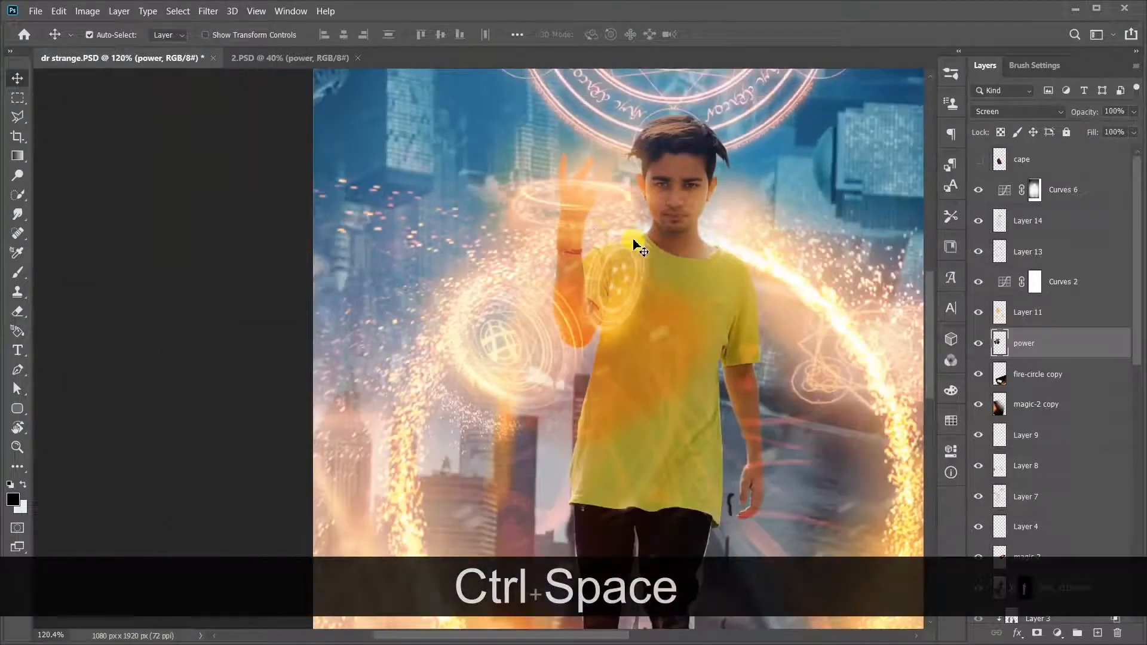
{"action": "scroll", "coordinate": [594, 233], "scroll_direction": "up", "scroll_amount": 4}
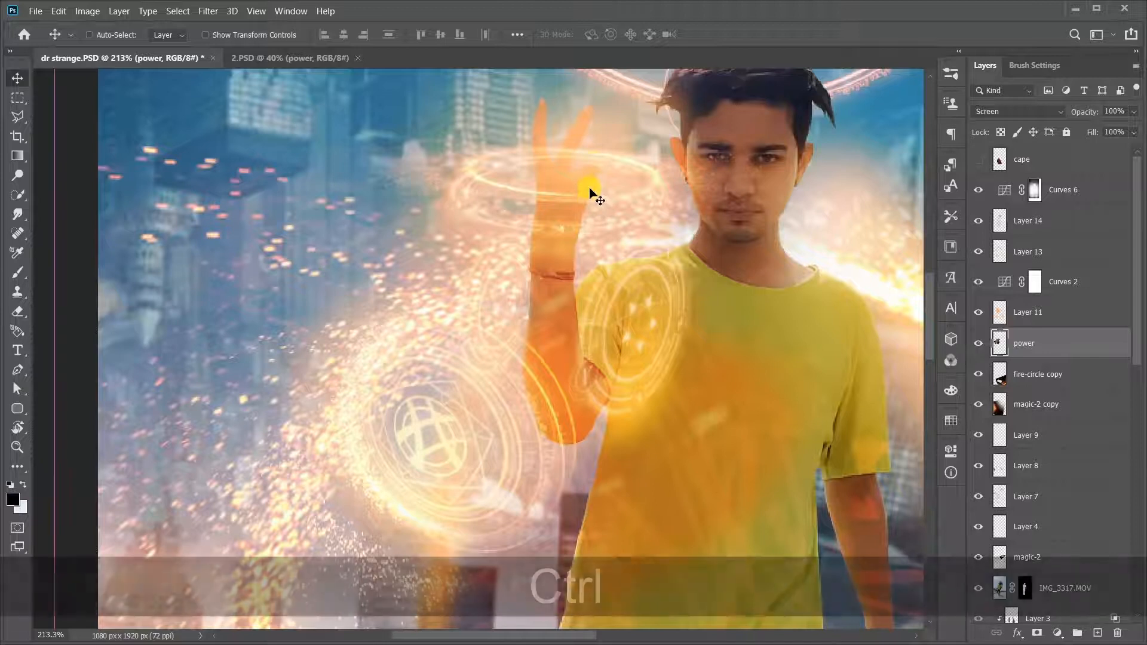
{"action": "mouse_move", "coordinate": [589, 199]}
{"action": "left_mouse_down"}
{"action": "mouse_move", "coordinate": [593, 160]}
{"action": "mouse_move", "coordinate": [589, 231]}
{"action": "mouse_move", "coordinate": [593, 167]}
{"action": "mouse_move", "coordinate": [597, 187]}
{"action": "left_mouse_up"}
{"action": "scroll", "coordinate": [597, 200], "scroll_direction": "down", "scroll_amount": 4}
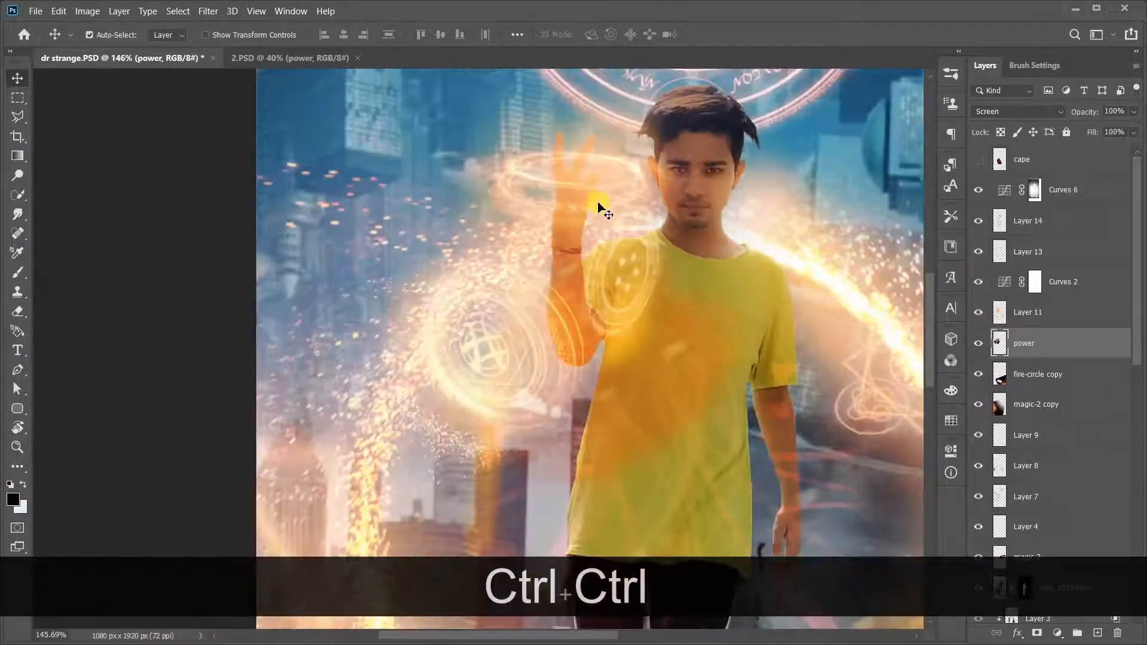
Delete Layer 4 with its stray dark marks around the man's legs and hand.
{"action": "scroll", "coordinate": [598, 203], "scroll_direction": "down", "scroll_amount": 3}
{"action": "left_click", "coordinate": [635, 353]}
{"action": "scroll", "coordinate": [639, 356], "scroll_direction": "up", "scroll_amount": 6}
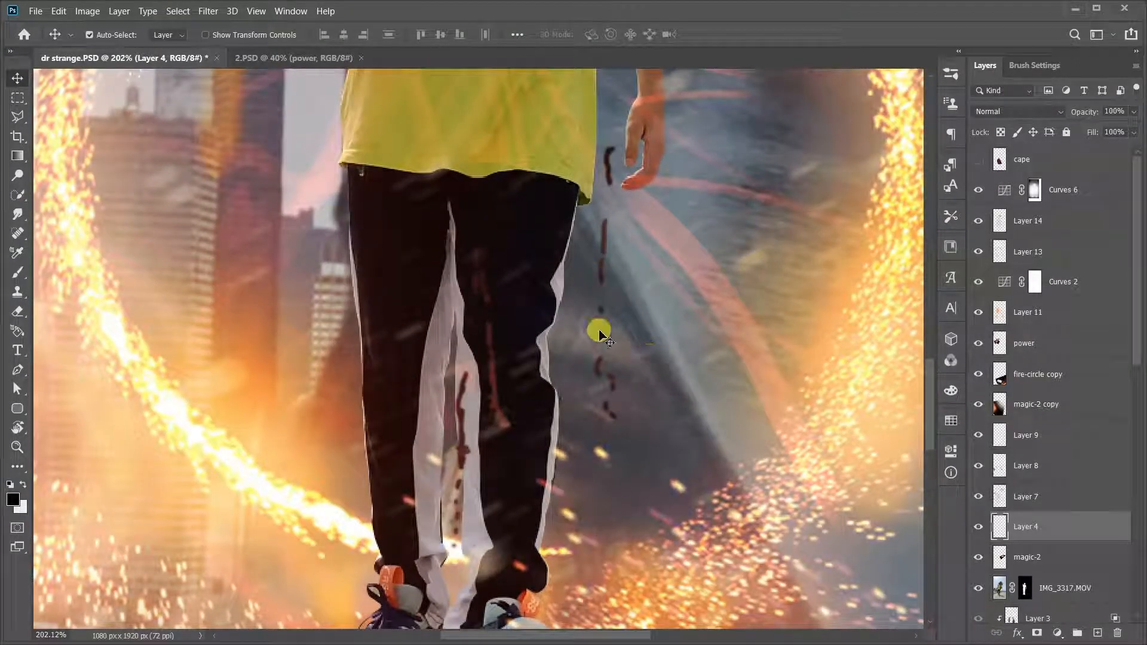
{"action": "key", "text": "Delete"}
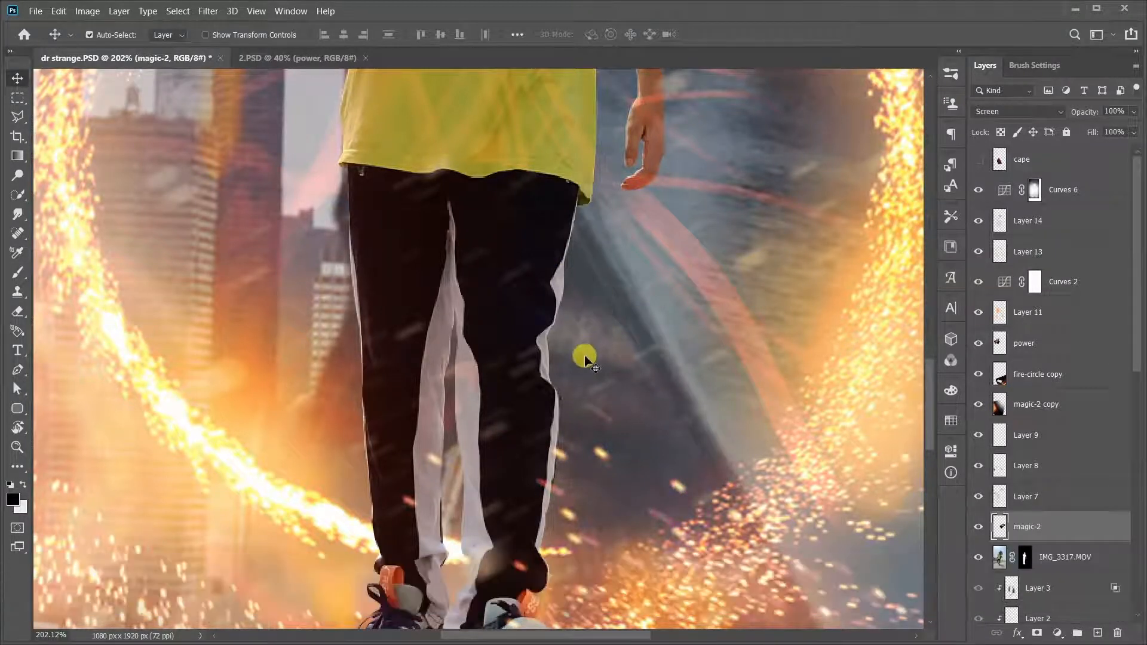
Compare the artwork with the magic-2 layer hidden and shown.
{"action": "scroll", "coordinate": [584, 350], "scroll_direction": "down", "scroll_amount": 5}
{"action": "scroll", "coordinate": [520, 359], "scroll_direction": "up", "scroll_amount": 1}
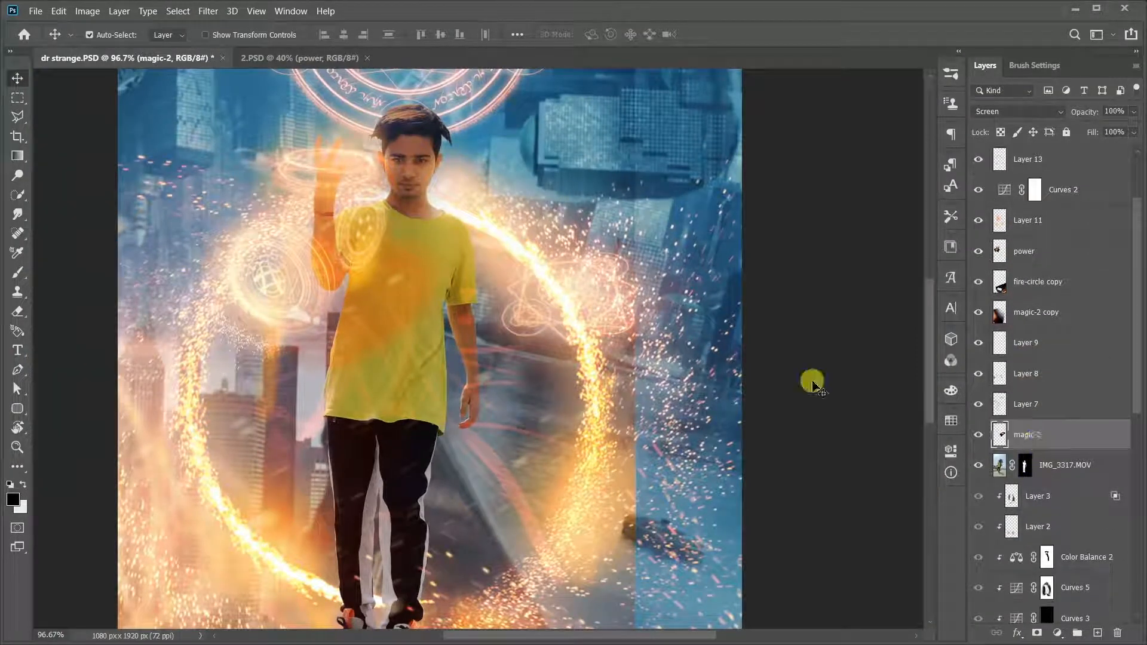
{"action": "left_click", "coordinate": [978, 434]}
{"action": "left_click", "coordinate": [977, 434]}
Enlarge the magic-2 symbol with Free Transform, position it beside the fire circle to the man's right in the picture, and apply it.
{"action": "scroll", "coordinate": [617, 362], "scroll_direction": "down", "scroll_amount": 2}
{"action": "scroll", "coordinate": [617, 361], "scroll_direction": "down", "scroll_amount": 1}
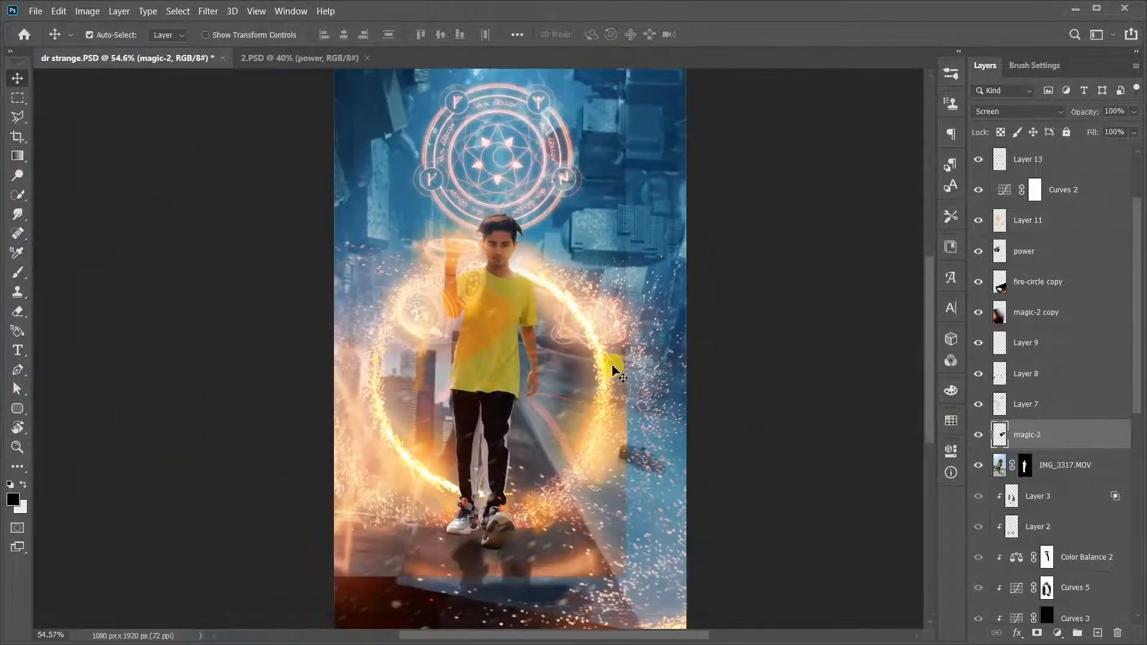
{"action": "key", "text": "ctrl+t"}
{"action": "left_click_drag", "start_coordinate": [686, 338], "coordinate": [784, 325]}
{"action": "left_click_drag", "start_coordinate": [722, 307], "coordinate": [593, 336]}
{"action": "scroll", "coordinate": [691, 323], "scroll_direction": "down", "scroll_amount": 1}
{"action": "key", "text": "Return"}
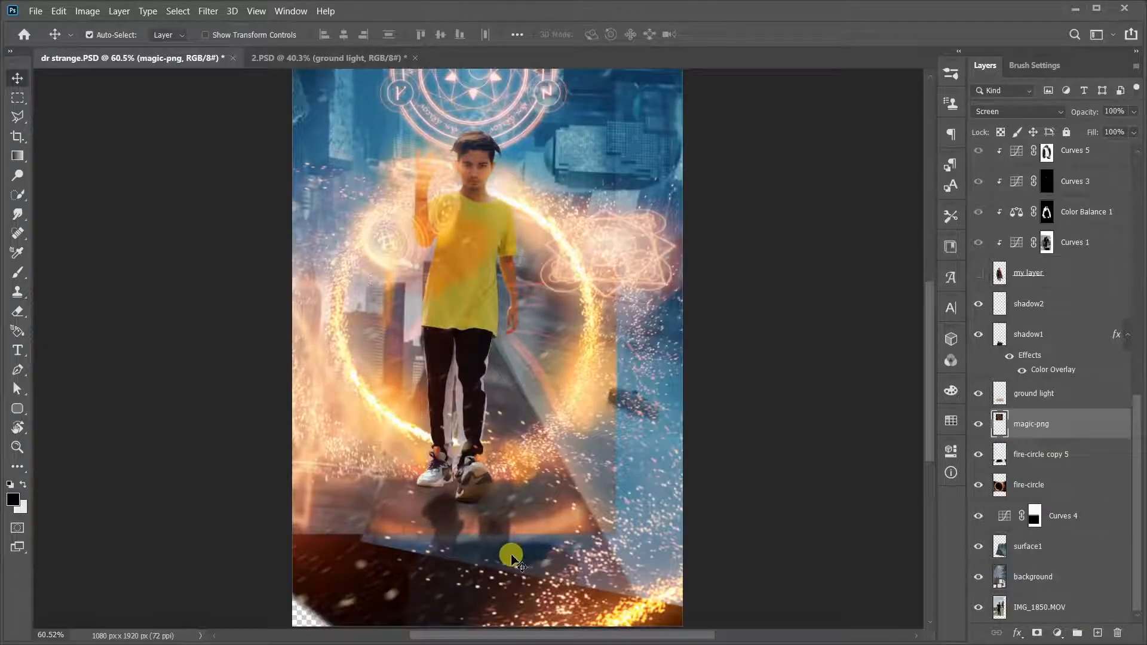
{"action": "scroll", "coordinate": [512, 560], "scroll_direction": "up", "scroll_amount": 1}
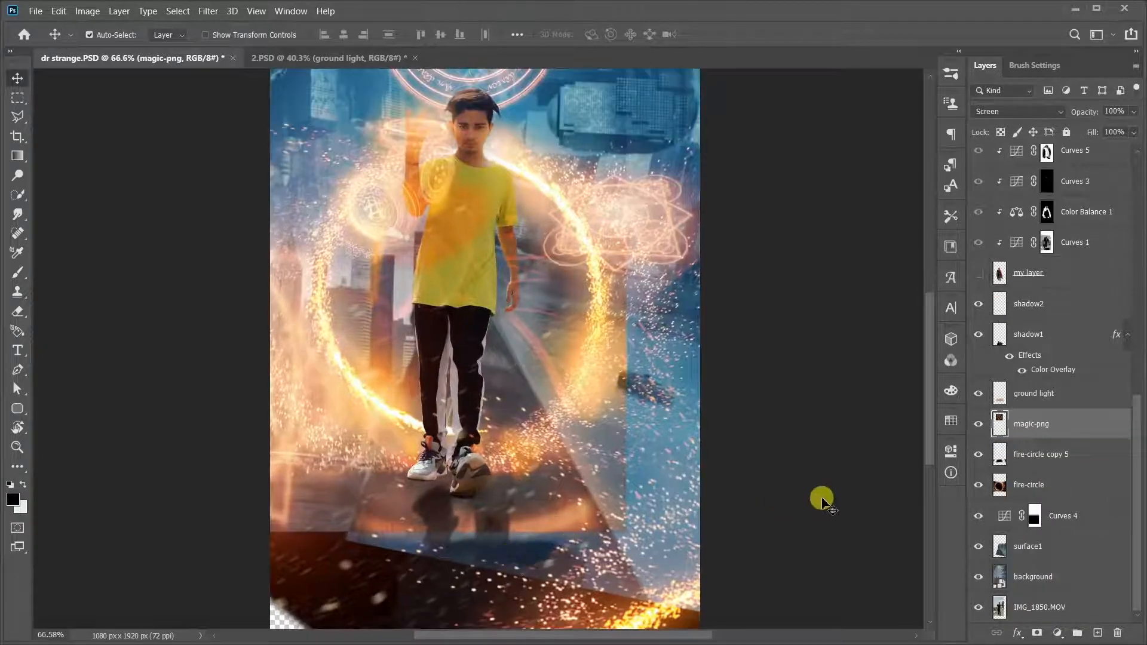
Select the ground light layer and compare the area around the man's feet with it hidden and shown.
{"action": "left_click", "coordinate": [1023, 399]}
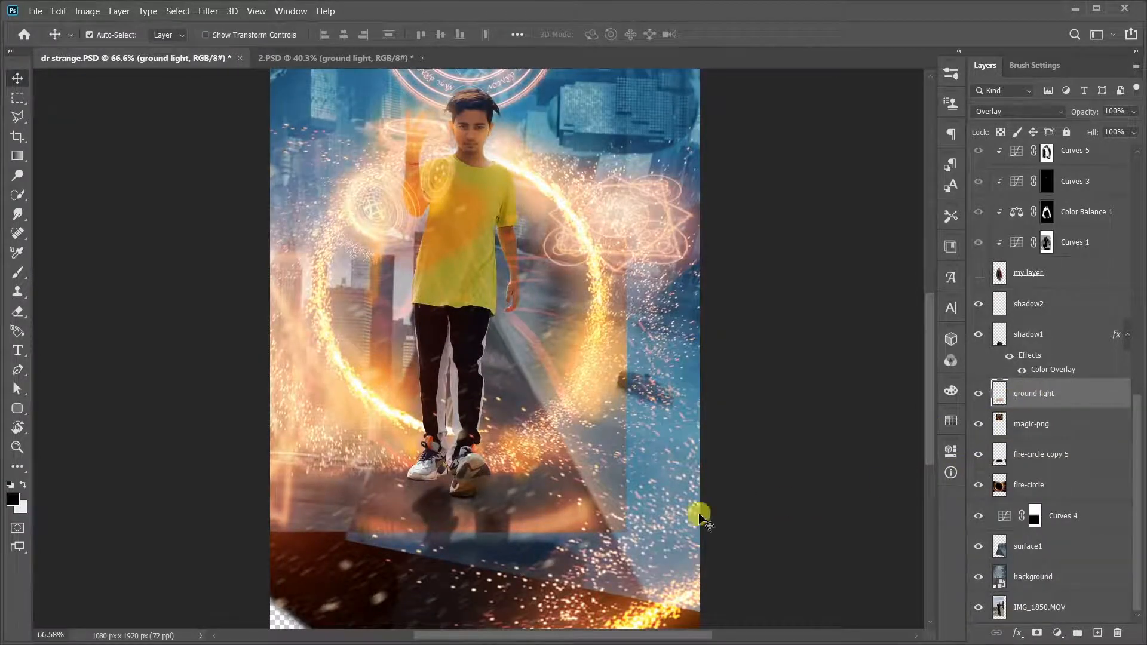
{"action": "scroll", "coordinate": [443, 520], "scroll_direction": "up", "scroll_amount": 9}
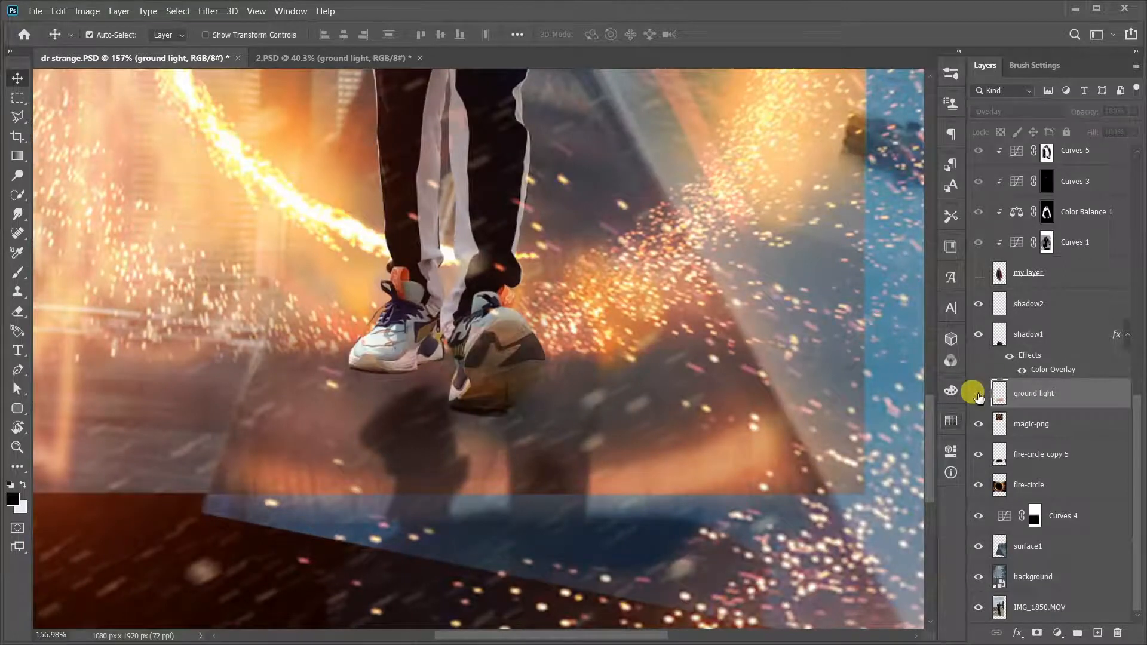
{"action": "left_click", "coordinate": [978, 393]}
{"action": "left_click", "coordinate": [978, 393]}
{"action": "scroll", "coordinate": [600, 534], "scroll_direction": "down", "scroll_amount": 9}
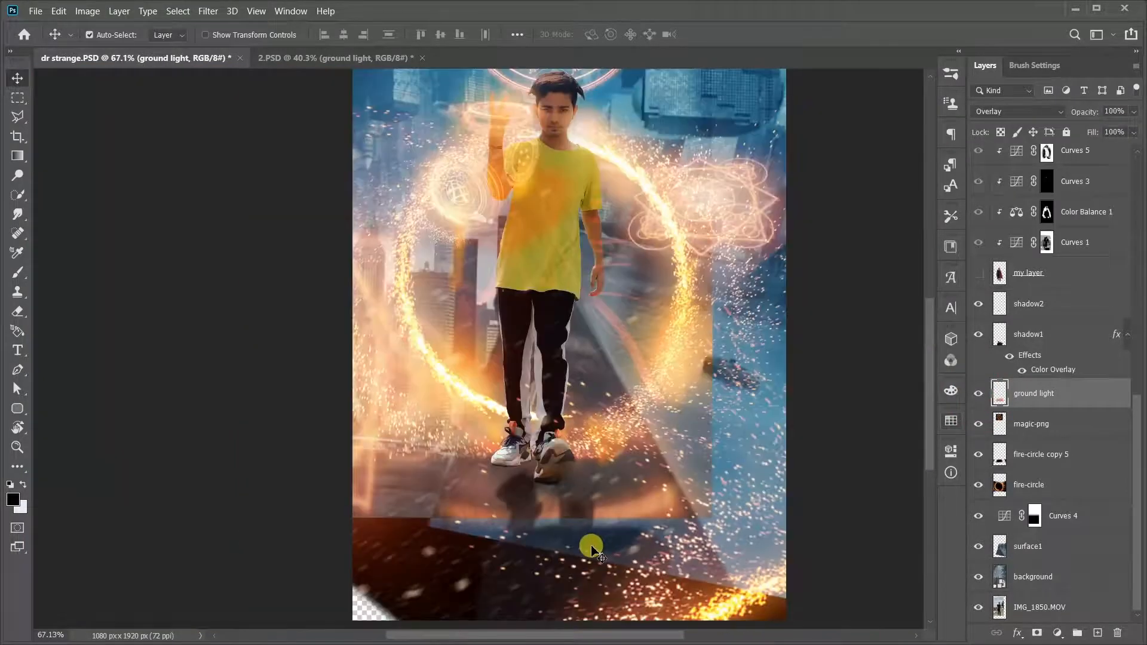
Scale the ground light layer to about 155% with Free Transform so it spans the picture's full width, and apply it.
{"action": "key", "text": "ctrl+t"}
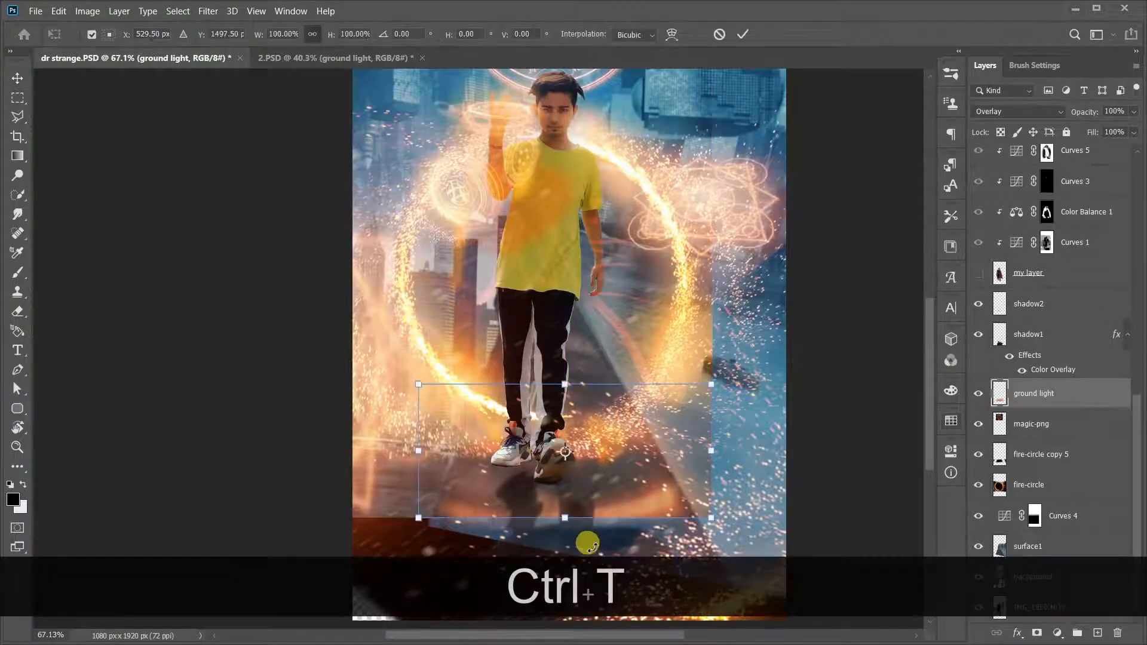
{"action": "left_click_drag", "start_coordinate": [714, 447], "coordinate": [797, 448]}
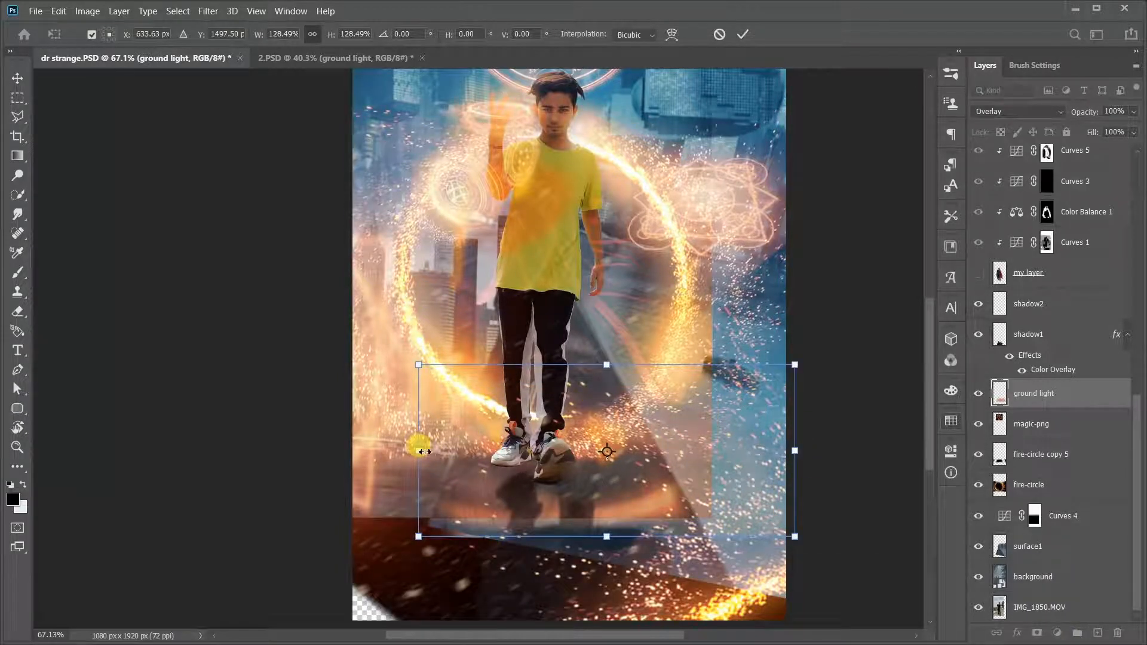
{"action": "left_click_drag", "start_coordinate": [417, 442], "coordinate": [346, 440]}
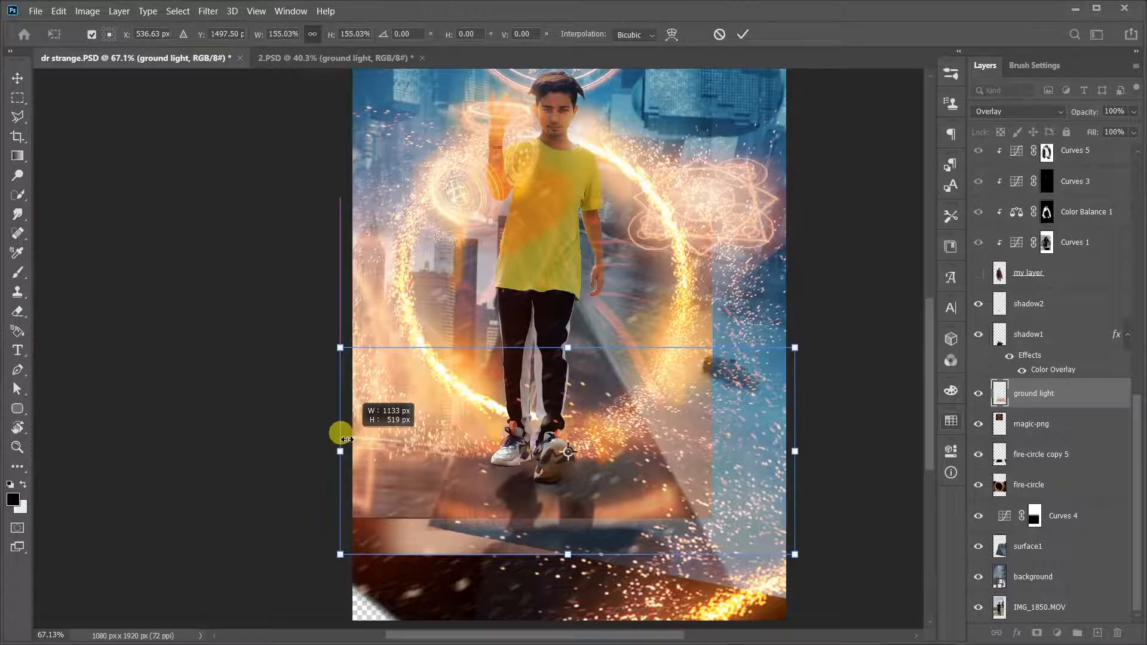
{"action": "key", "text": "Return"}
{"action": "scroll", "coordinate": [583, 519], "scroll_direction": "up", "scroll_amount": 2}
{"action": "scroll", "coordinate": [585, 520], "scroll_direction": "down", "scroll_amount": 2}
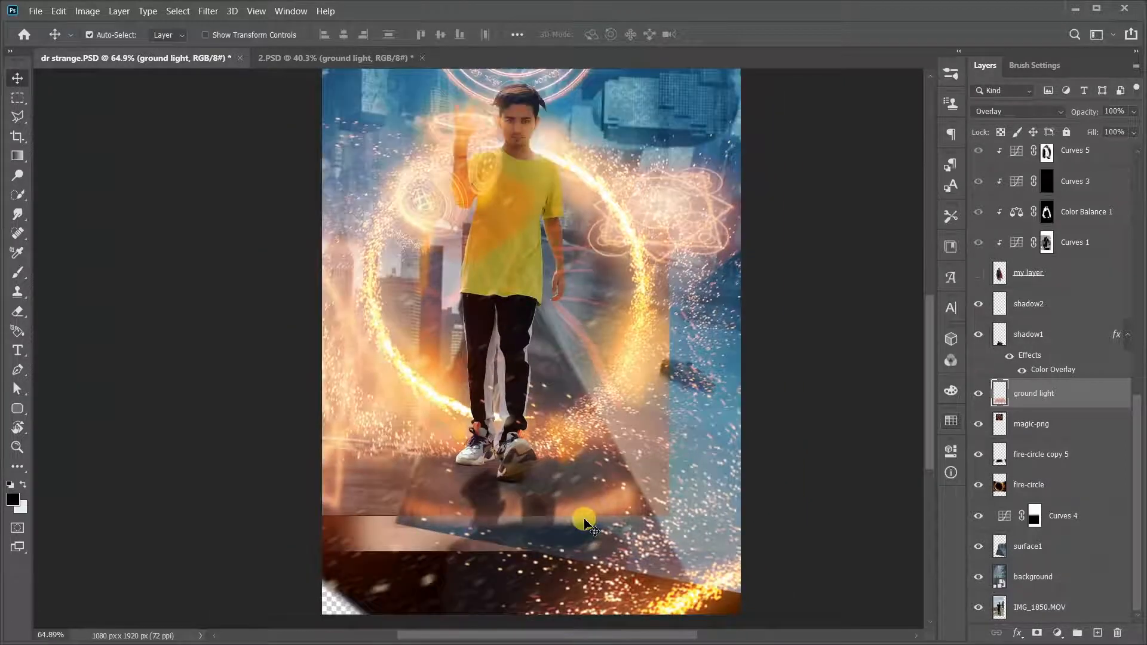
Delete my layer together with all the layers clipped to it, from Curves 1 up to Layer 3.
{"action": "scroll", "coordinate": [584, 524], "scroll_direction": "up", "scroll_amount": 1}
{"action": "scroll", "coordinate": [584, 523], "scroll_direction": "up", "scroll_amount": 3}
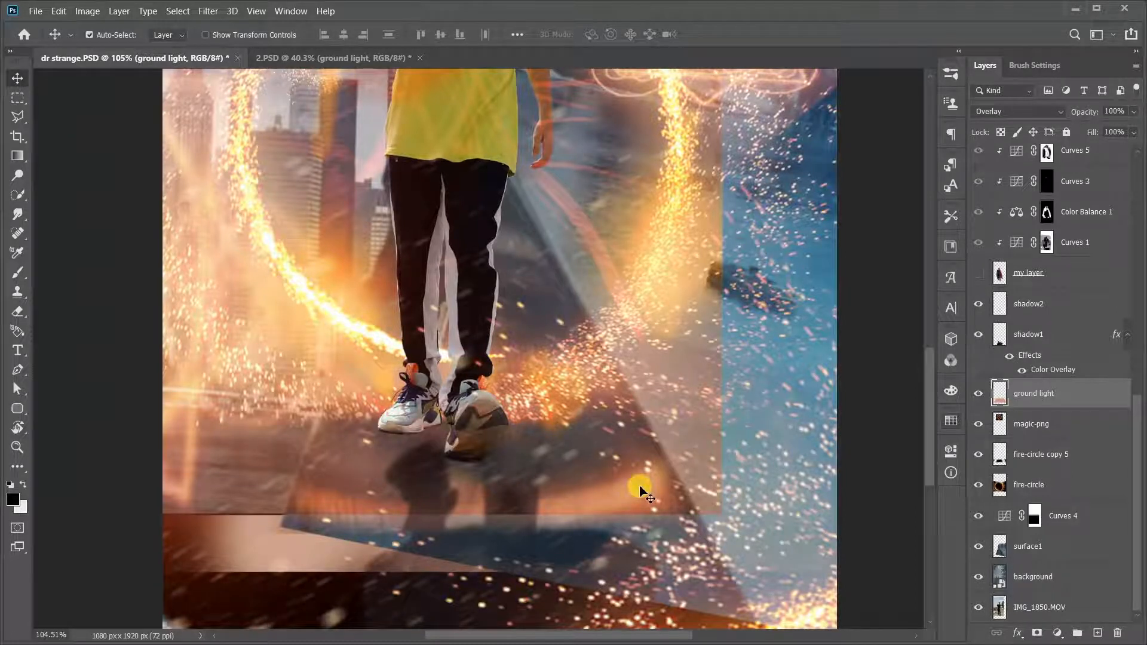
{"action": "scroll", "coordinate": [641, 491], "scroll_direction": "down", "scroll_amount": 1}
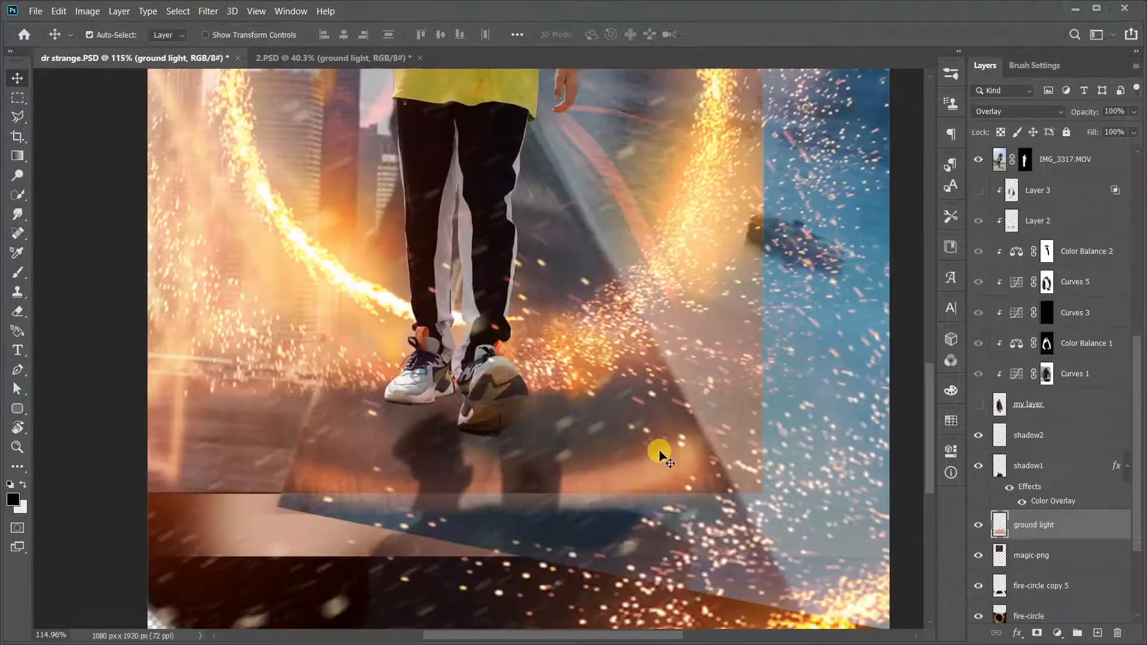
{"action": "scroll", "coordinate": [661, 456], "scroll_direction": "down", "scroll_amount": 2}
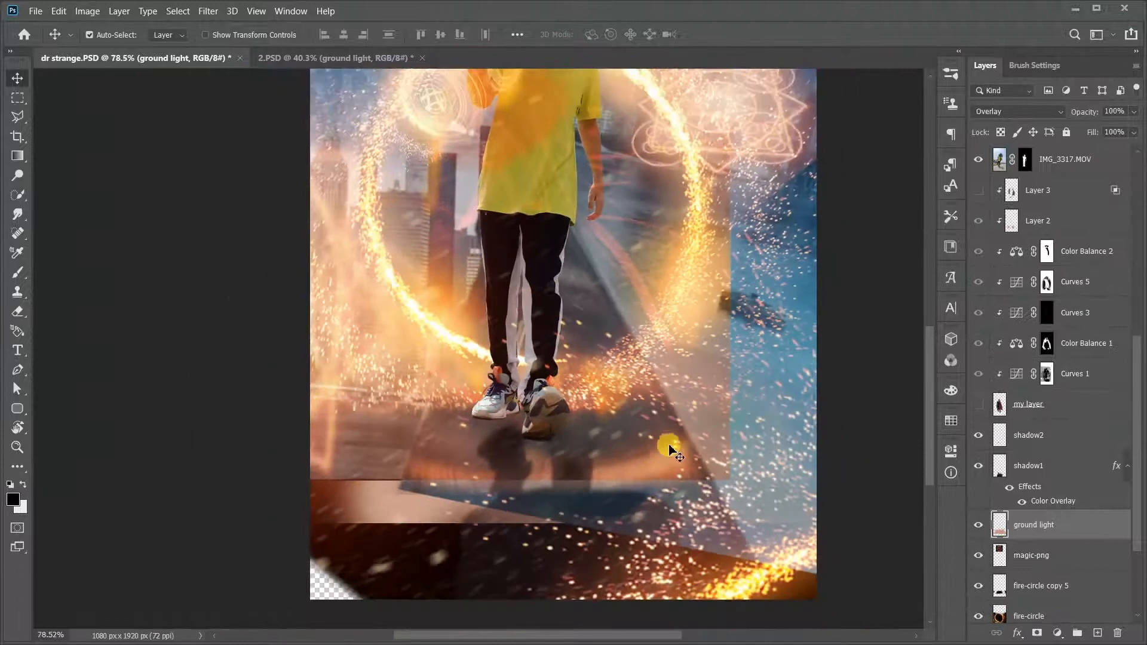
{"action": "scroll", "coordinate": [670, 447], "scroll_direction": "up", "scroll_amount": 1}
{"action": "left_click", "coordinate": [1069, 405]}
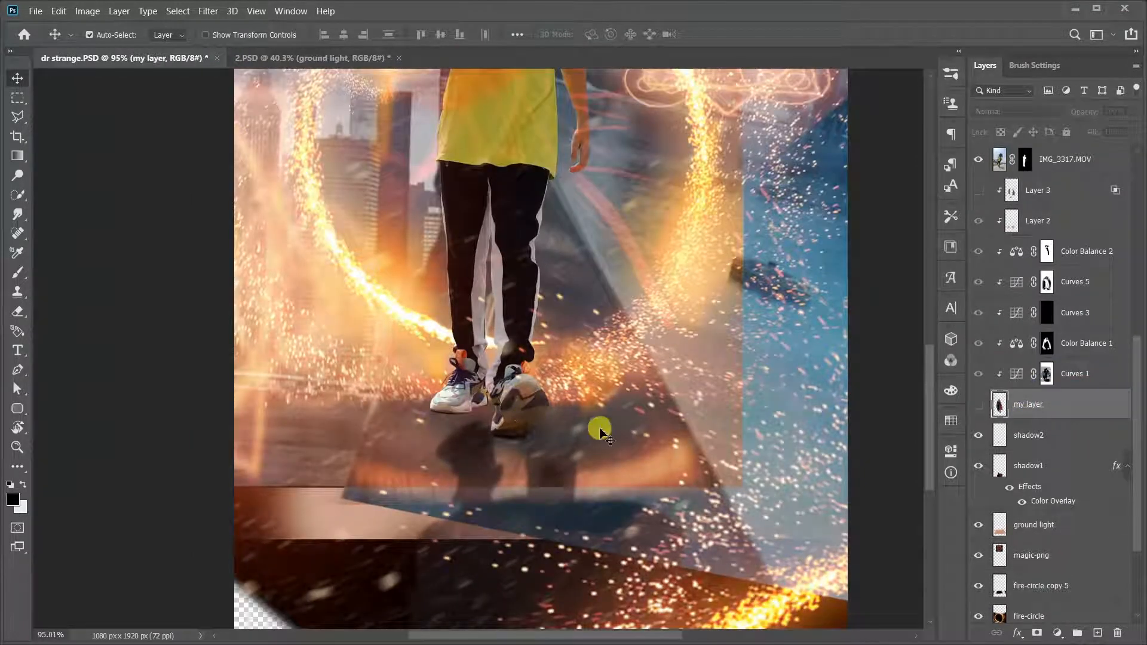
{"action": "scroll", "coordinate": [597, 436], "scroll_direction": "up", "scroll_amount": 1}
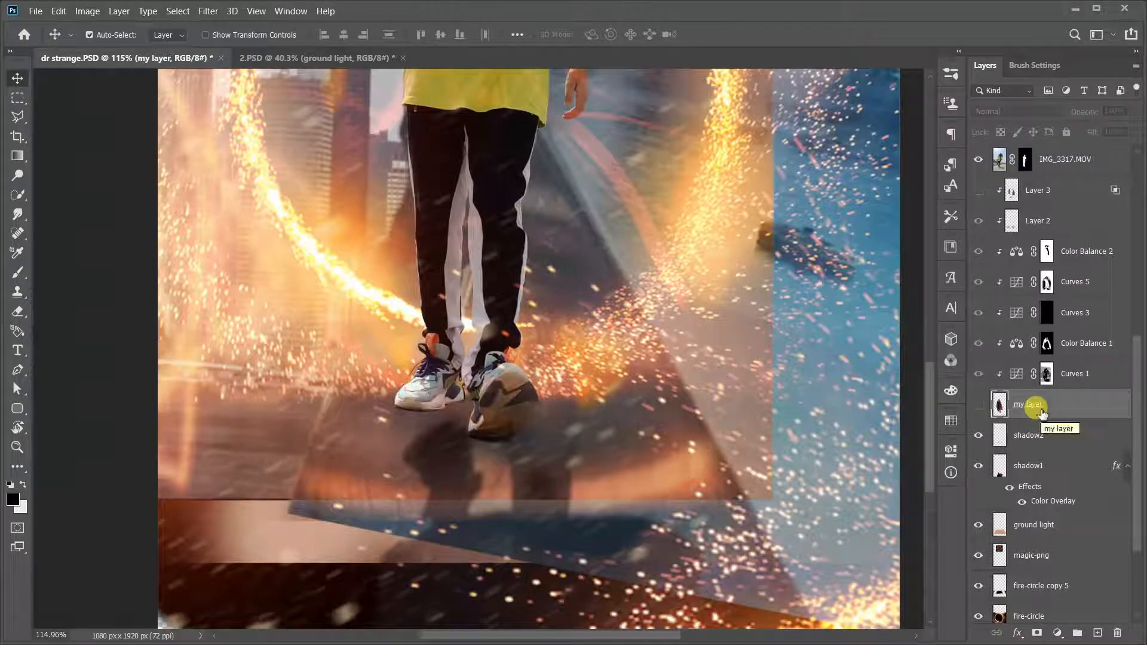
{"action": "left_click_drag", "start_coordinate": [1040, 411], "coordinate": [1064, 202]}
{"action": "left_click", "coordinate": [1064, 197], "text": "shift"}
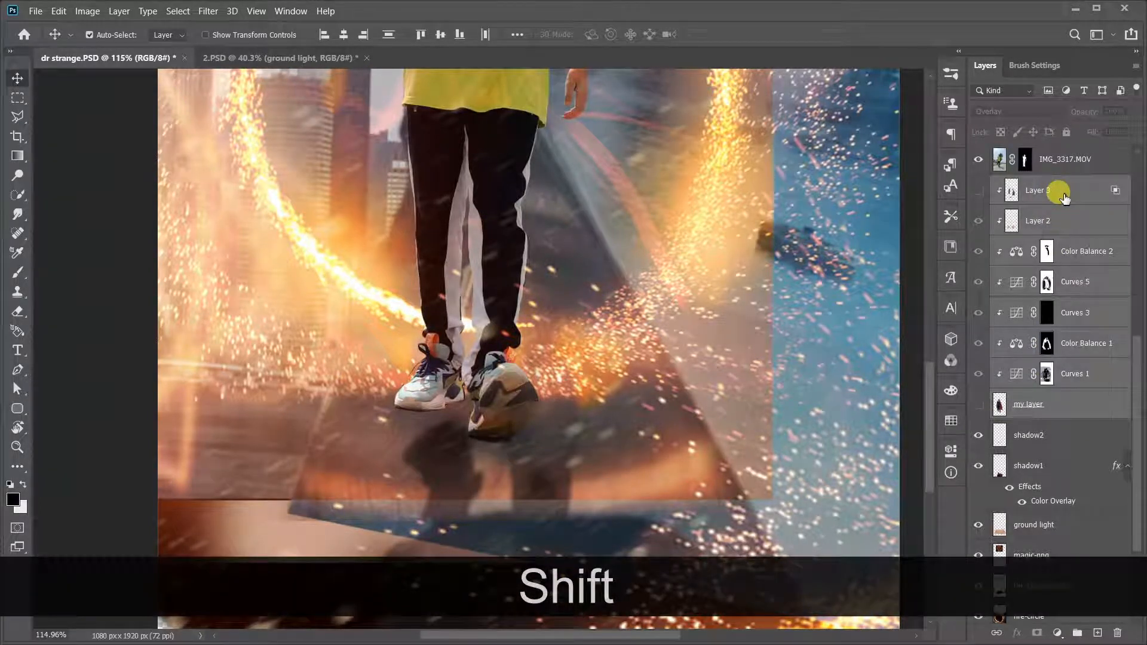
{"action": "key", "text": "Delete"}
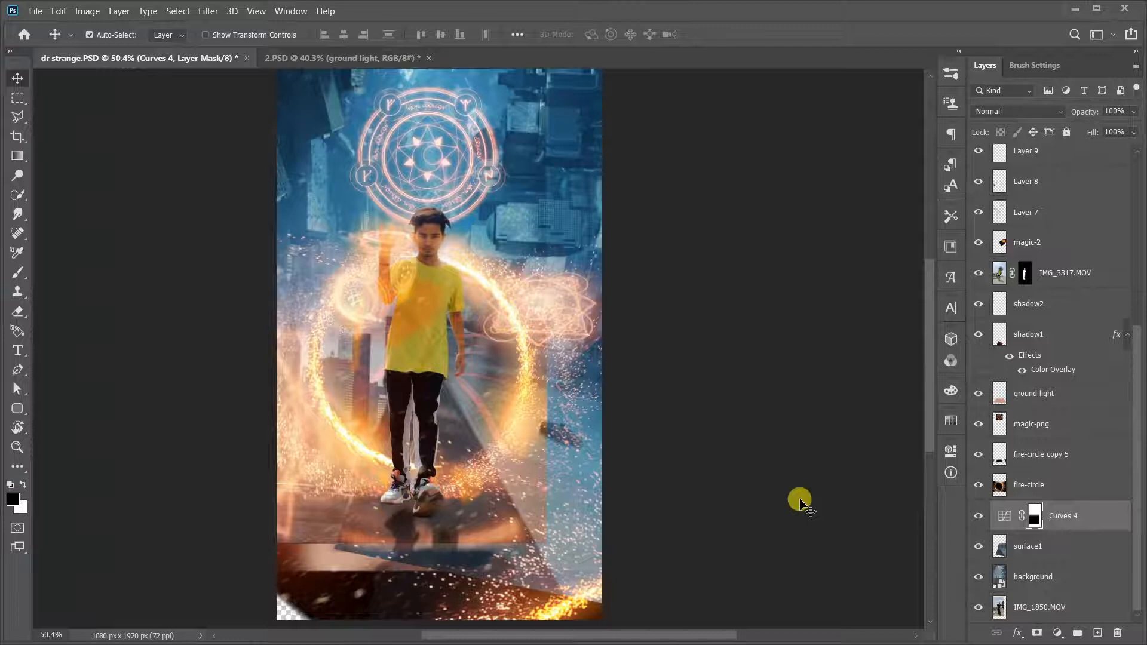
Enlarge the Curves 4 layer mask with Free Transform to extend it over the lower part of the picture.
{"action": "key", "text": "ctrl+t"}
{"action": "scroll", "coordinate": [598, 395], "scroll_direction": "down", "scroll_amount": 1}
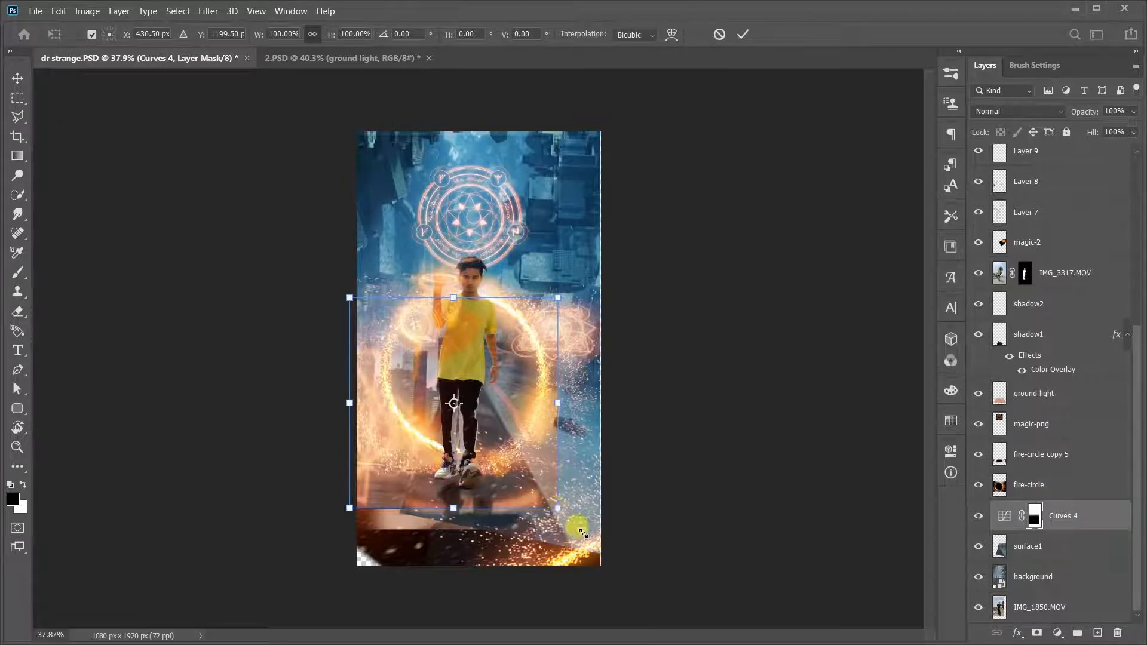
{"action": "mouse_move", "coordinate": [582, 532]}
{"action": "left_mouse_down"}
{"action": "mouse_move", "coordinate": [599, 541]}
{"action": "mouse_move", "coordinate": [613, 585]}
{"action": "left_mouse_up"}
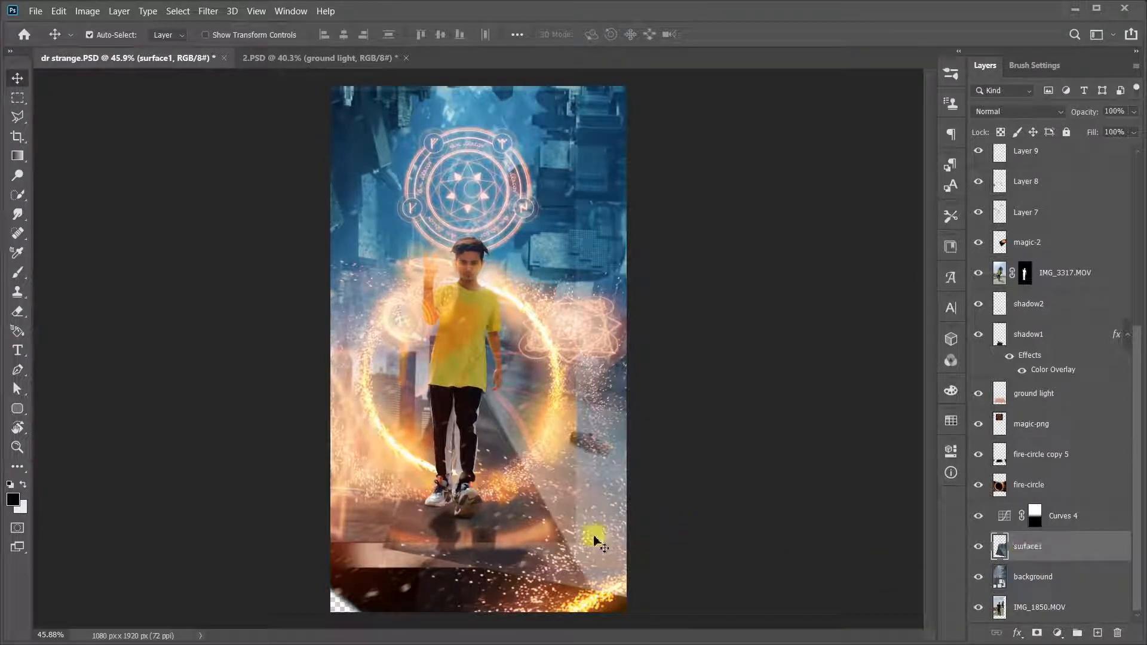
Reposition the surface1 layer so the road fills the lower part of the picture under the man, and undo the last adjustment.
{"action": "scroll", "coordinate": [551, 547], "scroll_direction": "down", "scroll_amount": 1}
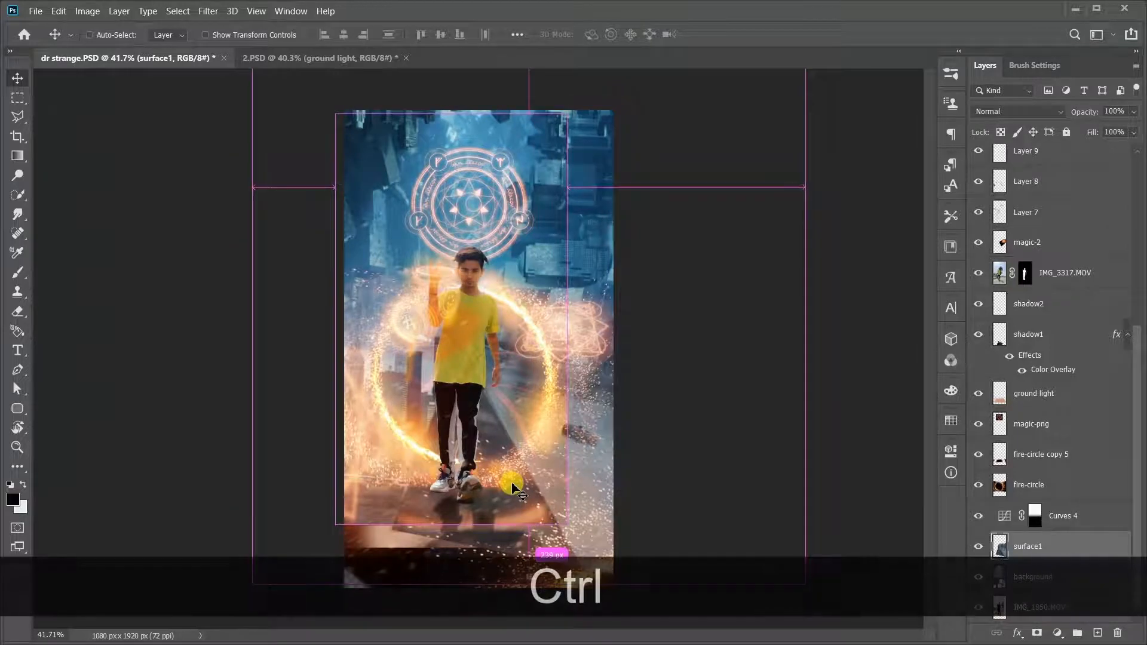
{"action": "scroll", "coordinate": [511, 481], "scroll_direction": "down", "scroll_amount": 1}
{"action": "left_click_drag", "start_coordinate": [504, 466], "coordinate": [503, 518]}
{"action": "scroll", "coordinate": [505, 505], "scroll_direction": "down", "scroll_amount": 1}
{"action": "scroll", "coordinate": [462, 517], "scroll_direction": "up", "scroll_amount": 2}
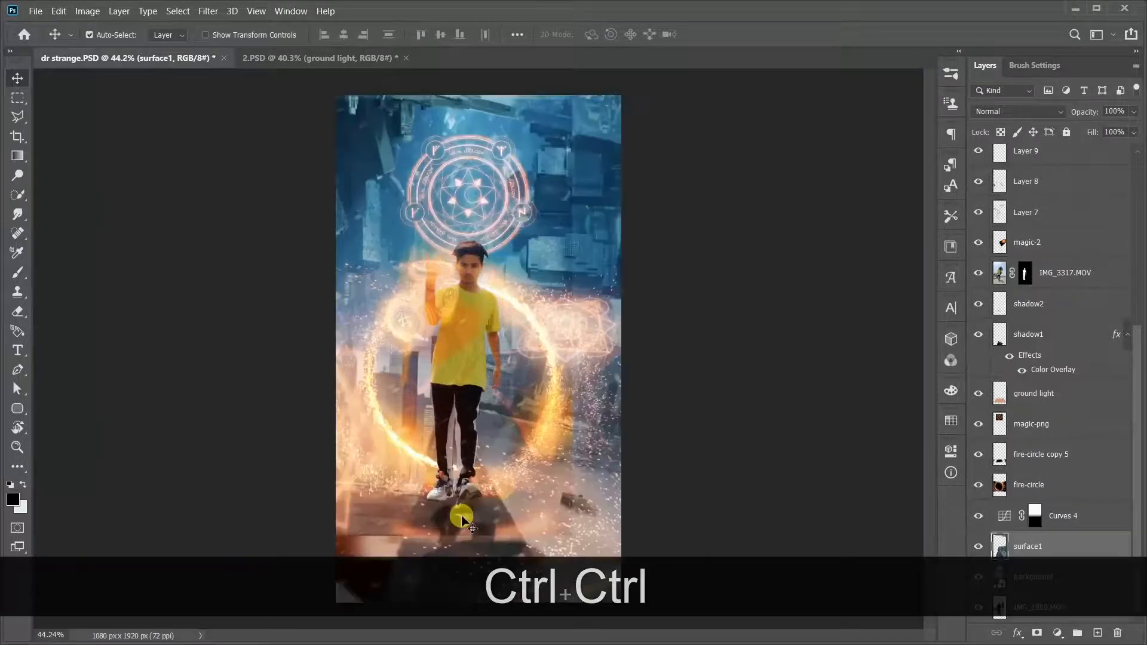
{"action": "scroll", "coordinate": [472, 514], "scroll_direction": "up", "scroll_amount": 1}
{"action": "key", "text": "ctrl+z"}
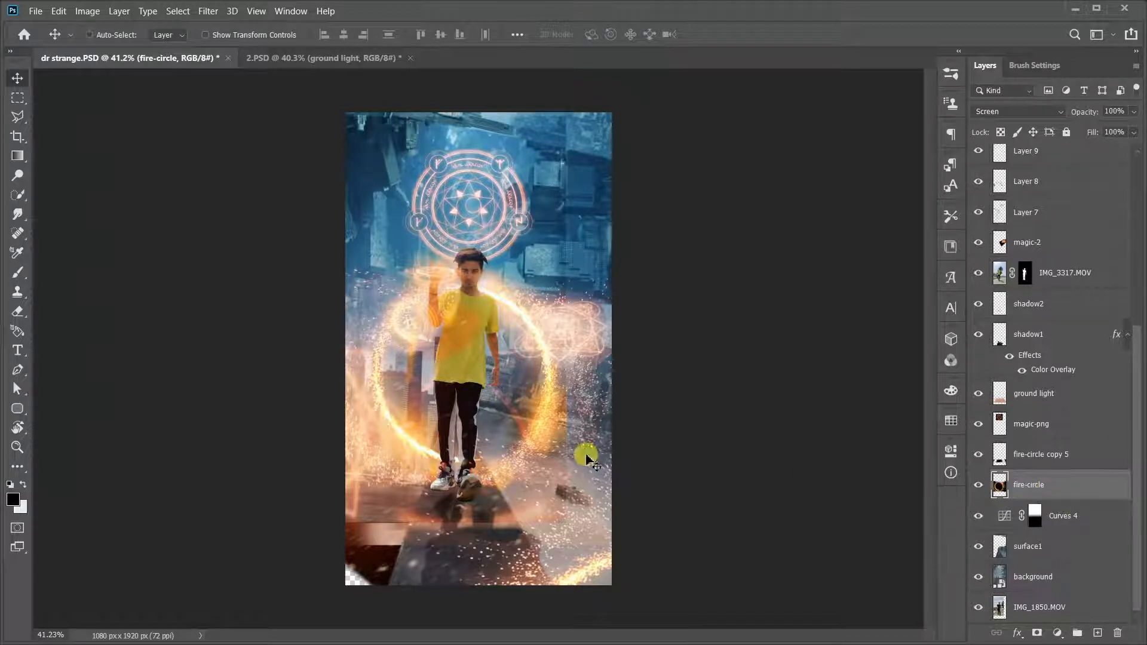
Scale the fire-circle layer to about 109% with Free Transform, raise it to frame the man's head and torso, and apply it.
{"action": "key", "text": "ctrl+t"}
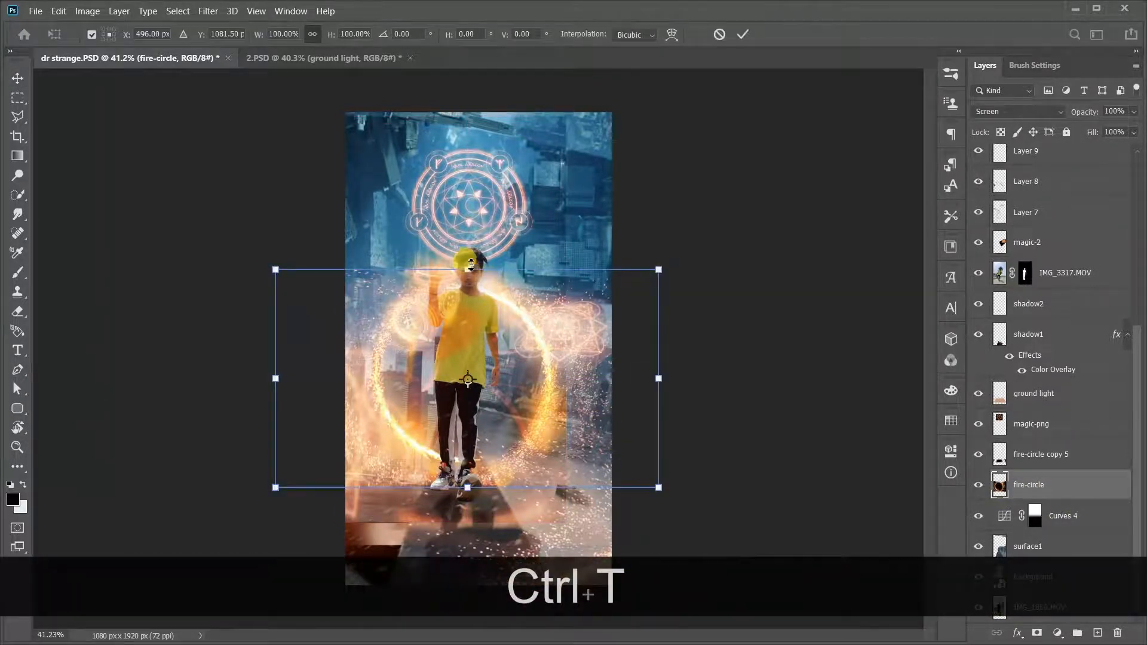
{"action": "left_click_drag", "start_coordinate": [471, 266], "coordinate": [472, 247]}
{"action": "left_click_drag", "start_coordinate": [512, 340], "coordinate": [512, 307]}
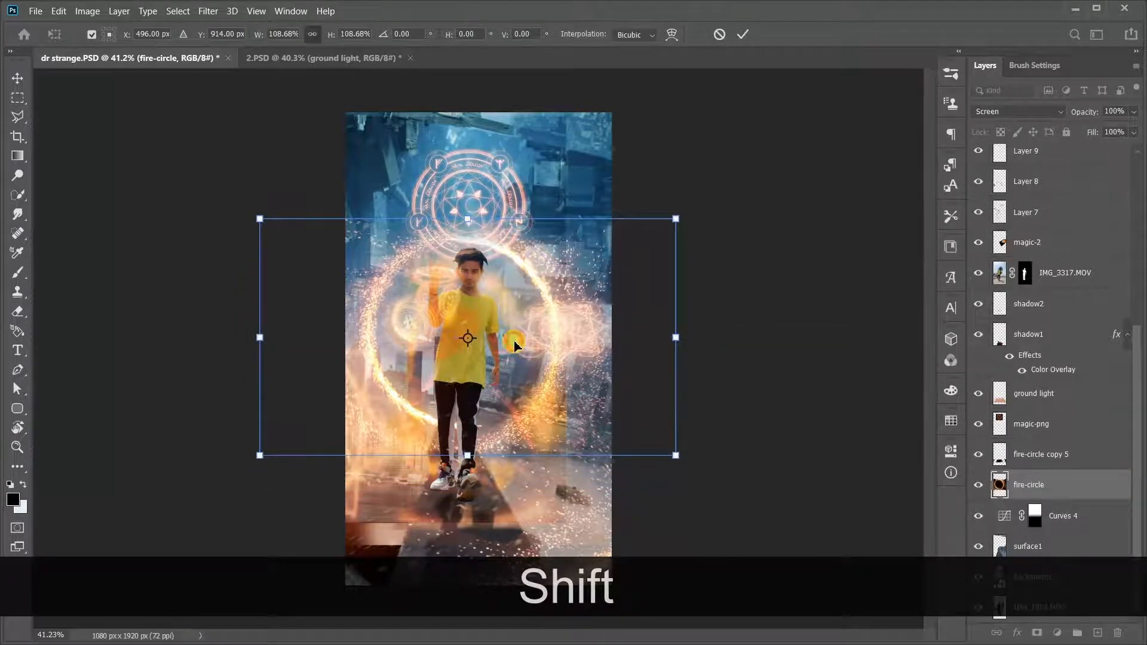
{"action": "double_click", "coordinate": [514, 341]}
Move the round magic-png symbol up toward the picture's upper edge, above the fire circle.
{"action": "scroll", "coordinate": [514, 342], "scroll_direction": "up", "scroll_amount": 2}
{"action": "left_click", "coordinate": [1084, 436]}
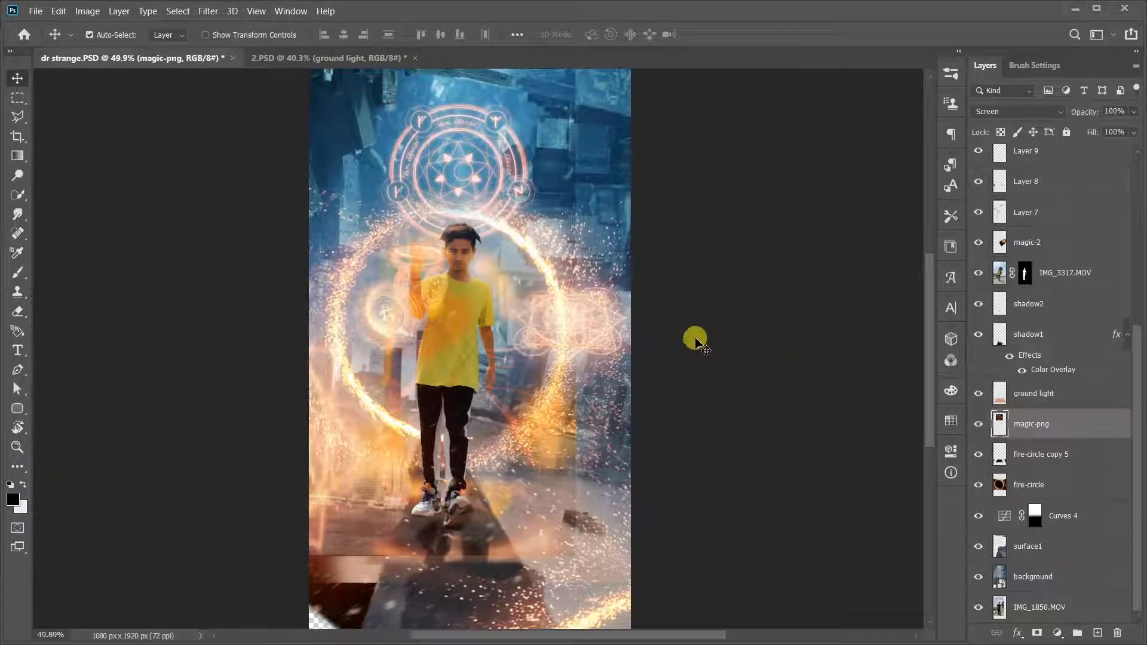
{"action": "mouse_move", "coordinate": [474, 171]}
{"action": "left_mouse_down"}
{"action": "mouse_move", "coordinate": [481, 146]}
{"action": "mouse_move", "coordinate": [504, 159]}
{"action": "mouse_move", "coordinate": [482, 168]}
{"action": "left_mouse_up"}
{"action": "scroll", "coordinate": [486, 159], "scroll_direction": "down", "scroll_amount": 1}
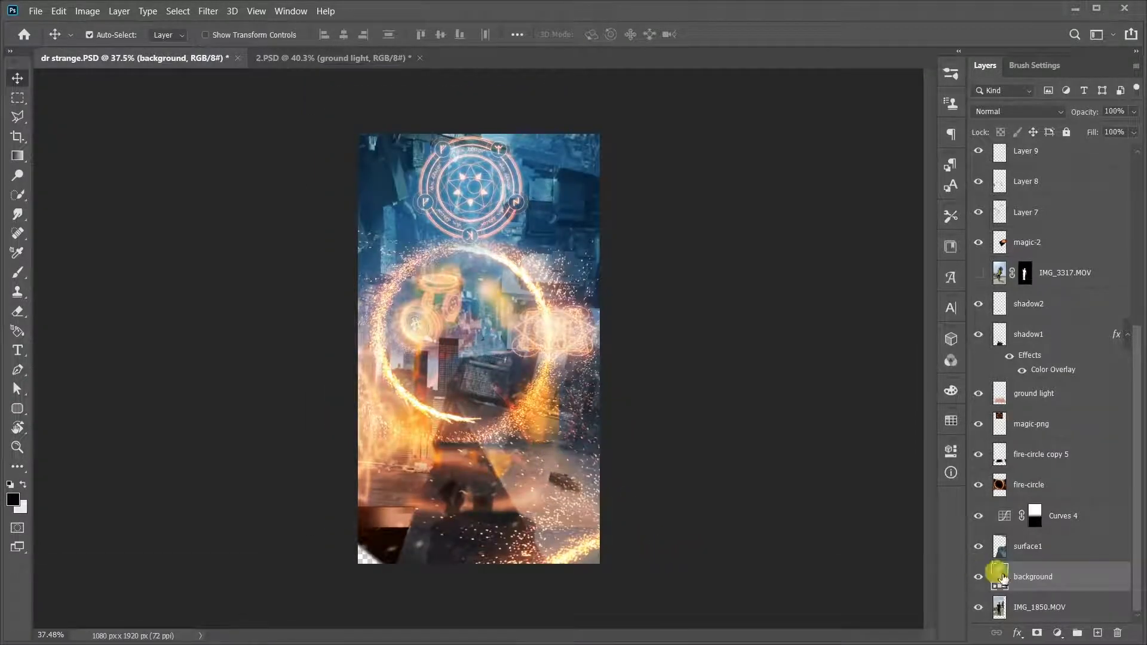
Stretch the background layer down to the picture's lower edge with Free Transform, at about 175% scale, and apply it.
{"action": "scroll", "coordinate": [613, 492], "scroll_direction": "up", "scroll_amount": 1}
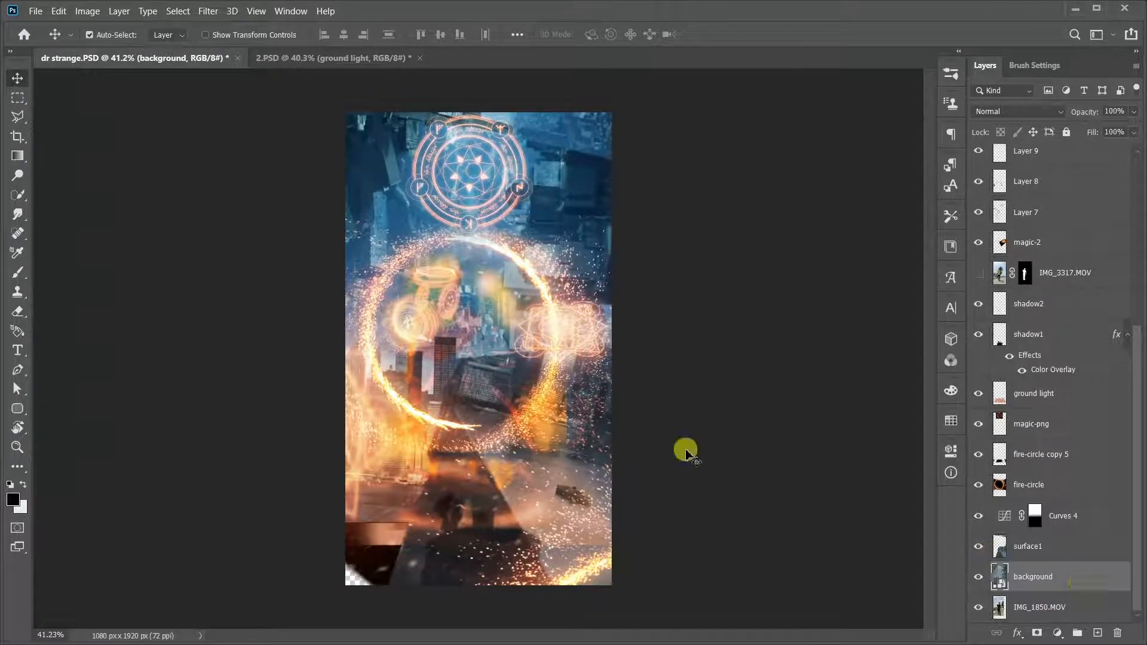
{"action": "key", "text": "ctrl+t"}
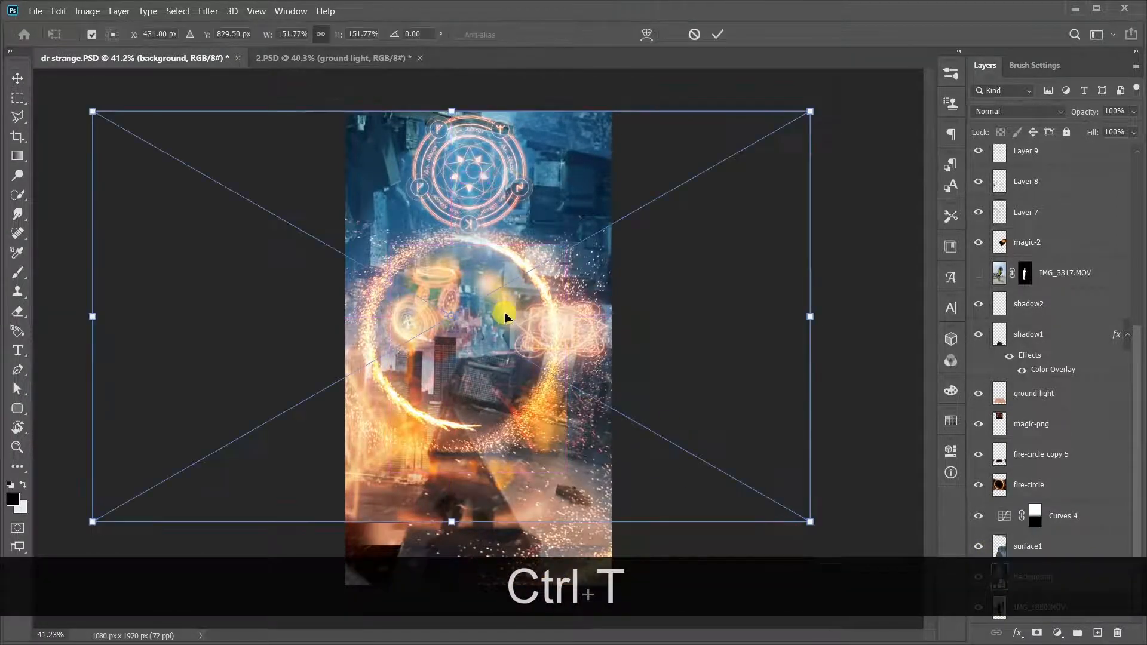
{"action": "scroll", "coordinate": [485, 430], "scroll_direction": "down", "scroll_amount": 3}
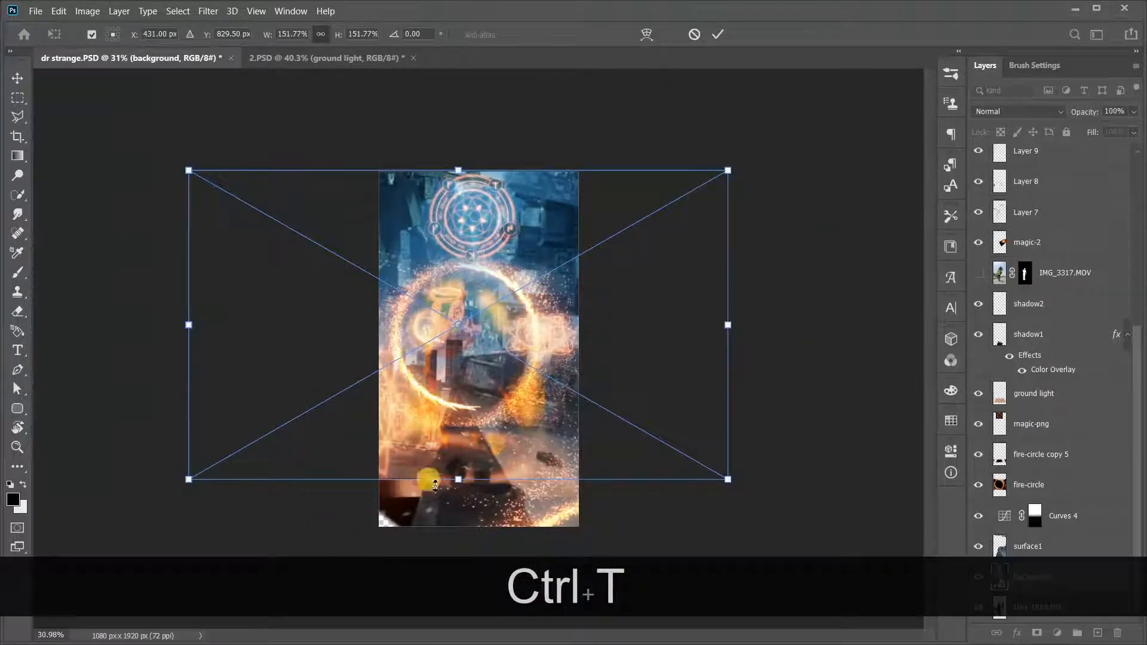
{"action": "left_click_drag", "start_coordinate": [435, 483], "coordinate": [467, 525]}
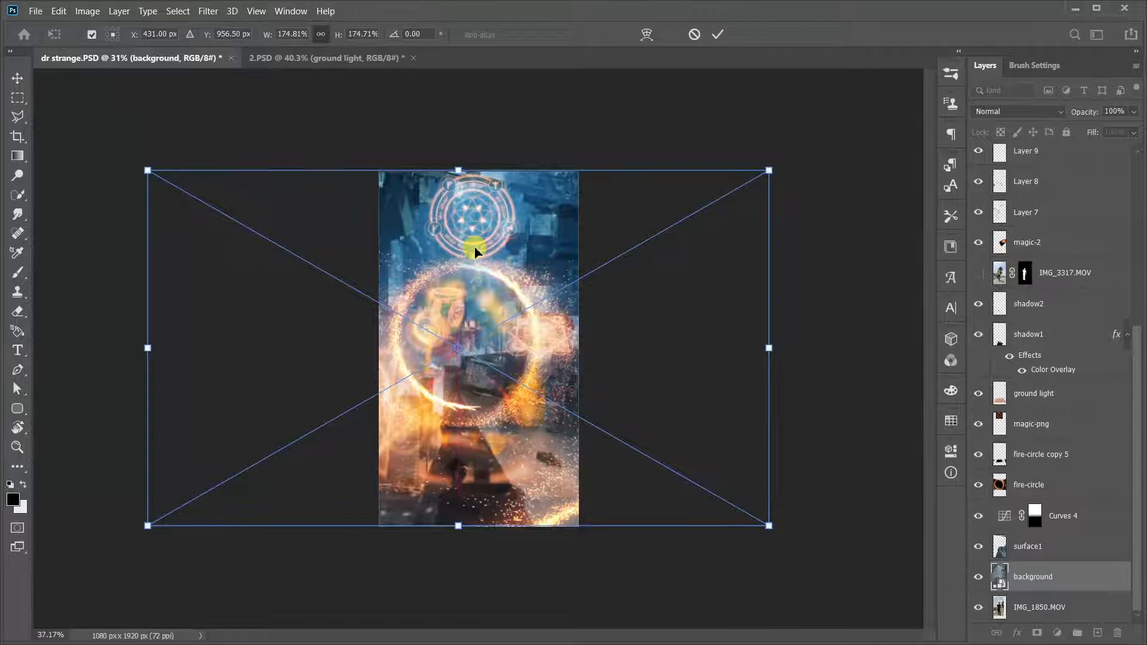
{"action": "scroll", "coordinate": [476, 251], "scroll_direction": "up", "scroll_amount": 1}
{"action": "double_click", "coordinate": [540, 204]}
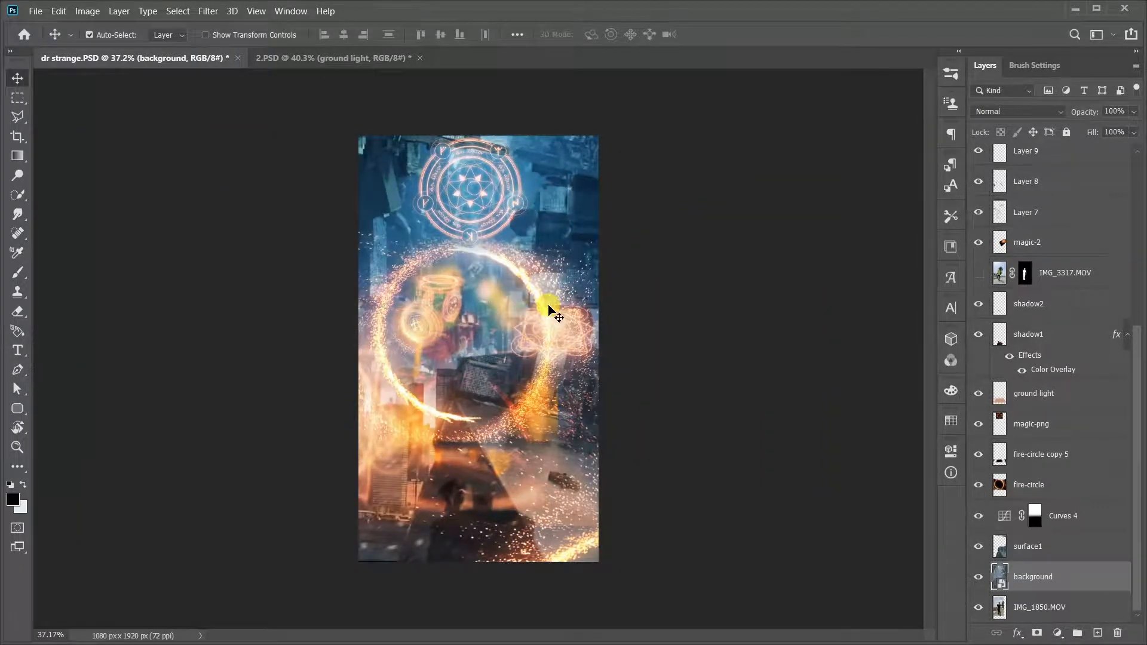
{"action": "scroll", "coordinate": [546, 307], "scroll_direction": "up", "scroll_amount": 2}
{"action": "scroll", "coordinate": [551, 310], "scroll_direction": "down", "scroll_amount": 1}
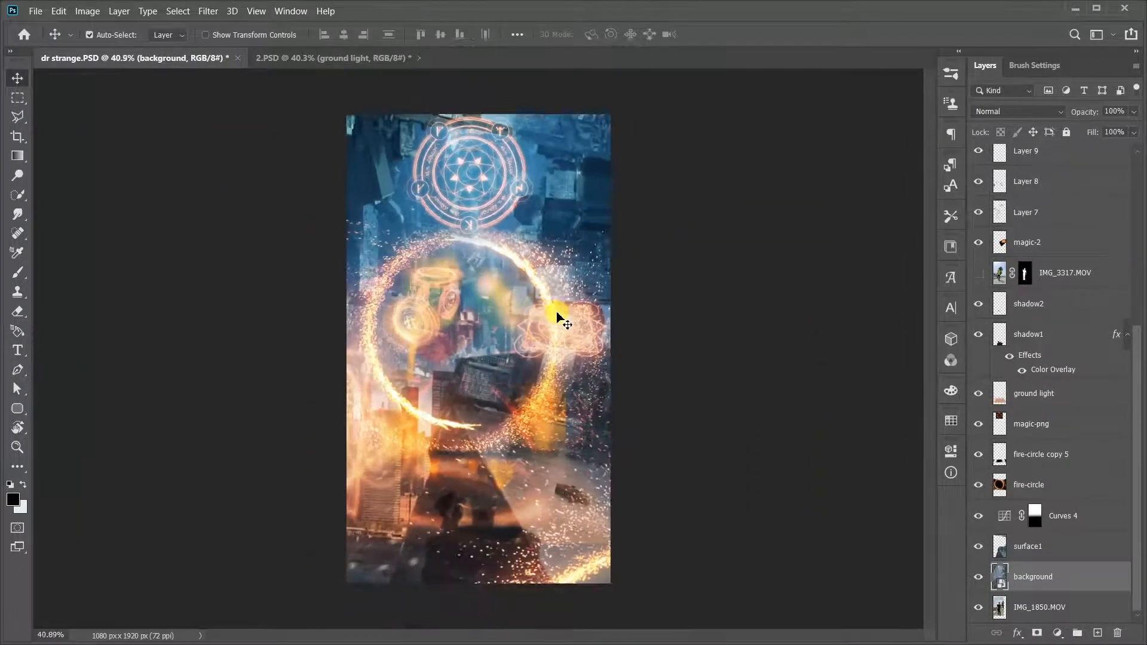
Show the IMG_3317.MOV cut-out layer again and compare the picture with Curves 6 off and on, leaving it on.
{"action": "left_click", "coordinate": [979, 272]}
{"action": "scroll", "coordinate": [982, 214], "scroll_direction": "up", "scroll_amount": 5}
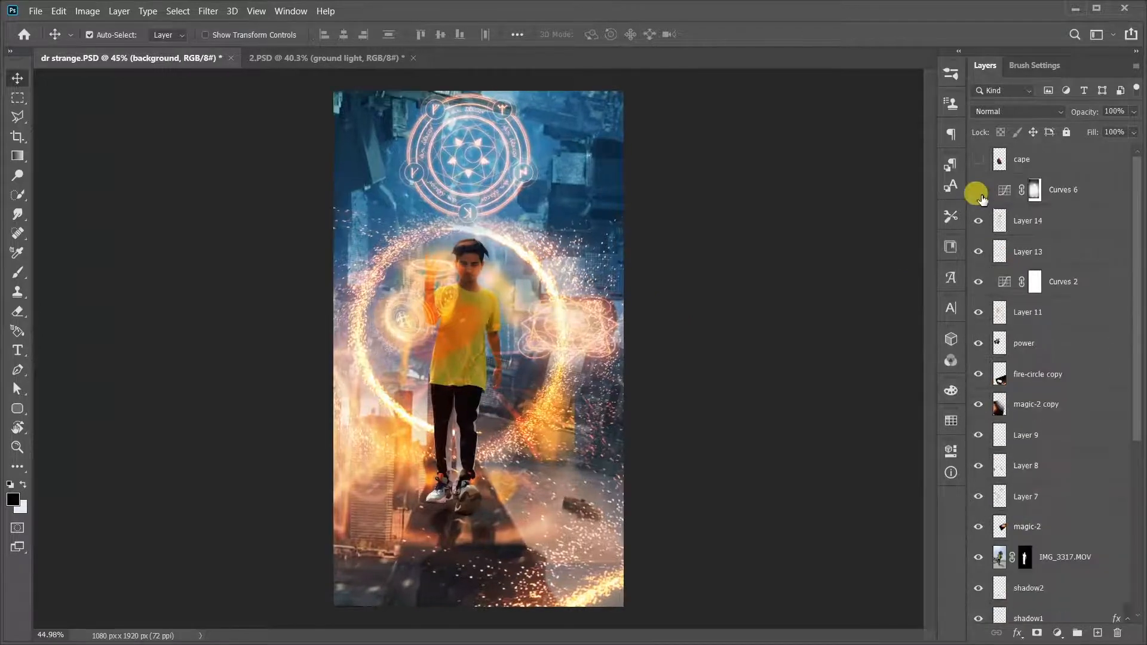
{"action": "left_click", "coordinate": [983, 190]}
{"action": "left_click", "coordinate": [1053, 191]}
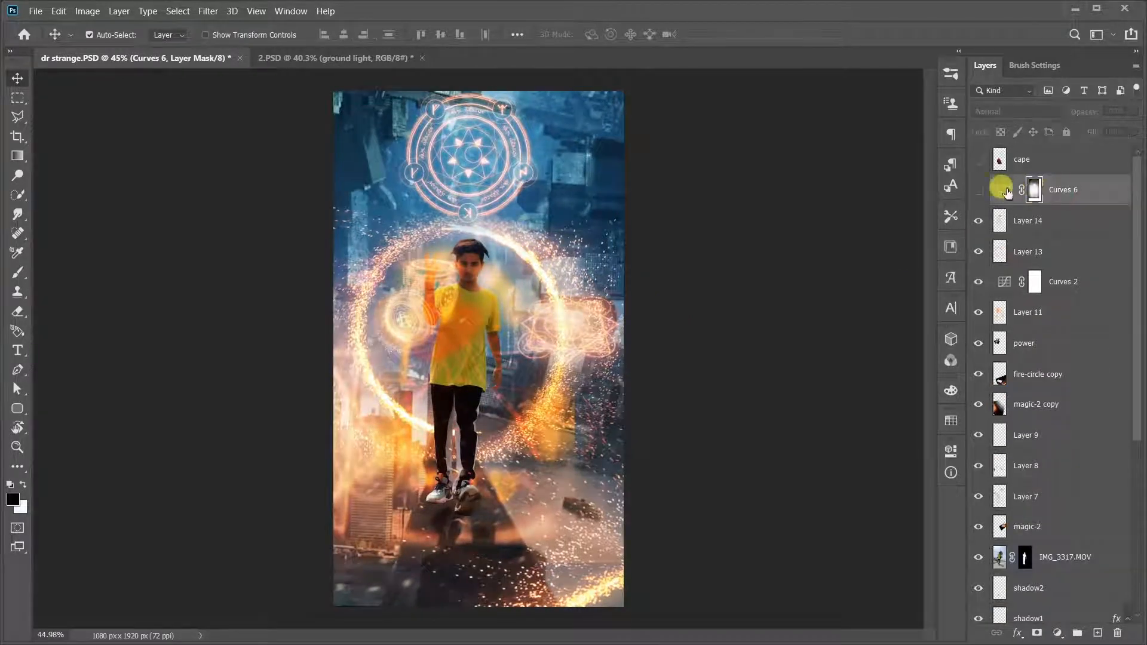
{"action": "left_click", "coordinate": [980, 190]}
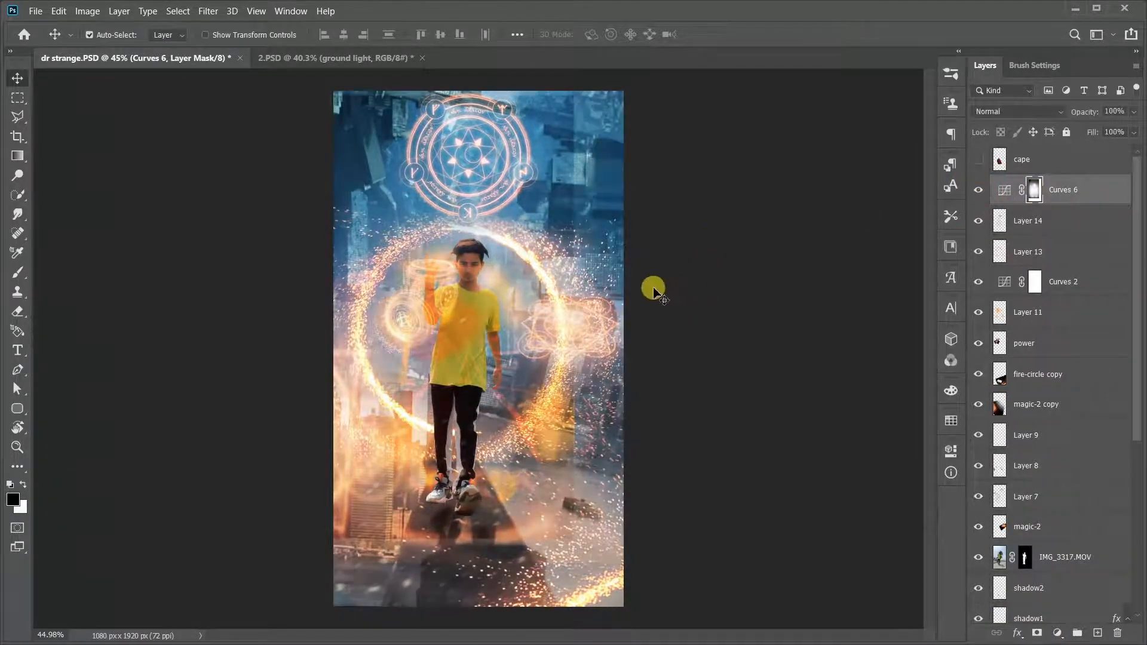
Delete Layer 11, the orange Overlay glow covering the man's shirt.
{"action": "left_click", "coordinate": [466, 325]}
{"action": "scroll", "coordinate": [469, 332], "scroll_direction": "up", "scroll_amount": 8}
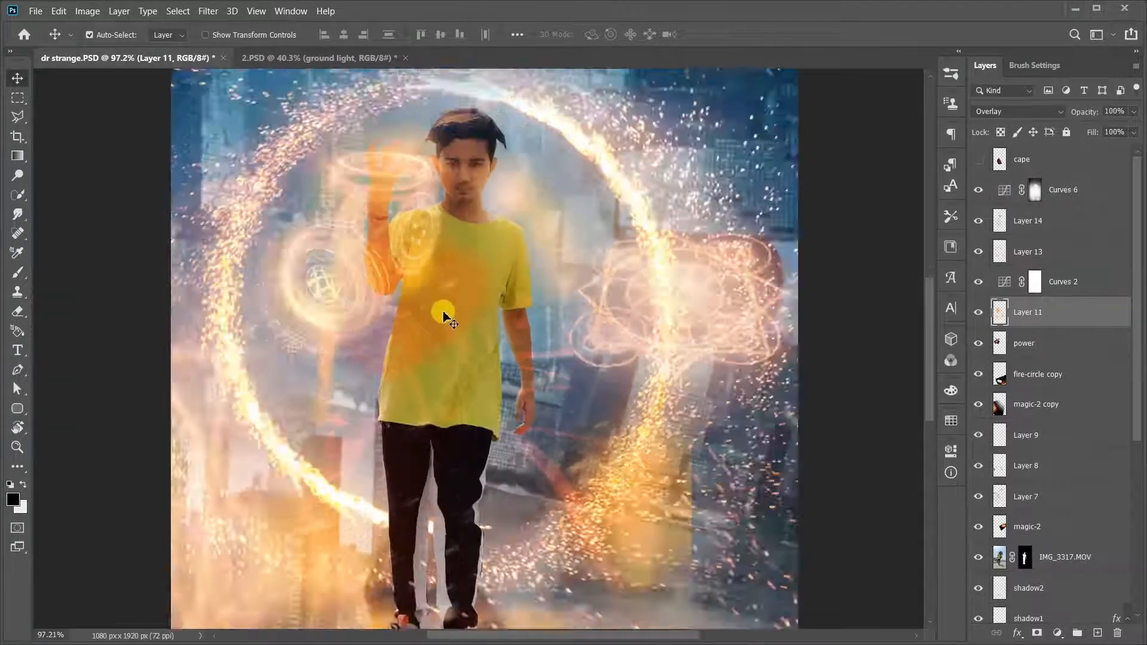
{"action": "scroll", "coordinate": [429, 297], "scroll_direction": "up", "scroll_amount": 3}
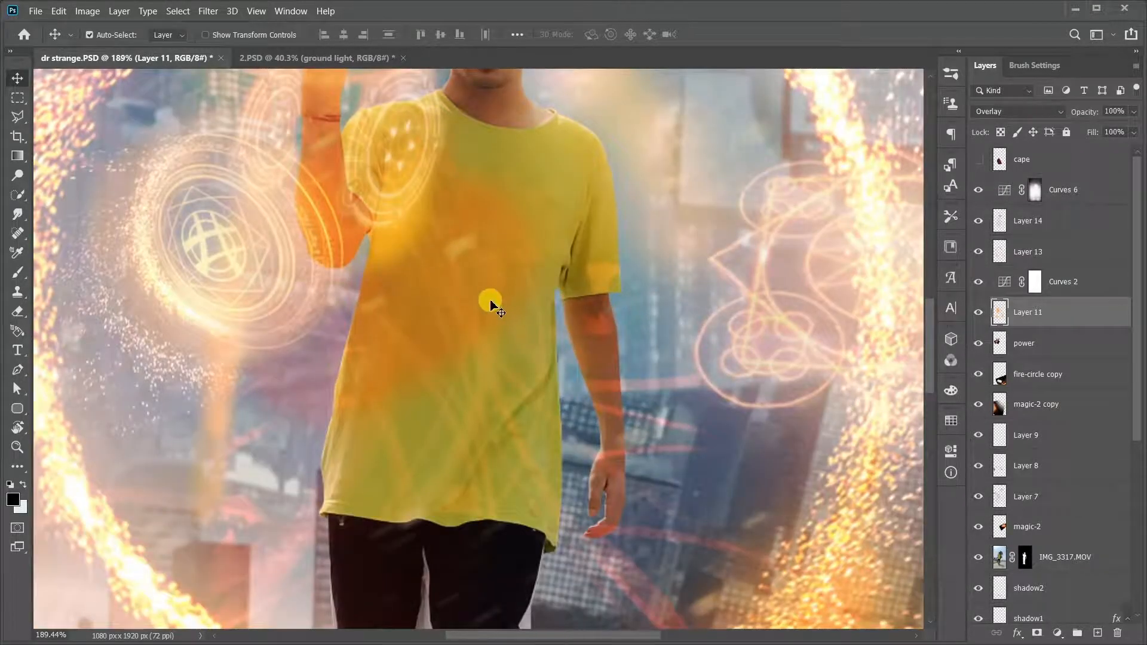
{"action": "scroll", "coordinate": [491, 308], "scroll_direction": "down", "scroll_amount": 5}
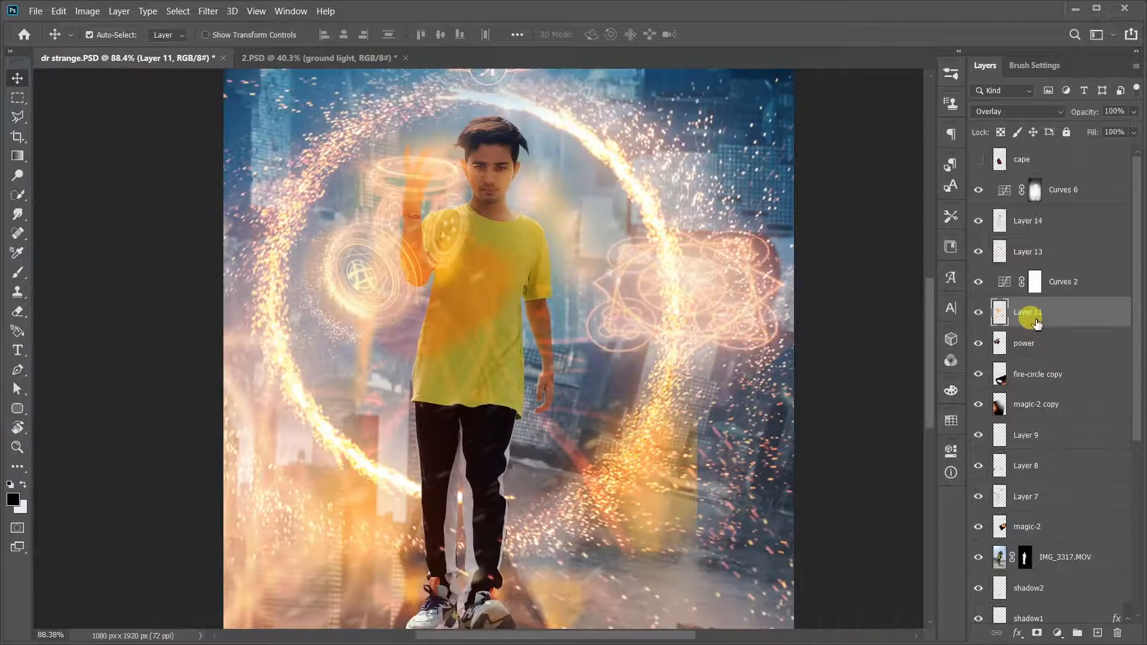
{"action": "scroll", "coordinate": [657, 414], "scroll_direction": "down", "scroll_amount": 3}
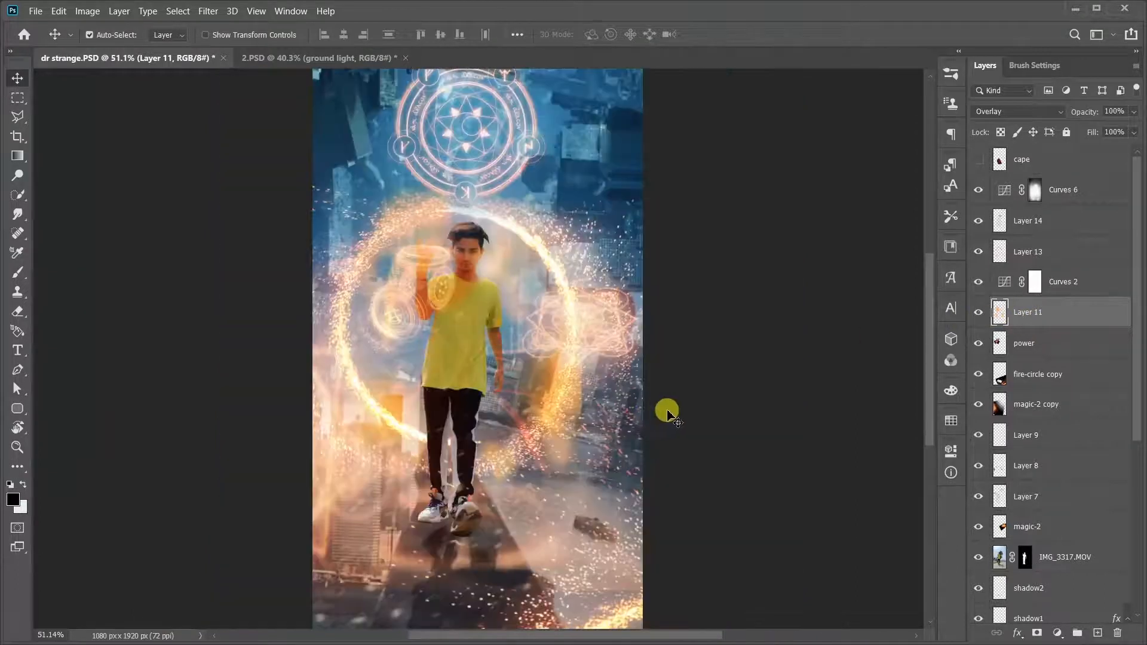
{"action": "key", "text": "Delete"}
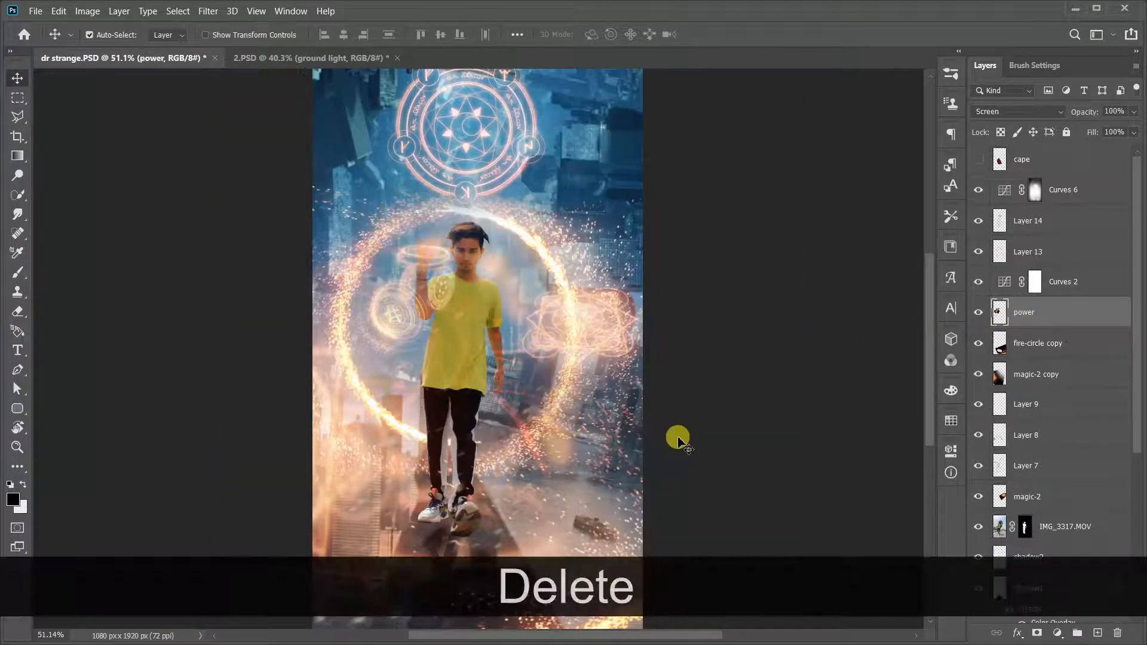
Hide the fire-circle copy layer and enlarge the ground light layer to about 131% with Free Transform, reaching the picture's lower edge.
{"action": "scroll", "coordinate": [679, 445], "scroll_direction": "down", "scroll_amount": 1}
{"action": "left_click", "coordinate": [417, 557]}
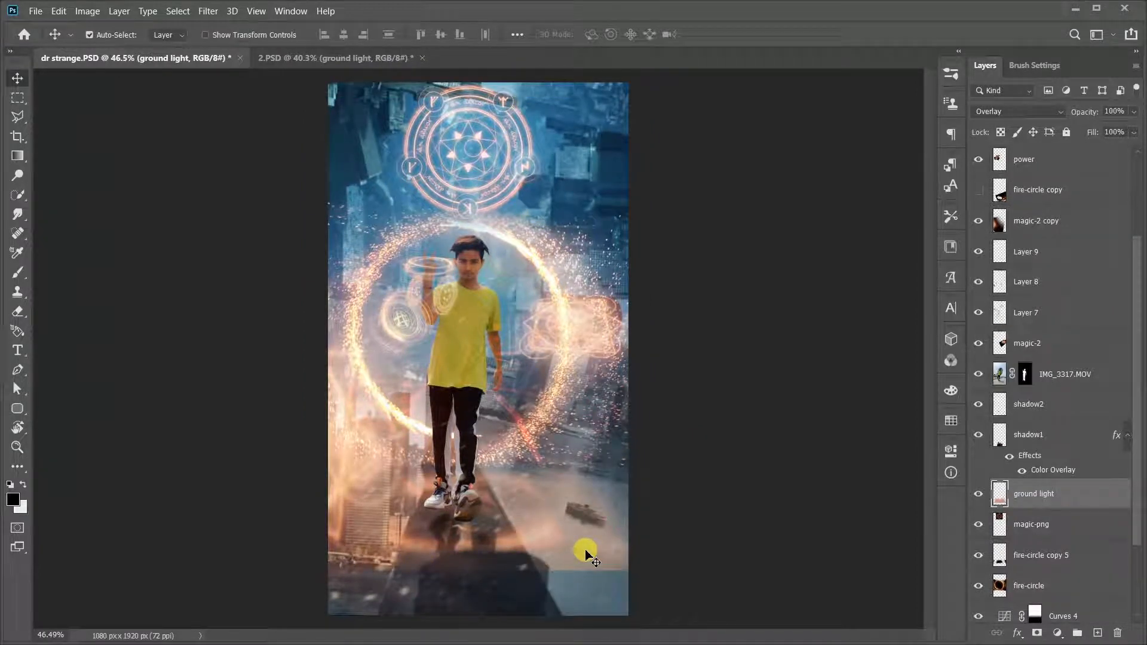
{"action": "key", "text": "ctrl+t"}
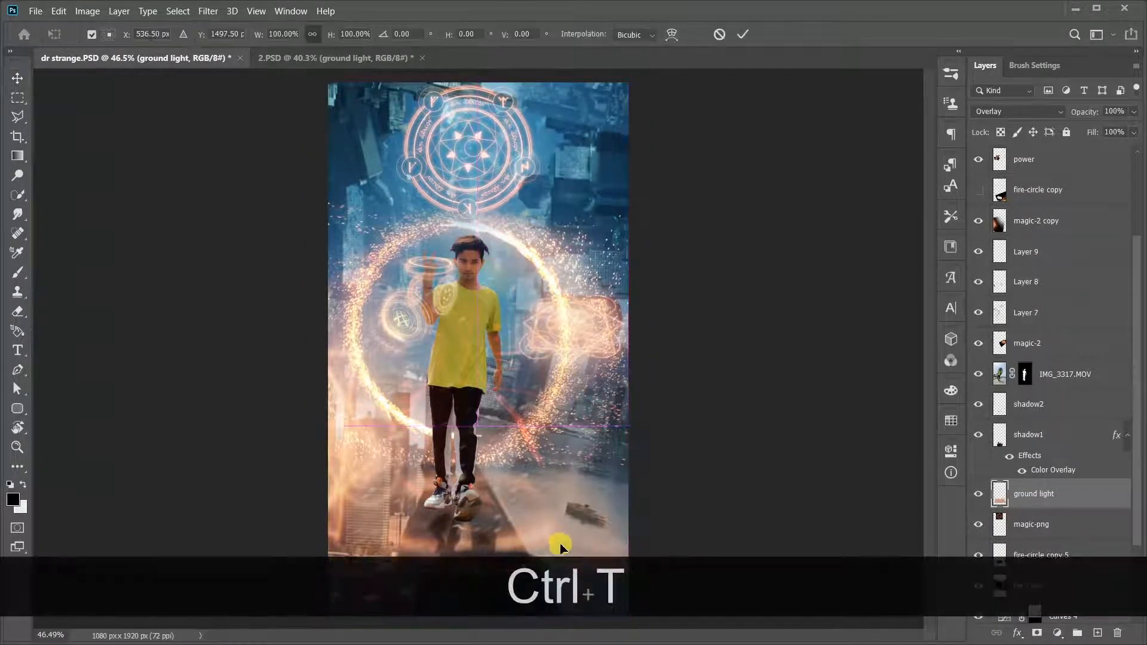
{"action": "scroll", "coordinate": [503, 504], "scroll_direction": "up", "scroll_amount": 1}
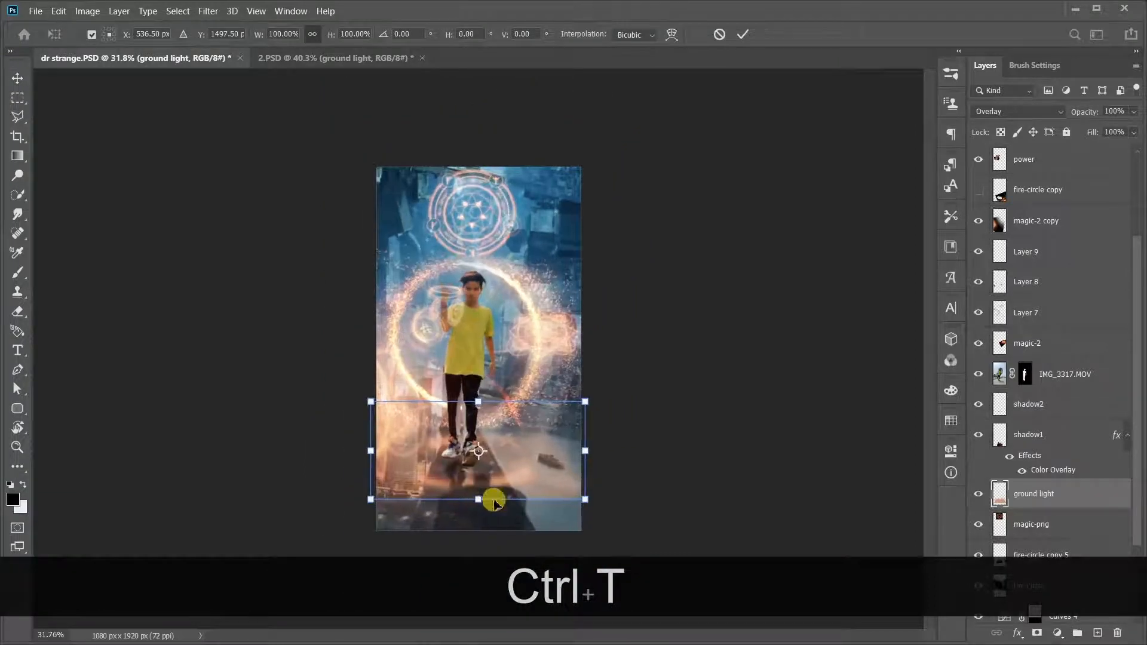
{"action": "left_click_drag", "start_coordinate": [494, 502], "coordinate": [493, 530]}
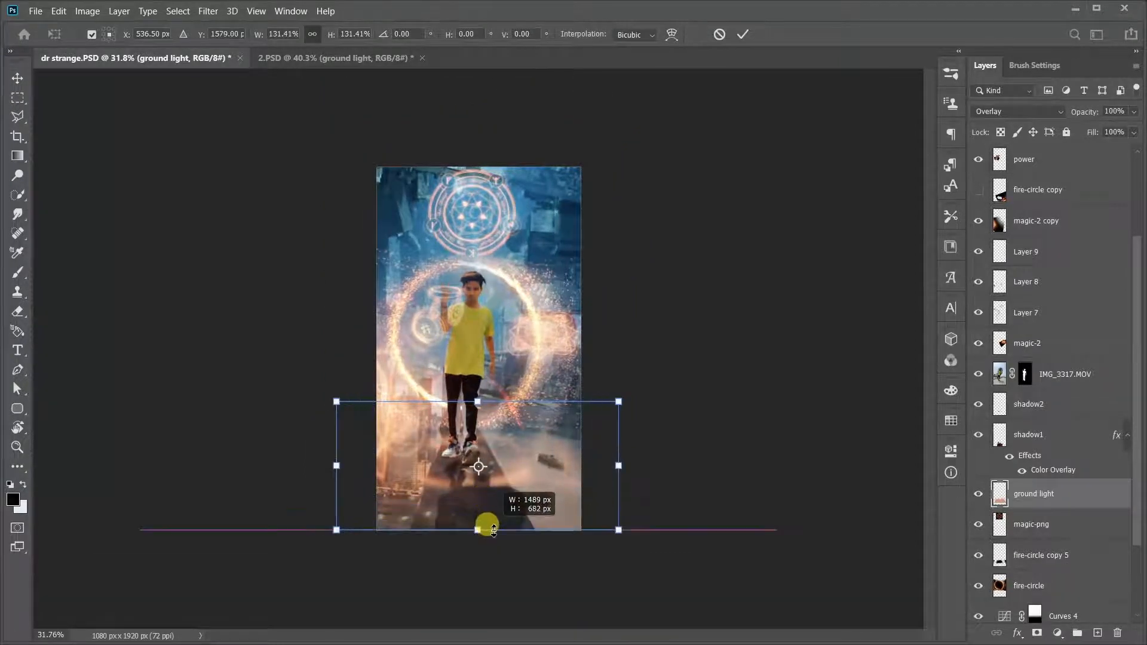
{"action": "double_click", "coordinate": [500, 482]}
{"action": "scroll", "coordinate": [520, 554], "scroll_direction": "up", "scroll_amount": 5}
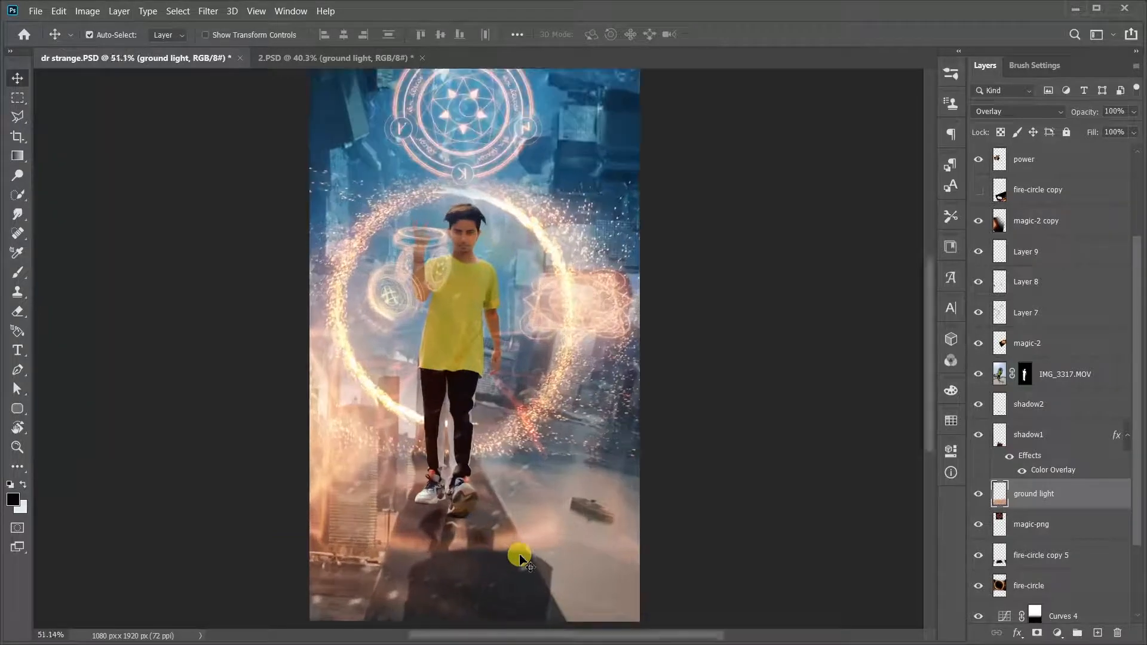
{"action": "scroll", "coordinate": [519, 556], "scroll_direction": "down", "scroll_amount": 2}
{"action": "scroll", "coordinate": [521, 554], "scroll_direction": "up", "scroll_amount": 1}
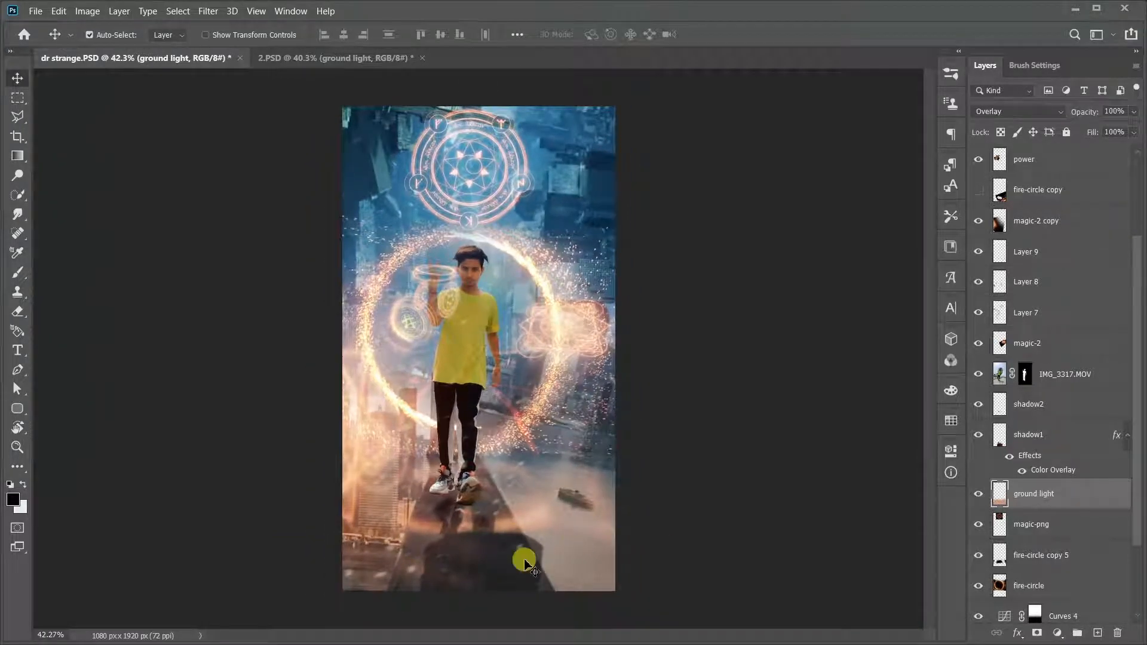
Compare the picture with magic-png, shadow1 and surface1 each turned off and on, leaving all three layers on.
{"action": "left_click", "coordinate": [979, 524]}
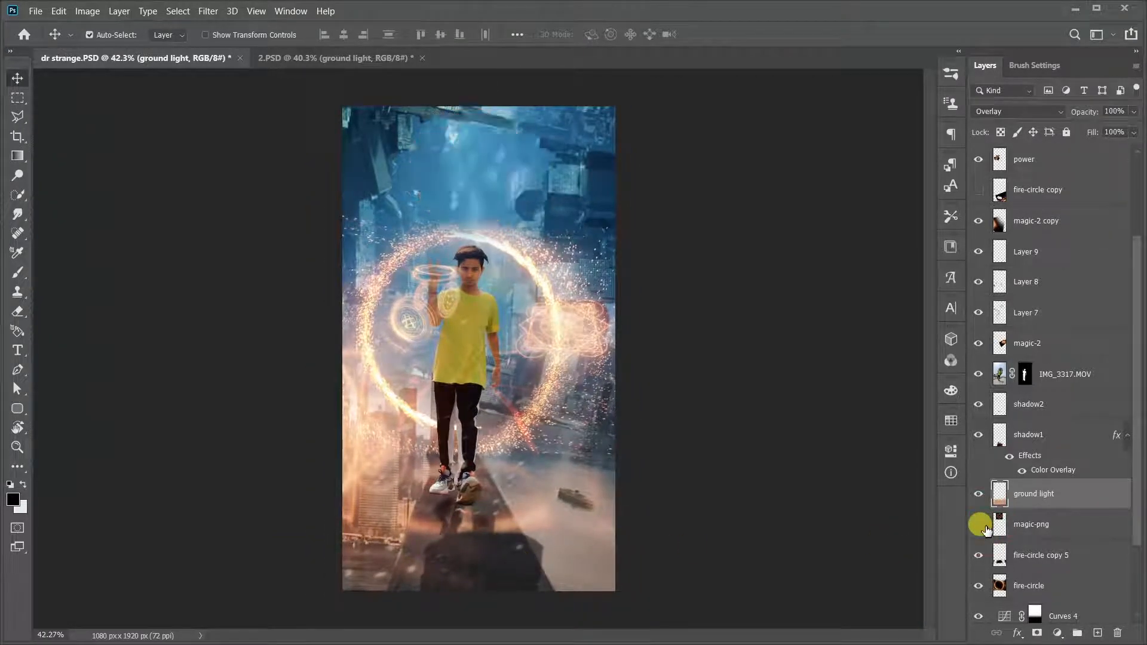
{"action": "left_click", "coordinate": [978, 524]}
{"action": "left_click", "coordinate": [980, 432]}
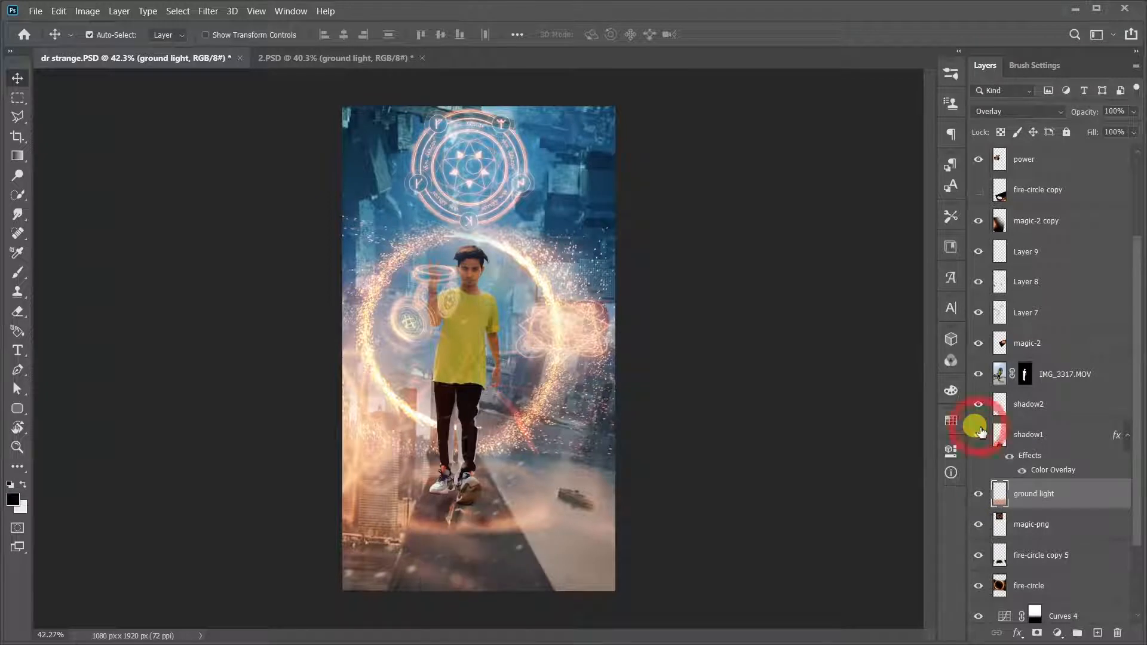
{"action": "left_click", "coordinate": [980, 432]}
{"action": "left_click", "coordinate": [979, 430]}
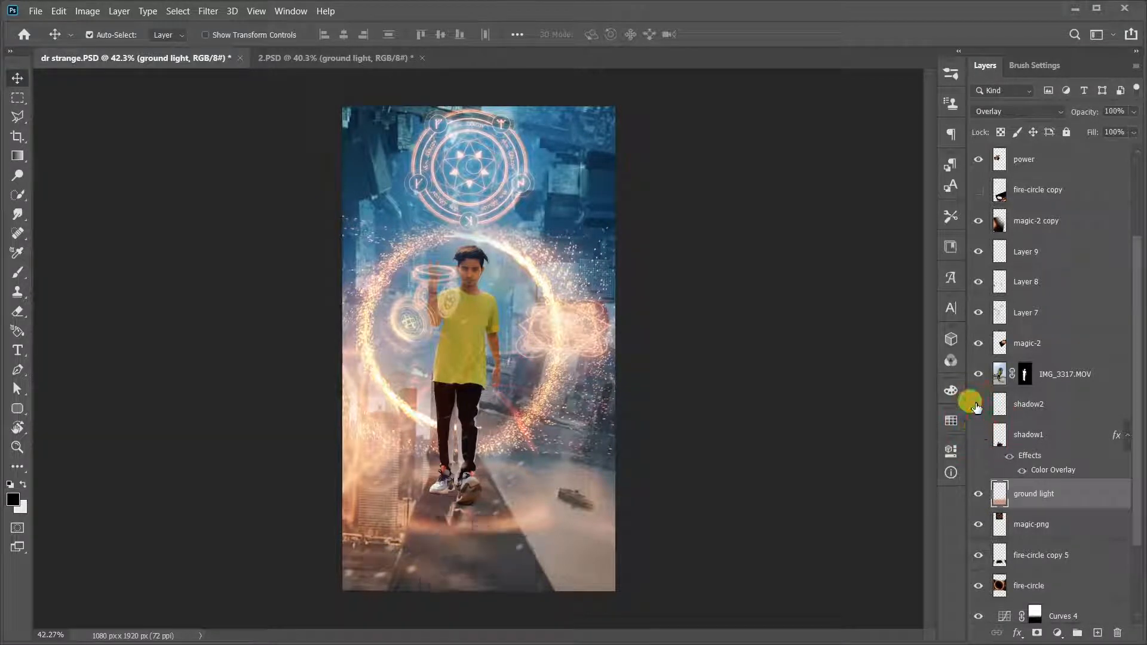
{"action": "left_click", "coordinate": [978, 433]}
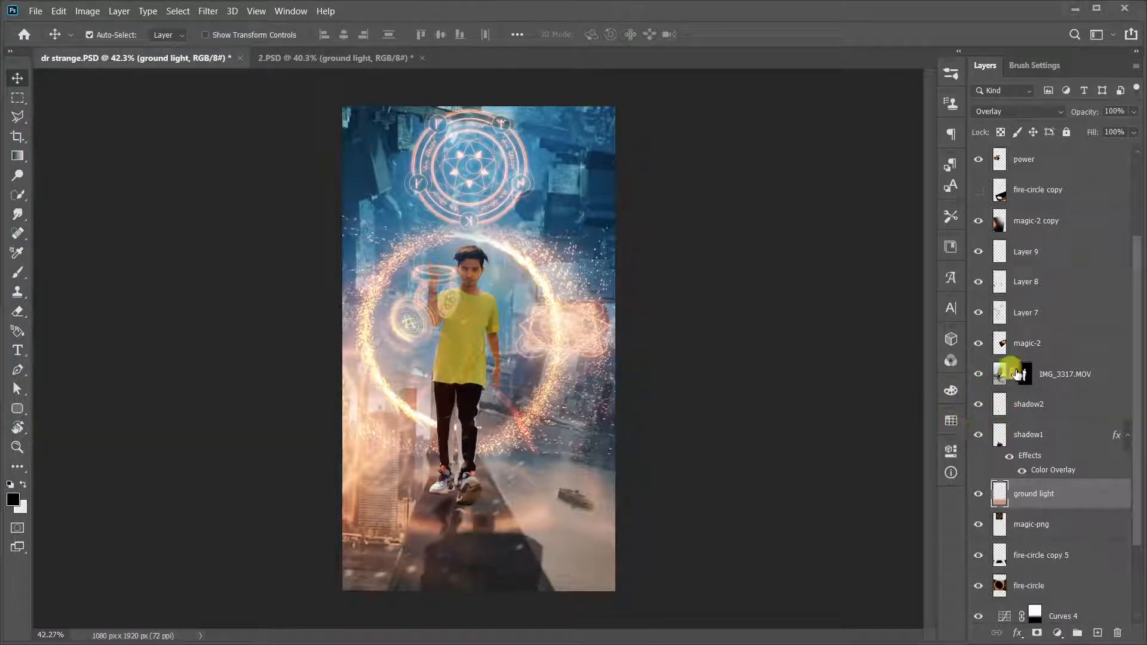
{"action": "left_click", "coordinate": [979, 283]}
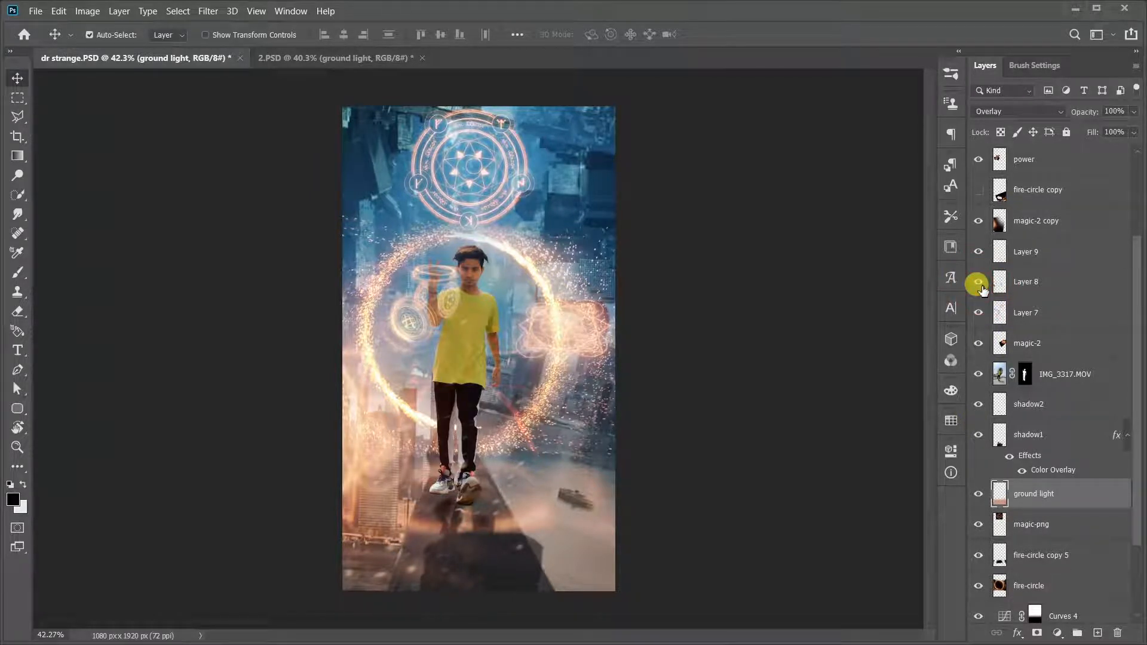
{"action": "left_click", "coordinate": [976, 530]}
{"action": "left_click", "coordinate": [977, 531]}
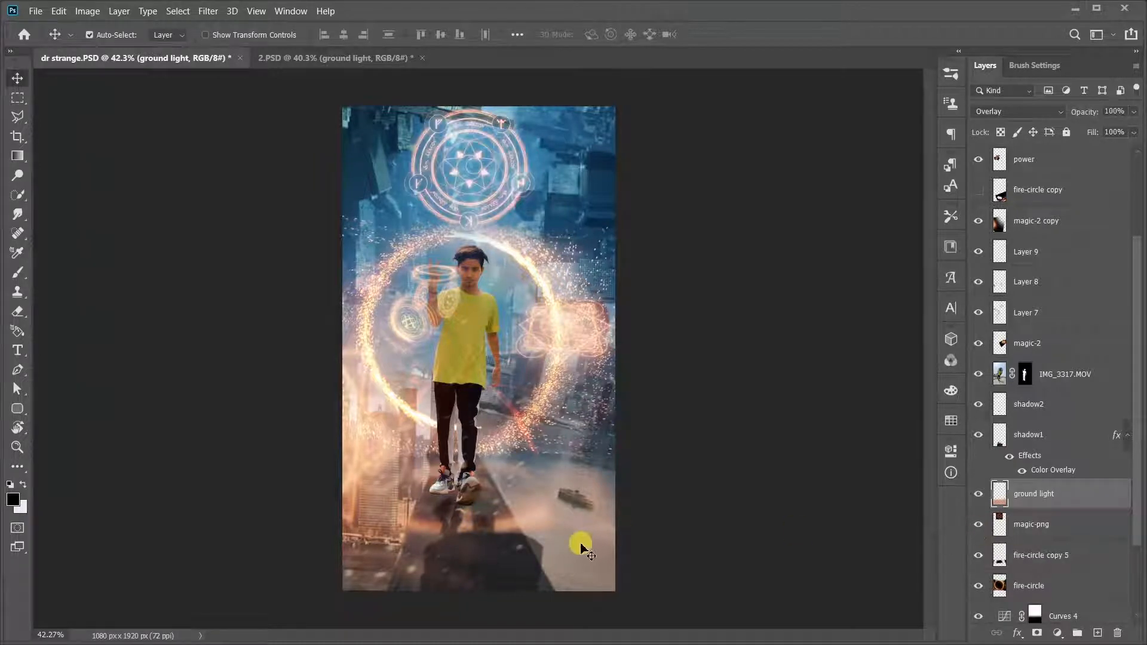
{"action": "scroll", "coordinate": [1031, 584], "scroll_direction": "down", "scroll_amount": 3}
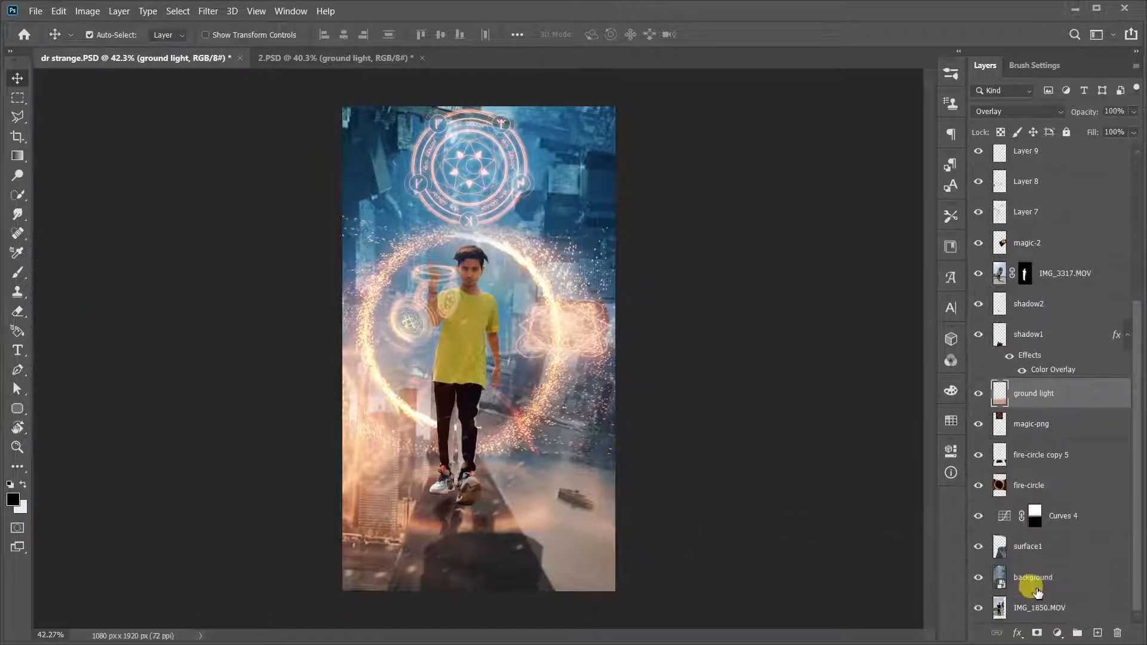
{"action": "left_click", "coordinate": [977, 546]}
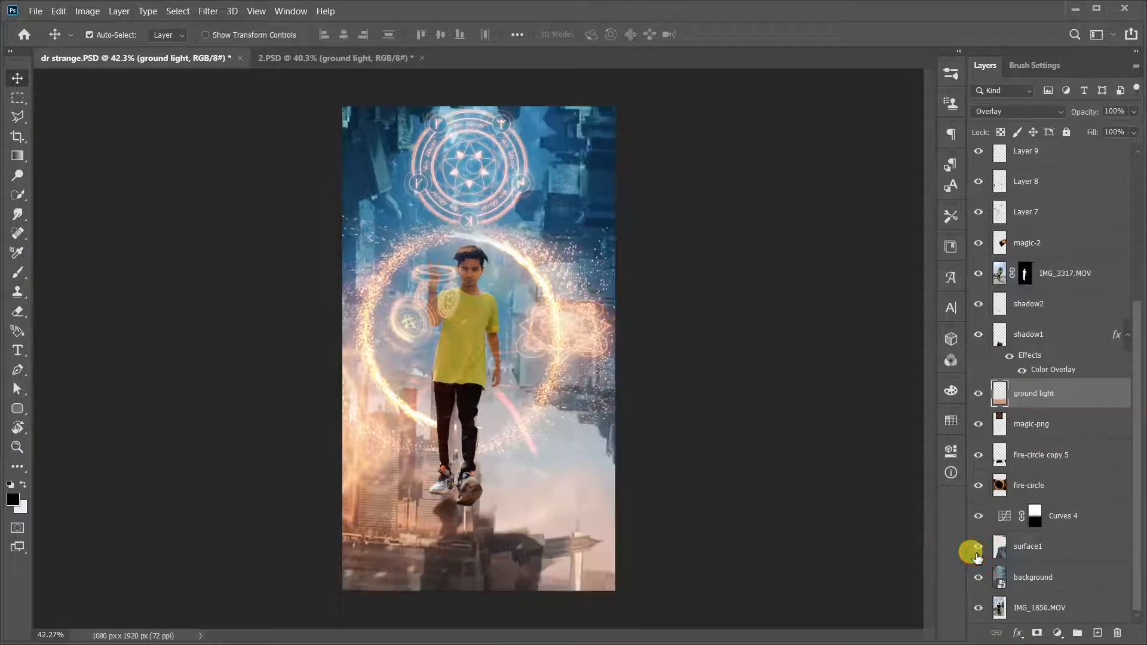
{"action": "left_click", "coordinate": [977, 546]}
Erase the surface1 layer's leftover area over the buildings beside the man's legs with the Eraser, and undo the last stroke.
{"action": "left_click", "coordinate": [1015, 550]}
{"action": "scroll", "coordinate": [396, 537], "scroll_direction": "up", "scroll_amount": 5}
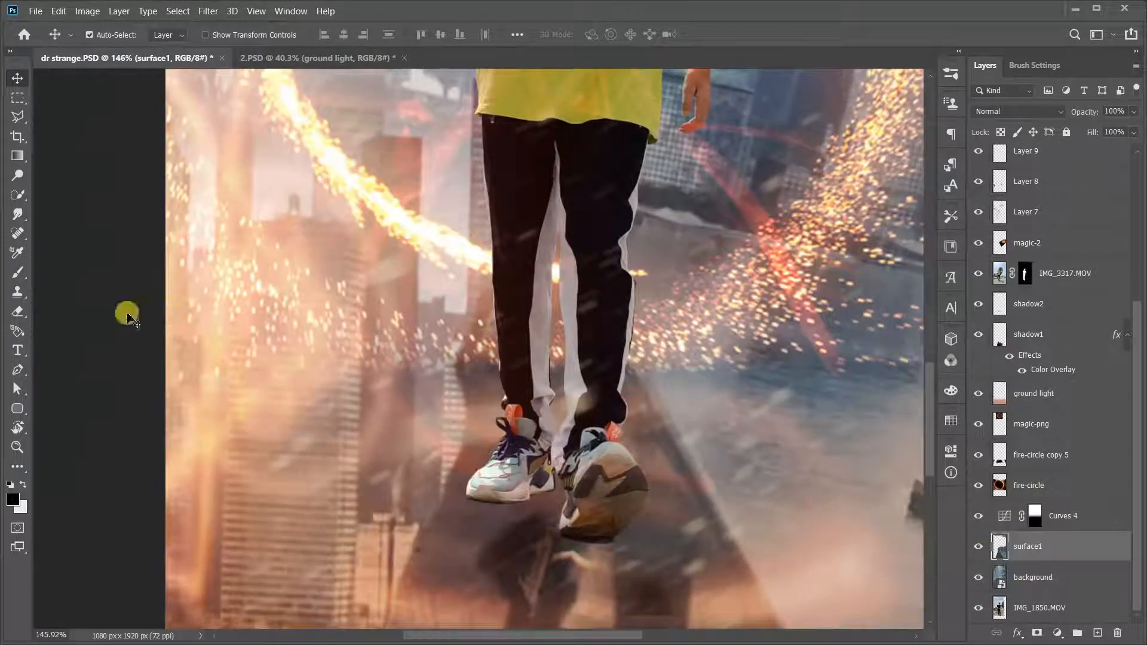
{"action": "left_click", "coordinate": [22, 313]}
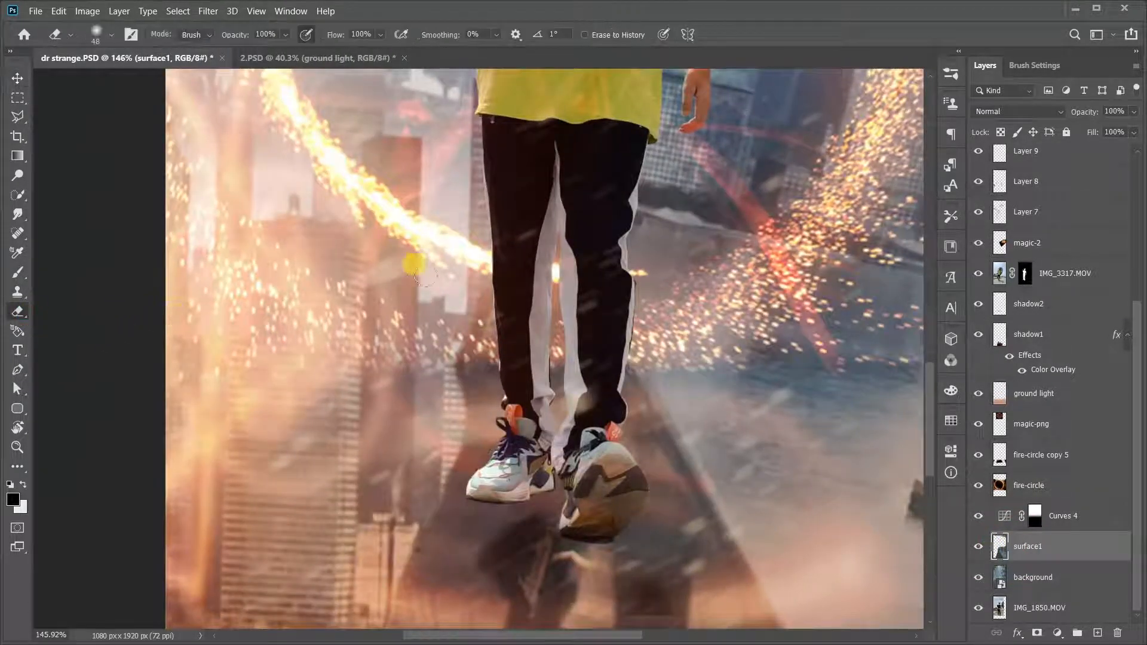
{"action": "right_click", "coordinate": [412, 265]}
{"action": "left_click", "coordinate": [550, 309]}
{"action": "left_click", "coordinate": [402, 235]}
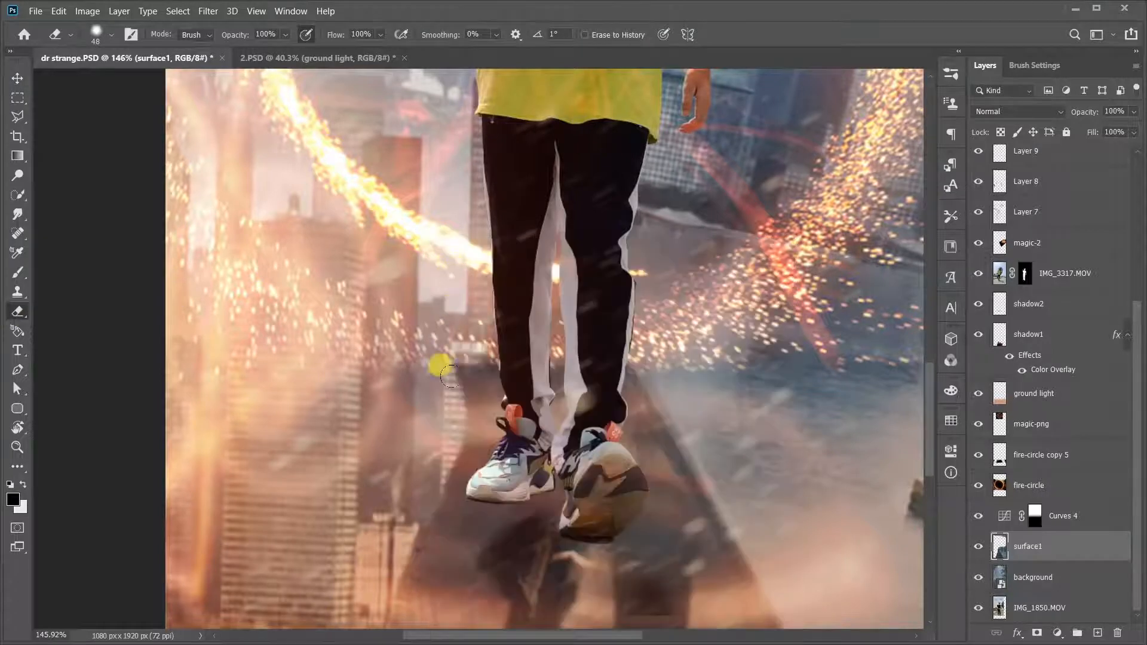
{"action": "scroll", "coordinate": [423, 384], "scroll_direction": "down", "scroll_amount": 5}
{"action": "key", "text": "ctrl+z"}
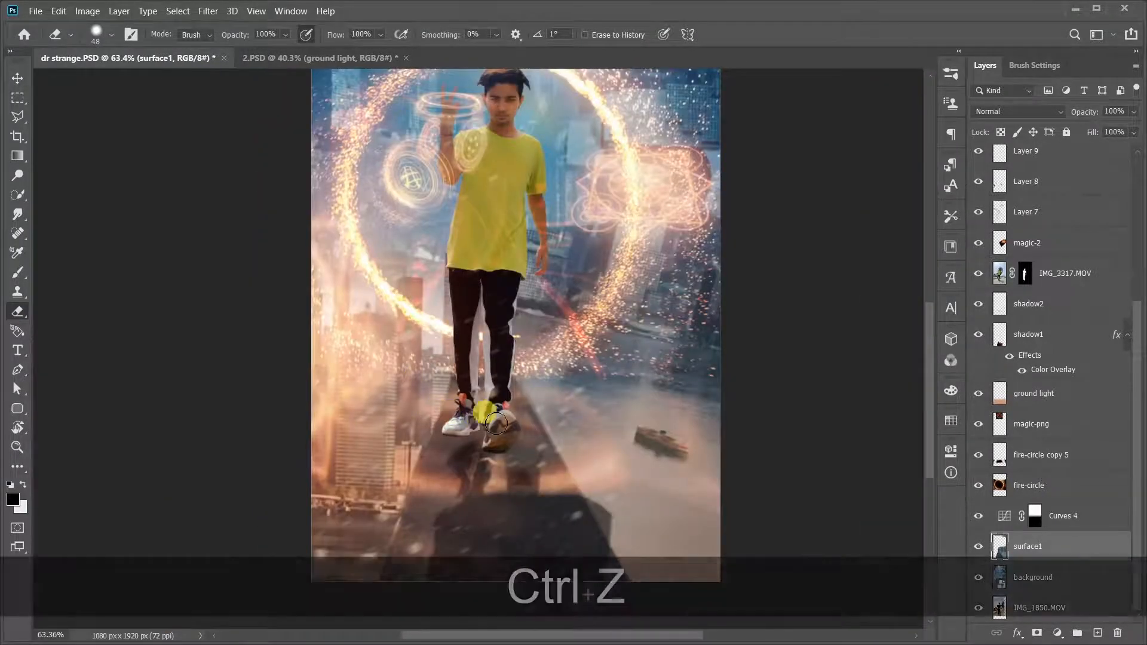
{"action": "scroll", "coordinate": [479, 441], "scroll_direction": "up", "scroll_amount": 1}
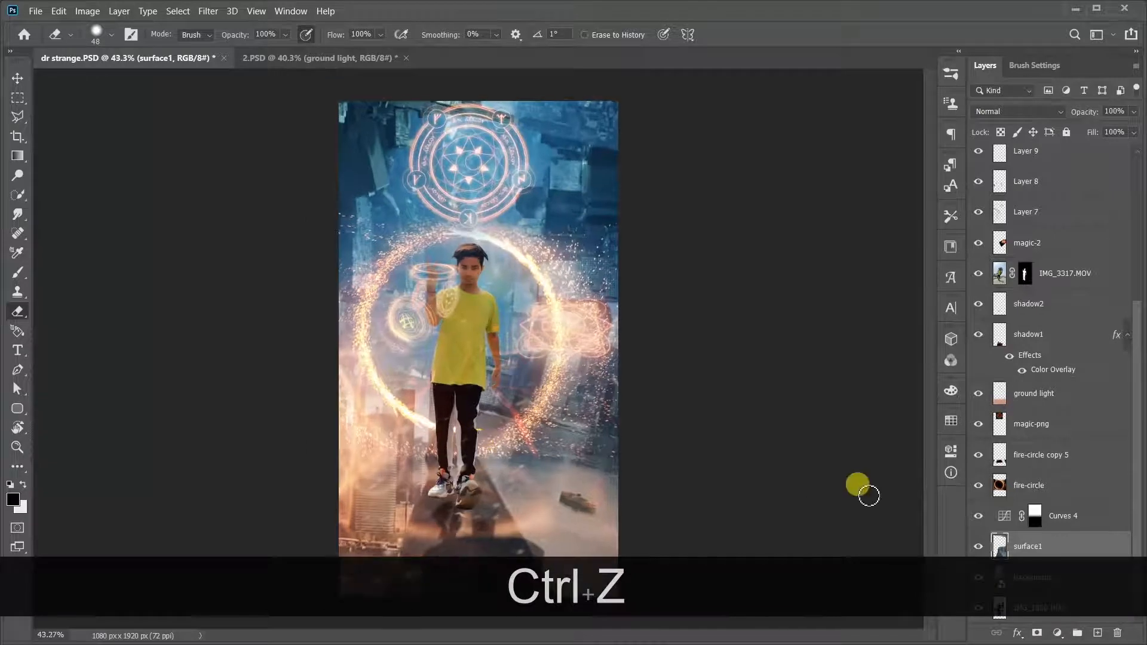
{"action": "left_click", "coordinate": [1054, 558]}
{"action": "scroll", "coordinate": [379, 482], "scroll_direction": "up", "scroll_amount": 12}
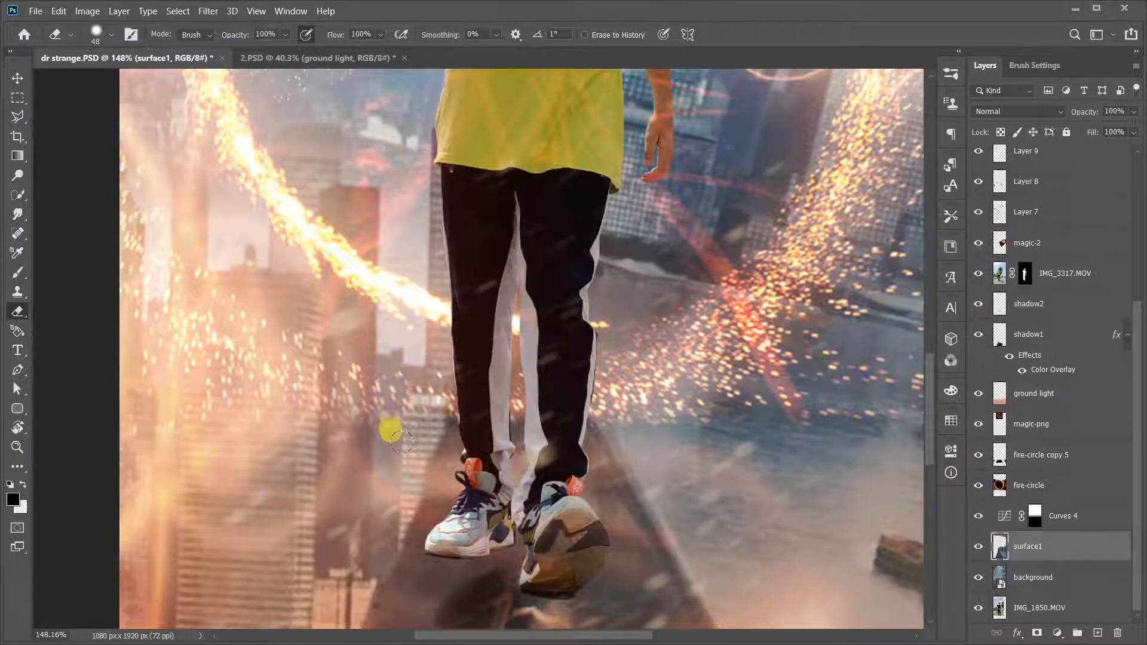
{"action": "scroll", "coordinate": [402, 402], "scroll_direction": "down", "scroll_amount": 8}
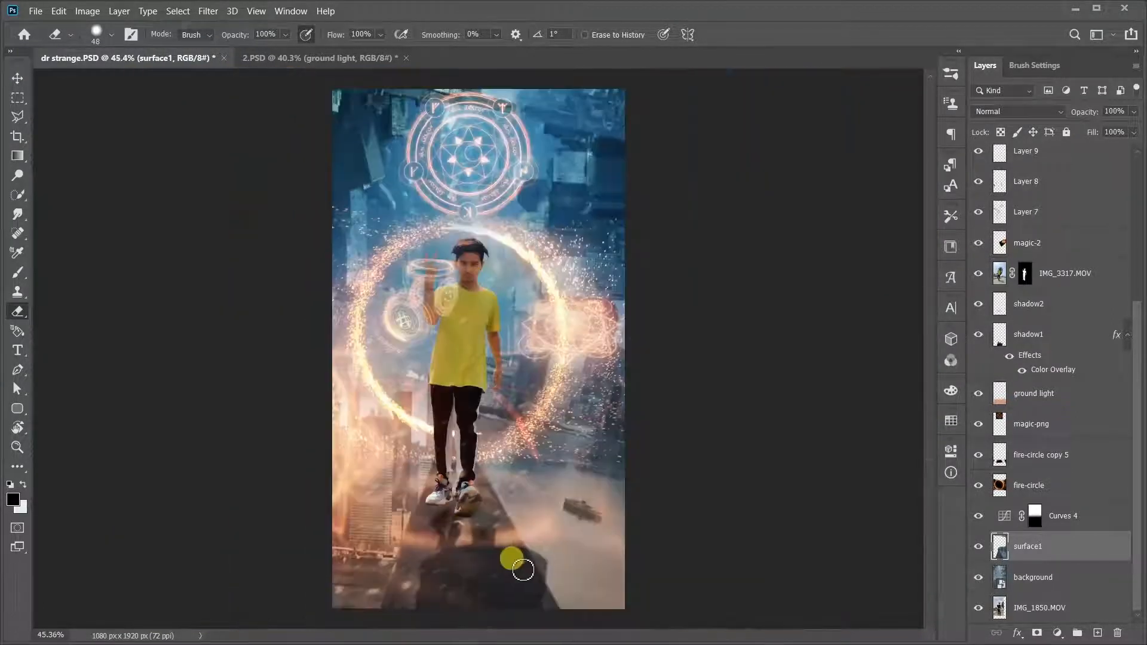
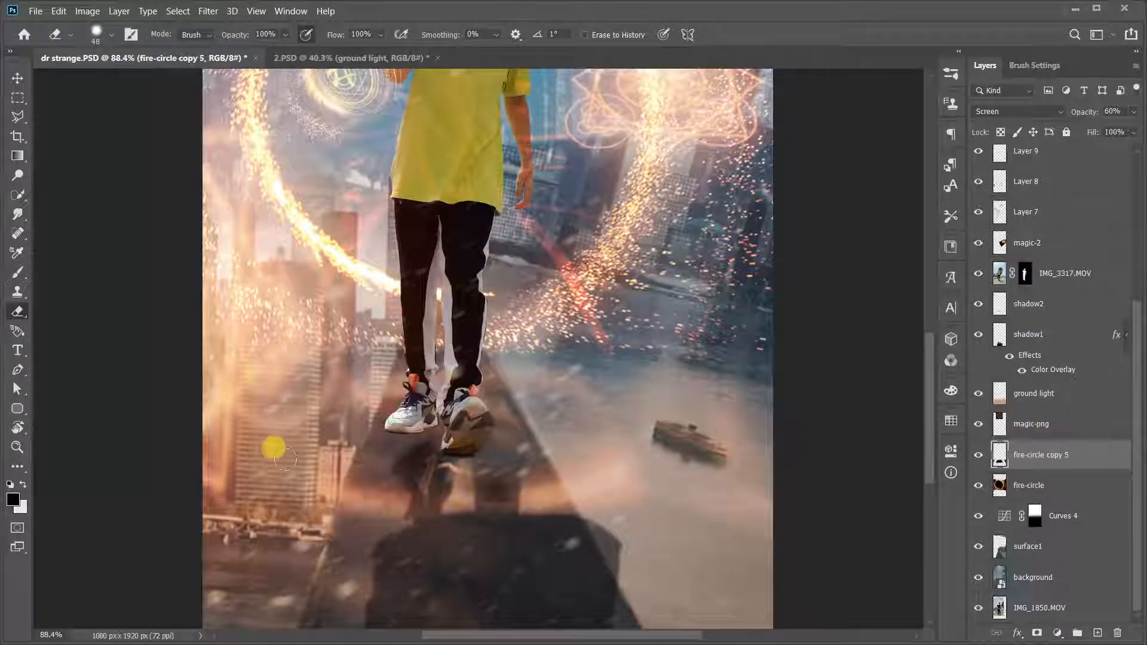
Examine the glow across the road at the man's feet with fire-circle copy 5 off and on, leaving it on.
{"action": "left_click_drag", "start_coordinate": [269, 443], "coordinate": [622, 476]}
{"action": "scroll", "coordinate": [495, 532], "scroll_direction": "down", "scroll_amount": 3}
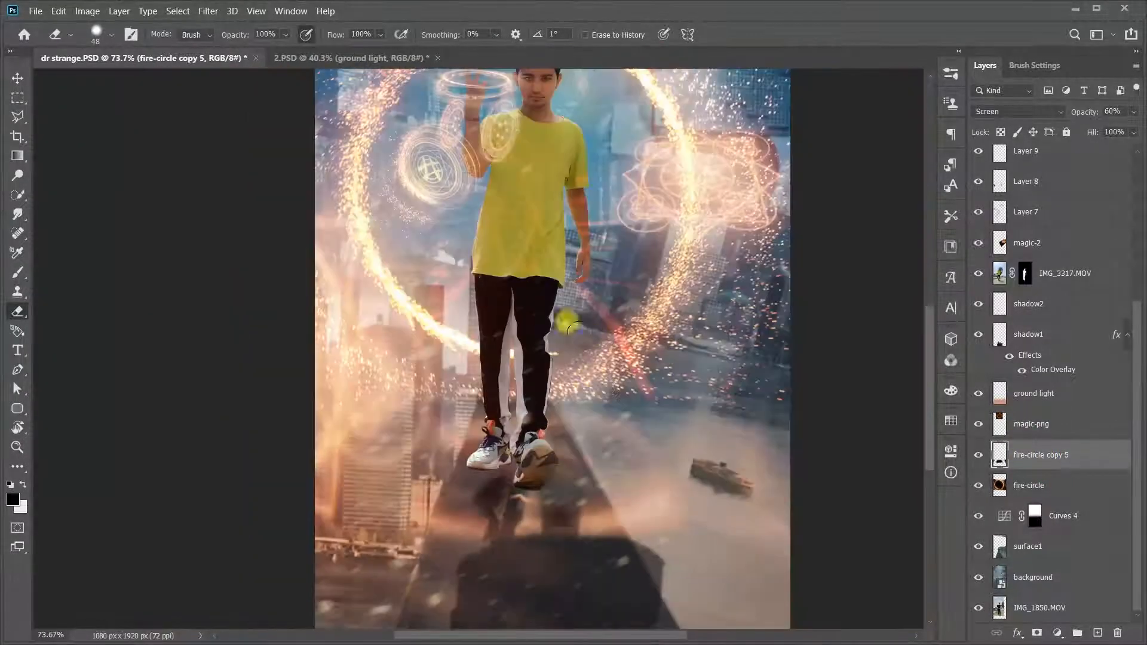
{"action": "scroll", "coordinate": [577, 528], "scroll_direction": "up", "scroll_amount": 2}
{"action": "scroll", "coordinate": [565, 517], "scroll_direction": "up", "scroll_amount": 1}
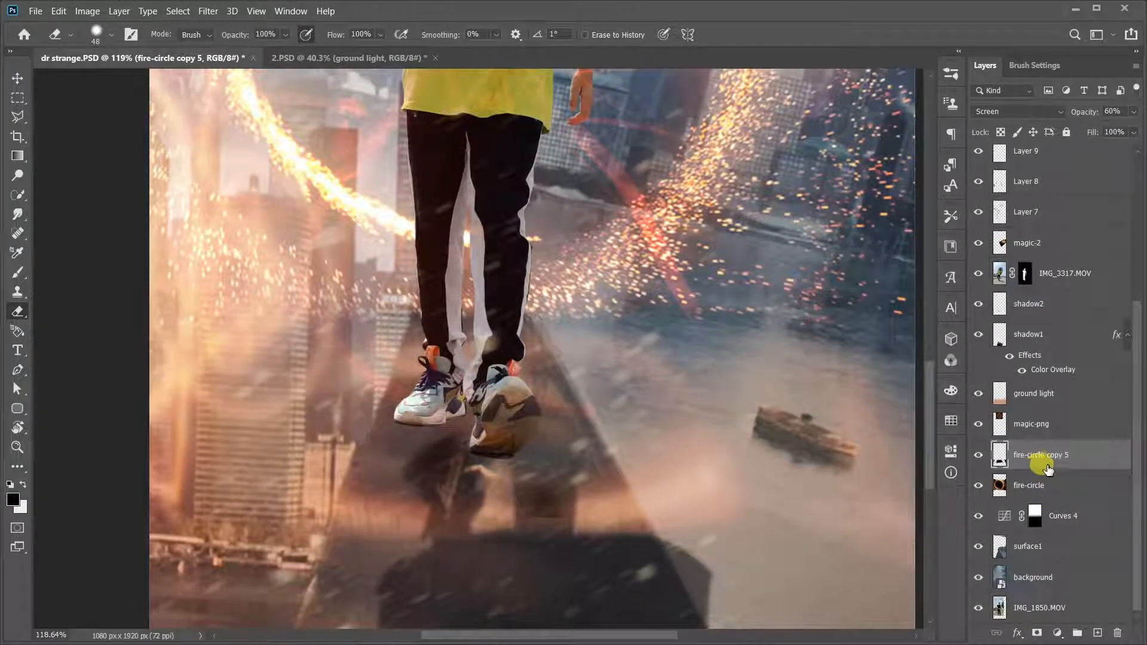
{"action": "left_click", "coordinate": [978, 455]}
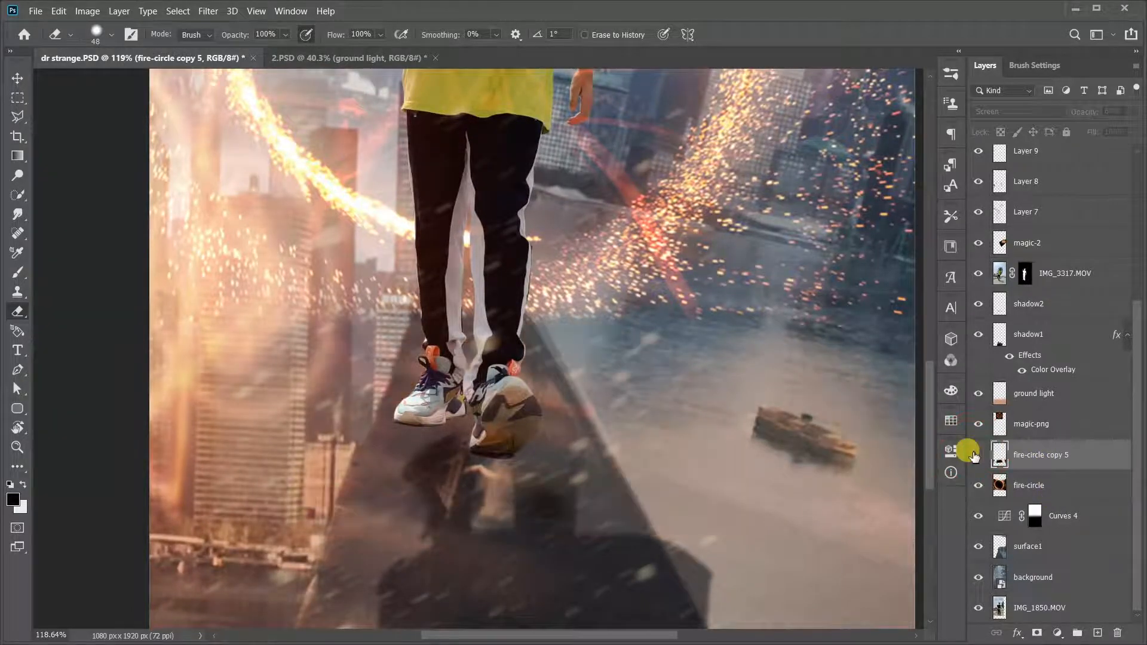
{"action": "left_click", "coordinate": [978, 455]}
{"action": "scroll", "coordinate": [572, 399], "scroll_direction": "up", "scroll_amount": 2}
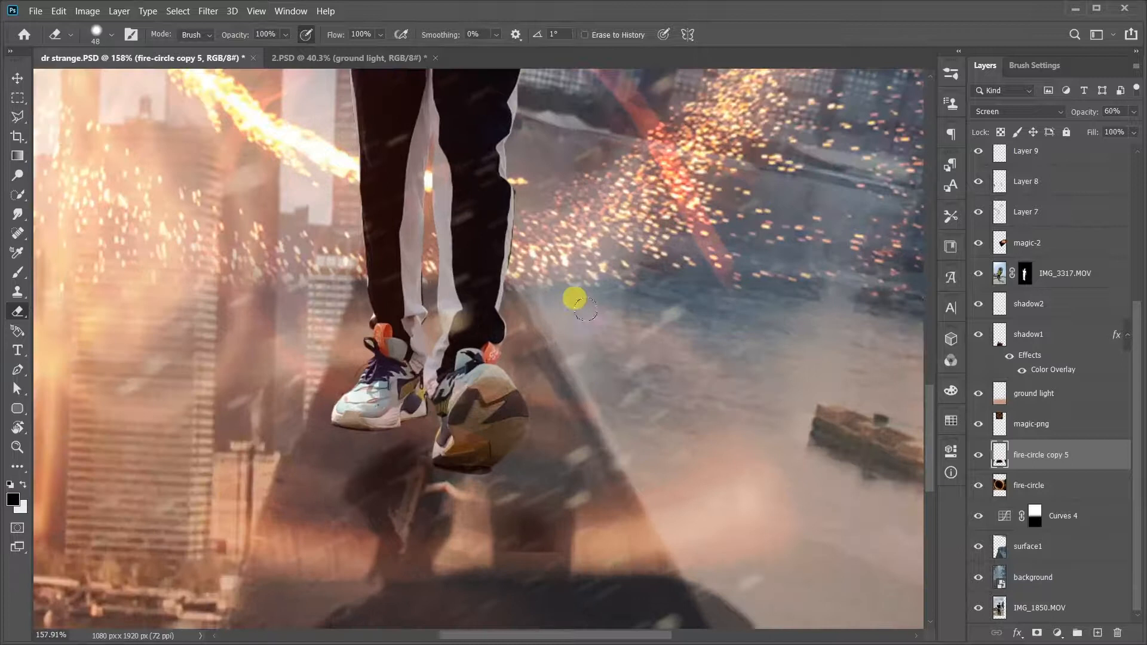
{"action": "scroll", "coordinate": [604, 389], "scroll_direction": "down", "scroll_amount": 2}
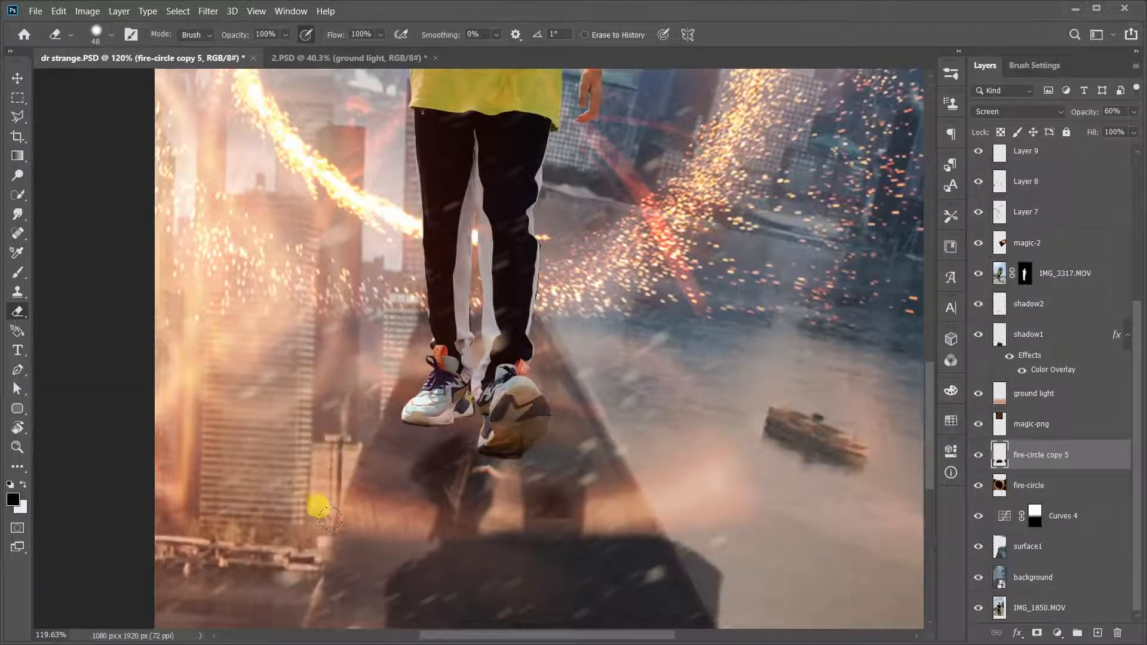
{"action": "scroll", "coordinate": [498, 400], "scroll_direction": "down", "scroll_amount": 2}
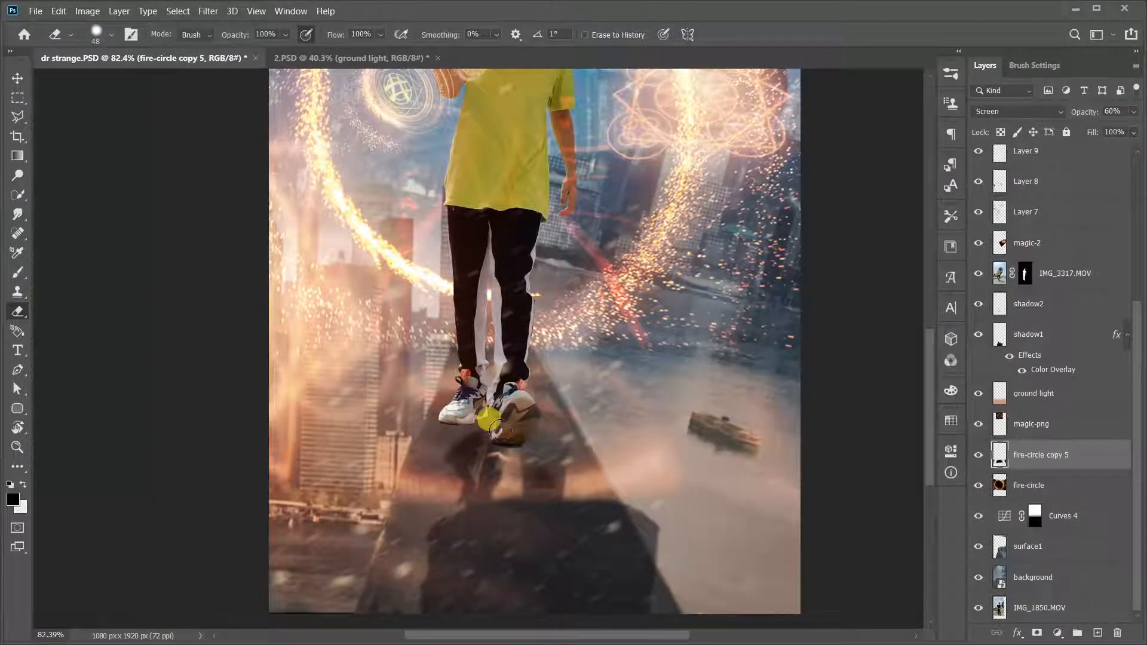
{"action": "scroll", "coordinate": [537, 430], "scroll_direction": "up", "scroll_amount": 1}
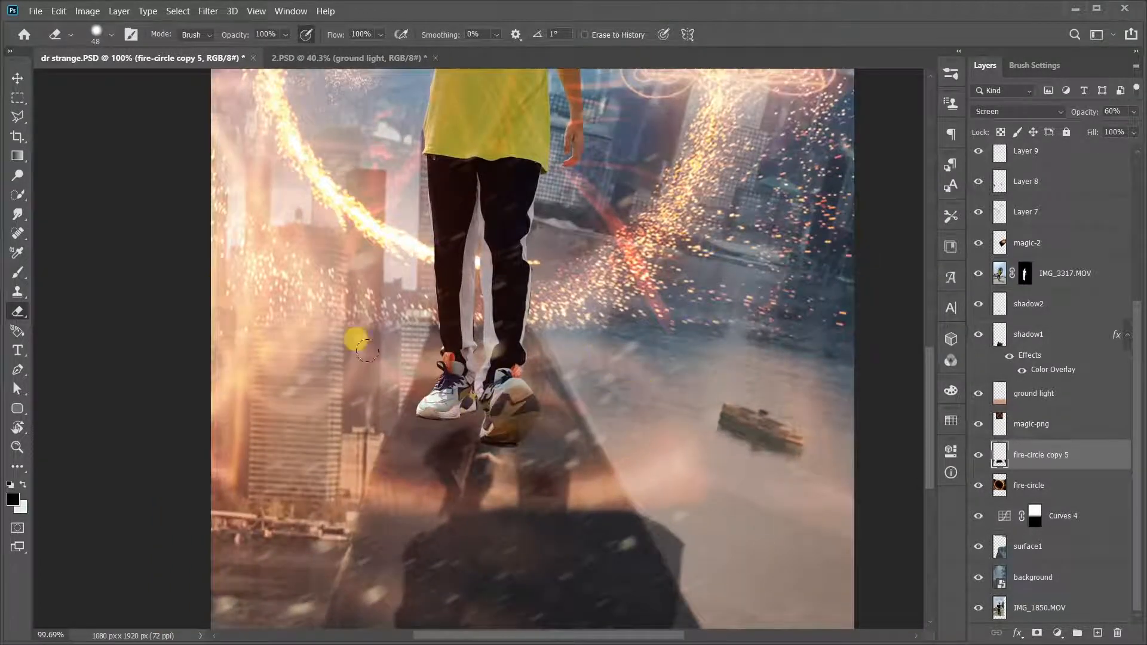
{"action": "scroll", "coordinate": [526, 508], "scroll_direction": "up", "scroll_amount": 1}
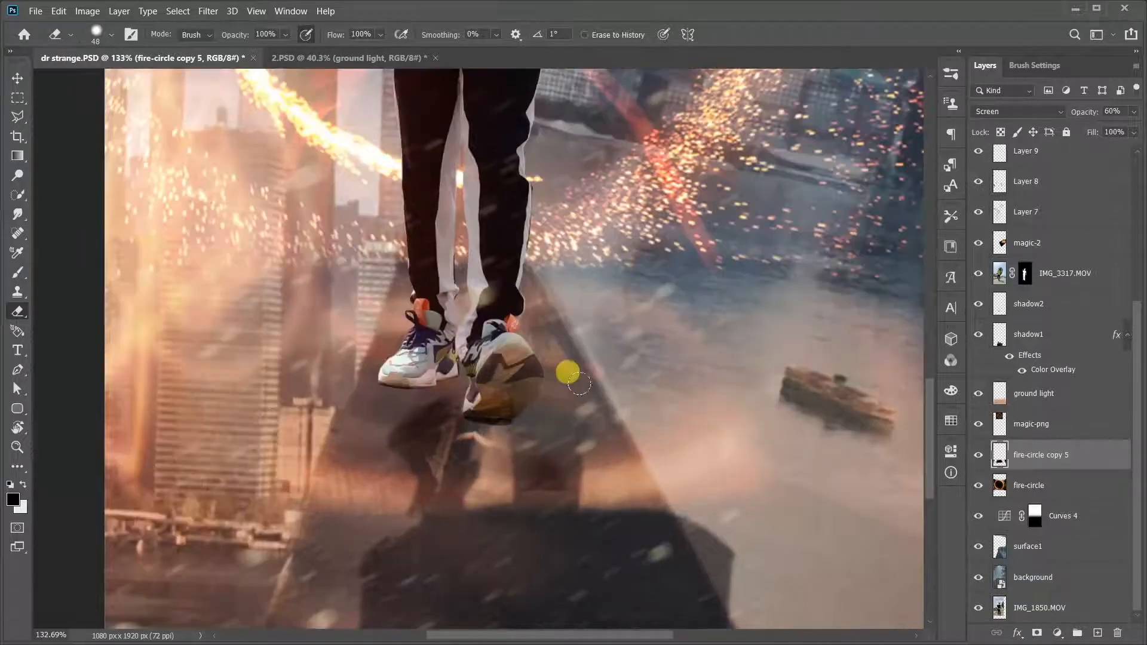
Erase the fire-circle copy 5 glow that spills over the water beyond the road's edge with the Eraser, undoing unwanted strokes.
{"action": "scroll", "coordinate": [573, 337], "scroll_direction": "down", "scroll_amount": 1}
{"action": "scroll", "coordinate": [574, 299], "scroll_direction": "up", "scroll_amount": 1}
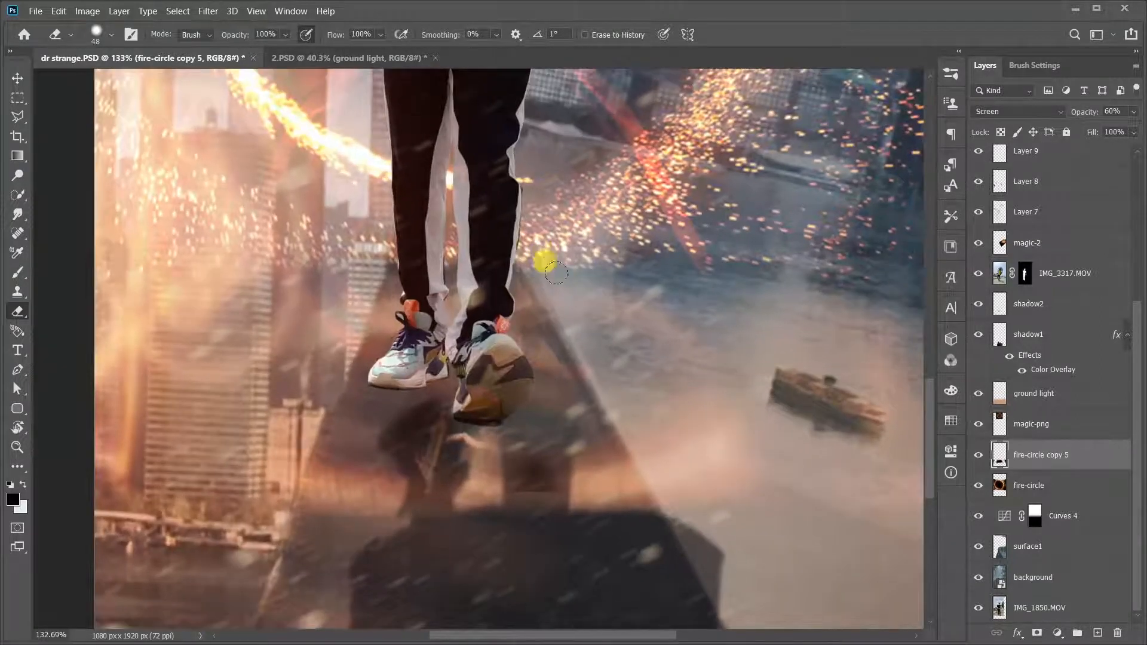
{"action": "left_click", "coordinate": [666, 410]}
{"action": "key", "text": "ctrl+z"}
{"action": "key", "text": "ctrl+z"}
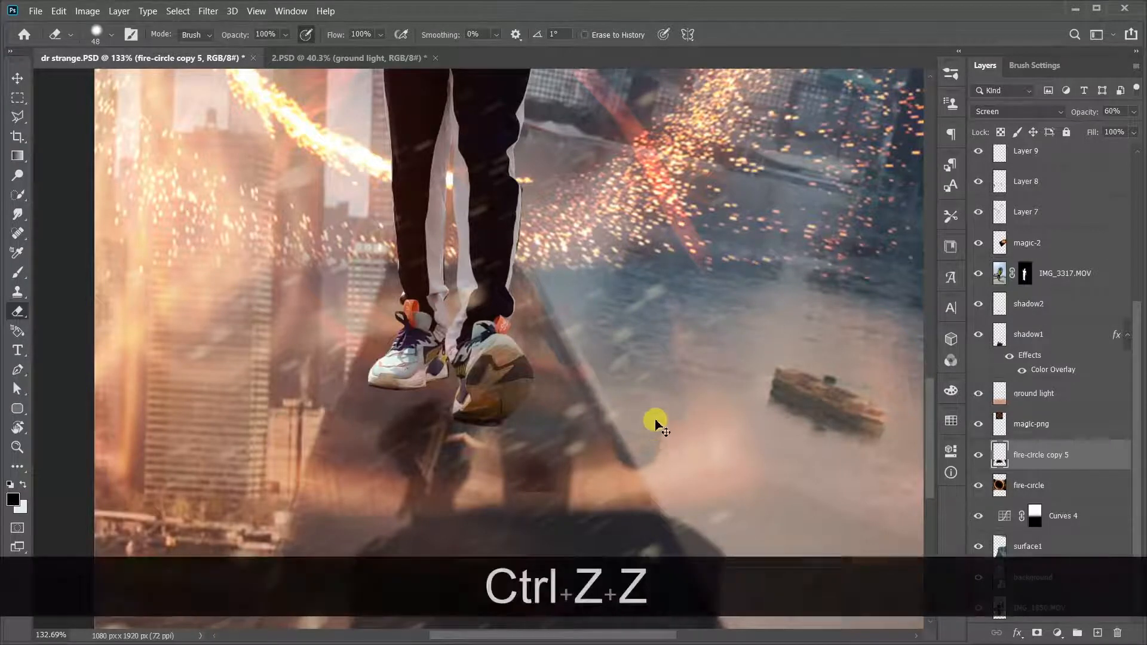
{"action": "right_click", "coordinate": [651, 420]}
{"action": "key", "text": "Return"}
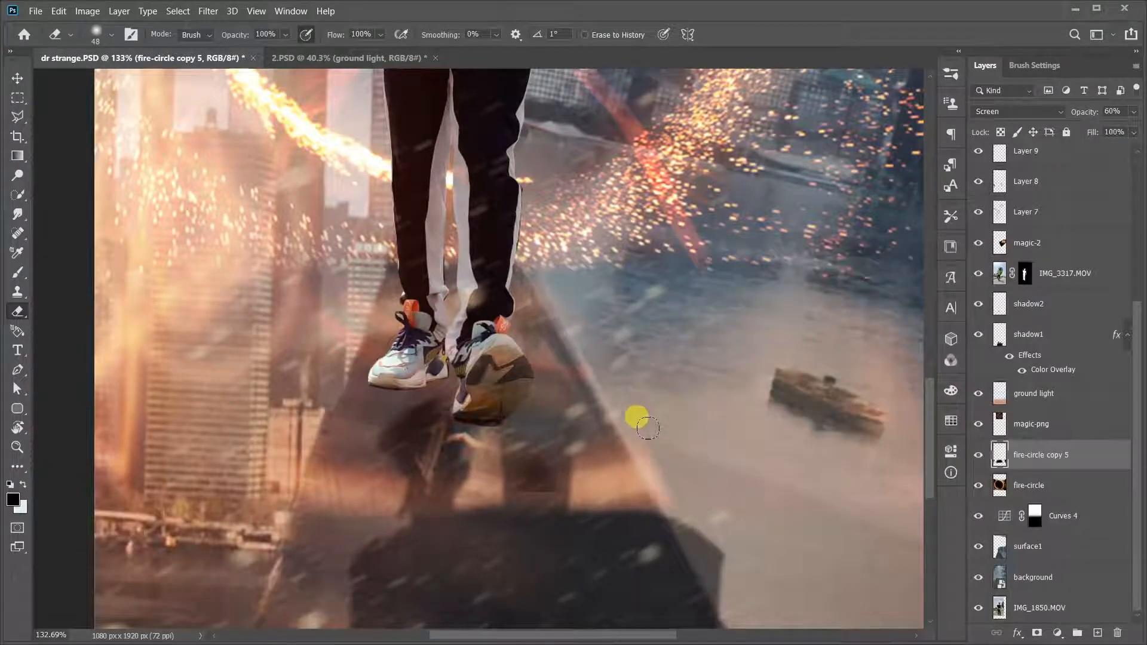
{"action": "key", "text": "ctrl+z"}
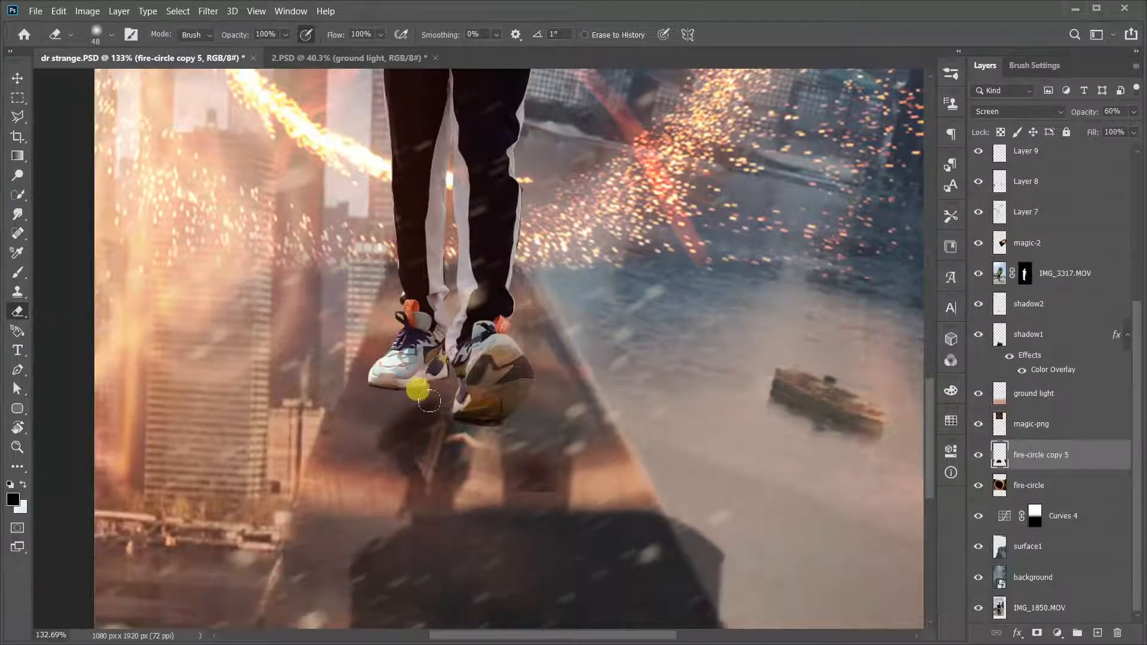
Delete the shadow1 and shadow2 layers.
{"action": "scroll", "coordinate": [538, 511], "scroll_direction": "down", "scroll_amount": 5}
{"action": "scroll", "coordinate": [551, 515], "scroll_direction": "up", "scroll_amount": 2}
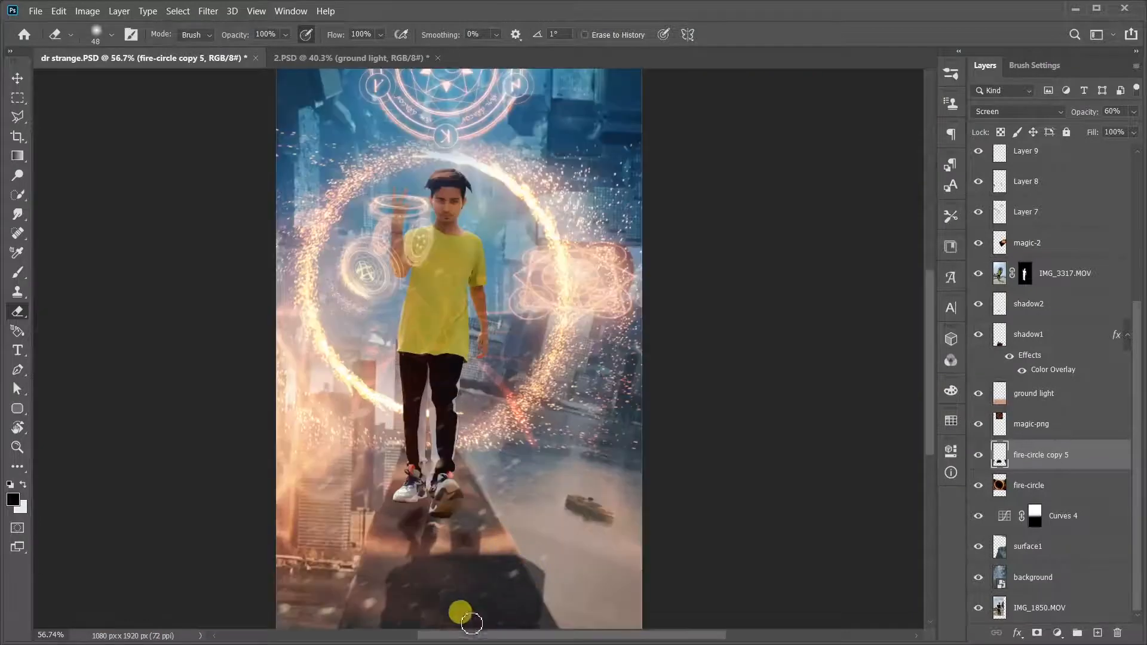
{"action": "scroll", "coordinate": [472, 603], "scroll_direction": "up", "scroll_amount": 3}
{"action": "scroll", "coordinate": [514, 573], "scroll_direction": "down", "scroll_amount": 1}
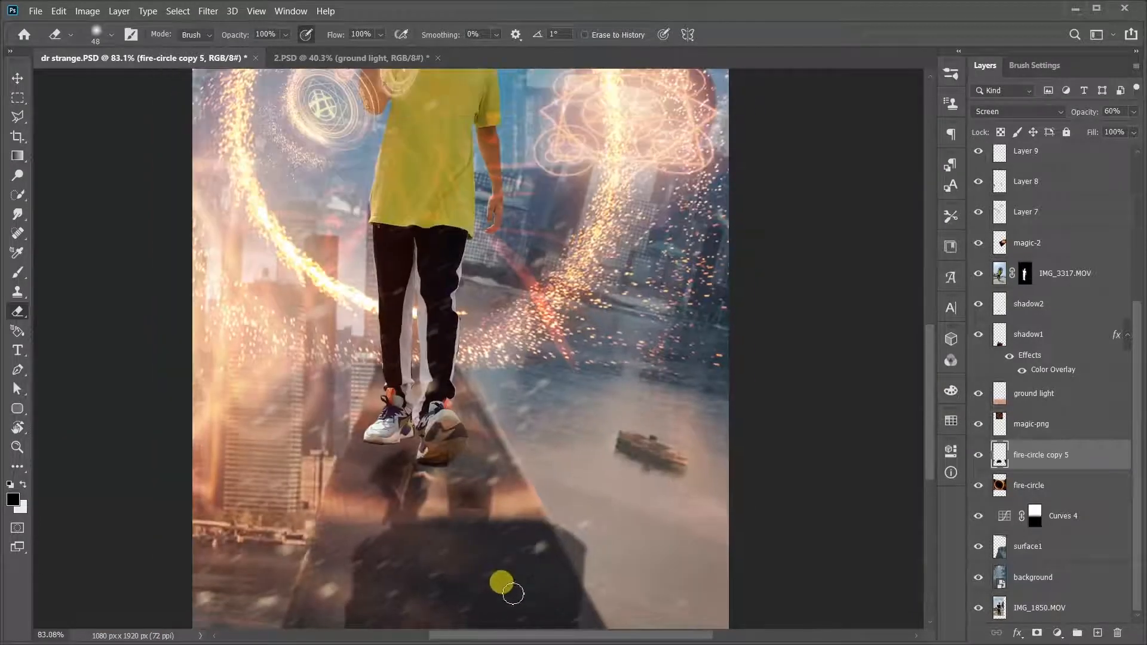
{"action": "scroll", "coordinate": [510, 594], "scroll_direction": "down", "scroll_amount": 2}
{"action": "scroll", "coordinate": [618, 485], "scroll_direction": "down", "scroll_amount": 1}
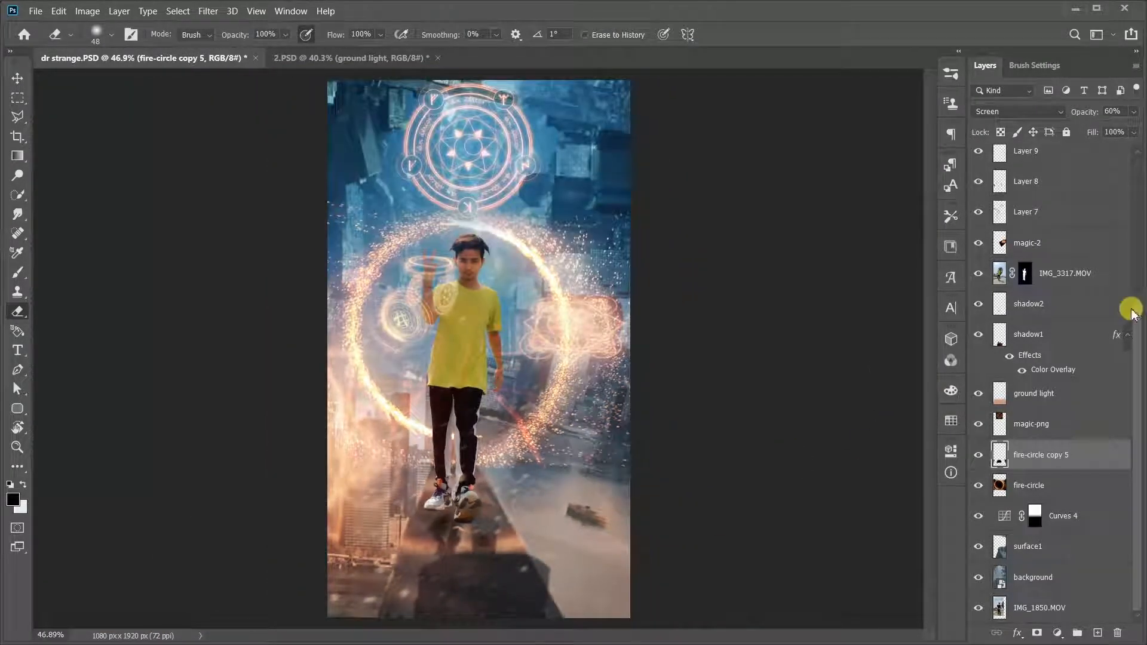
{"action": "left_click", "coordinate": [1063, 341]}
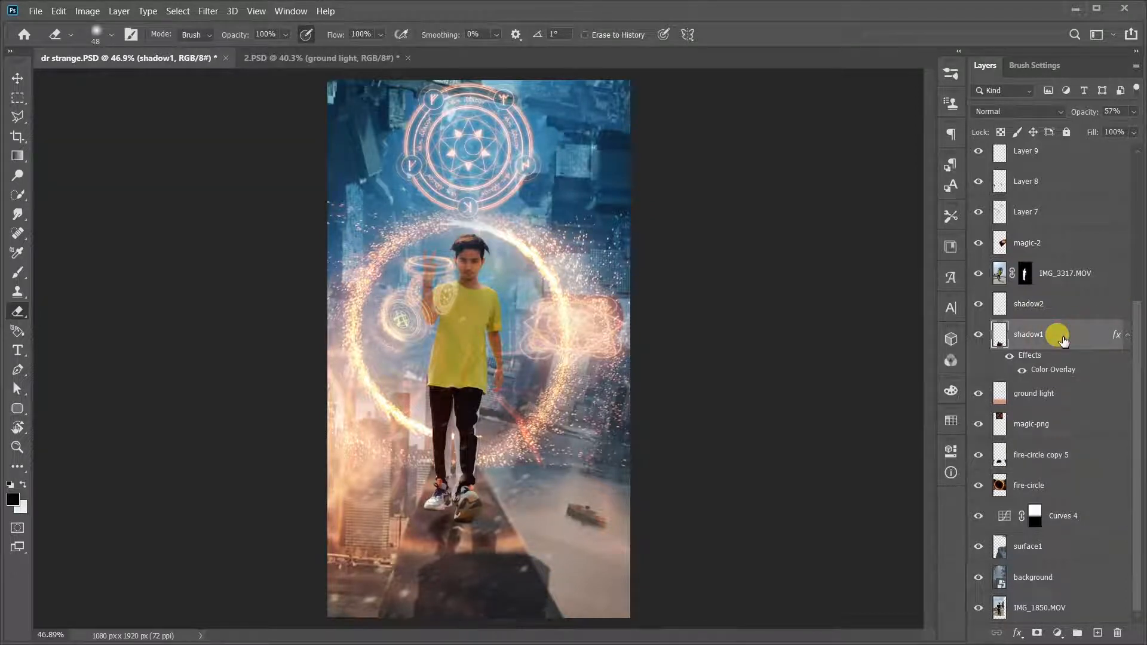
{"action": "key", "text": "Delete"}
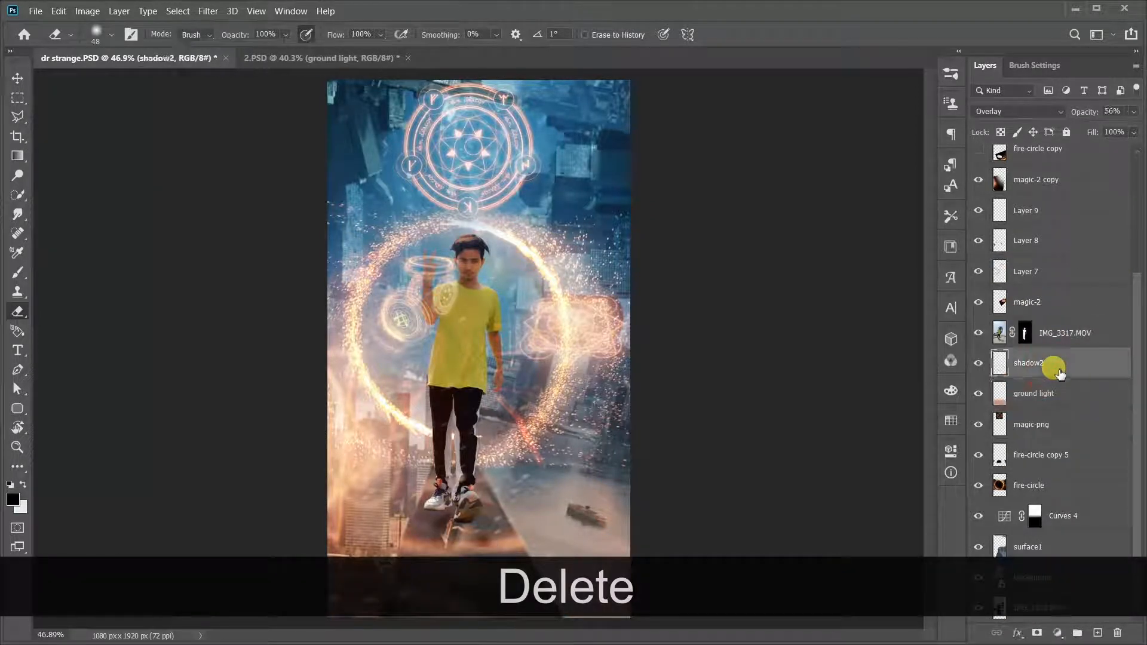
{"action": "key", "text": "Delete"}
Blend the hard lower edge of the fire-circle copy 5 glow across the road using the Smudge tool with an 88 px brush.
{"action": "scroll", "coordinate": [537, 464], "scroll_direction": "down", "scroll_amount": 2}
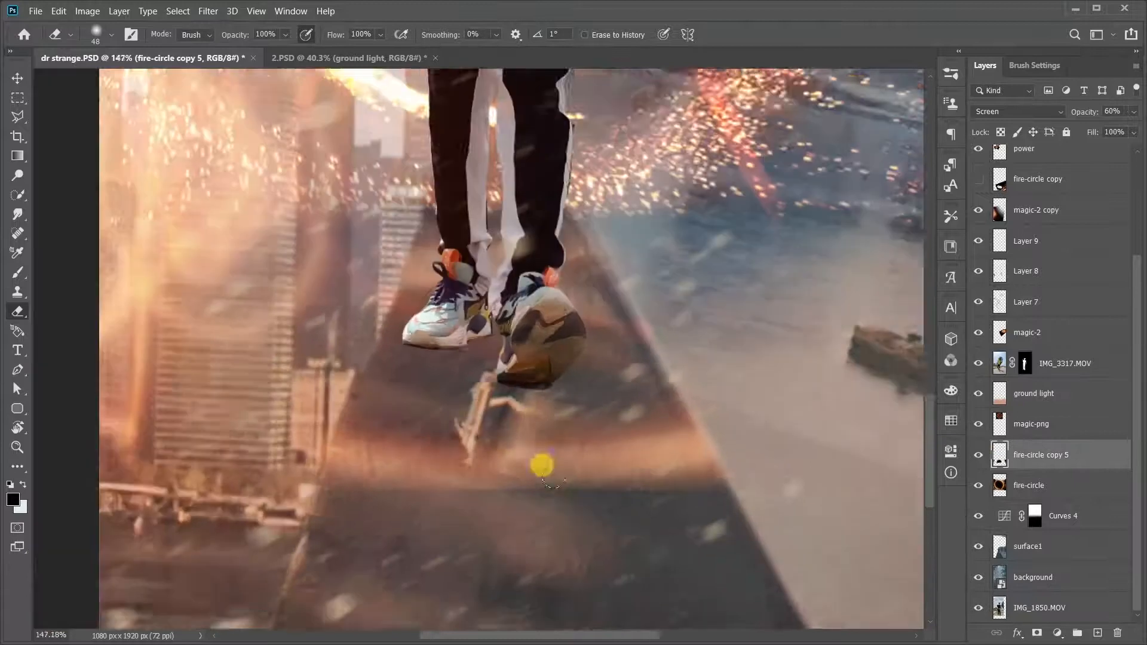
{"action": "scroll", "coordinate": [531, 466], "scroll_direction": "up", "scroll_amount": 3}
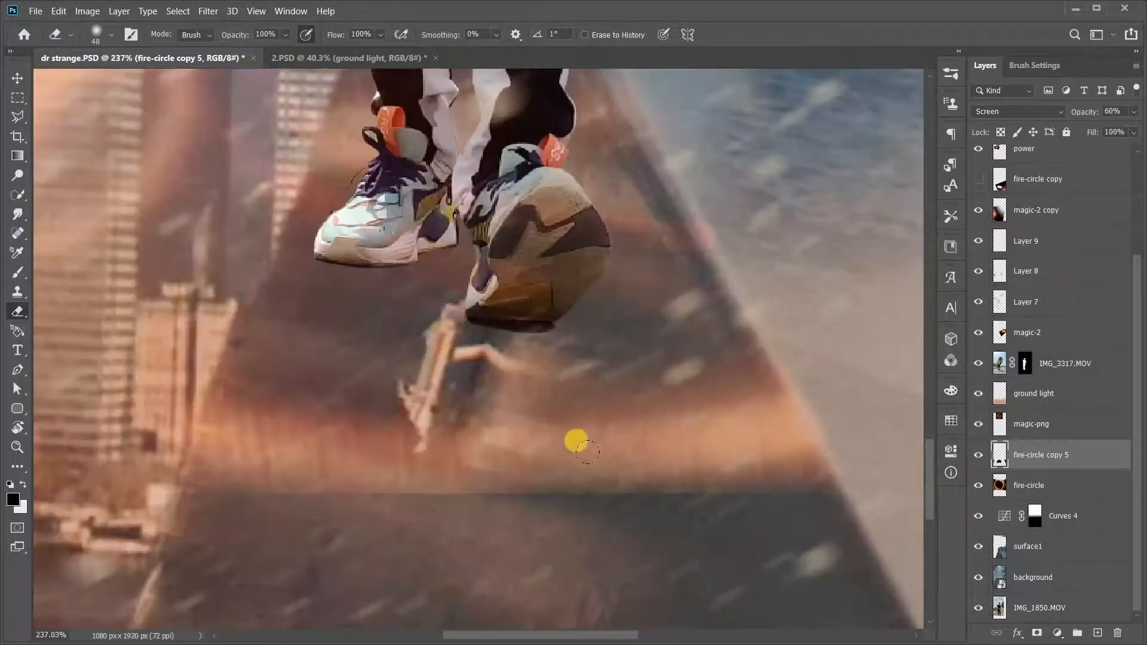
{"action": "scroll", "coordinate": [577, 442], "scroll_direction": "up", "scroll_amount": 2}
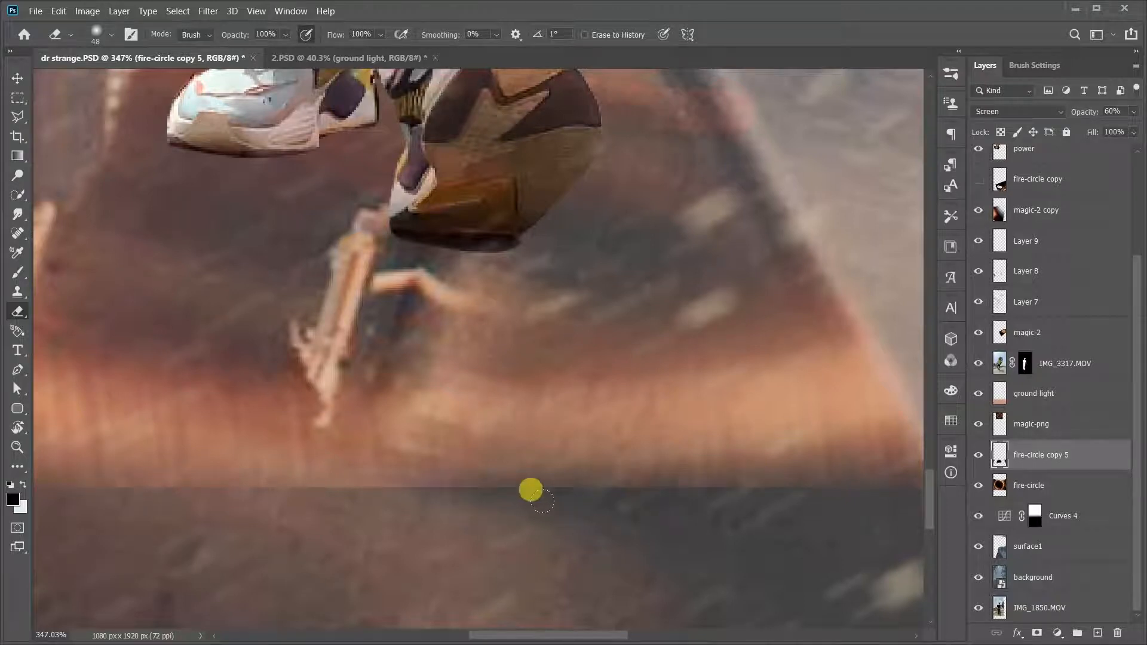
{"action": "scroll", "coordinate": [530, 490], "scroll_direction": "down", "scroll_amount": 3}
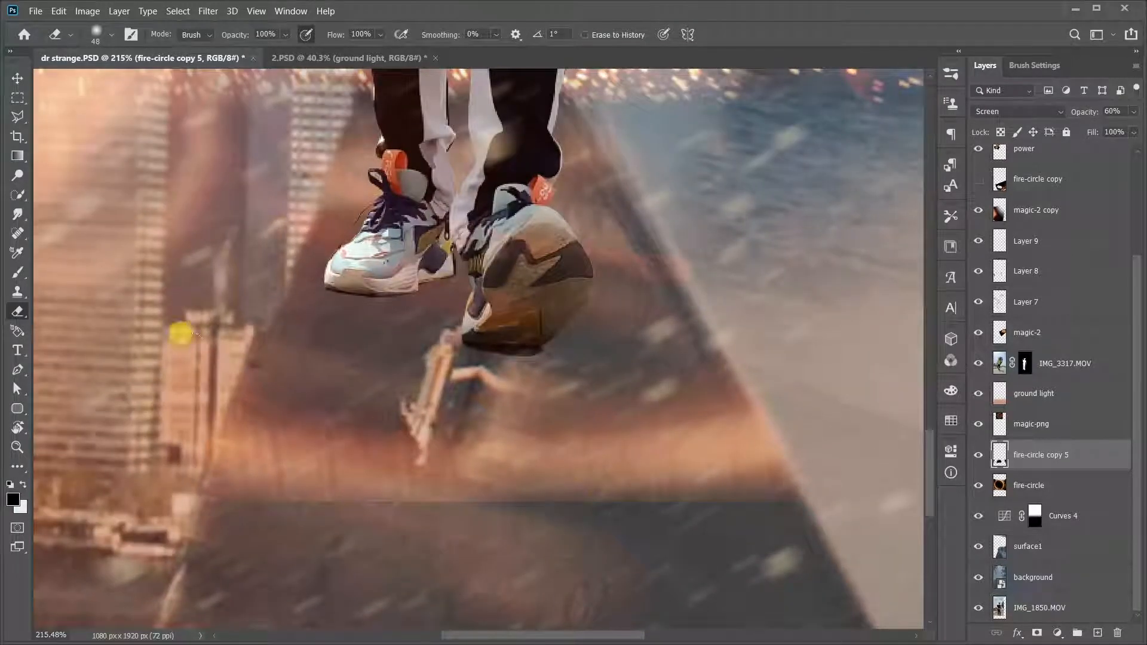
{"action": "scroll", "coordinate": [563, 519], "scroll_direction": "up", "scroll_amount": 1}
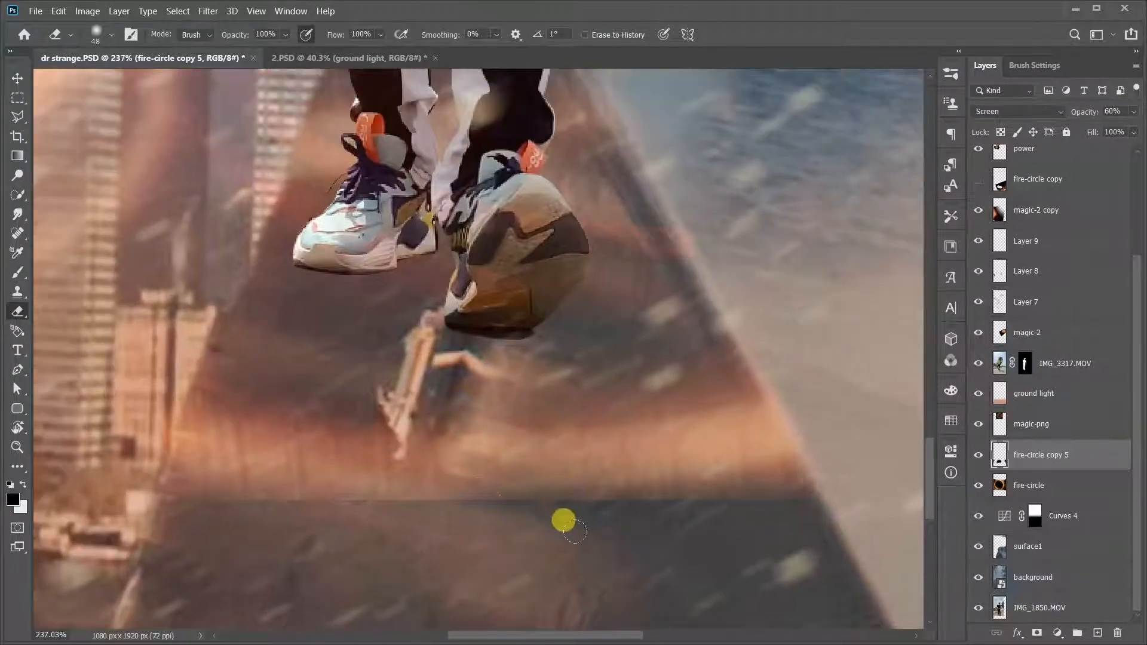
{"action": "left_click", "coordinate": [18, 213]}
{"action": "right_click", "coordinate": [441, 434]}
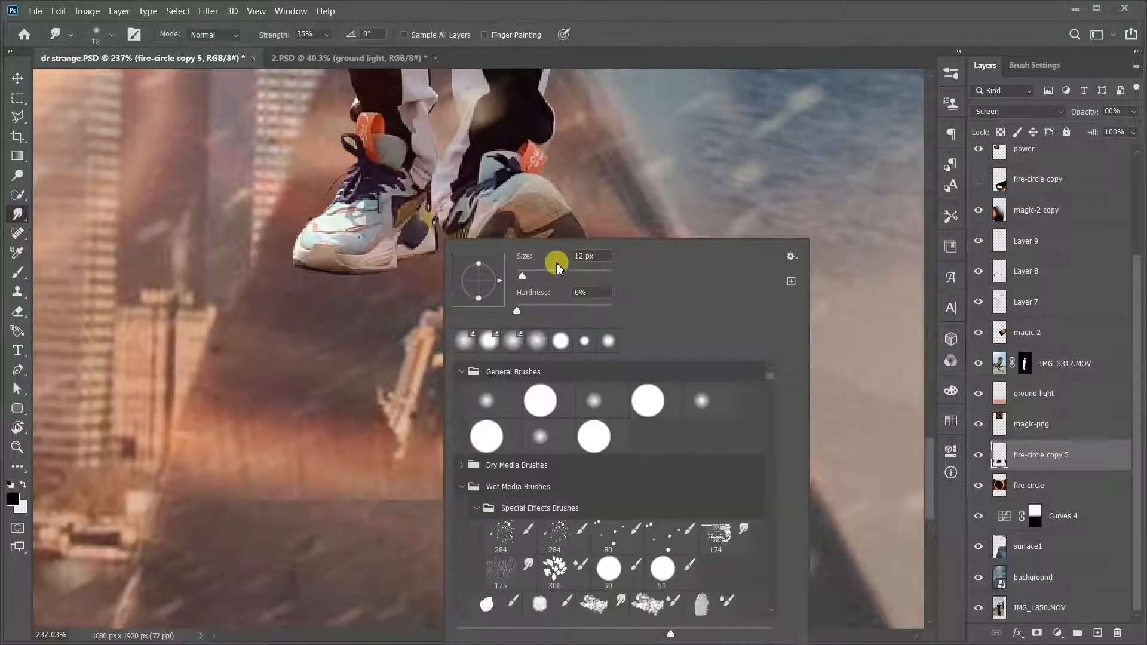
{"action": "left_click", "coordinate": [206, 457]}
{"action": "left_click_drag", "start_coordinate": [321, 482], "coordinate": [299, 469]}
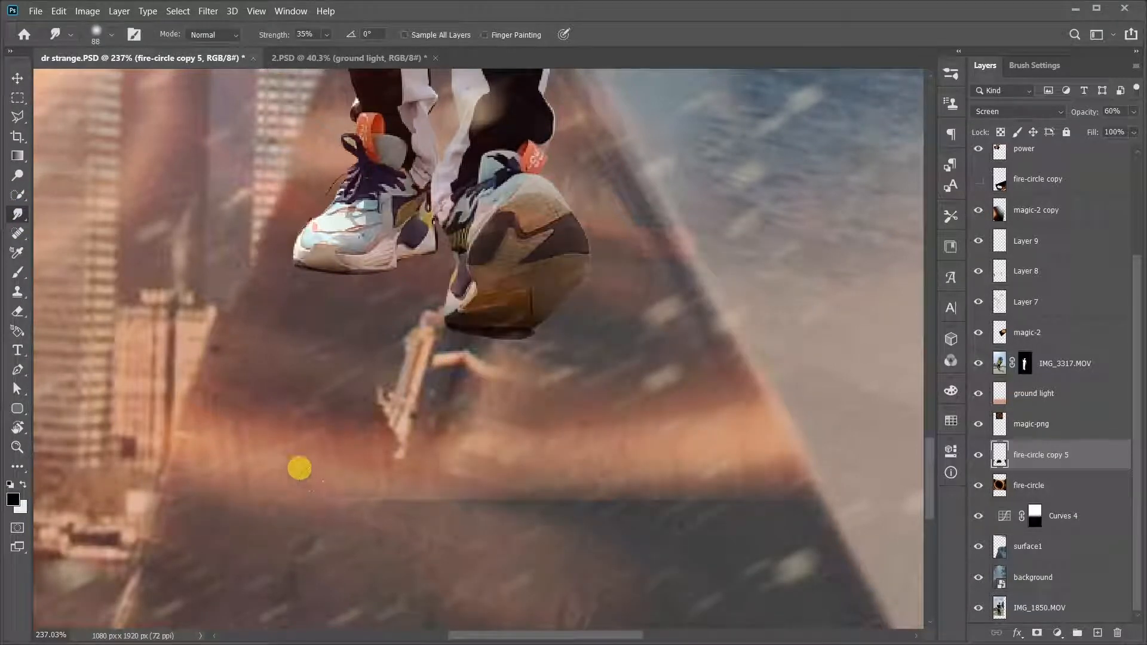
{"action": "mouse_move", "coordinate": [358, 497]}
{"action": "left_mouse_down"}
{"action": "mouse_move", "coordinate": [424, 463]}
{"action": "mouse_move", "coordinate": [468, 497]}
{"action": "mouse_move", "coordinate": [543, 491]}
{"action": "left_mouse_up"}
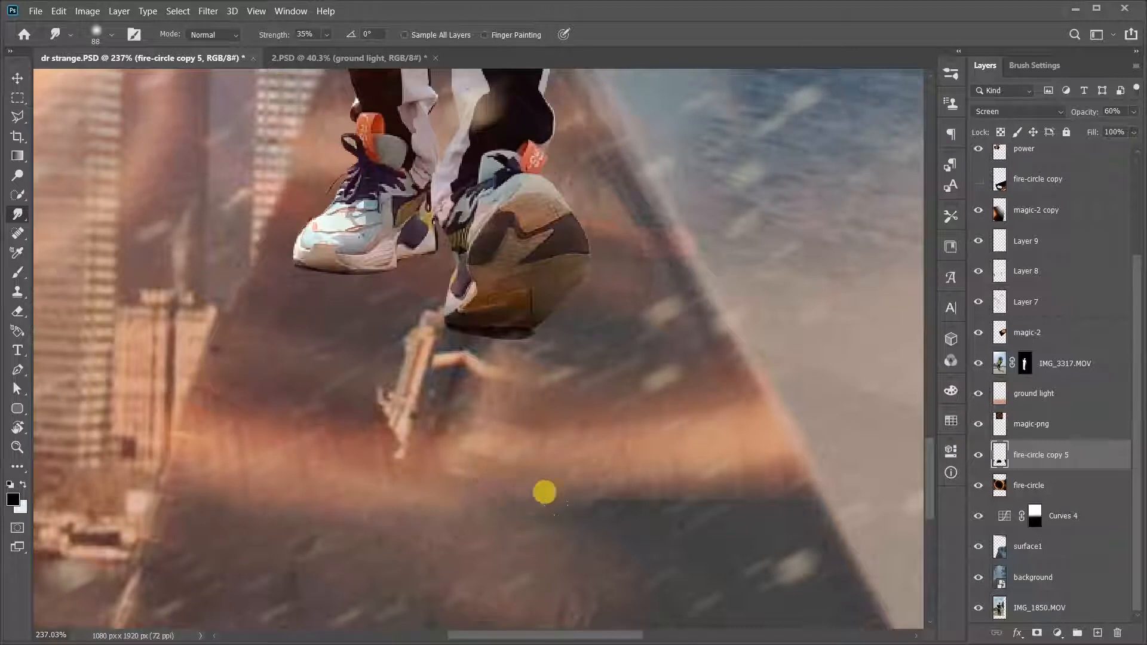
{"action": "left_click_drag", "start_coordinate": [632, 494], "coordinate": [655, 472]}
{"action": "left_click_drag", "start_coordinate": [704, 516], "coordinate": [719, 445]}
{"action": "key", "text": "ctrl+0"}
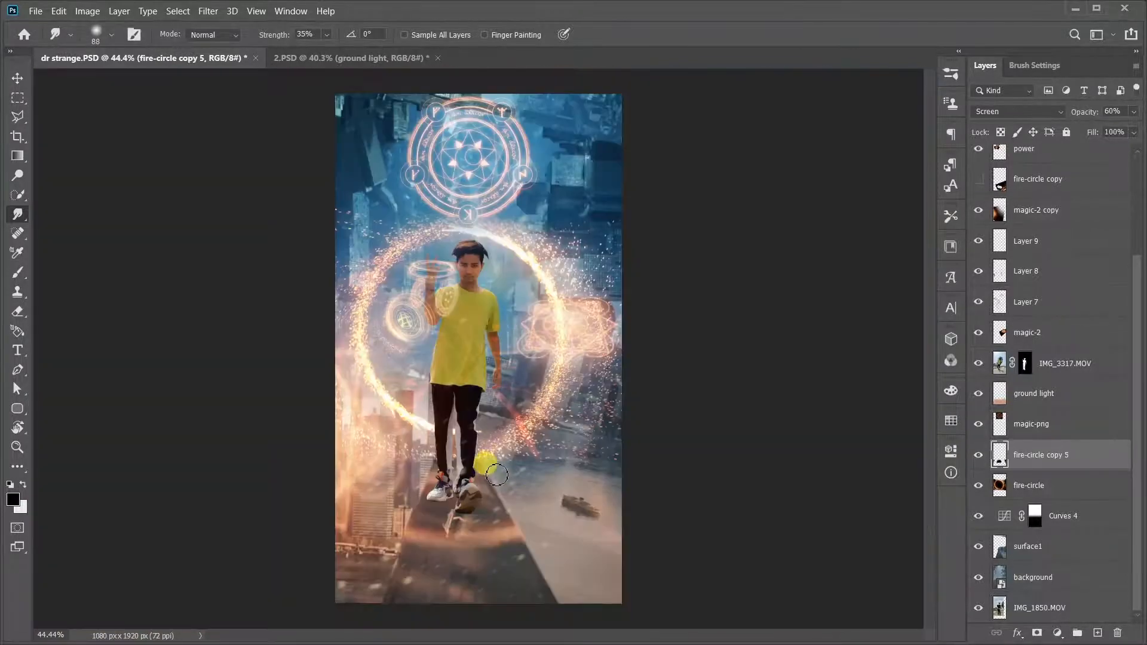
Show the cape layer and move it directly beneath the IMG_3317.MOV layer.
{"action": "scroll", "coordinate": [1138, 322], "scroll_direction": "up", "scroll_amount": 5}
{"action": "left_click", "coordinate": [1041, 160]}
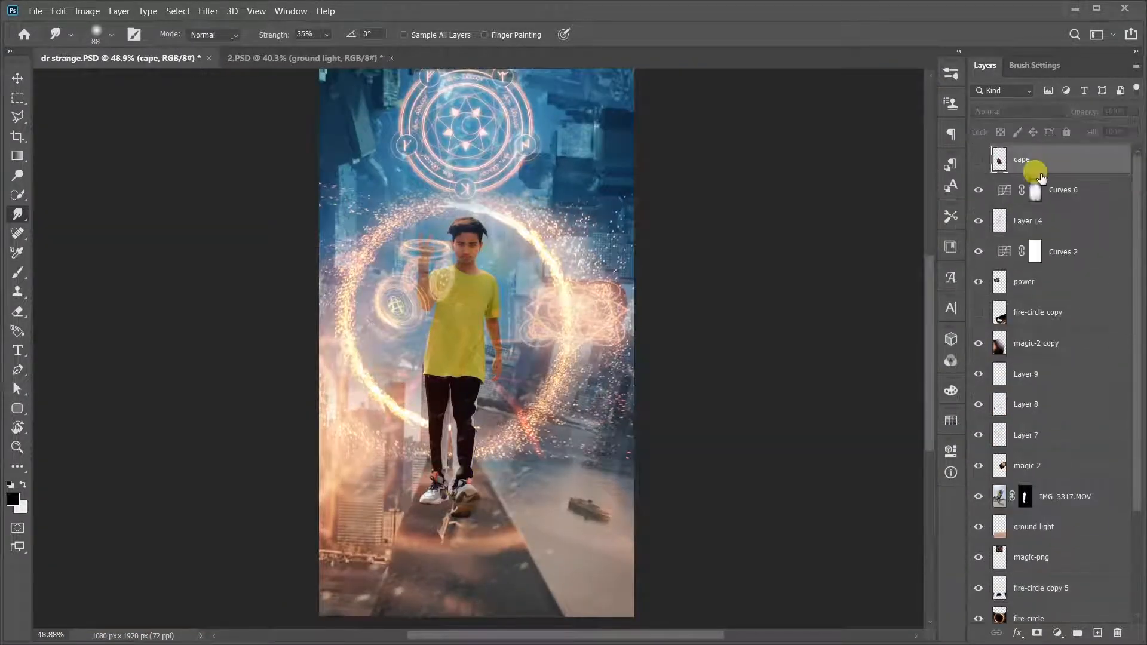
{"action": "left_click", "coordinate": [978, 160]}
{"action": "scroll", "coordinate": [418, 383], "scroll_direction": "up", "scroll_amount": 3}
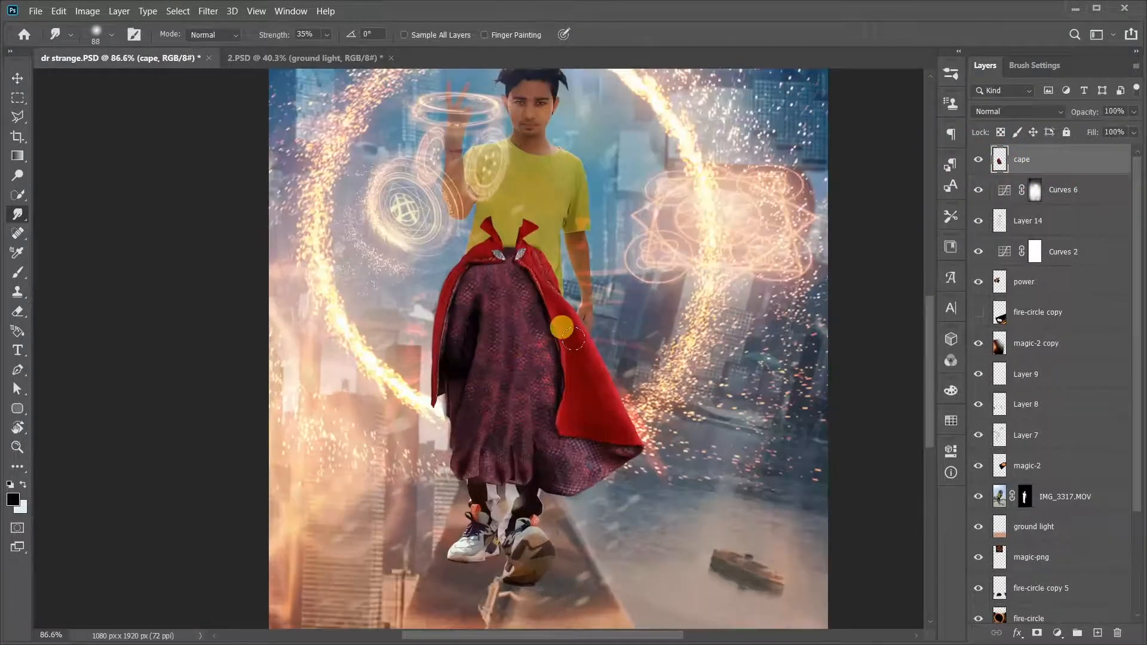
{"action": "left_click", "coordinate": [11, 78]}
{"action": "scroll", "coordinate": [410, 269], "scroll_direction": "up", "scroll_amount": 3}
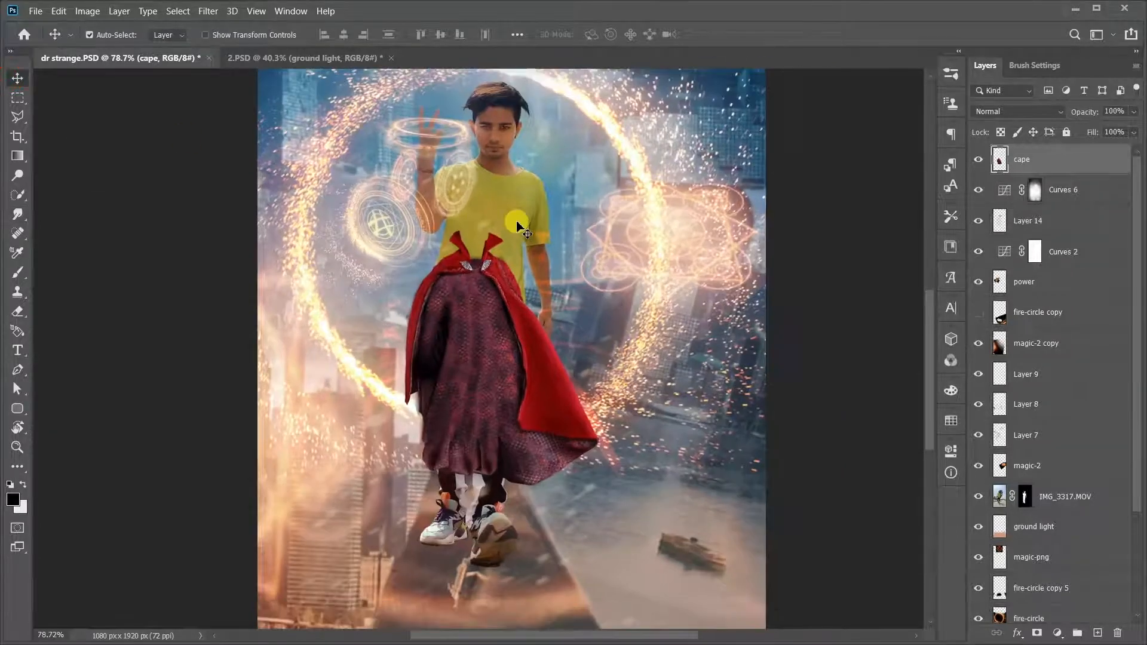
{"action": "scroll", "coordinate": [512, 206], "scroll_direction": "down", "scroll_amount": 3}
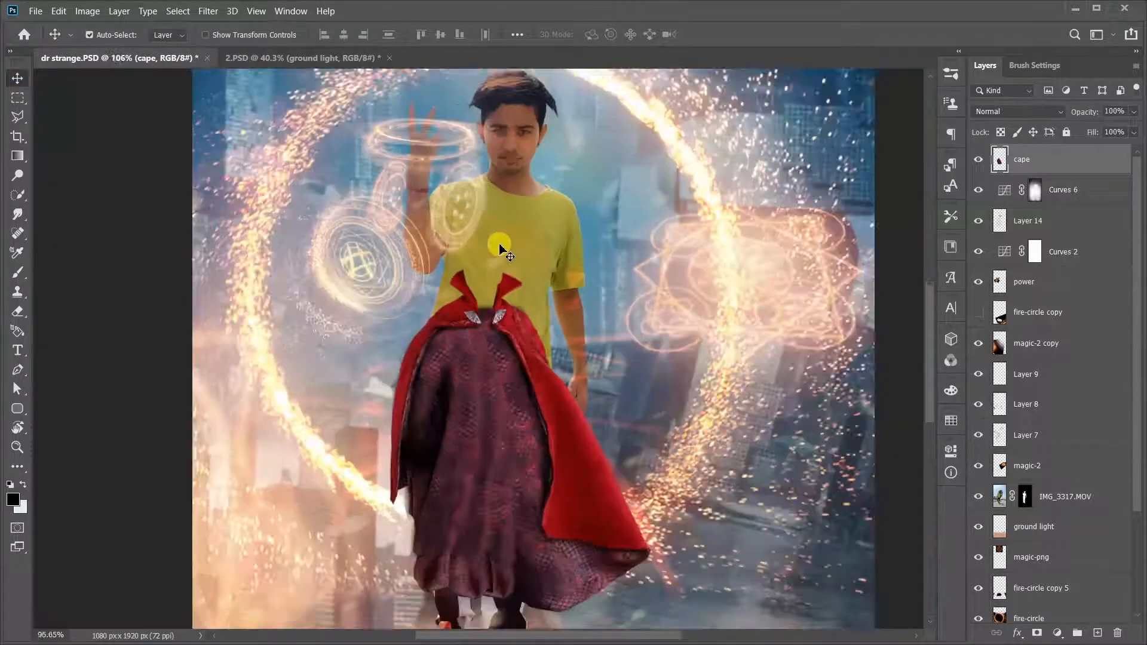
{"action": "left_click_drag", "start_coordinate": [1071, 476], "coordinate": [1070, 509]}
{"action": "scroll", "coordinate": [564, 335], "scroll_direction": "down", "scroll_amount": 1}
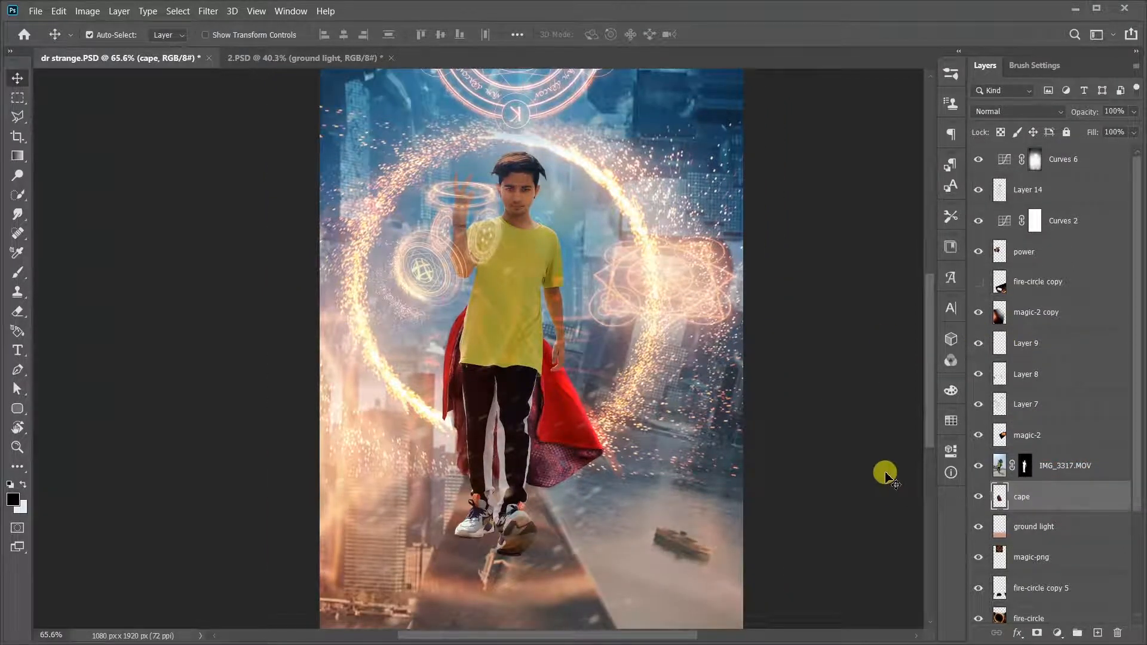
Enlarge the cape to about 152% with Free Transform and position it behind the man with its collar around his neck.
{"action": "key", "text": "ctrl+t"}
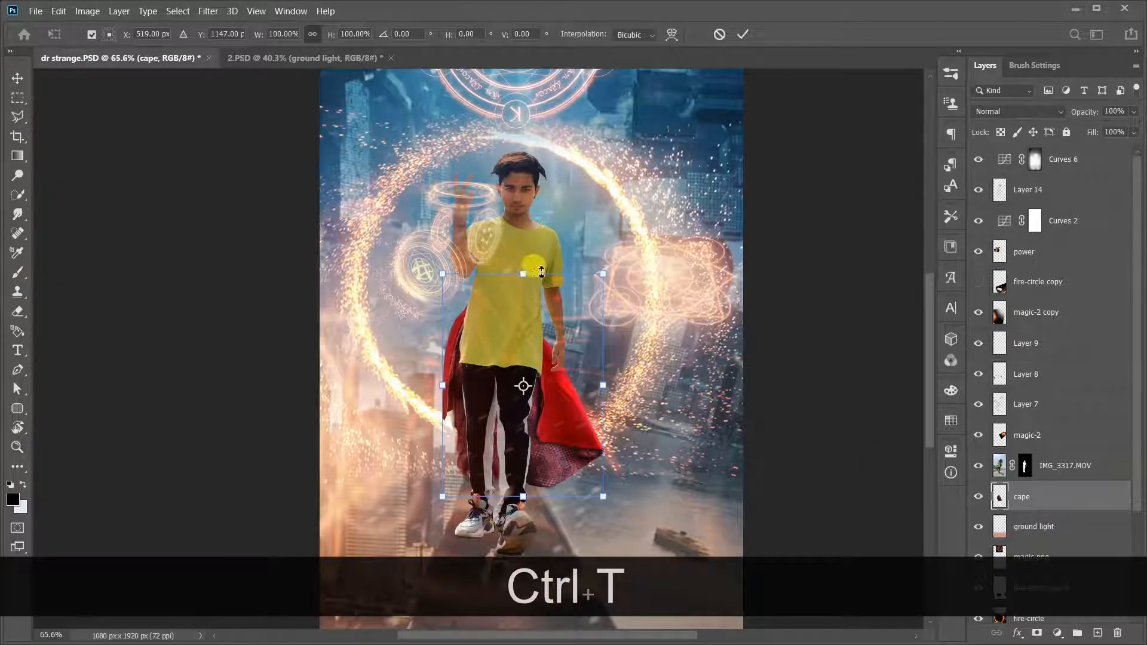
{"action": "left_click_drag", "start_coordinate": [528, 272], "coordinate": [526, 188]}
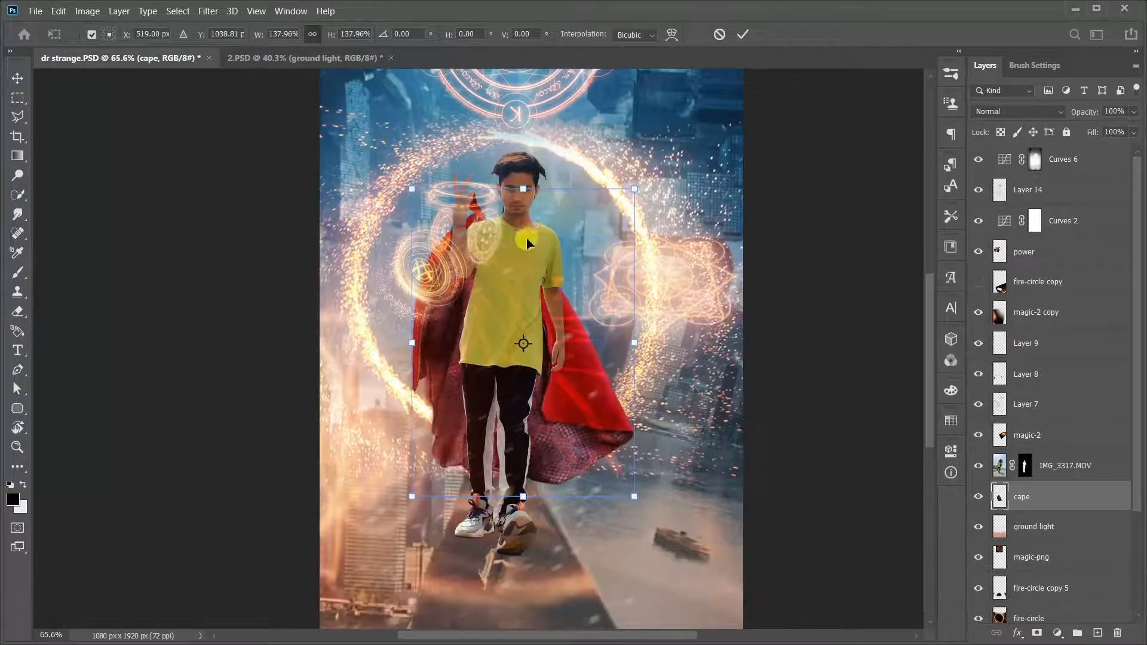
{"action": "left_click_drag", "start_coordinate": [531, 235], "coordinate": [558, 231]}
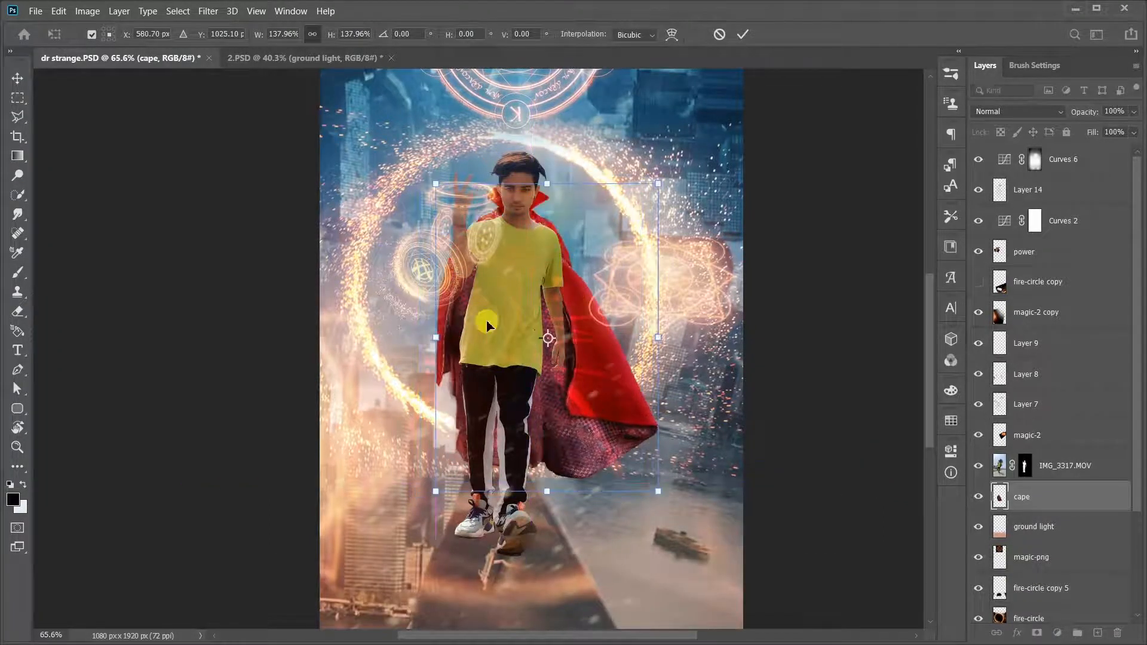
{"action": "left_click_drag", "start_coordinate": [437, 338], "coordinate": [415, 335]}
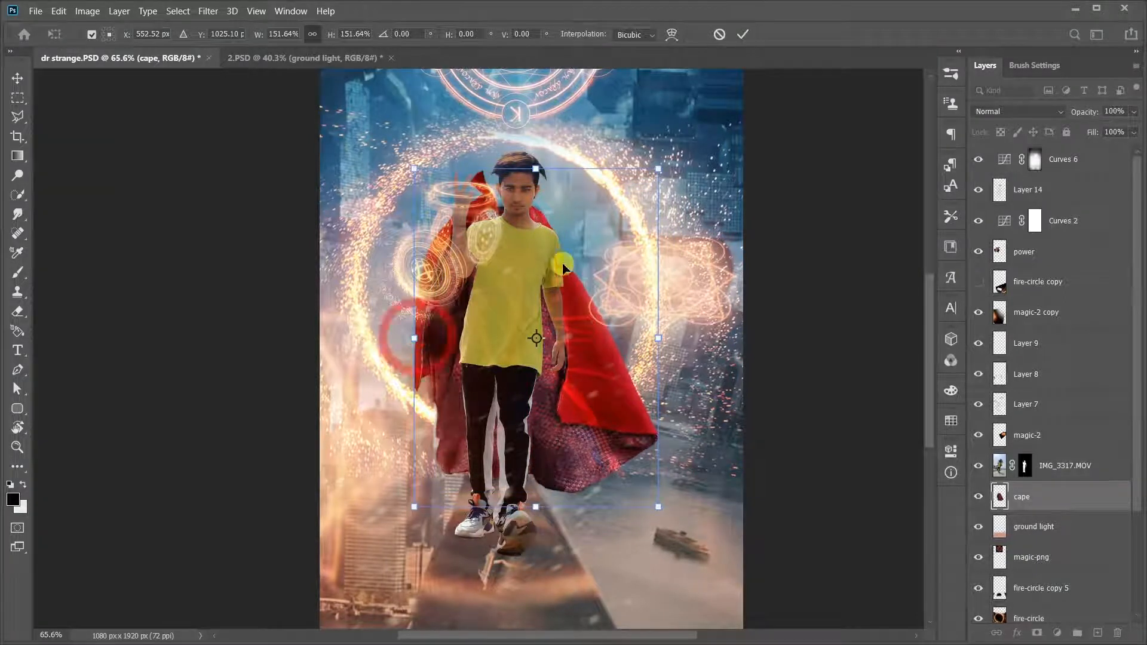
{"action": "left_click_drag", "start_coordinate": [562, 268], "coordinate": [724, 302]}
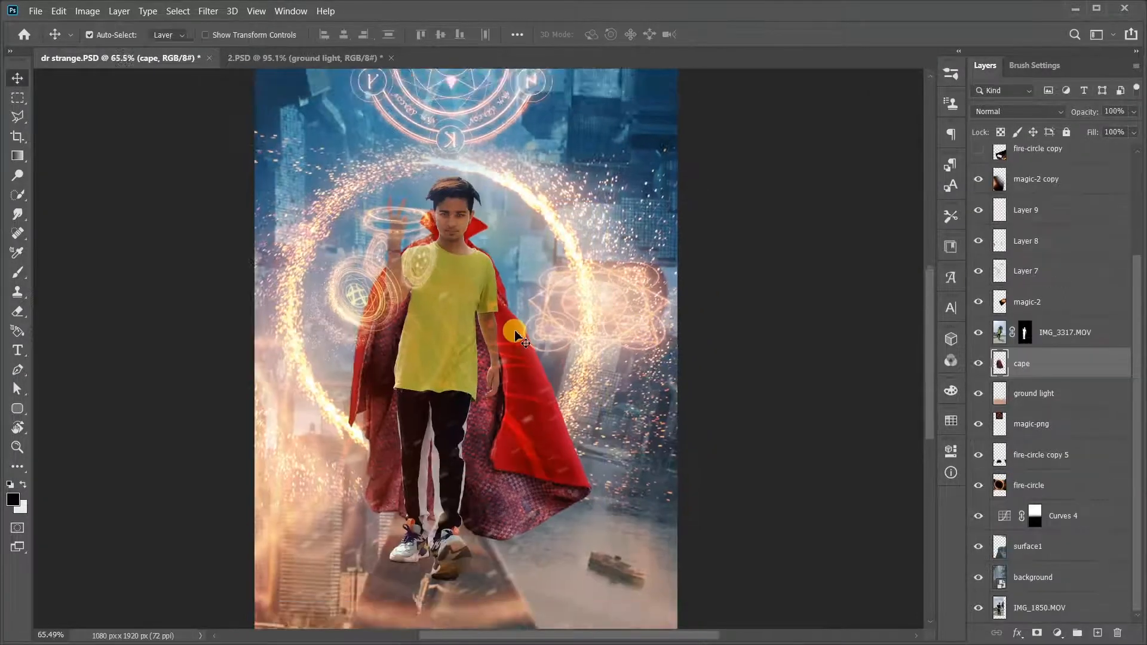
Paint black on the IMG_3317.MOV layer mask with a soft 7 px brush to trim the fringe along the man's sleeve and forearm.
{"action": "scroll", "coordinate": [515, 335], "scroll_direction": "up", "scroll_amount": 9}
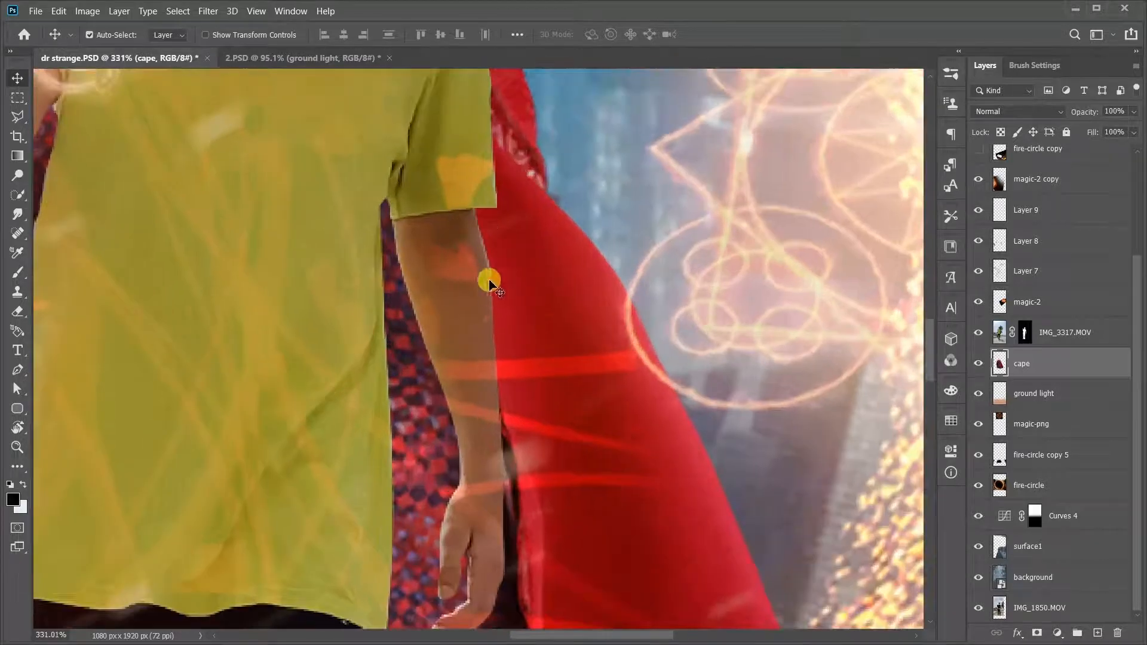
{"action": "left_click", "coordinate": [1026, 335]}
{"action": "scroll", "coordinate": [530, 226], "scroll_direction": "up", "scroll_amount": 1}
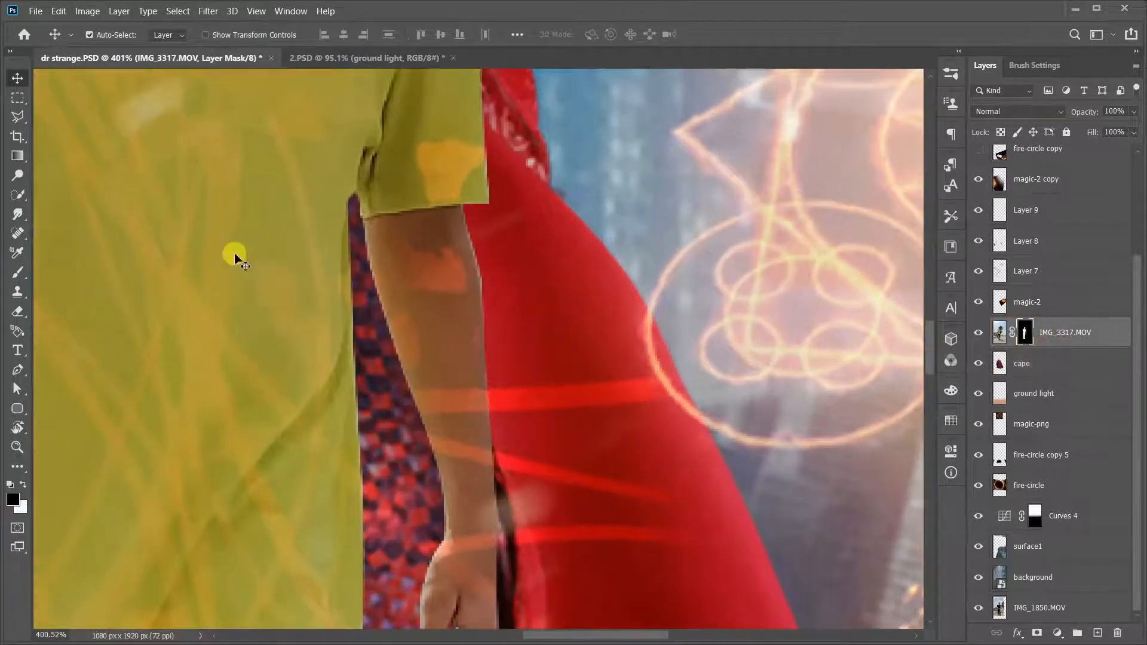
{"action": "left_click", "coordinate": [30, 273]}
{"action": "right_click", "coordinate": [512, 247]}
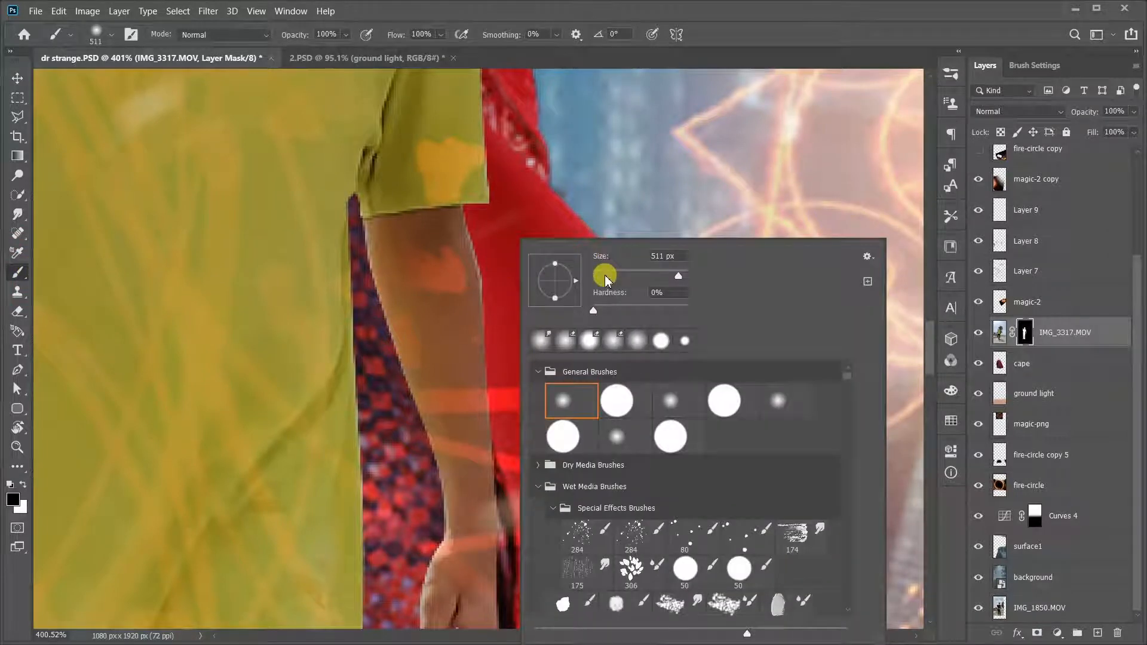
{"action": "left_click", "coordinate": [604, 276]}
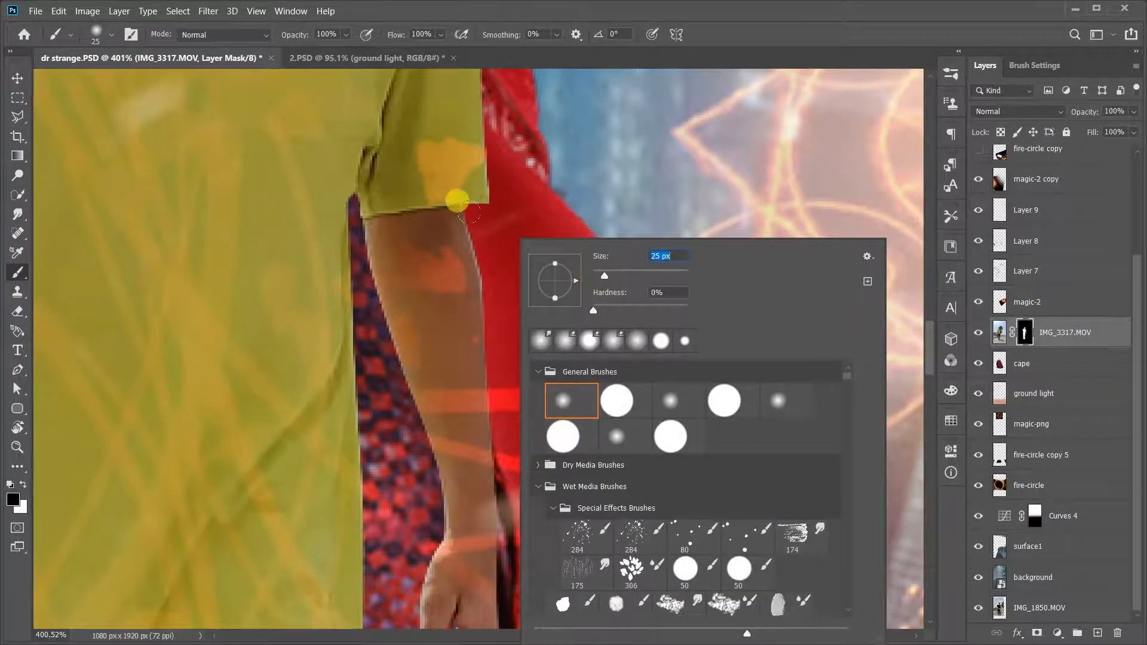
{"action": "left_click", "coordinate": [597, 276]}
{"action": "scroll", "coordinate": [478, 230], "scroll_direction": "up", "scroll_amount": 4}
{"action": "right_click", "coordinate": [480, 229]}
{"action": "left_click", "coordinate": [563, 255]}
{"action": "left_click_drag", "start_coordinate": [481, 326], "coordinate": [489, 382]}
{"action": "left_click_drag", "start_coordinate": [210, 225], "coordinate": [293, 525]}
{"action": "scroll", "coordinate": [334, 224], "scroll_direction": "down", "scroll_amount": 2}
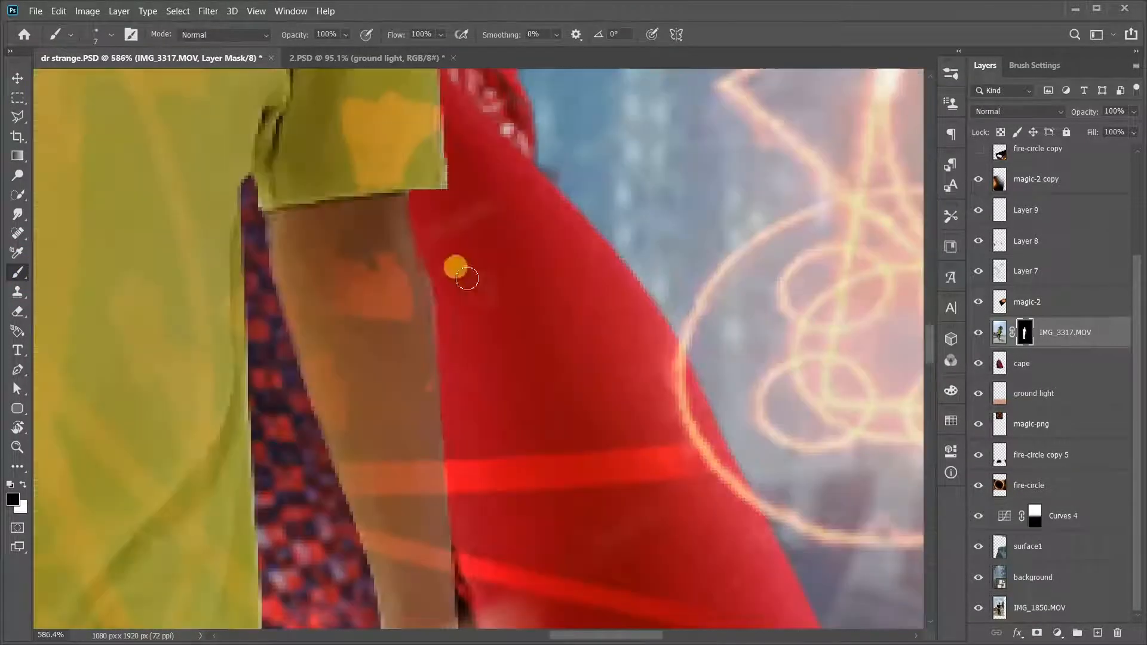
{"action": "left_click_drag", "start_coordinate": [442, 108], "coordinate": [455, 560]}
{"action": "scroll", "coordinate": [540, 496], "scroll_direction": "down", "scroll_amount": 3}
{"action": "scroll", "coordinate": [540, 478], "scroll_direction": "down", "scroll_amount": 3}
Move the cape layer directly above IMG_3317.MOV so it covers the man's shirt.
{"action": "left_click", "coordinate": [1022, 363]}
{"action": "scroll", "coordinate": [496, 320], "scroll_direction": "up", "scroll_amount": 2}
{"action": "scroll", "coordinate": [574, 312], "scroll_direction": "up", "scroll_amount": 1}
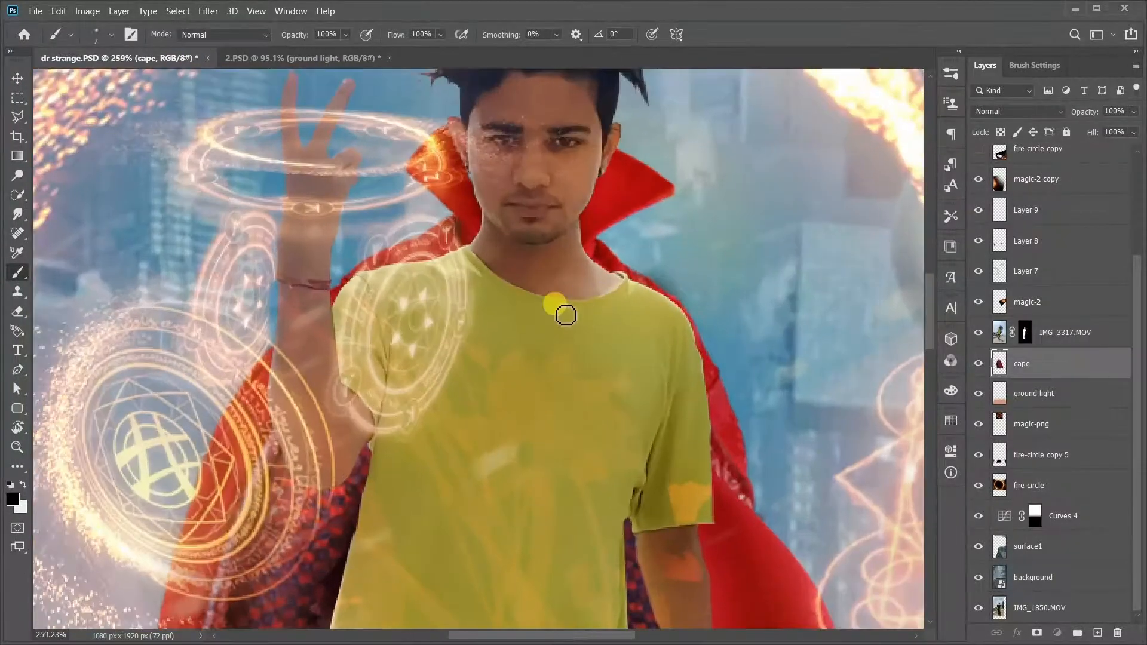
{"action": "left_click_drag", "start_coordinate": [1052, 351], "coordinate": [1046, 316]}
{"action": "scroll", "coordinate": [503, 211], "scroll_direction": "down", "scroll_amount": 6}
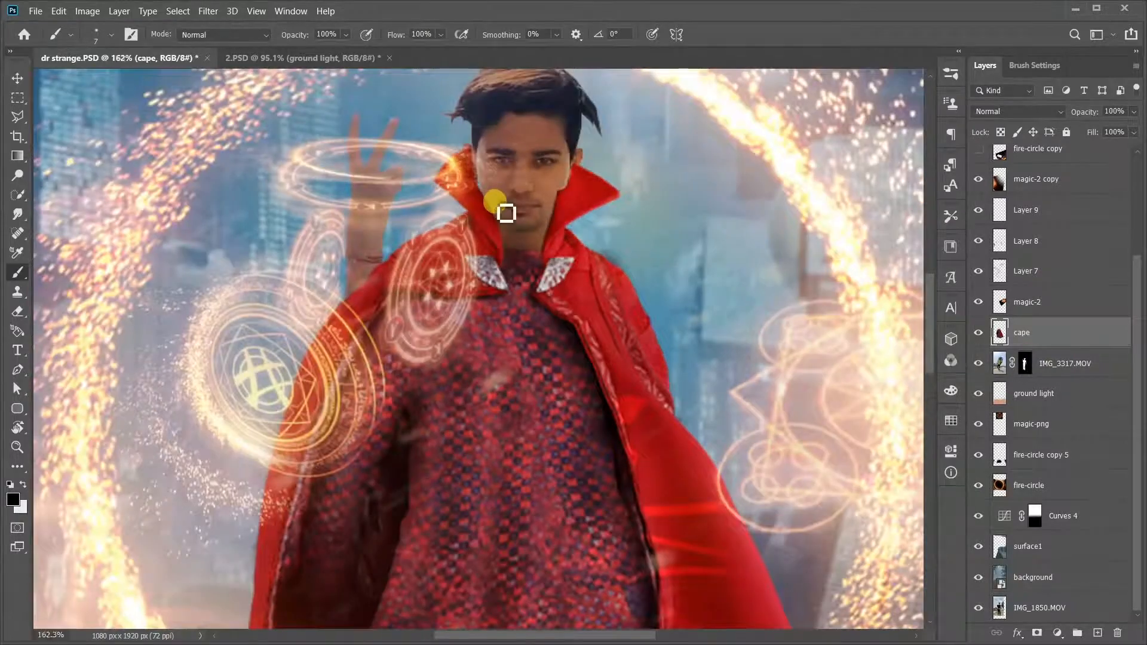
Add a white layer mask to the cape layer and lower the layer's opacity to 51%.
{"action": "scroll", "coordinate": [535, 187], "scroll_direction": "up", "scroll_amount": 8}
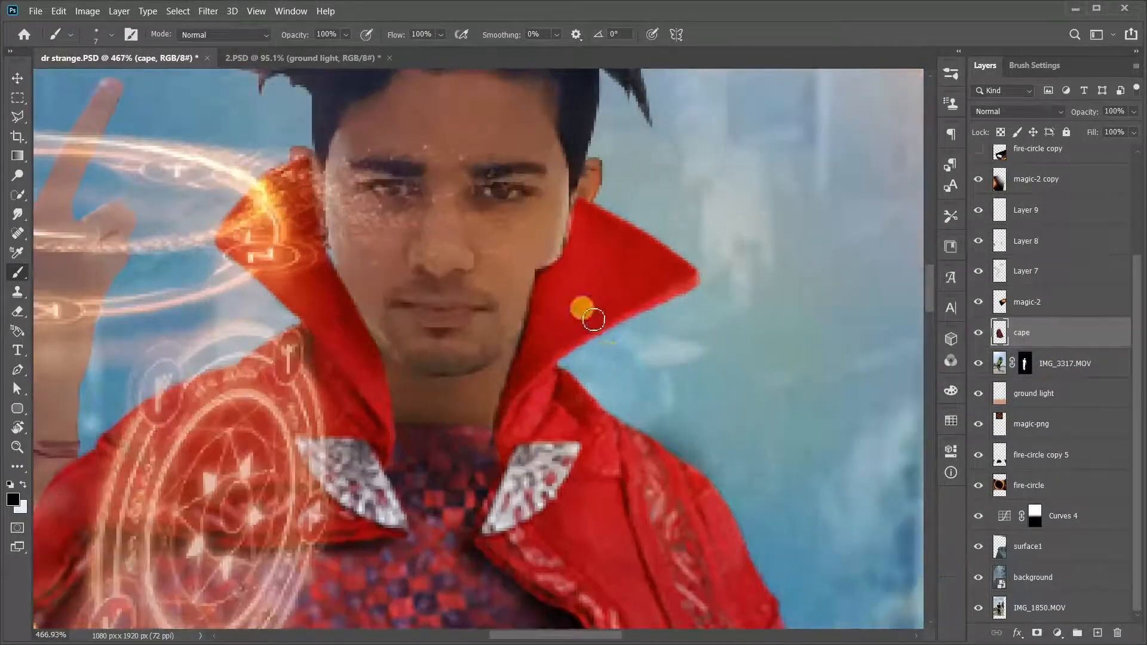
{"action": "left_click", "coordinate": [1038, 633]}
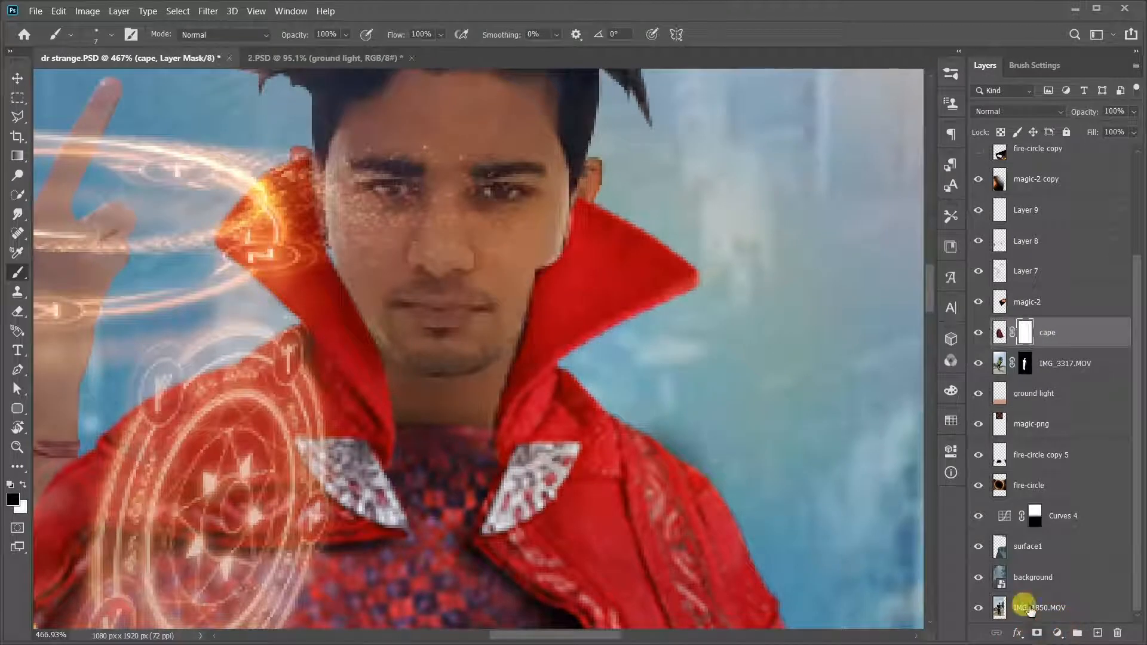
{"action": "left_click", "coordinate": [998, 335]}
{"action": "scroll", "coordinate": [487, 220], "scroll_direction": "down", "scroll_amount": 2}
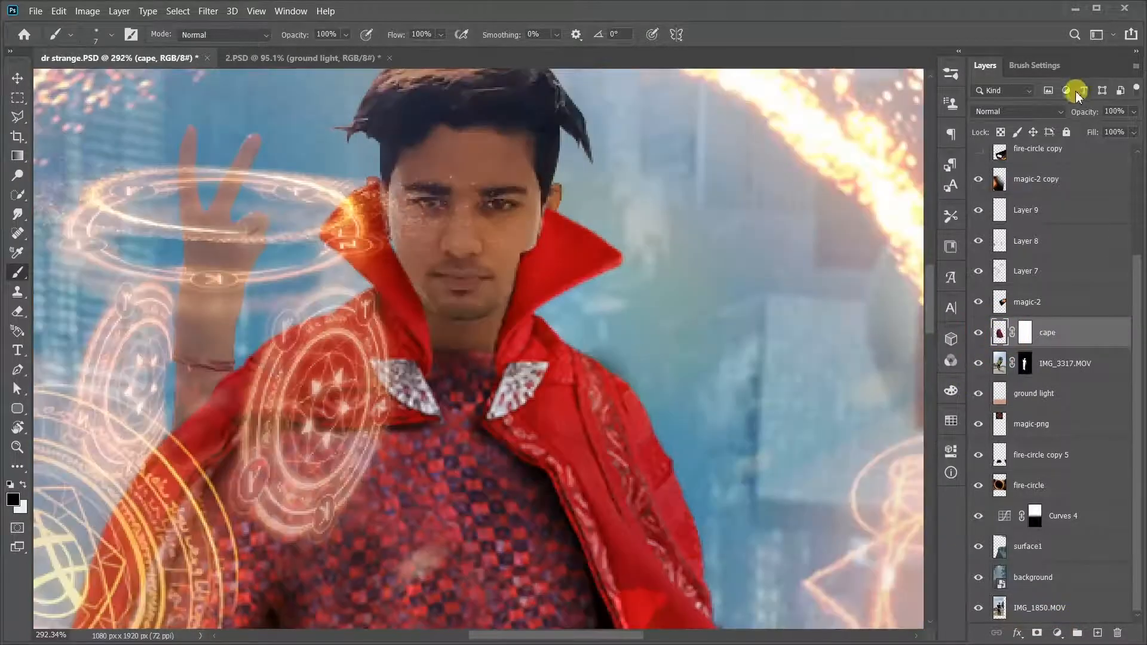
{"action": "left_click_drag", "start_coordinate": [1067, 115], "coordinate": [1050, 109]}
{"action": "scroll", "coordinate": [584, 310], "scroll_direction": "down", "scroll_amount": 5}
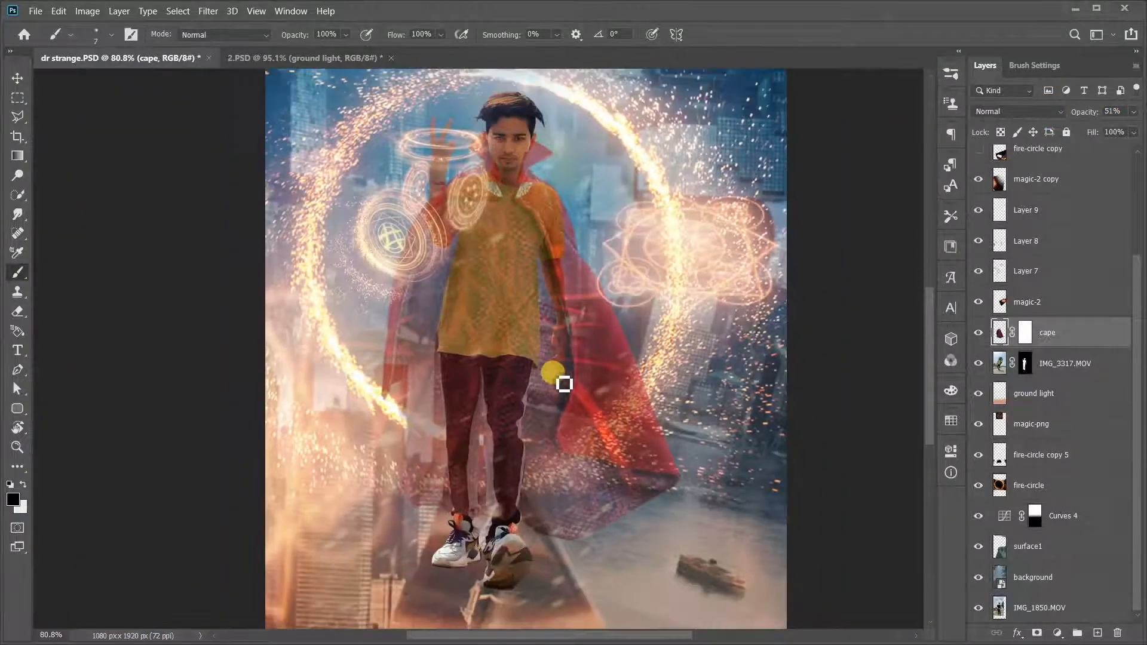
Load the IMG_3317.MOV layer mask as a selection around the man.
{"action": "scroll", "coordinate": [547, 337], "scroll_direction": "up", "scroll_amount": 1}
{"action": "scroll", "coordinate": [547, 338], "scroll_direction": "up", "scroll_amount": 1}
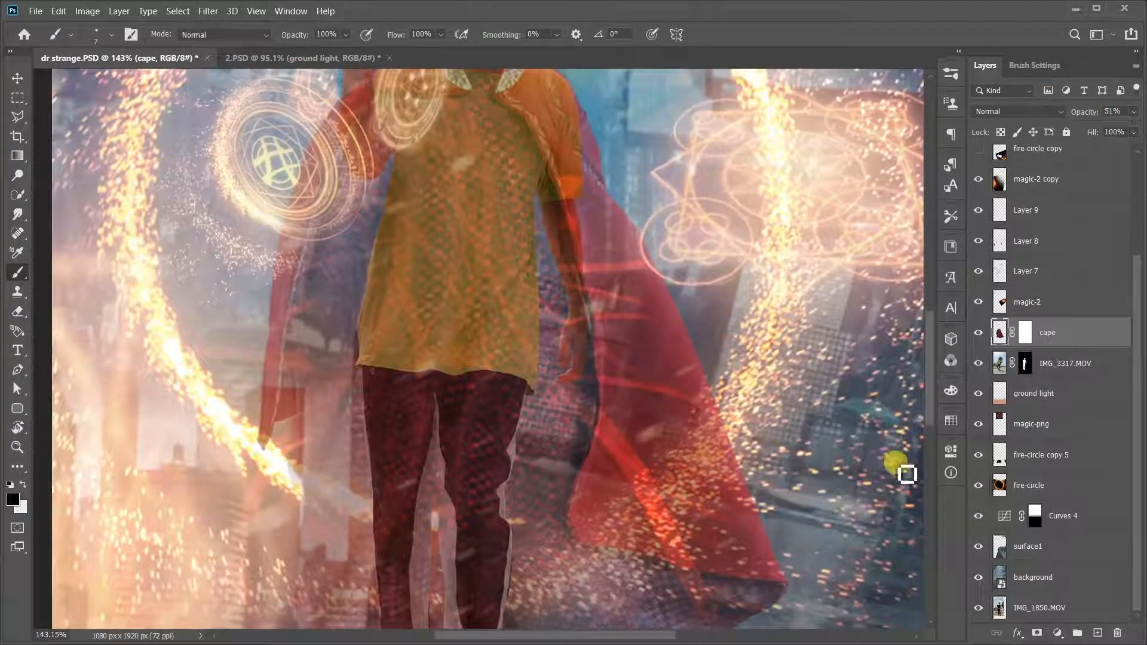
{"action": "left_click", "coordinate": [1003, 363]}
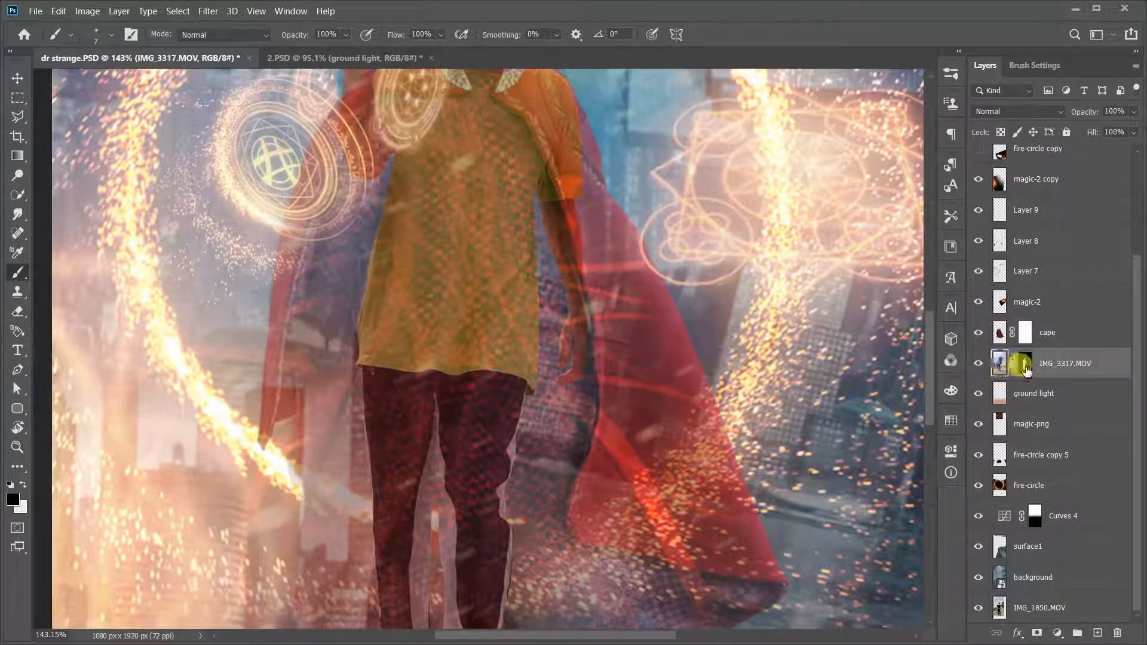
{"action": "left_click", "coordinate": [1024, 366]}
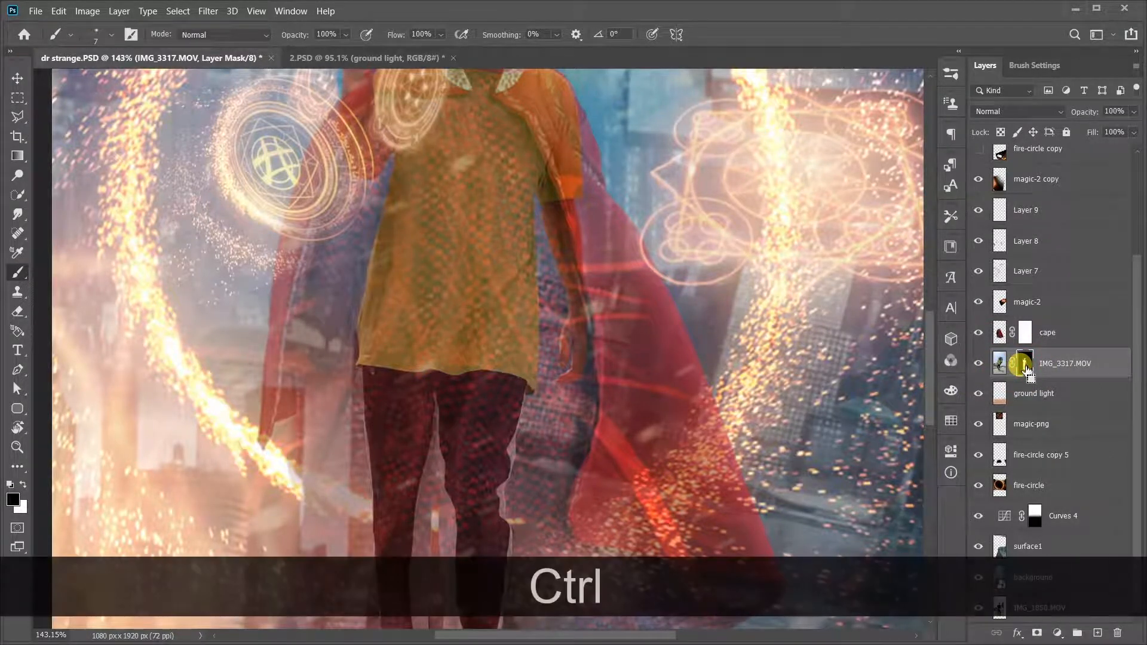
{"action": "left_click", "coordinate": [1025, 365], "text": "ctrl"}
{"action": "scroll", "coordinate": [529, 460], "scroll_direction": "down", "scroll_amount": 2}
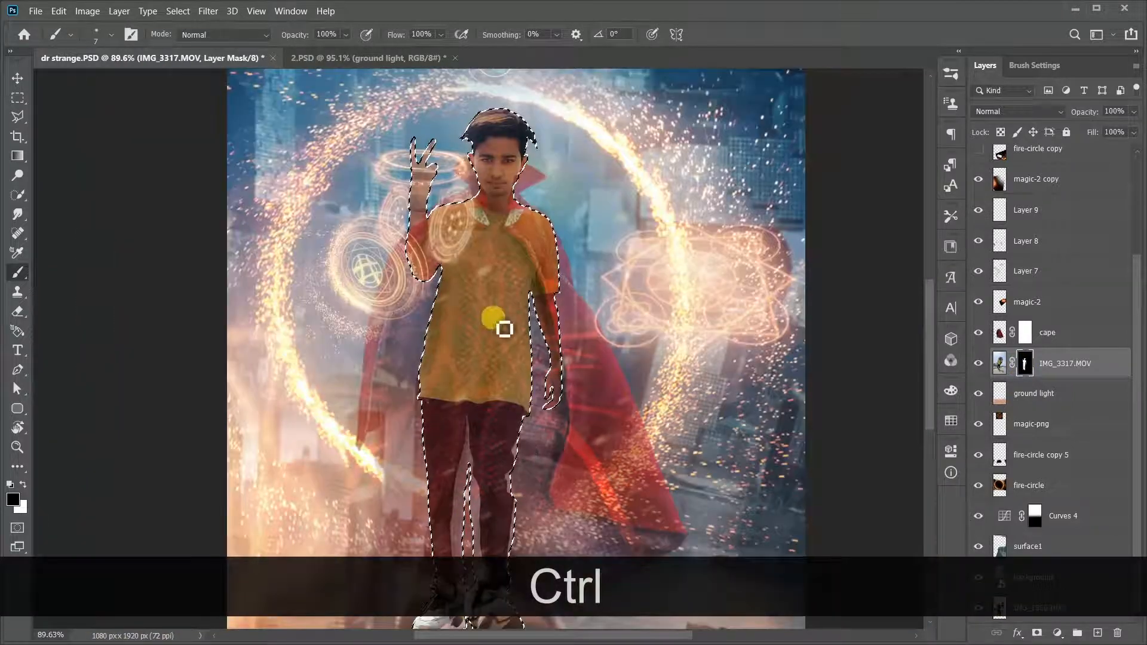
{"action": "scroll", "coordinate": [480, 217], "scroll_direction": "up", "scroll_amount": 8}
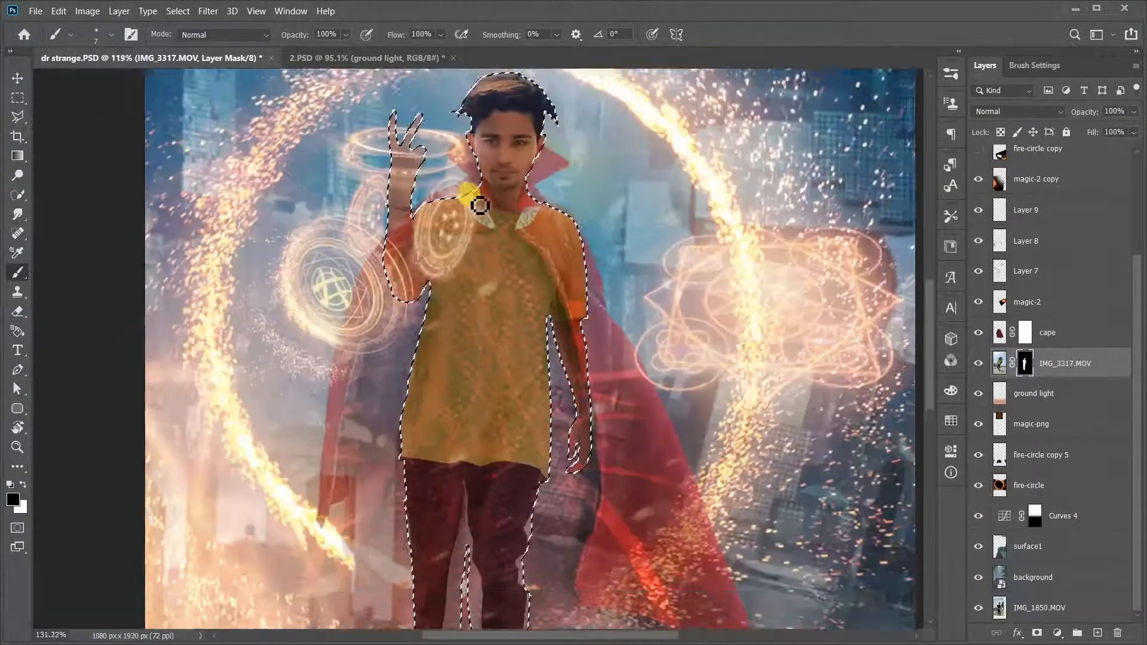
{"action": "left_click_drag", "start_coordinate": [514, 238], "coordinate": [527, 289]}
{"action": "scroll", "coordinate": [527, 289], "scroll_direction": "up", "scroll_amount": 4}
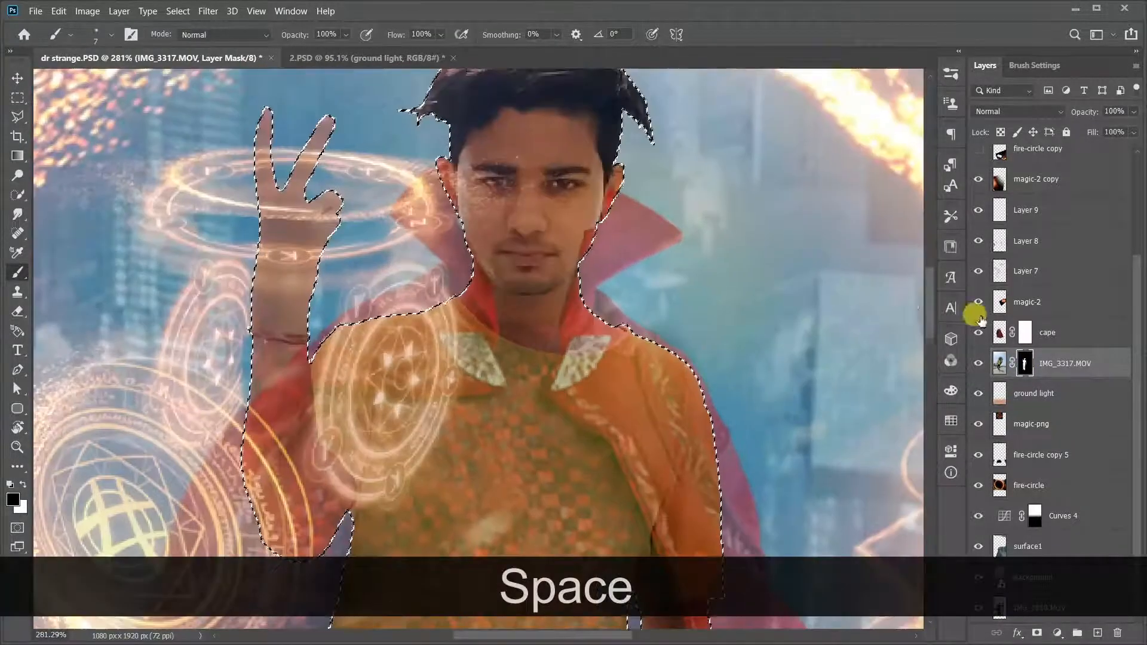
Paint black on the cape layer mask with a 32 px brush to uncover the lower front of the yellow shirt.
{"action": "left_click", "coordinate": [1025, 333]}
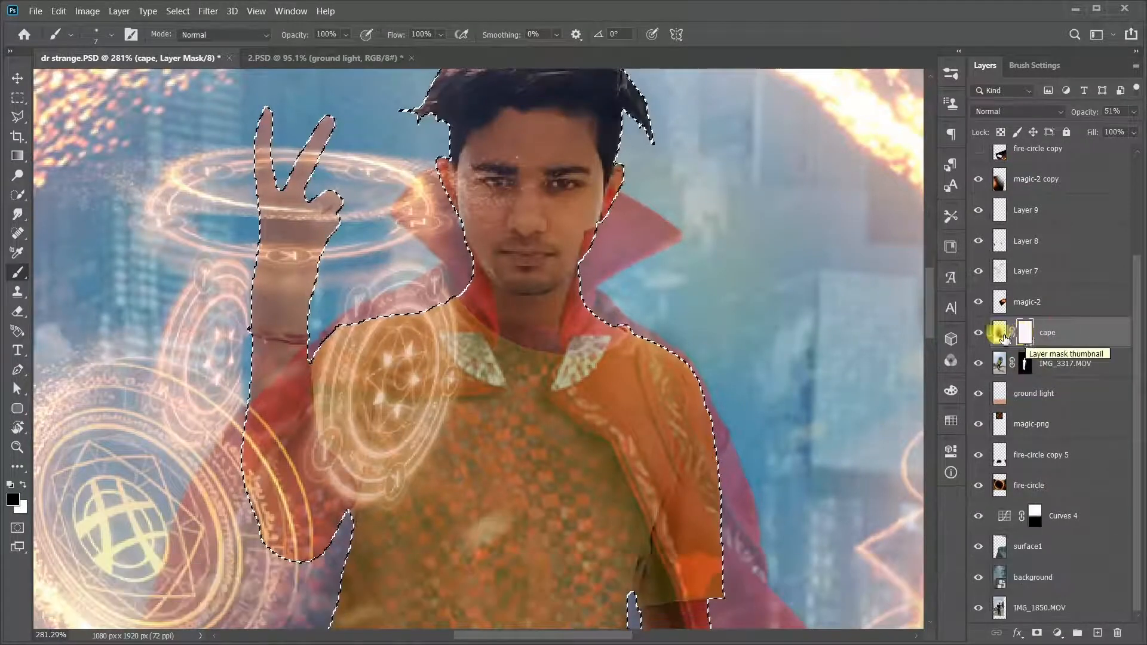
{"action": "right_click", "coordinate": [424, 254]}
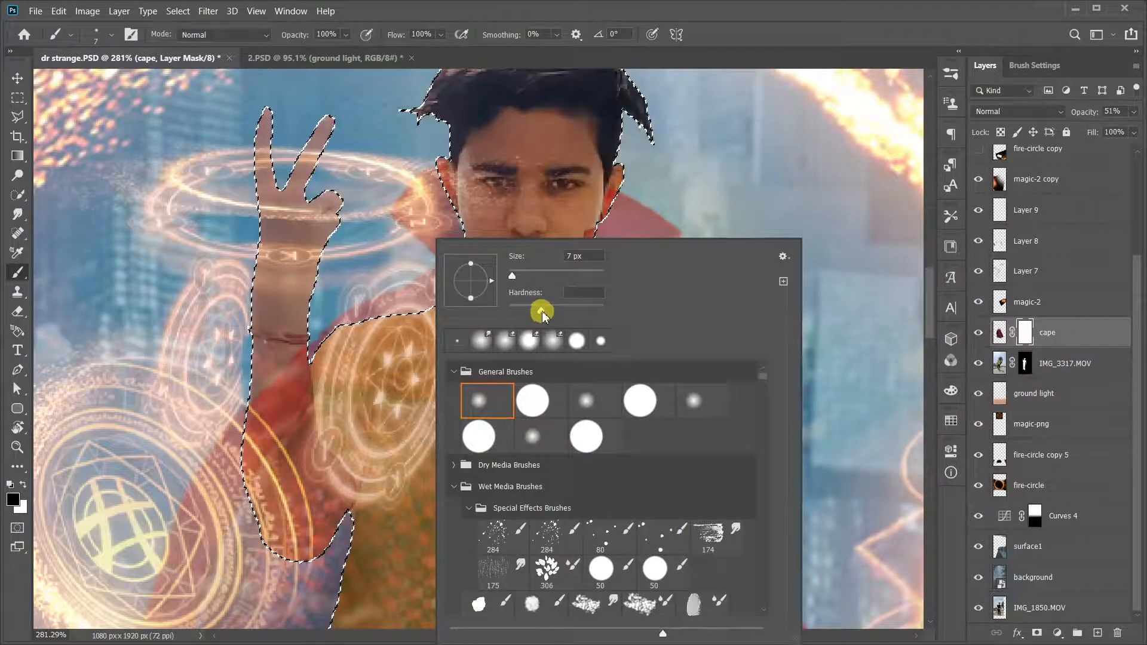
{"action": "key", "text": "Return"}
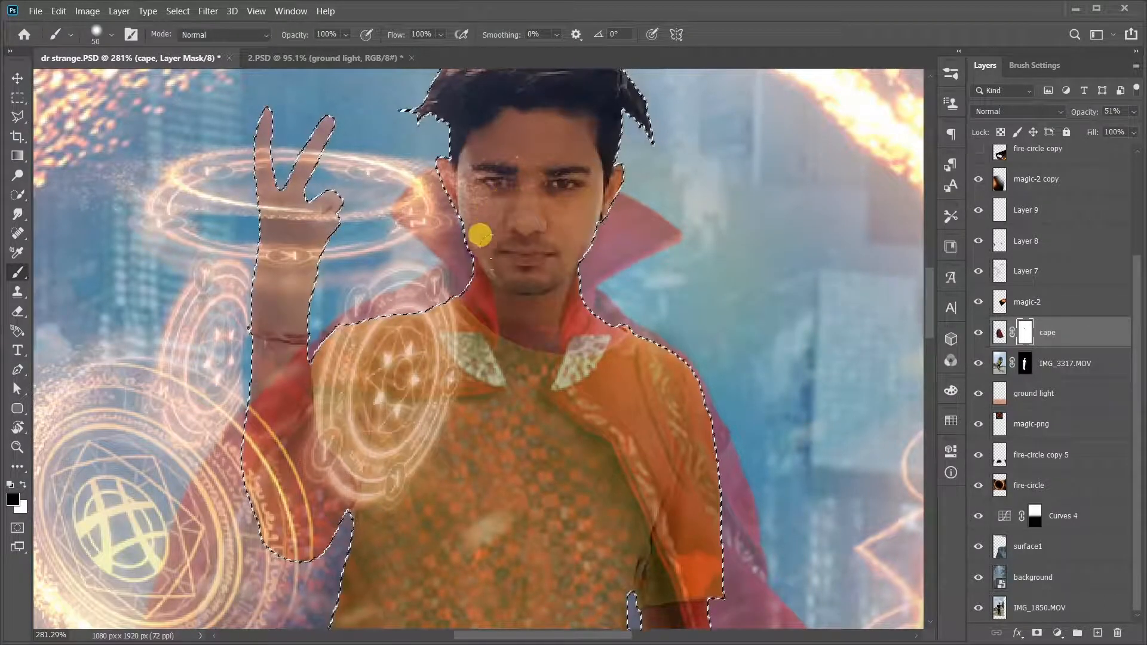
{"action": "key", "text": "ctrl+z"}
{"action": "scroll", "coordinate": [539, 260], "scroll_direction": "down", "scroll_amount": 12}
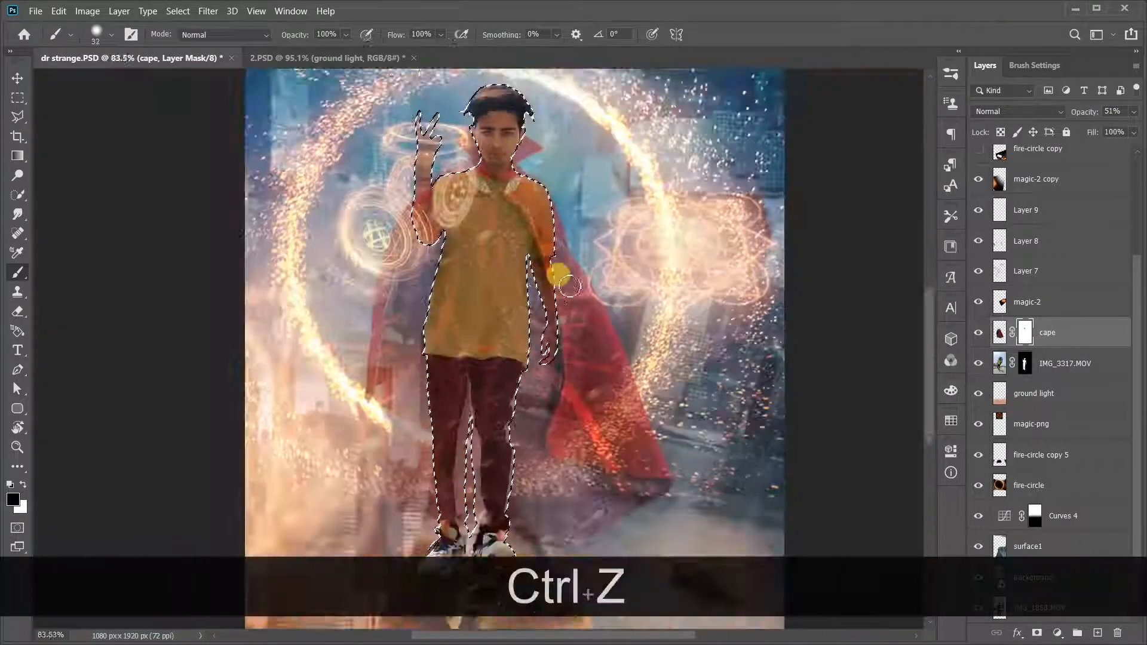
{"action": "scroll", "coordinate": [452, 242], "scroll_direction": "up", "scroll_amount": 2}
{"action": "scroll", "coordinate": [485, 280], "scroll_direction": "down", "scroll_amount": 2}
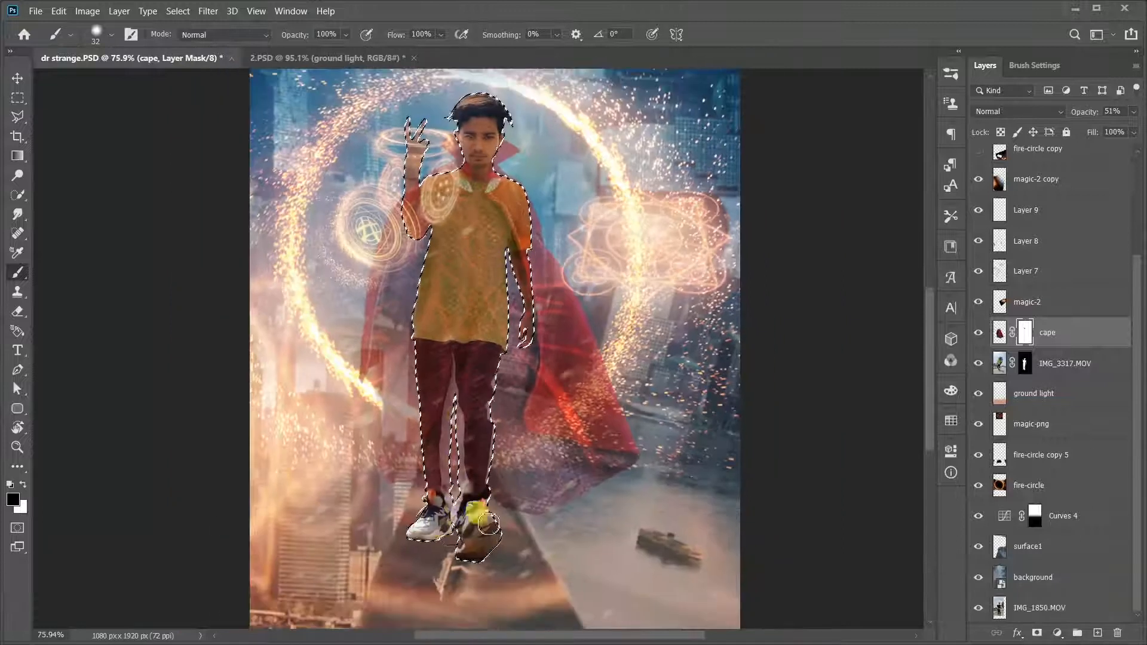
{"action": "scroll", "coordinate": [475, 281], "scroll_direction": "up", "scroll_amount": 2}
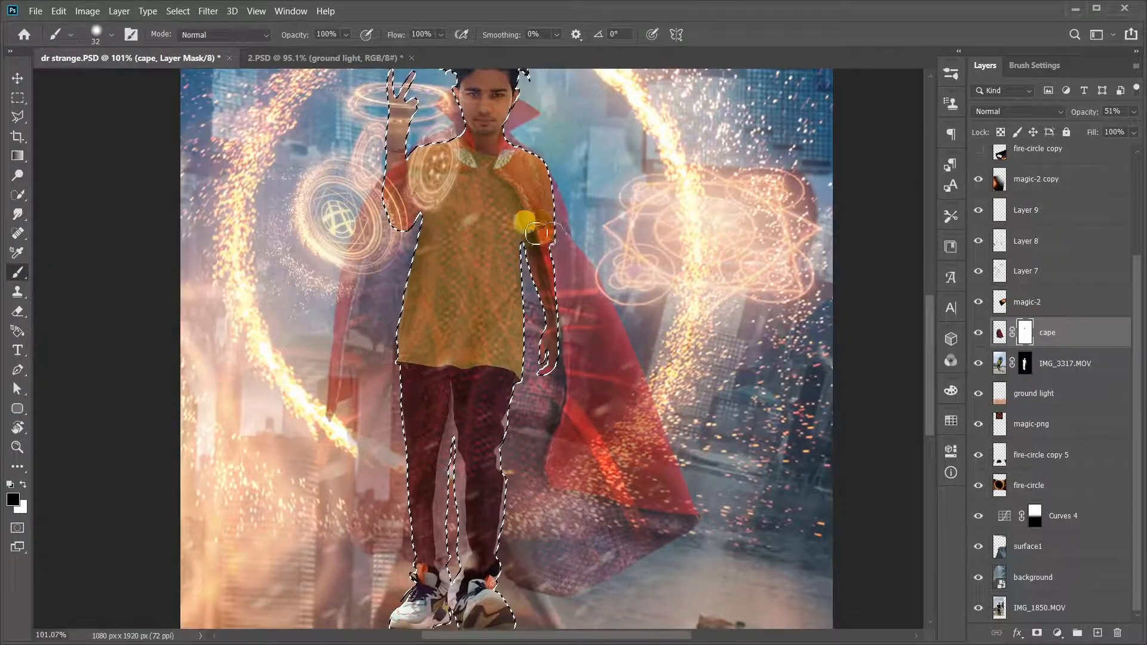
{"action": "scroll", "coordinate": [481, 245], "scroll_direction": "up", "scroll_amount": 2}
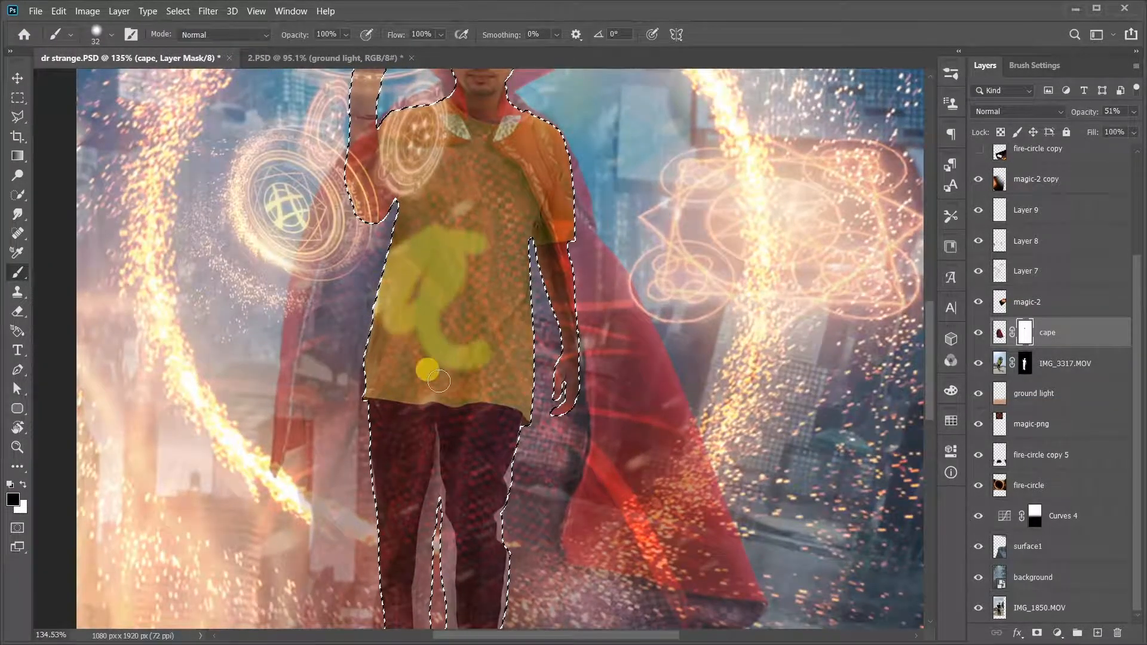
{"action": "scroll", "coordinate": [523, 186], "scroll_direction": "up", "scroll_amount": 3}
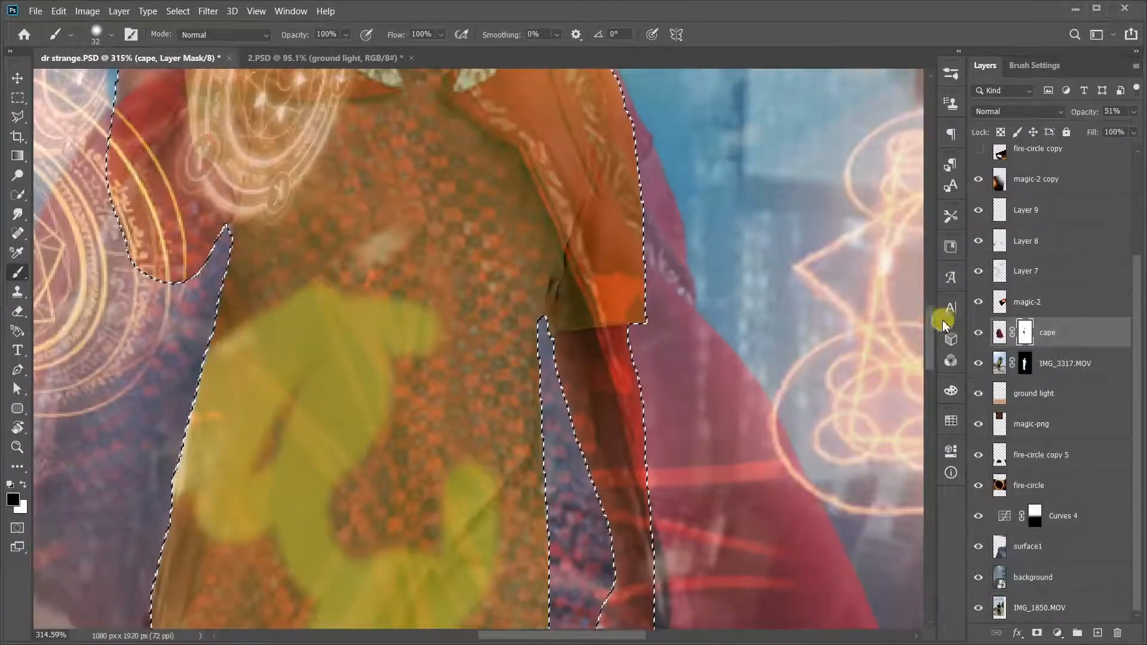
Examine how the semi-transparent cape overlaps the man's neck, shoulders, sleeves and arms.
{"action": "scroll", "coordinate": [928, 298], "scroll_direction": "down", "scroll_amount": 3}
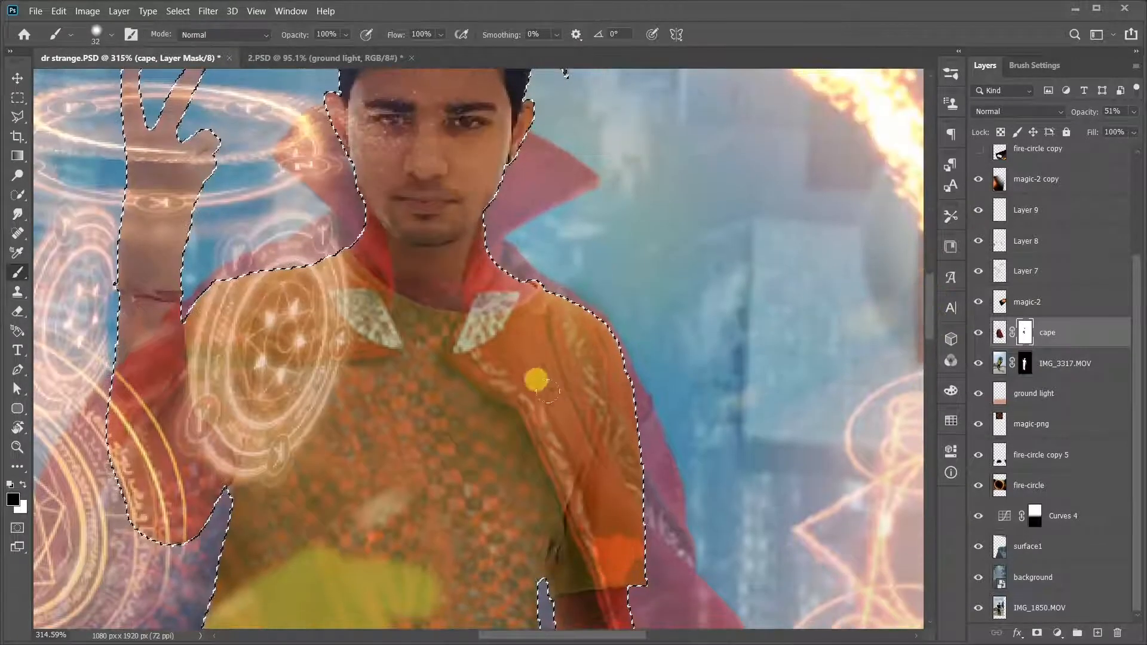
{"action": "scroll", "coordinate": [473, 283], "scroll_direction": "up", "scroll_amount": 4}
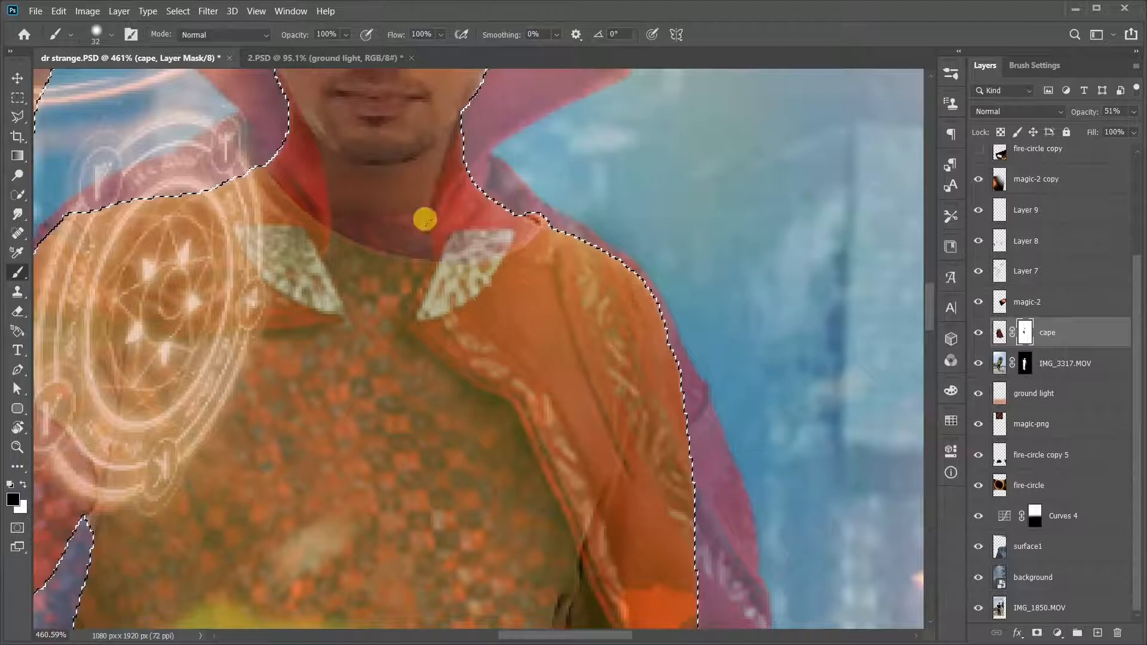
{"action": "scroll", "coordinate": [199, 235], "scroll_direction": "down", "scroll_amount": 2}
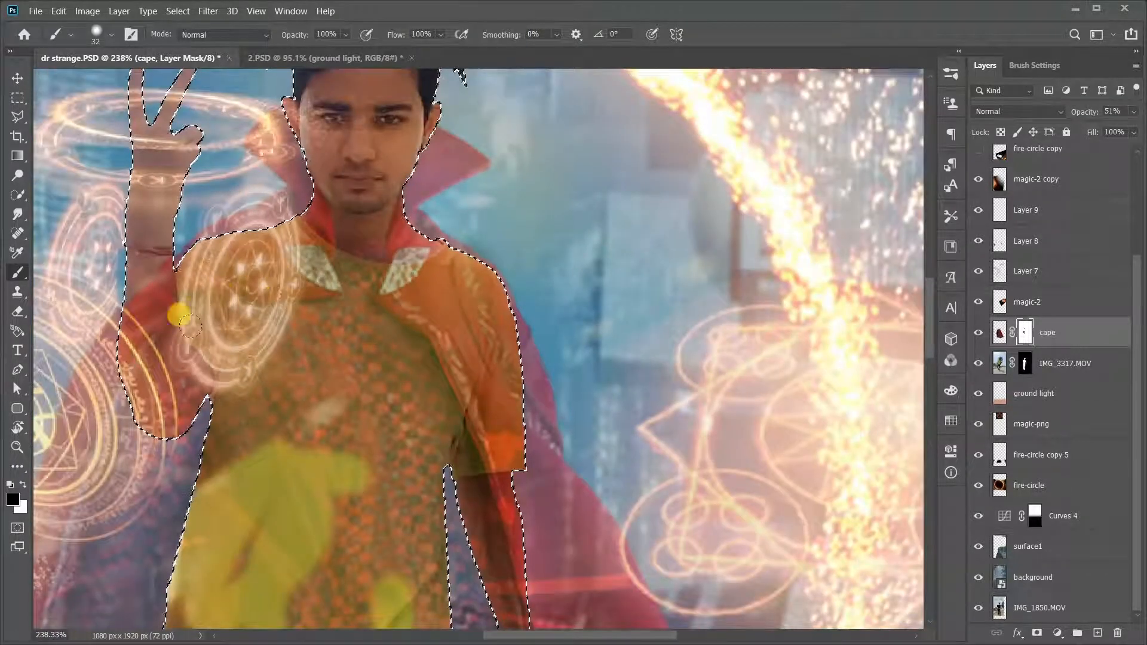
{"action": "scroll", "coordinate": [448, 335], "scroll_direction": "down", "scroll_amount": 3}
{"action": "scroll", "coordinate": [586, 512], "scroll_direction": "up", "scroll_amount": 3}
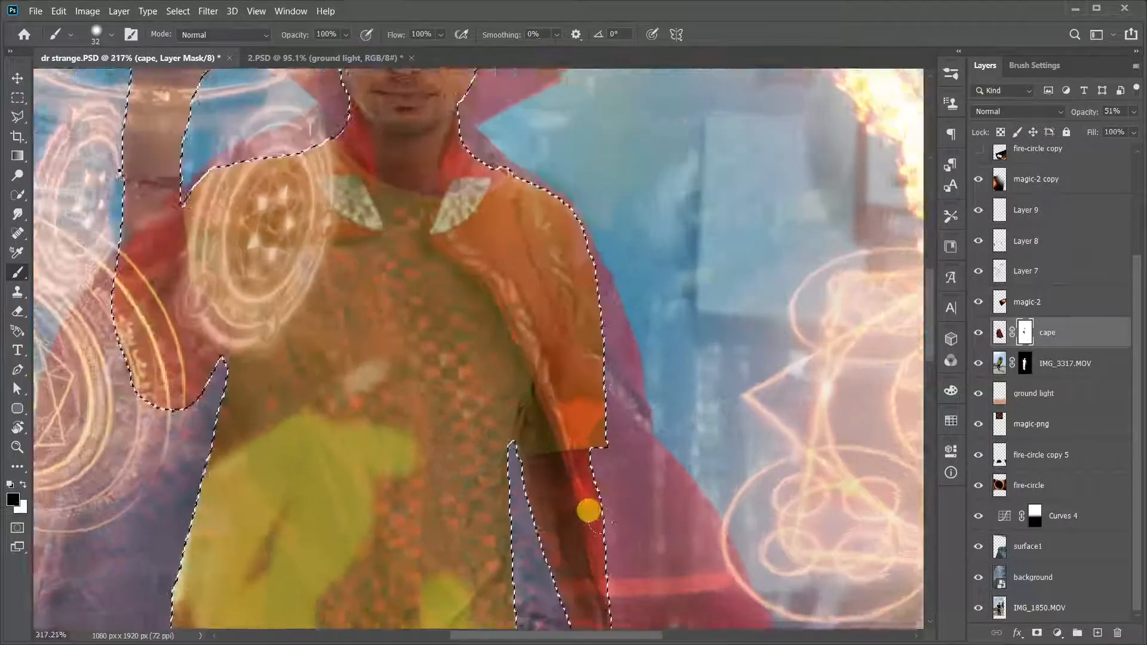
{"action": "scroll", "coordinate": [488, 341], "scroll_direction": "down", "scroll_amount": 4}
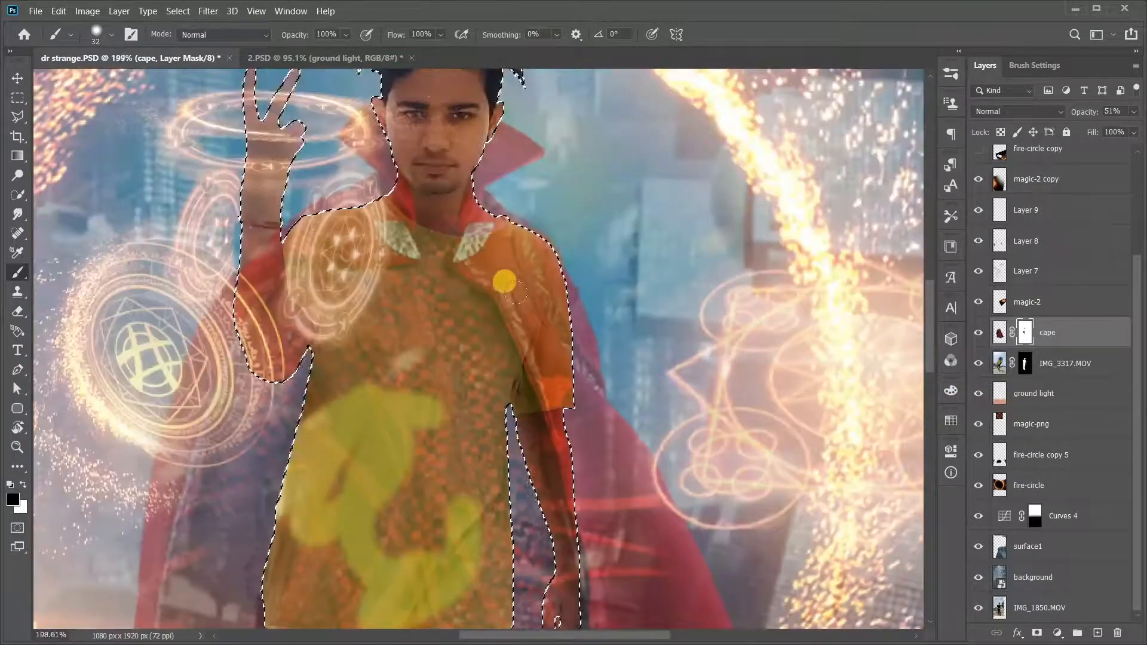
{"action": "scroll", "coordinate": [461, 404], "scroll_direction": "up", "scroll_amount": 1}
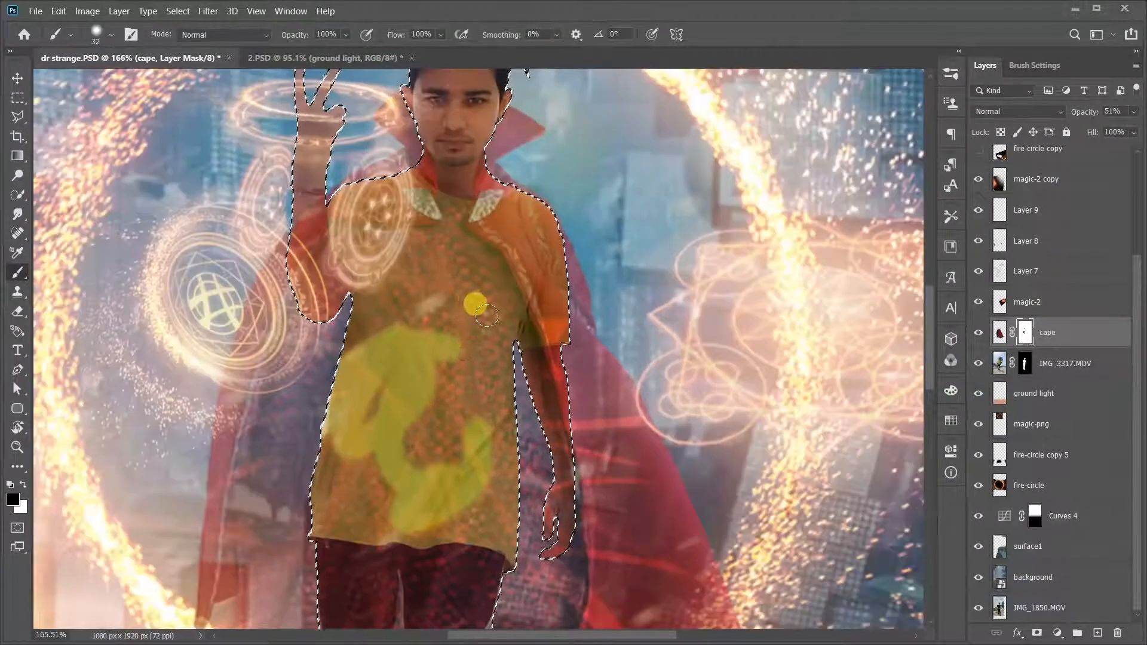
{"action": "scroll", "coordinate": [448, 296], "scroll_direction": "up", "scroll_amount": 5}
Paint the cape mask inside the selection to uncover the shirt across the chest, following the collar and lapel edge with a 6 px brush.
{"action": "right_click", "coordinate": [421, 262]}
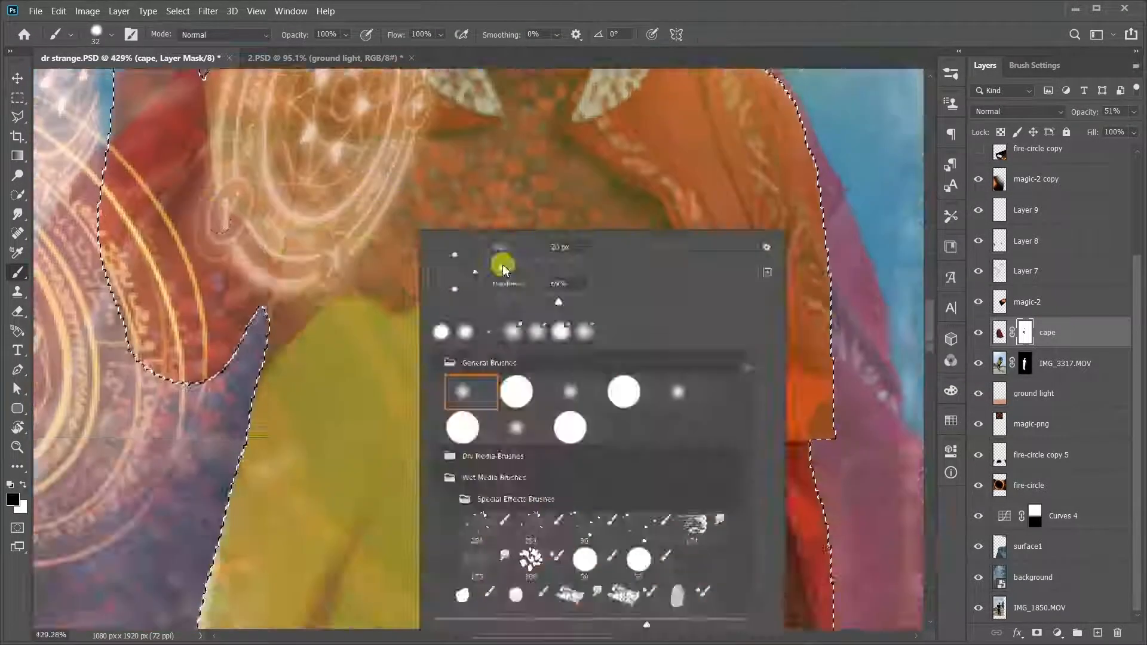
{"action": "scroll", "coordinate": [478, 334], "scroll_direction": "down", "scroll_amount": 2}
{"action": "mouse_move", "coordinate": [227, 418]}
{"action": "left_mouse_down"}
{"action": "mouse_move", "coordinate": [167, 218]}
{"action": "mouse_move", "coordinate": [166, 169]}
{"action": "left_mouse_up"}
{"action": "key", "text": "x"}
{"action": "left_click_drag", "start_coordinate": [418, 334], "coordinate": [504, 169]}
{"action": "scroll", "coordinate": [537, 138], "scroll_direction": "up", "scroll_amount": 3}
{"action": "key", "text": "x"}
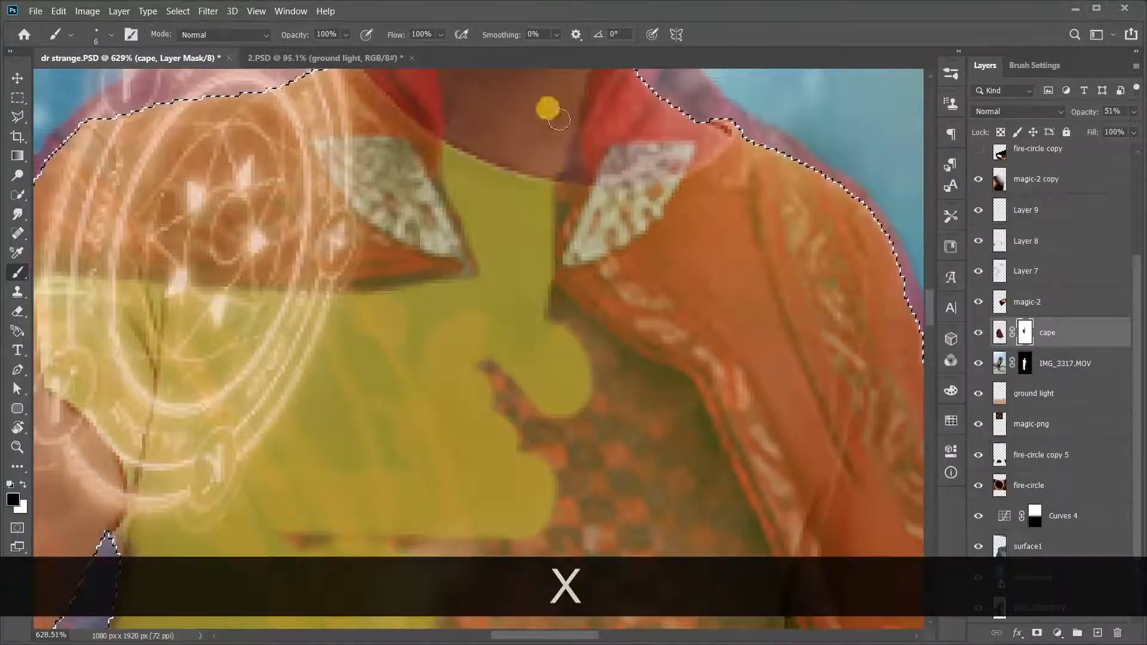
Mask the cape along the inner lapel edge down to the sleeve and armpit, enlarging the brush to 47 px for wider areas.
{"action": "mouse_move", "coordinate": [545, 107]}
{"action": "left_mouse_down"}
{"action": "mouse_move", "coordinate": [540, 223]}
{"action": "mouse_move", "coordinate": [583, 338]}
{"action": "left_mouse_up"}
{"action": "key", "text": "space"}
{"action": "left_click_drag", "start_coordinate": [687, 507], "coordinate": [562, 215]}
{"action": "left_click_drag", "start_coordinate": [594, 418], "coordinate": [555, 156]}
{"action": "right_click", "coordinate": [657, 241]}
{"action": "left_click_drag", "start_coordinate": [738, 275], "coordinate": [751, 276]}
{"action": "key", "text": "space"}
{"action": "left_click_drag", "start_coordinate": [565, 167], "coordinate": [666, 579]}
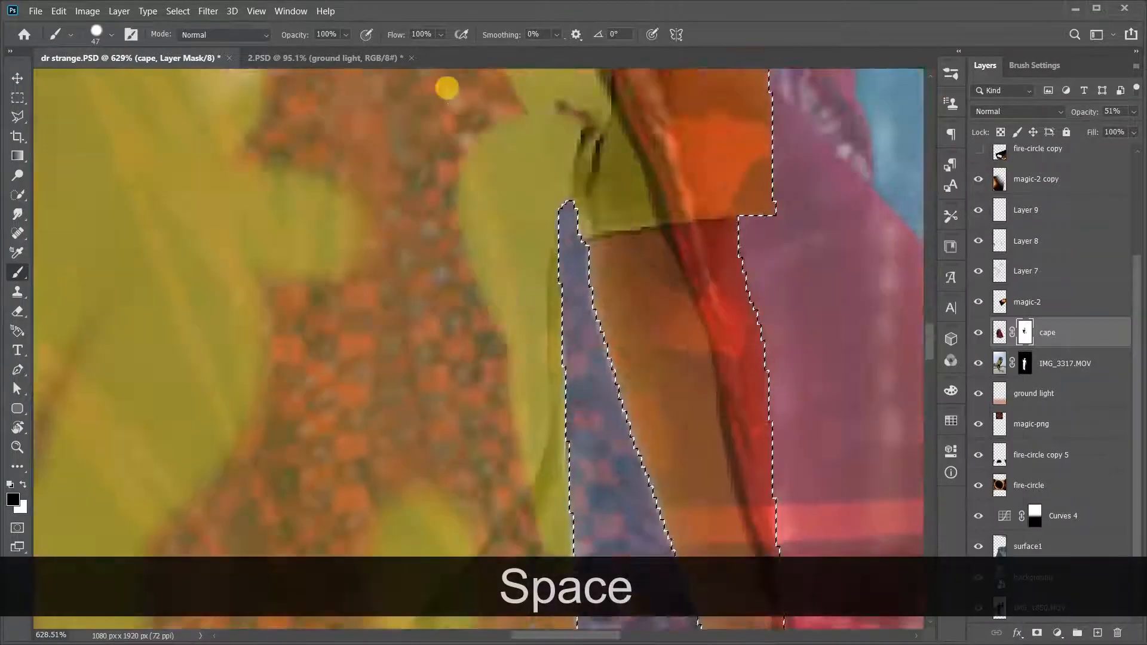
Mask the remaining cape texture off the shirt, trousers and hanging arm, refining the edges with a 3 px brush.
{"action": "scroll", "coordinate": [376, 478], "scroll_direction": "down", "scroll_amount": 5}
{"action": "scroll", "coordinate": [477, 119], "scroll_direction": "up", "scroll_amount": 4}
{"action": "right_click", "coordinate": [609, 197]}
{"action": "left_click_drag", "start_coordinate": [695, 233], "coordinate": [683, 232]}
{"action": "scroll", "coordinate": [606, 174], "scroll_direction": "up", "scroll_amount": 3}
{"action": "key", "text": "x"}
{"action": "scroll", "coordinate": [609, 175], "scroll_direction": "down", "scroll_amount": 8}
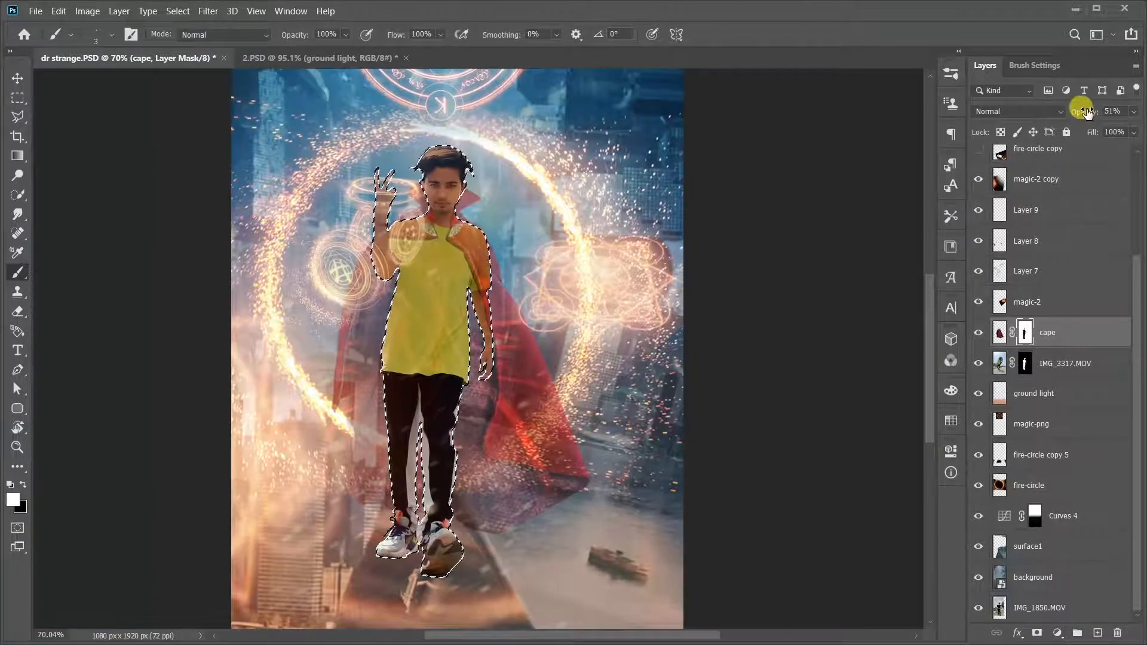
Set the cape layer's opacity to 100% and clear the selection around the man.
{"action": "left_click_drag", "start_coordinate": [1084, 112], "coordinate": [1143, 148]}
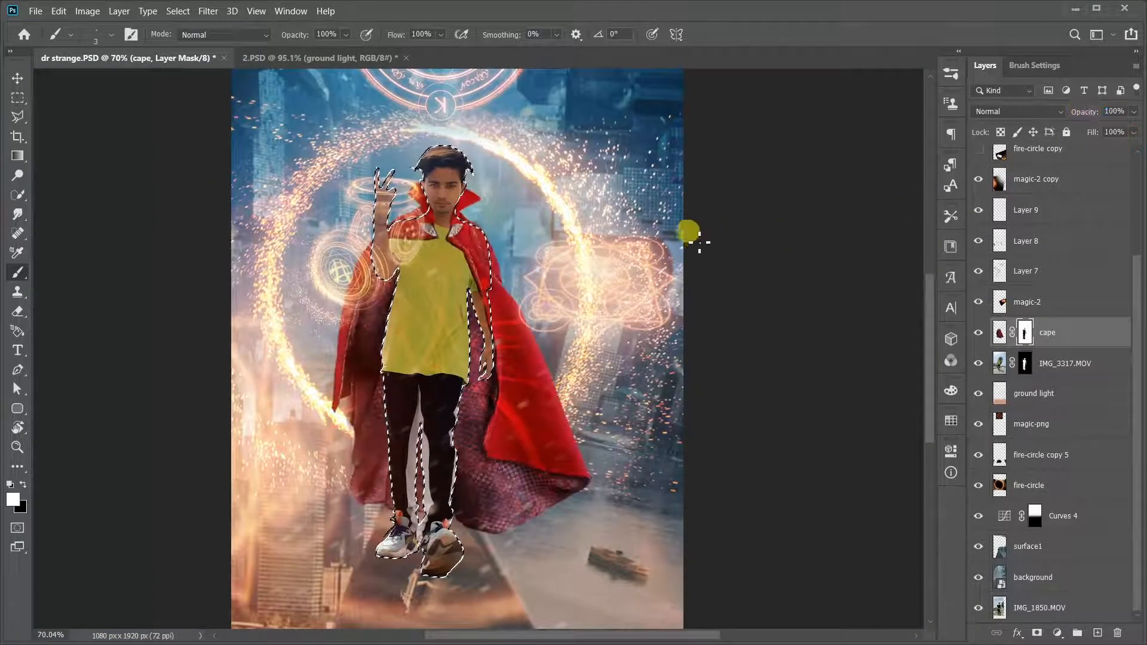
{"action": "key", "text": "ctrl+d"}
{"action": "scroll", "coordinate": [478, 314], "scroll_direction": "down", "scroll_amount": 2}
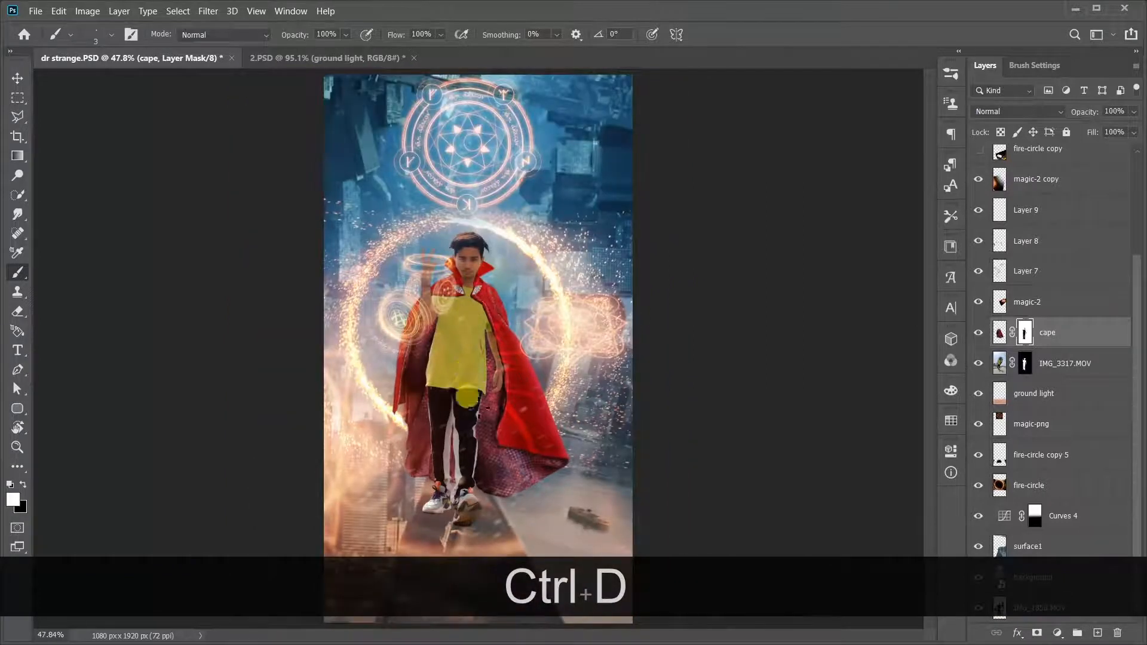
Paint white on the cape mask with a 28 px brush to bring back a strip of cape over the shirt.
{"action": "scroll", "coordinate": [478, 408], "scroll_direction": "up", "scroll_amount": 3}
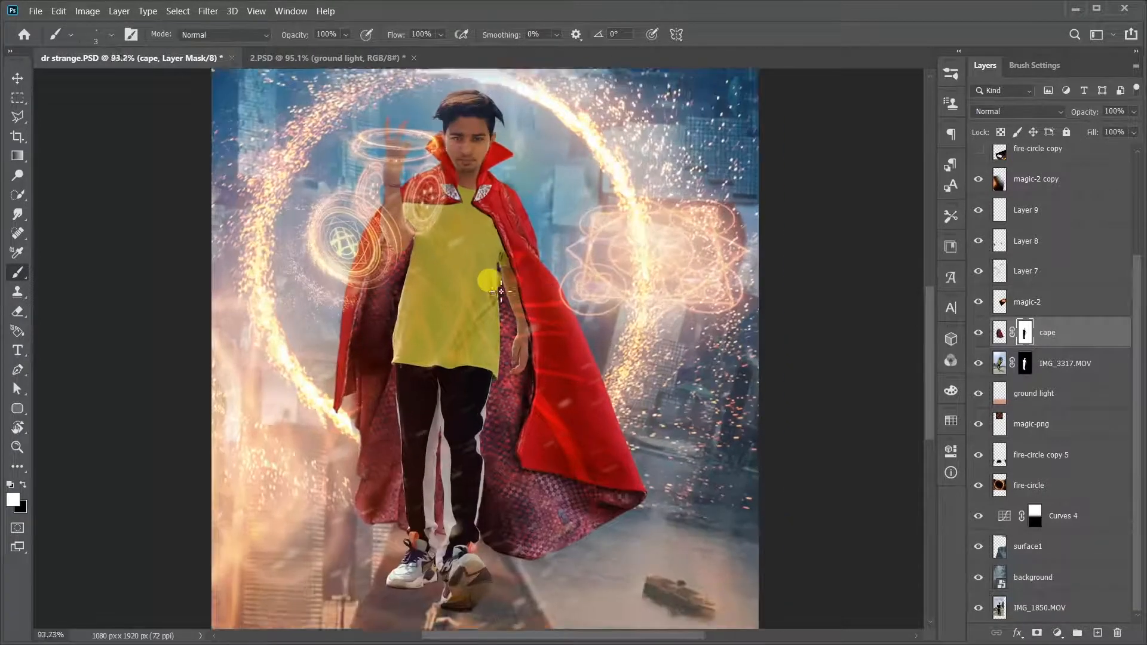
{"action": "scroll", "coordinate": [500, 291], "scroll_direction": "up", "scroll_amount": 5}
{"action": "right_click", "coordinate": [529, 273]}
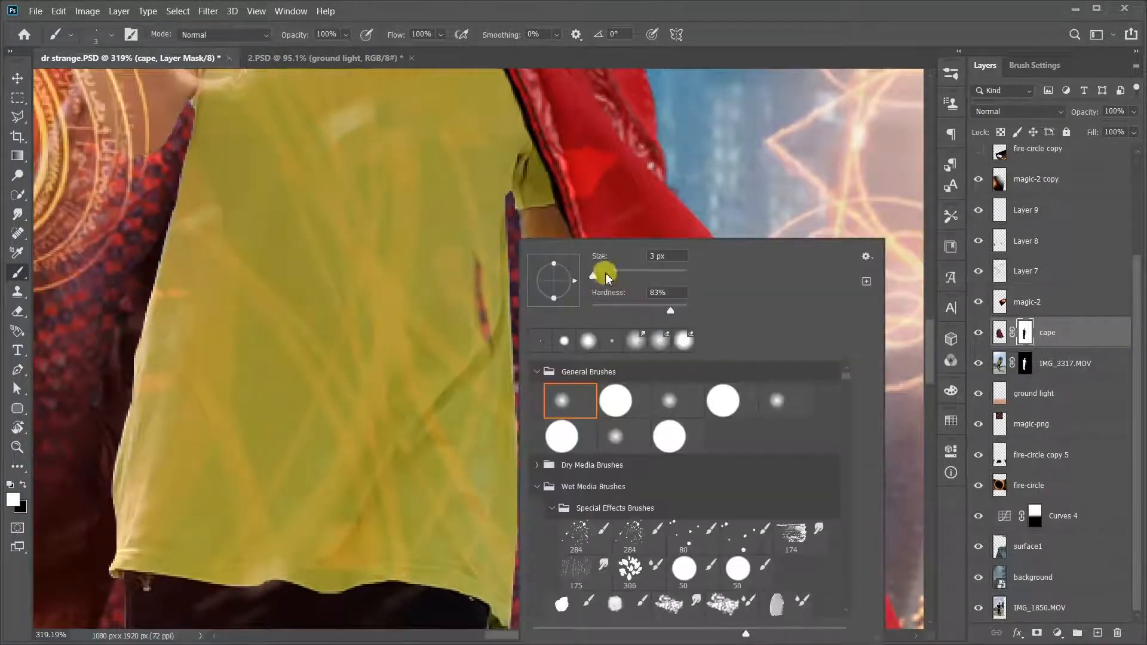
{"action": "left_click", "coordinate": [604, 276]}
{"action": "left_click_drag", "start_coordinate": [442, 246], "coordinate": [447, 365]}
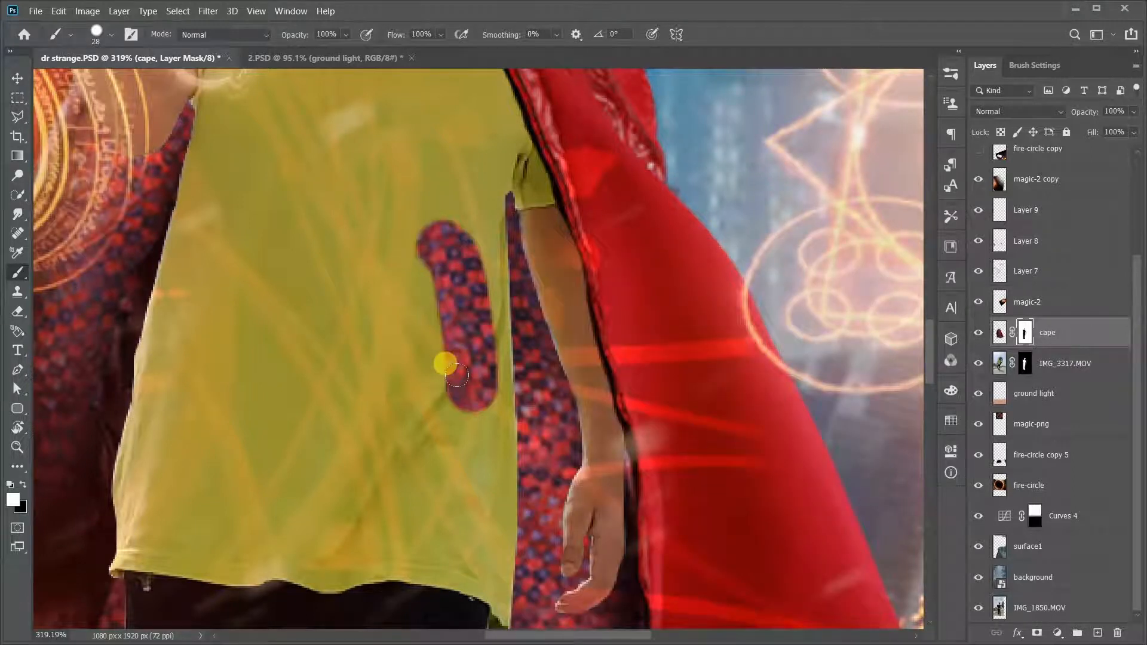
Paint black on the cape mask over the shirt to hide the exposed strip and leftover streak beside the armpit.
{"action": "key", "text": "x"}
{"action": "mouse_move", "coordinate": [445, 181]}
{"action": "left_mouse_down"}
{"action": "mouse_move", "coordinate": [447, 402]}
{"action": "mouse_move", "coordinate": [443, 294]}
{"action": "mouse_move", "coordinate": [454, 297]}
{"action": "mouse_move", "coordinate": [463, 349]}
{"action": "mouse_move", "coordinate": [455, 390]}
{"action": "left_mouse_up"}
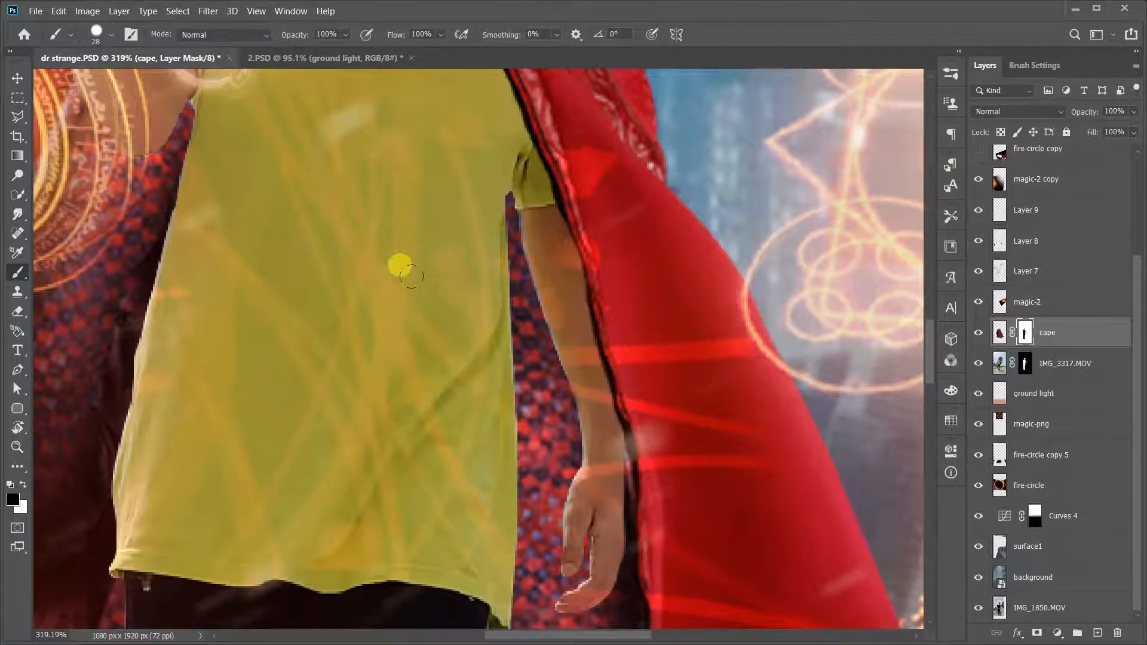
{"action": "left_click_drag", "start_coordinate": [417, 244], "coordinate": [440, 277]}
{"action": "scroll", "coordinate": [556, 400], "scroll_direction": "down", "scroll_amount": 5}
{"action": "scroll", "coordinate": [541, 251], "scroll_direction": "up", "scroll_amount": 3}
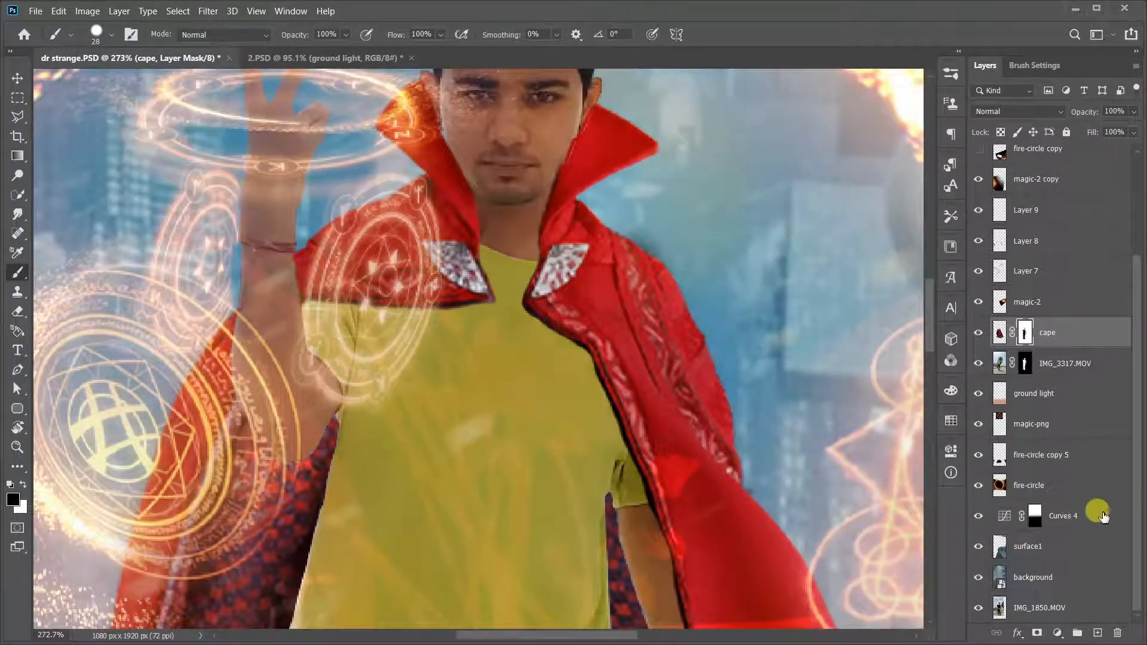
Add a new layer clipped to the cape layer and set the foreground colour to dark red 140404.
{"action": "left_click", "coordinate": [1099, 633]}
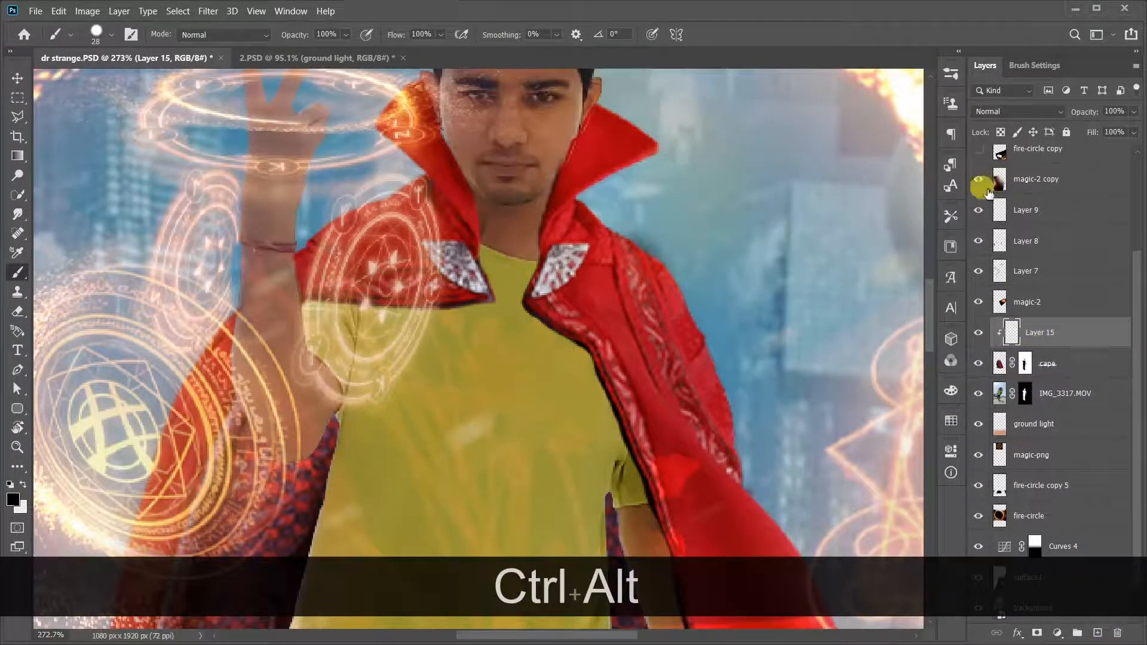
{"action": "scroll", "coordinate": [432, 249], "scroll_direction": "down", "scroll_amount": 9}
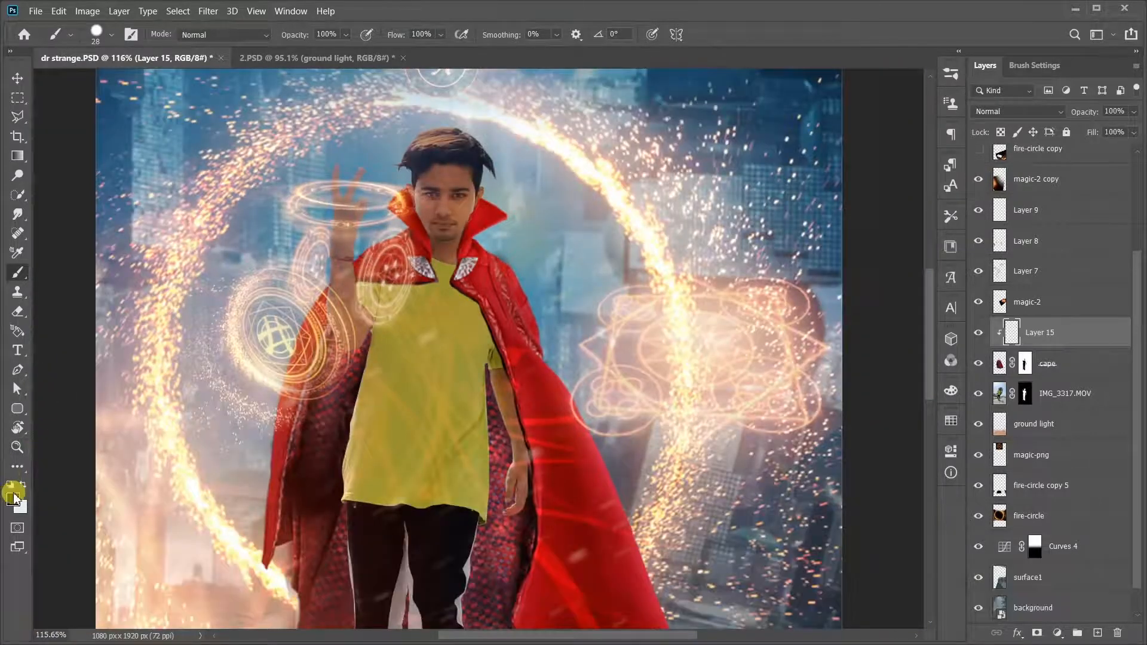
{"action": "left_click", "coordinate": [13, 500]}
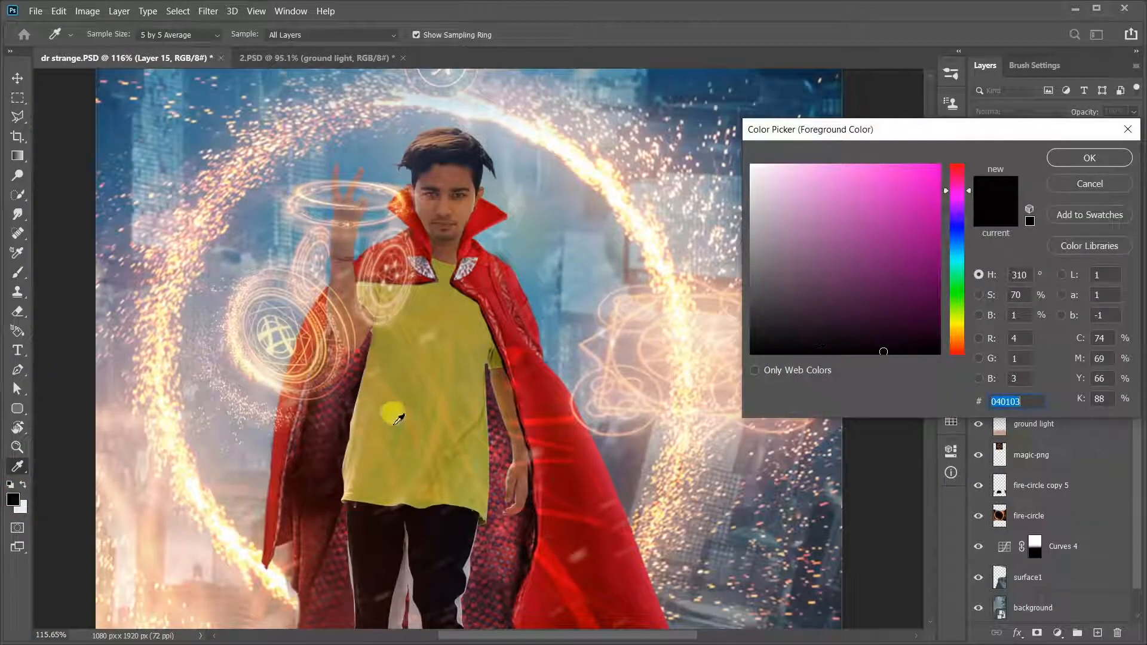
{"action": "left_click", "coordinate": [316, 481]}
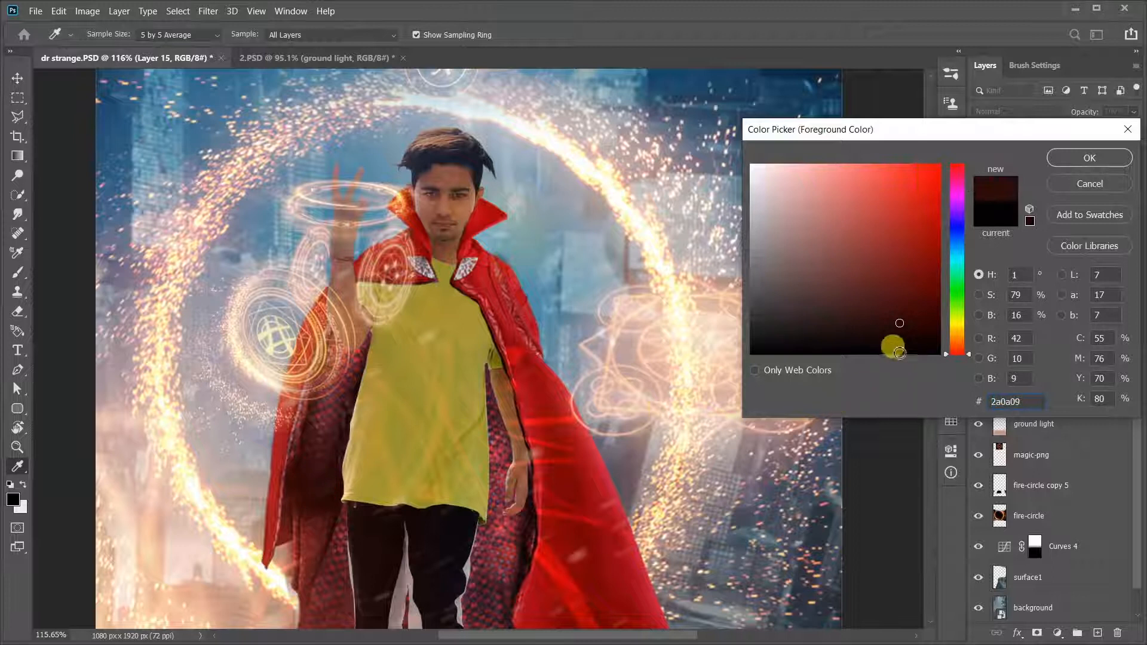
{"action": "left_click", "coordinate": [904, 341]}
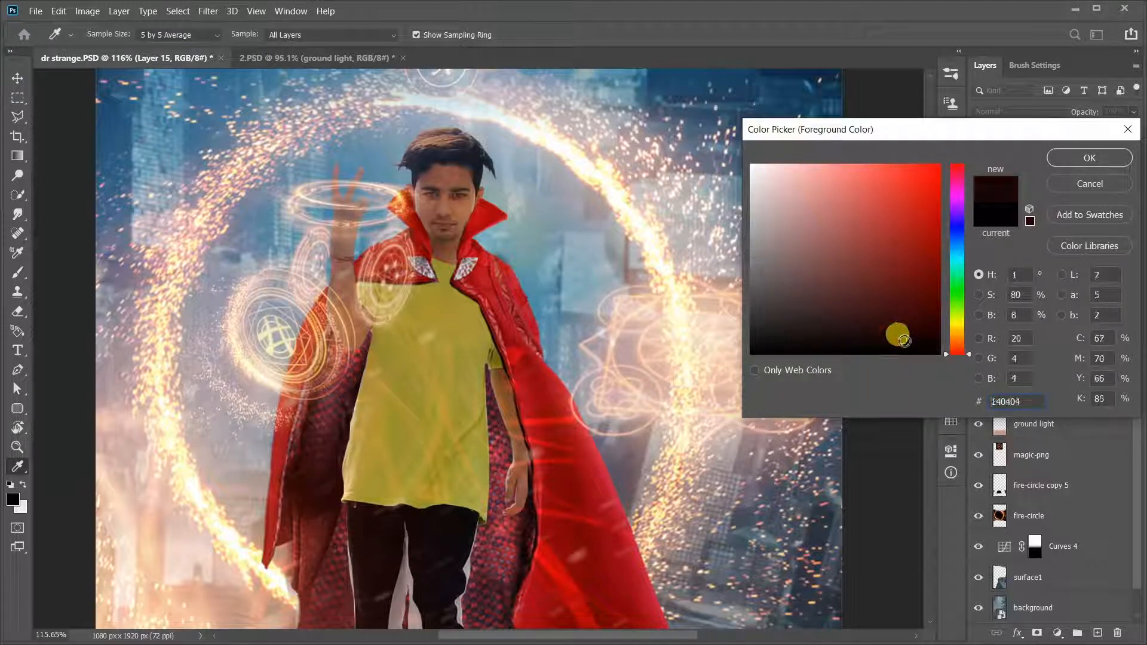
{"action": "left_click", "coordinate": [1066, 156]}
Set up a soft brush with a 62 px size, 0% hardness and 54% opacity.
{"action": "key", "text": "b"}
{"action": "right_click", "coordinate": [525, 184]}
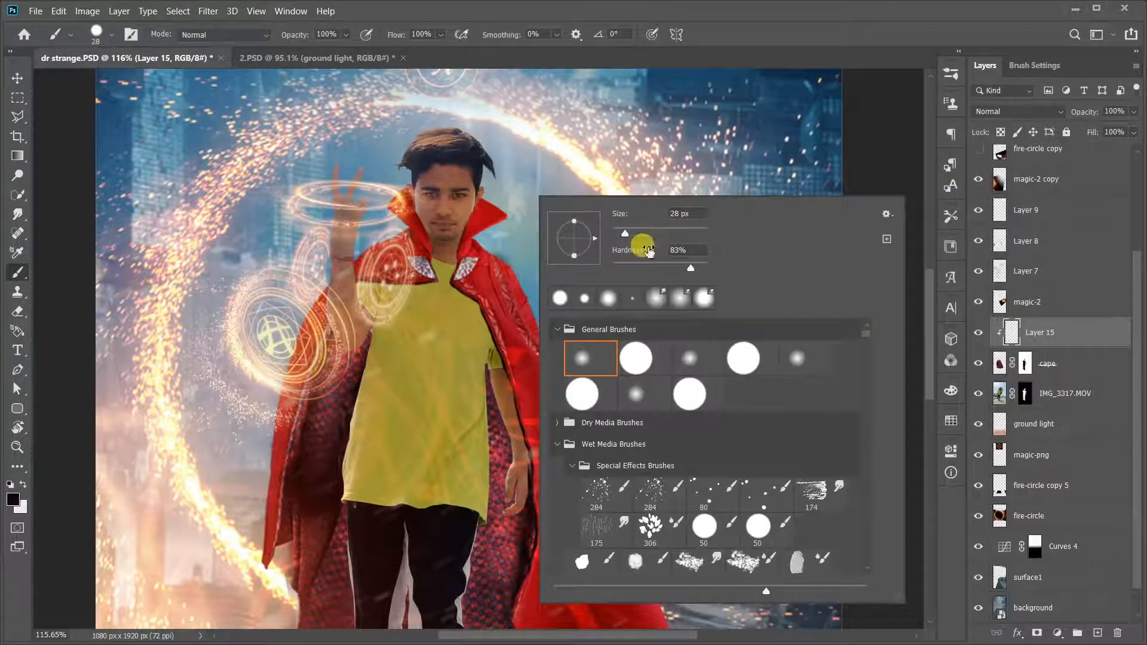
{"action": "left_click_drag", "start_coordinate": [655, 275], "coordinate": [570, 258]}
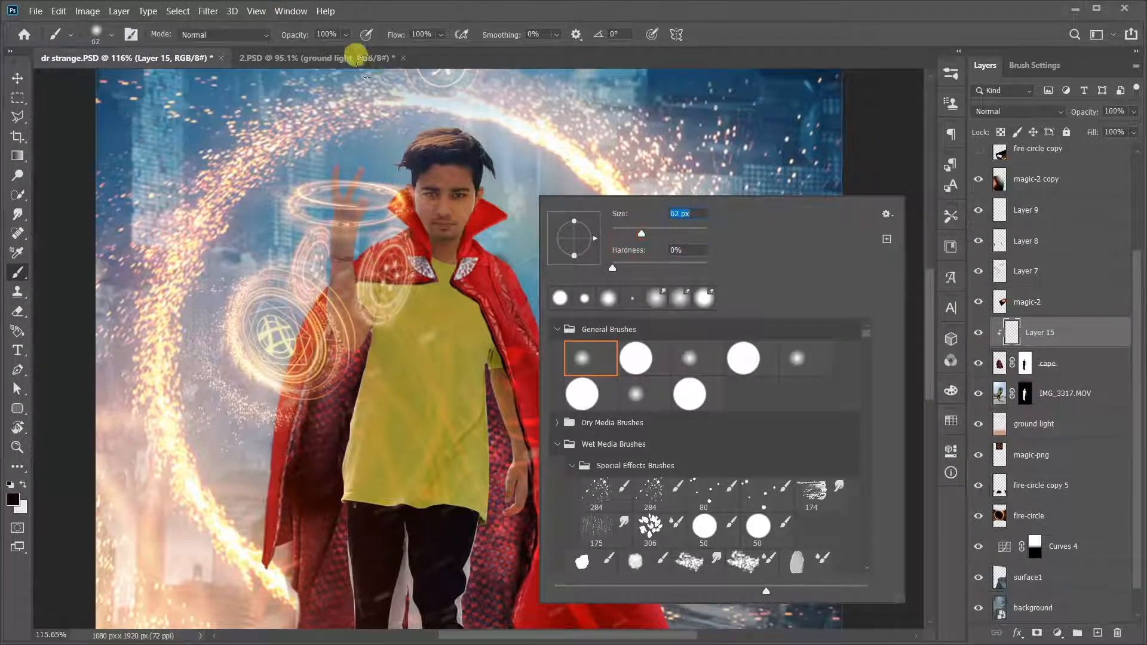
{"action": "left_click_drag", "start_coordinate": [647, 235], "coordinate": [643, 235]}
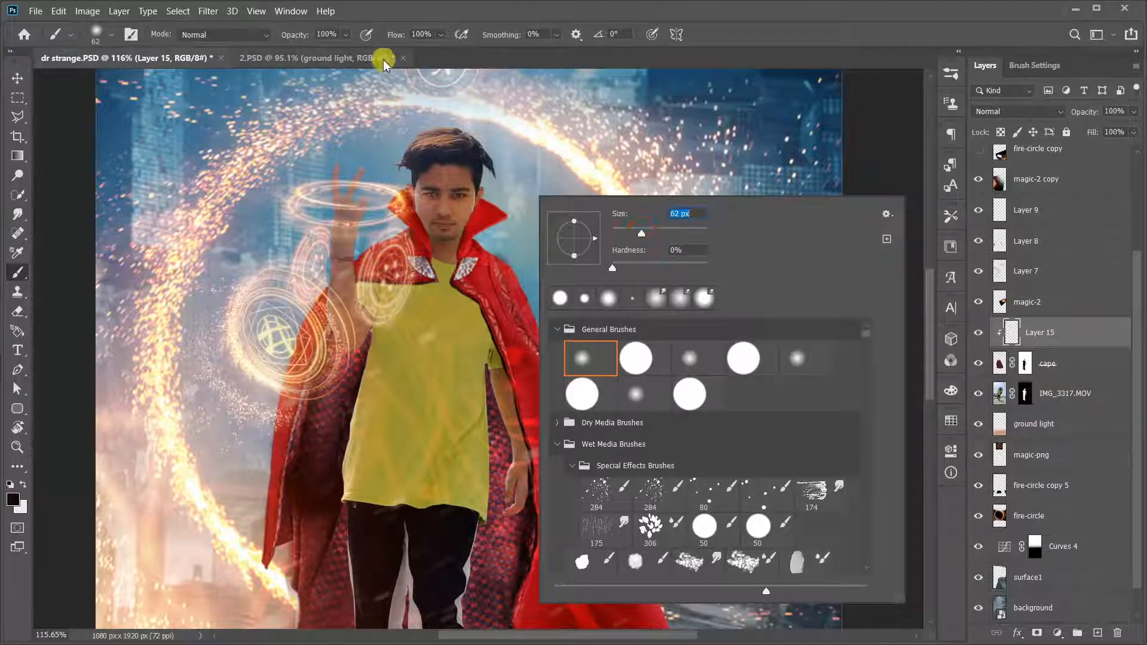
{"action": "left_click_drag", "start_coordinate": [294, 36], "coordinate": [286, 36]}
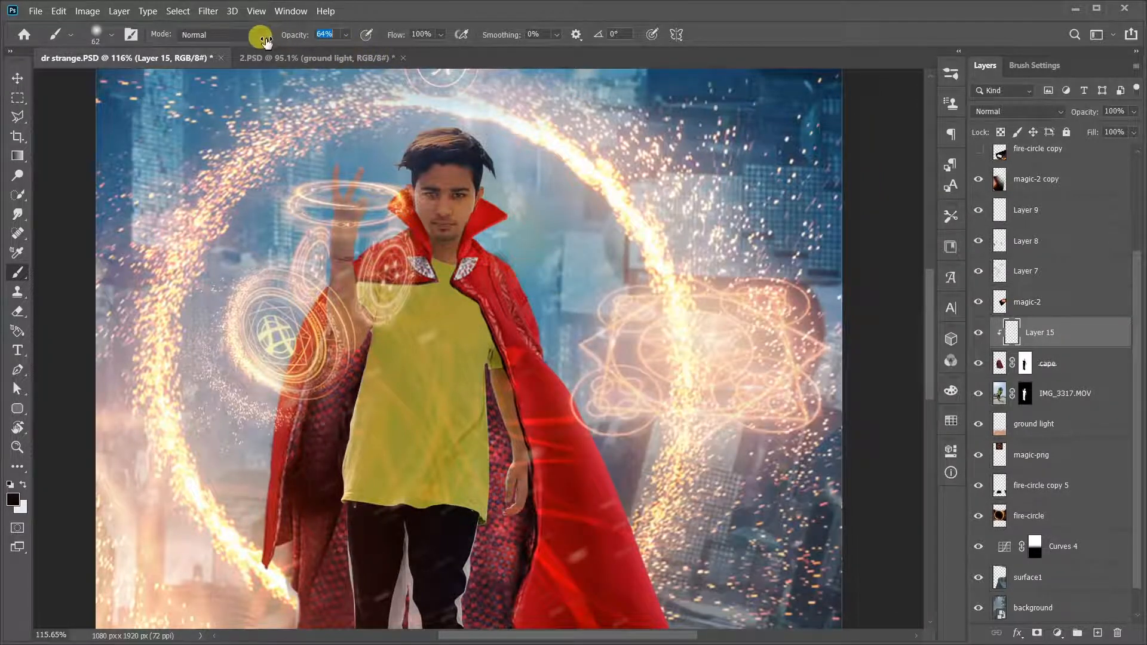
Shade the inner edges of the cape's collar beside the face and neck with a 21 px brush.
{"action": "scroll", "coordinate": [460, 217], "scroll_direction": "up", "scroll_amount": 5}
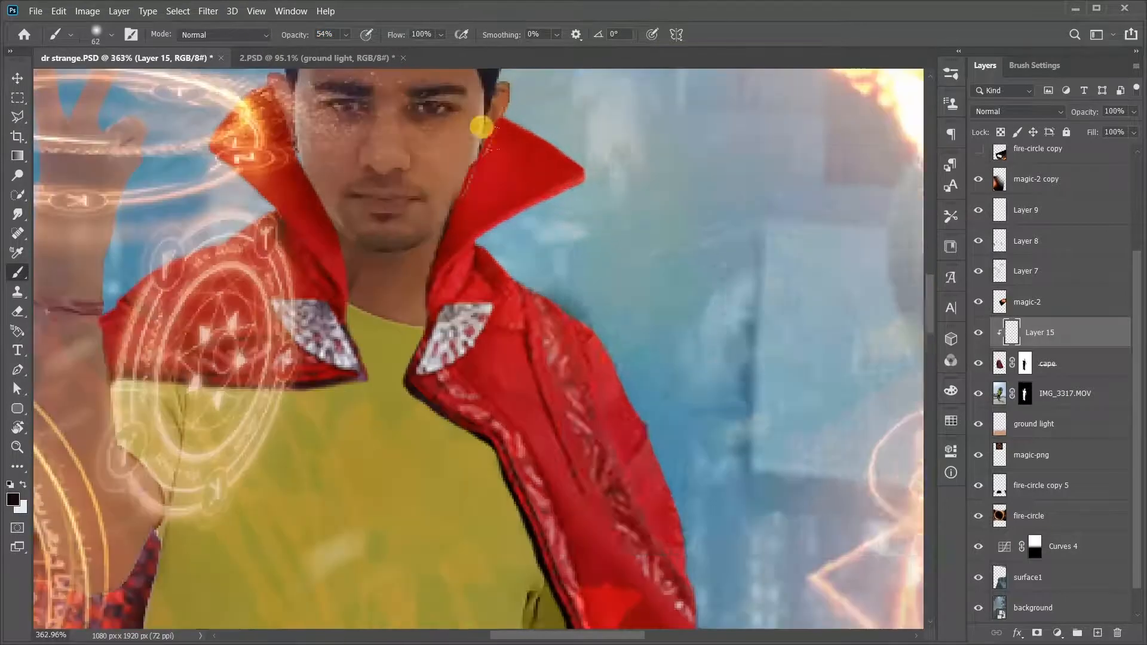
{"action": "right_click", "coordinate": [560, 148]}
{"action": "left_click_drag", "start_coordinate": [637, 181], "coordinate": [606, 184]}
{"action": "left_click", "coordinate": [486, 124]}
{"action": "scroll", "coordinate": [485, 172], "scroll_direction": "up", "scroll_amount": 4}
{"action": "right_click", "coordinate": [523, 147]}
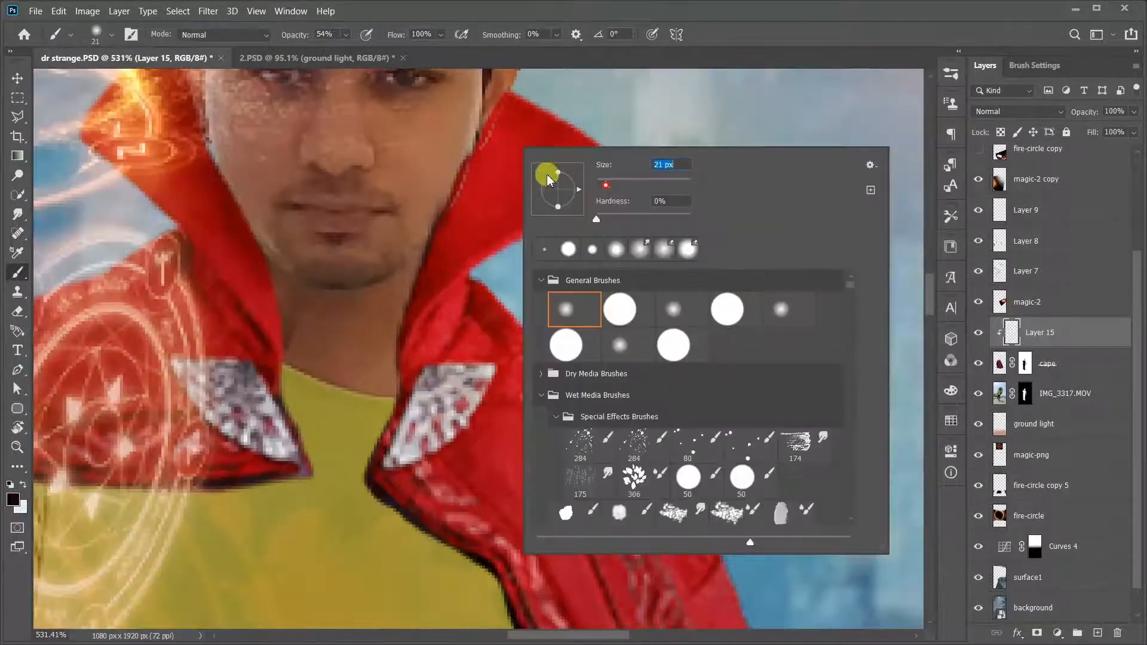
{"action": "left_click", "coordinate": [447, 103]}
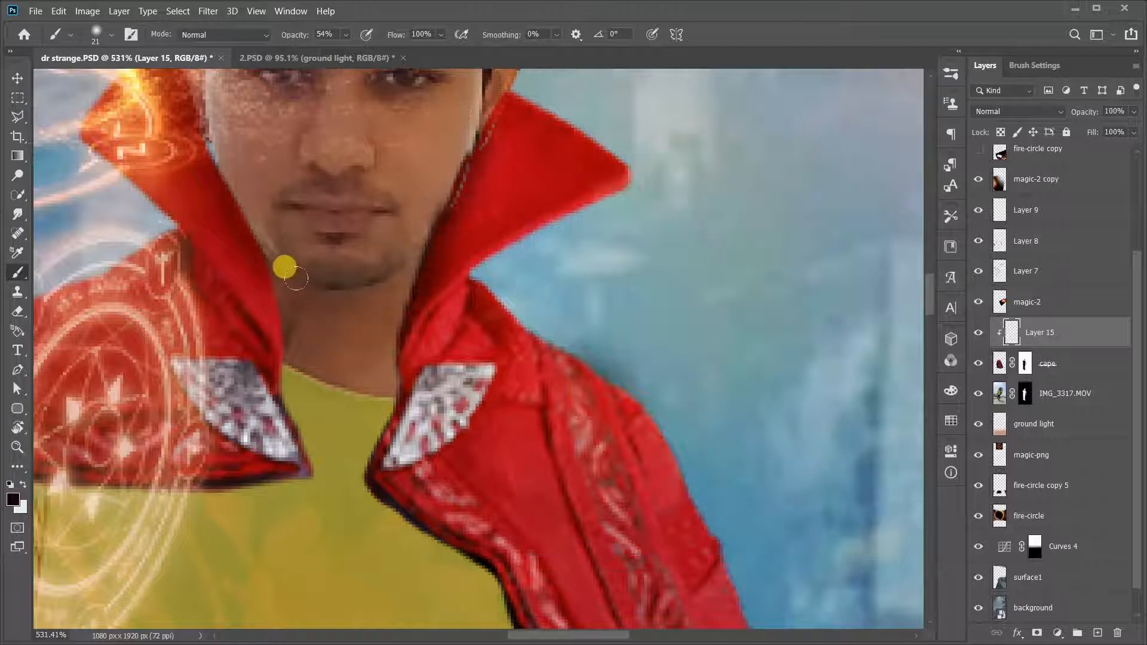
{"action": "left_click_drag", "start_coordinate": [277, 311], "coordinate": [183, 80]}
{"action": "scroll", "coordinate": [243, 189], "scroll_direction": "down", "scroll_amount": 1}
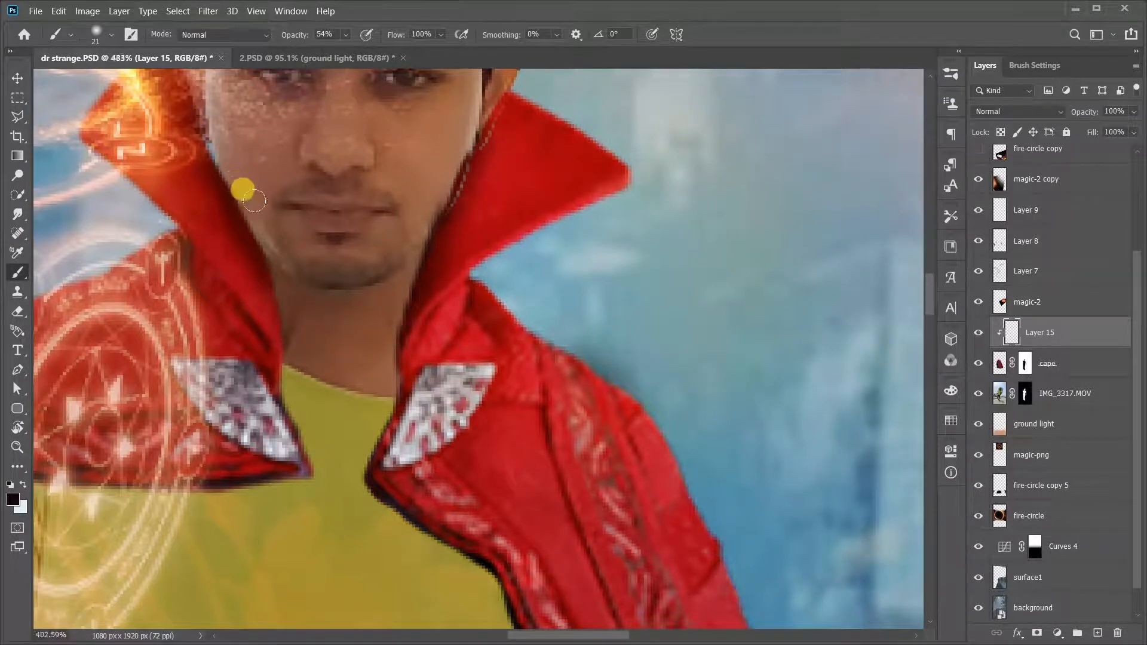
{"action": "scroll", "coordinate": [242, 190], "scroll_direction": "down", "scroll_amount": 2}
{"action": "scroll", "coordinate": [456, 225], "scroll_direction": "down", "scroll_amount": 6}
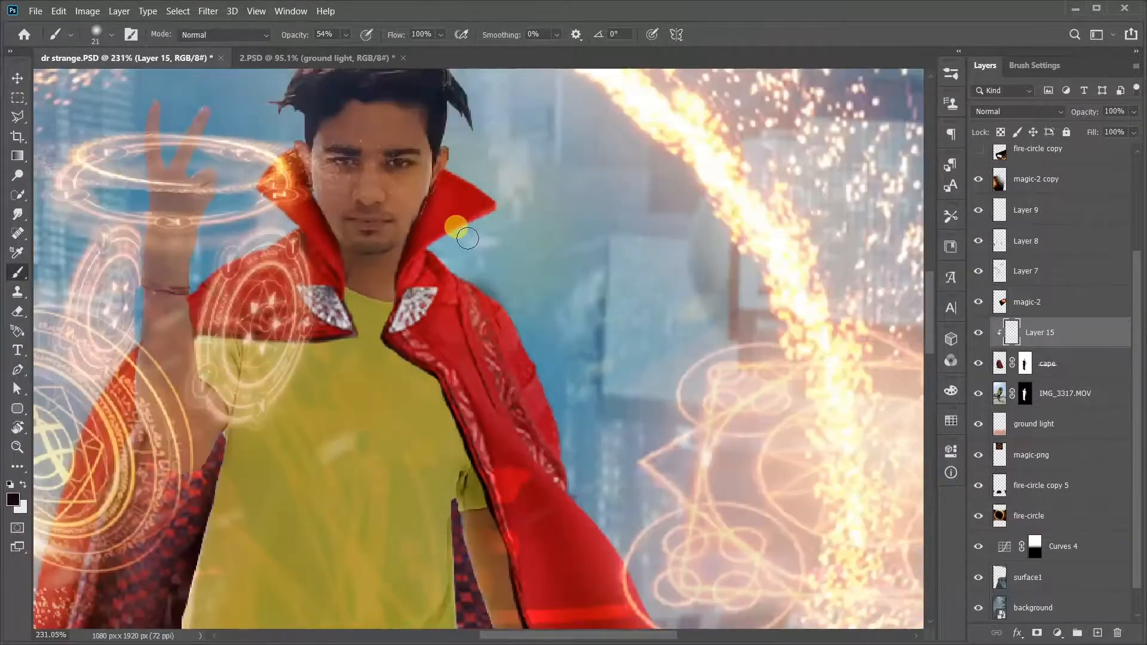
Darken the cape's inner lining behind the shirt, arm and legs with a 196 px brush on the clipped layer.
{"action": "scroll", "coordinate": [440, 393], "scroll_direction": "up", "scroll_amount": 2}
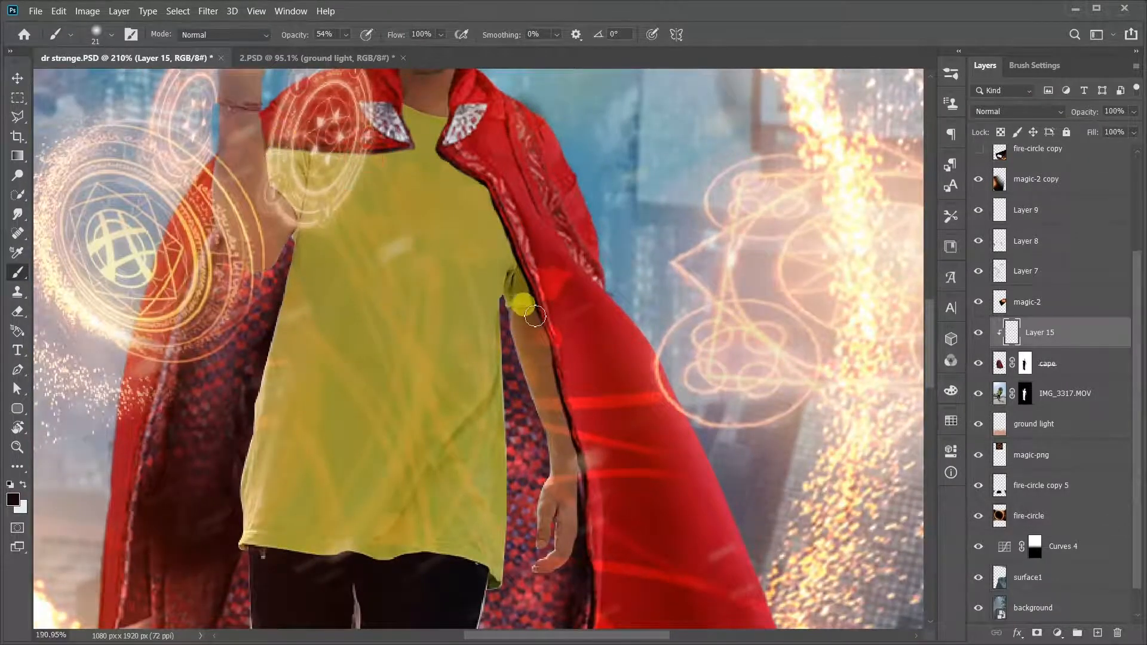
{"action": "scroll", "coordinate": [526, 323], "scroll_direction": "down", "scroll_amount": 4}
{"action": "scroll", "coordinate": [546, 532], "scroll_direction": "up", "scroll_amount": 3}
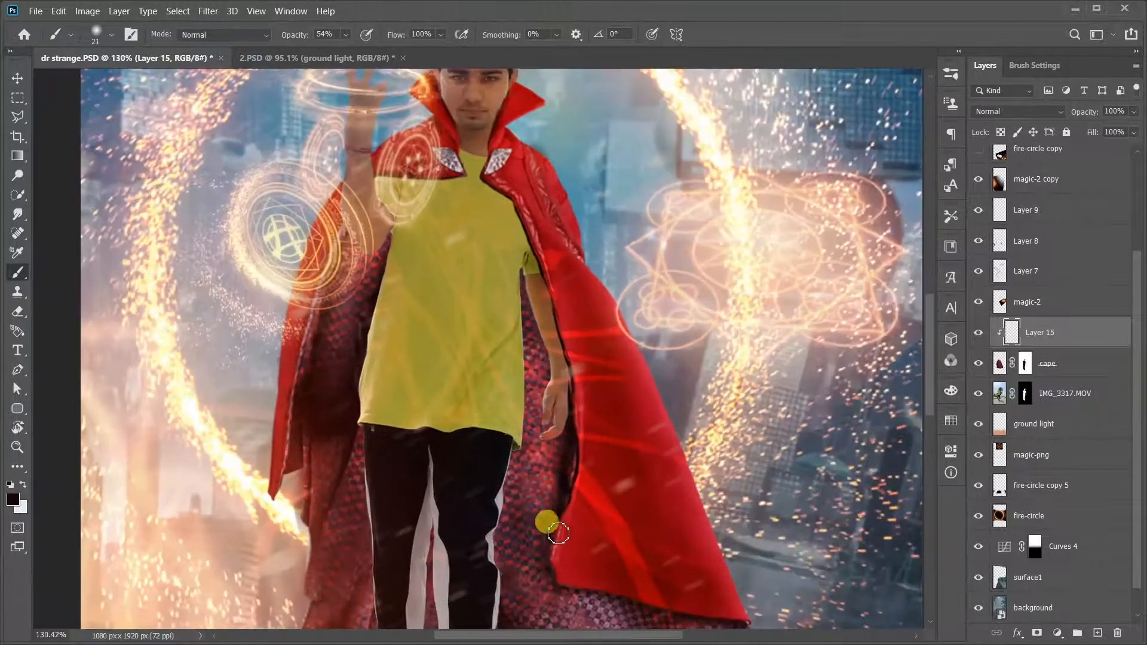
{"action": "scroll", "coordinate": [564, 466], "scroll_direction": "down", "scroll_amount": 4}
{"action": "scroll", "coordinate": [588, 566], "scroll_direction": "up", "scroll_amount": 3}
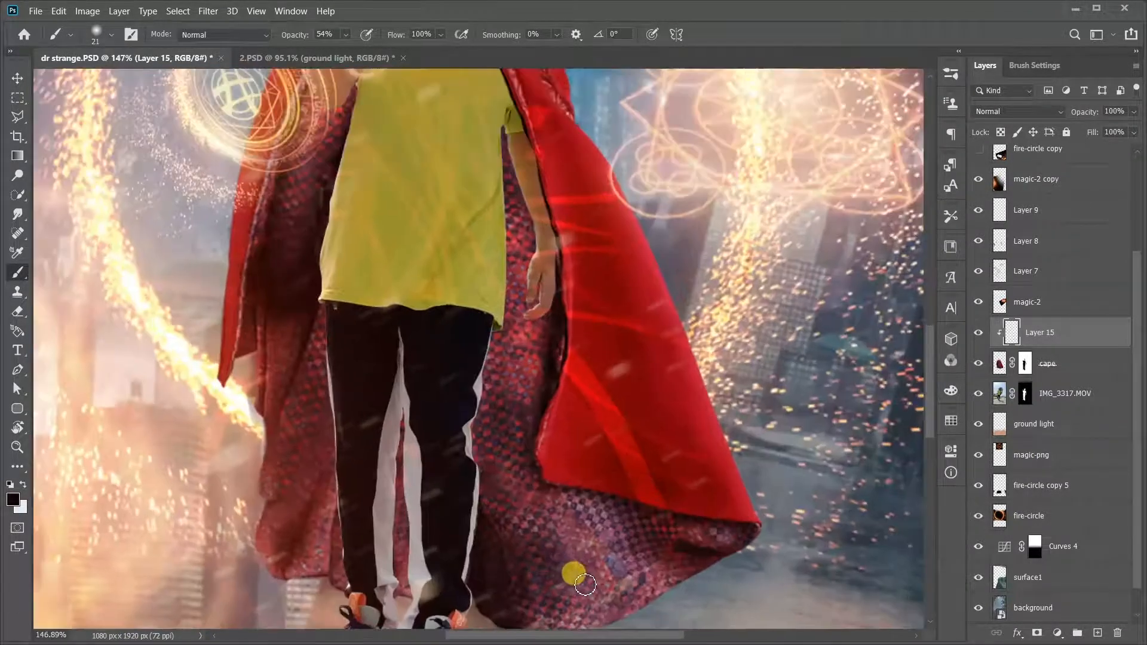
{"action": "scroll", "coordinate": [574, 571], "scroll_direction": "down", "scroll_amount": 3}
{"action": "scroll", "coordinate": [526, 197], "scroll_direction": "up", "scroll_amount": 3}
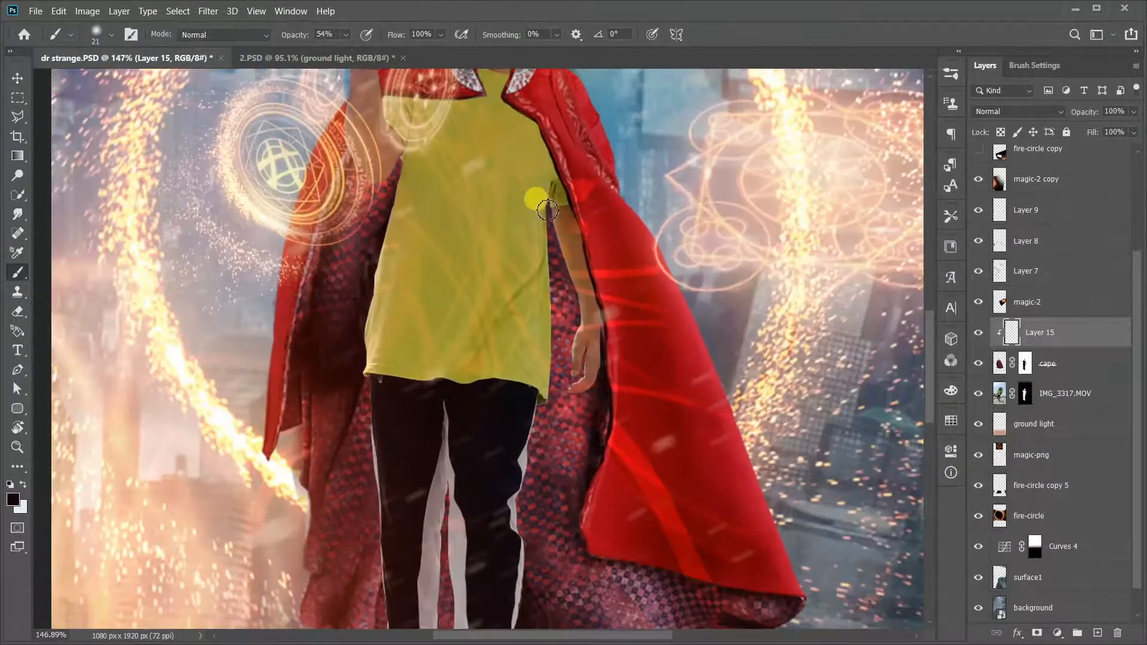
{"action": "right_click", "coordinate": [548, 206]}
{"action": "left_click", "coordinate": [353, 98]}
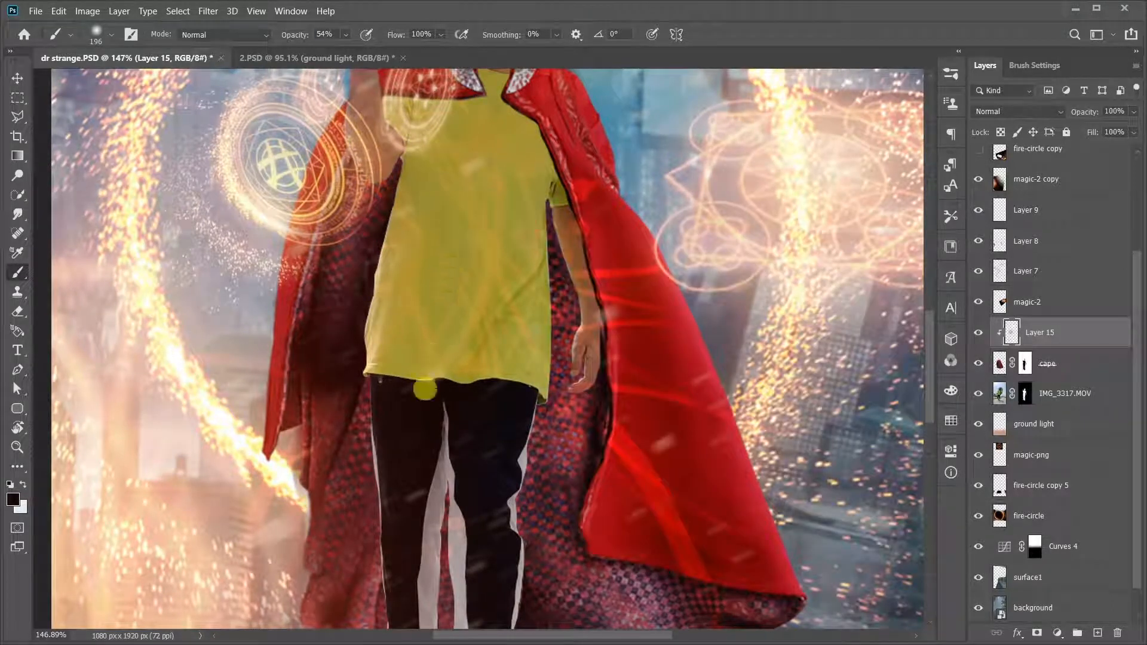
{"action": "scroll", "coordinate": [352, 332], "scroll_direction": "down", "scroll_amount": 3}
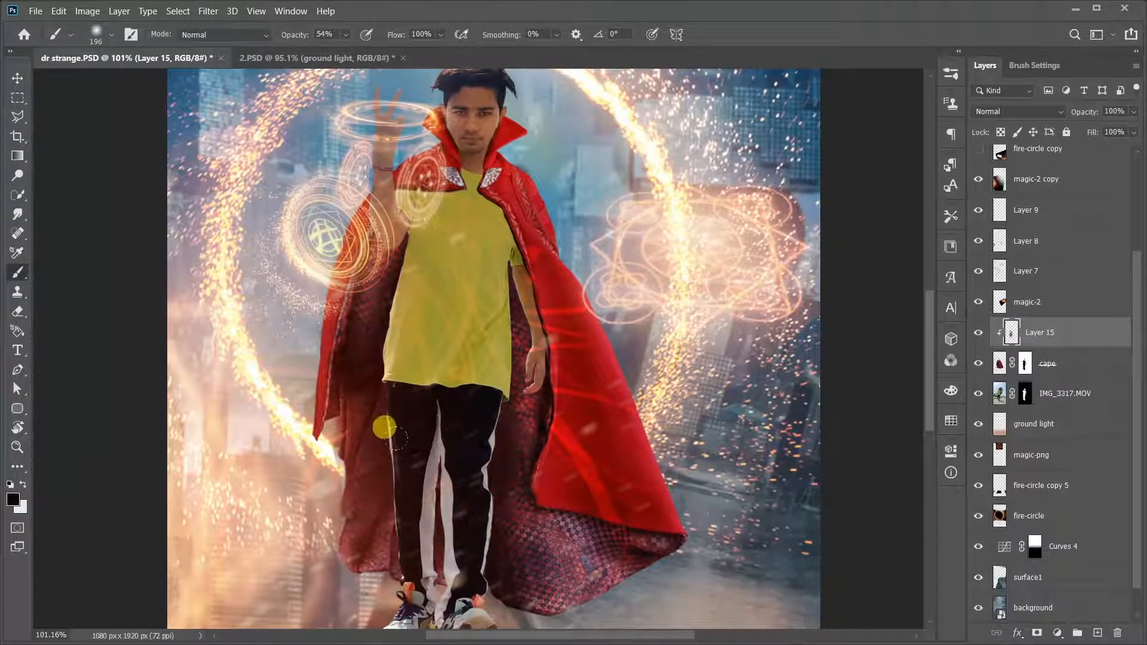
{"action": "scroll", "coordinate": [340, 412], "scroll_direction": "up", "scroll_amount": 1}
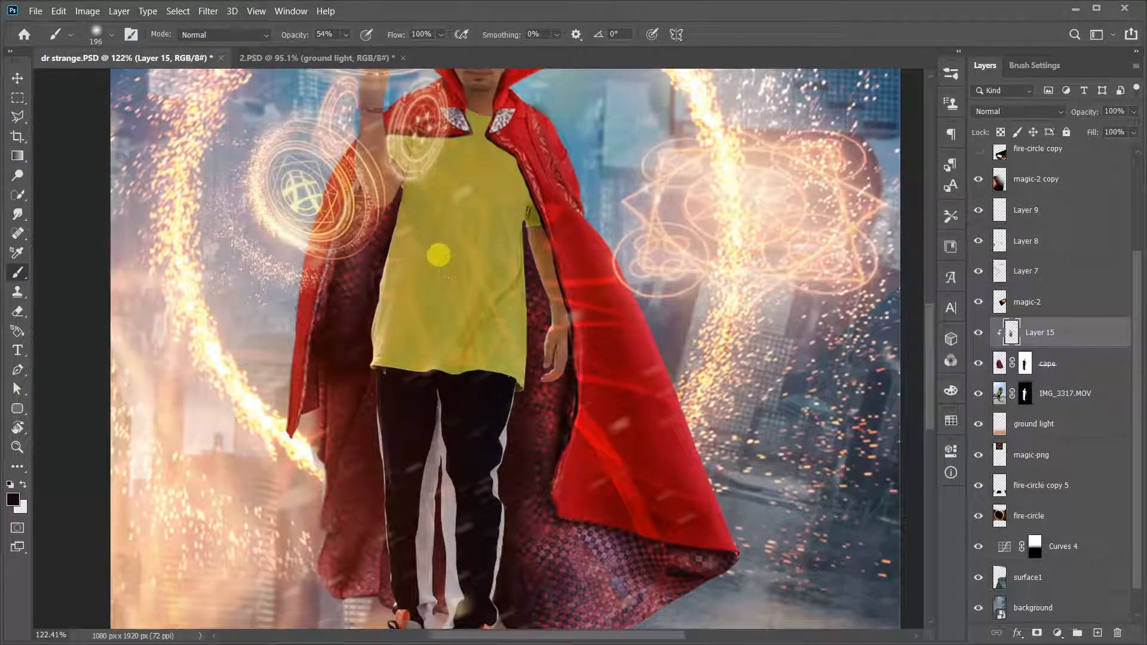
{"action": "scroll", "coordinate": [472, 276], "scroll_direction": "down", "scroll_amount": 1}
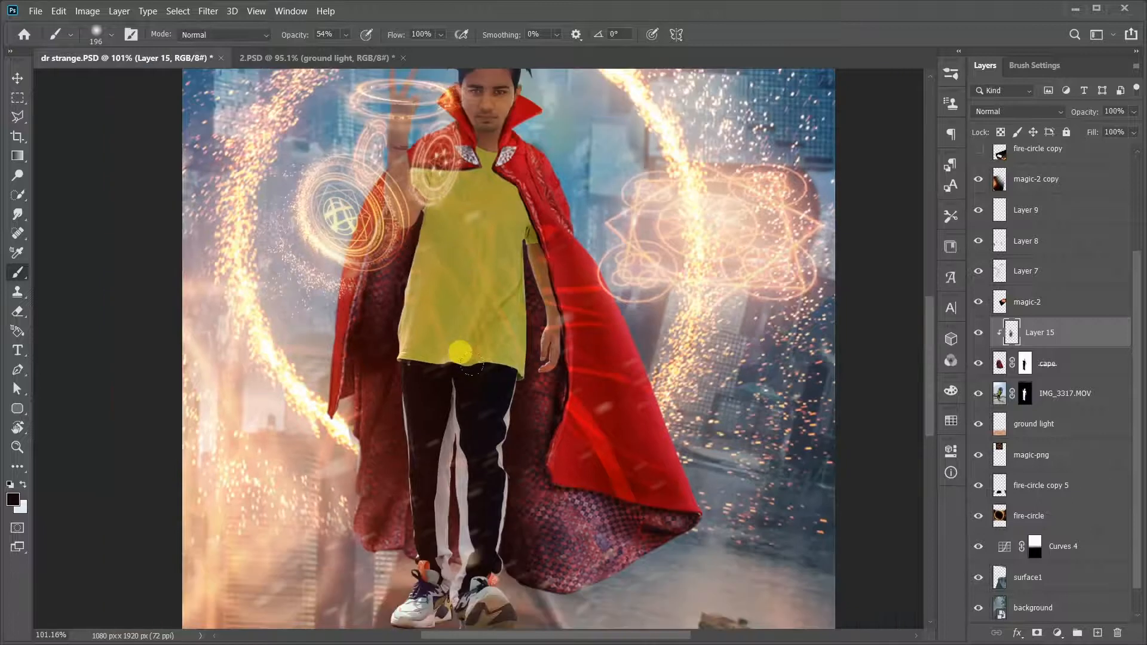
{"action": "scroll", "coordinate": [385, 263], "scroll_direction": "down", "scroll_amount": 1}
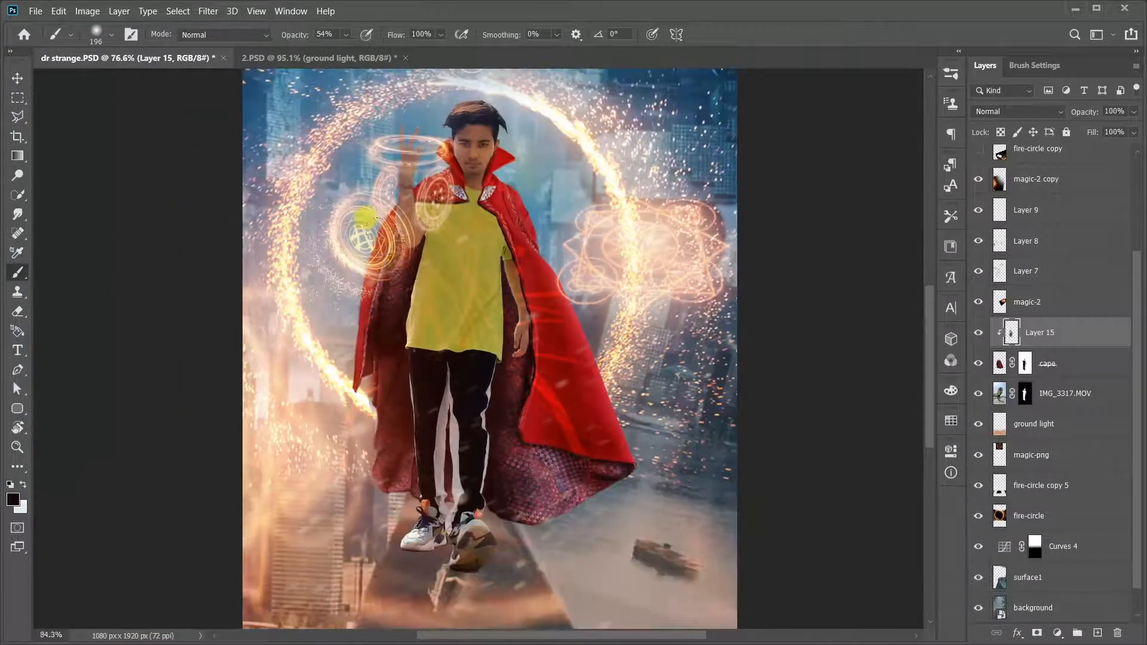
Try shading the cape's outer part below the raised arm with the 196 px brush, and undo the latest strokes.
{"action": "scroll", "coordinate": [363, 212], "scroll_direction": "up", "scroll_amount": 3}
{"action": "left_click_drag", "start_coordinate": [321, 224], "coordinate": [353, 343]}
{"action": "key", "text": "ctrl+z"}
{"action": "key", "text": "ctrl+z"}
{"action": "key", "text": "ctrl+z"}
{"action": "key", "text": "ctrl+z"}
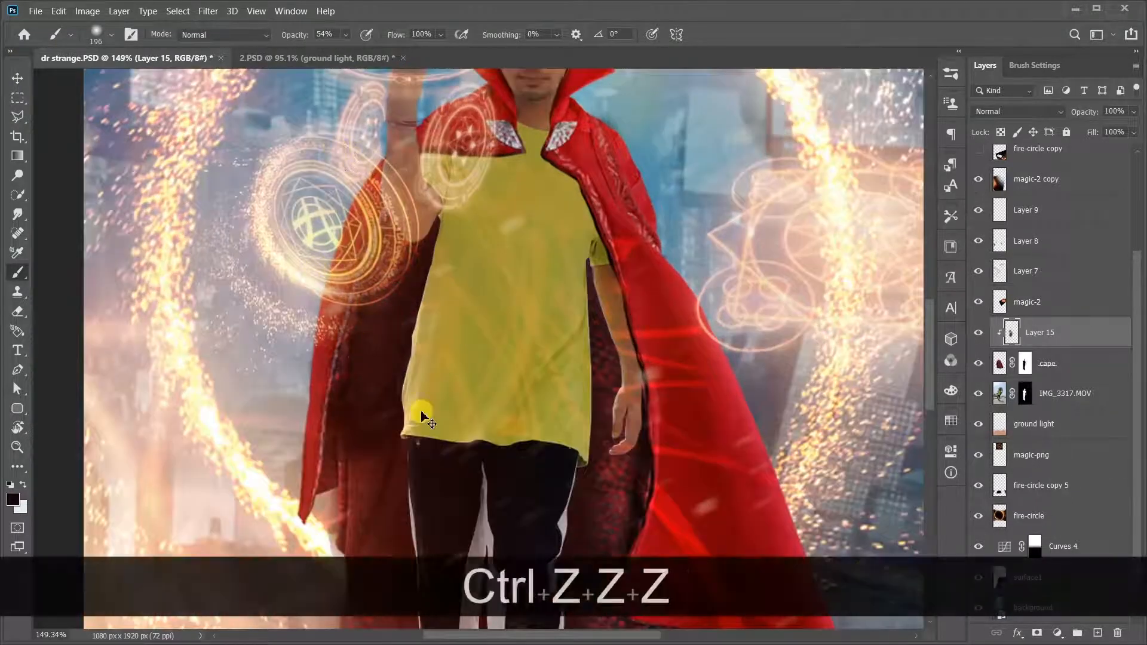
Deepen the shading on the cape lining beside the shirt and trousers with a 114 px brush.
{"action": "scroll", "coordinate": [425, 411], "scroll_direction": "up", "scroll_amount": 1}
{"action": "right_click", "coordinate": [378, 179], "text": "alt"}
{"action": "scroll", "coordinate": [264, 431], "scroll_direction": "down", "scroll_amount": 3}
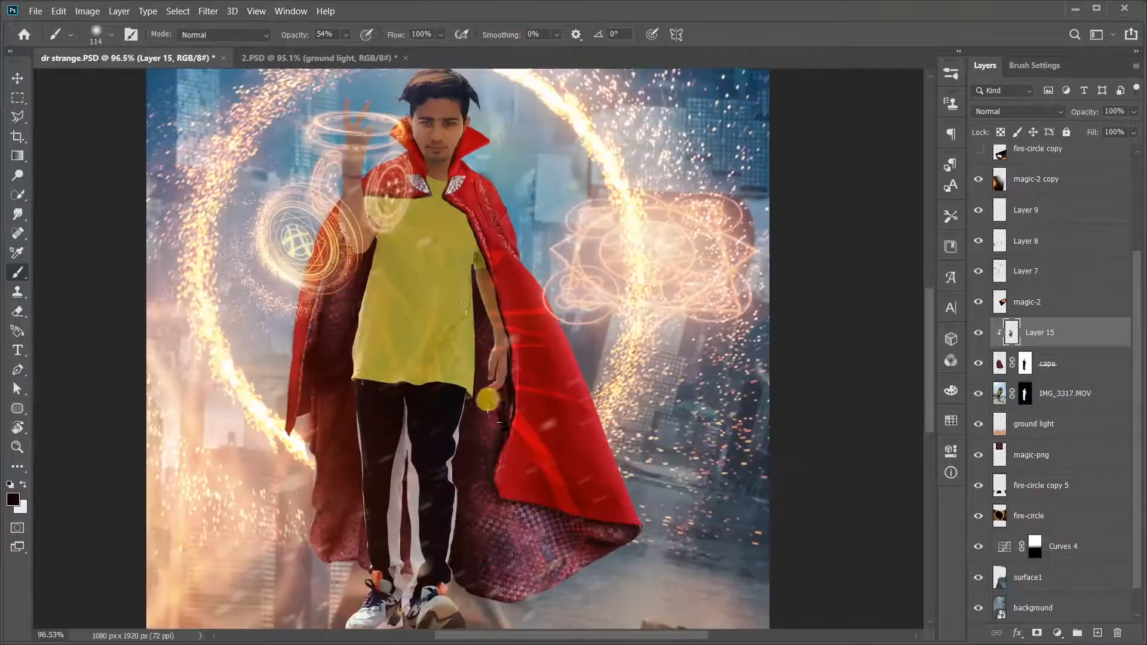
{"action": "scroll", "coordinate": [426, 377], "scroll_direction": "down", "scroll_amount": 1}
{"action": "scroll", "coordinate": [417, 410], "scroll_direction": "up", "scroll_amount": 3}
{"action": "scroll", "coordinate": [435, 166], "scroll_direction": "down", "scroll_amount": 1}
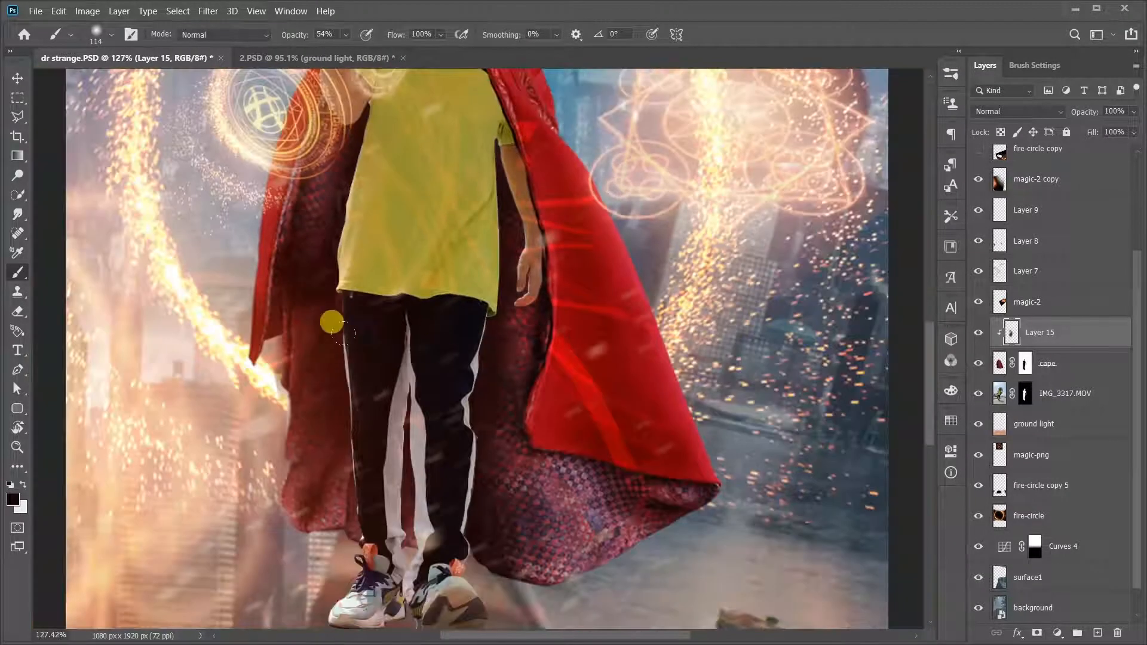
{"action": "scroll", "coordinate": [460, 474], "scroll_direction": "down", "scroll_amount": 3}
{"action": "scroll", "coordinate": [472, 358], "scroll_direction": "up", "scroll_amount": 2}
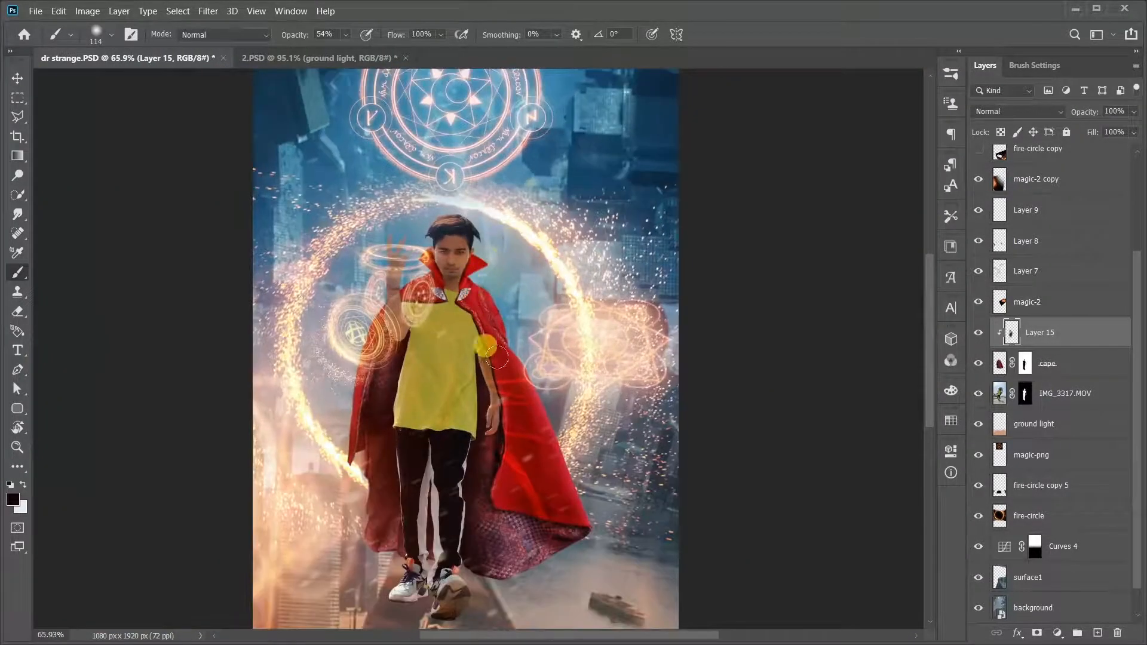
{"action": "scroll", "coordinate": [448, 336], "scroll_direction": "up", "scroll_amount": 4}
{"action": "scroll", "coordinate": [409, 256], "scroll_direction": "down", "scroll_amount": 2}
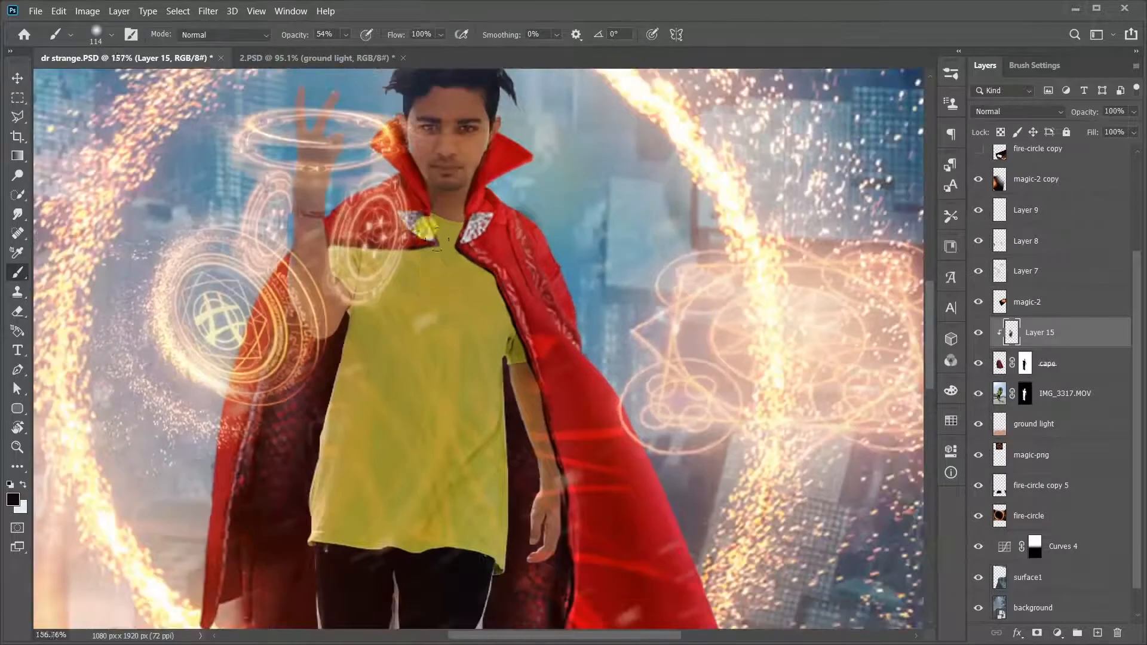
{"action": "scroll", "coordinate": [424, 307], "scroll_direction": "up", "scroll_amount": 3}
Add a new layer above IMG_3317.MOV and clip it to that layer.
{"action": "left_click", "coordinate": [1054, 399]}
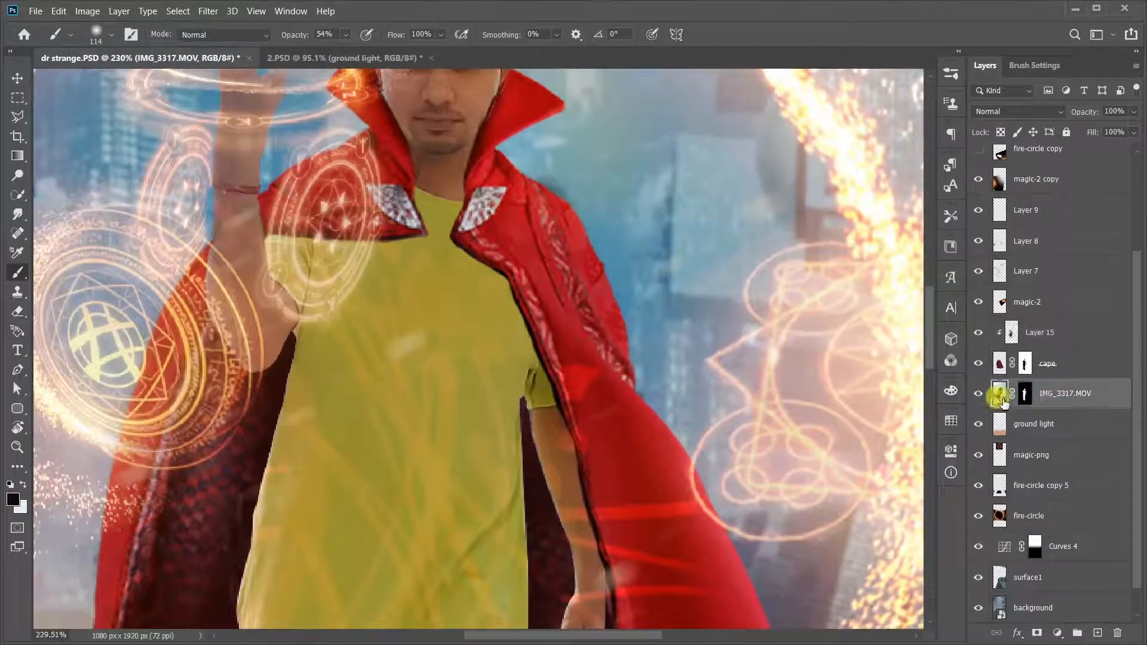
{"action": "left_click", "coordinate": [1097, 633]}
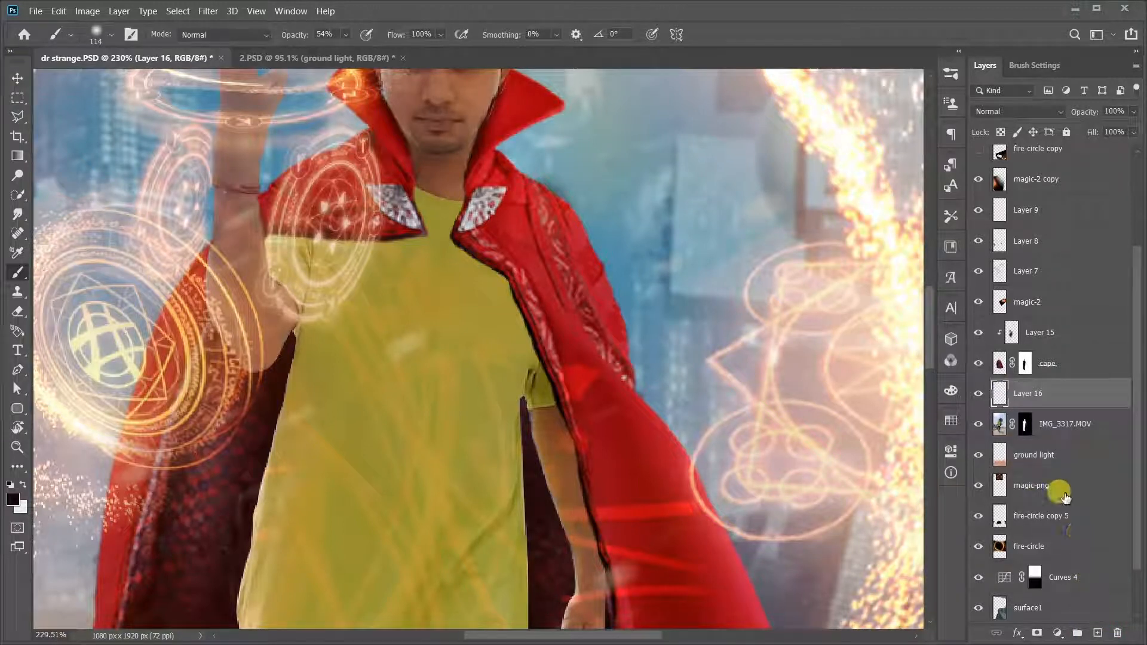
{"action": "left_click", "coordinate": [1032, 409], "text": "ctrl+alt"}
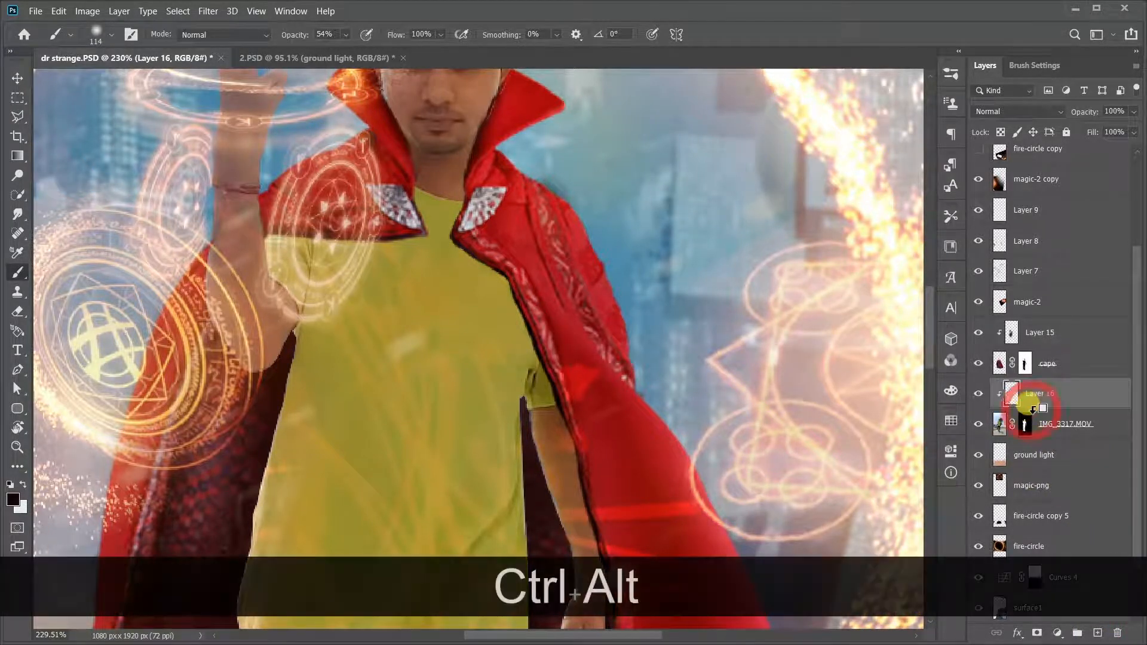
Shade the lowered arm along the cape's dark edge on Layer 16 with a 15 px brush.
{"action": "scroll", "coordinate": [439, 240], "scroll_direction": "down", "scroll_amount": 5}
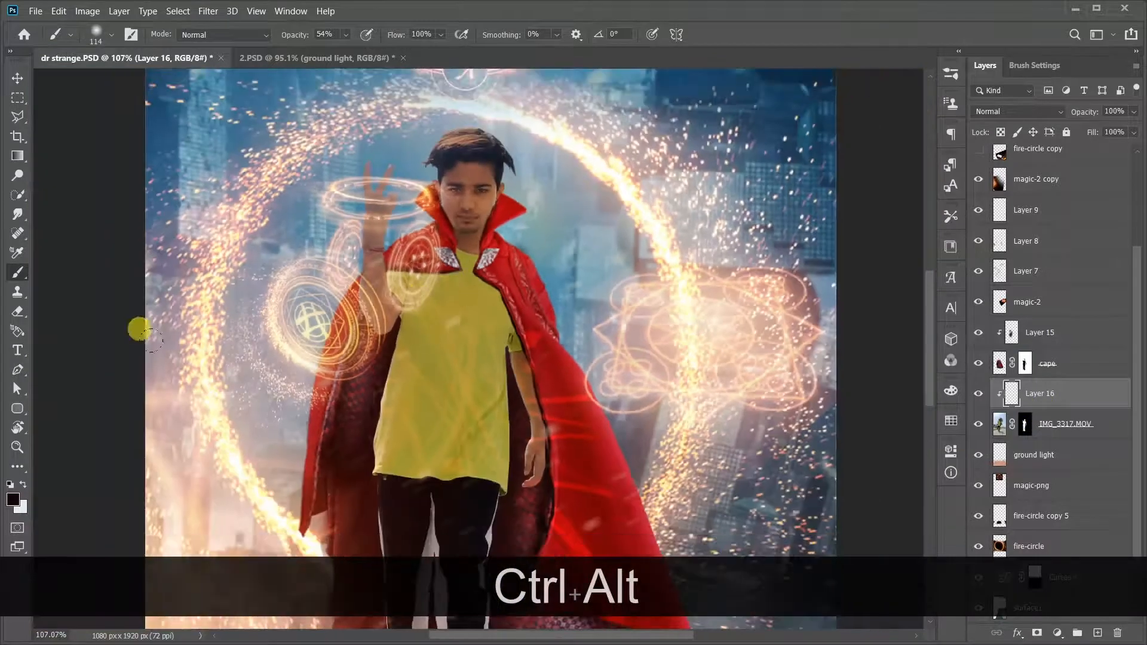
{"action": "scroll", "coordinate": [460, 478], "scroll_direction": "up", "scroll_amount": 2}
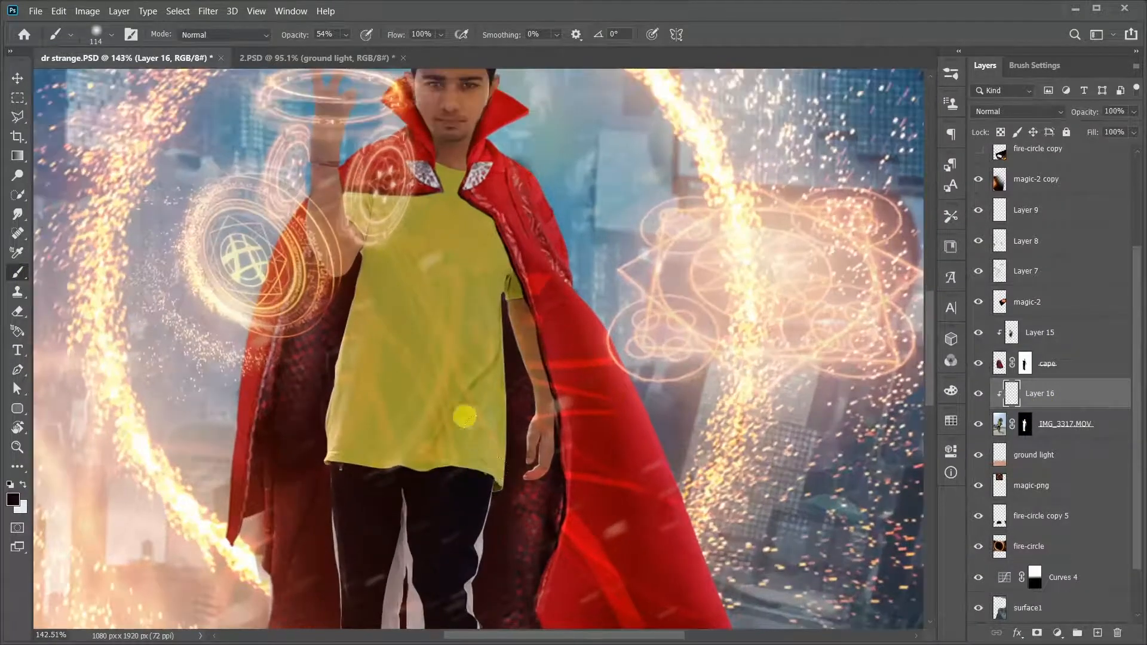
{"action": "scroll", "coordinate": [380, 260], "scroll_direction": "up", "scroll_amount": 3}
{"action": "right_click", "coordinate": [502, 120]}
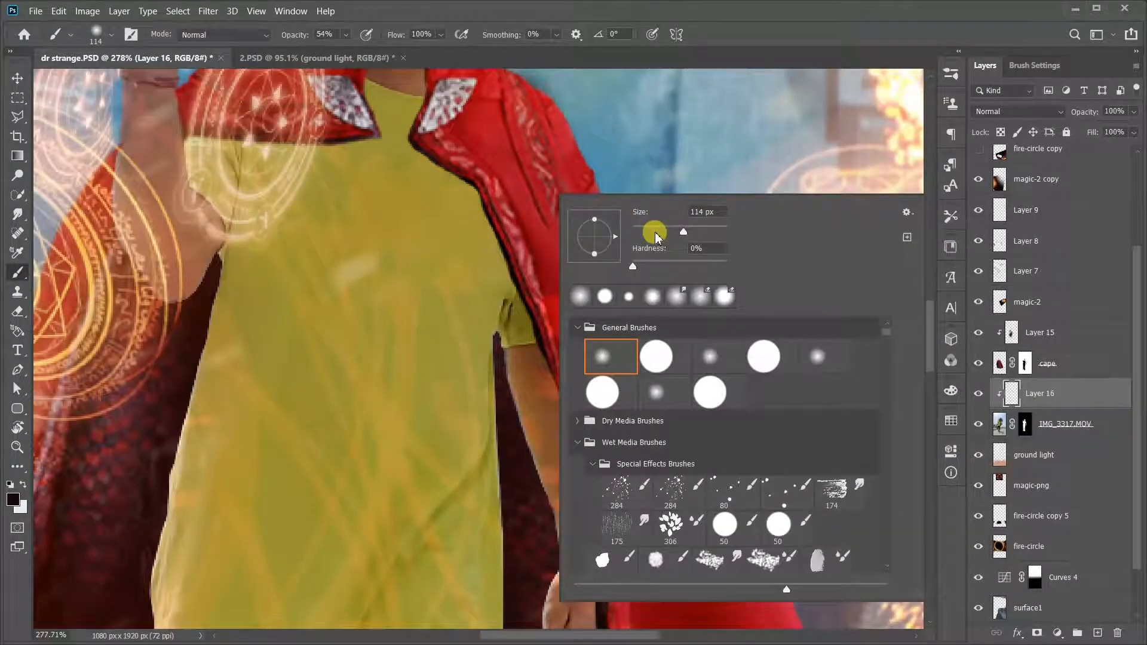
{"action": "key", "text": "Return"}
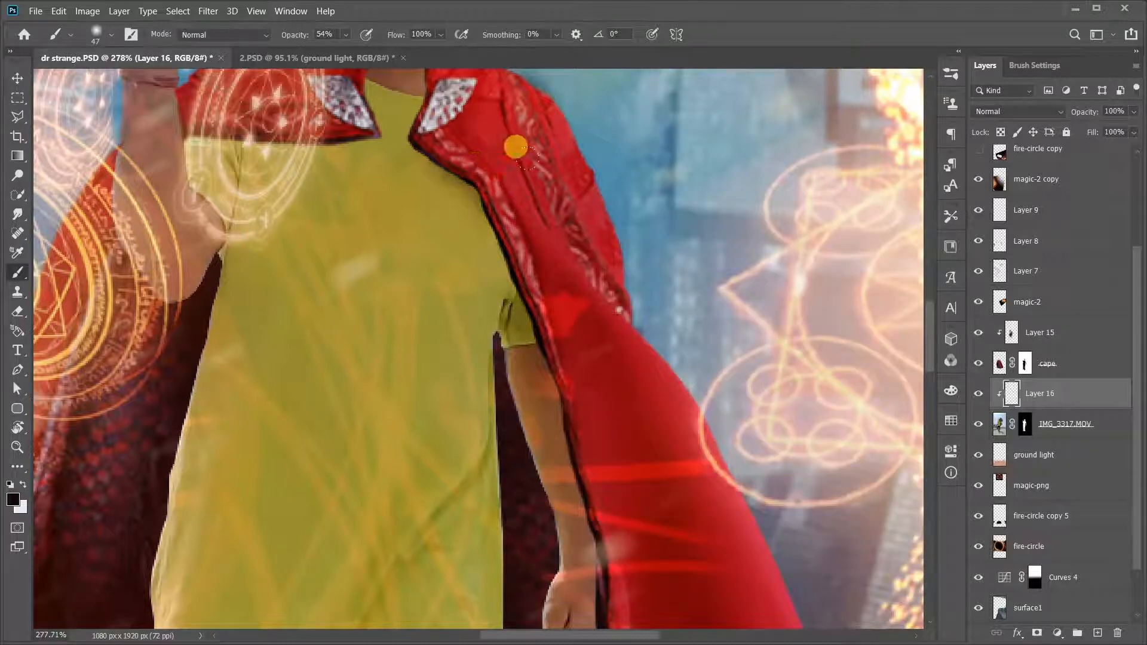
{"action": "right_click", "coordinate": [515, 147]}
{"action": "key", "text": "Return"}
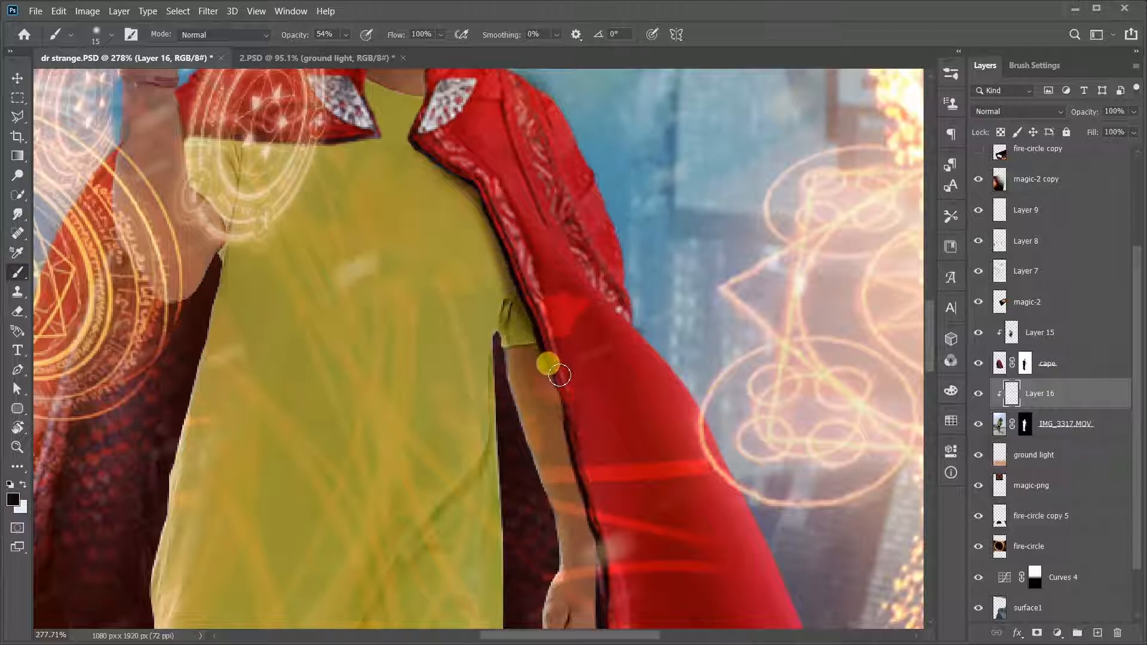
{"action": "left_click_drag", "start_coordinate": [560, 410], "coordinate": [595, 559]}
{"action": "scroll", "coordinate": [589, 266], "scroll_direction": "down", "scroll_amount": 4}
{"action": "scroll", "coordinate": [589, 267], "scroll_direction": "up", "scroll_amount": 2}
Try shading the lowered arm from sleeve to hand with a 36 px brush, and undo the stroke.
{"action": "right_click", "coordinate": [636, 262]}
{"action": "left_click_drag", "start_coordinate": [721, 274], "coordinate": [735, 274]}
{"action": "key", "text": "Return"}
{"action": "left_click_drag", "start_coordinate": [501, 196], "coordinate": [532, 557]}
{"action": "scroll", "coordinate": [579, 407], "scroll_direction": "down", "scroll_amount": 5}
{"action": "scroll", "coordinate": [588, 408], "scroll_direction": "up", "scroll_amount": 5}
{"action": "key", "text": "ctrl+z"}
Shade the lowered arm's inner edge below the sleeve with a 12 px brush.
{"action": "scroll", "coordinate": [587, 293], "scroll_direction": "up", "scroll_amount": 5}
{"action": "right_click", "coordinate": [588, 248]}
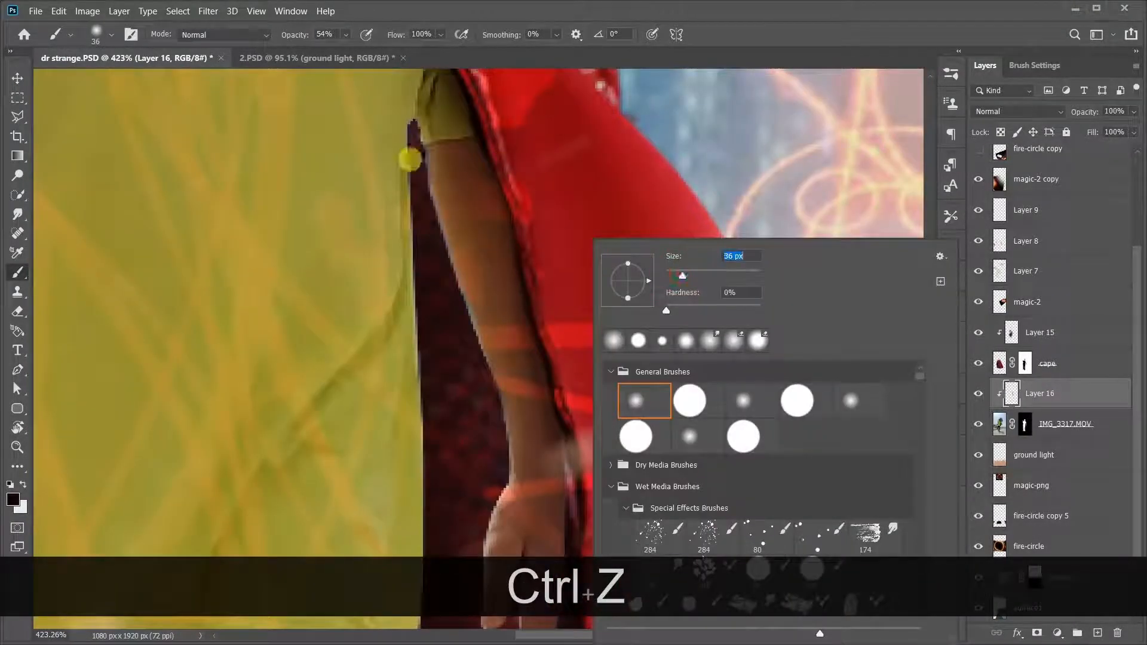
{"action": "left_click_drag", "start_coordinate": [682, 276], "coordinate": [671, 276]}
{"action": "left_click_drag", "start_coordinate": [421, 153], "coordinate": [450, 291]}
{"action": "key", "text": "ctrl+z"}
{"action": "left_click_drag", "start_coordinate": [420, 157], "coordinate": [490, 397]}
Remove the light fringe along the lowered arm's inner edge by painting white on the cape mask with a 6 px brush at 100% opacity.
{"action": "left_click", "coordinate": [1024, 363]}
{"action": "scroll", "coordinate": [440, 317], "scroll_direction": "up", "scroll_amount": 2}
{"action": "left_click", "coordinate": [470, 305]}
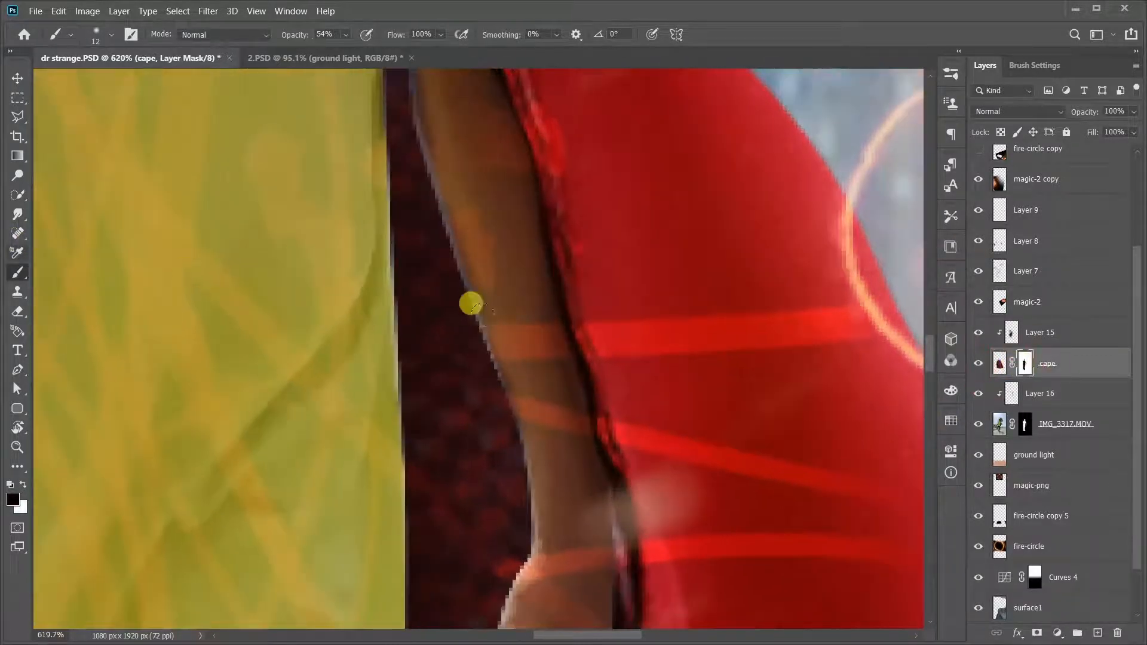
{"action": "right_click", "coordinate": [479, 263]}
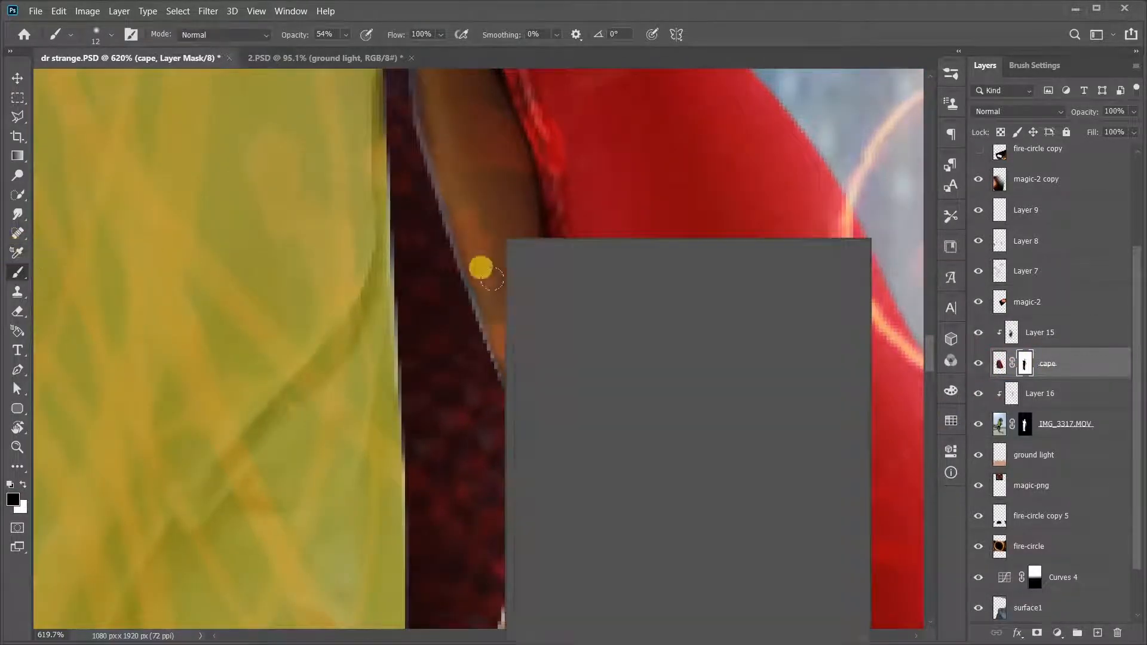
{"action": "left_click", "coordinate": [454, 275]}
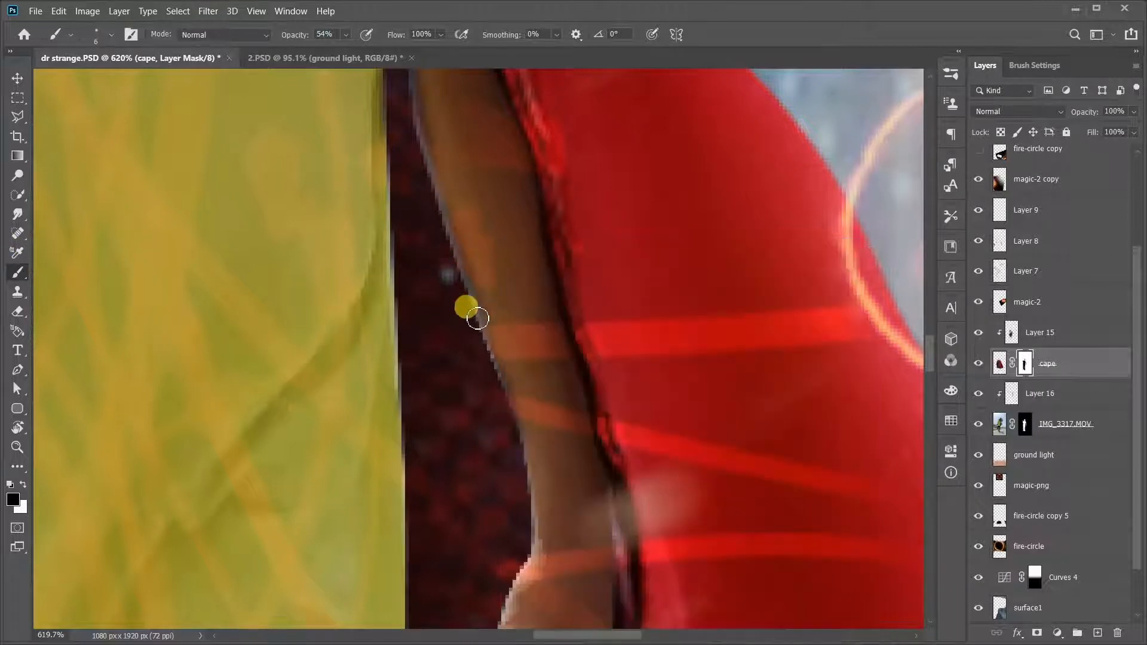
{"action": "key", "text": "z"}
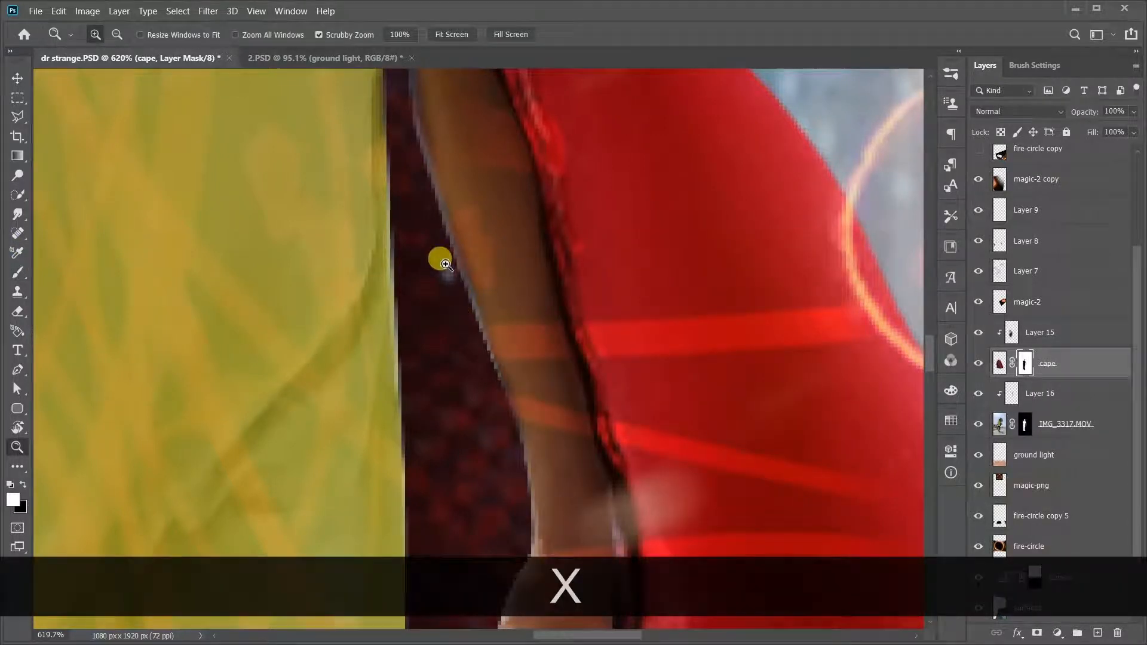
{"action": "key", "text": "b"}
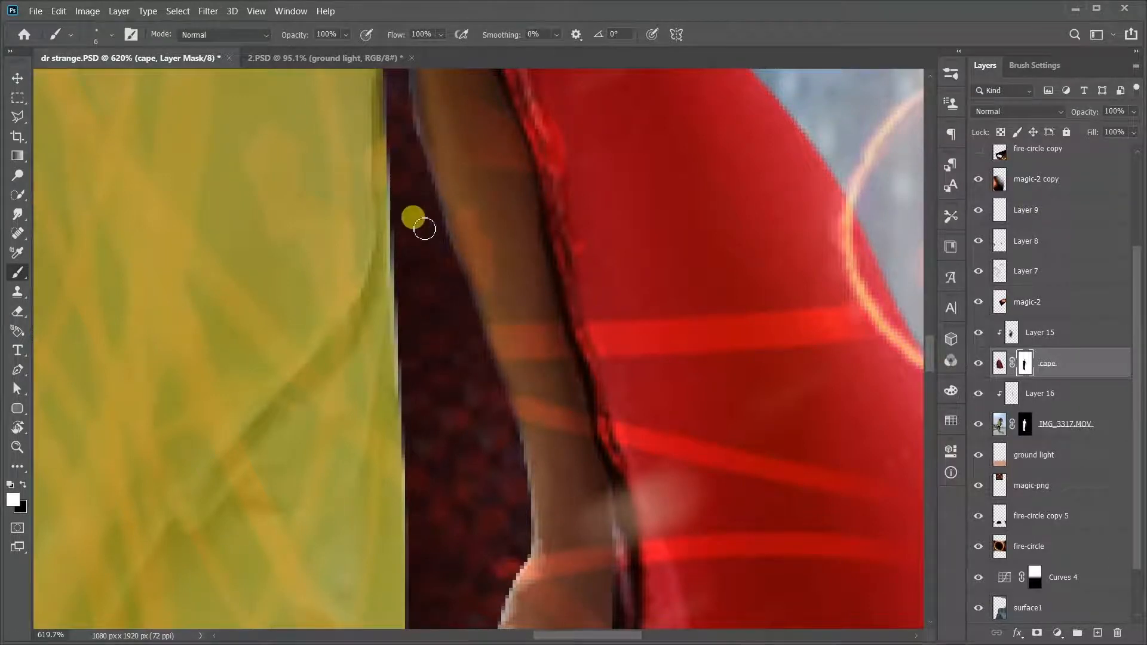
{"action": "key", "text": "space"}
{"action": "left_click_drag", "start_coordinate": [434, 177], "coordinate": [488, 423]}
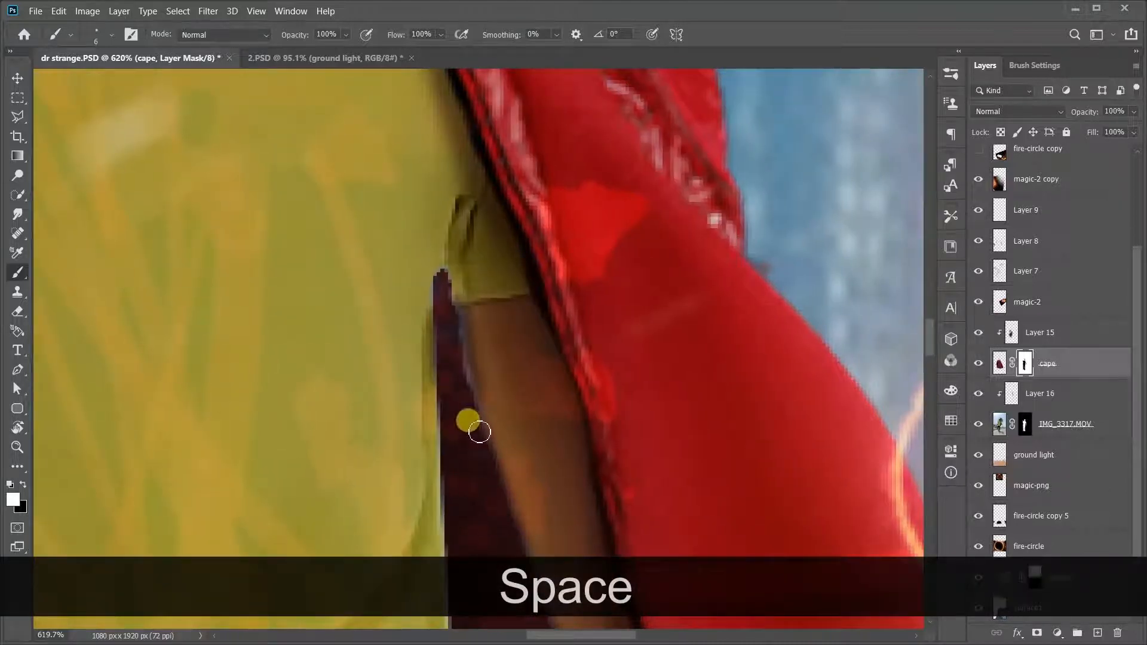
{"action": "left_click_drag", "start_coordinate": [463, 343], "coordinate": [381, 280]}
{"action": "left_click_drag", "start_coordinate": [669, 445], "coordinate": [747, 445]}
{"action": "key", "text": "b"}
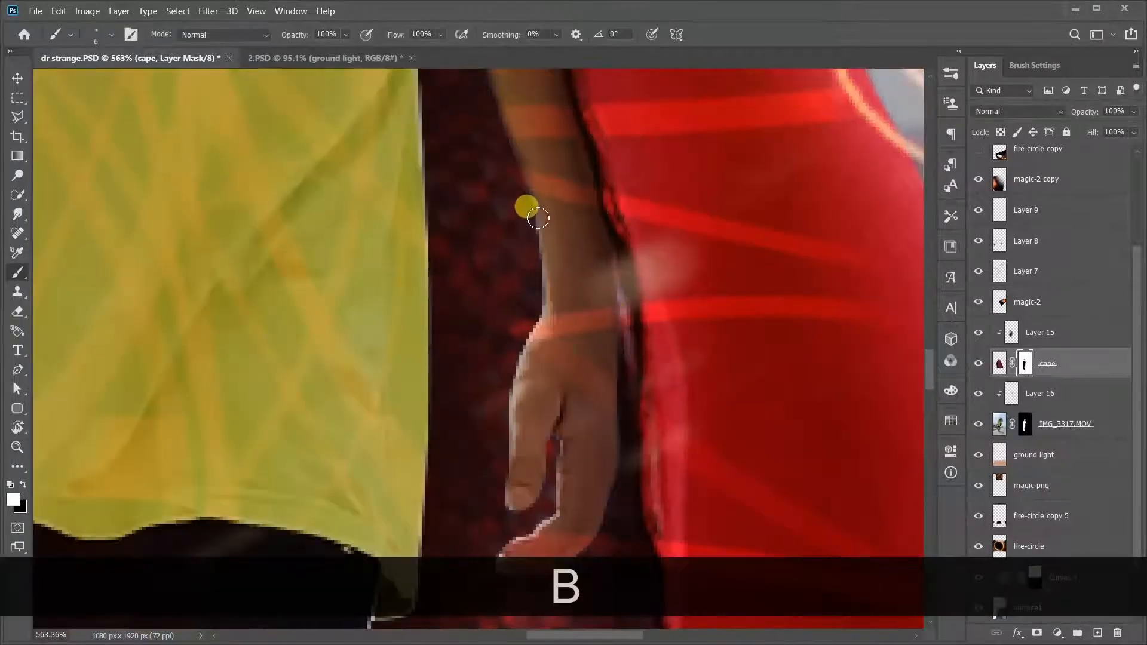
Try cleaning the cape mask along the wrist with the 6 px brush, and undo the latest strokes.
{"action": "left_click_drag", "start_coordinate": [538, 220], "coordinate": [540, 315]}
{"action": "key", "text": "ctrl+z"}
{"action": "scroll", "coordinate": [524, 197], "scroll_direction": "down", "scroll_amount": 5}
{"action": "key", "text": "space"}
{"action": "left_click_drag", "start_coordinate": [334, 209], "coordinate": [437, 295]}
{"action": "key", "text": "ctrl+z"}
{"action": "key", "text": "ctrl+z"}
{"action": "scroll", "coordinate": [650, 325], "scroll_direction": "up", "scroll_amount": 5}
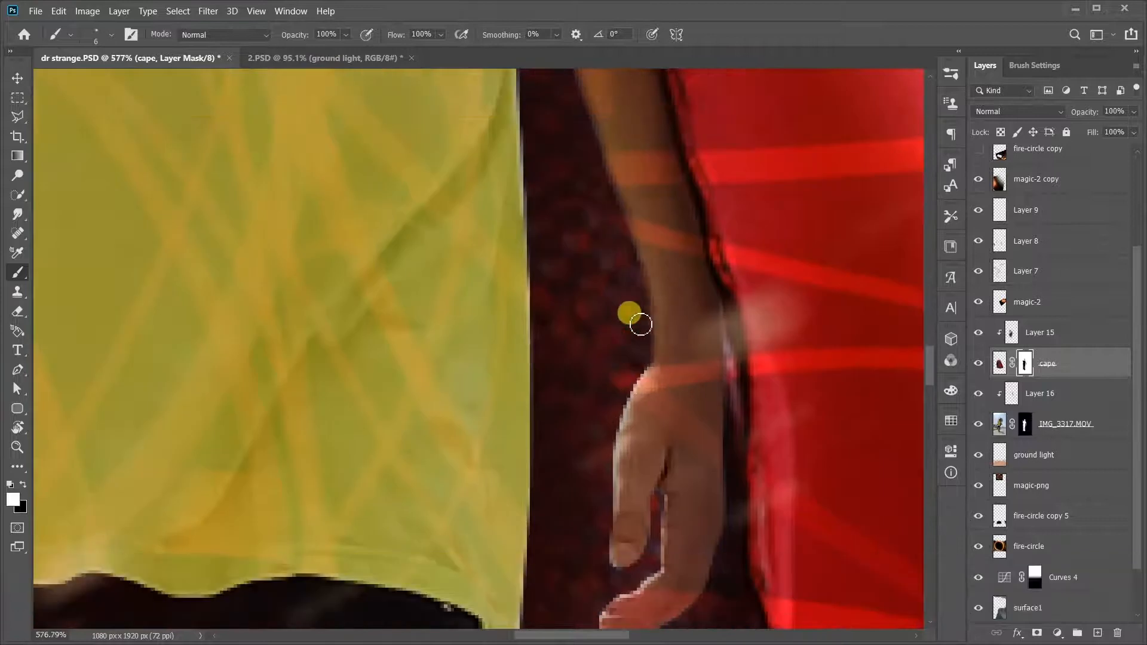
{"action": "key", "text": "ctrl+z"}
{"action": "right_click", "coordinate": [740, 346]}
{"action": "key", "text": "ctrl+z"}
{"action": "key", "text": "ctrl+z"}
Paint white on the cape mask along the lowered hand's edge and fingers with a 4 px brush.
{"action": "right_click", "coordinate": [741, 347]}
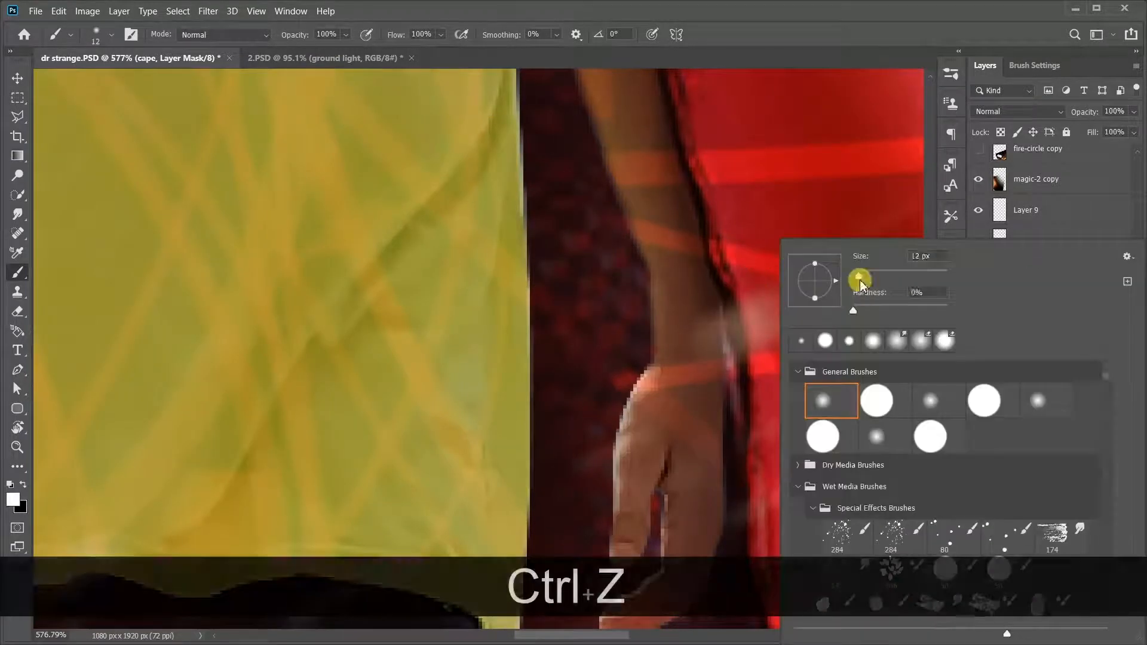
{"action": "left_click_drag", "start_coordinate": [860, 277], "coordinate": [855, 278]}
{"action": "left_click_drag", "start_coordinate": [646, 377], "coordinate": [628, 425]}
{"action": "left_click_drag", "start_coordinate": [616, 503], "coordinate": [614, 556]}
{"action": "key", "text": "space"}
{"action": "mouse_move", "coordinate": [673, 534]}
{"action": "left_mouse_down"}
{"action": "mouse_move", "coordinate": [640, 384]}
{"action": "mouse_move", "coordinate": [591, 454]}
{"action": "left_mouse_up"}
Refine the cape mask along the raised arm's elbow and the adjoining shirt edge with the 4 px brush.
{"action": "scroll", "coordinate": [651, 376], "scroll_direction": "up", "scroll_amount": 2}
{"action": "scroll", "coordinate": [619, 420], "scroll_direction": "down", "scroll_amount": 4}
{"action": "left_click_drag", "start_coordinate": [265, 247], "coordinate": [624, 496]}
{"action": "scroll", "coordinate": [623, 496], "scroll_direction": "down", "scroll_amount": 5}
{"action": "scroll", "coordinate": [466, 227], "scroll_direction": "up", "scroll_amount": 8}
{"action": "left_click_drag", "start_coordinate": [462, 227], "coordinate": [471, 284]}
{"action": "scroll", "coordinate": [504, 346], "scroll_direction": "down", "scroll_amount": 8}
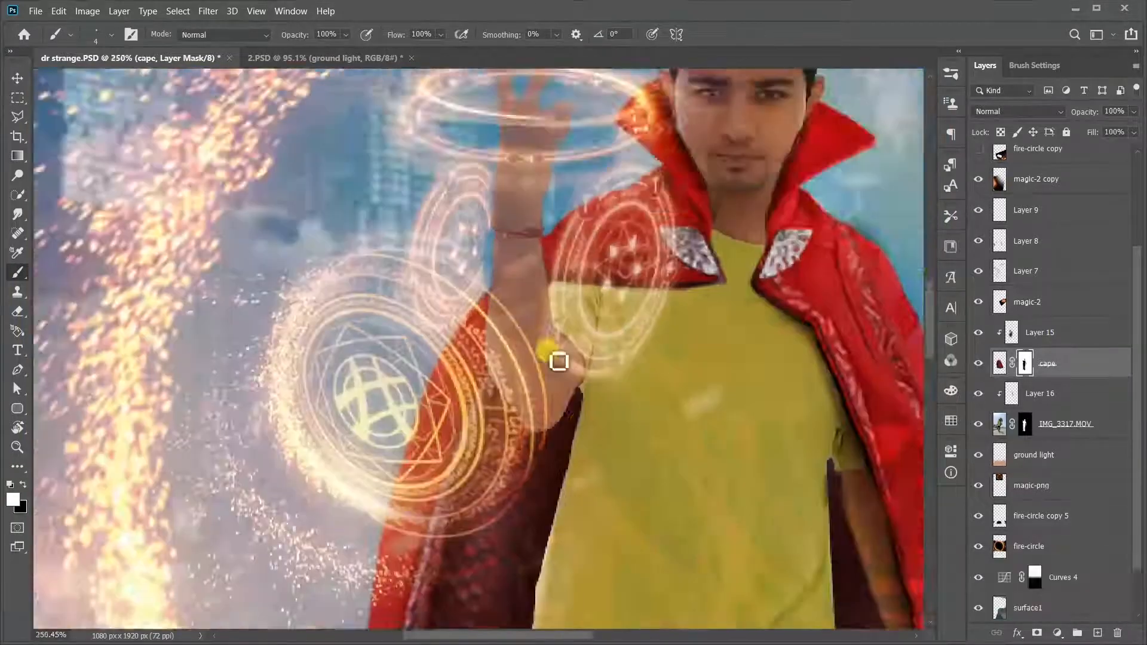
{"action": "scroll", "coordinate": [558, 361], "scroll_direction": "up", "scroll_amount": 7}
{"action": "key", "text": "space"}
{"action": "left_click_drag", "start_coordinate": [568, 502], "coordinate": [522, 182]}
{"action": "scroll", "coordinate": [470, 445], "scroll_direction": "down", "scroll_amount": 4}
{"action": "key", "text": "space"}
{"action": "left_click_drag", "start_coordinate": [520, 597], "coordinate": [419, 487]}
{"action": "key", "text": "space"}
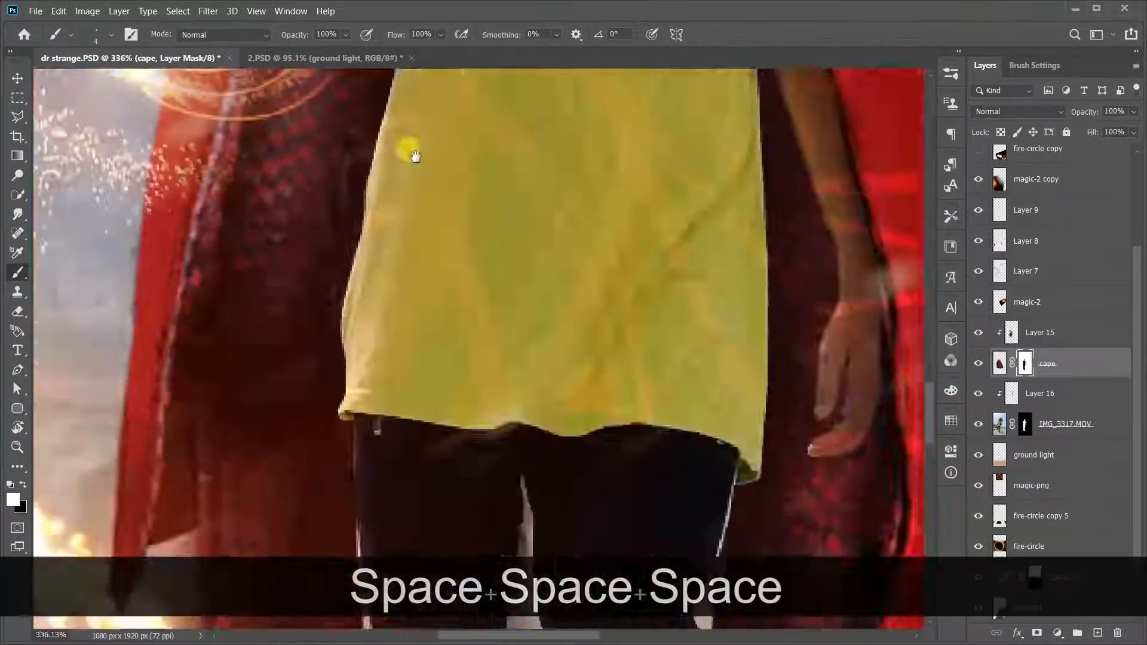
{"action": "scroll", "coordinate": [409, 154], "scroll_direction": "down", "scroll_amount": 8}
{"action": "left_click_drag", "start_coordinate": [517, 77], "coordinate": [540, 233]}
{"action": "scroll", "coordinate": [540, 233], "scroll_direction": "up", "scroll_amount": 1}
Shade the shirt just below the cape collar on Layer 16 with black at 65% opacity and a 15 px brush.
{"action": "left_click", "coordinate": [1078, 392]}
{"action": "key", "text": "x"}
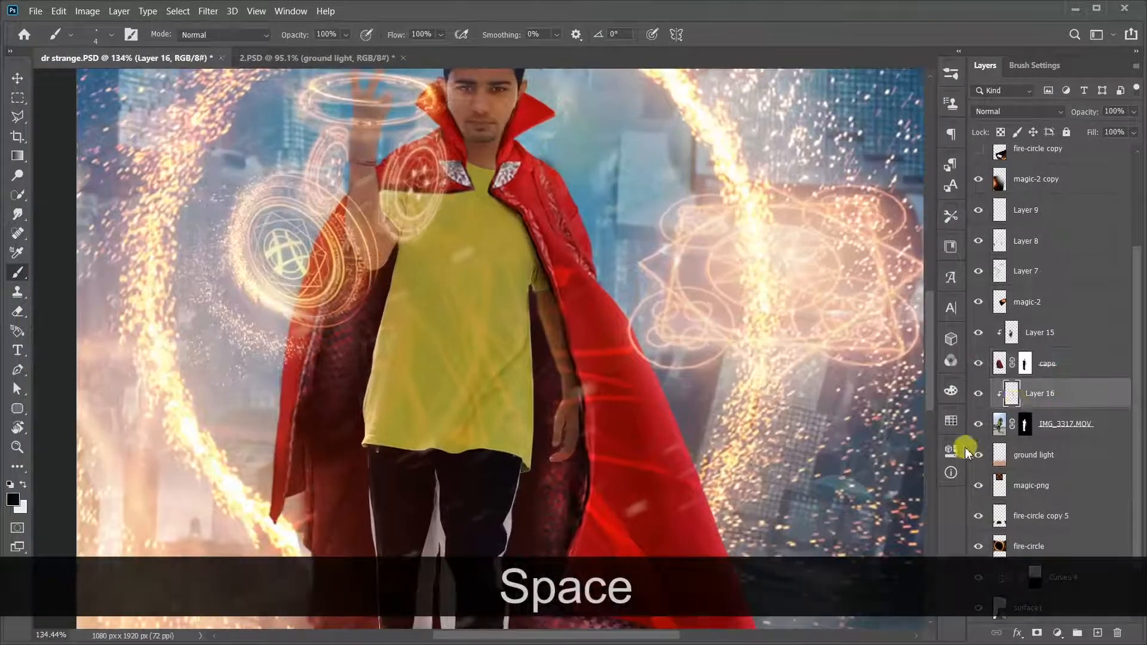
{"action": "scroll", "coordinate": [566, 295], "scroll_direction": "up", "scroll_amount": 3}
{"action": "scroll", "coordinate": [196, 245], "scroll_direction": "up", "scroll_amount": 2}
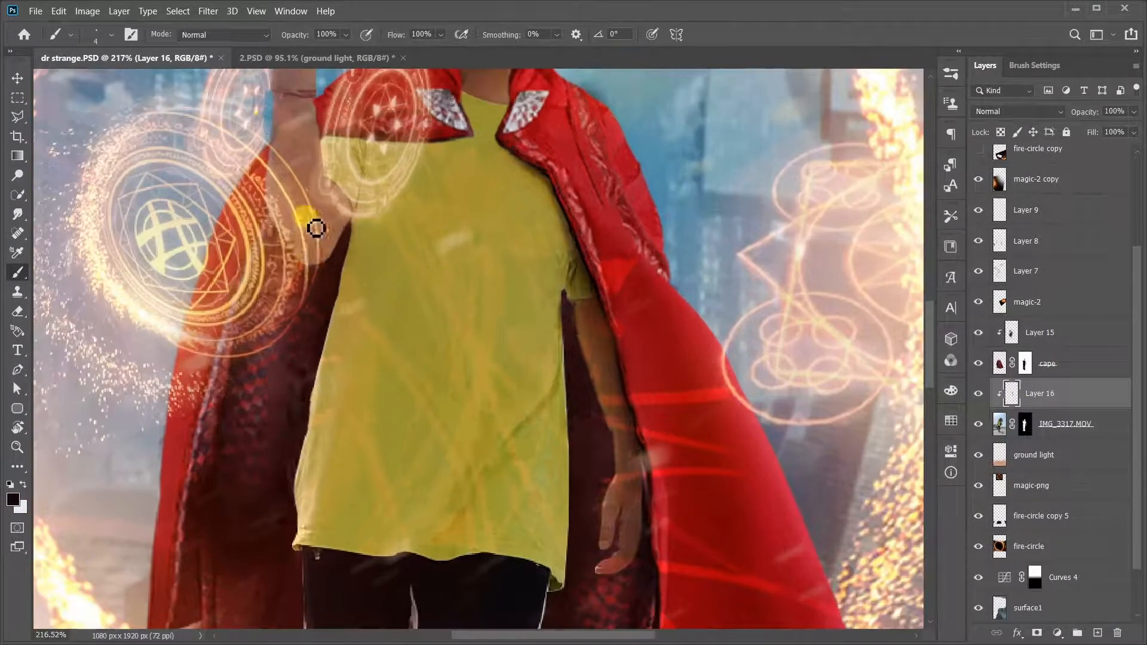
{"action": "right_click", "coordinate": [265, 123]}
{"action": "left_click", "coordinate": [367, 153]}
{"action": "left_click", "coordinate": [360, 97]}
{"action": "scroll", "coordinate": [394, 119], "scroll_direction": "up", "scroll_amount": 6}
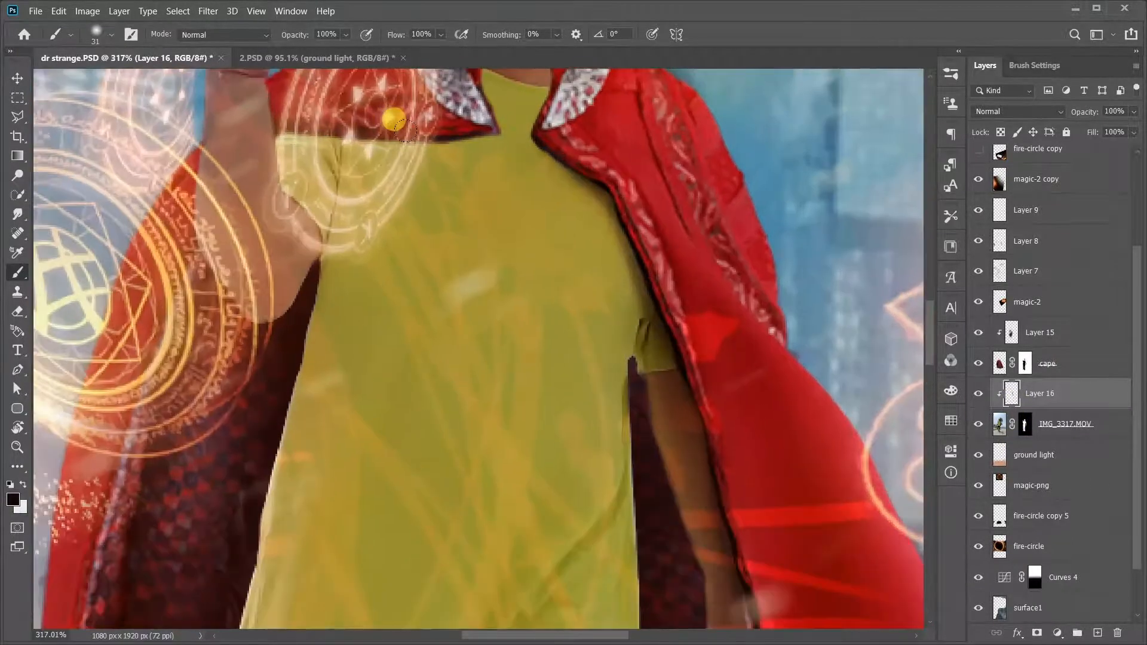
{"action": "left_click_drag", "start_coordinate": [477, 94], "coordinate": [306, 100]}
{"action": "key", "text": "ctrl+z"}
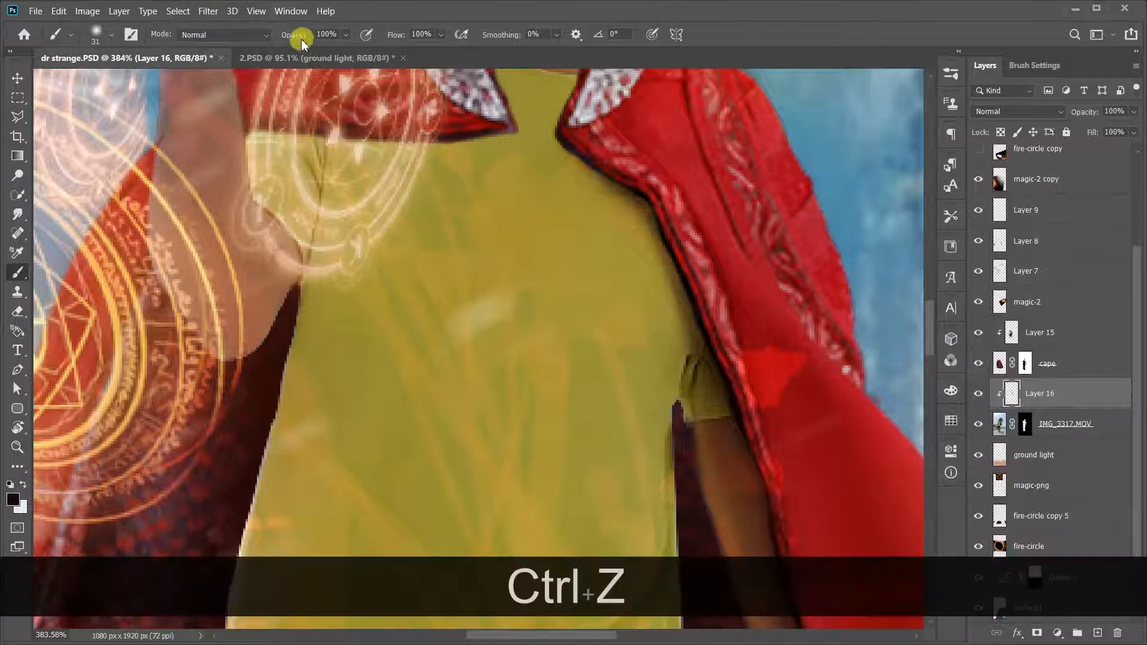
{"action": "left_click_drag", "start_coordinate": [276, 40], "coordinate": [274, 40]}
{"action": "key", "text": "space"}
{"action": "left_click_drag", "start_coordinate": [379, 123], "coordinate": [360, 208]}
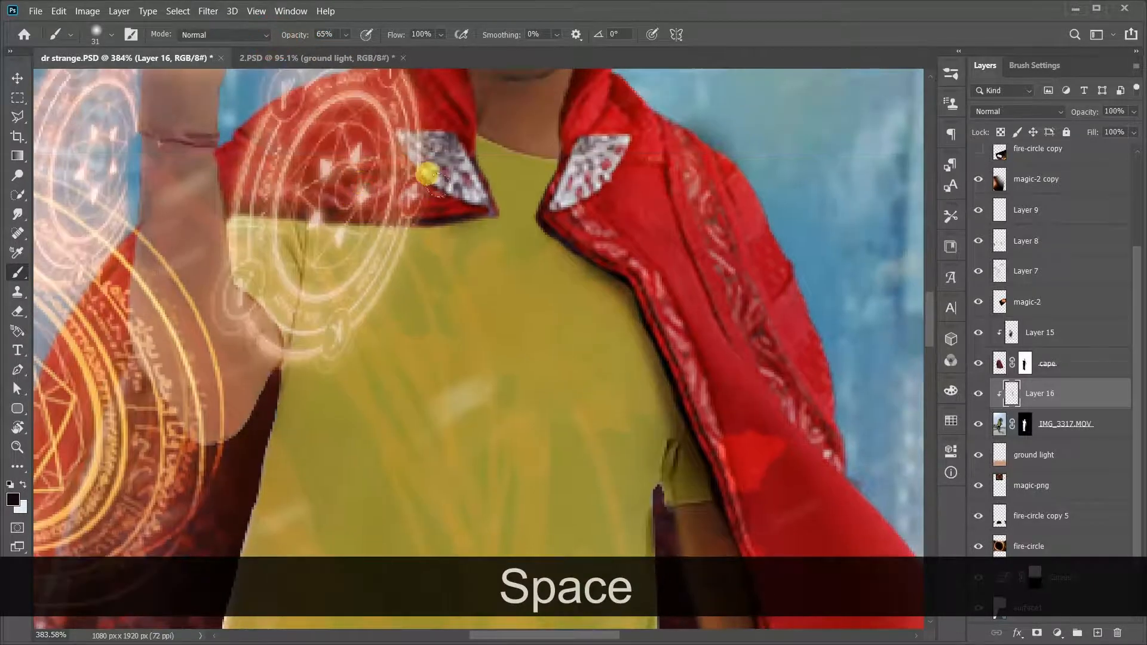
{"action": "right_click", "coordinate": [318, 172]}
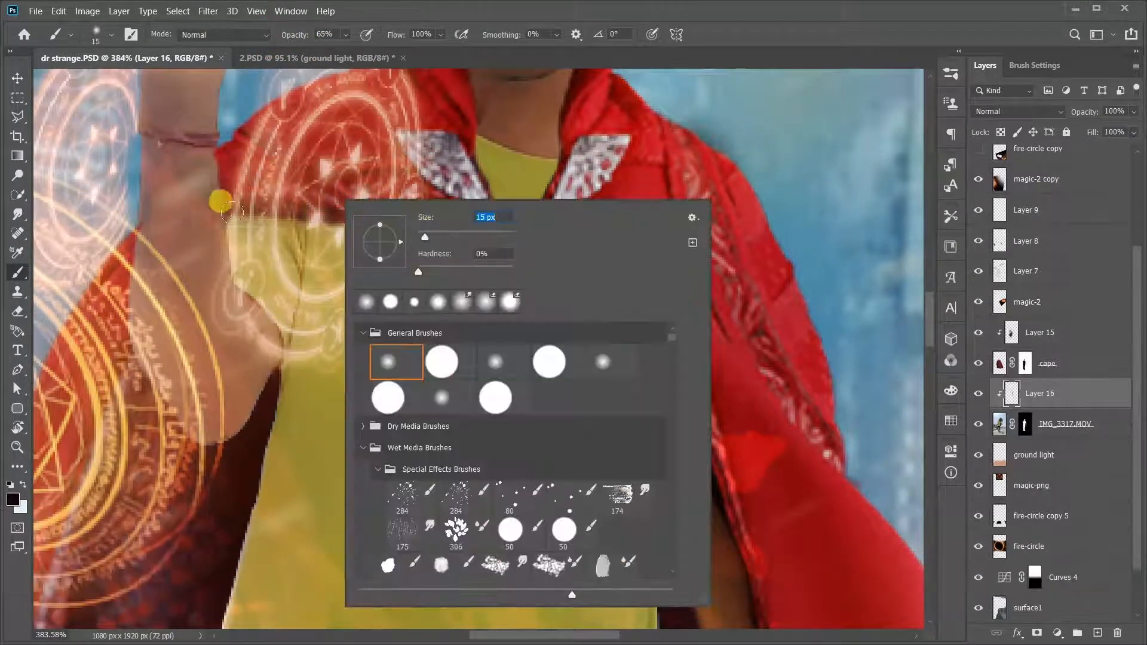
{"action": "mouse_move", "coordinate": [221, 203]}
{"action": "left_mouse_down"}
{"action": "mouse_move", "coordinate": [471, 213]}
{"action": "mouse_move", "coordinate": [460, 214]}
{"action": "left_mouse_up"}
Try shading the area around the collar with larger brushes up to 100 px, and undo the latest strokes.
{"action": "right_click", "coordinate": [555, 209]}
{"action": "left_click", "coordinate": [686, 249]}
{"action": "mouse_move", "coordinate": [383, 73]}
{"action": "left_mouse_down"}
{"action": "mouse_move", "coordinate": [335, 25]}
{"action": "mouse_move", "coordinate": [360, 191]}
{"action": "left_mouse_up"}
{"action": "key", "text": "space"}
{"action": "left_click_drag", "start_coordinate": [360, 186], "coordinate": [273, 110]}
{"action": "key", "text": "ctrl+z"}
{"action": "right_click", "coordinate": [573, 216]}
{"action": "left_click", "coordinate": [679, 255]}
{"action": "left_click_drag", "start_coordinate": [419, 135], "coordinate": [385, 90]}
{"action": "left_click_drag", "start_coordinate": [375, 130], "coordinate": [330, 236]}
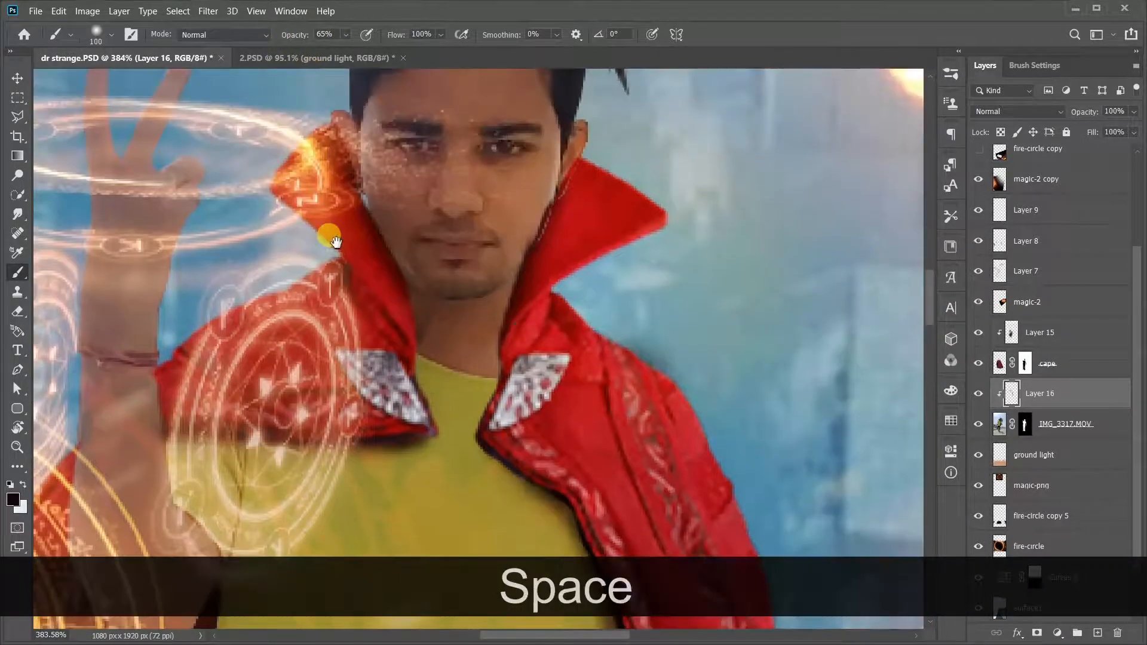
{"action": "key", "text": "ctrl+z"}
Shade the neck below the chin between the collar flaps with a 59 px brush at 65% opacity.
{"action": "right_click", "coordinate": [358, 163]}
{"action": "left_click", "coordinate": [433, 258]}
{"action": "left_click", "coordinate": [287, 159]}
{"action": "left_click_drag", "start_coordinate": [287, 164], "coordinate": [304, 209]}
{"action": "mouse_move", "coordinate": [539, 299]}
{"action": "left_mouse_down"}
{"action": "mouse_move", "coordinate": [482, 252]}
{"action": "mouse_move", "coordinate": [488, 322]}
{"action": "mouse_move", "coordinate": [469, 349]}
{"action": "mouse_move", "coordinate": [461, 307]}
{"action": "mouse_move", "coordinate": [466, 323]}
{"action": "mouse_move", "coordinate": [387, 305]}
{"action": "left_mouse_up"}
{"action": "key", "text": "ctrl+z"}
{"action": "key", "text": "ctrl+z"}
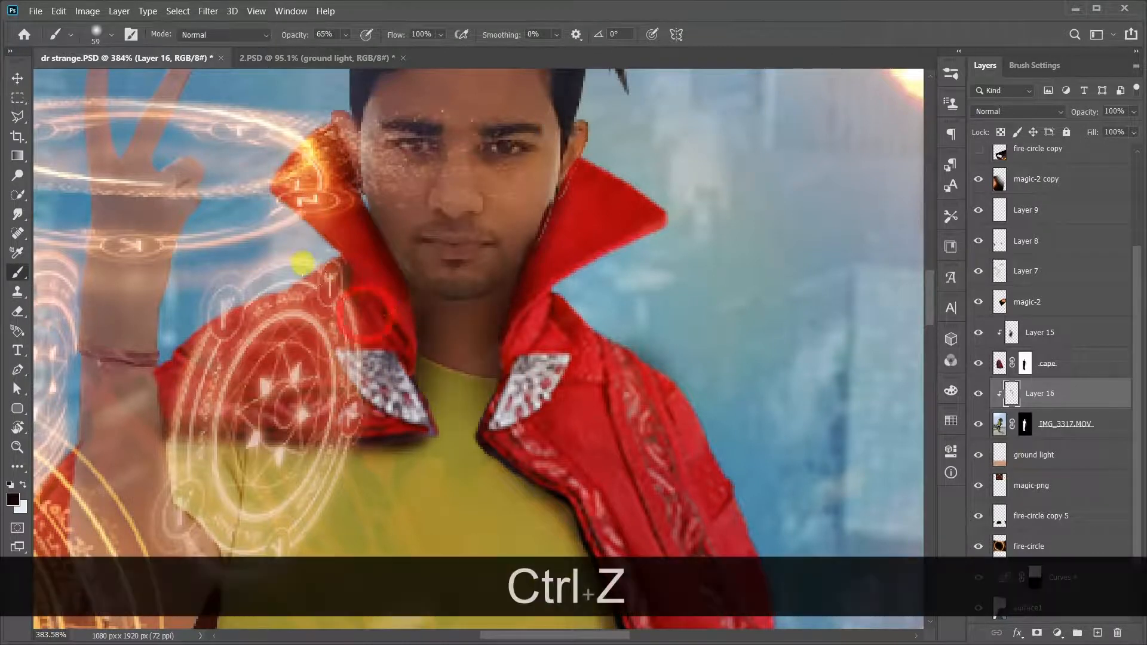
{"action": "scroll", "coordinate": [448, 280], "scroll_direction": "down", "scroll_amount": 8}
{"action": "scroll", "coordinate": [459, 294], "scroll_direction": "up", "scroll_amount": 6}
{"action": "left_click_drag", "start_coordinate": [497, 305], "coordinate": [493, 287]}
{"action": "left_click_drag", "start_coordinate": [399, 263], "coordinate": [423, 304]}
{"action": "scroll", "coordinate": [466, 239], "scroll_direction": "down", "scroll_amount": 5}
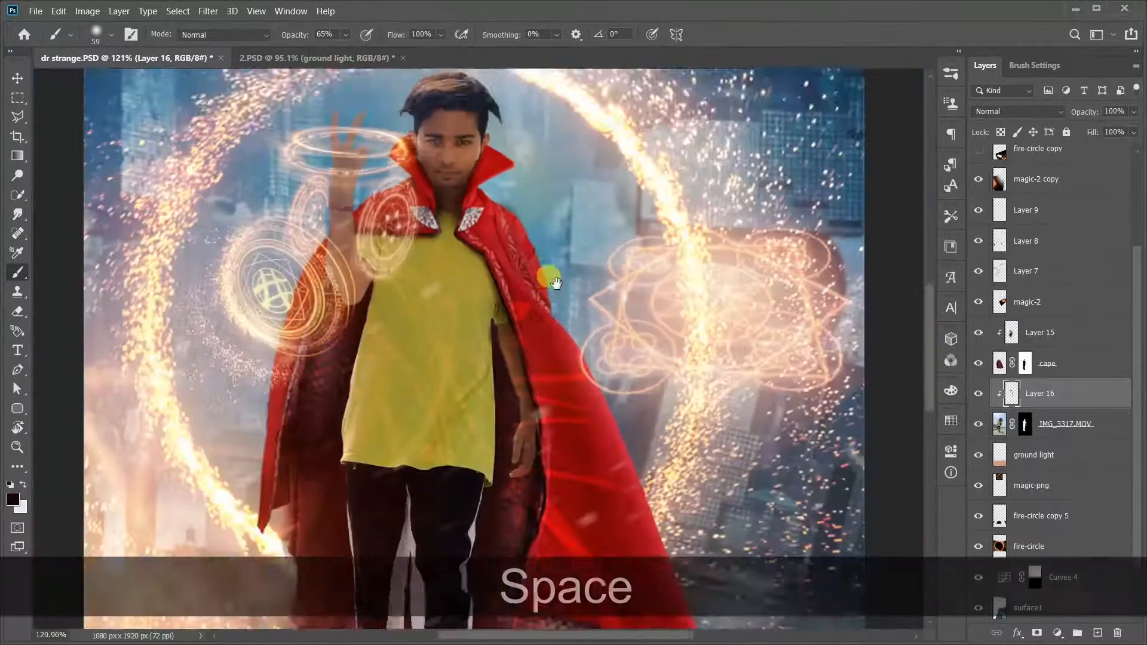
Try a shading stroke down the lowered arm with the 59 px brush, and undo it.
{"action": "left_click_drag", "start_coordinate": [561, 287], "coordinate": [566, 233]}
{"action": "scroll", "coordinate": [477, 257], "scroll_direction": "up", "scroll_amount": 2}
{"action": "left_click_drag", "start_coordinate": [469, 177], "coordinate": [526, 524]}
{"action": "scroll", "coordinate": [534, 430], "scroll_direction": "down", "scroll_amount": 6}
{"action": "scroll", "coordinate": [575, 472], "scroll_direction": "up", "scroll_amount": 6}
{"action": "key", "text": "ctrl+z"}
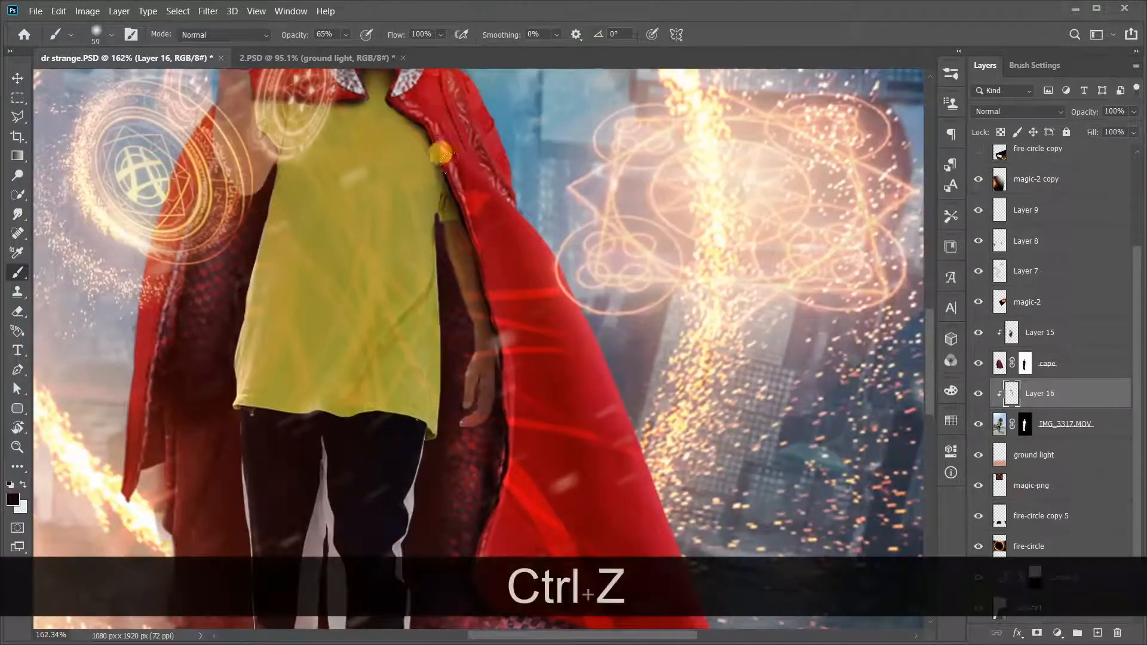
Shade the lowered arm beside the cape with the 59 px brush at 65% opacity, undoing and restoring the stroke to compare.
{"action": "mouse_move", "coordinate": [451, 163]}
{"action": "left_mouse_down"}
{"action": "mouse_move", "coordinate": [477, 247]}
{"action": "mouse_move", "coordinate": [488, 421]}
{"action": "left_mouse_up"}
{"action": "scroll", "coordinate": [515, 413], "scroll_direction": "down", "scroll_amount": 5}
{"action": "scroll", "coordinate": [519, 439], "scroll_direction": "down", "scroll_amount": 2}
{"action": "scroll", "coordinate": [499, 382], "scroll_direction": "up", "scroll_amount": 4}
{"action": "key", "text": "ctrl+z"}
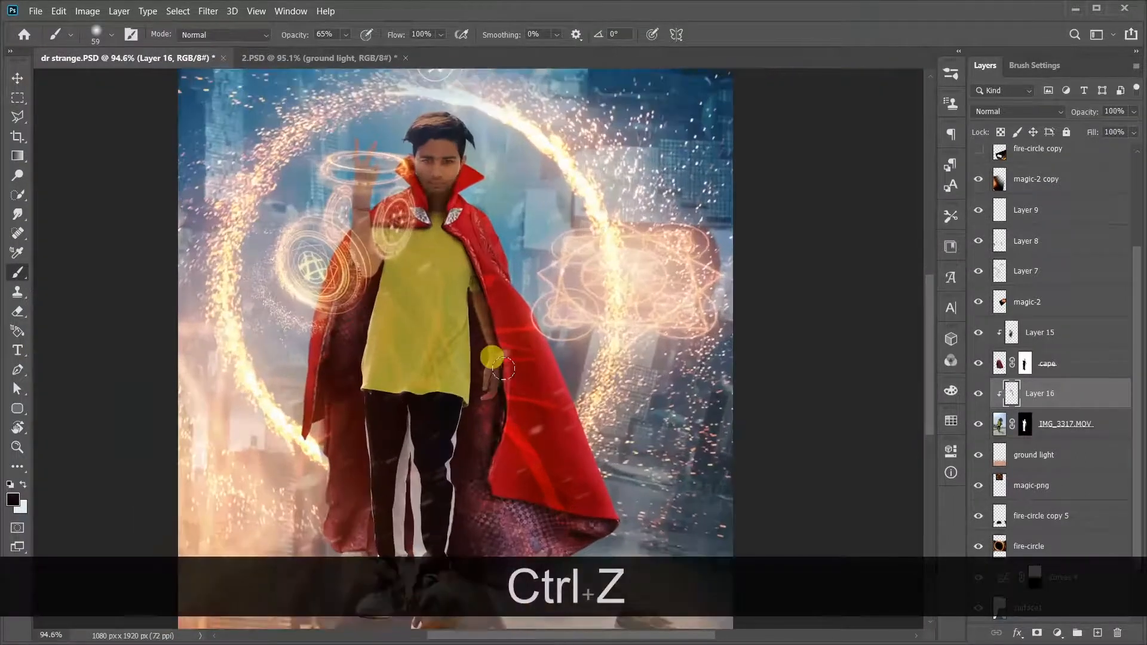
{"action": "scroll", "coordinate": [487, 334], "scroll_direction": "up", "scroll_amount": 4}
{"action": "key", "text": "ctrl+shift+z"}
Try darkening the gap edge between shirt and lowered arm with a 12 px brush, and undo it.
{"action": "scroll", "coordinate": [485, 289], "scroll_direction": "up", "scroll_amount": 3}
{"action": "right_click", "coordinate": [517, 277]}
{"action": "left_click_drag", "start_coordinate": [624, 273], "coordinate": [607, 275]}
{"action": "left_click", "coordinate": [399, 219]}
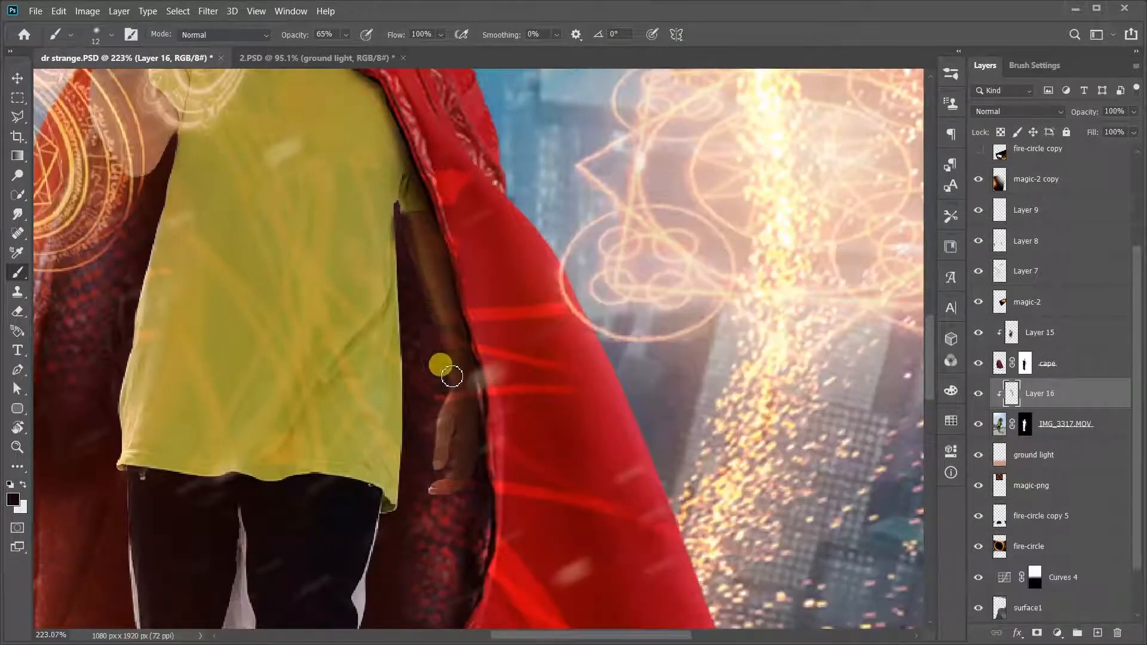
{"action": "key", "text": "ctrl+z"}
Deepen the shadow down the lowered arm and hand with a 56 px brush at 26% opacity.
{"action": "right_click", "coordinate": [569, 266]}
{"action": "left_click_drag", "start_coordinate": [276, 30], "coordinate": [253, 39]}
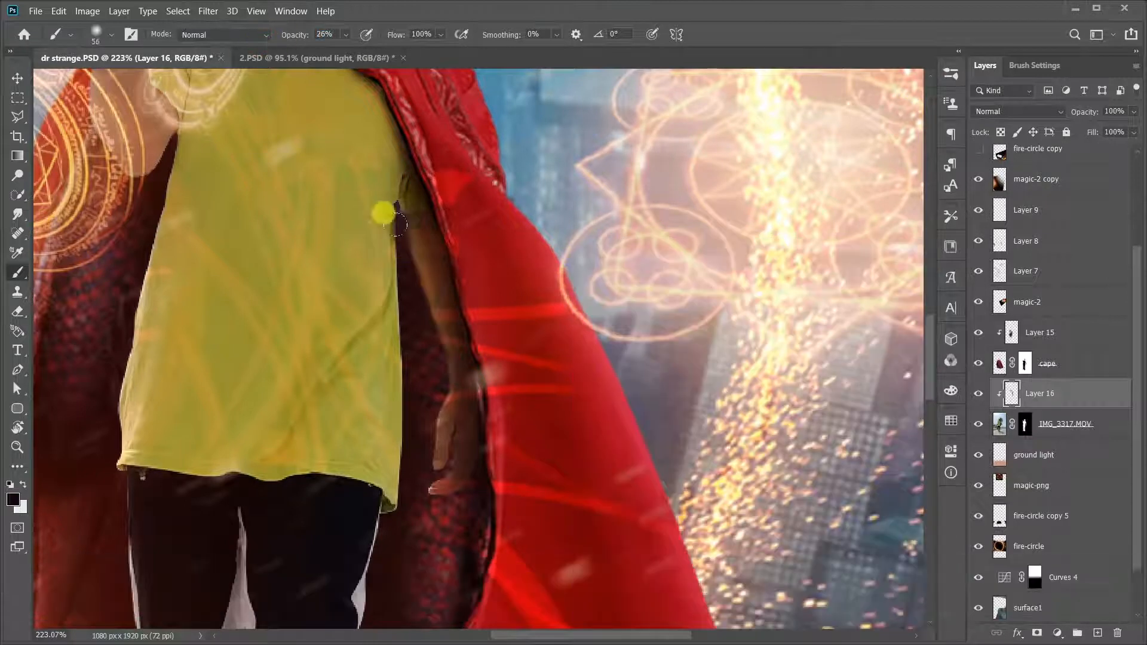
{"action": "left_click_drag", "start_coordinate": [395, 224], "coordinate": [447, 471]}
{"action": "scroll", "coordinate": [488, 445], "scroll_direction": "down", "scroll_amount": 5}
{"action": "scroll", "coordinate": [490, 448], "scroll_direction": "up", "scroll_amount": 8}
Try brushing white around the lowered hand, and undo the latest stroke.
{"action": "key", "text": "x"}
{"action": "key", "text": "ctrl+z"}
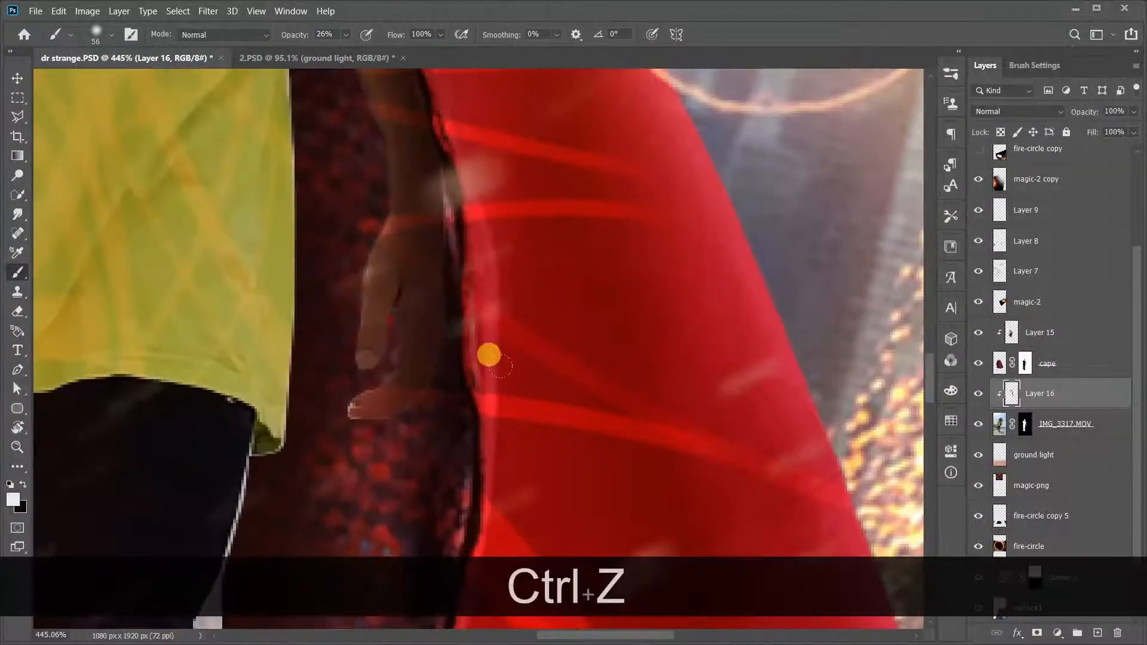
{"action": "scroll", "coordinate": [486, 350], "scroll_direction": "down", "scroll_amount": 8}
{"action": "scroll", "coordinate": [496, 438], "scroll_direction": "up", "scroll_amount": 6}
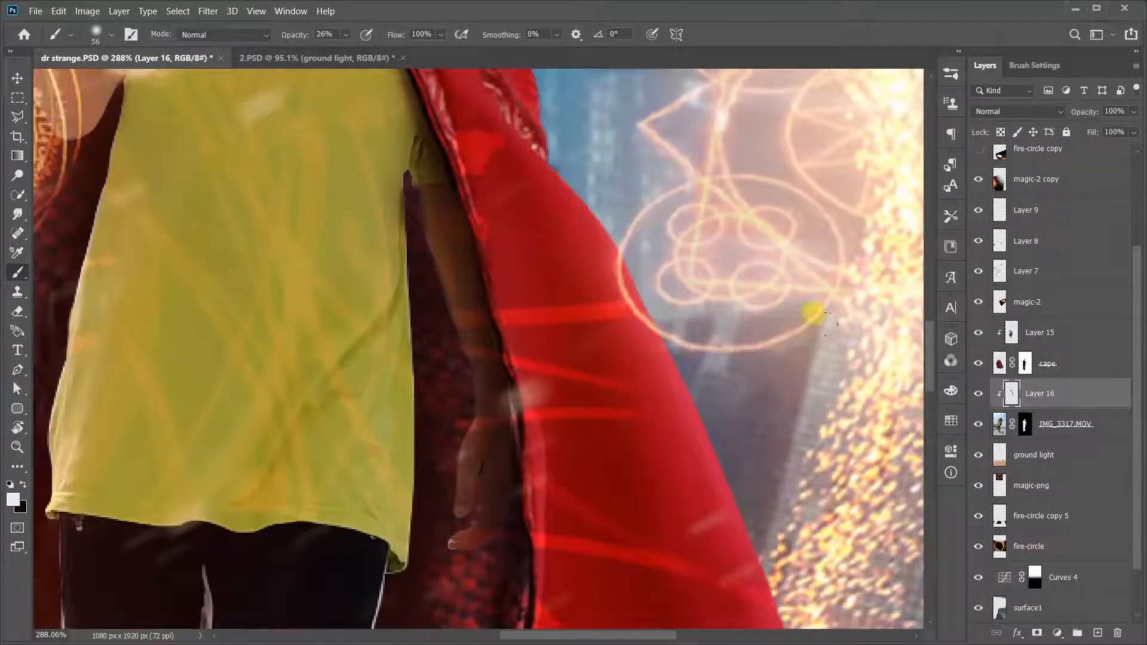
Switch back to the dark brush colour and undo the latest strokes around the shirt and lowered arm on Layer 16.
{"action": "key", "text": "x"}
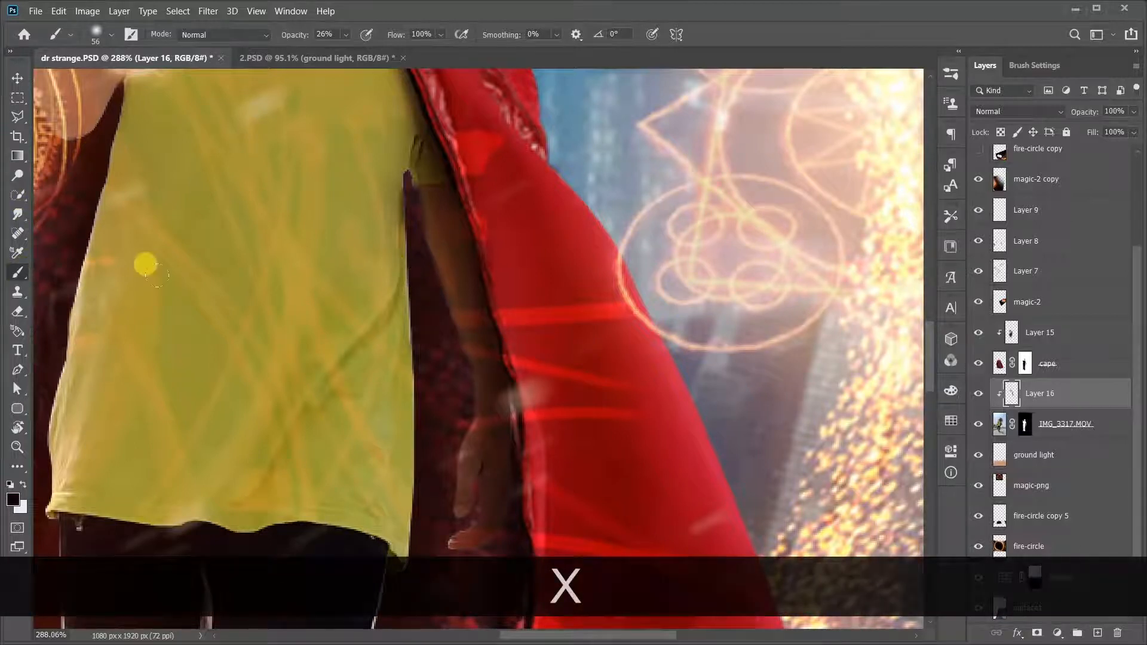
{"action": "key", "text": "ctrl+z"}
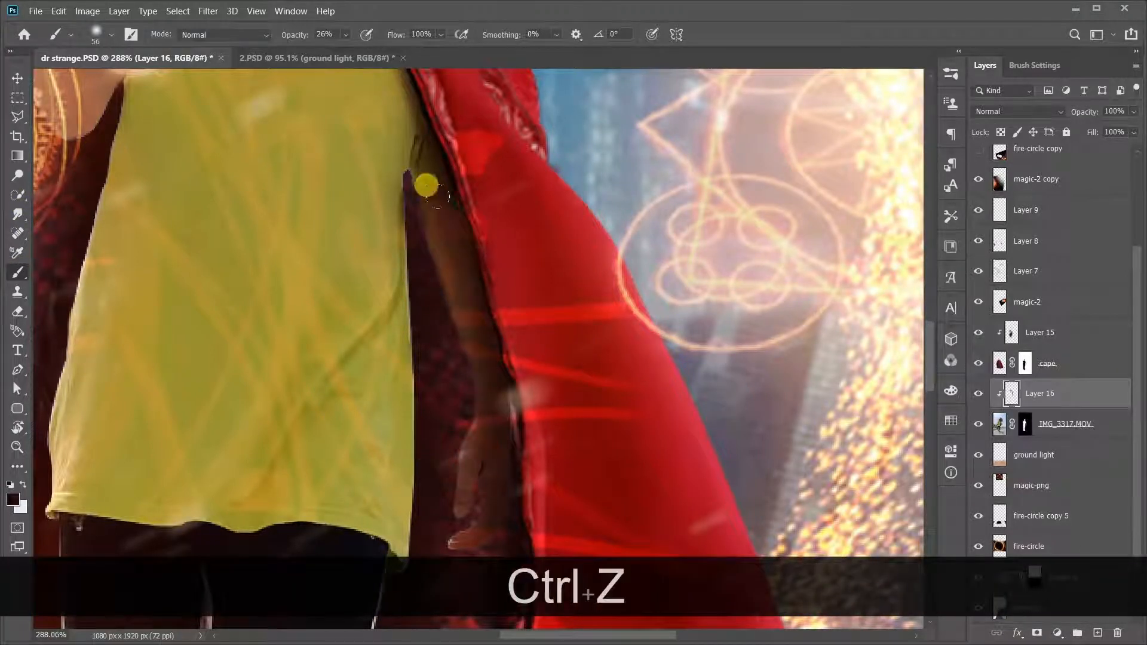
{"action": "scroll", "coordinate": [442, 538], "scroll_direction": "down", "scroll_amount": 2}
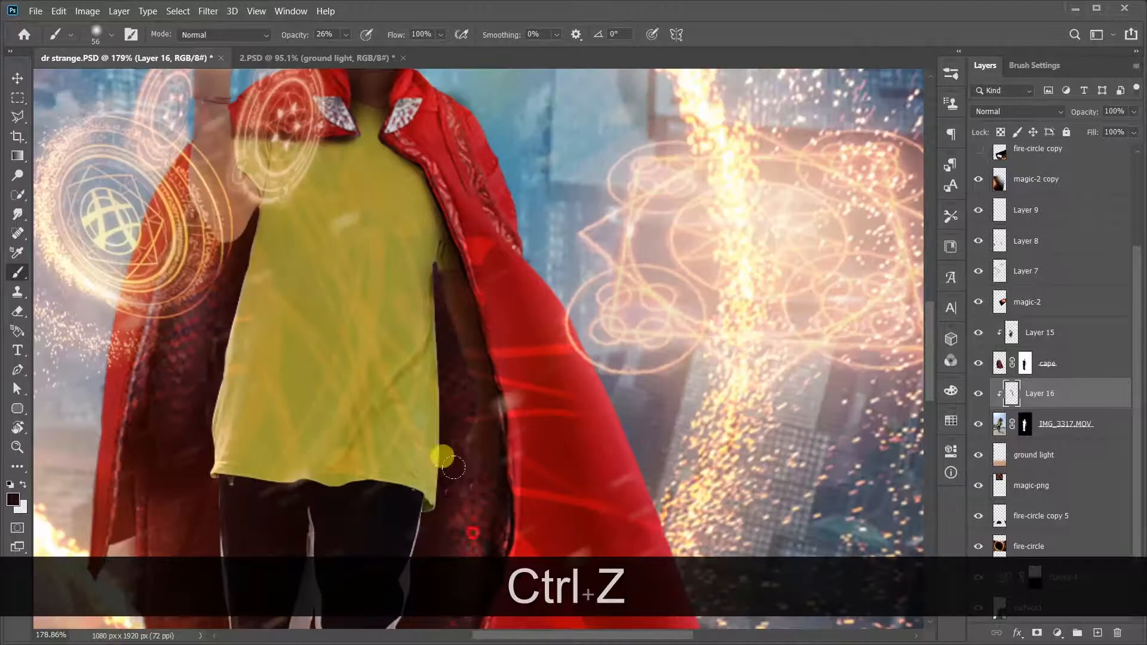
{"action": "scroll", "coordinate": [460, 493], "scroll_direction": "down", "scroll_amount": 4}
{"action": "scroll", "coordinate": [449, 347], "scroll_direction": "up", "scroll_amount": 3}
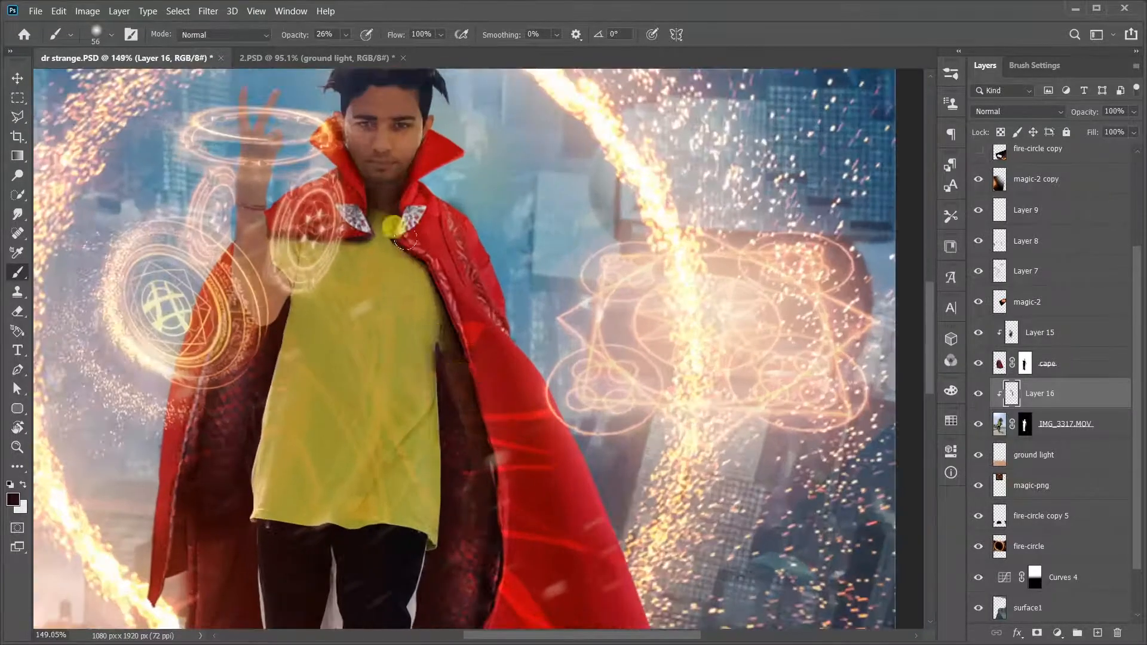
{"action": "key", "text": "ctrl+z"}
Shade the chest below the collar and the shirt's sides with a 161 px brush at 26% opacity, redoing the first stroke.
{"action": "right_click", "coordinate": [452, 204]}
{"action": "left_click_drag", "start_coordinate": [719, 276], "coordinate": [731, 274]}
{"action": "left_click_drag", "start_coordinate": [382, 236], "coordinate": [427, 430]}
{"action": "key", "text": "ctrl+z"}
{"action": "left_click_drag", "start_coordinate": [415, 328], "coordinate": [431, 406]}
{"action": "left_click_drag", "start_coordinate": [358, 251], "coordinate": [269, 281]}
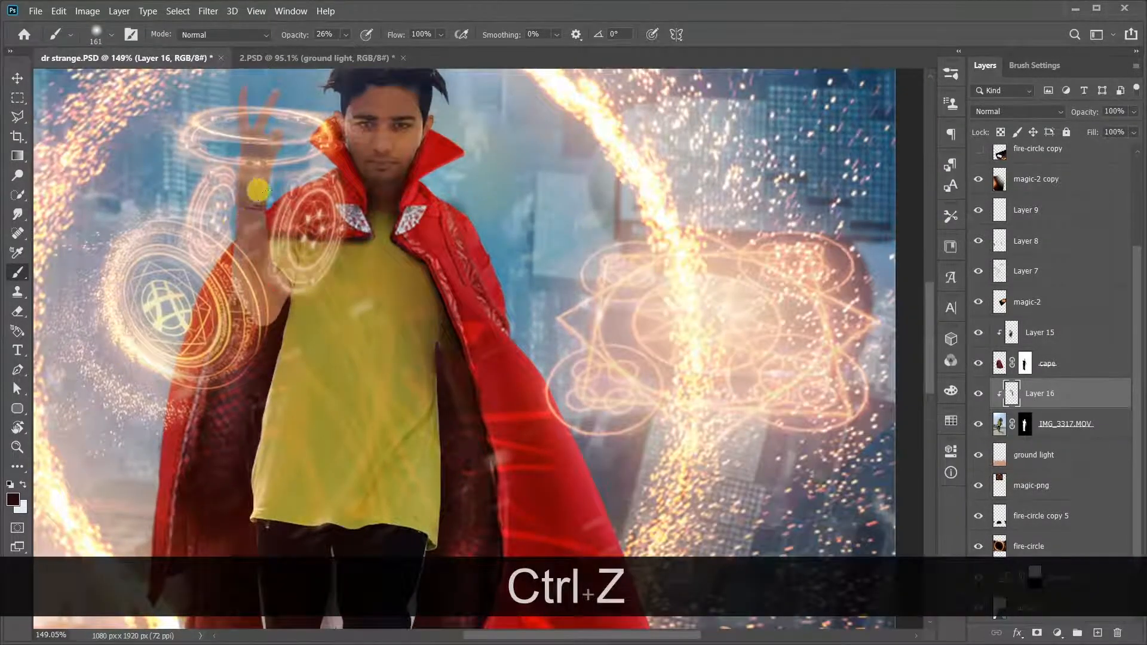
Try shading the shirt's side below the raised arm with 108 px and 62 px brushes, and undo the strokes.
{"action": "scroll", "coordinate": [442, 328], "scroll_direction": "down", "scroll_amount": 3}
{"action": "right_click", "coordinate": [378, 245]}
{"action": "left_click_drag", "start_coordinate": [512, 275], "coordinate": [505, 274]}
{"action": "left_click", "coordinate": [323, 242]}
{"action": "scroll", "coordinate": [364, 244], "scroll_direction": "up", "scroll_amount": 4}
{"action": "left_click_drag", "start_coordinate": [258, 338], "coordinate": [371, 141]}
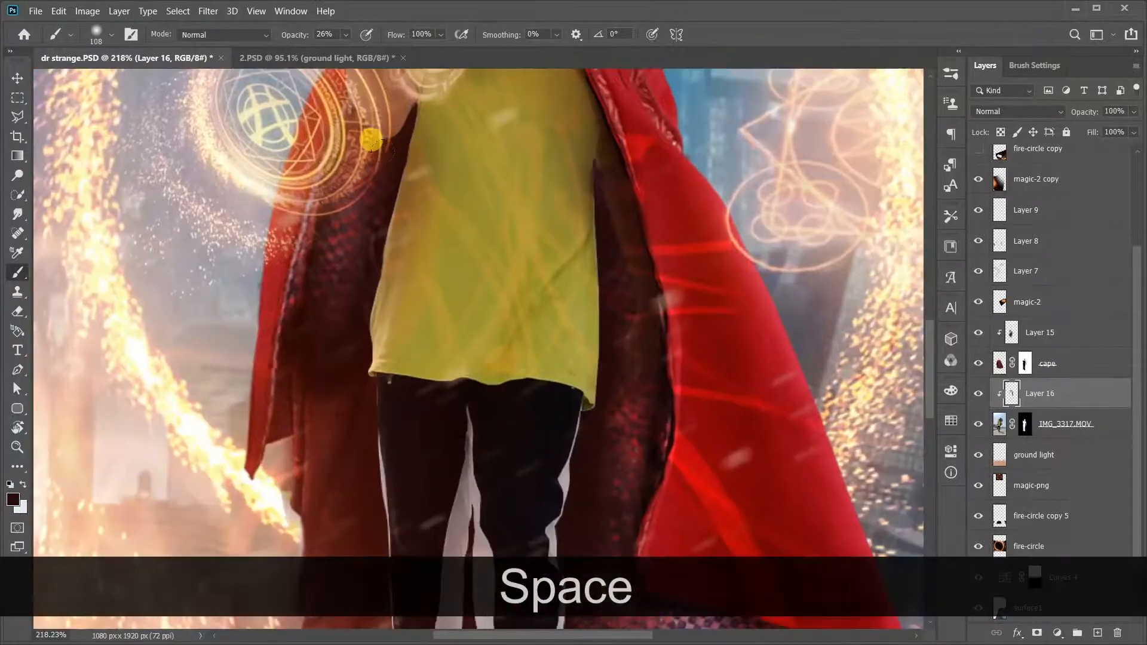
{"action": "scroll", "coordinate": [419, 179], "scroll_direction": "up", "scroll_amount": 3}
{"action": "right_click", "coordinate": [419, 179]}
{"action": "left_click_drag", "start_coordinate": [548, 211], "coordinate": [541, 212]}
{"action": "left_click_drag", "start_coordinate": [358, 341], "coordinate": [330, 138]}
{"action": "key", "text": "ctrl+z"}
{"action": "key", "text": "ctrl+z"}
Darken the foreground colour to near black and shade the shirt's edge below the raised arm with the 62 px brush.
{"action": "left_click", "coordinate": [12, 499]}
{"action": "left_click", "coordinate": [898, 336]}
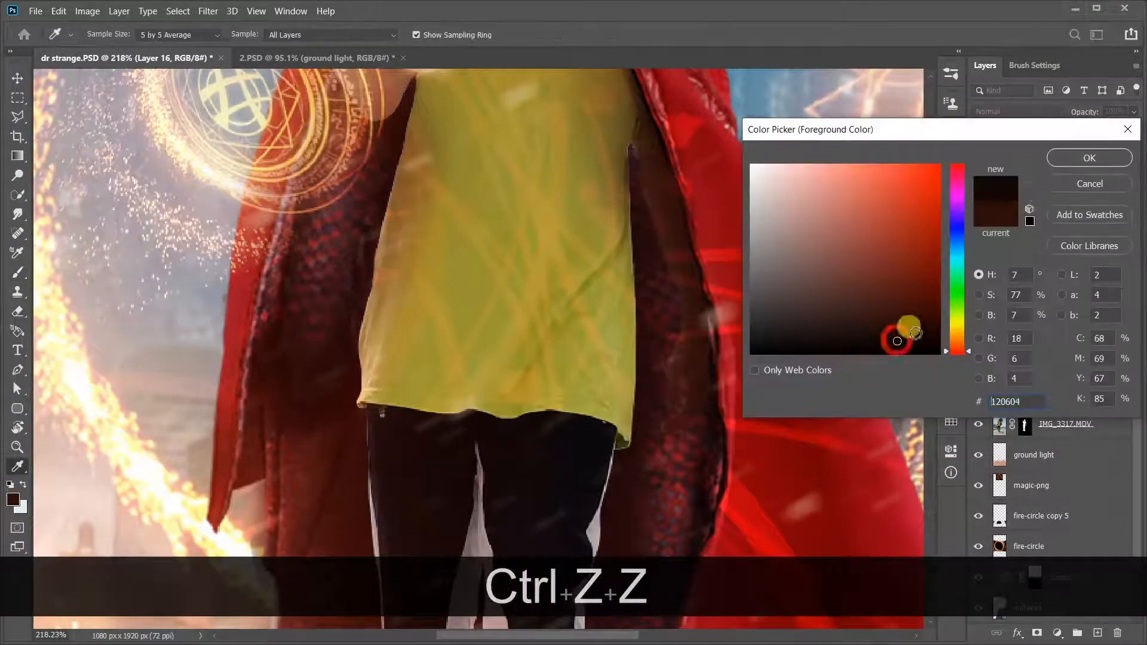
{"action": "left_click", "coordinate": [1089, 156]}
{"action": "left_click_drag", "start_coordinate": [337, 223], "coordinate": [321, 434]}
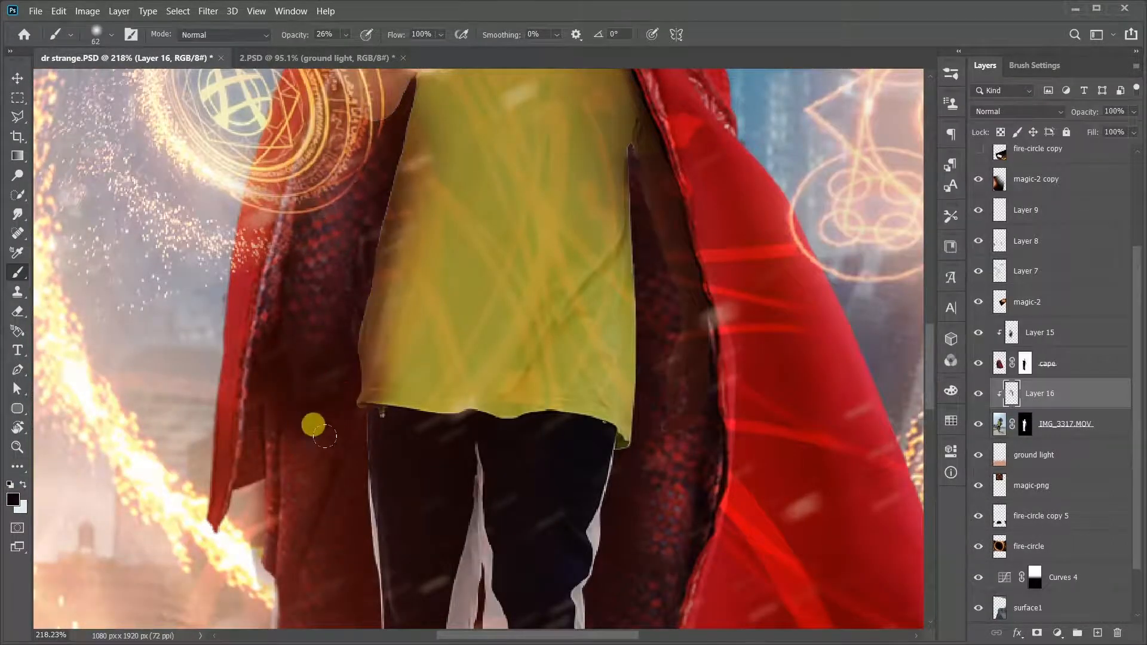
Deepen the overall shadow on the shirt with a soft 259 px brush at 26% opacity.
{"action": "scroll", "coordinate": [442, 422], "scroll_direction": "down", "scroll_amount": 12}
{"action": "scroll", "coordinate": [472, 412], "scroll_direction": "up", "scroll_amount": 2}
{"action": "right_click", "coordinate": [514, 358]}
{"action": "left_click", "coordinate": [663, 273]}
{"action": "left_click_drag", "start_coordinate": [412, 284], "coordinate": [427, 359]}
{"action": "scroll", "coordinate": [415, 330], "scroll_direction": "down", "scroll_amount": 5}
{"action": "scroll", "coordinate": [442, 382], "scroll_direction": "up", "scroll_amount": 2}
{"action": "scroll", "coordinate": [468, 430], "scroll_direction": "down", "scroll_amount": 3}
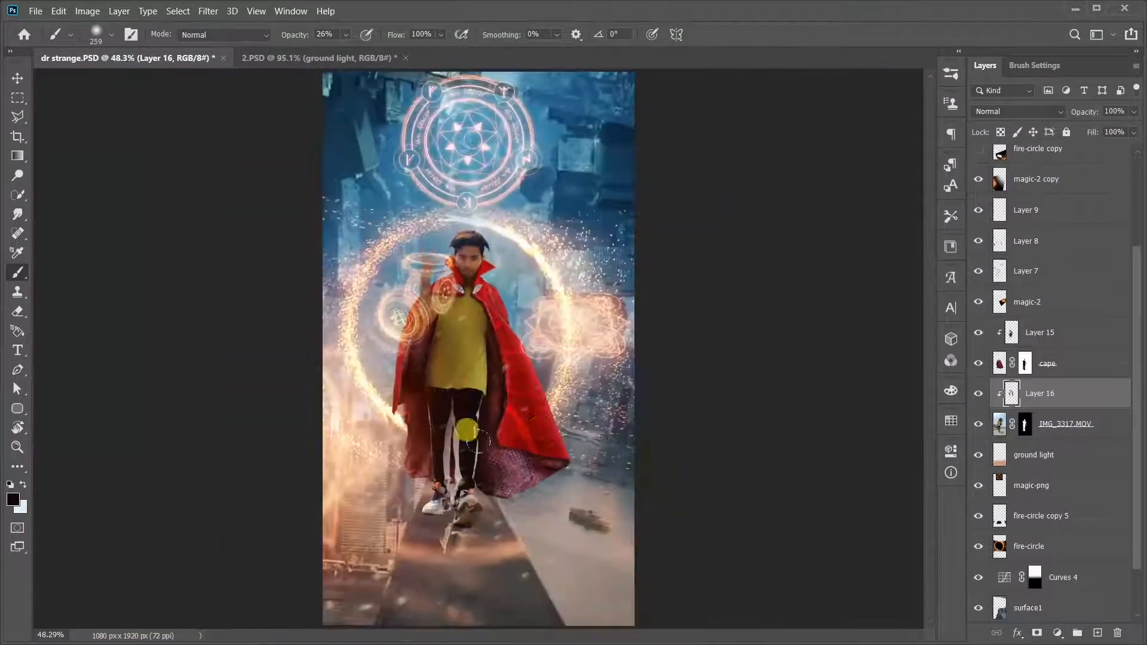
{"action": "scroll", "coordinate": [442, 353], "scroll_direction": "up", "scroll_amount": 11}
Lighten the shading on the middle of the shirt with a 136 px eraser at 32% opacity.
{"action": "left_click", "coordinate": [17, 311]}
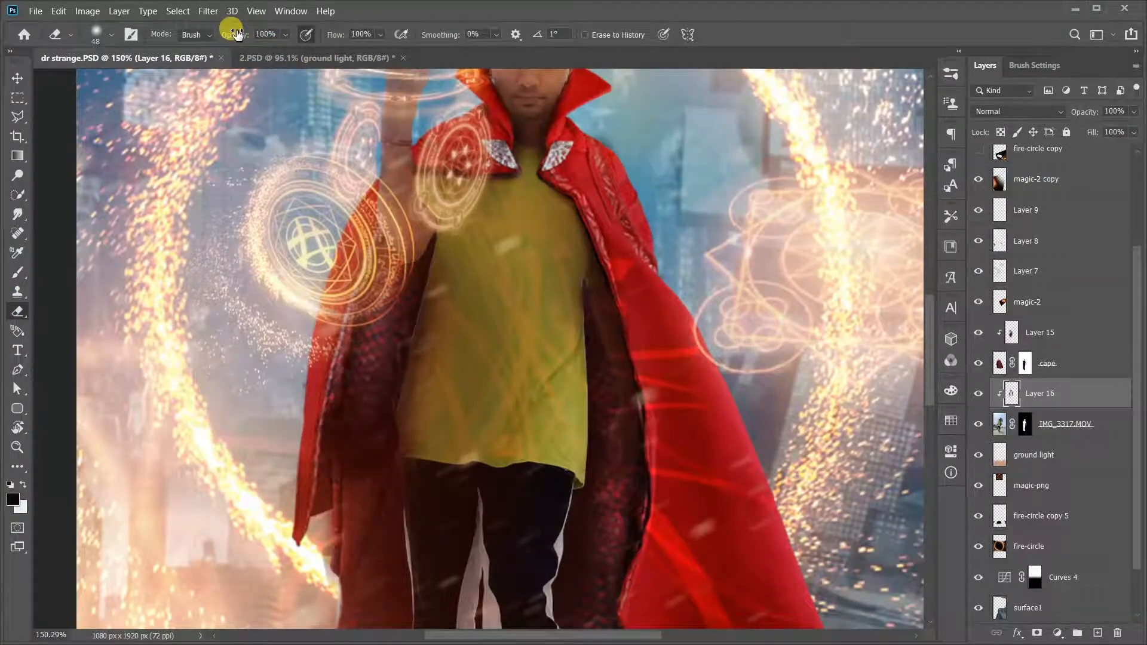
{"action": "right_click", "coordinate": [702, 320]}
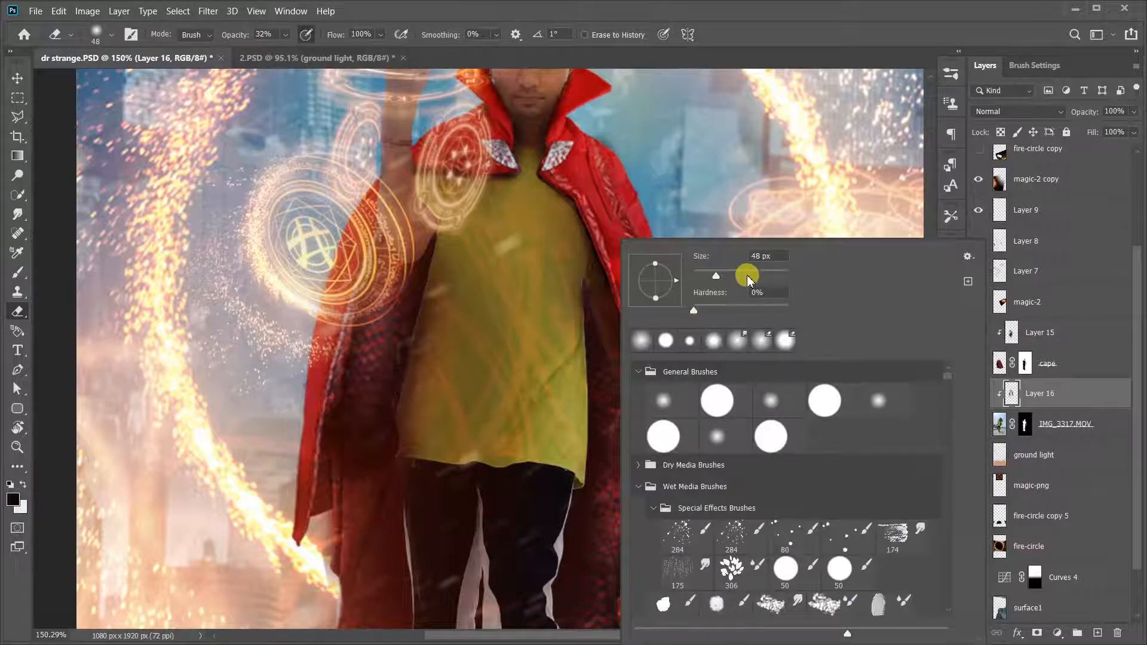
{"action": "left_click_drag", "start_coordinate": [475, 269], "coordinate": [488, 441]}
{"action": "scroll", "coordinate": [486, 353], "scroll_direction": "down", "scroll_amount": 3}
{"action": "scroll", "coordinate": [471, 359], "scroll_direction": "up", "scroll_amount": 8}
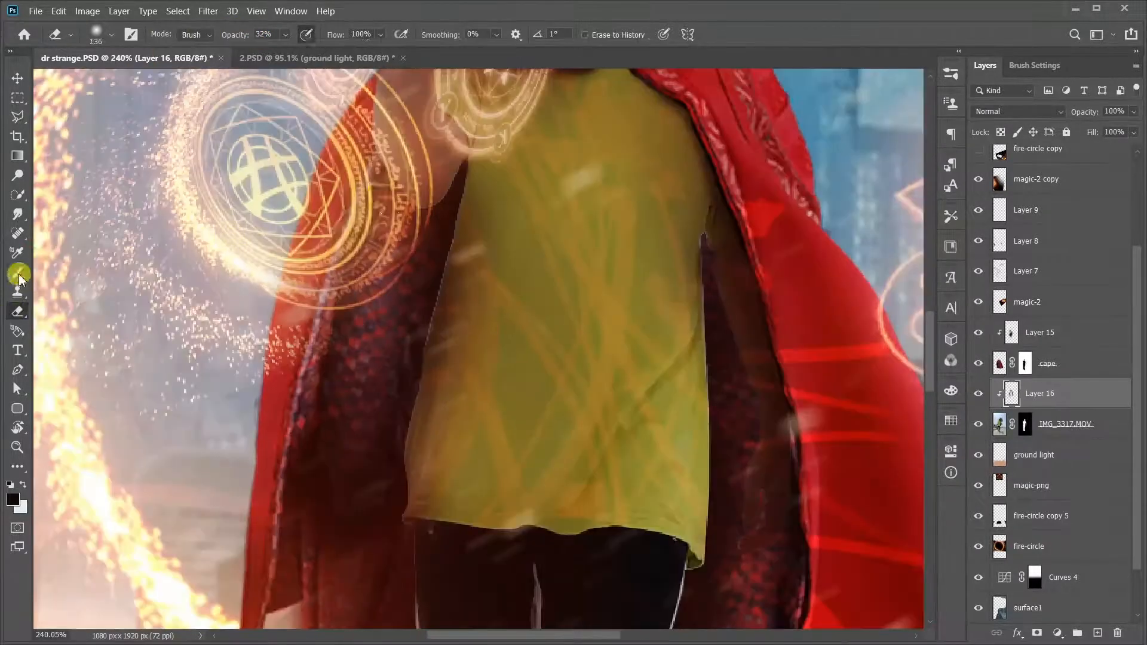
Brush white on the cape's layer mask along the shirt edge below the raised arm, using a 10 px brush raised to 100% opacity.
{"action": "left_click", "coordinate": [18, 273]}
{"action": "scroll", "coordinate": [478, 322], "scroll_direction": "up", "scroll_amount": 3}
{"action": "right_click", "coordinate": [579, 275]}
{"action": "left_click", "coordinate": [1022, 364]}
{"action": "scroll", "coordinate": [429, 233], "scroll_direction": "up", "scroll_amount": 7}
{"action": "right_click", "coordinate": [455, 210]}
{"action": "left_click_drag", "start_coordinate": [543, 246], "coordinate": [536, 247]}
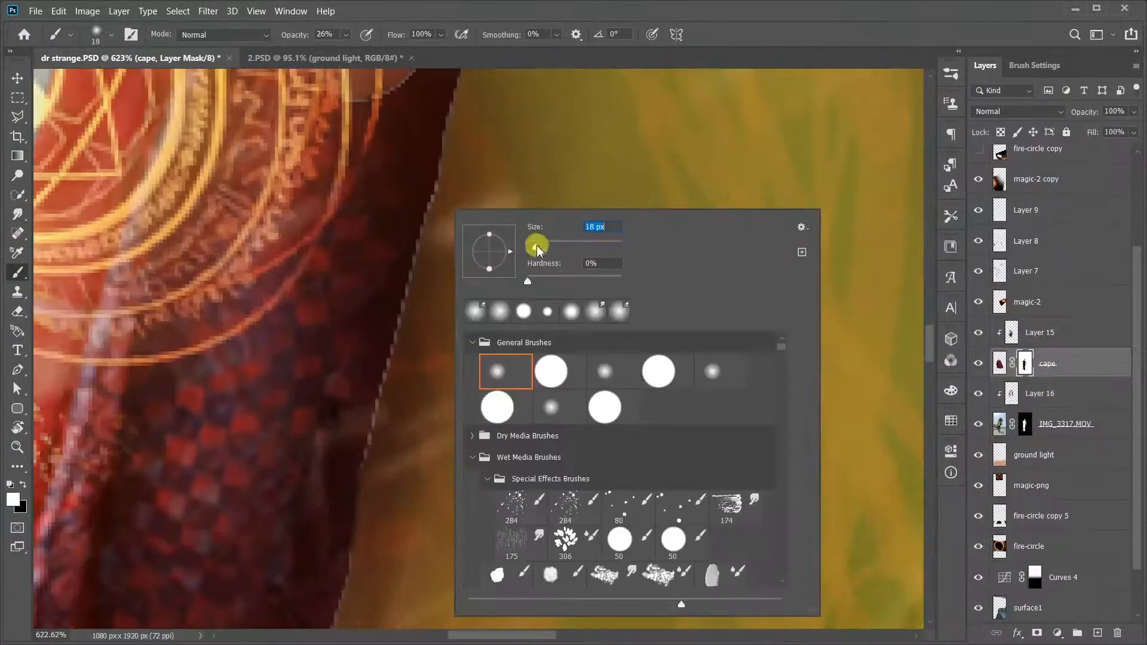
{"action": "left_click", "coordinate": [411, 168]}
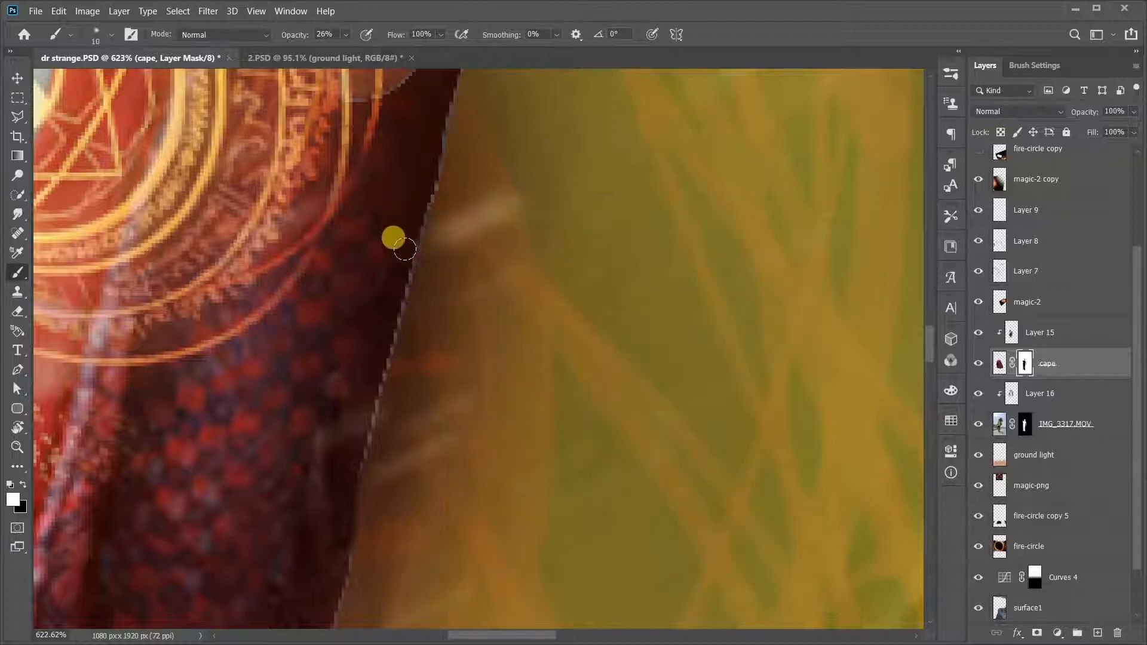
{"action": "left_click_drag", "start_coordinate": [295, 35], "coordinate": [531, 67]}
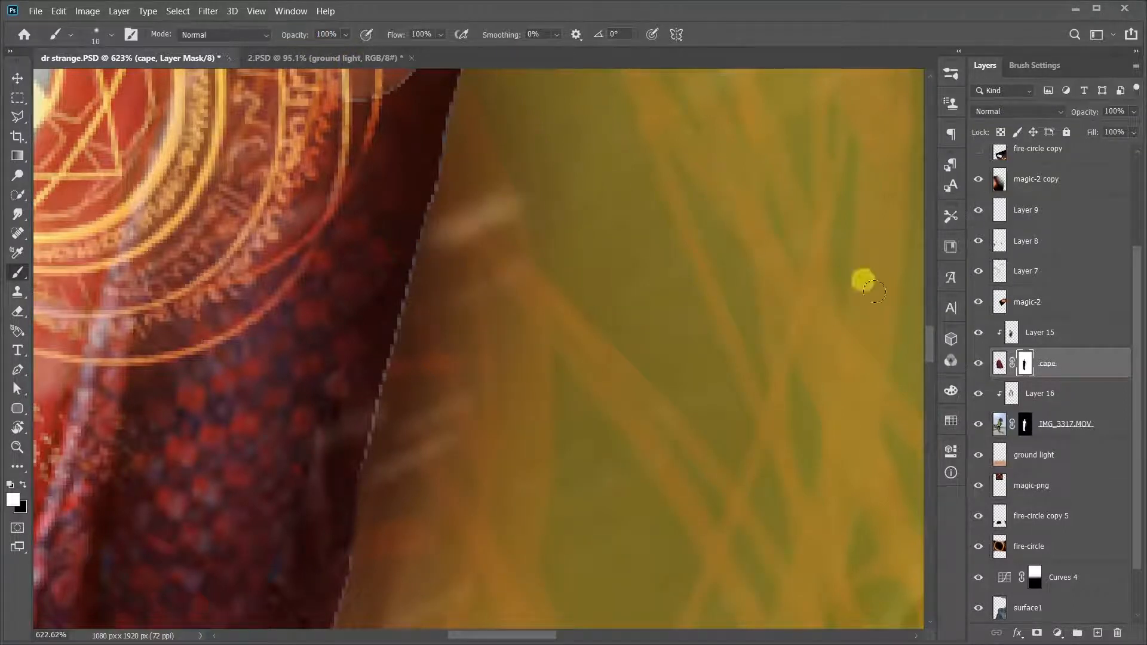
Remove the pale fringe between cape lining and shirt below the raised arm by painting the cape mask white with a 6 px brush.
{"action": "right_click", "coordinate": [385, 222]}
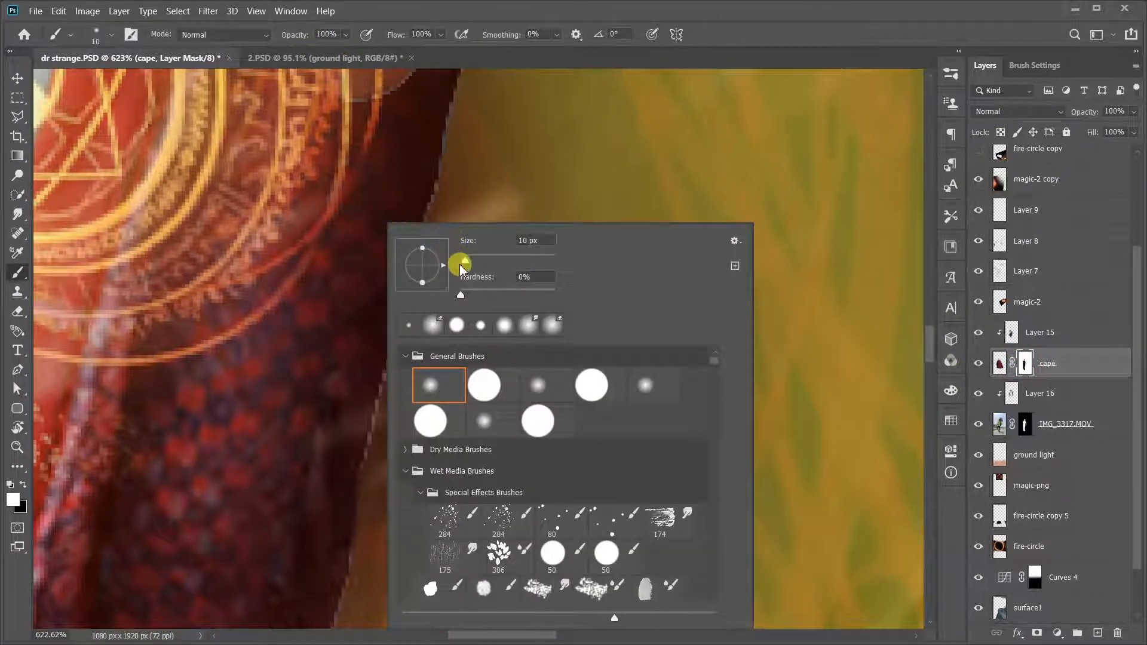
{"action": "left_click", "coordinate": [428, 194]}
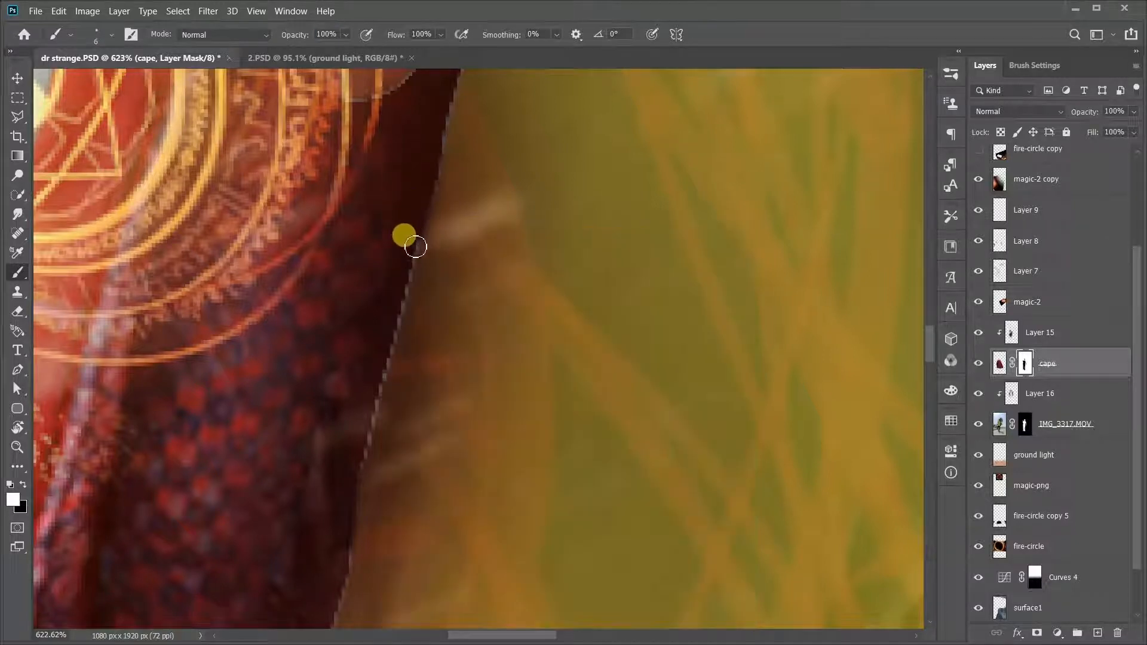
{"action": "mouse_move", "coordinate": [398, 291]}
{"action": "left_mouse_down"}
{"action": "mouse_move", "coordinate": [409, 349]}
{"action": "mouse_move", "coordinate": [401, 404]}
{"action": "left_mouse_up"}
{"action": "left_click_drag", "start_coordinate": [440, 252], "coordinate": [475, 98]}
{"action": "left_click_drag", "start_coordinate": [463, 122], "coordinate": [461, 161]}
{"action": "mouse_move", "coordinate": [424, 226]}
{"action": "left_mouse_down"}
{"action": "mouse_move", "coordinate": [387, 256]}
{"action": "mouse_move", "coordinate": [460, 197]}
{"action": "left_mouse_up"}
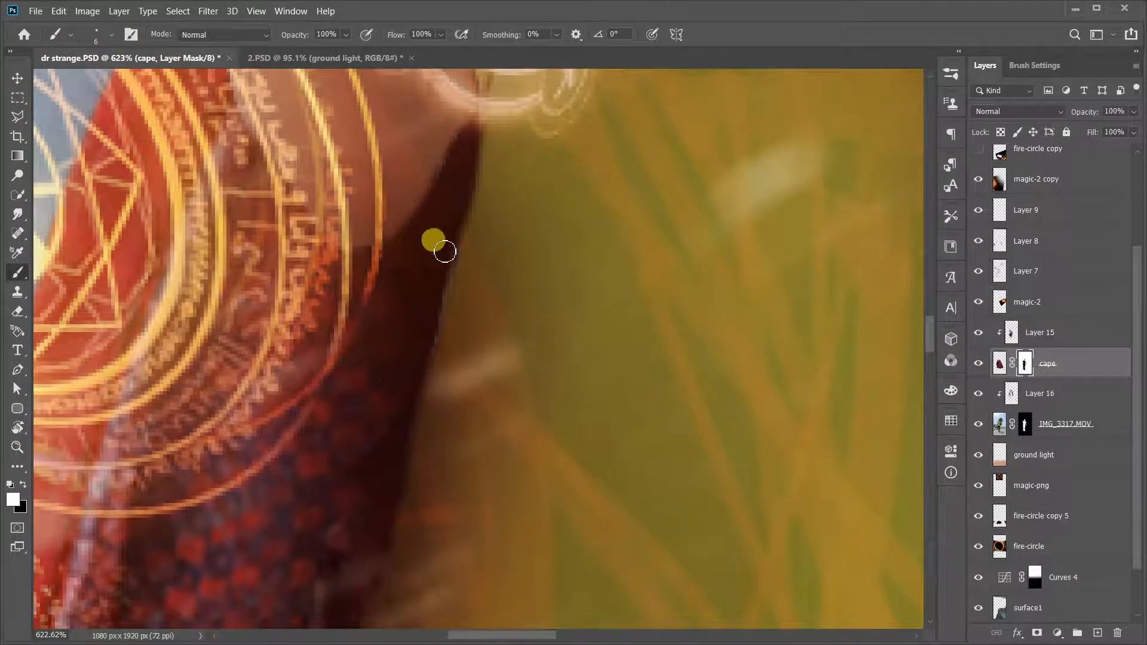
{"action": "left_click_drag", "start_coordinate": [382, 525], "coordinate": [425, 279]}
{"action": "left_click_drag", "start_coordinate": [411, 453], "coordinate": [445, 258]}
{"action": "scroll", "coordinate": [455, 376], "scroll_direction": "down", "scroll_amount": 12}
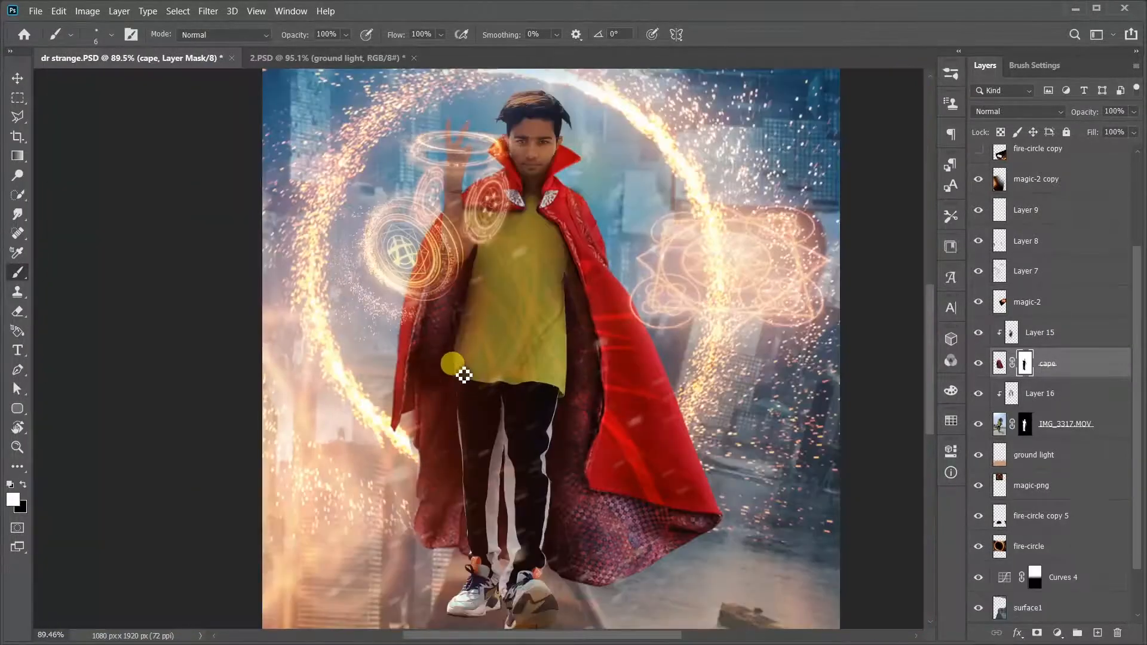
Continue cleaning the fringe down the shirt's edge to the hem on the cape mask with the 6 px brush.
{"action": "scroll", "coordinate": [457, 359], "scroll_direction": "up", "scroll_amount": 9}
{"action": "scroll", "coordinate": [449, 338], "scroll_direction": "down", "scroll_amount": 3}
{"action": "left_click_drag", "start_coordinate": [469, 143], "coordinate": [478, 253]}
{"action": "scroll", "coordinate": [681, 442], "scroll_direction": "up", "scroll_amount": 7}
{"action": "left_click_drag", "start_coordinate": [681, 442], "coordinate": [727, 375]}
{"action": "scroll", "coordinate": [717, 386], "scroll_direction": "down", "scroll_amount": 7}
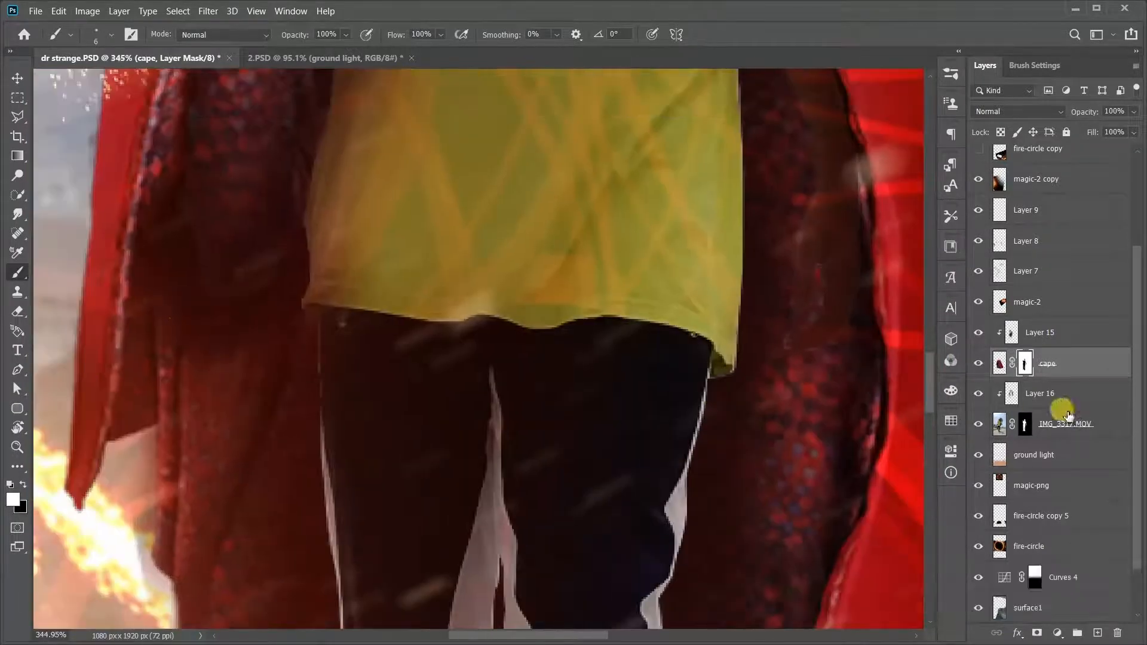
Try shading the shirt's edge beside the lowered hand with a 50 px brush on Layer 16, and undo it.
{"action": "left_click", "coordinate": [1061, 402]}
{"action": "right_click", "coordinate": [832, 293]}
{"action": "left_click_drag", "start_coordinate": [836, 278], "coordinate": [847, 278]}
{"action": "left_click_drag", "start_coordinate": [741, 203], "coordinate": [753, 310]}
{"action": "key", "text": "ctrl+z"}
{"action": "scroll", "coordinate": [787, 303], "scroll_direction": "up", "scroll_amount": 4}
{"action": "key", "text": "ctrl+z"}
Return to the cape mask with a 6 px white brush for the shirt's lower edge beside the lowered hand, undoing the latest stroke.
{"action": "left_click", "coordinate": [1024, 363]}
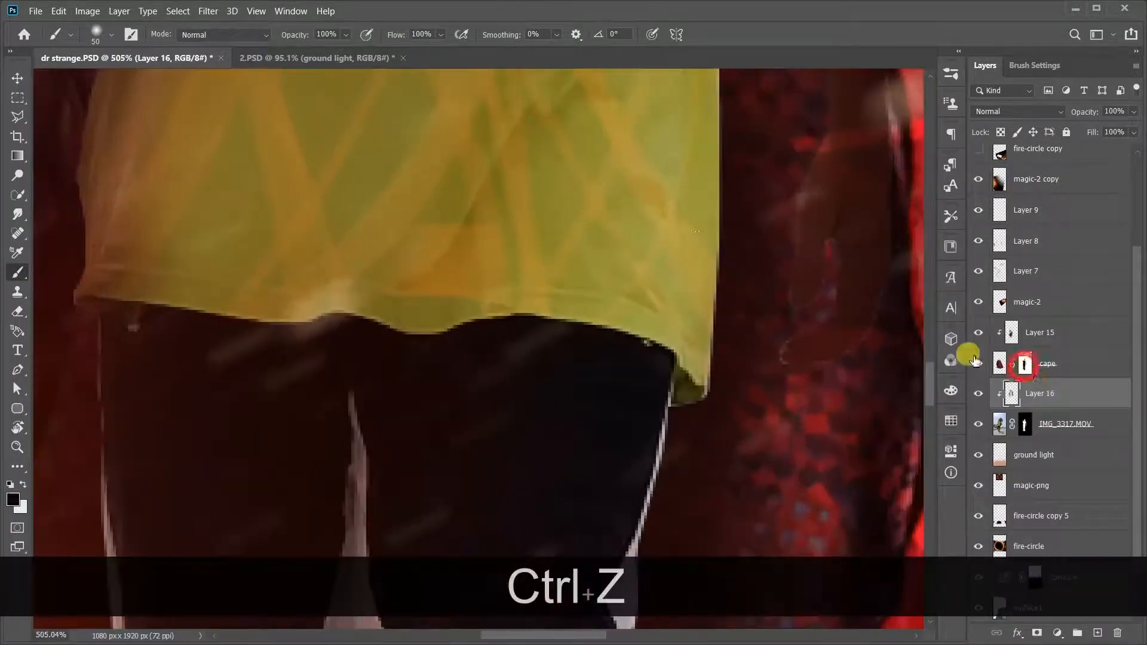
{"action": "scroll", "coordinate": [765, 329], "scroll_direction": "up", "scroll_amount": 4}
{"action": "right_click", "coordinate": [743, 325]}
{"action": "left_click_drag", "start_coordinate": [846, 278], "coordinate": [829, 278]}
{"action": "left_click_drag", "start_coordinate": [718, 237], "coordinate": [271, 247]}
{"action": "key", "text": "ctrl+z"}
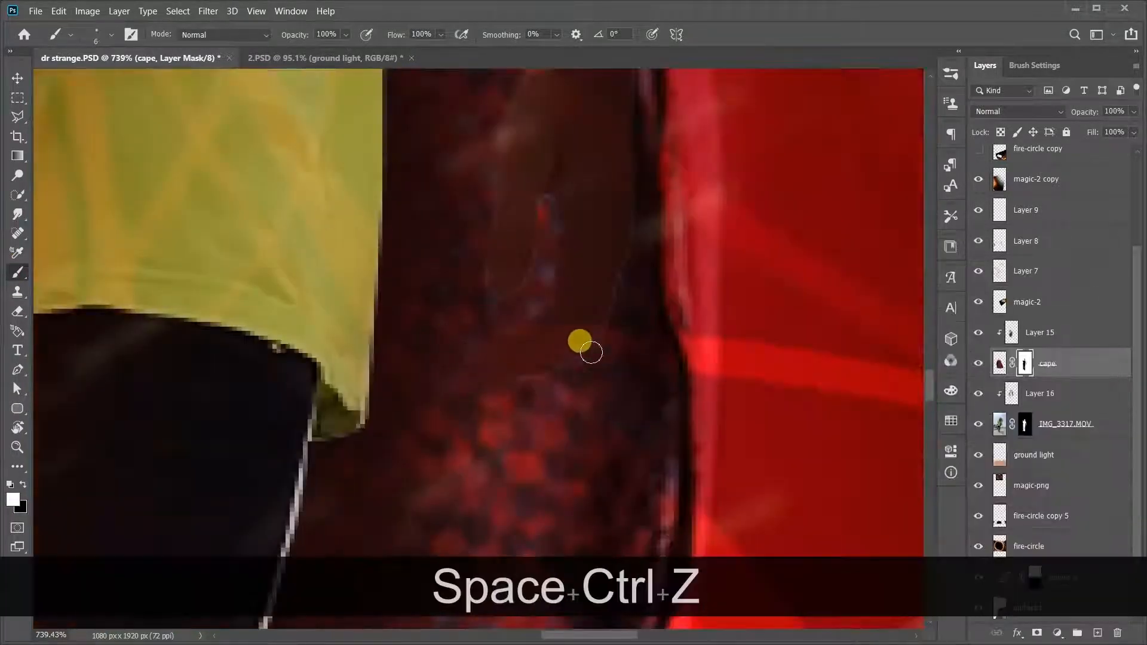
{"action": "left_click_drag", "start_coordinate": [485, 234], "coordinate": [475, 332]}
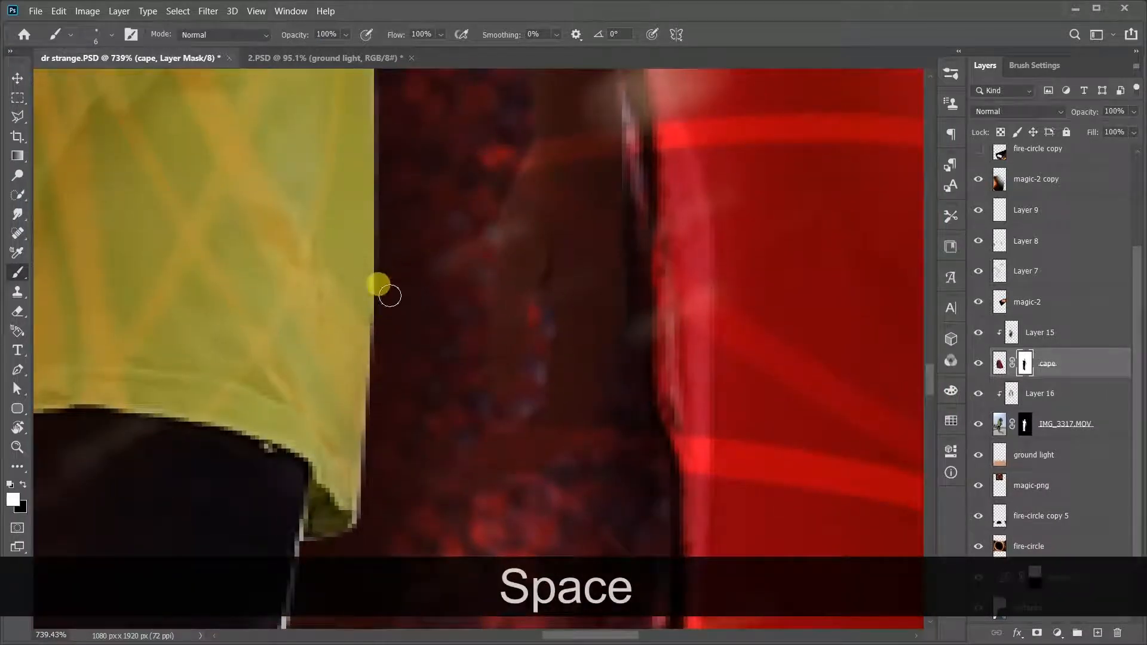
Paint the cape mask white up the shirt's edge beside the lowered arm to the armpit to remove the pale fringe.
{"action": "left_click_drag", "start_coordinate": [387, 124], "coordinate": [486, 398]}
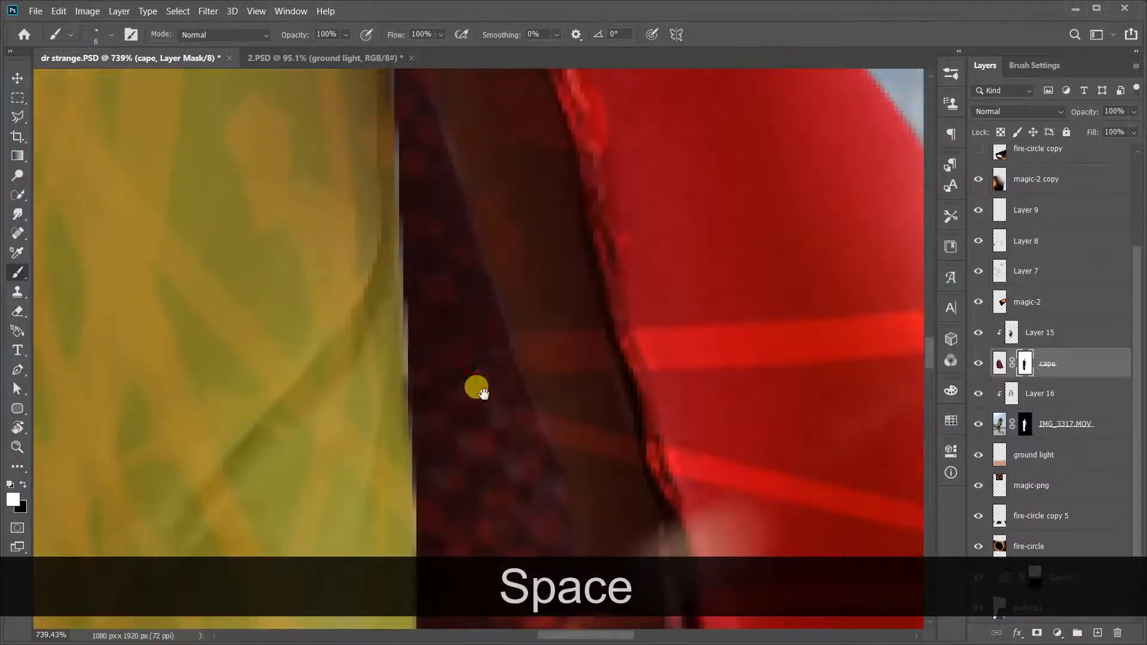
{"action": "left_click_drag", "start_coordinate": [408, 225], "coordinate": [410, 353]}
{"action": "scroll", "coordinate": [467, 412], "scroll_direction": "down", "scroll_amount": 1}
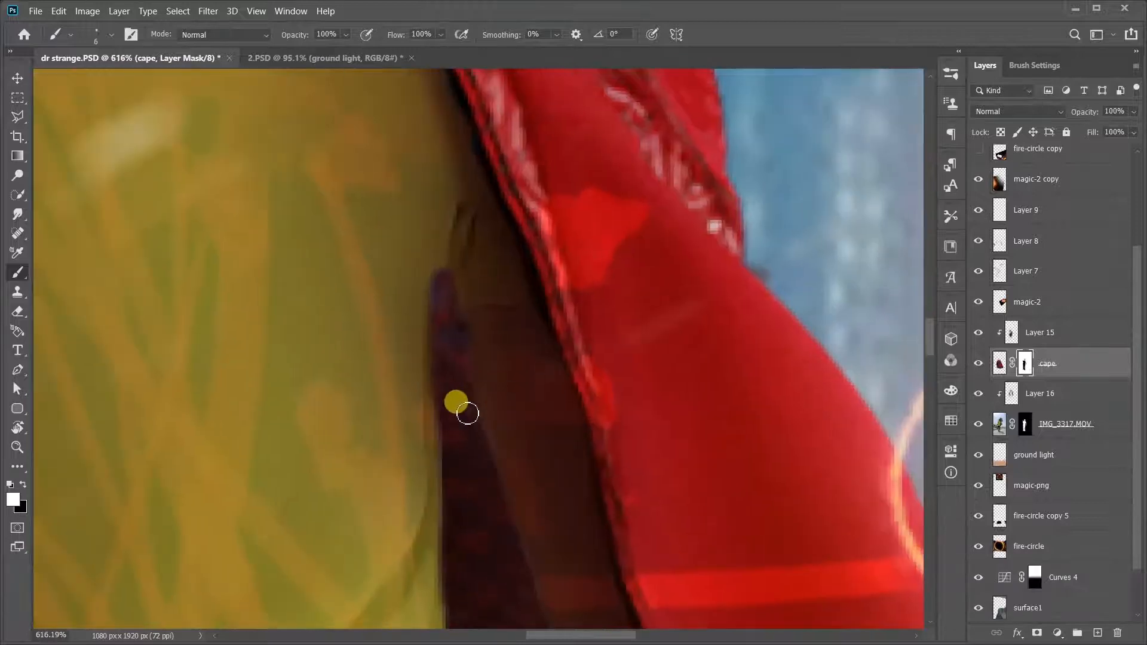
{"action": "scroll", "coordinate": [540, 608], "scroll_direction": "down", "scroll_amount": 8}
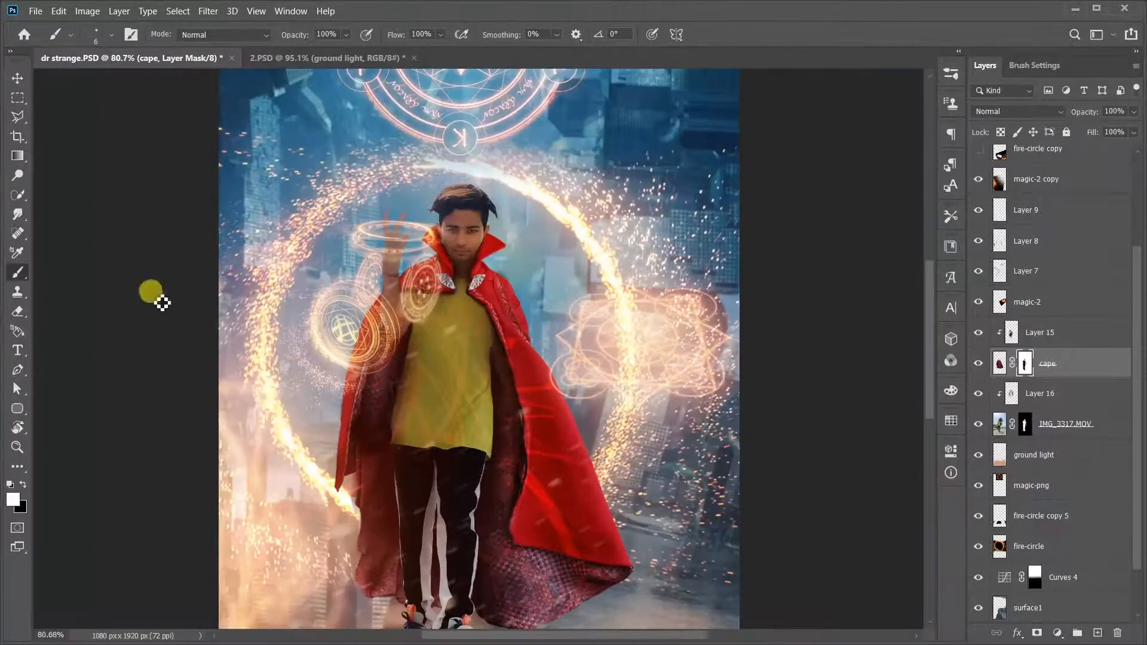
{"action": "scroll", "coordinate": [416, 398], "scroll_direction": "up", "scroll_amount": 2}
{"action": "scroll", "coordinate": [456, 357], "scroll_direction": "up", "scroll_amount": 3}
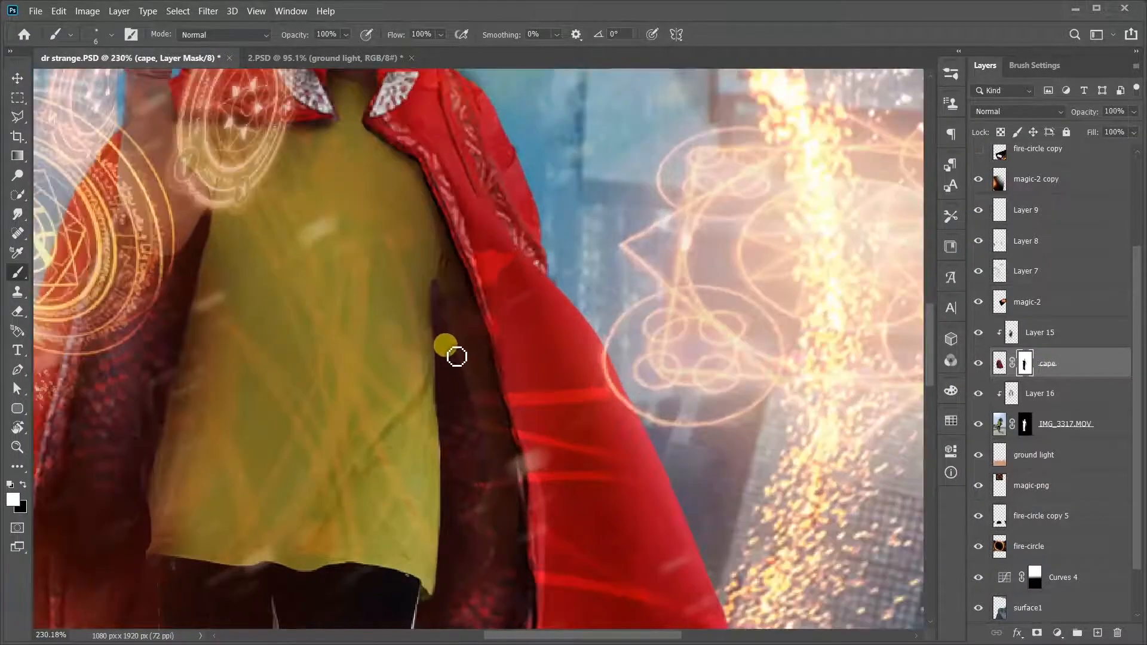
Paint a soft black shadow on Layer 16 along the shirt's right-hand side with a 50 px brush.
{"action": "scroll", "coordinate": [488, 452], "scroll_direction": "down", "scroll_amount": 5}
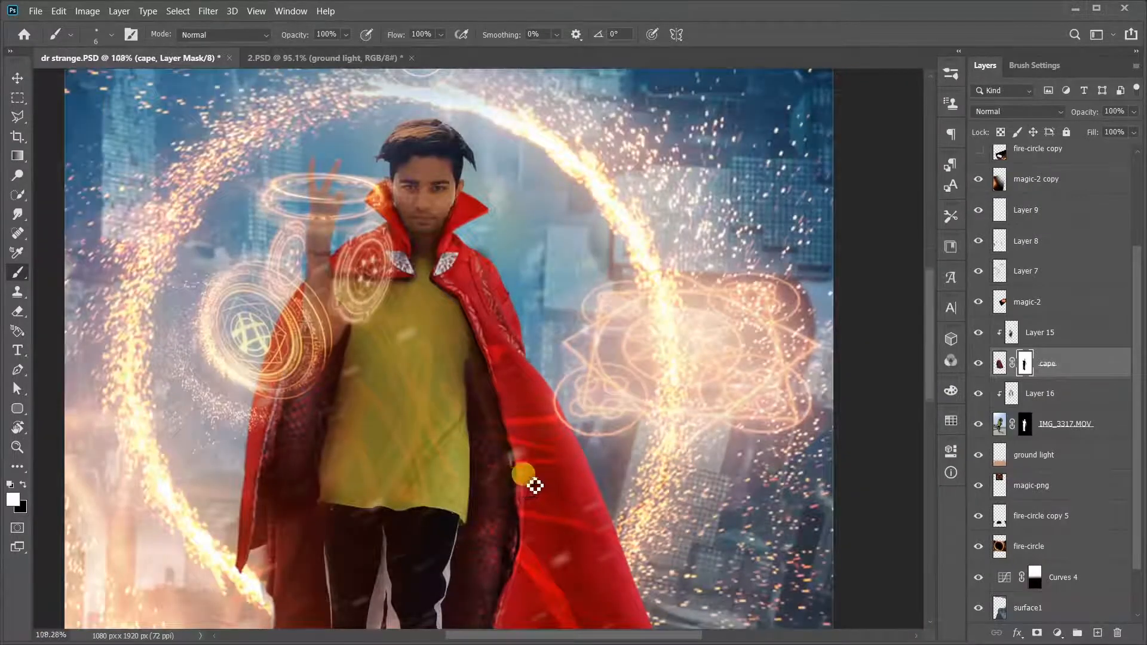
{"action": "scroll", "coordinate": [525, 473], "scroll_direction": "up", "scroll_amount": 1}
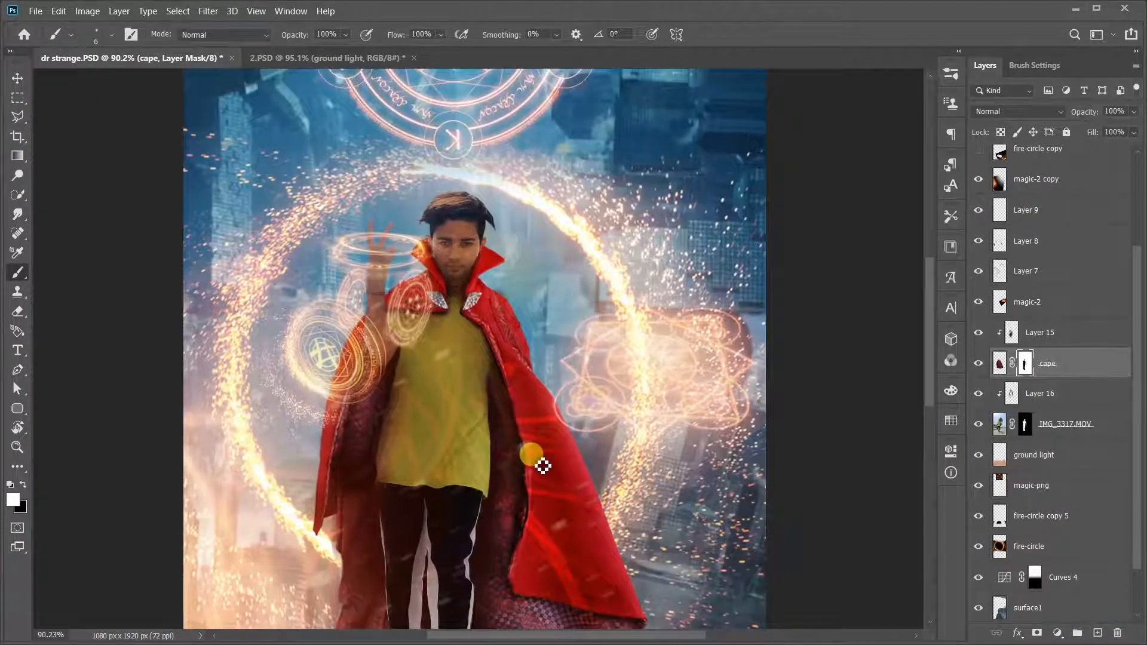
{"action": "left_click", "coordinate": [1041, 408]}
{"action": "right_click", "coordinate": [623, 387]}
{"action": "left_click_drag", "start_coordinate": [477, 308], "coordinate": [499, 448]}
{"action": "scroll", "coordinate": [534, 512], "scroll_direction": "up", "scroll_amount": 2}
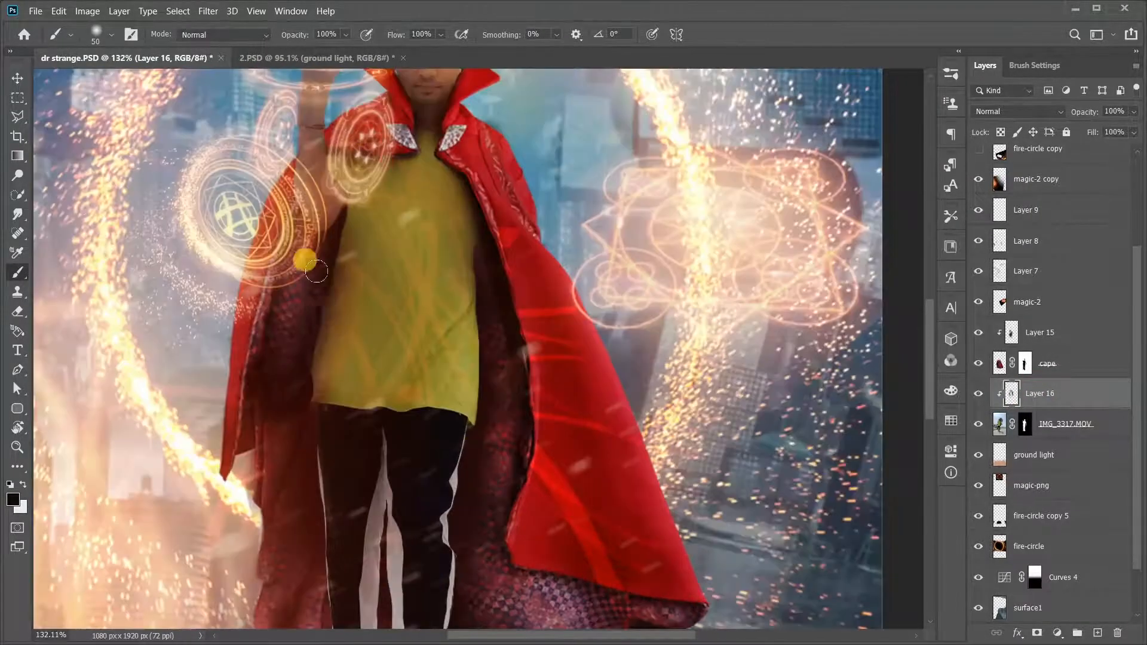
Darken the shirt's left-hand side with a 32 px brush, undo the unwanted stroke, and set the brush opacity to 41%.
{"action": "scroll", "coordinate": [317, 270], "scroll_direction": "up", "scroll_amount": 3}
{"action": "left_click_drag", "start_coordinate": [346, 210], "coordinate": [300, 429]}
{"action": "right_click", "coordinate": [539, 334]}
{"action": "left_click_drag", "start_coordinate": [617, 273], "coordinate": [622, 274]}
{"action": "left_click_drag", "start_coordinate": [367, 185], "coordinate": [287, 459]}
{"action": "key", "text": "ctrl+z"}
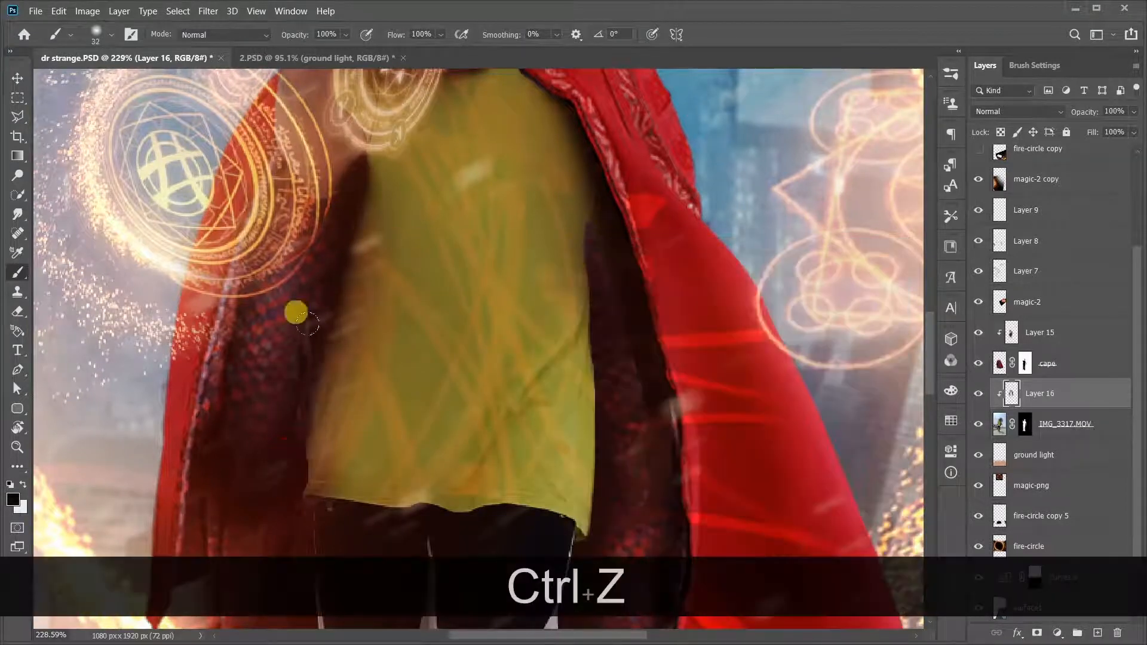
{"action": "left_click_drag", "start_coordinate": [306, 324], "coordinate": [287, 503]}
{"action": "key", "text": "4"}
{"action": "key", "text": "1"}
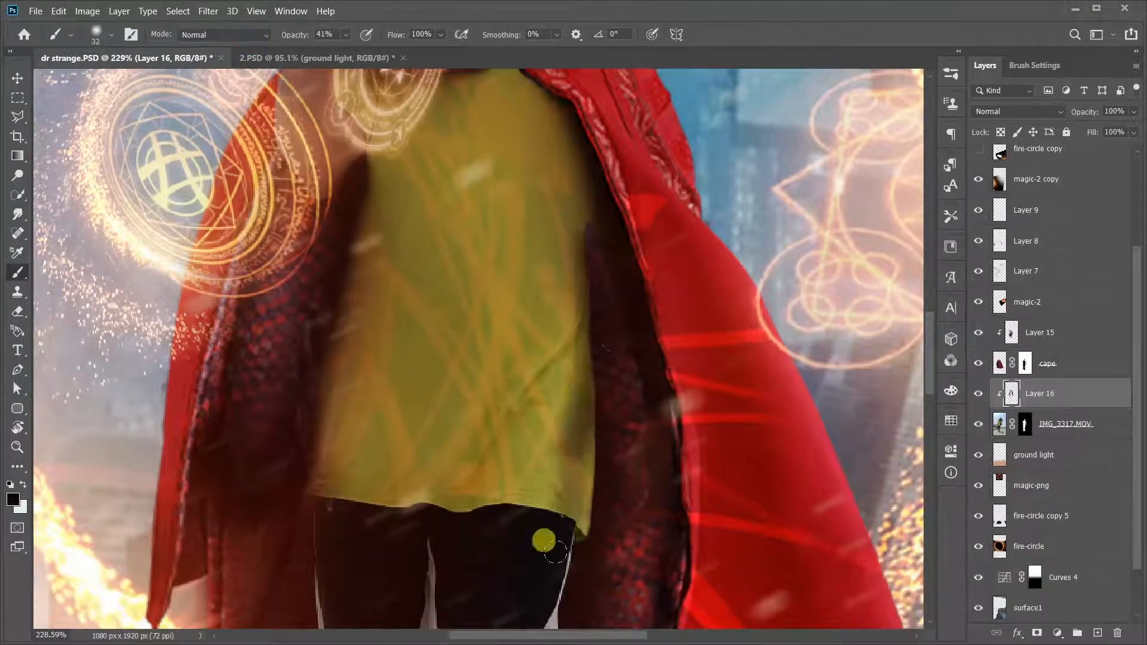
Try to soften the shirt's side shadow on Layer 16 with the Eraser at 32% opacity, and reduce its size to 100 px.
{"action": "scroll", "coordinate": [581, 549], "scroll_direction": "down", "scroll_amount": 4}
{"action": "scroll", "coordinate": [570, 442], "scroll_direction": "up", "scroll_amount": 1}
{"action": "left_click", "coordinate": [18, 215]}
{"action": "scroll", "coordinate": [472, 415], "scroll_direction": "up", "scroll_amount": 3}
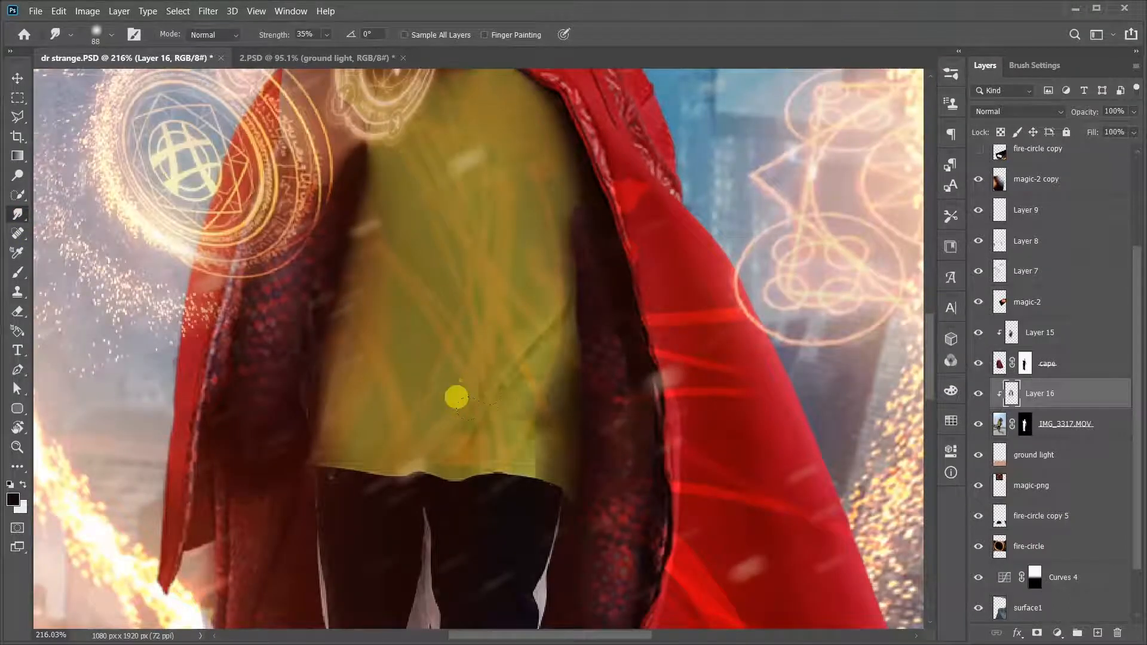
{"action": "key", "text": "e"}
{"action": "right_click", "coordinate": [512, 281]}
{"action": "key", "text": "ctrl+z"}
{"action": "right_click", "coordinate": [638, 320]}
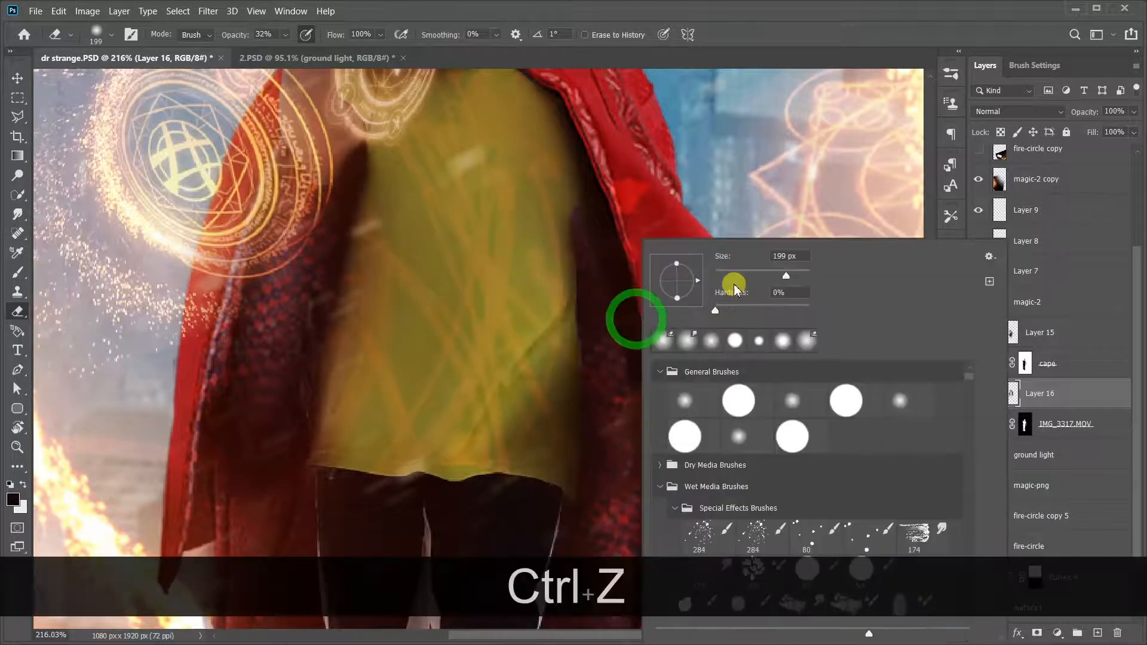
{"action": "scroll", "coordinate": [488, 379], "scroll_direction": "down", "scroll_amount": 8}
{"action": "scroll", "coordinate": [565, 477], "scroll_direction": "up", "scroll_amount": 10}
{"action": "left_click_drag", "start_coordinate": [556, 409], "coordinate": [642, 221]}
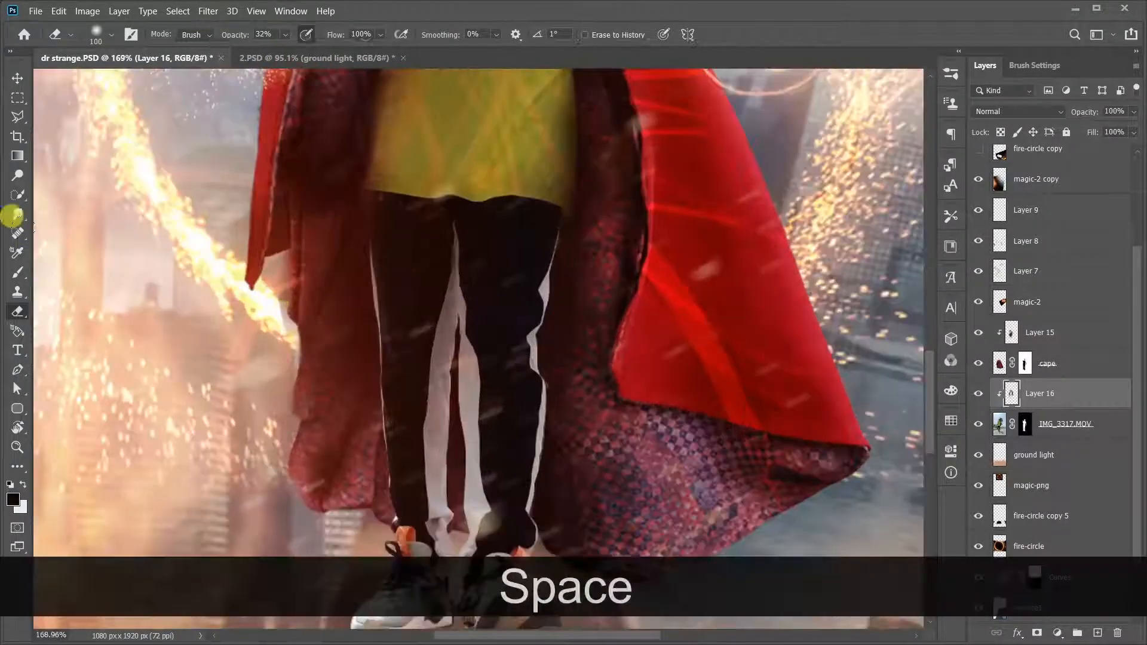
Paint black at 41% opacity on Layer 16 over the pale gaps between and beside the trouser legs.
{"action": "left_click", "coordinate": [18, 272]}
{"action": "key", "text": "ctrl+z"}
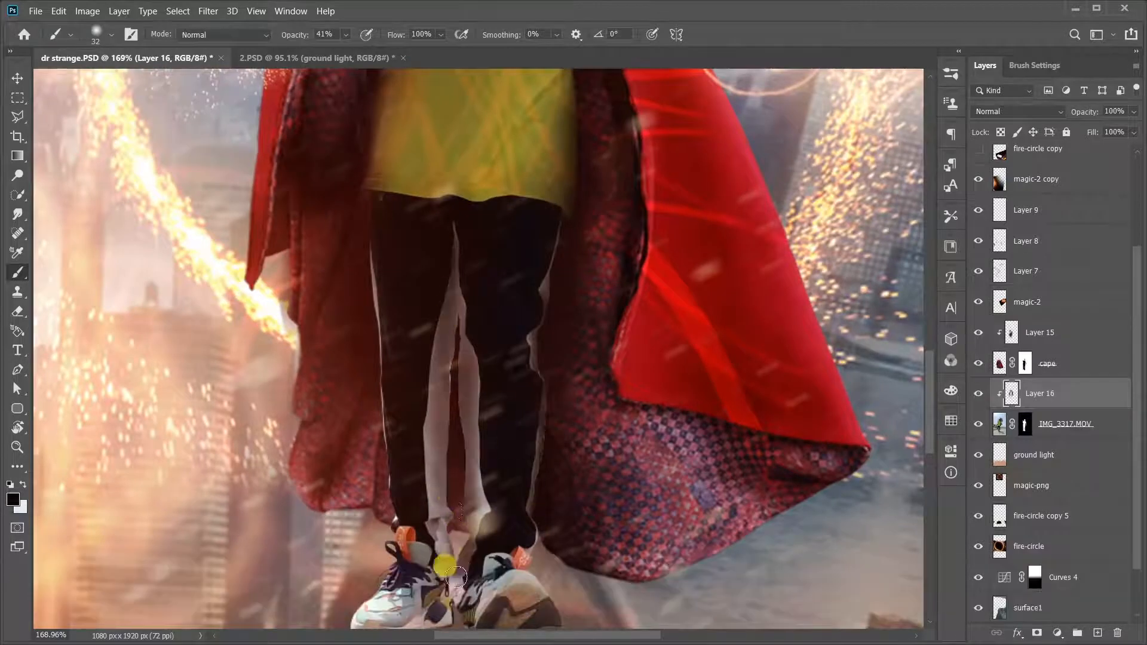
{"action": "left_click", "coordinate": [457, 543], "text": "ctrl"}
{"action": "left_click", "coordinate": [488, 245]}
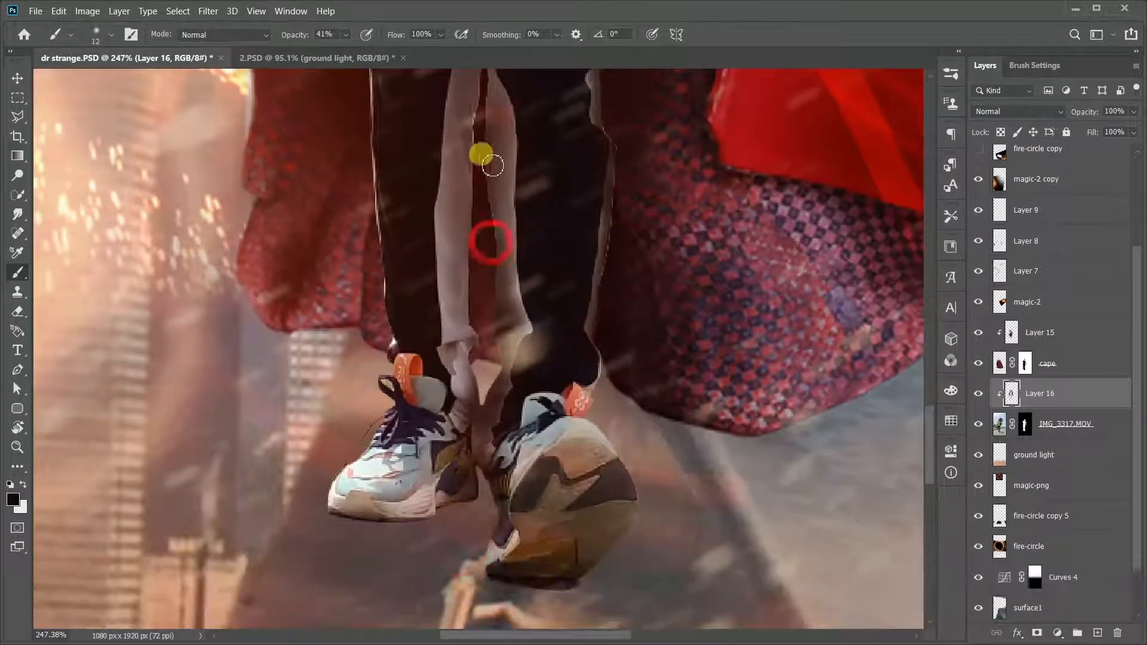
Shade the trouser legs on Layer 16 with a larger soft brush, undo the last stroke, and reduce the brush to 31 px.
{"action": "scroll", "coordinate": [496, 173], "scroll_direction": "down", "scroll_amount": 6}
{"action": "left_click_drag", "start_coordinate": [535, 209], "coordinate": [552, 466]}
{"action": "scroll", "coordinate": [508, 448], "scroll_direction": "up", "scroll_amount": 4}
{"action": "scroll", "coordinate": [537, 358], "scroll_direction": "down", "scroll_amount": 5}
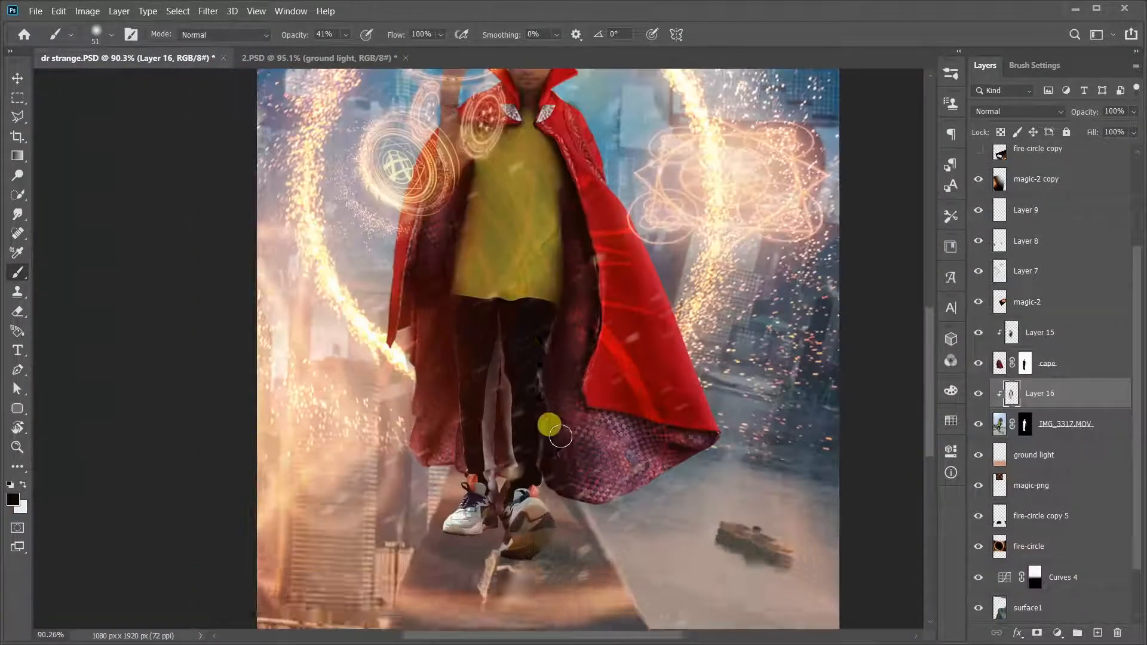
{"action": "key", "text": "ctrl+z"}
{"action": "scroll", "coordinate": [486, 460], "scroll_direction": "up", "scroll_amount": 1}
{"action": "scroll", "coordinate": [536, 448], "scroll_direction": "down", "scroll_amount": 4}
{"action": "scroll", "coordinate": [535, 448], "scroll_direction": "up", "scroll_amount": 3}
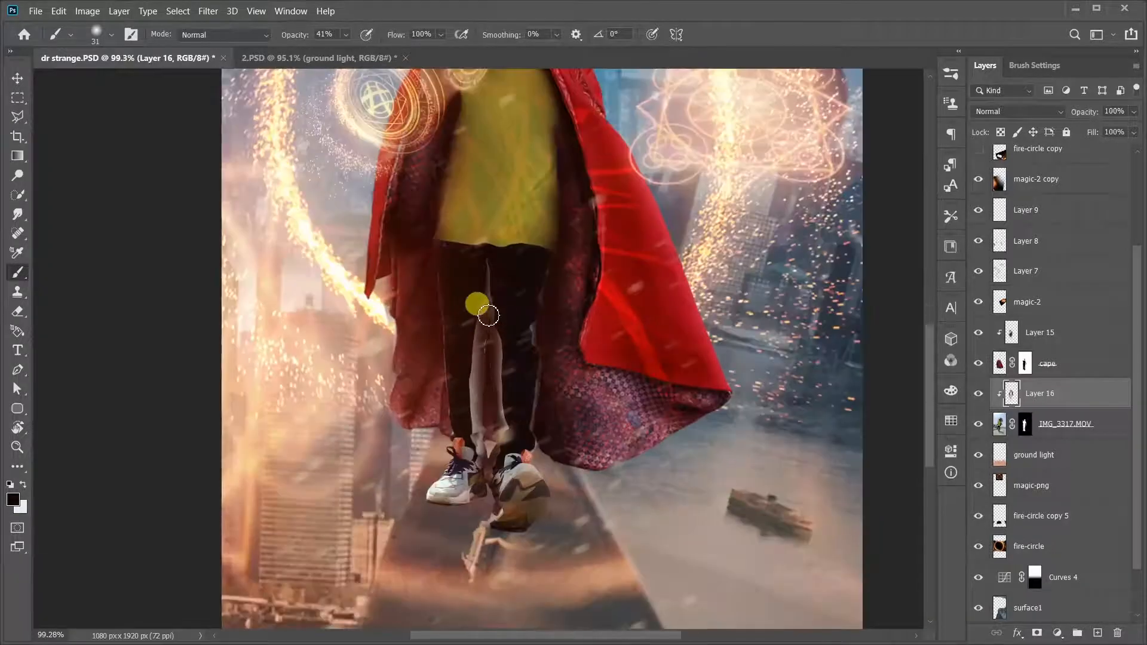
{"action": "scroll", "coordinate": [507, 494], "scroll_direction": "down", "scroll_amount": 4}
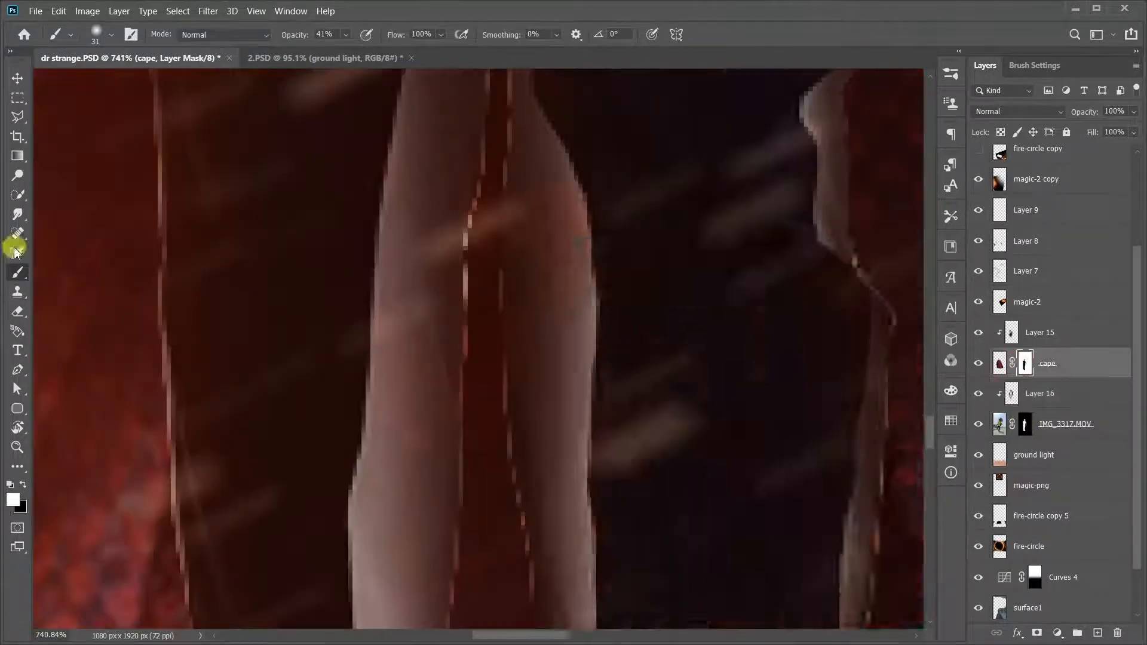
Paint white on the cape mask with a 4 px brush along the thin light lines between the trouser legs.
{"action": "key", "text": "["}
{"action": "key", "text": "["}
{"action": "key", "text": "["}
{"action": "key", "text": "["}
{"action": "key", "text": "["}
{"action": "key", "text": "["}
{"action": "key", "text": "["}
{"action": "key", "text": "["}
{"action": "key", "text": "["}
{"action": "key", "text": "["}
{"action": "key", "text": "["}
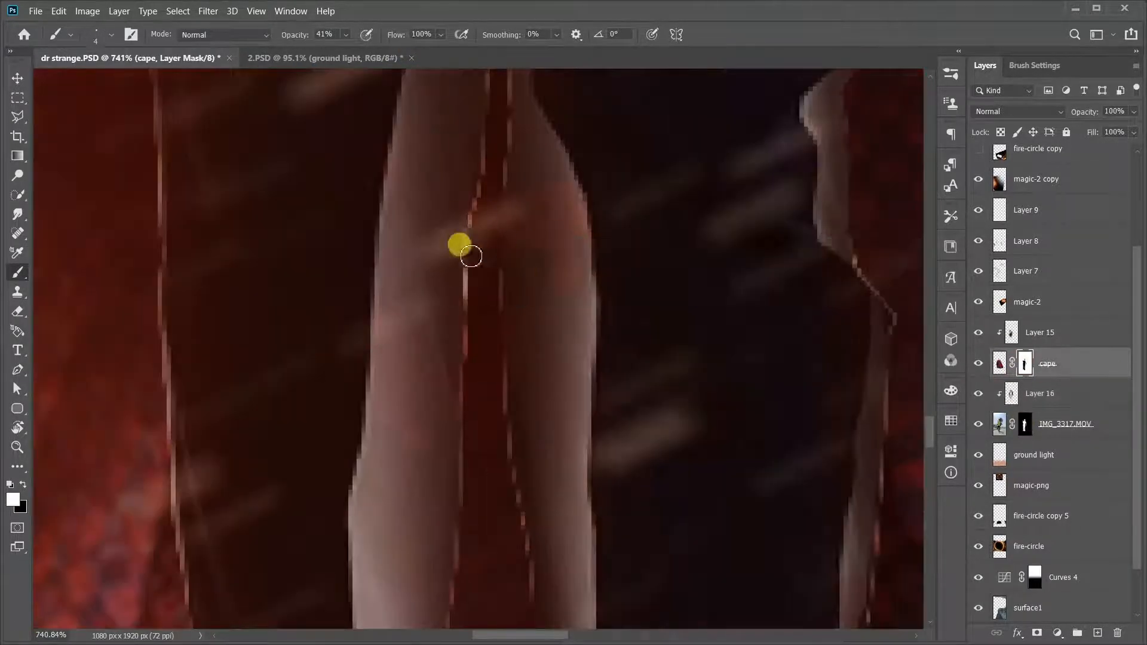
{"action": "left_click_drag", "start_coordinate": [489, 193], "coordinate": [514, 309]}
{"action": "left_click_drag", "start_coordinate": [578, 341], "coordinate": [551, 141]}
{"action": "key", "text": "space"}
{"action": "mouse_move", "coordinate": [556, 155]}
{"action": "left_mouse_down"}
{"action": "mouse_move", "coordinate": [549, 513]}
{"action": "mouse_move", "coordinate": [542, 184]}
{"action": "mouse_move", "coordinate": [525, 322]}
{"action": "left_mouse_up"}
Paint white at 100% opacity on the cape mask along the left-hand trouser leg's outer edge below the shirt hem.
{"action": "key", "text": "space"}
{"action": "left_click_drag", "start_coordinate": [263, 227], "coordinate": [496, 514]}
{"action": "left_click_drag", "start_coordinate": [449, 257], "coordinate": [497, 468]}
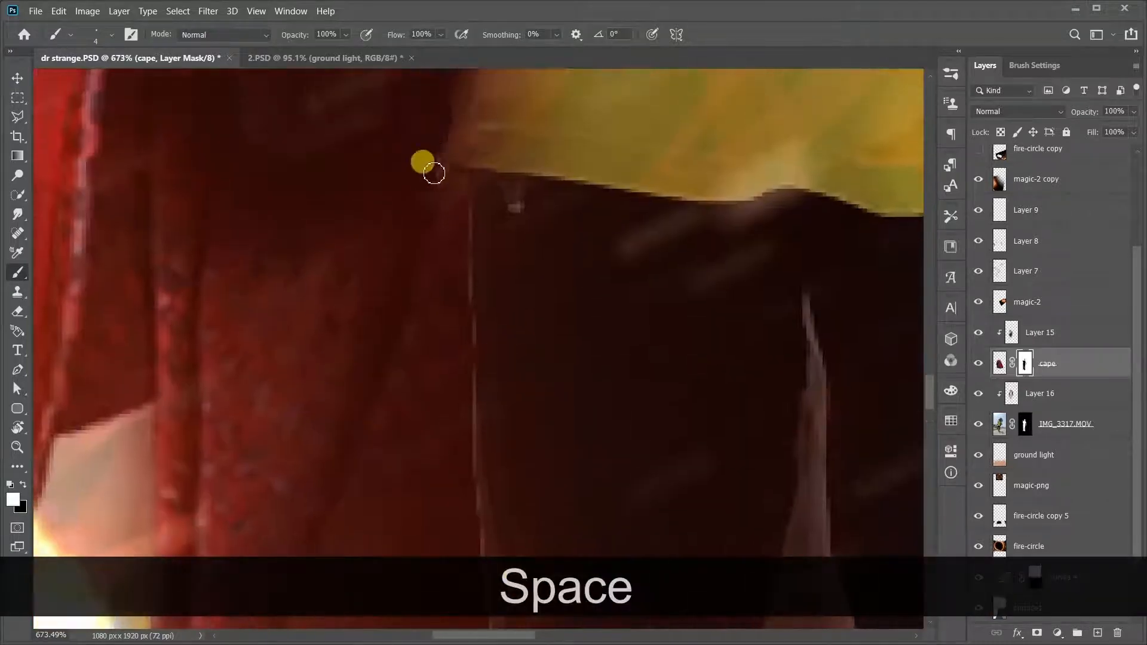
{"action": "left_click_drag", "start_coordinate": [471, 169], "coordinate": [477, 343]}
{"action": "key", "text": "space"}
{"action": "left_click_drag", "start_coordinate": [474, 552], "coordinate": [485, 370]}
Smudge the cape mask at 35% strength along the outer edge of the left-hand trouser leg.
{"action": "left_click", "coordinate": [18, 218]}
{"action": "left_click_drag", "start_coordinate": [489, 161], "coordinate": [513, 423]}
{"action": "key", "text": "space"}
{"action": "left_click_drag", "start_coordinate": [513, 424], "coordinate": [486, 271]}
{"action": "mouse_move", "coordinate": [495, 508]}
{"action": "left_mouse_down"}
{"action": "mouse_move", "coordinate": [519, 290]}
{"action": "mouse_move", "coordinate": [529, 442]}
{"action": "left_mouse_up"}
{"action": "key", "text": "space"}
{"action": "left_click_drag", "start_coordinate": [532, 538], "coordinate": [507, 179]}
{"action": "key", "text": "space"}
{"action": "left_click_drag", "start_coordinate": [490, 301], "coordinate": [391, 362]}
Smudge the cape mask with a smaller tip along the inner edges of the gap between the trouser legs.
{"action": "key", "text": "bracketleft"}
{"action": "key", "text": "bracketleft"}
{"action": "key", "text": "bracketleft"}
{"action": "key", "text": "bracketleft"}
{"action": "key", "text": "bracketleft"}
{"action": "key", "text": "space"}
{"action": "left_click_drag", "start_coordinate": [578, 307], "coordinate": [95, 401]}
{"action": "key", "text": "space"}
{"action": "left_click_drag", "start_coordinate": [474, 320], "coordinate": [481, 202]}
{"action": "key", "text": "space"}
{"action": "left_click_drag", "start_coordinate": [540, 158], "coordinate": [481, 491]}
Smudge the cape mask with a 23 px tip along the right-hand trouser leg's outer edge.
{"action": "key", "text": "space"}
{"action": "mouse_move", "coordinate": [435, 191]}
{"action": "left_mouse_down"}
{"action": "mouse_move", "coordinate": [507, 410]}
{"action": "mouse_move", "coordinate": [511, 525]}
{"action": "mouse_move", "coordinate": [451, 179]}
{"action": "mouse_move", "coordinate": [494, 299]}
{"action": "left_mouse_up"}
{"action": "key", "text": "space"}
{"action": "scroll", "coordinate": [448, 388], "scroll_direction": "down", "scroll_amount": 3}
{"action": "key", "text": "bracketleft"}
{"action": "key", "text": "bracketleft"}
{"action": "scroll", "coordinate": [492, 240], "scroll_direction": "down", "scroll_amount": 5}
{"action": "key", "text": "space"}
{"action": "left_click_drag", "start_coordinate": [475, 427], "coordinate": [502, 317]}
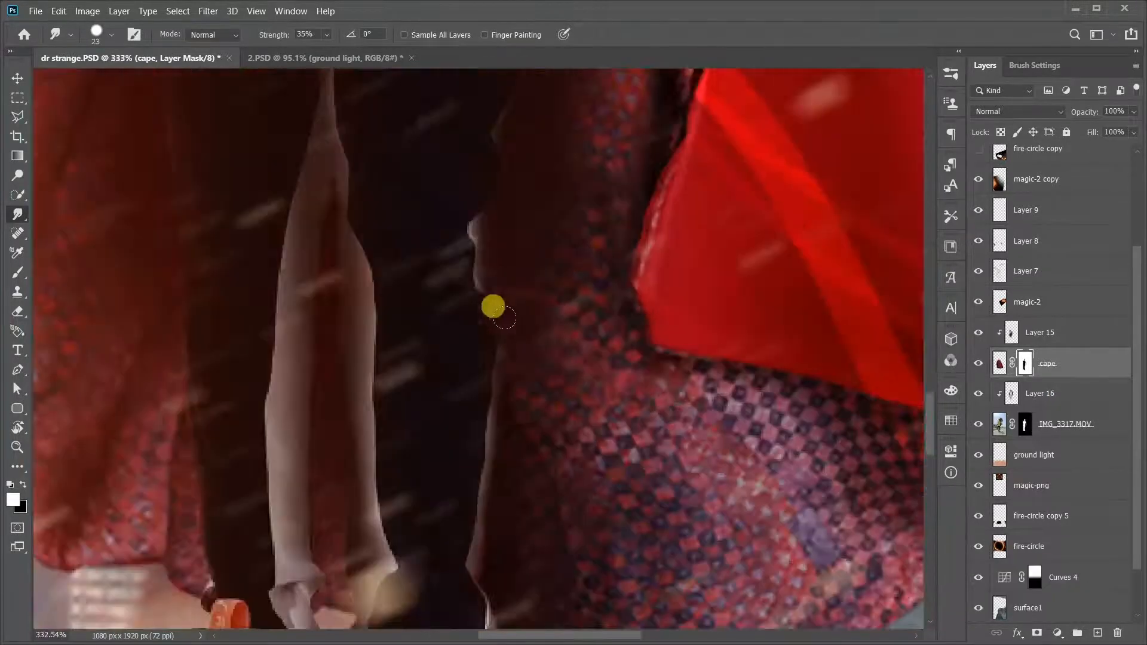
Paint black on the cape mask with a 15 px brush at the right-hand knee, undoing the trial strokes.
{"action": "scroll", "coordinate": [501, 299], "scroll_direction": "up", "scroll_amount": 8}
{"action": "key", "text": "b"}
{"action": "right_click", "coordinate": [420, 177]}
{"action": "key", "text": "x"}
{"action": "key", "text": "ctrl+z"}
{"action": "key", "text": "ctrl+z"}
{"action": "right_click", "coordinate": [412, 158]}
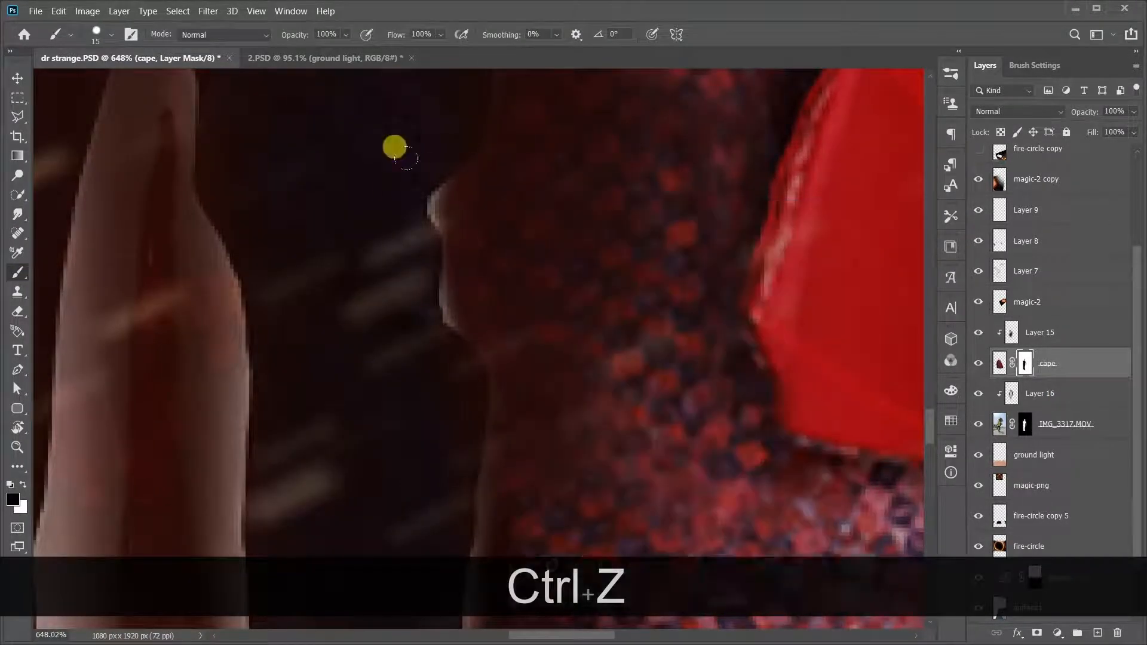
{"action": "left_click_drag", "start_coordinate": [439, 198], "coordinate": [472, 296]}
{"action": "key", "text": "x"}
{"action": "key", "text": "x"}
Refine the right-hand trouser leg's outer edge on the cape mask with alternating white and black strokes.
{"action": "key", "text": "space"}
{"action": "left_click_drag", "start_coordinate": [458, 382], "coordinate": [497, 212]}
{"action": "scroll", "coordinate": [532, 412], "scroll_direction": "down", "scroll_amount": 6}
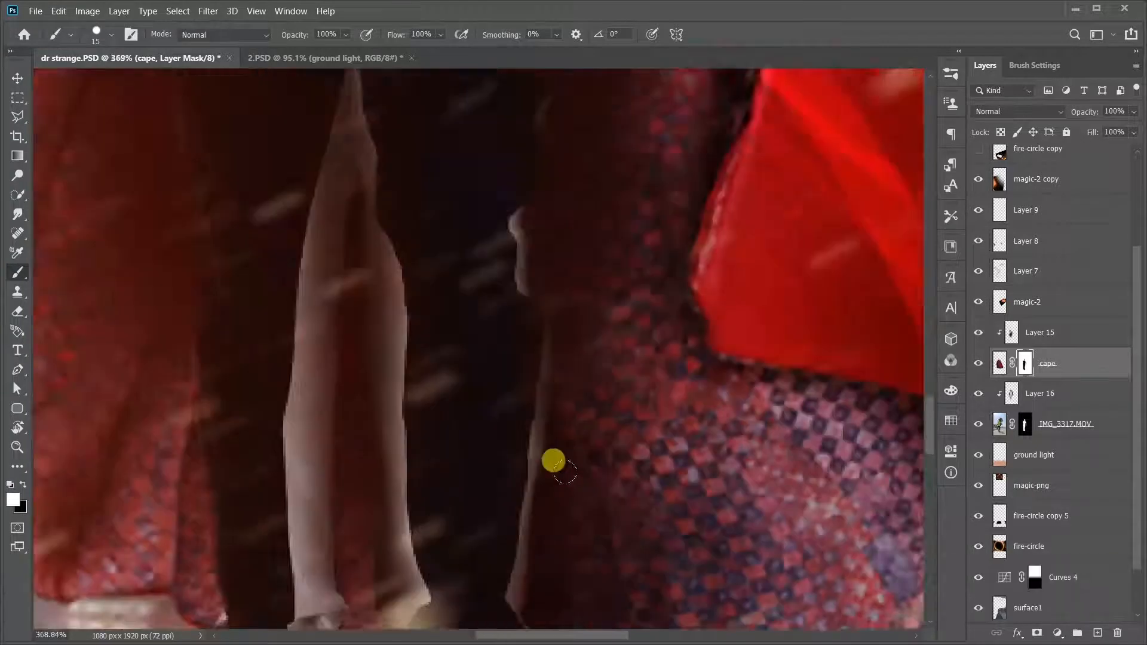
{"action": "scroll", "coordinate": [553, 197], "scroll_direction": "up", "scroll_amount": 8}
{"action": "key", "text": "space"}
{"action": "mouse_move", "coordinate": [549, 185]}
{"action": "left_mouse_down"}
{"action": "mouse_move", "coordinate": [512, 314]}
{"action": "mouse_move", "coordinate": [517, 384]}
{"action": "left_mouse_up"}
{"action": "key", "text": "x"}
{"action": "left_click_drag", "start_coordinate": [509, 253], "coordinate": [529, 140]}
{"action": "key", "text": "x"}
{"action": "scroll", "coordinate": [550, 353], "scroll_direction": "down", "scroll_amount": 8}
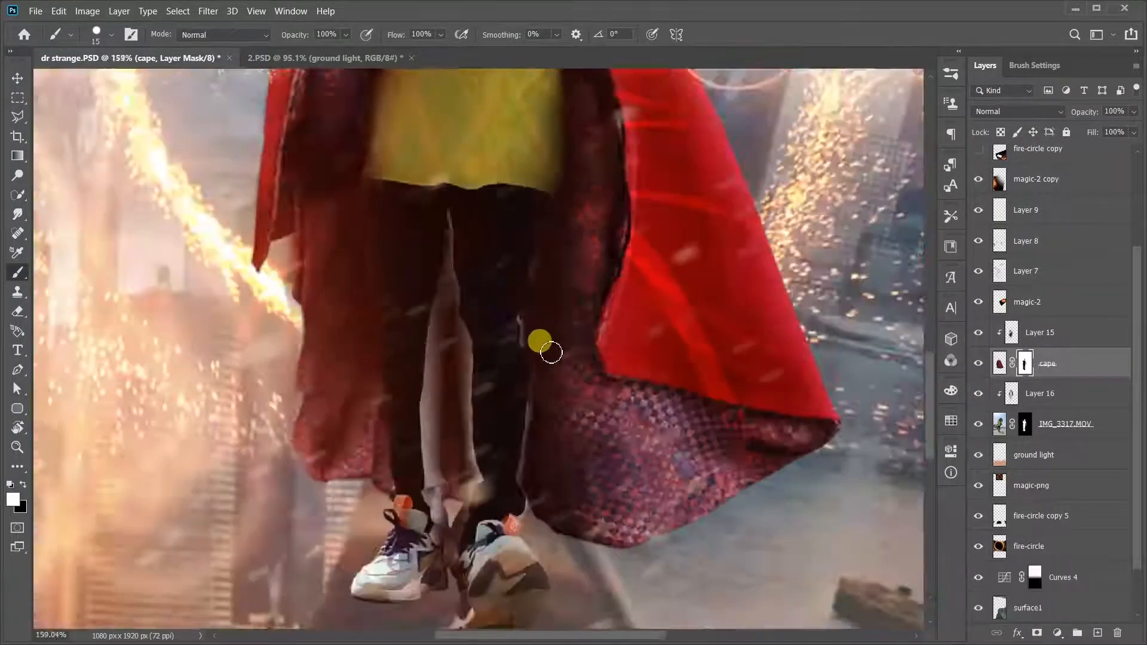
Touch up the right-hand leg's outline near the knee in white on the cape mask.
{"action": "scroll", "coordinate": [538, 334], "scroll_direction": "up", "scroll_amount": 6}
{"action": "key", "text": "x"}
{"action": "key", "text": "x"}
{"action": "left_click_drag", "start_coordinate": [531, 247], "coordinate": [525, 359]}
{"action": "scroll", "coordinate": [537, 418], "scroll_direction": "down", "scroll_amount": 8}
{"action": "scroll", "coordinate": [508, 418], "scroll_direction": "up", "scroll_amount": 7}
Paint white down the gap between the trouser legs on the cape mask with a soft 15 px brush.
{"action": "mouse_move", "coordinate": [488, 284]}
{"action": "left_mouse_down"}
{"action": "mouse_move", "coordinate": [471, 521]}
{"action": "mouse_move", "coordinate": [486, 559]}
{"action": "left_mouse_up"}
{"action": "key", "text": "x"}
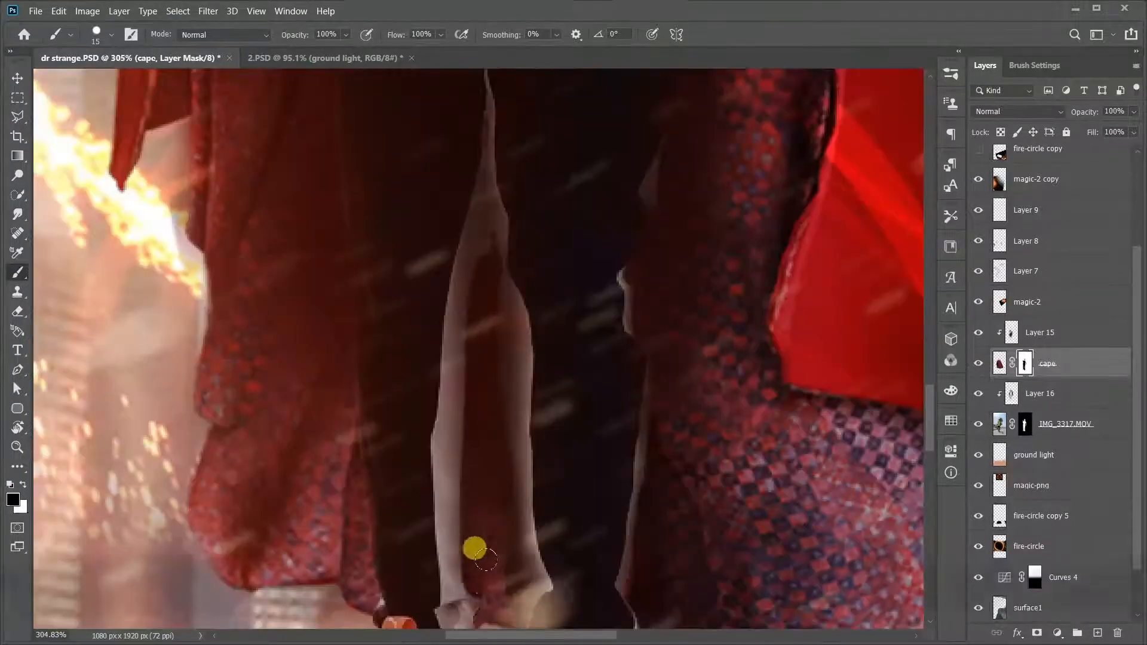
{"action": "left_click_drag", "start_coordinate": [483, 337], "coordinate": [484, 322]}
{"action": "right_click", "coordinate": [494, 255]}
{"action": "key", "text": "x"}
{"action": "left_click_drag", "start_coordinate": [488, 240], "coordinate": [502, 569]}
{"action": "scroll", "coordinate": [508, 454], "scroll_direction": "down", "scroll_amount": 8}
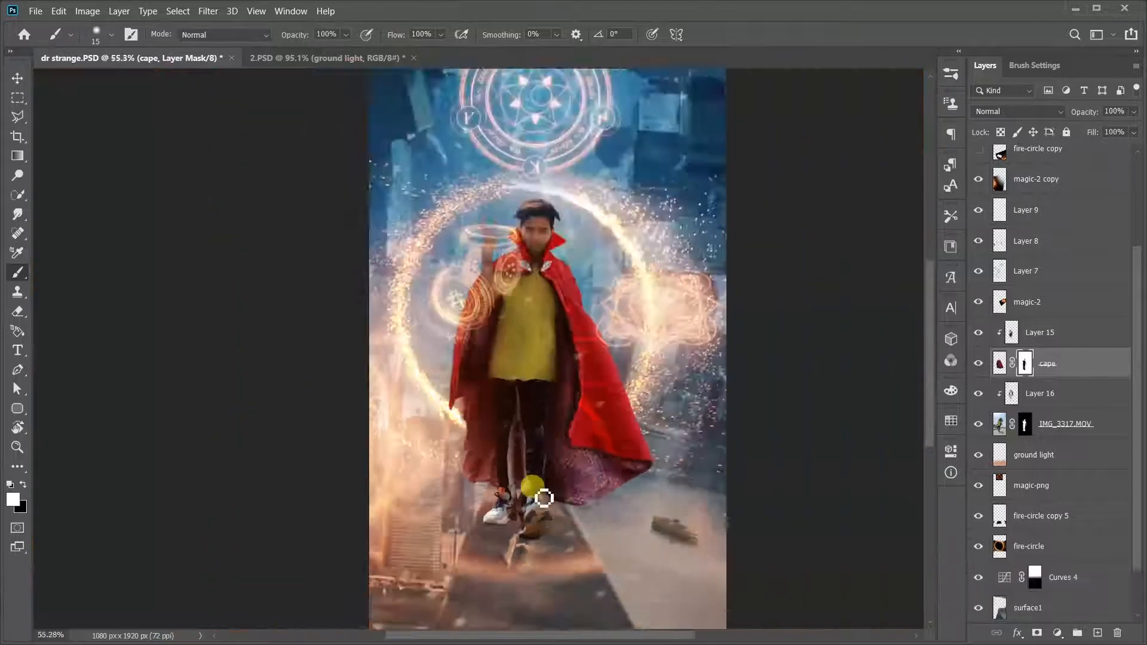
Rework the lower gap between the legs on the cape mask with alternating black and white strokes, undoing the first one.
{"action": "scroll", "coordinate": [529, 457], "scroll_direction": "up", "scroll_amount": 8}
{"action": "key", "text": "x"}
{"action": "key", "text": "ctrl+z"}
{"action": "key", "text": "x"}
{"action": "key", "text": "x"}
{"action": "left_click_drag", "start_coordinate": [504, 341], "coordinate": [518, 538]}
{"action": "key", "text": "x"}
{"action": "mouse_move", "coordinate": [502, 338]}
{"action": "left_mouse_down"}
{"action": "mouse_move", "coordinate": [512, 544]}
{"action": "mouse_move", "coordinate": [534, 320]}
{"action": "left_mouse_up"}
{"action": "key", "text": "space"}
{"action": "scroll", "coordinate": [521, 388], "scroll_direction": "down", "scroll_amount": 8}
Try to smudge the collar beside the left-hand cheek on the cape layer's image with a 23 px tip, and undo it.
{"action": "scroll", "coordinate": [468, 362], "scroll_direction": "up", "scroll_amount": 2}
{"action": "scroll", "coordinate": [448, 245], "scroll_direction": "up", "scroll_amount": 9}
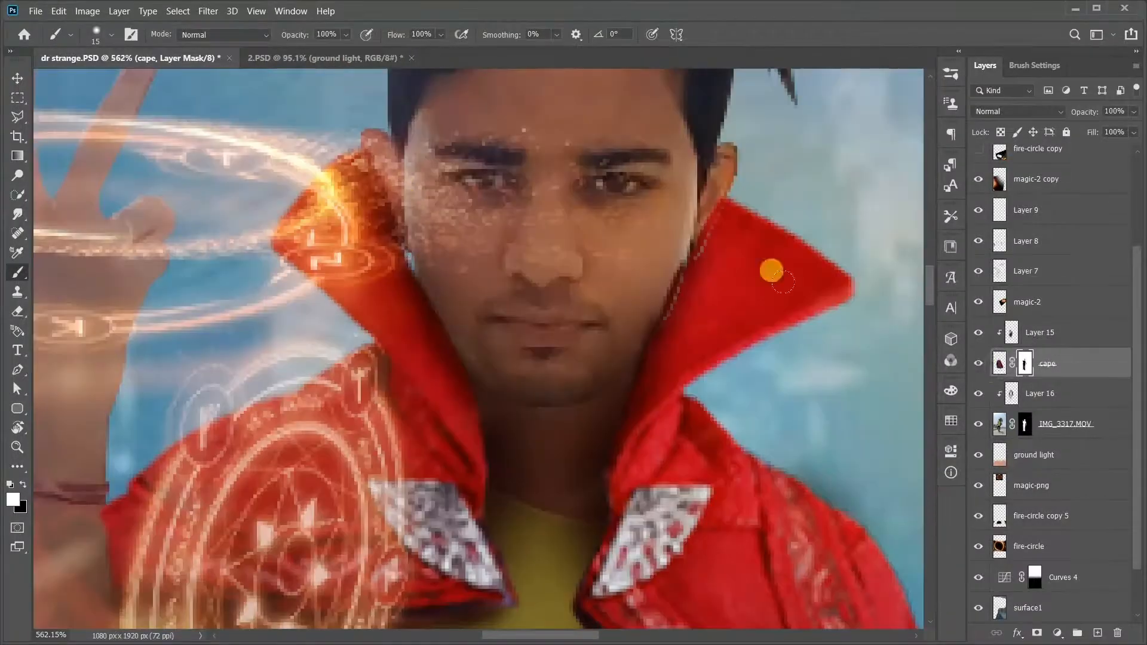
{"action": "left_click", "coordinate": [999, 375]}
{"action": "left_click", "coordinate": [18, 214]}
{"action": "left_click_drag", "start_coordinate": [417, 251], "coordinate": [448, 259]}
{"action": "key", "text": "ctrl+z"}
{"action": "scroll", "coordinate": [422, 234], "scroll_direction": "down", "scroll_amount": 8}
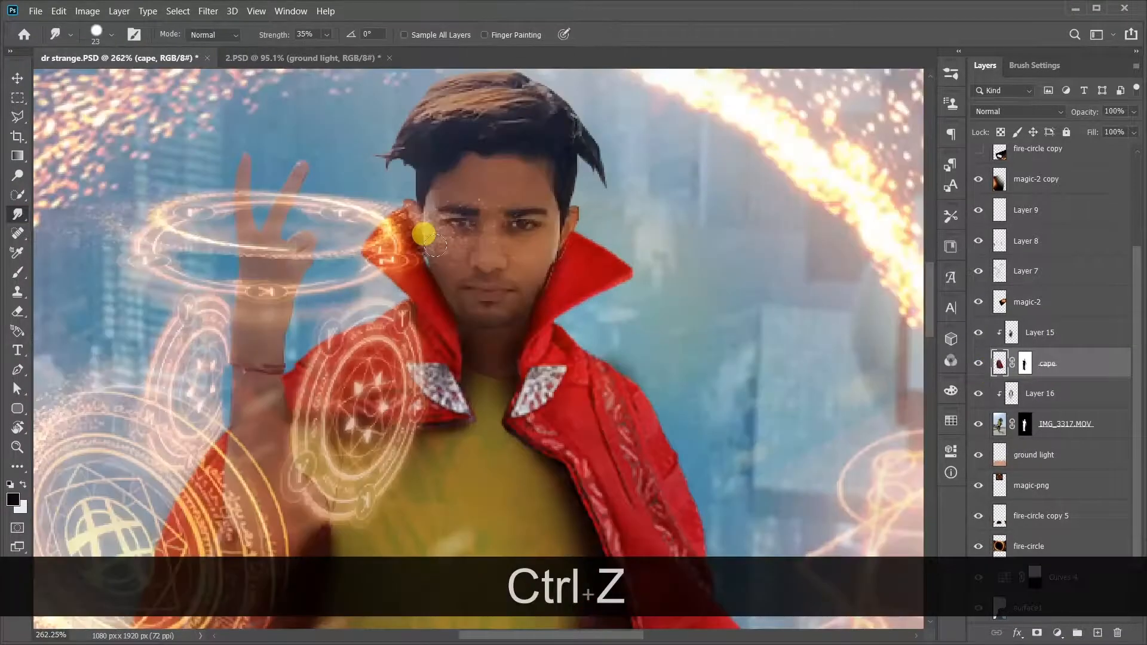
Reduce the Smudge tool to 7 px and smudge the cape collar's edge beside the left-hand cheek.
{"action": "scroll", "coordinate": [423, 239], "scroll_direction": "up", "scroll_amount": 3}
{"action": "scroll", "coordinate": [412, 229], "scroll_direction": "up", "scroll_amount": 4}
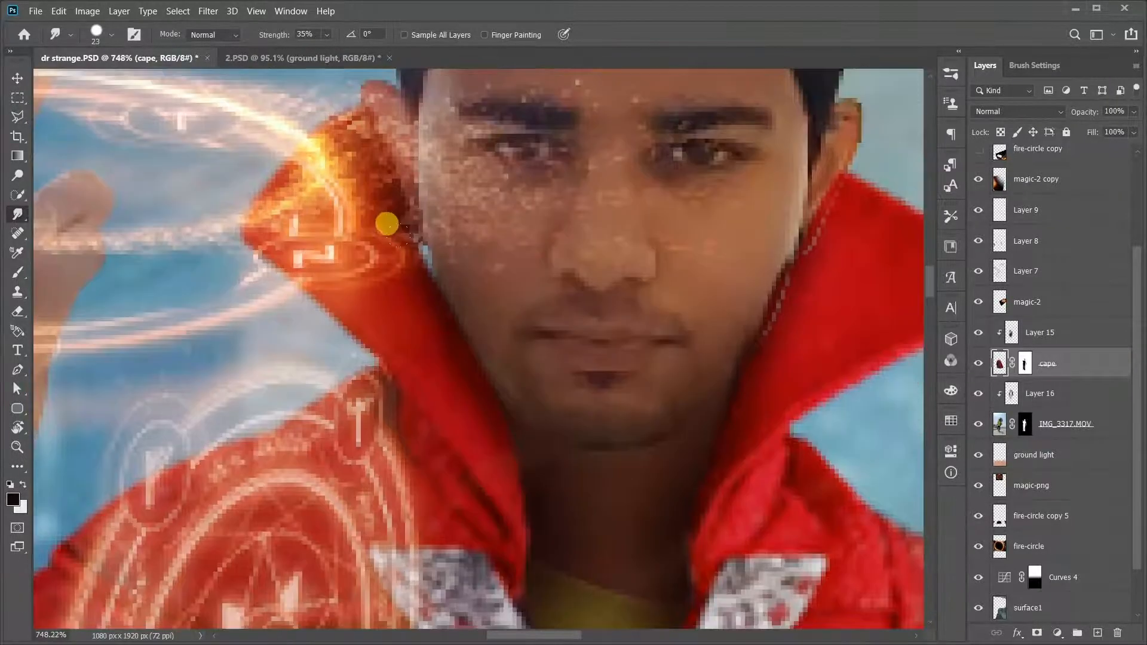
{"action": "right_click", "coordinate": [514, 255]}
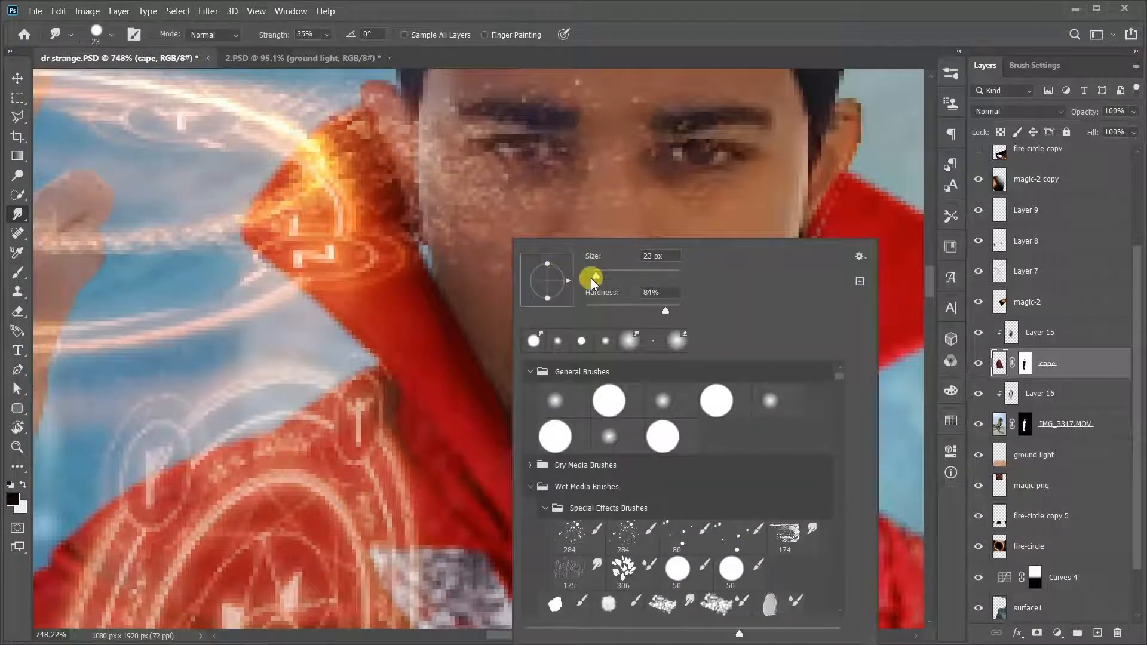
{"action": "left_click", "coordinate": [999, 363]}
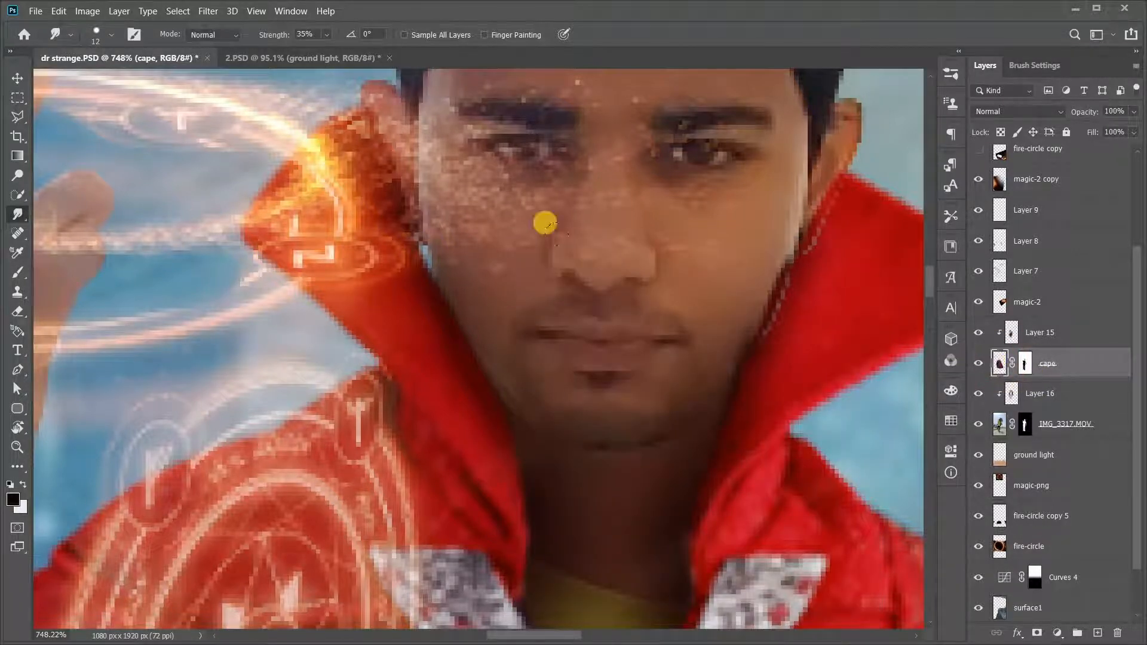
{"action": "right_click", "coordinate": [545, 224]}
{"action": "left_click", "coordinate": [421, 252]}
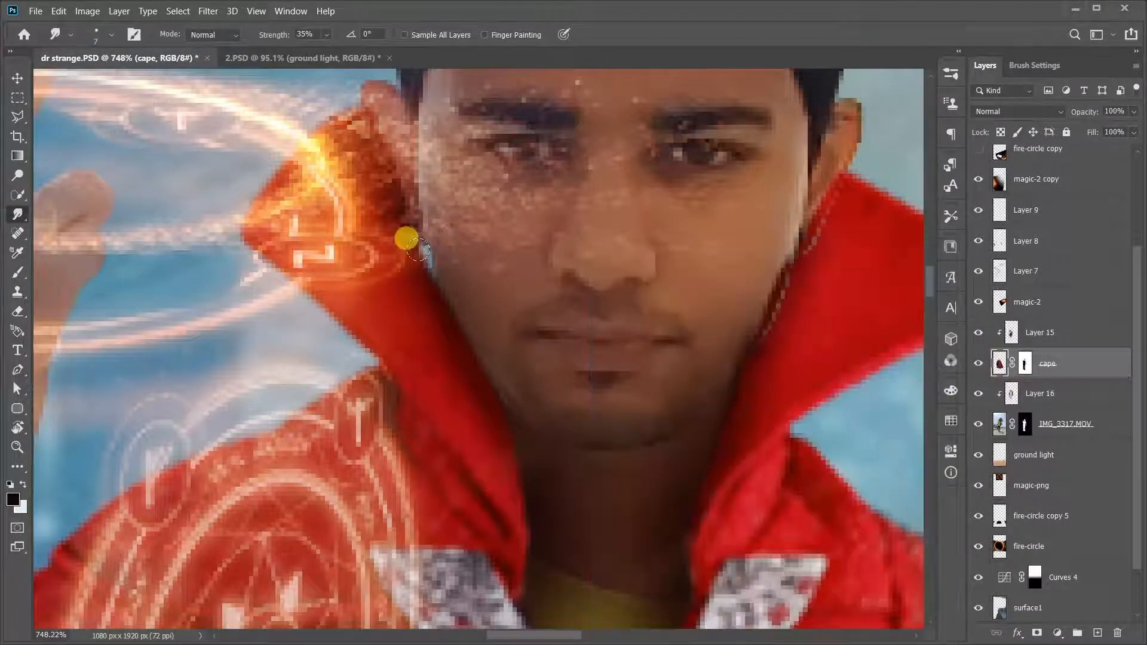
{"action": "mouse_move", "coordinate": [425, 269]}
{"action": "left_mouse_down"}
{"action": "mouse_move", "coordinate": [418, 245]}
{"action": "mouse_move", "coordinate": [409, 247]}
{"action": "left_mouse_up"}
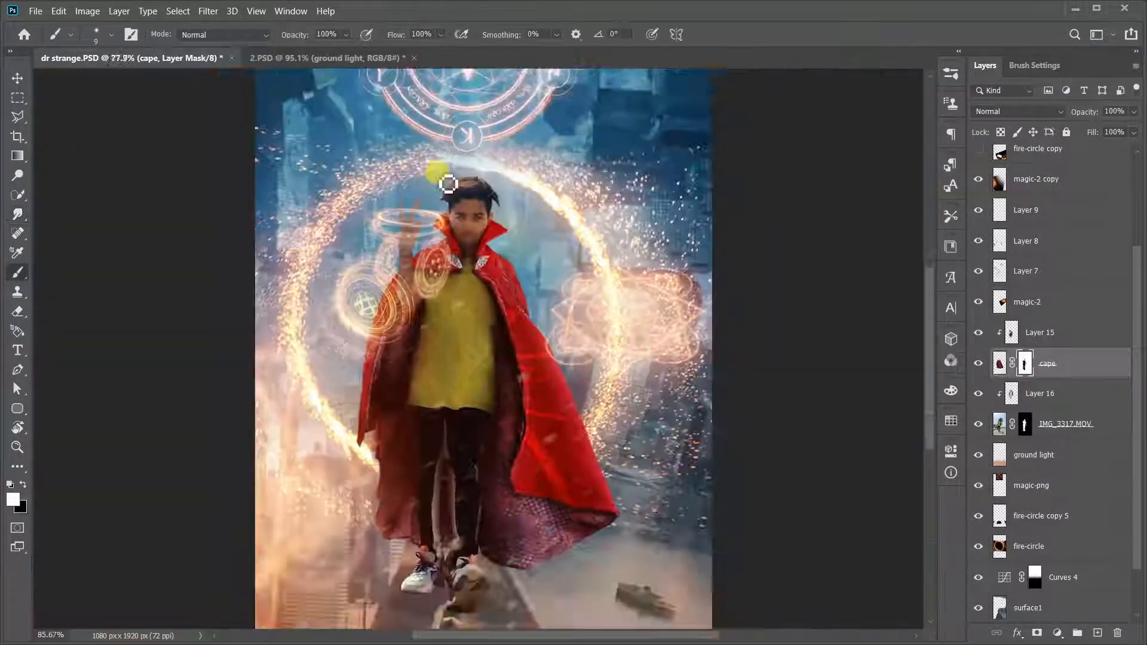
Add a new clipped layer directly above the IMG_3317.MOV layer.
{"action": "scroll", "coordinate": [486, 282], "scroll_direction": "up", "scroll_amount": 5}
{"action": "scroll", "coordinate": [487, 281], "scroll_direction": "down", "scroll_amount": 7}
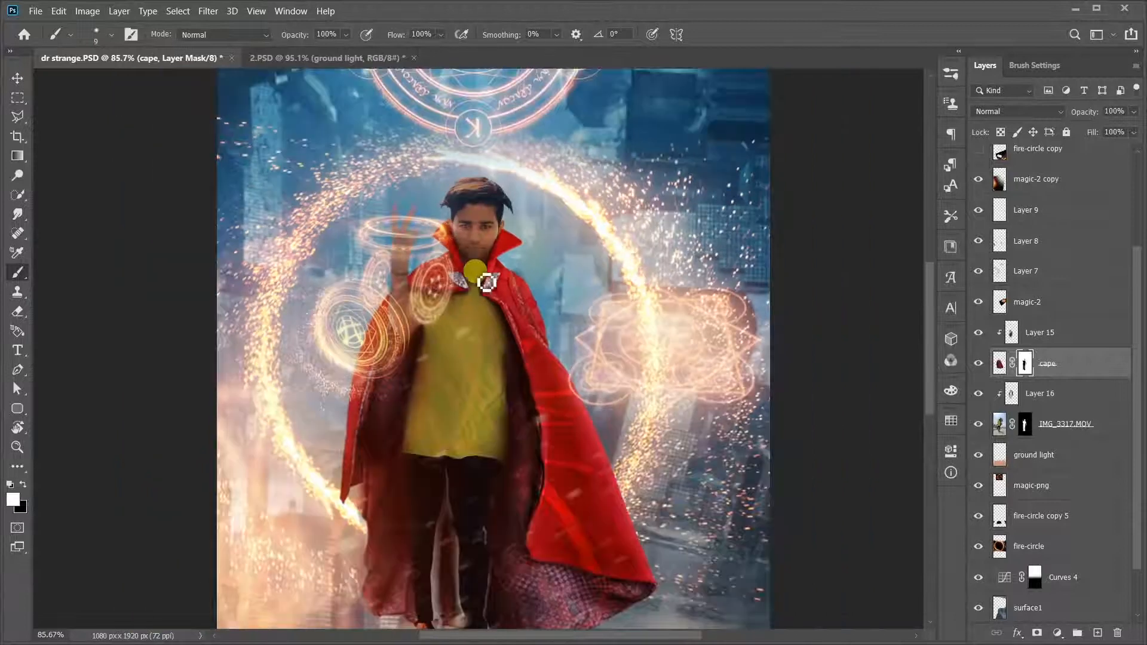
{"action": "left_click", "coordinate": [996, 428]}
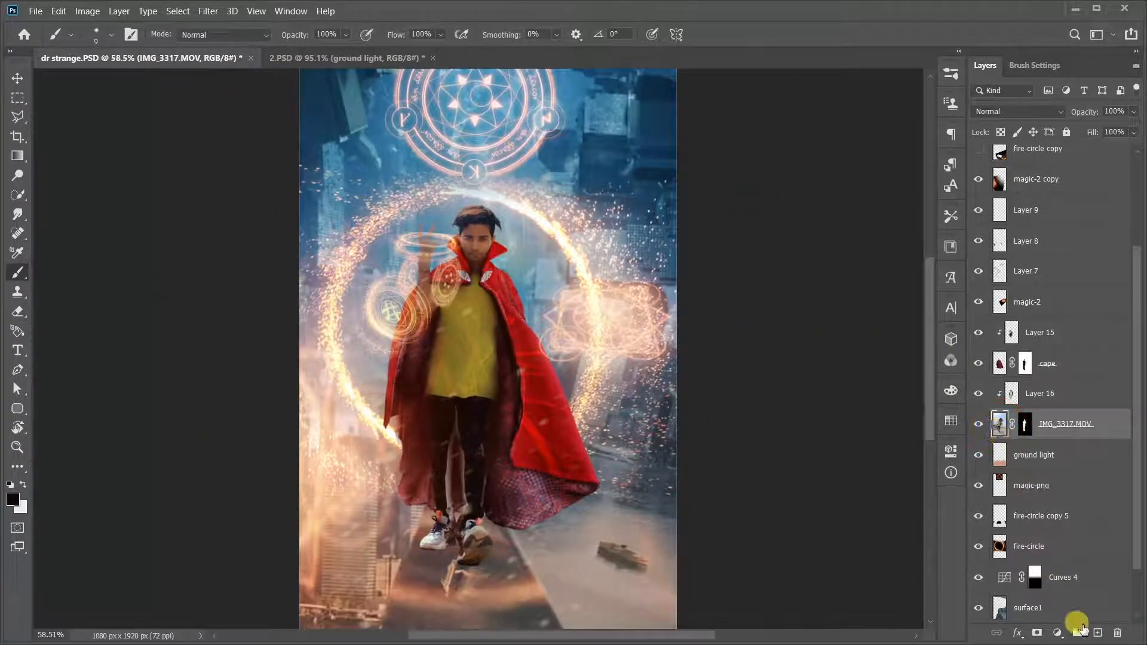
{"action": "scroll", "coordinate": [503, 321], "scroll_direction": "down", "scroll_amount": 1}
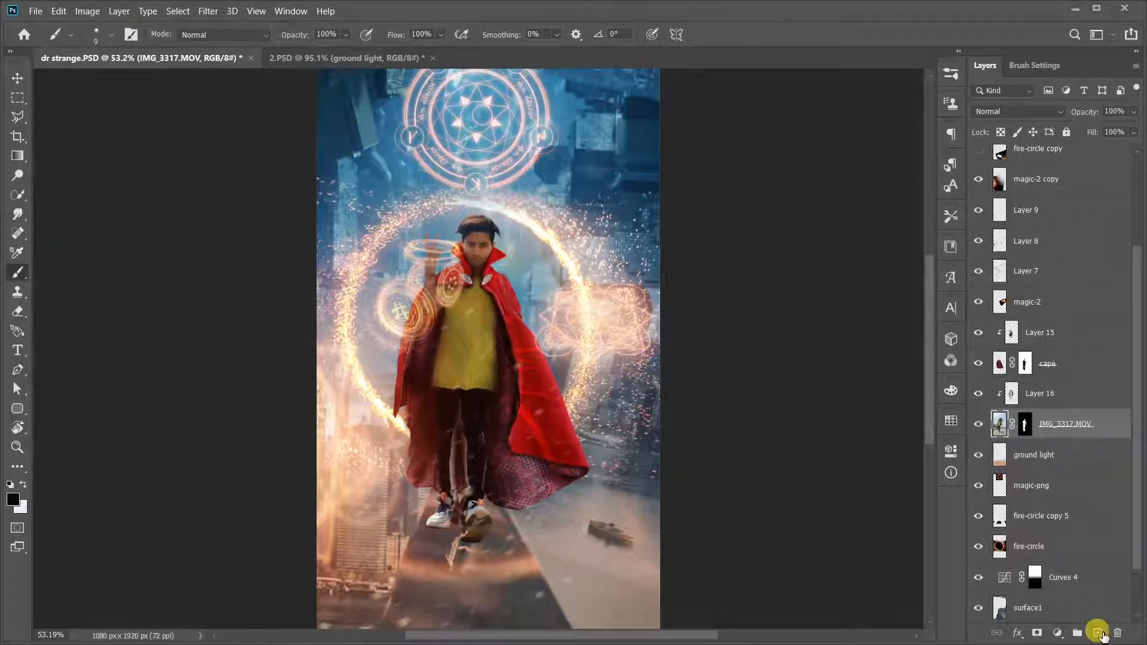
{"action": "left_click", "coordinate": [1100, 633]}
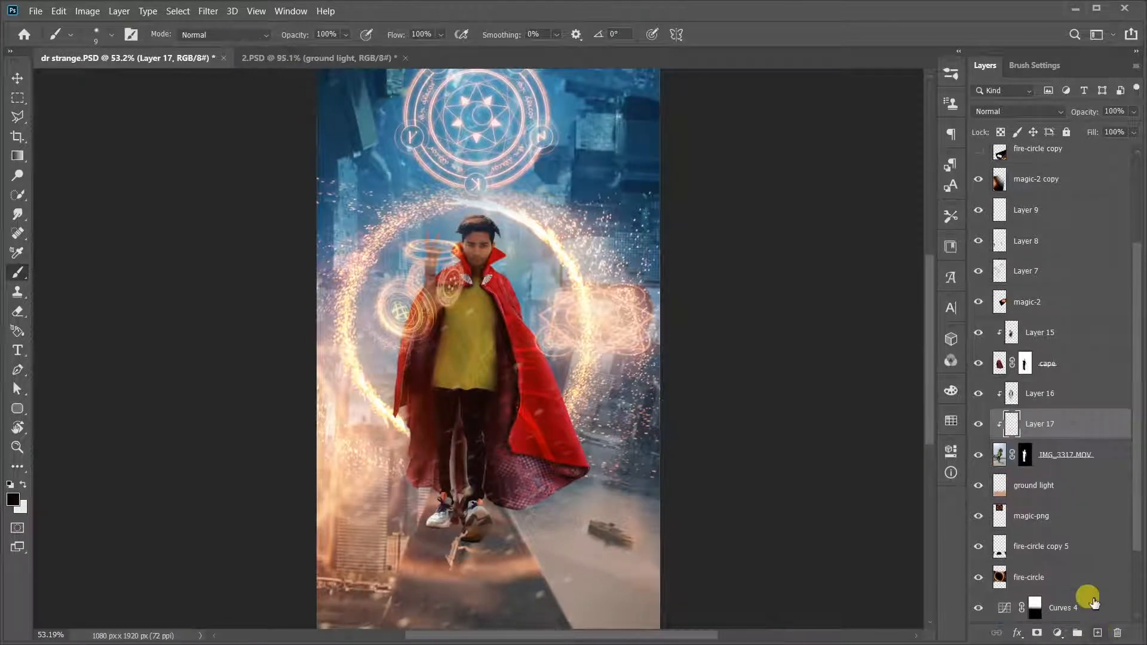
Fill the new clipped layer with 50% Gray in Normal mode at 100% opacity.
{"action": "scroll", "coordinate": [1027, 472], "scroll_direction": "up", "scroll_amount": 1}
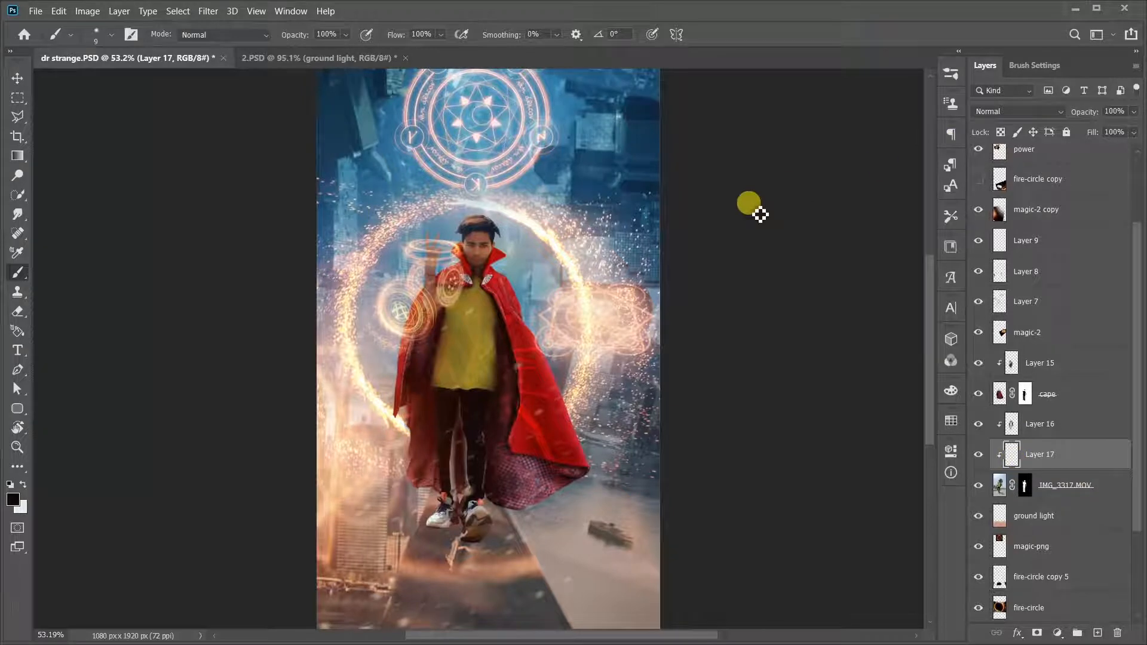
{"action": "key", "text": "shift+F5"}
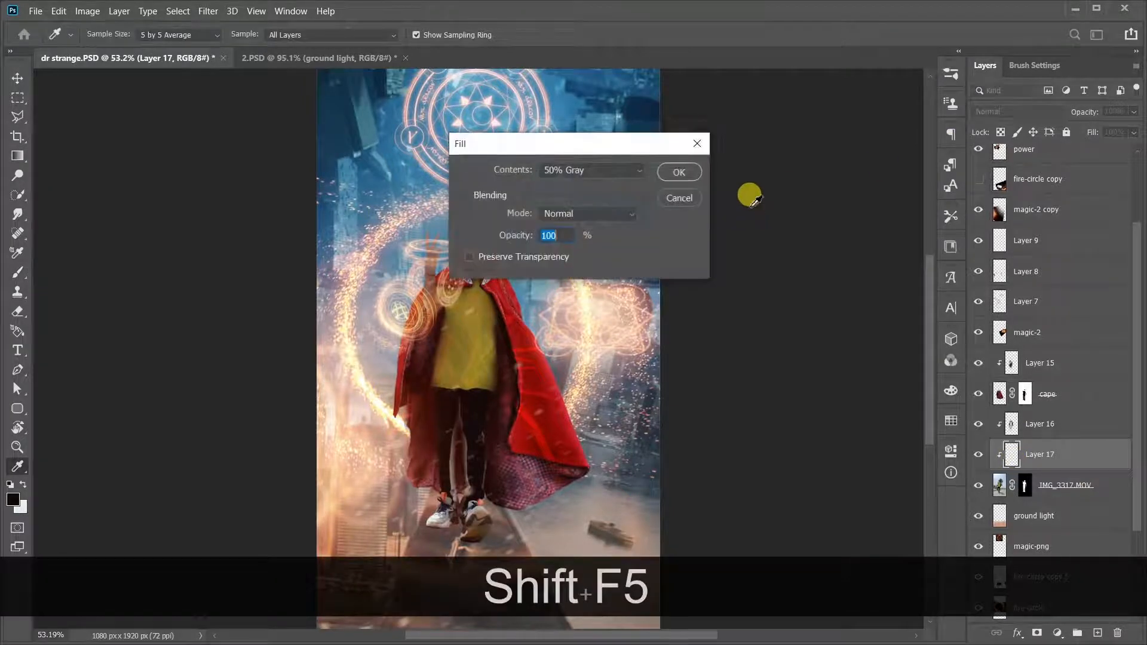
{"action": "key", "text": "Return"}
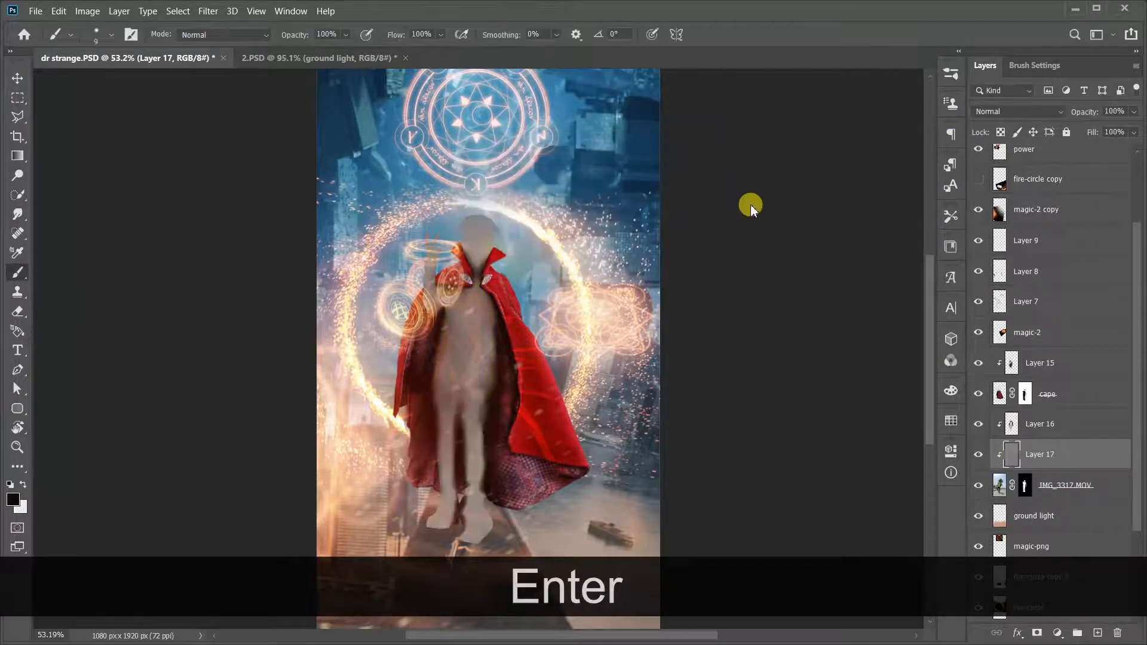
Set the blend mode of the 50% gray Layer 17 to Overlay.
{"action": "key", "text": "b"}
{"action": "scroll", "coordinate": [571, 320], "scroll_direction": "up", "scroll_amount": 3}
{"action": "scroll", "coordinate": [463, 297], "scroll_direction": "down", "scroll_amount": 2}
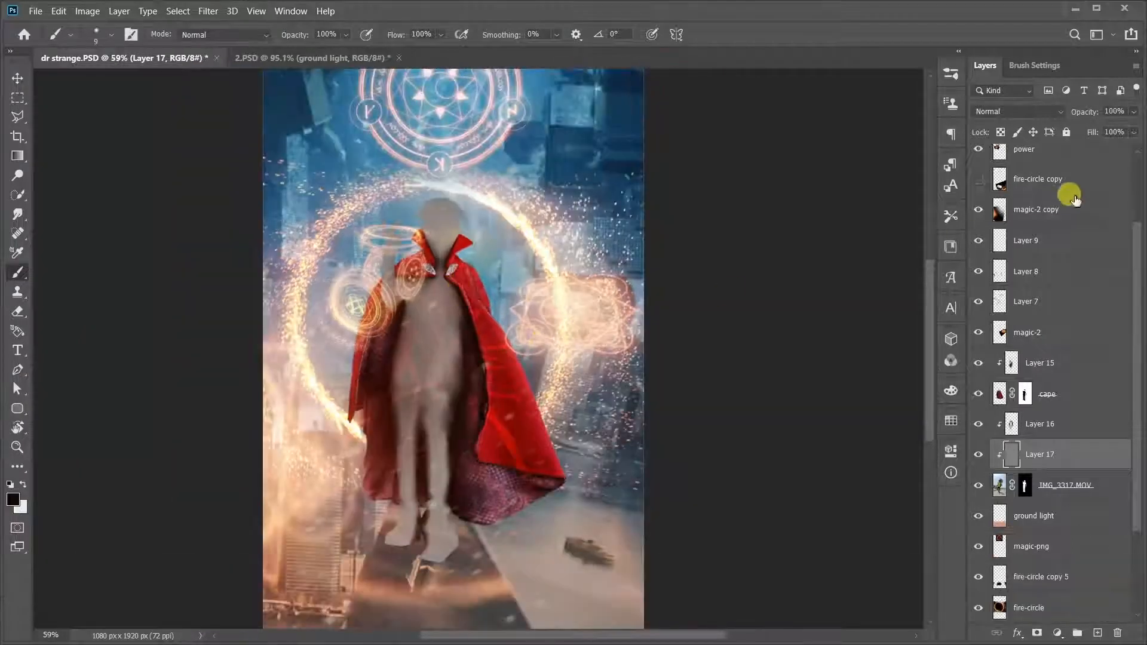
{"action": "left_click", "coordinate": [1012, 112]}
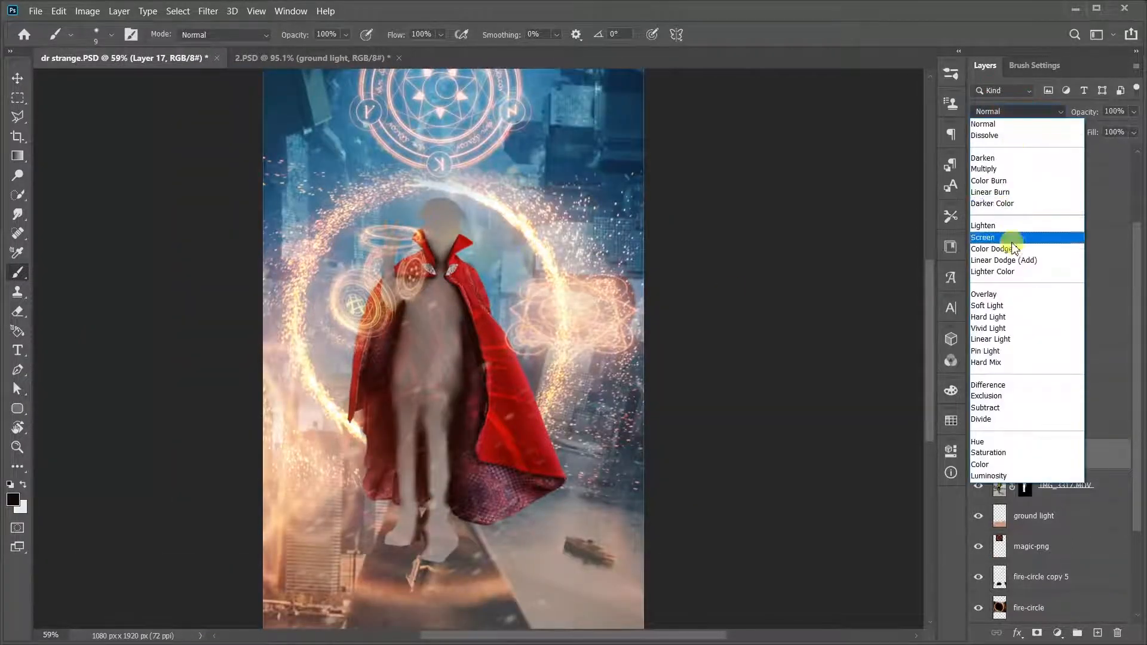
{"action": "left_click", "coordinate": [1004, 296]}
{"action": "left_click", "coordinate": [1071, 463]}
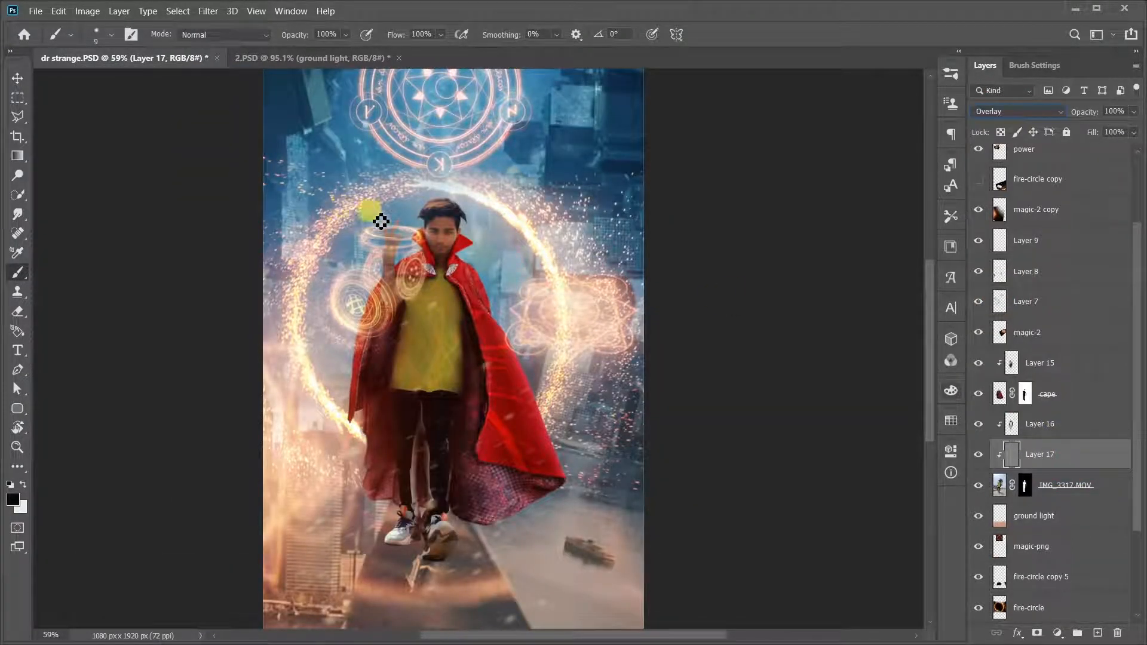
Set the Dodge tool's range to Midtones and lighten the left-hand edge of the man's face with an 18 px tip.
{"action": "left_click", "coordinate": [17, 447]}
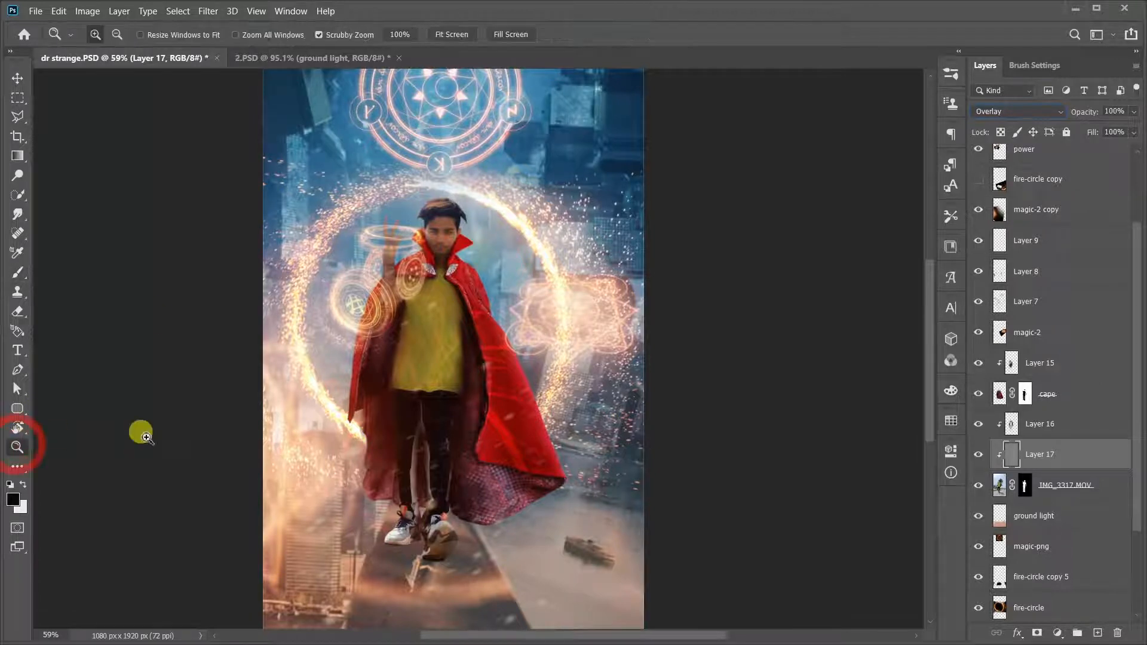
{"action": "left_click_drag", "start_coordinate": [438, 231], "coordinate": [539, 242]}
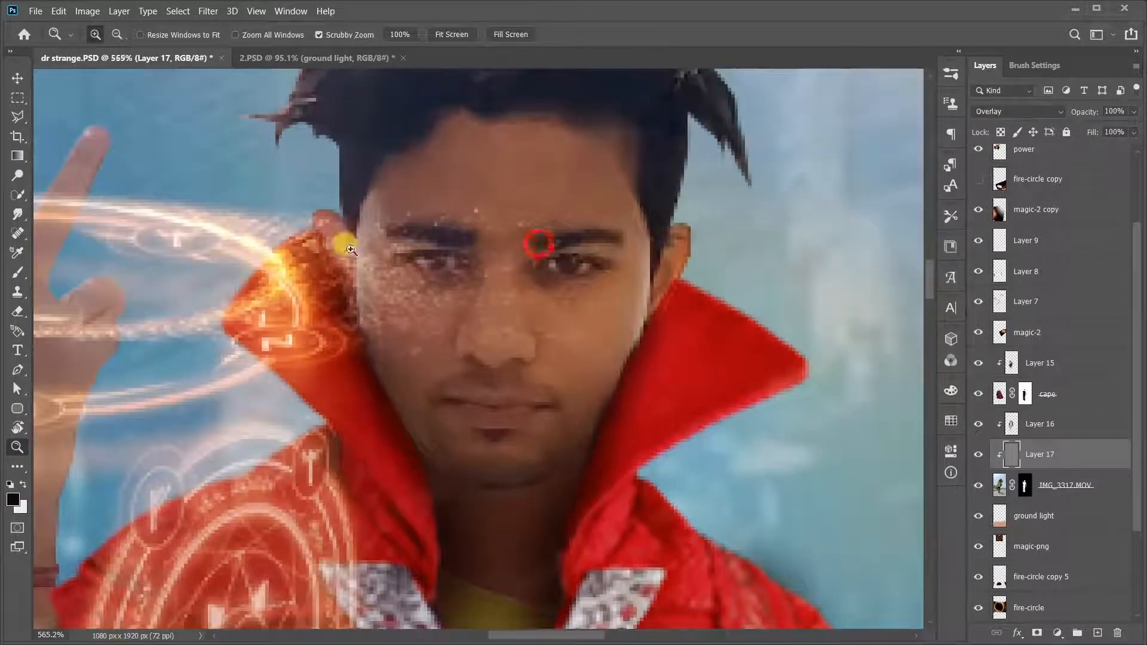
{"action": "left_click", "coordinate": [17, 178]}
{"action": "scroll", "coordinate": [378, 219], "scroll_direction": "down", "scroll_amount": 2}
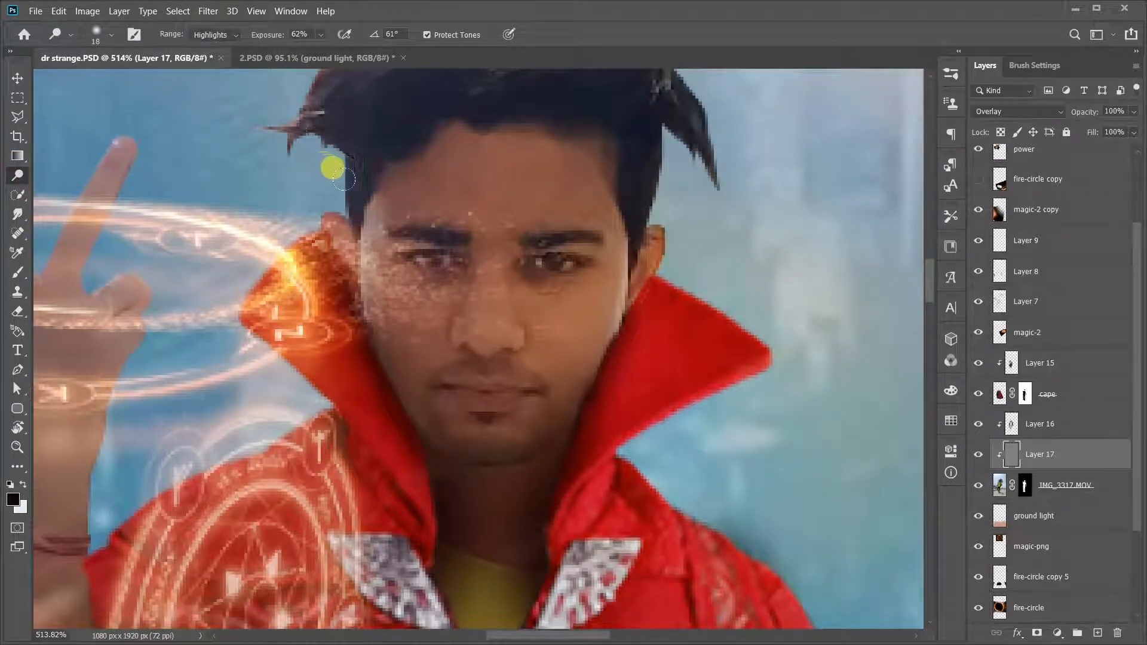
{"action": "left_click", "coordinate": [221, 37]}
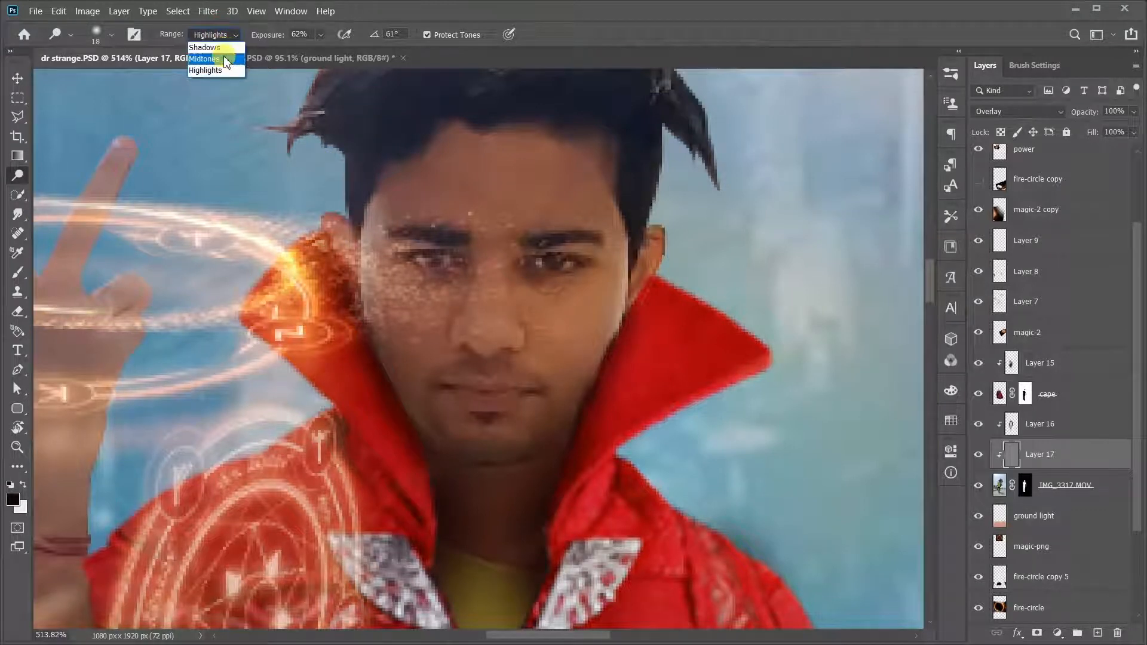
{"action": "left_click", "coordinate": [225, 60]}
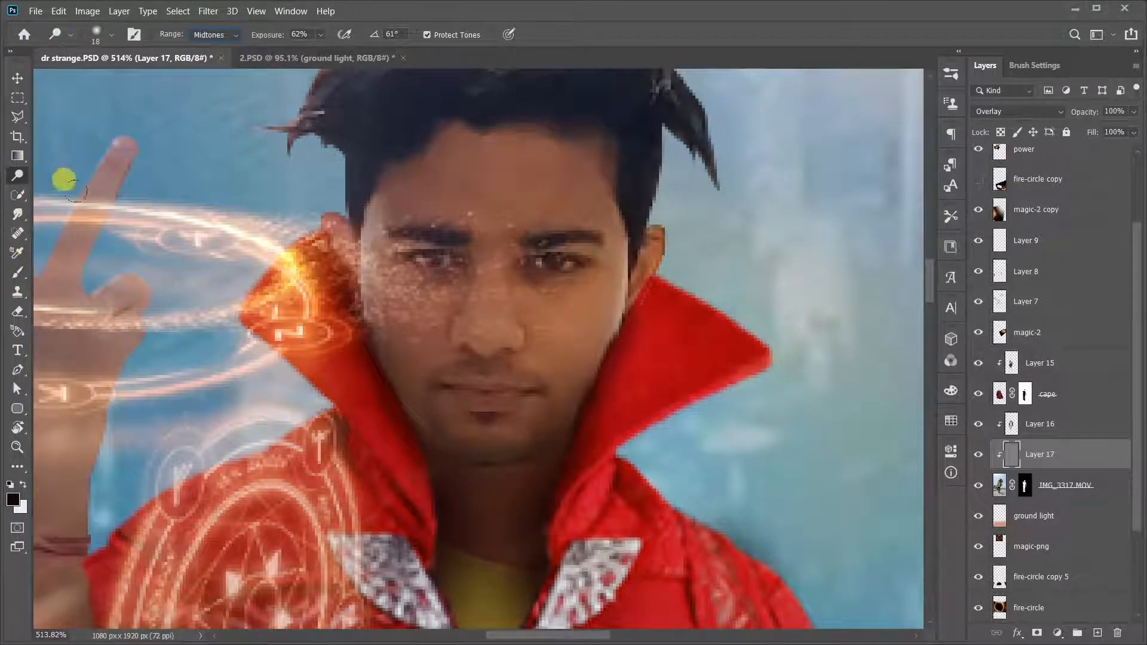
{"action": "left_click_drag", "start_coordinate": [352, 217], "coordinate": [346, 319]}
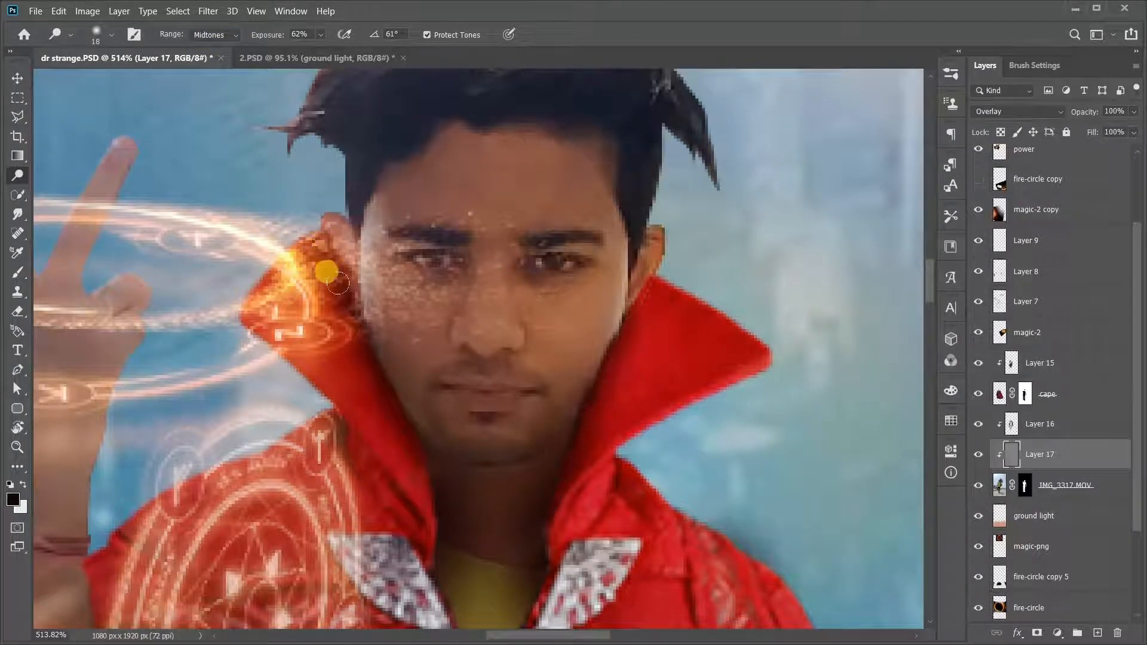
Reduce the Dodge tool to 15 px and lighten the jaw edges and the right-hand side of the face up to the temple.
{"action": "right_click", "coordinate": [427, 239]}
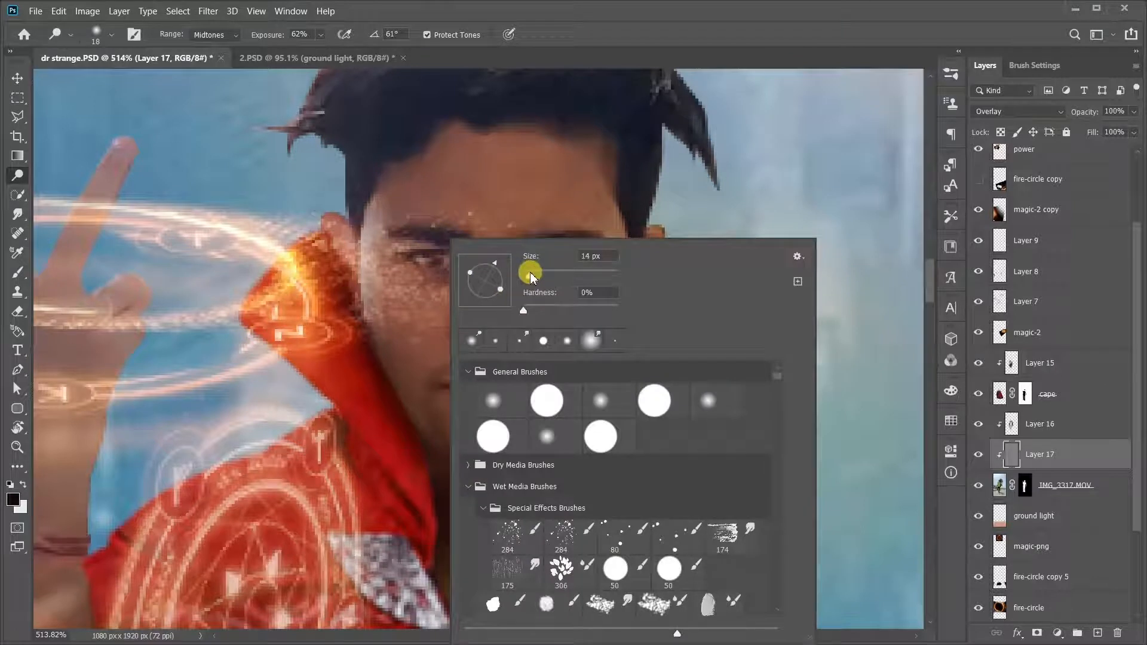
{"action": "left_click", "coordinate": [375, 228]}
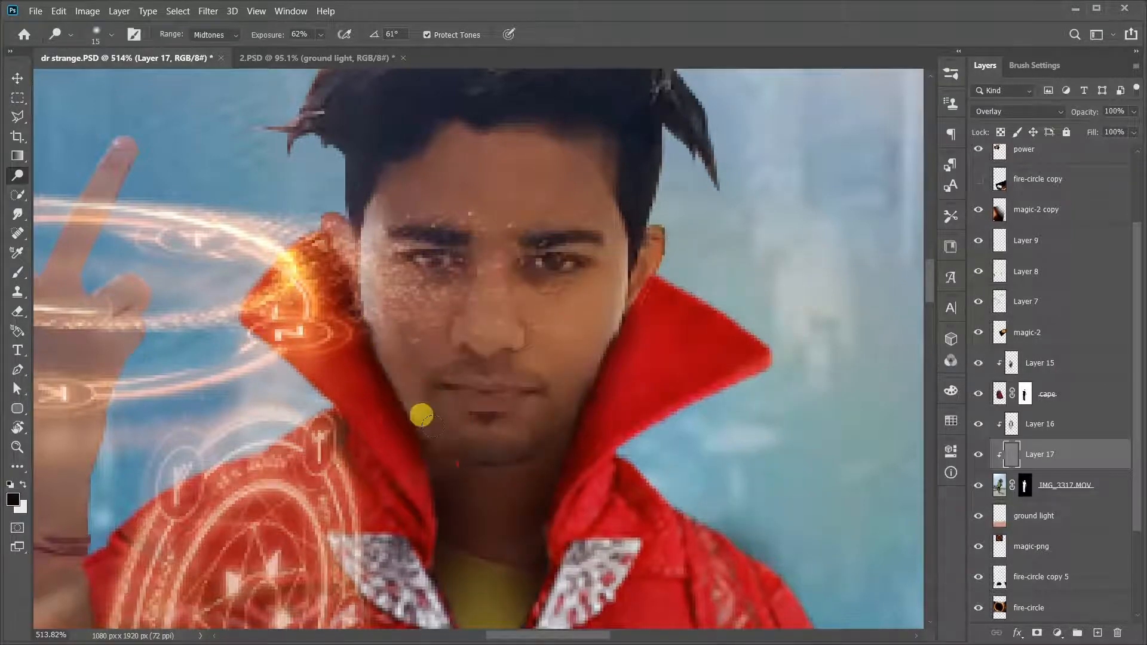
{"action": "scroll", "coordinate": [260, 314], "scroll_direction": "down", "scroll_amount": 4}
{"action": "scroll", "coordinate": [286, 321], "scroll_direction": "up", "scroll_amount": 3}
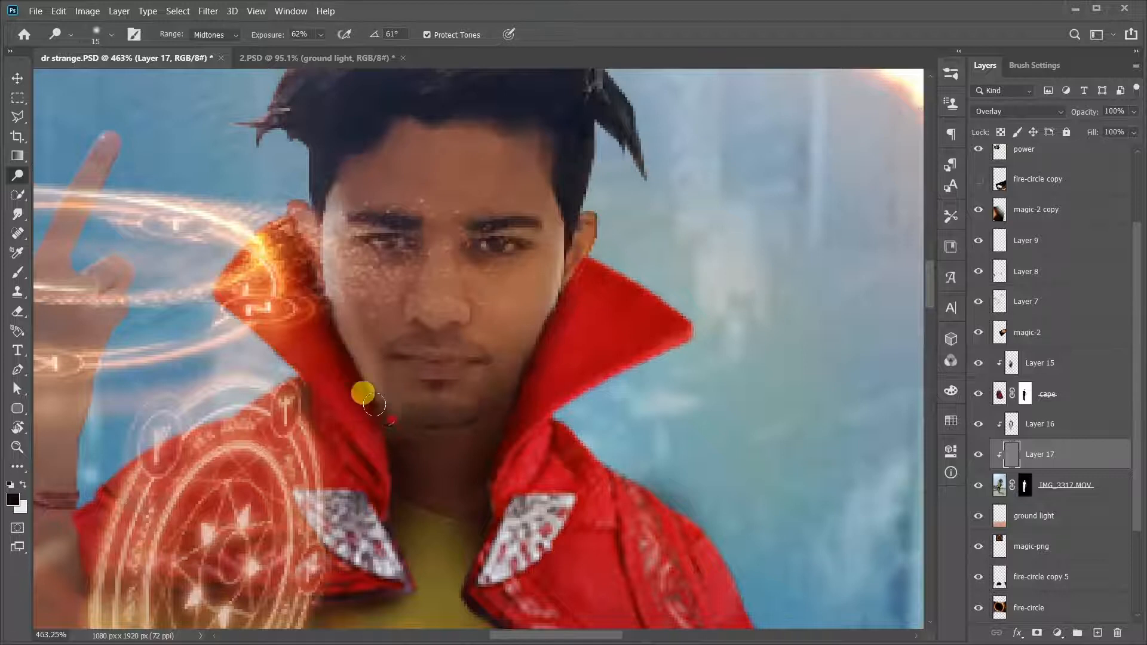
{"action": "left_click", "coordinate": [430, 436]}
{"action": "mouse_move", "coordinate": [523, 363]}
{"action": "left_mouse_down"}
{"action": "mouse_move", "coordinate": [517, 423]}
{"action": "mouse_move", "coordinate": [562, 356]}
{"action": "left_mouse_up"}
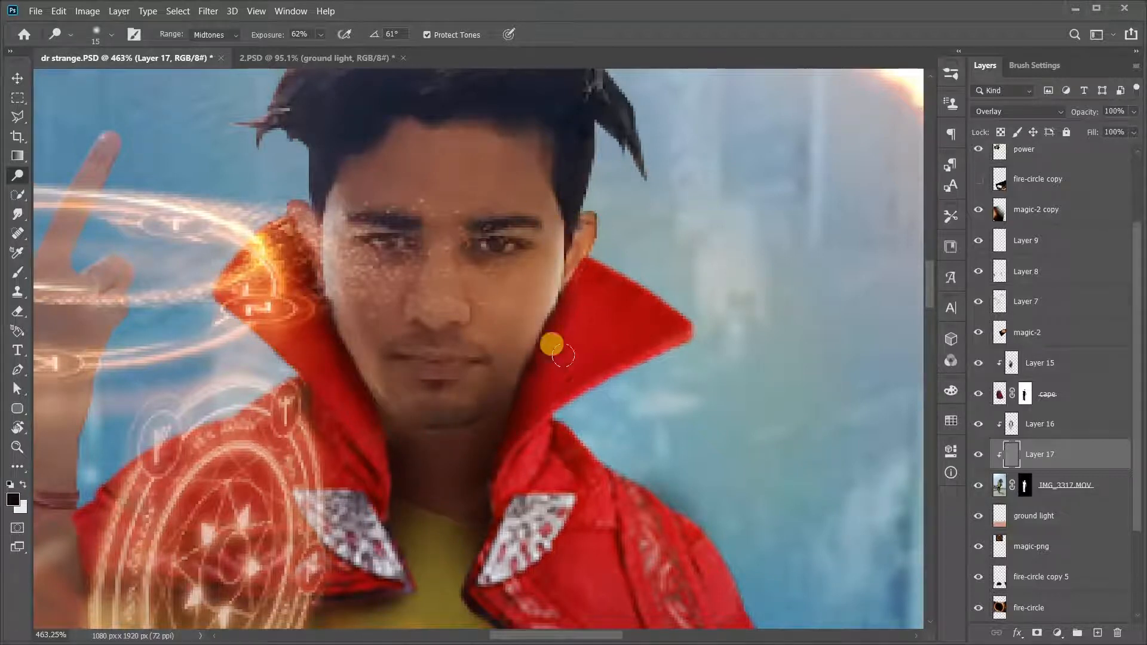
{"action": "left_click_drag", "start_coordinate": [554, 186], "coordinate": [558, 137]}
Enlarge the Dodge tool to 62 px and brighten the top of the man's hair.
{"action": "scroll", "coordinate": [592, 257], "scroll_direction": "down", "scroll_amount": 4}
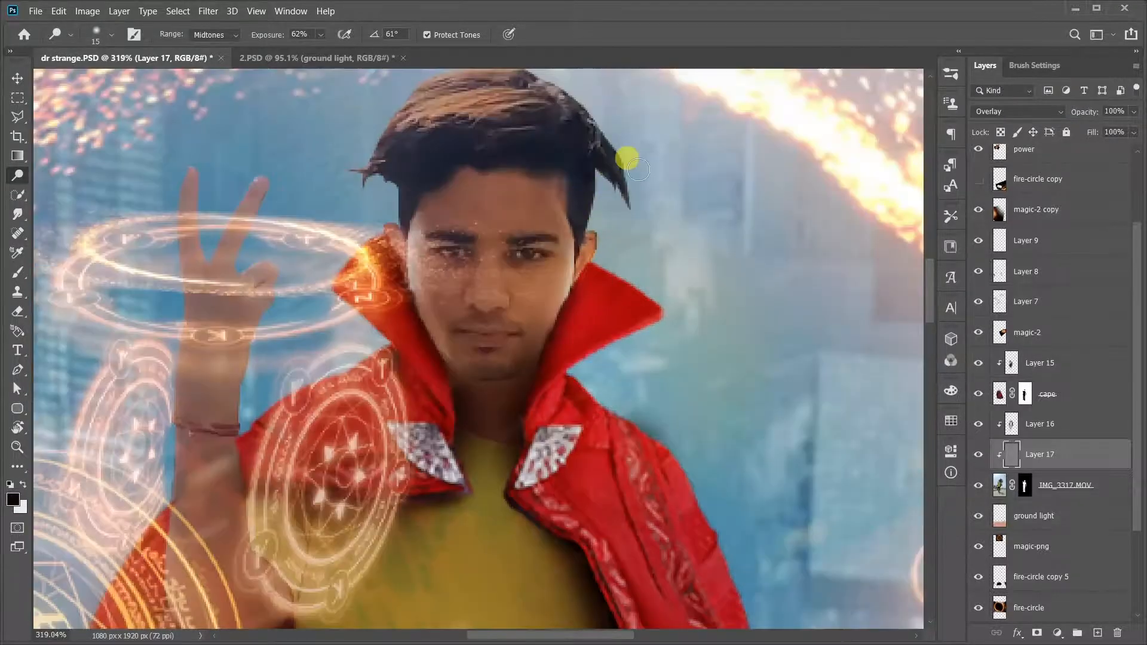
{"action": "scroll", "coordinate": [618, 159], "scroll_direction": "down", "scroll_amount": 5}
{"action": "scroll", "coordinate": [624, 162], "scroll_direction": "up", "scroll_amount": 3}
{"action": "right_click", "coordinate": [611, 138]}
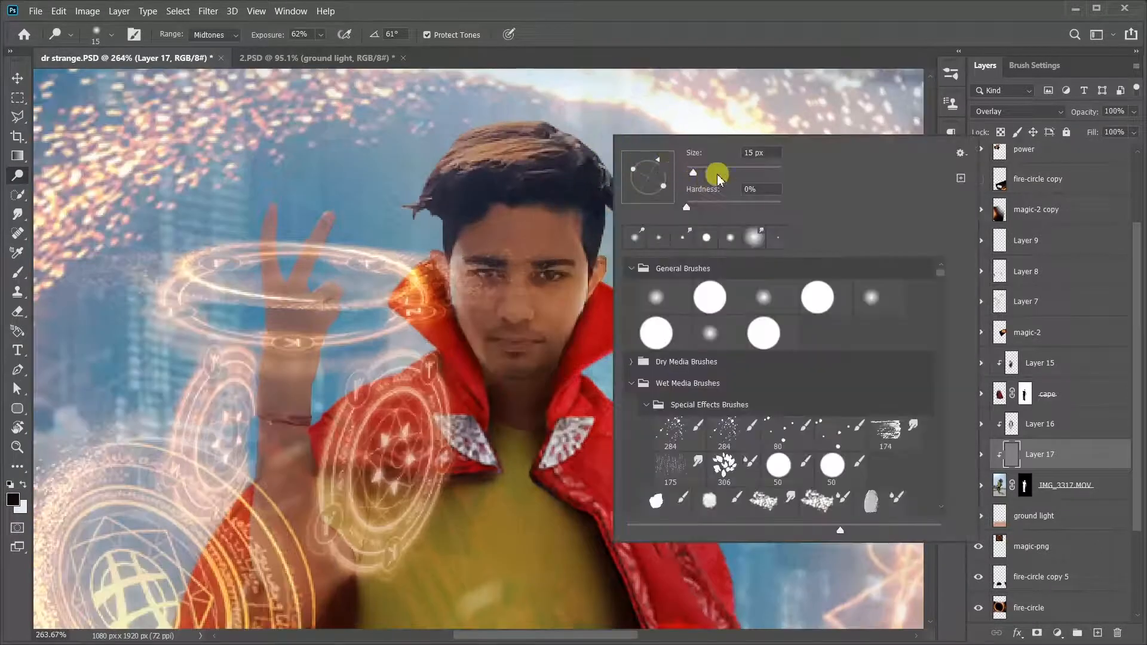
{"action": "left_click", "coordinate": [717, 174]}
{"action": "mouse_move", "coordinate": [505, 93]}
{"action": "left_mouse_down"}
{"action": "mouse_move", "coordinate": [458, 89]}
{"action": "mouse_move", "coordinate": [510, 92]}
{"action": "left_mouse_up"}
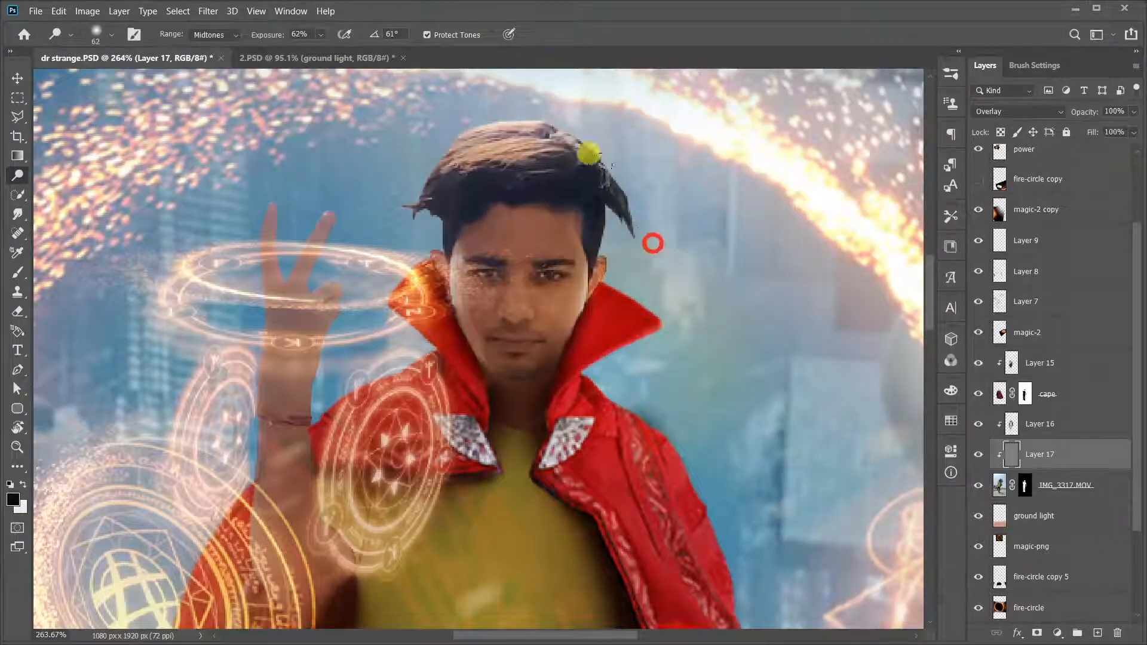
{"action": "scroll", "coordinate": [514, 218], "scroll_direction": "down", "scroll_amount": 6}
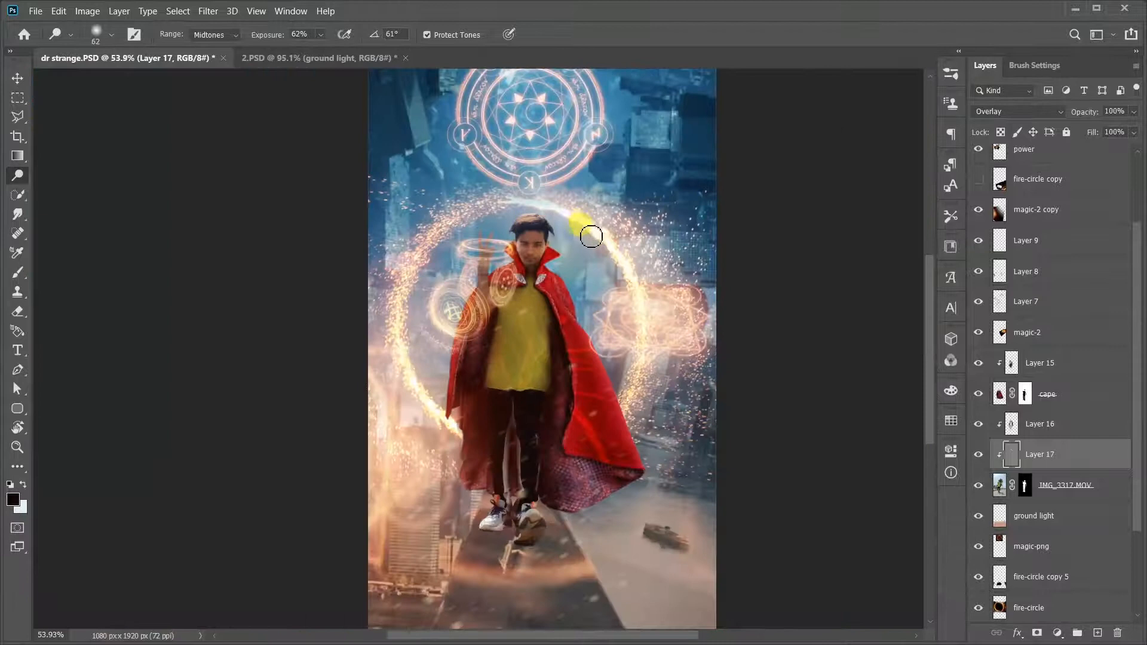
{"action": "scroll", "coordinate": [591, 237], "scroll_direction": "up", "scroll_amount": 6}
{"action": "scroll", "coordinate": [408, 221], "scroll_direction": "up", "scroll_amount": 4}
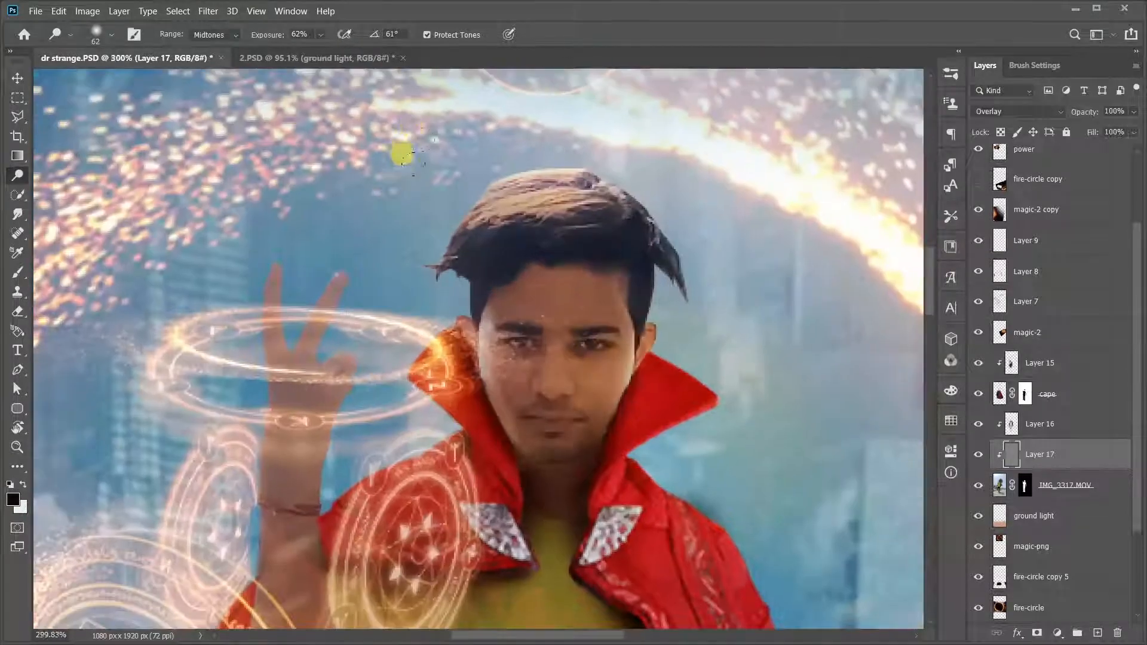
Smudge the hair's outline along the top and both sides on the IMG_3317.MOV layer mask.
{"action": "left_click", "coordinate": [1025, 485]}
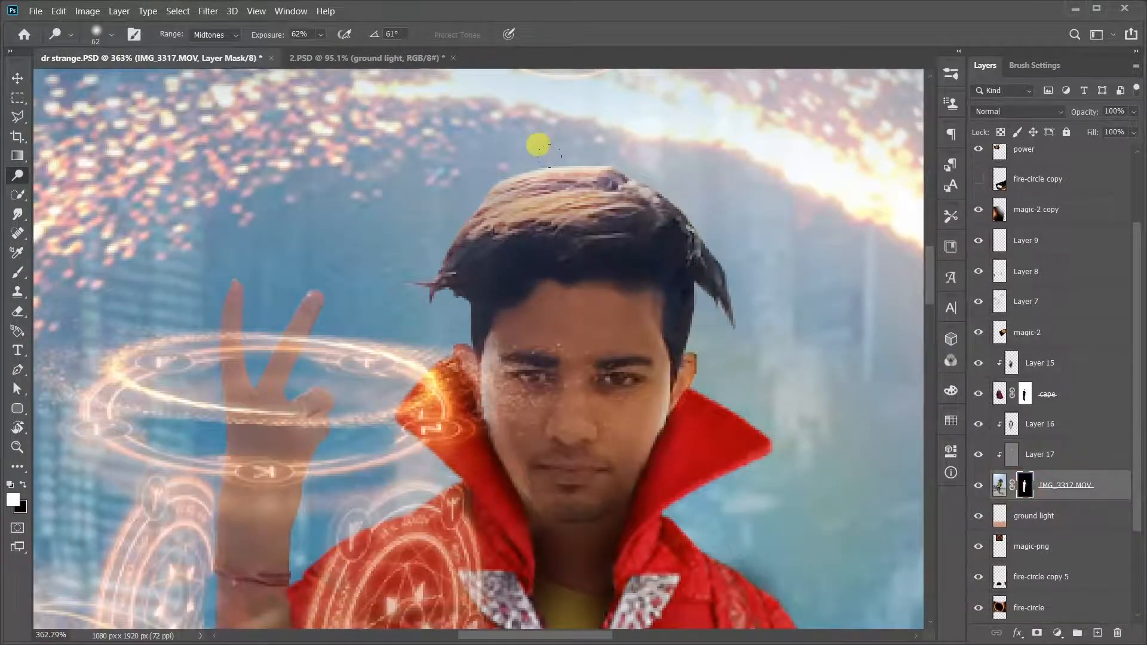
{"action": "scroll", "coordinate": [538, 141], "scroll_direction": "up", "scroll_amount": 2}
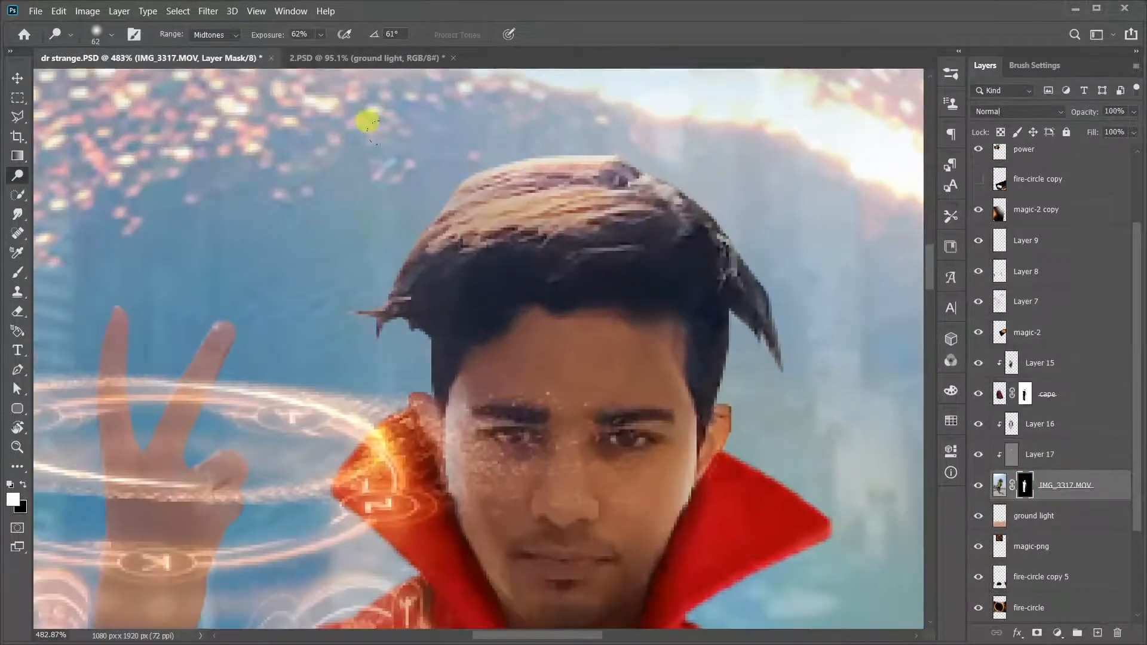
{"action": "left_click", "coordinate": [18, 214]}
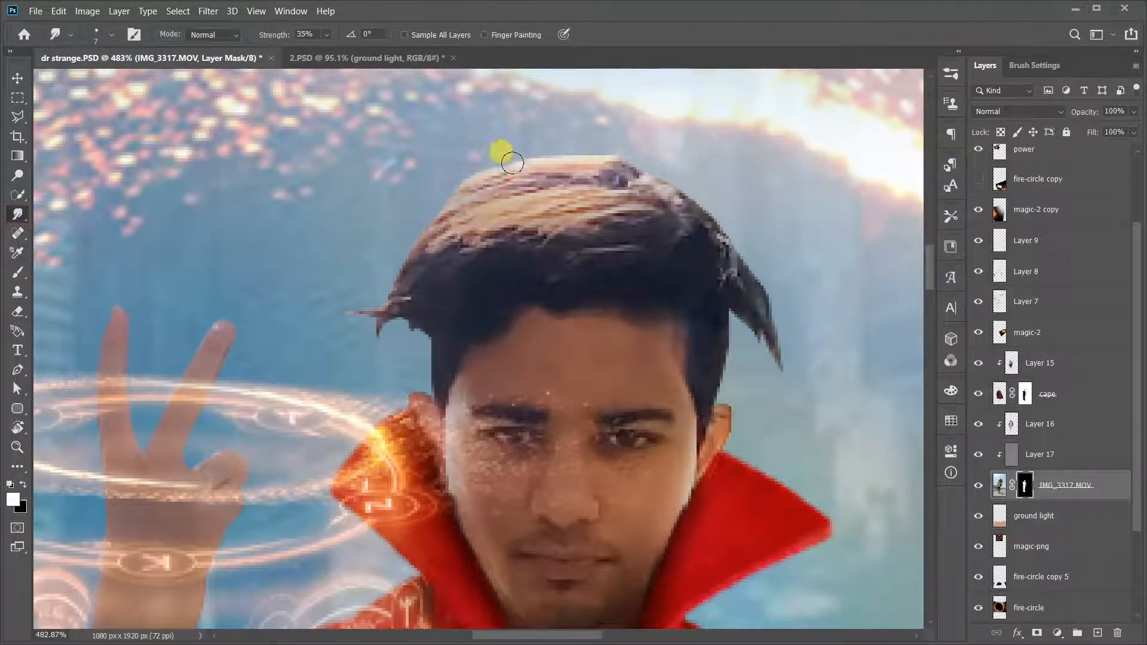
{"action": "mouse_move", "coordinate": [515, 161]}
{"action": "left_mouse_down"}
{"action": "mouse_move", "coordinate": [531, 148]}
{"action": "mouse_move", "coordinate": [579, 150]}
{"action": "left_mouse_up"}
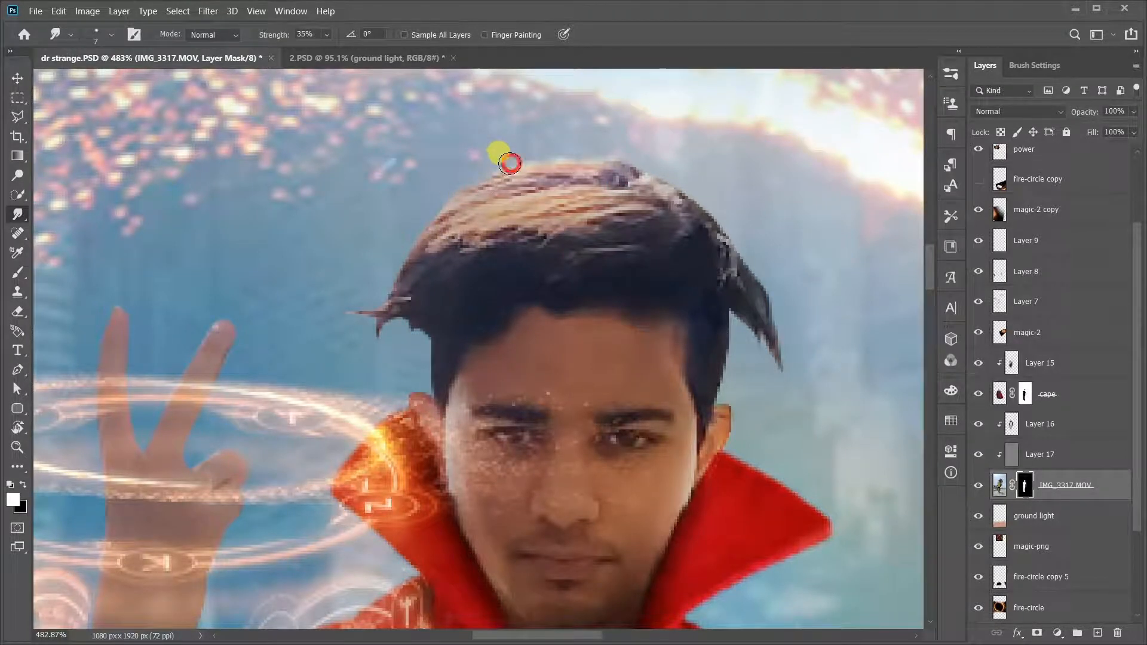
{"action": "left_click_drag", "start_coordinate": [509, 163], "coordinate": [519, 160]}
{"action": "left_click_drag", "start_coordinate": [456, 189], "coordinate": [511, 151]}
{"action": "right_click", "coordinate": [502, 263]}
{"action": "left_click_drag", "start_coordinate": [521, 279], "coordinate": [541, 278]}
{"action": "left_click_drag", "start_coordinate": [765, 295], "coordinate": [719, 272]}
{"action": "left_click_drag", "start_coordinate": [757, 371], "coordinate": [695, 309]}
Return to Layer 17 and dodge the forehead with a 29 px tip.
{"action": "left_click", "coordinate": [1041, 462]}
{"action": "left_click", "coordinate": [18, 272]}
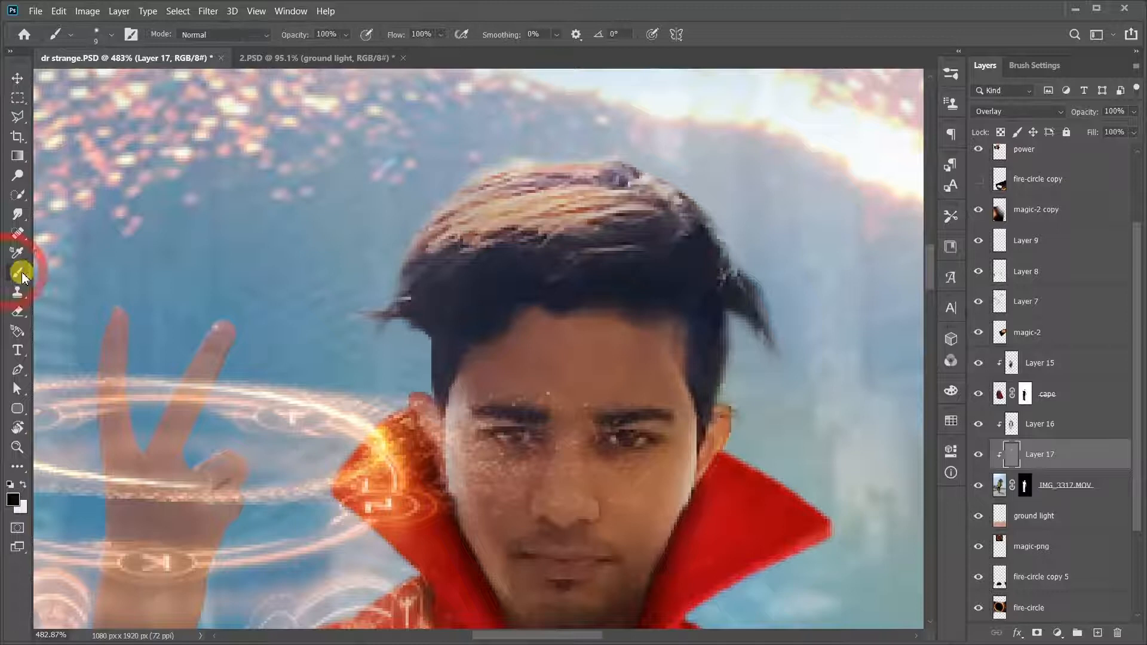
{"action": "left_click", "coordinate": [18, 177]}
{"action": "scroll", "coordinate": [525, 305], "scroll_direction": "down", "scroll_amount": 3}
{"action": "scroll", "coordinate": [568, 310], "scroll_direction": "up", "scroll_amount": 2}
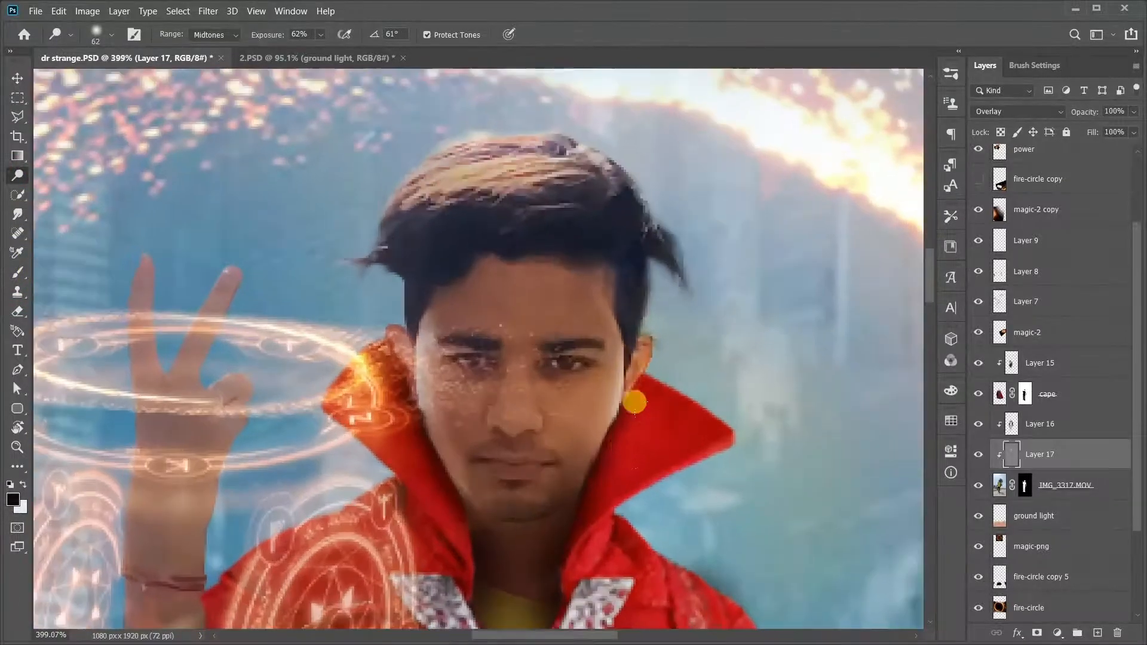
{"action": "scroll", "coordinate": [612, 442], "scroll_direction": "up", "scroll_amount": 1}
{"action": "right_click", "coordinate": [648, 372]}
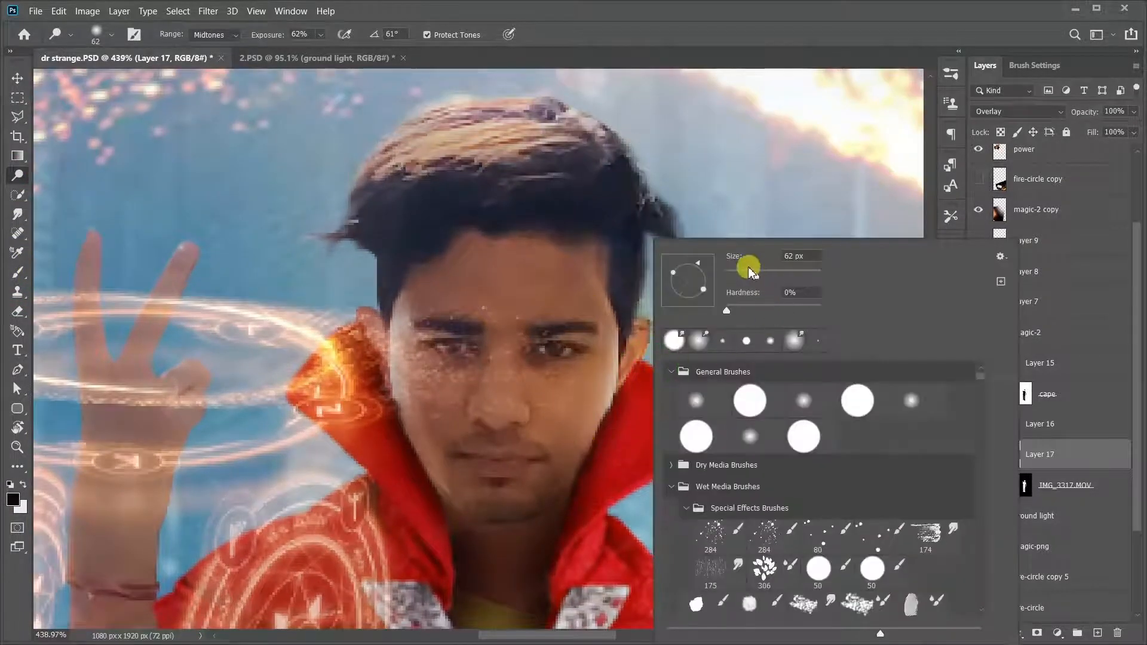
{"action": "left_click", "coordinate": [508, 223]}
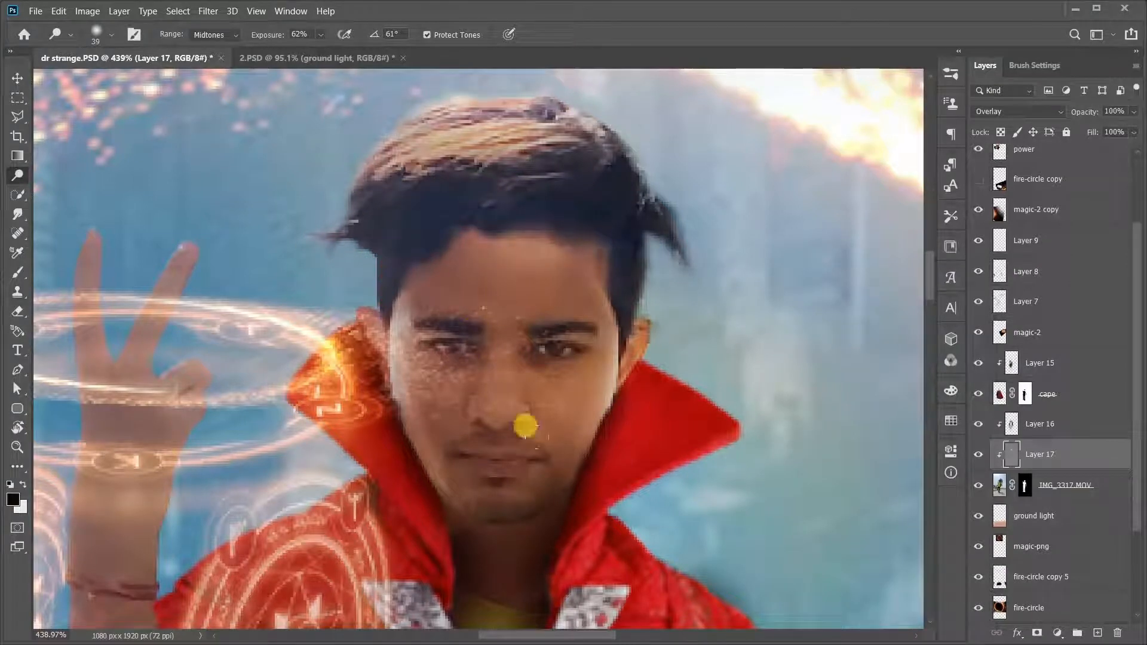
Reduce the Dodge tool to 9 px and lighten the nose, upper lip, left-hand under-eye area and left-hand jawline.
{"action": "right_click", "coordinate": [625, 321]}
{"action": "left_click_drag", "start_coordinate": [721, 275], "coordinate": [709, 278]}
{"action": "left_click", "coordinate": [478, 402]}
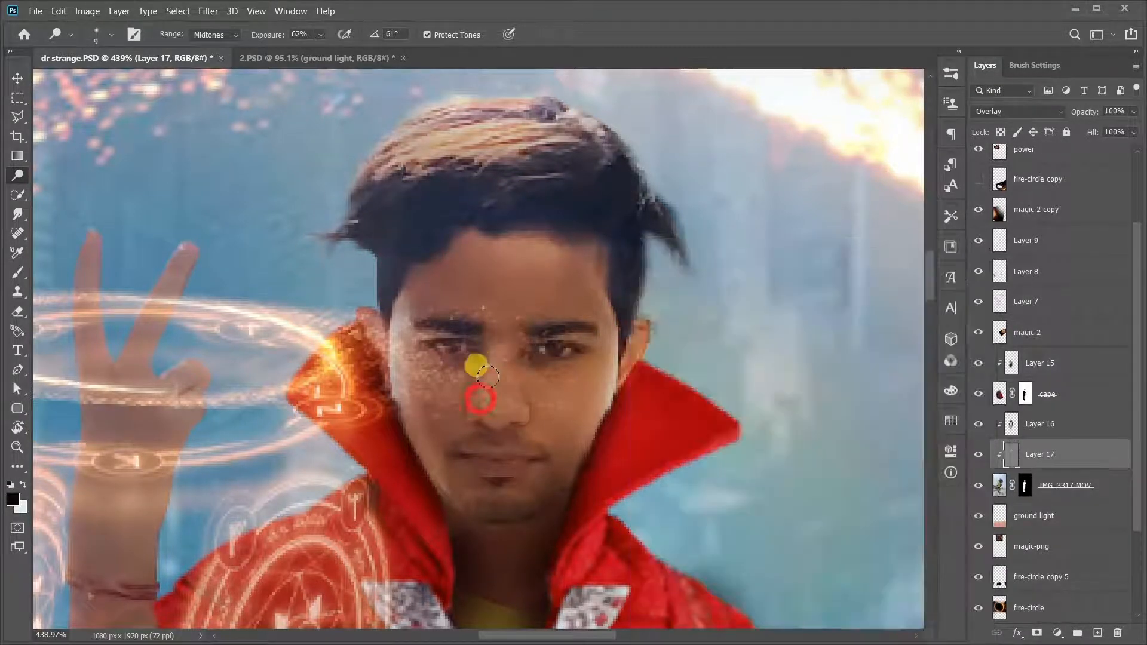
{"action": "left_click_drag", "start_coordinate": [473, 419], "coordinate": [463, 410]}
{"action": "left_click_drag", "start_coordinate": [481, 461], "coordinate": [534, 454]}
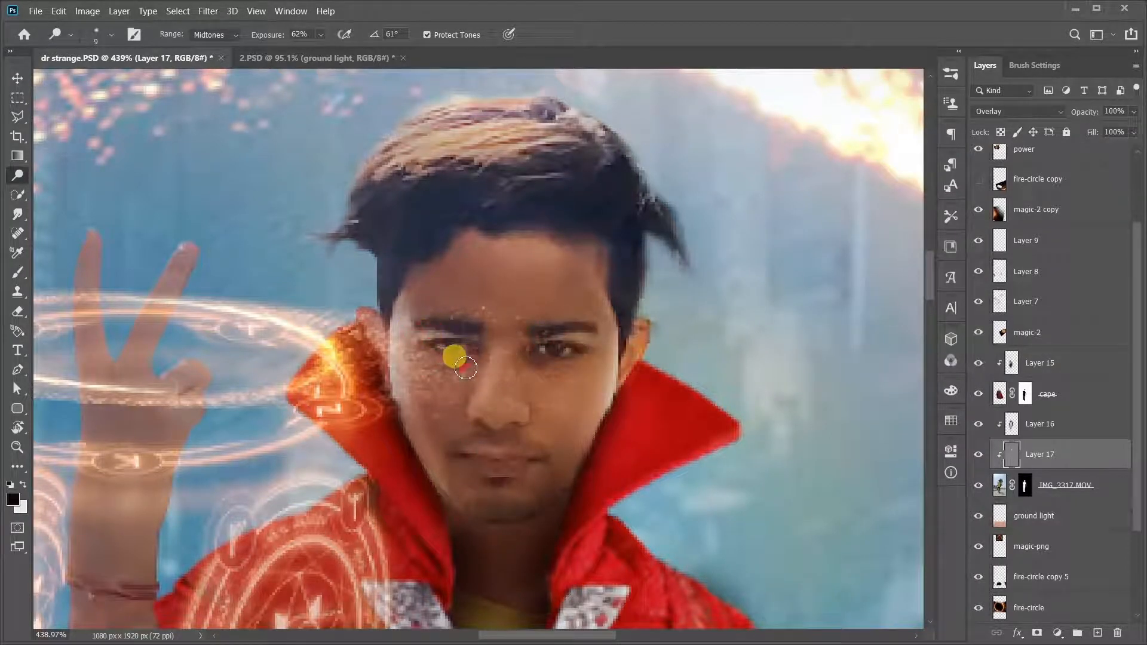
{"action": "left_click", "coordinate": [484, 410]}
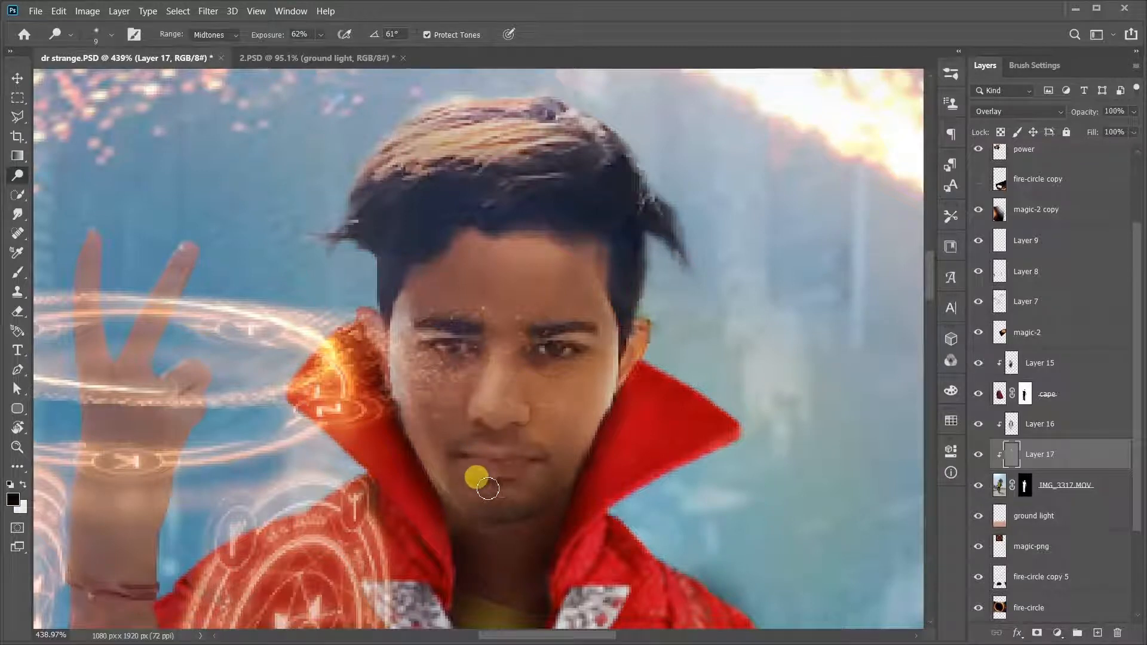
{"action": "left_click", "coordinate": [459, 508]}
{"action": "left_click_drag", "start_coordinate": [431, 468], "coordinate": [465, 516]}
Enlarge the Dodge tool to 91 px and brighten the left-hand side of the man's face and hairline.
{"action": "scroll", "coordinate": [481, 435], "scroll_direction": "down", "scroll_amount": 4}
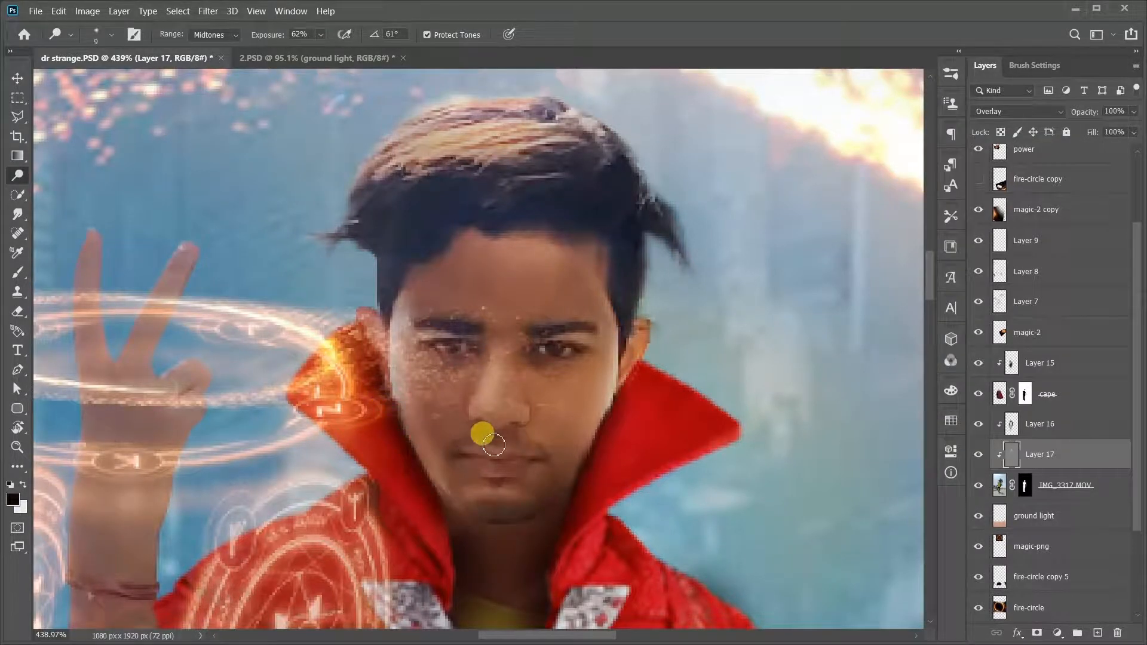
{"action": "scroll", "coordinate": [536, 414], "scroll_direction": "up", "scroll_amount": 3}
{"action": "right_click", "coordinate": [586, 325]}
{"action": "left_click", "coordinate": [709, 277]}
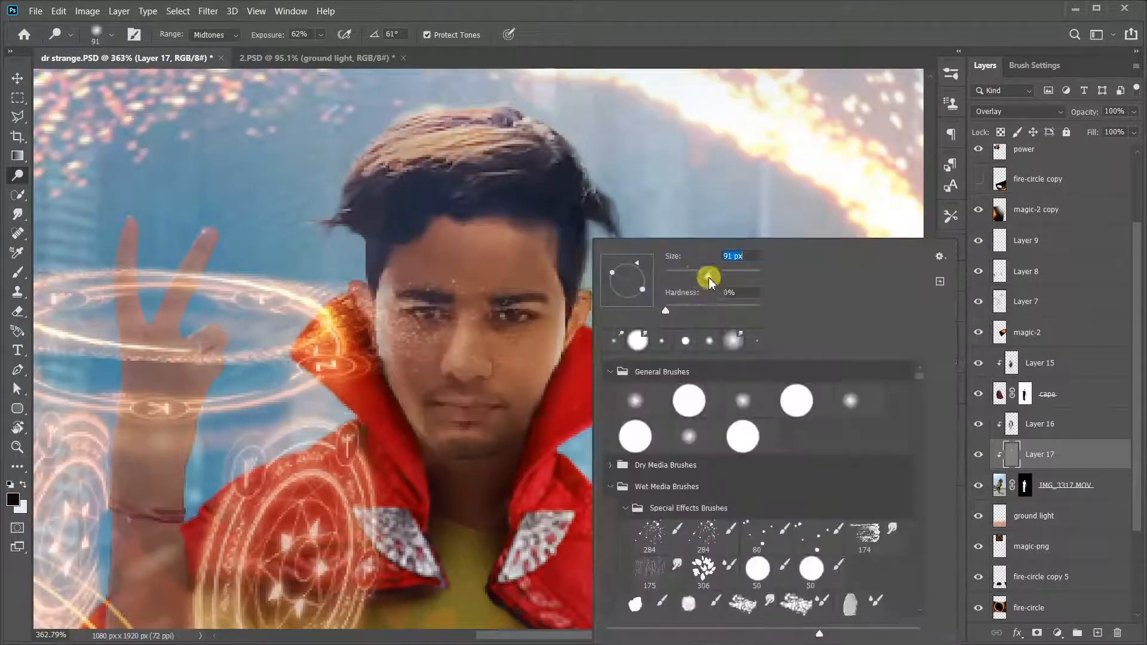
{"action": "left_click", "coordinate": [385, 331]}
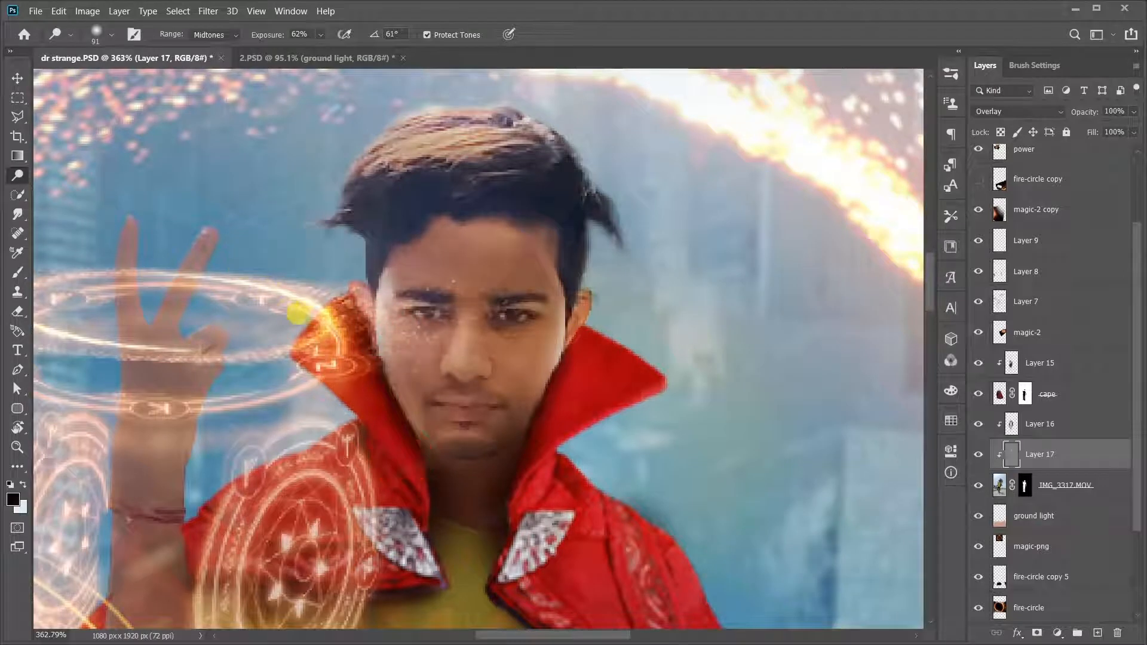
{"action": "left_click", "coordinate": [388, 221]}
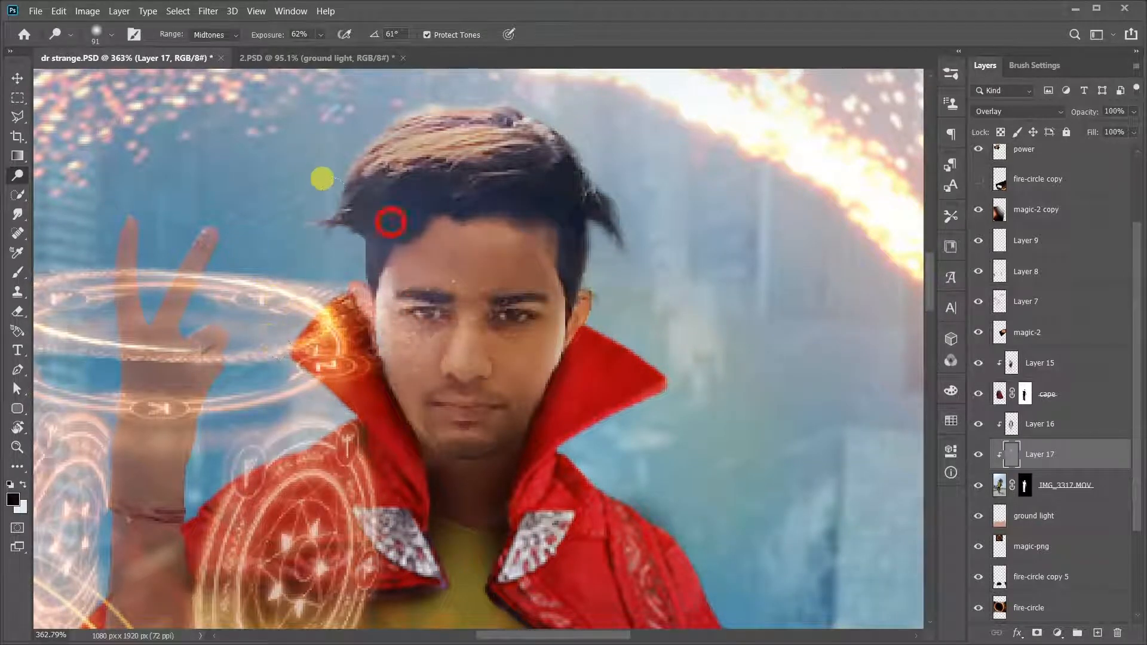
{"action": "scroll", "coordinate": [348, 233], "scroll_direction": "down", "scroll_amount": 5}
{"action": "scroll", "coordinate": [399, 293], "scroll_direction": "down", "scroll_amount": 3}
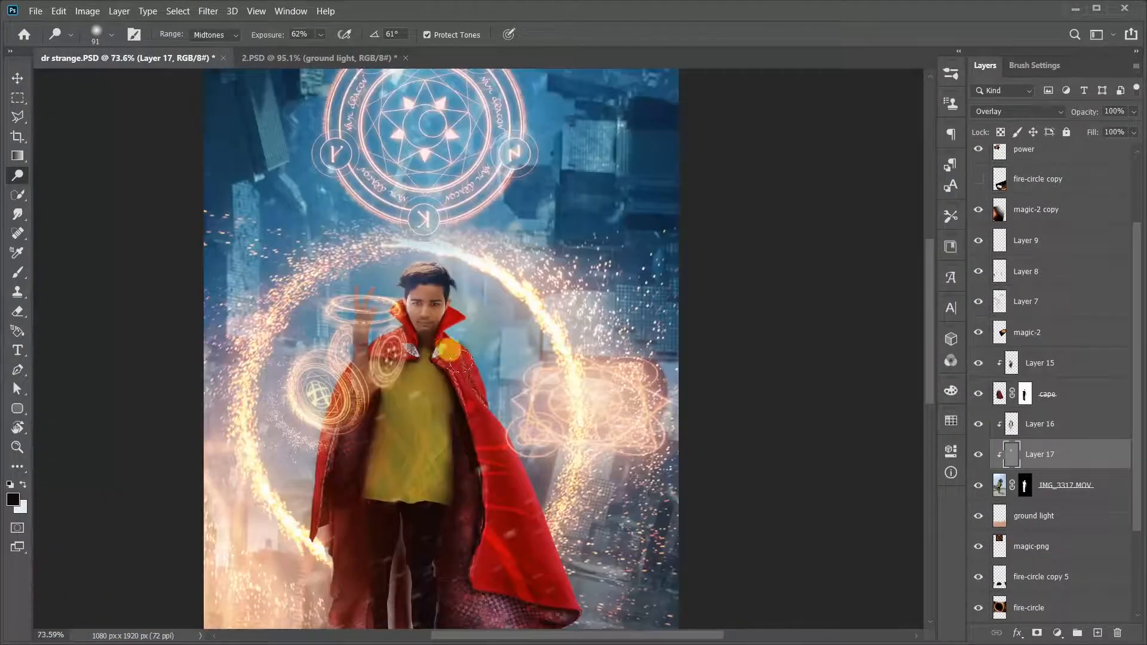
Reduce the Dodge tool to 23 px and undo the last dodge stroke on the face.
{"action": "scroll", "coordinate": [502, 308], "scroll_direction": "up", "scroll_amount": 6}
{"action": "scroll", "coordinate": [336, 253], "scroll_direction": "up", "scroll_amount": 3}
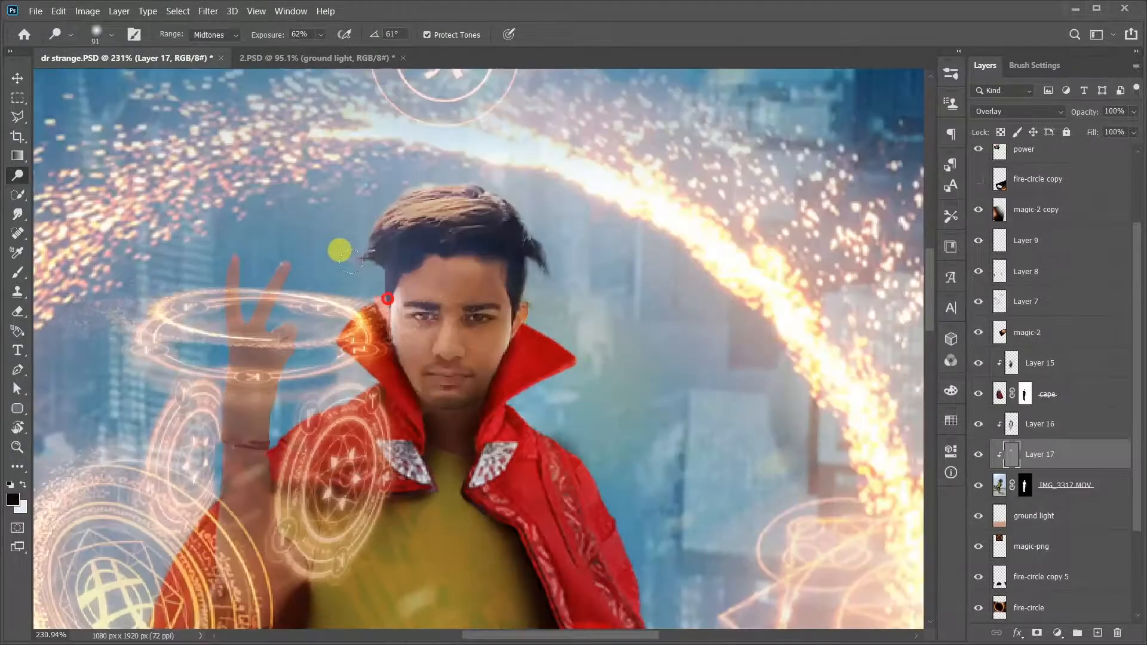
{"action": "right_click", "coordinate": [433, 244]}
{"action": "left_click", "coordinate": [399, 254]}
{"action": "key", "text": "ctrl+z"}
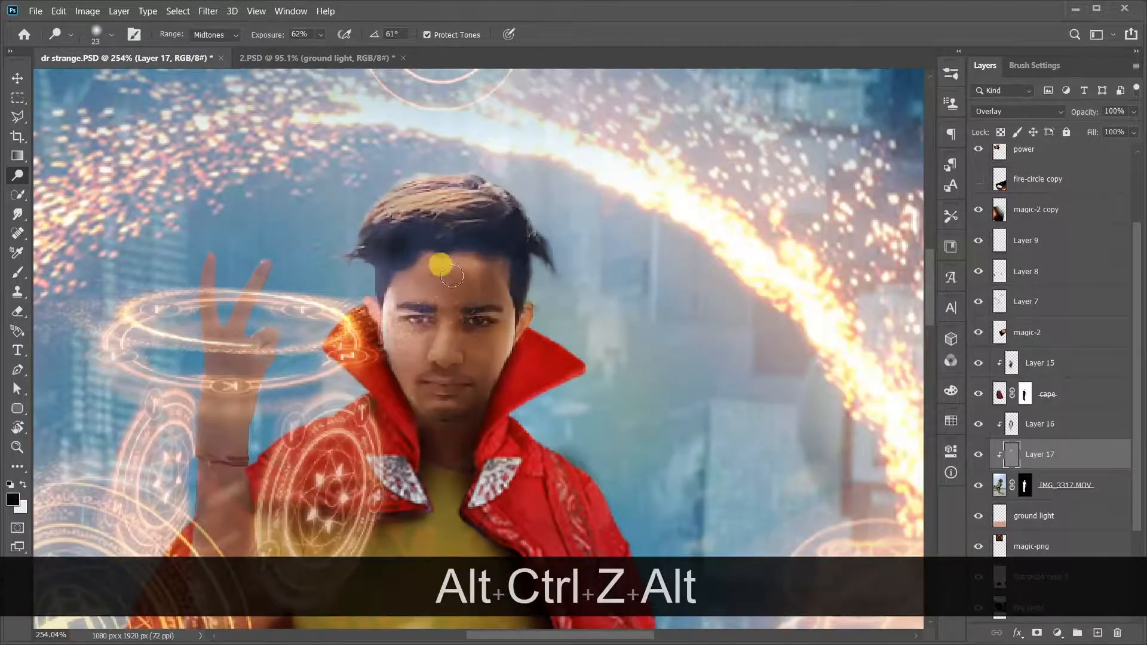
Try dodging facial details with a 6 px tip and undo the stroke.
{"action": "scroll", "coordinate": [455, 268], "scroll_direction": "down", "scroll_amount": 6}
{"action": "scroll", "coordinate": [472, 251], "scroll_direction": "up", "scroll_amount": 11}
{"action": "right_click", "coordinate": [496, 343]}
{"action": "left_click", "coordinate": [503, 424]}
{"action": "key", "text": "ctrl+z"}
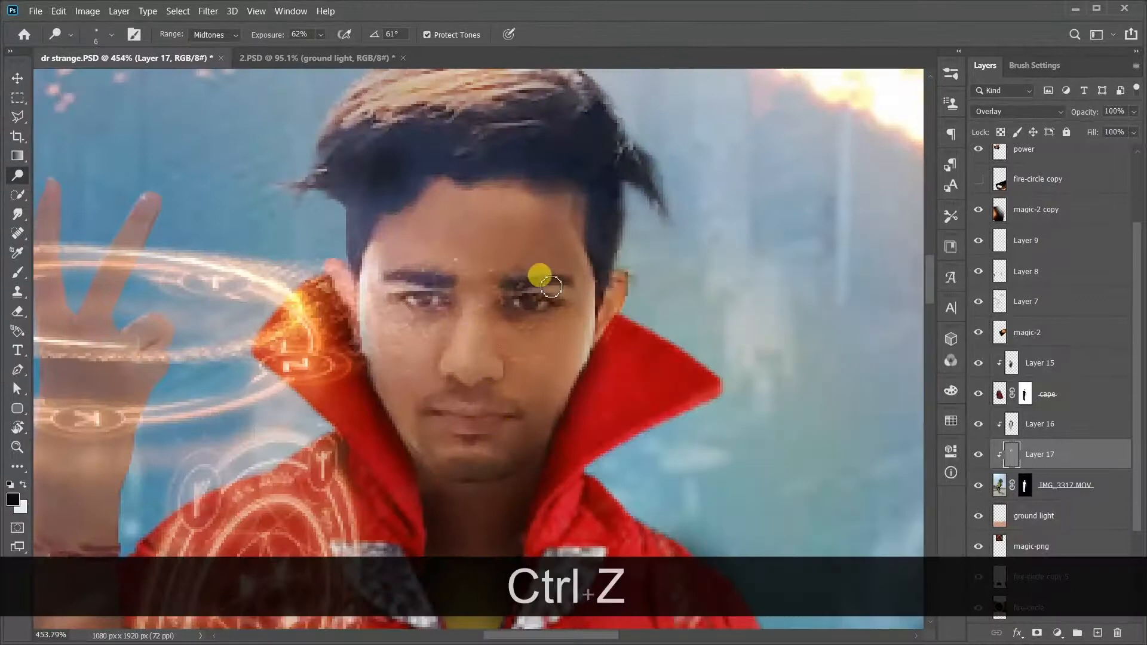
Set the Dodge tool to 12 px and lighten the chin, forehead and right-hand temple.
{"action": "right_click", "coordinate": [501, 186]}
{"action": "right_click", "coordinate": [546, 299]}
{"action": "left_click", "coordinate": [727, 274]}
{"action": "left_click", "coordinate": [463, 430]}
{"action": "mouse_move", "coordinate": [463, 431]}
{"action": "left_mouse_down"}
{"action": "mouse_move", "coordinate": [414, 378]}
{"action": "mouse_move", "coordinate": [449, 467]}
{"action": "mouse_move", "coordinate": [401, 242]}
{"action": "mouse_move", "coordinate": [408, 222]}
{"action": "left_mouse_up"}
{"action": "left_click_drag", "start_coordinate": [569, 222], "coordinate": [584, 287]}
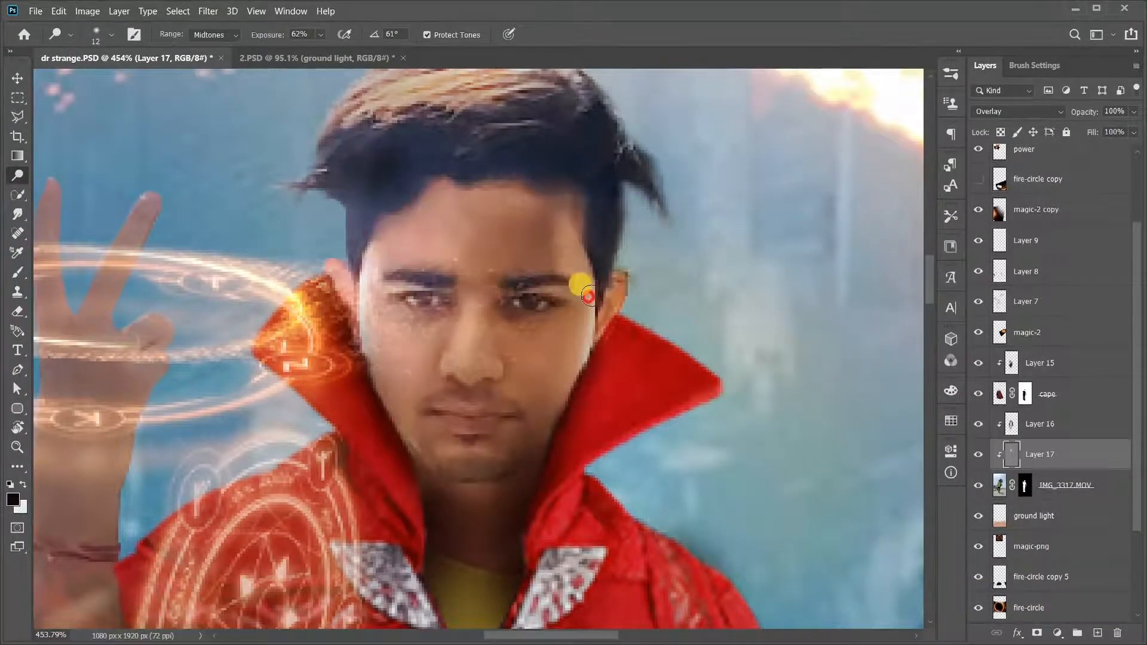
Undo the last face stroke, enlarge the Dodge tool to 44 px and touch up the forehead.
{"action": "scroll", "coordinate": [583, 286], "scroll_direction": "down", "scroll_amount": 11}
{"action": "key", "text": "ctrl+z"}
{"action": "scroll", "coordinate": [617, 251], "scroll_direction": "up", "scroll_amount": 2}
{"action": "right_click", "coordinate": [626, 230]}
{"action": "left_click", "coordinate": [702, 254]}
{"action": "left_click", "coordinate": [502, 231]}
{"action": "scroll", "coordinate": [581, 285], "scroll_direction": "down", "scroll_amount": 8}
{"action": "scroll", "coordinate": [584, 284], "scroll_direction": "up", "scroll_amount": 10}
{"action": "left_click", "coordinate": [17, 232]}
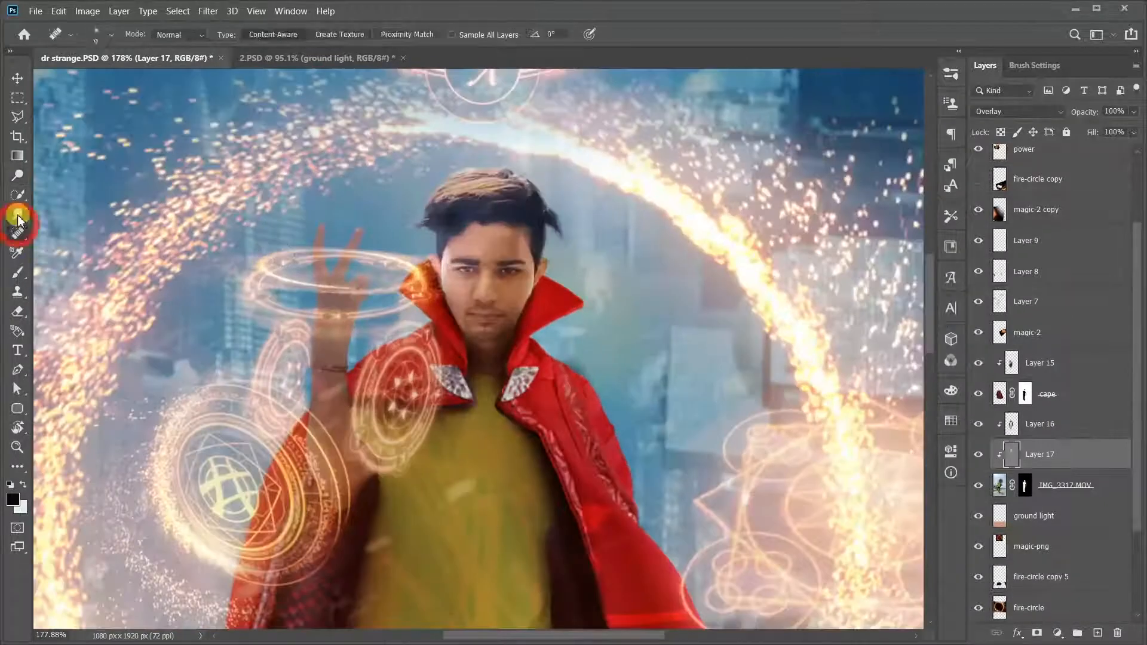
{"action": "left_click", "coordinate": [17, 216]}
{"action": "scroll", "coordinate": [454, 269], "scroll_direction": "up", "scroll_amount": 3}
{"action": "scroll", "coordinate": [508, 280], "scroll_direction": "down", "scroll_amount": 17}
{"action": "key", "text": "b"}
{"action": "scroll", "coordinate": [514, 299], "scroll_direction": "up", "scroll_amount": 10}
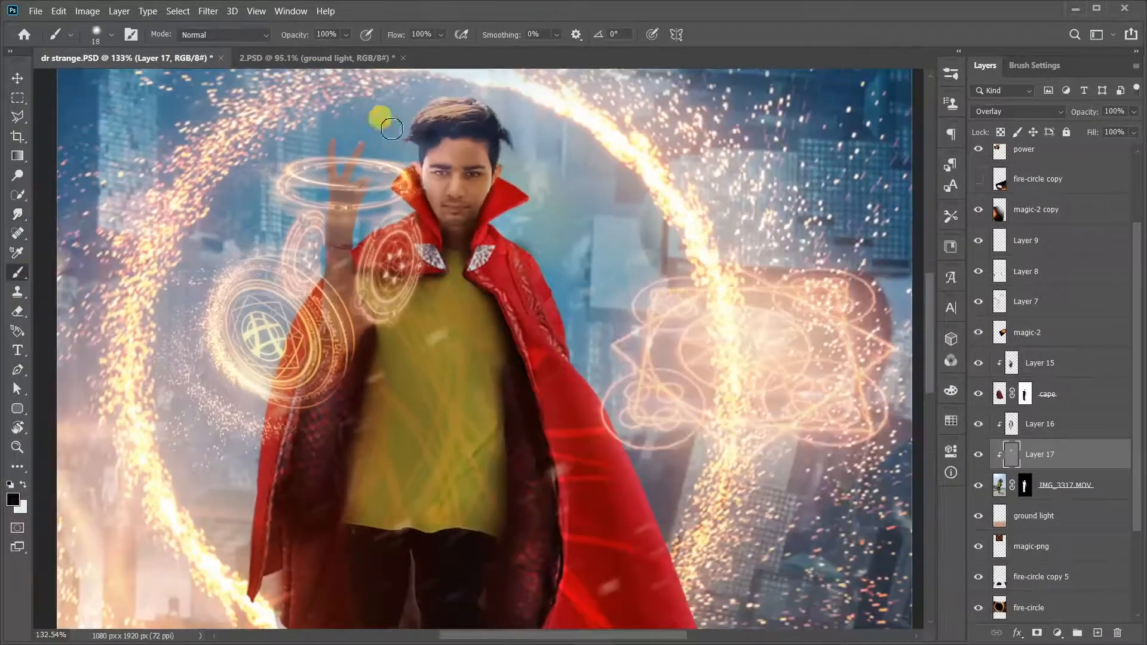
{"action": "scroll", "coordinate": [379, 120], "scroll_direction": "up", "scroll_amount": 5}
{"action": "key", "text": "ctrl+z"}
Return to the Dodge tool, reduce it to 9 px and lighten the raised fingers and hand.
{"action": "left_click", "coordinate": [18, 175]}
{"action": "scroll", "coordinate": [335, 182], "scroll_direction": "up", "scroll_amount": 3}
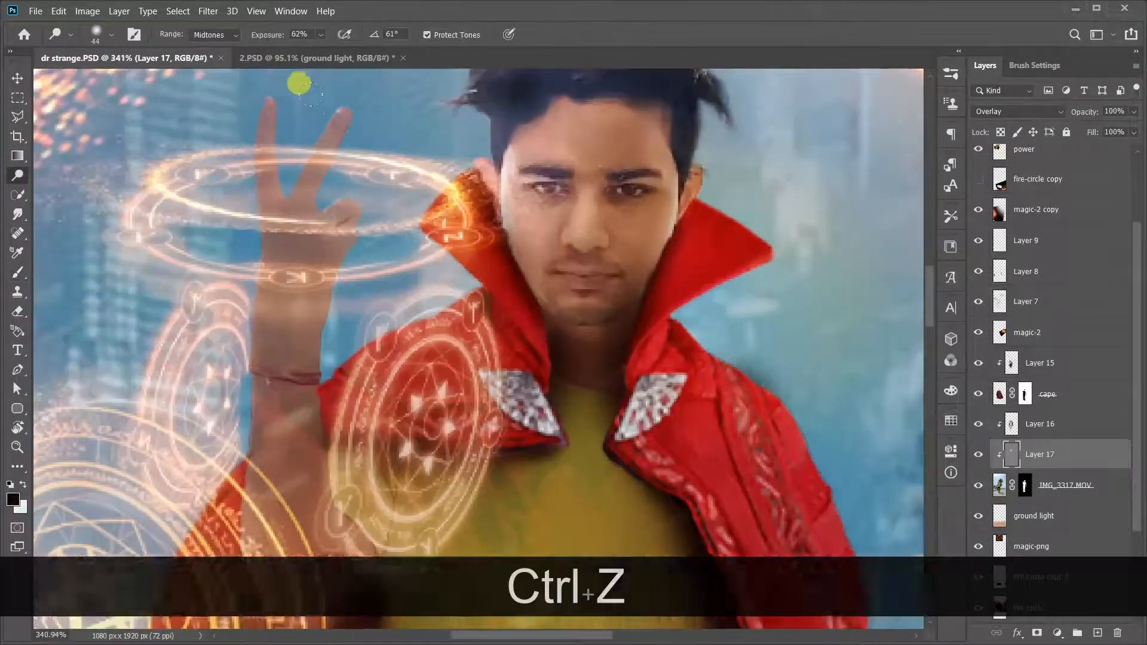
{"action": "right_click", "coordinate": [346, 110]}
{"action": "mouse_move", "coordinate": [351, 117]}
{"action": "left_mouse_down"}
{"action": "mouse_move", "coordinate": [333, 167]}
{"action": "mouse_move", "coordinate": [322, 289]}
{"action": "left_mouse_up"}
{"action": "scroll", "coordinate": [319, 208], "scroll_direction": "up", "scroll_amount": 4}
{"action": "key", "text": "space"}
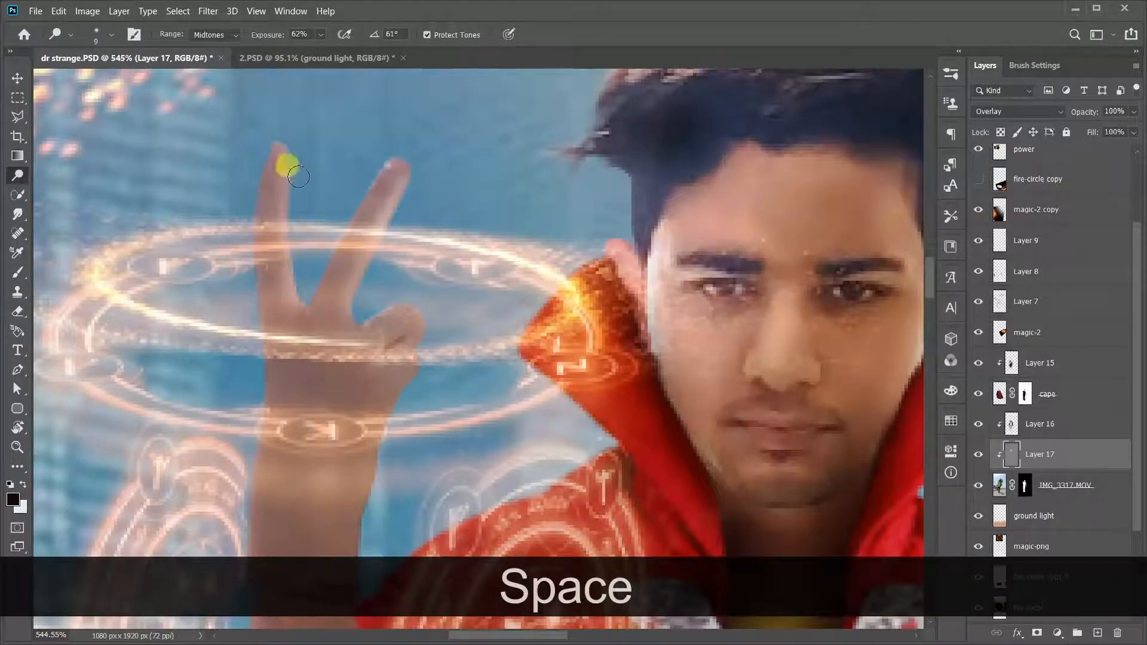
{"action": "mouse_move", "coordinate": [299, 178]}
{"action": "left_mouse_down"}
{"action": "mouse_move", "coordinate": [406, 321]}
{"action": "mouse_move", "coordinate": [413, 362]}
{"action": "mouse_move", "coordinate": [445, 333]}
{"action": "left_mouse_up"}
Dodge the raised arm along the wrist and forearm with the 9 px tip.
{"action": "key", "text": "space"}
{"action": "left_click_drag", "start_coordinate": [396, 486], "coordinate": [422, 404]}
{"action": "key", "text": "space"}
{"action": "mouse_move", "coordinate": [389, 544]}
{"action": "left_mouse_down"}
{"action": "mouse_move", "coordinate": [417, 264]}
{"action": "mouse_move", "coordinate": [428, 489]}
{"action": "left_mouse_up"}
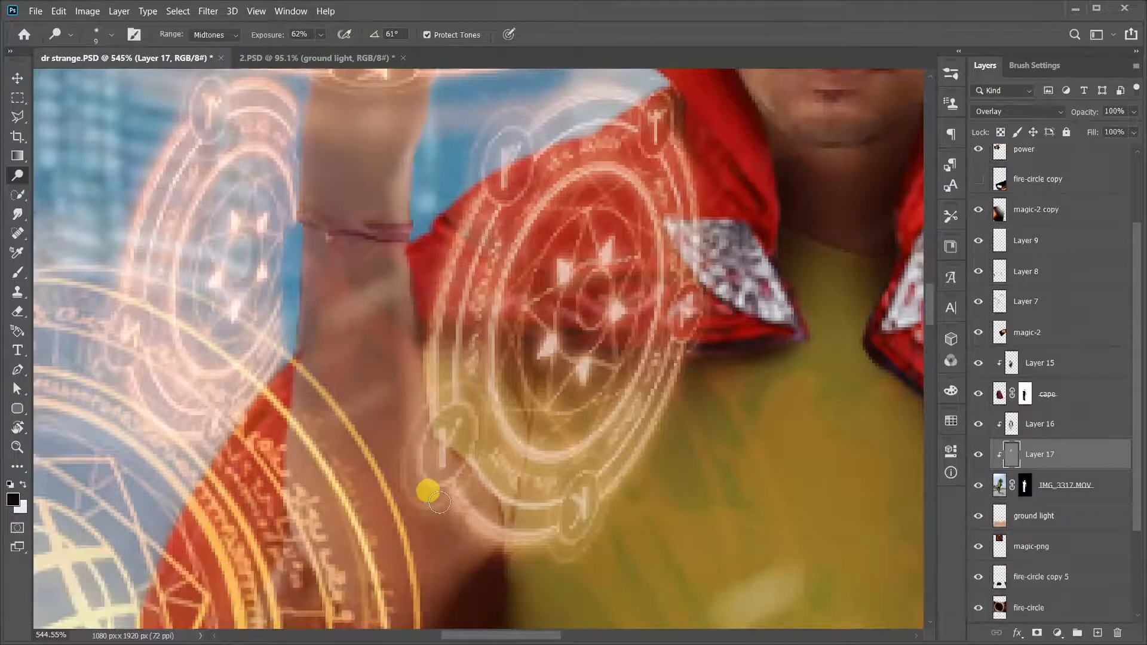
{"action": "key", "text": "space"}
{"action": "left_click_drag", "start_coordinate": [358, 209], "coordinate": [374, 508]}
{"action": "scroll", "coordinate": [323, 272], "scroll_direction": "down", "scroll_amount": 4}
{"action": "scroll", "coordinate": [332, 292], "scroll_direction": "up", "scroll_amount": 3}
Try further dodging on the wrist and back of the hand, and undo the last two strokes.
{"action": "right_click", "coordinate": [523, 205]}
{"action": "key", "text": "alt"}
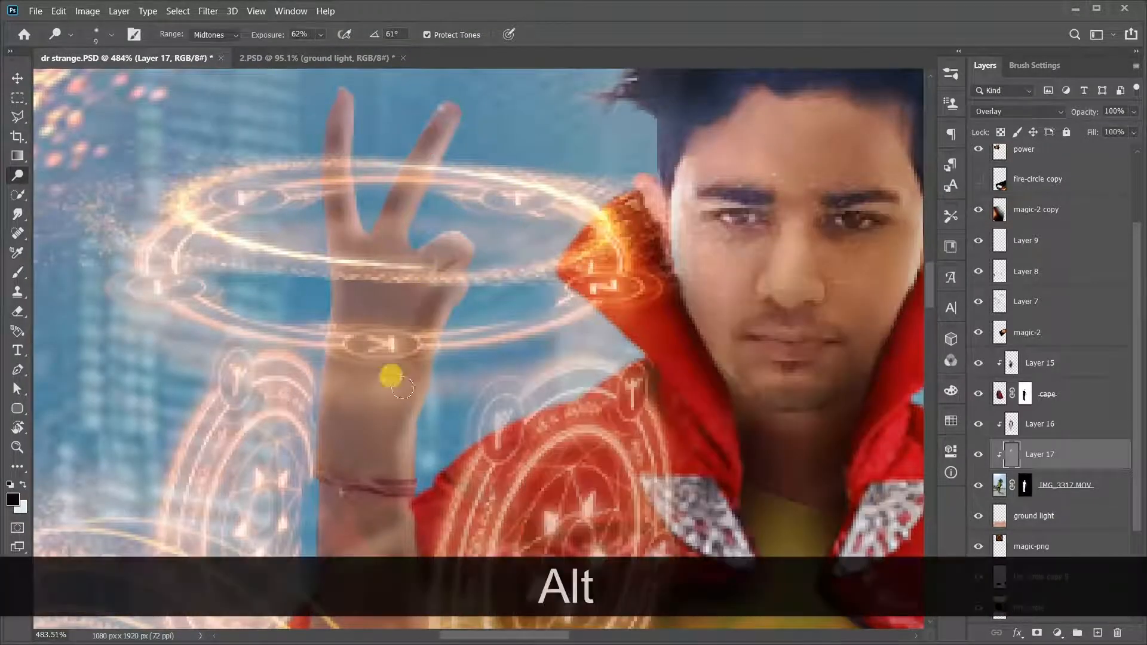
{"action": "left_click_drag", "start_coordinate": [403, 387], "coordinate": [342, 336]}
{"action": "scroll", "coordinate": [347, 358], "scroll_direction": "down", "scroll_amount": 5}
{"action": "key", "text": "space"}
{"action": "left_click_drag", "start_coordinate": [365, 410], "coordinate": [400, 316]}
{"action": "scroll", "coordinate": [412, 263], "scroll_direction": "up", "scroll_amount": 3}
{"action": "key", "text": "ctrl+z"}
{"action": "key", "text": "ctrl+z"}
Brighten the palm and base of the raised fingers with a 12 px Dodge tip, and reduce the tip to 9 px.
{"action": "right_click", "coordinate": [416, 119]}
{"action": "left_click_drag", "start_coordinate": [514, 165], "coordinate": [519, 165]}
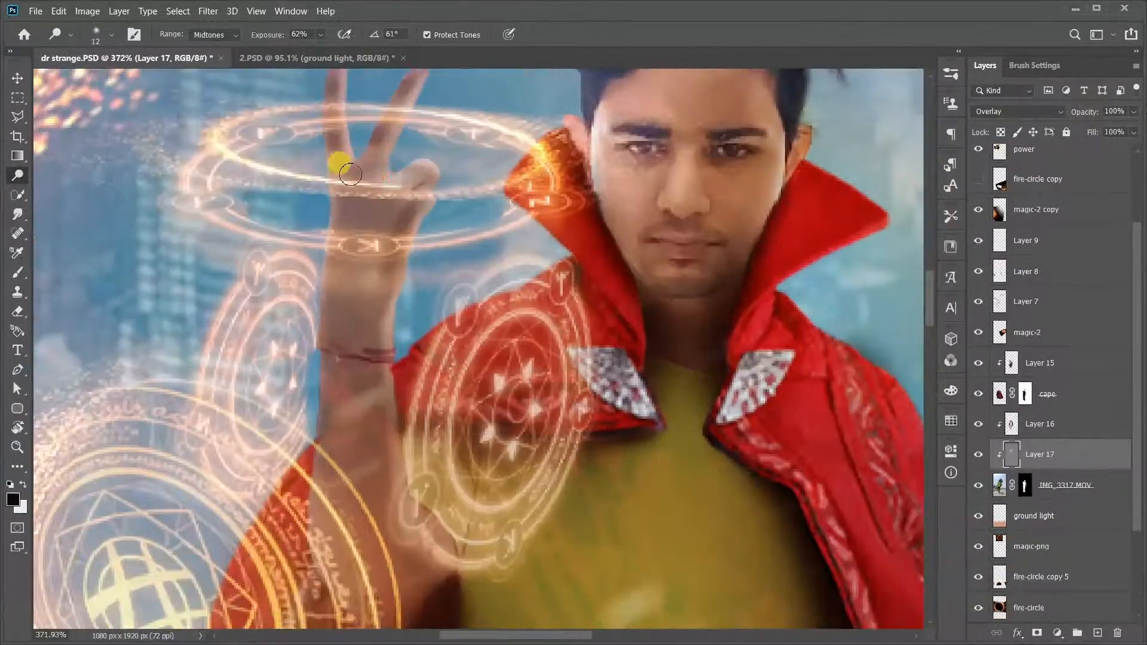
{"action": "key", "text": "space"}
{"action": "left_click_drag", "start_coordinate": [399, 194], "coordinate": [405, 270]}
{"action": "key", "text": "["}
{"action": "scroll", "coordinate": [408, 211], "scroll_direction": "down", "scroll_amount": 6}
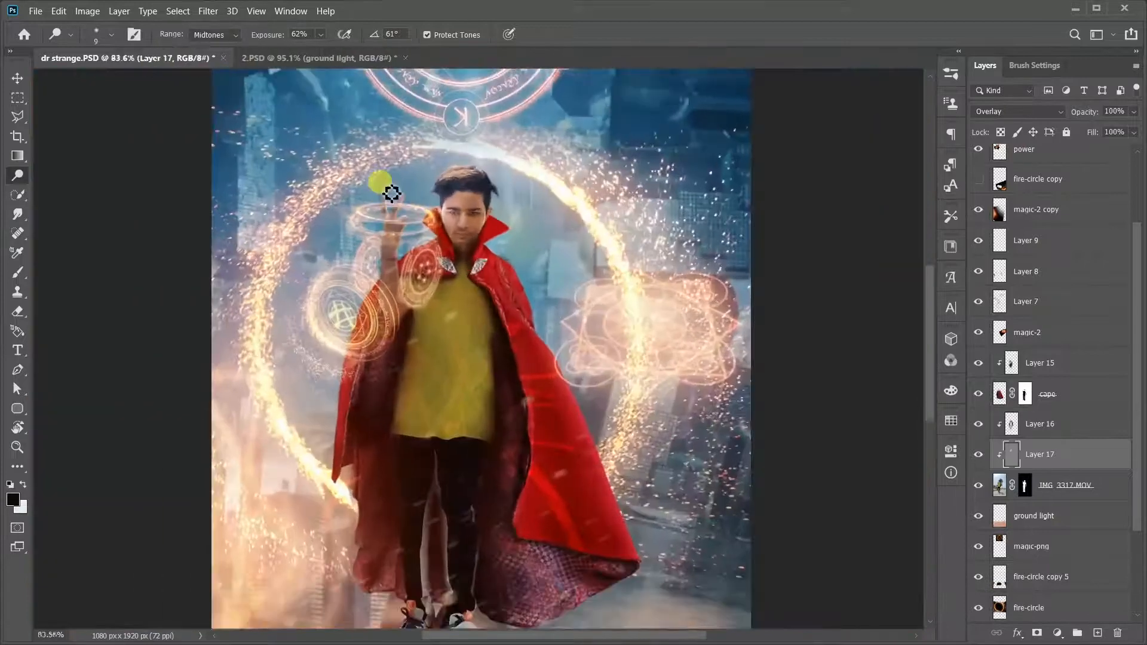
Soften the dodged highlights on the raised fingers using the Smudge tool at 17 px.
{"action": "scroll", "coordinate": [391, 193], "scroll_direction": "up", "scroll_amount": 5}
{"action": "left_click", "coordinate": [17, 214]}
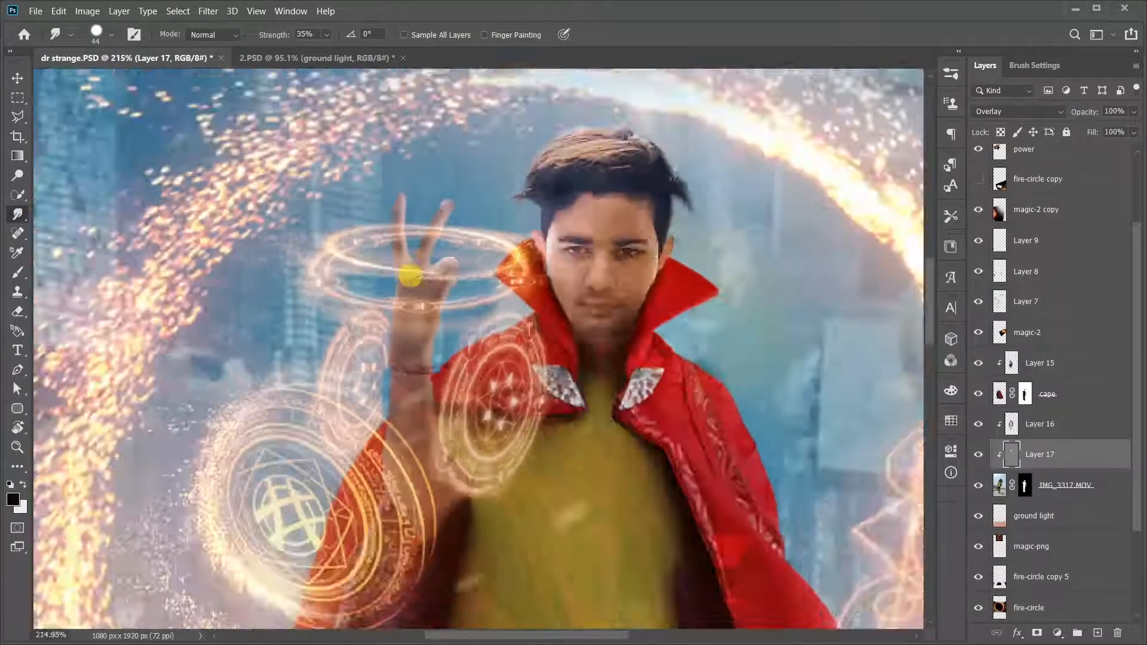
{"action": "scroll", "coordinate": [418, 285], "scroll_direction": "up", "scroll_amount": 2}
{"action": "scroll", "coordinate": [461, 270], "scroll_direction": "down", "scroll_amount": 7}
{"action": "scroll", "coordinate": [445, 263], "scroll_direction": "up", "scroll_amount": 6}
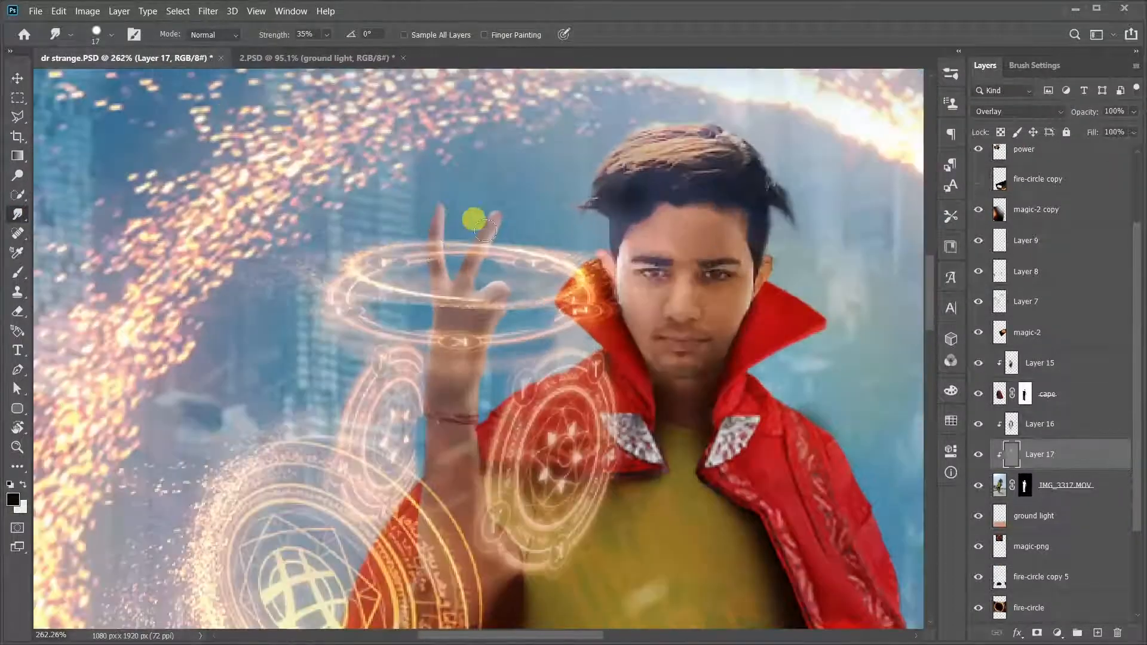
{"action": "scroll", "coordinate": [442, 353], "scroll_direction": "down", "scroll_amount": 5}
Try brightening the whole raised hand with a 61 px Dodge tip and undo the strokes.
{"action": "left_click", "coordinate": [18, 175]}
{"action": "scroll", "coordinate": [377, 323], "scroll_direction": "up", "scroll_amount": 3}
{"action": "right_click", "coordinate": [558, 281]}
{"action": "key", "text": "Return"}
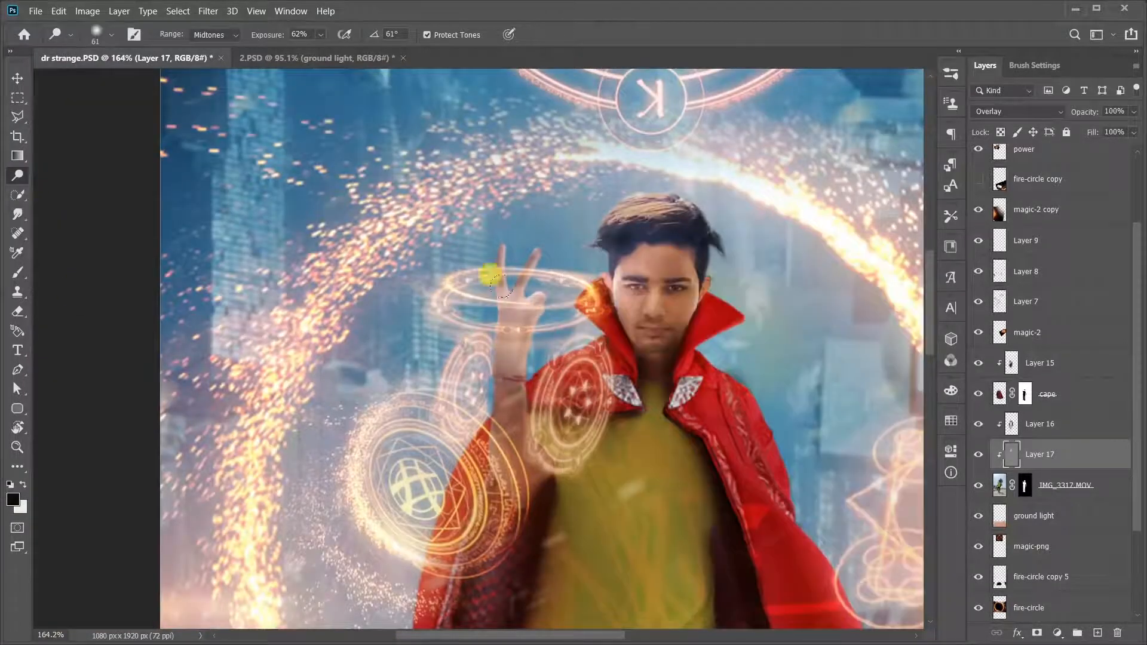
{"action": "scroll", "coordinate": [454, 281], "scroll_direction": "down", "scroll_amount": 5}
{"action": "key", "text": "ctrl+z"}
{"action": "key", "text": "ctrl+z"}
{"action": "key", "text": "ctrl+z"}
{"action": "key", "text": "ctrl+z"}
{"action": "key", "text": "ctrl+z"}
Reduce the Dodge tool to 25 px and brighten the raised hand and wrist.
{"action": "scroll", "coordinate": [484, 298], "scroll_direction": "up", "scroll_amount": 4}
{"action": "right_click", "coordinate": [464, 266]}
{"action": "left_click", "coordinate": [366, 281]}
{"action": "scroll", "coordinate": [452, 275], "scroll_direction": "down", "scroll_amount": 4}
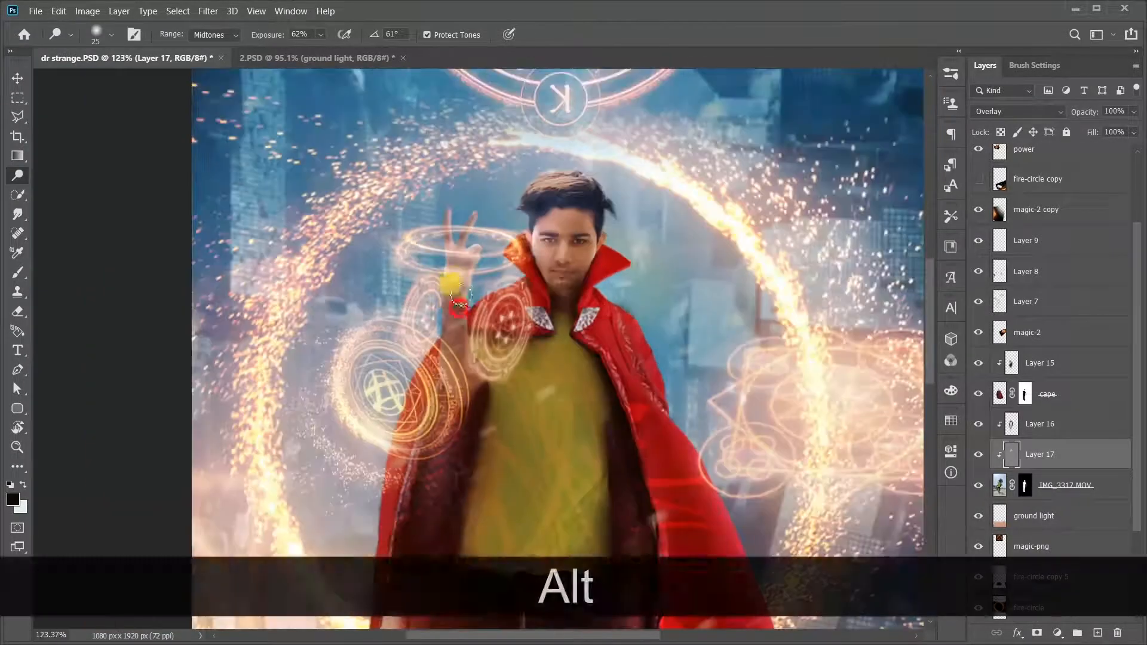
{"action": "scroll", "coordinate": [448, 299], "scroll_direction": "up", "scroll_amount": 4}
{"action": "left_click_drag", "start_coordinate": [418, 249], "coordinate": [456, 251]}
{"action": "scroll", "coordinate": [466, 269], "scroll_direction": "down", "scroll_amount": 4}
{"action": "scroll", "coordinate": [538, 269], "scroll_direction": "up", "scroll_amount": 5}
Examine the man's face, raised hand and cape against the whole composite at several zoom levels.
{"action": "right_click", "coordinate": [519, 218]}
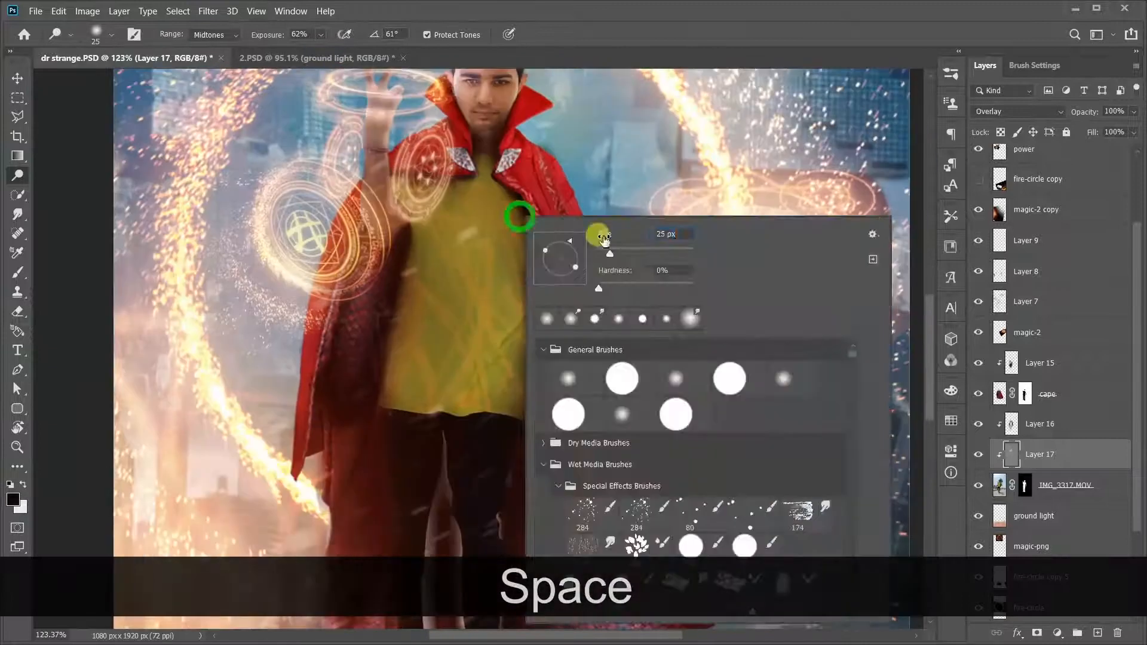
{"action": "left_click", "coordinate": [608, 252]}
{"action": "key", "text": "r"}
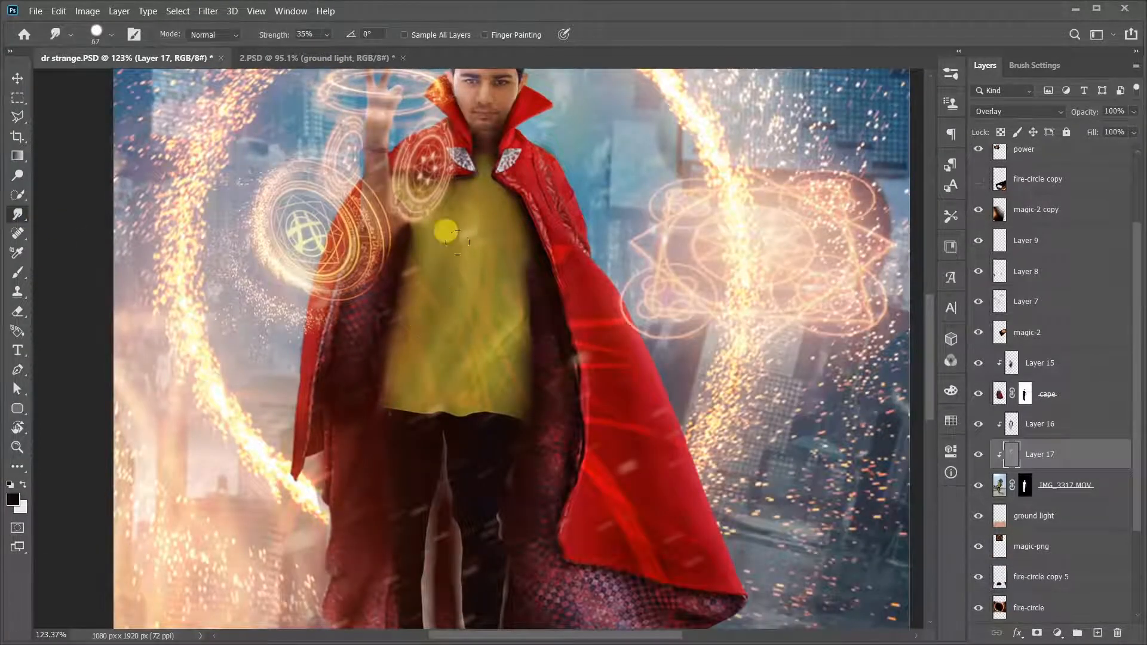
{"action": "scroll", "coordinate": [457, 239], "scroll_direction": "down", "scroll_amount": 5}
{"action": "scroll", "coordinate": [445, 205], "scroll_direction": "up", "scroll_amount": 2}
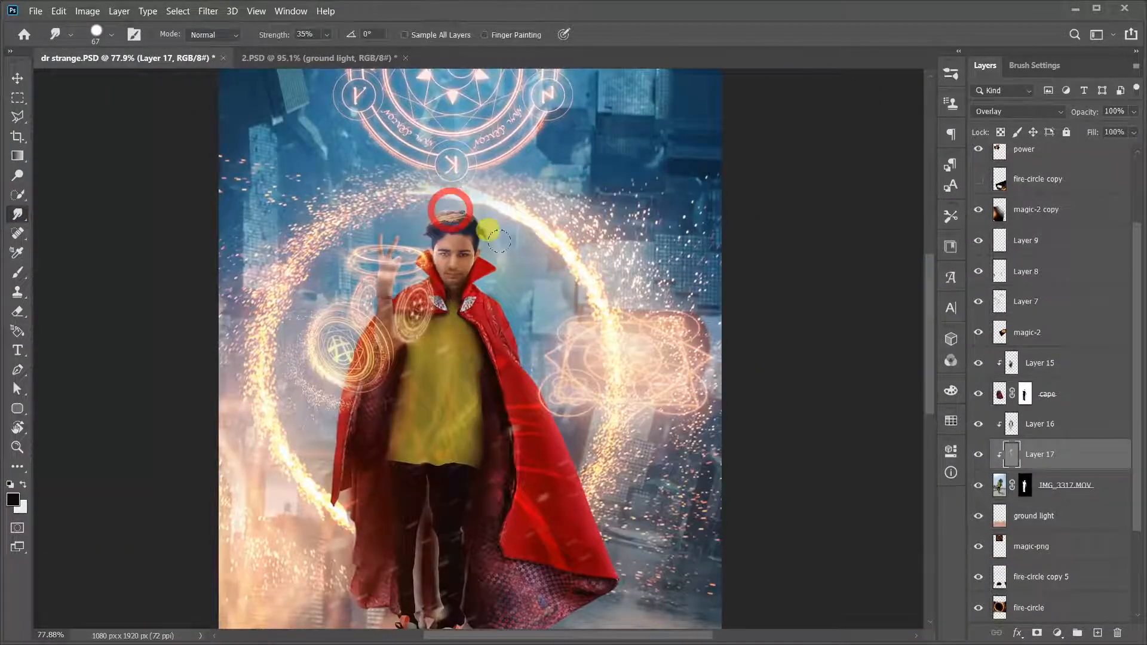
{"action": "scroll", "coordinate": [496, 239], "scroll_direction": "down", "scroll_amount": 2}
{"action": "scroll", "coordinate": [478, 245], "scroll_direction": "up", "scroll_amount": 1}
{"action": "scroll", "coordinate": [466, 250], "scroll_direction": "down", "scroll_amount": 1}
{"action": "scroll", "coordinate": [448, 263], "scroll_direction": "up", "scroll_amount": 5}
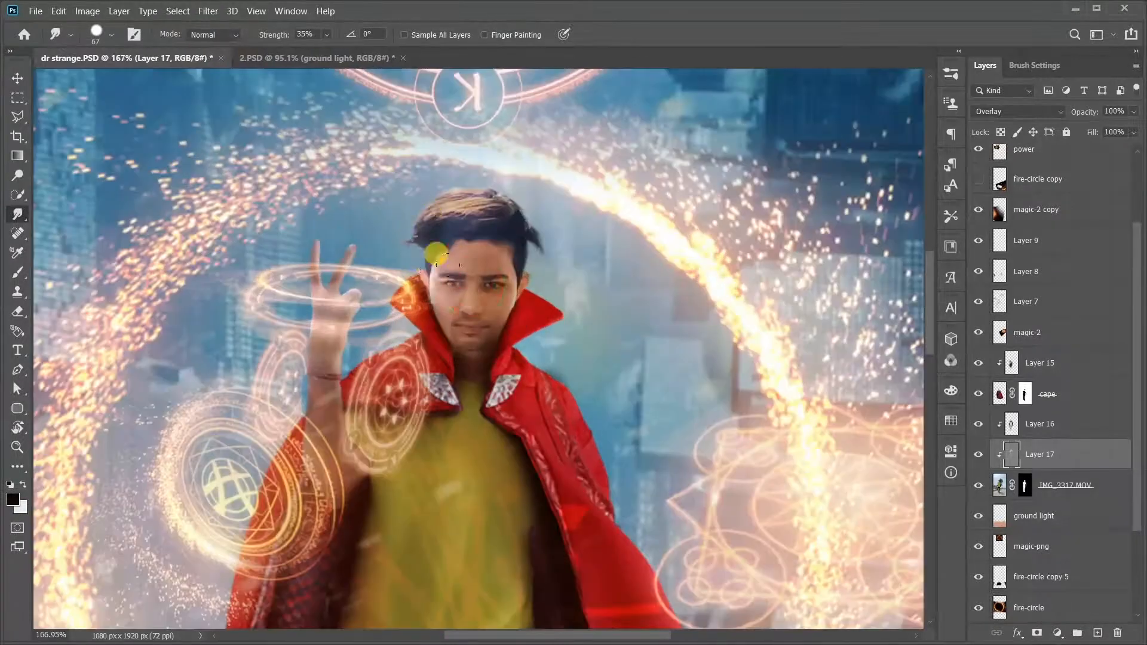
{"action": "scroll", "coordinate": [445, 257], "scroll_direction": "down", "scroll_amount": 3}
{"action": "scroll", "coordinate": [467, 232], "scroll_direction": "up", "scroll_amount": 12}
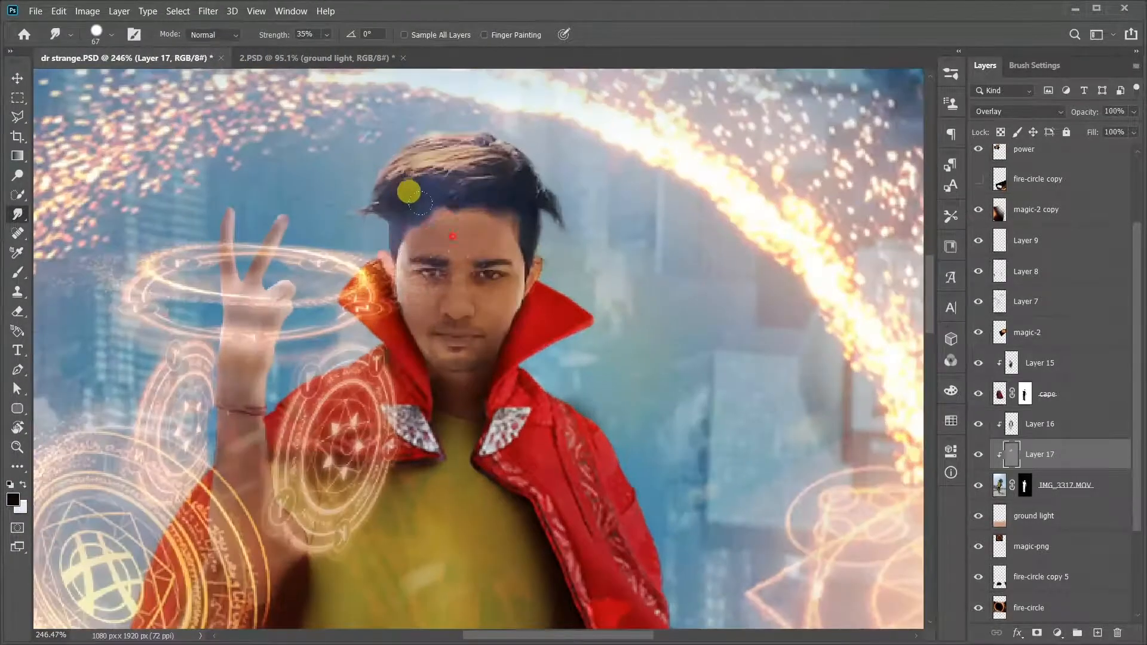
{"action": "scroll", "coordinate": [424, 211], "scroll_direction": "down", "scroll_amount": 3}
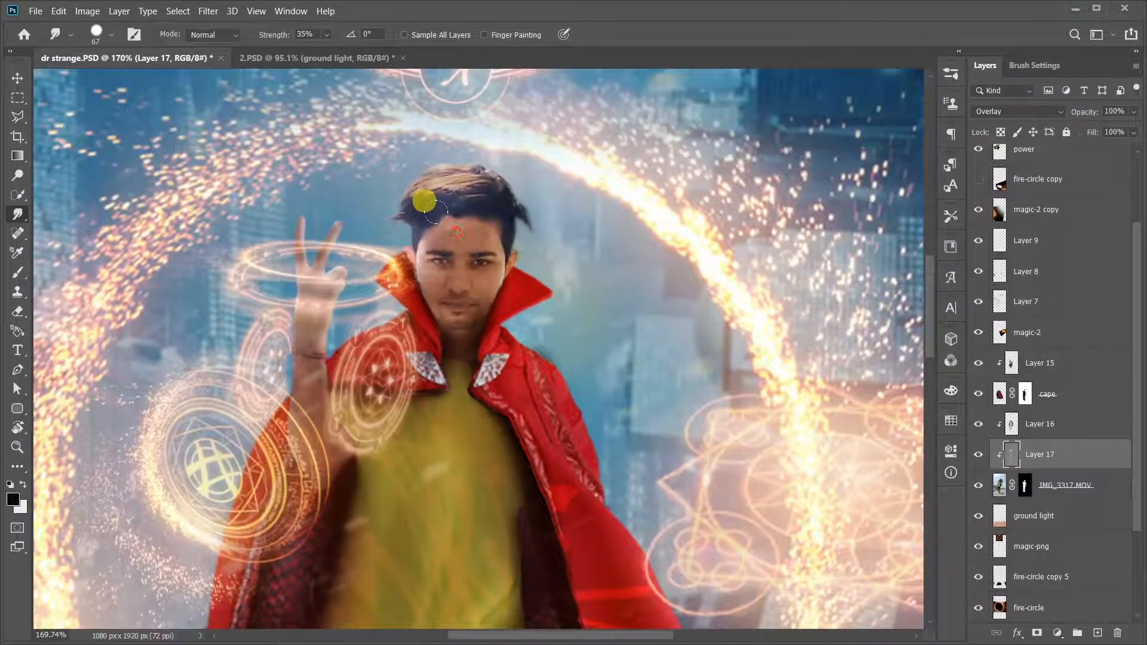
{"action": "scroll", "coordinate": [441, 217], "scroll_direction": "down", "scroll_amount": 1}
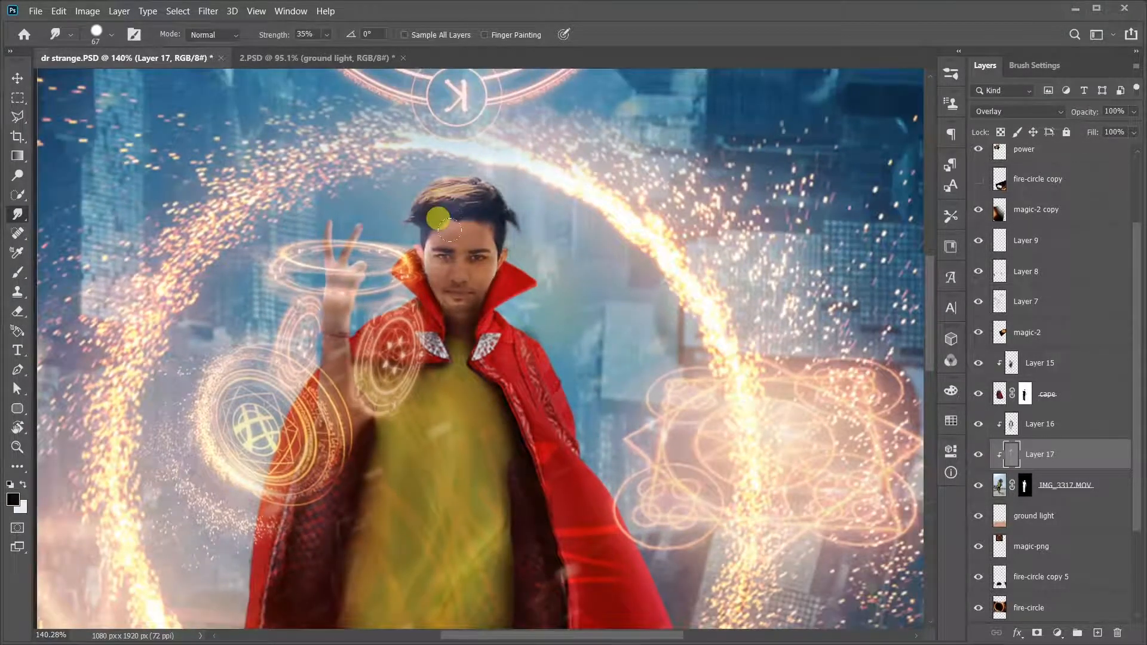
{"action": "scroll", "coordinate": [448, 221], "scroll_direction": "down", "scroll_amount": 1}
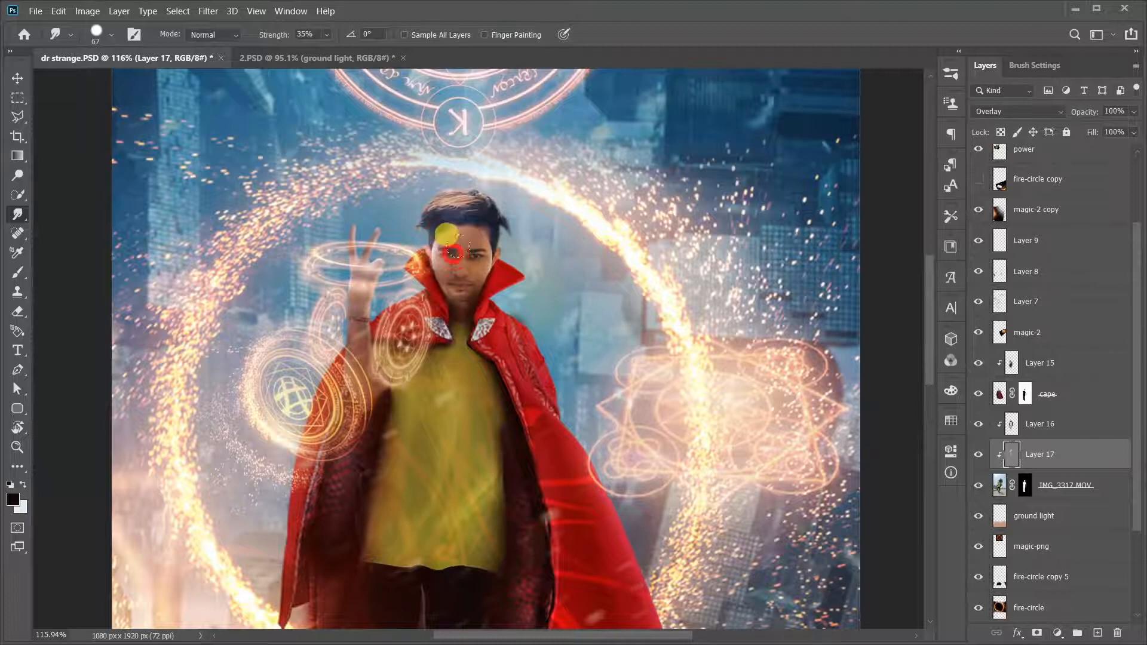
{"action": "scroll", "coordinate": [453, 252], "scroll_direction": "down", "scroll_amount": 4}
{"action": "scroll", "coordinate": [507, 277], "scroll_direction": "down", "scroll_amount": 1}
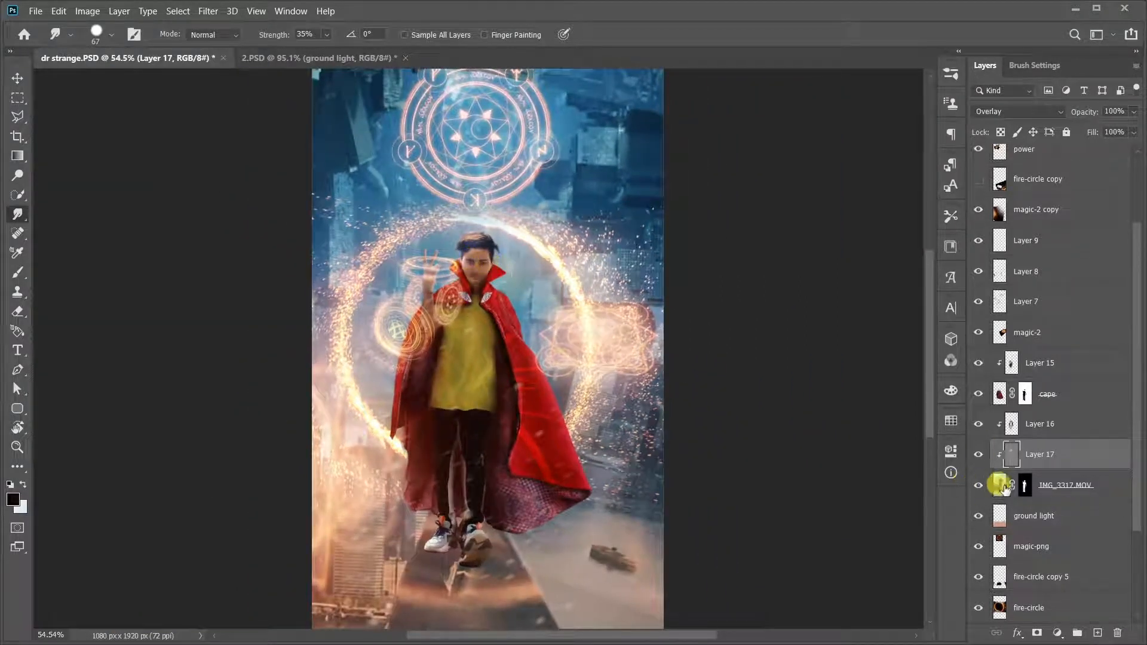
Apply the Camera Raw filter to the IMG_3317.MOV layer image with Shadows +18, Clarity +26 and slightly raised Texture.
{"action": "left_click", "coordinate": [1004, 487]}
{"action": "left_click", "coordinate": [210, 11]}
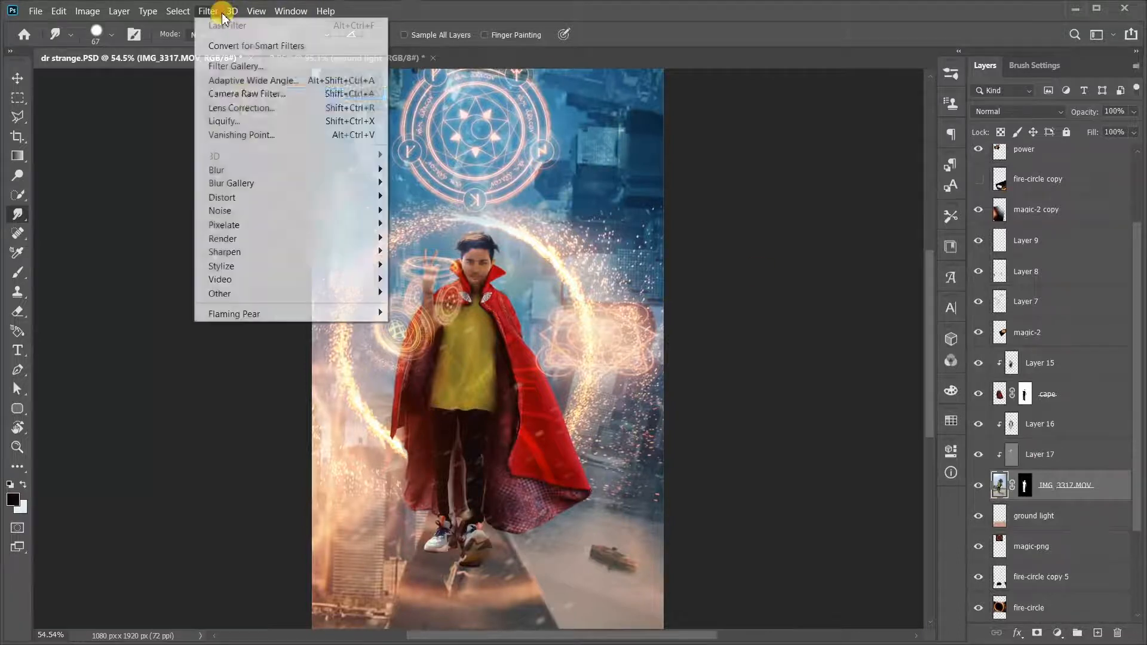
{"action": "left_click", "coordinate": [244, 96]}
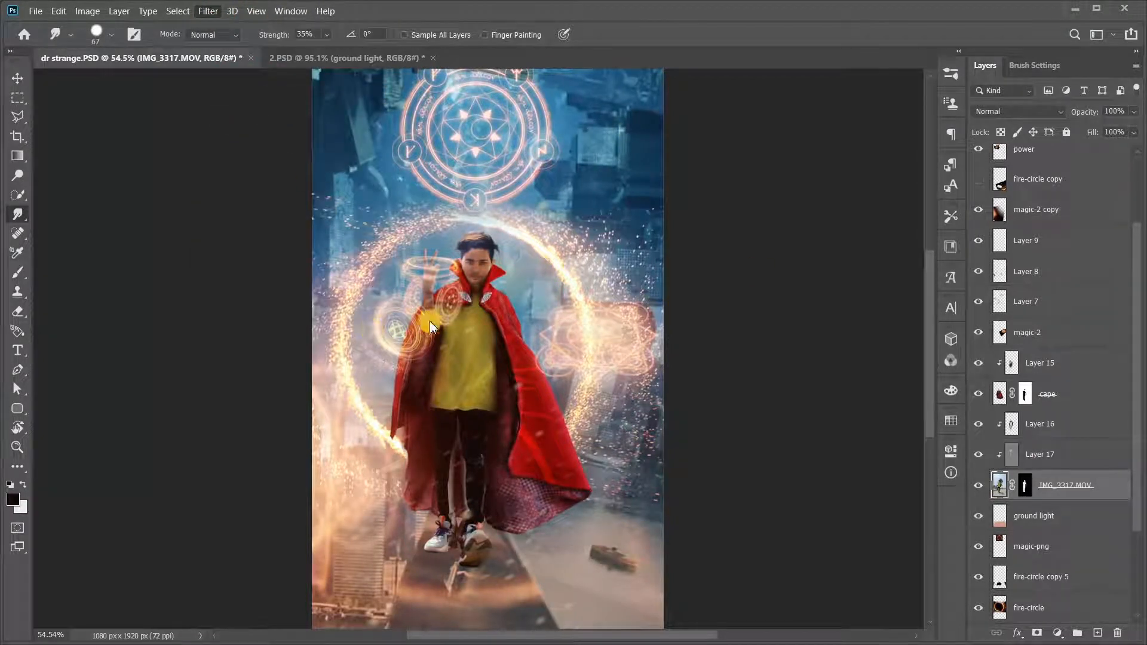
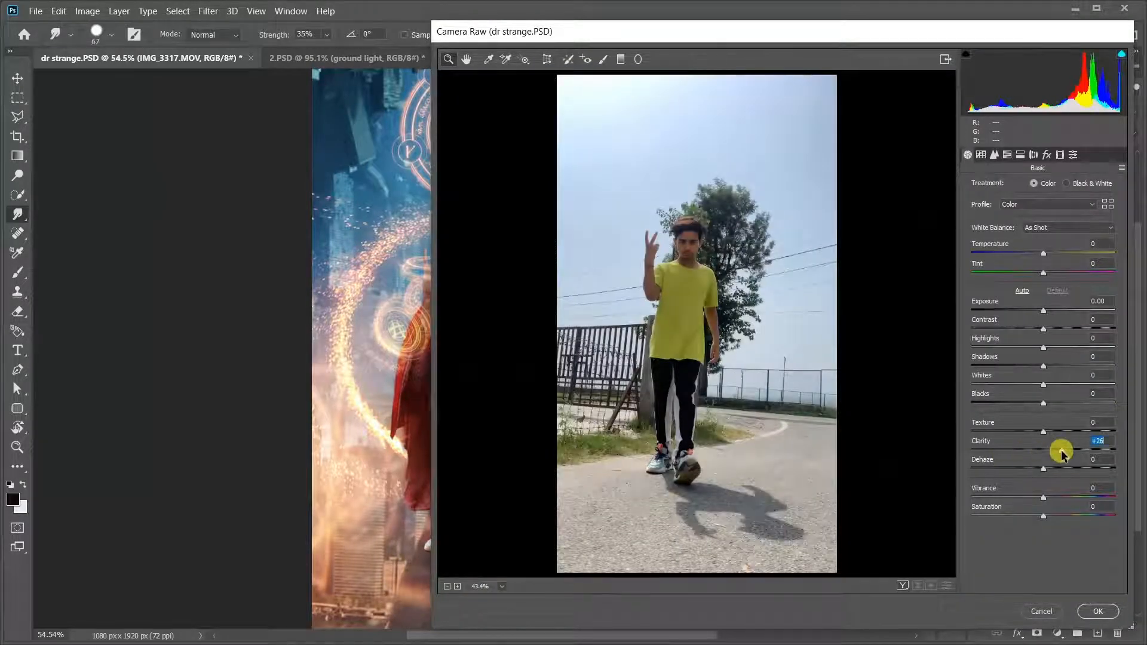
{"action": "left_click_drag", "start_coordinate": [1056, 367], "coordinate": [1063, 369]}
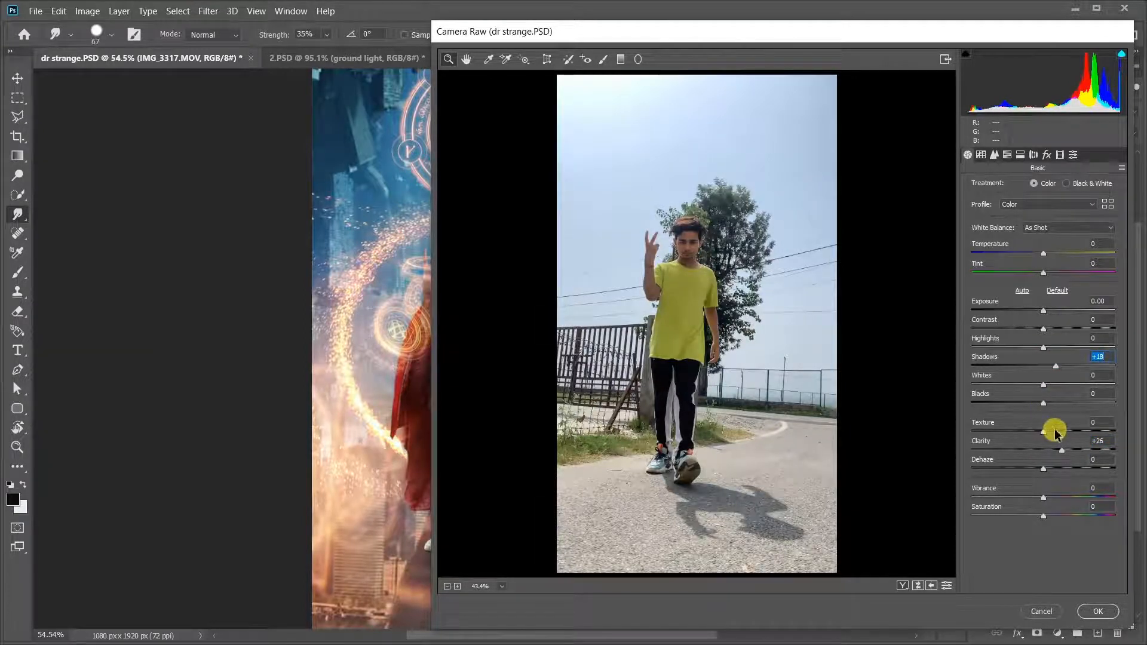
{"action": "left_click", "coordinate": [1098, 611]}
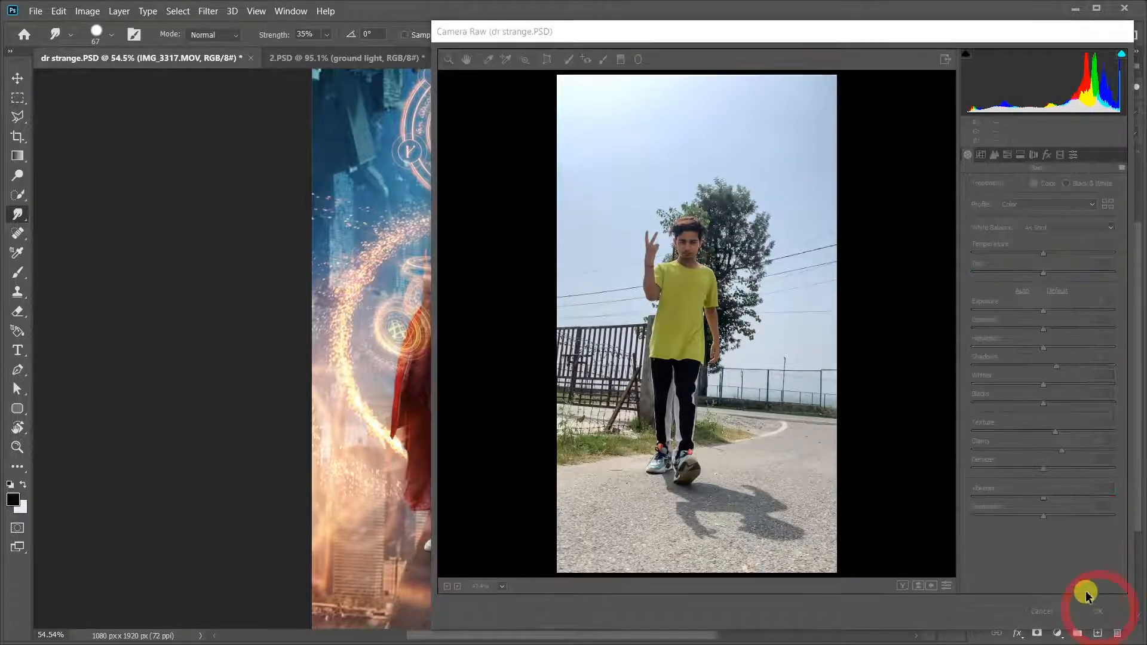
Add a Color Balance adjustment layer clipped to the IMG_3317.MOV layer.
{"action": "scroll", "coordinate": [439, 236], "scroll_direction": "up", "scroll_amount": 10}
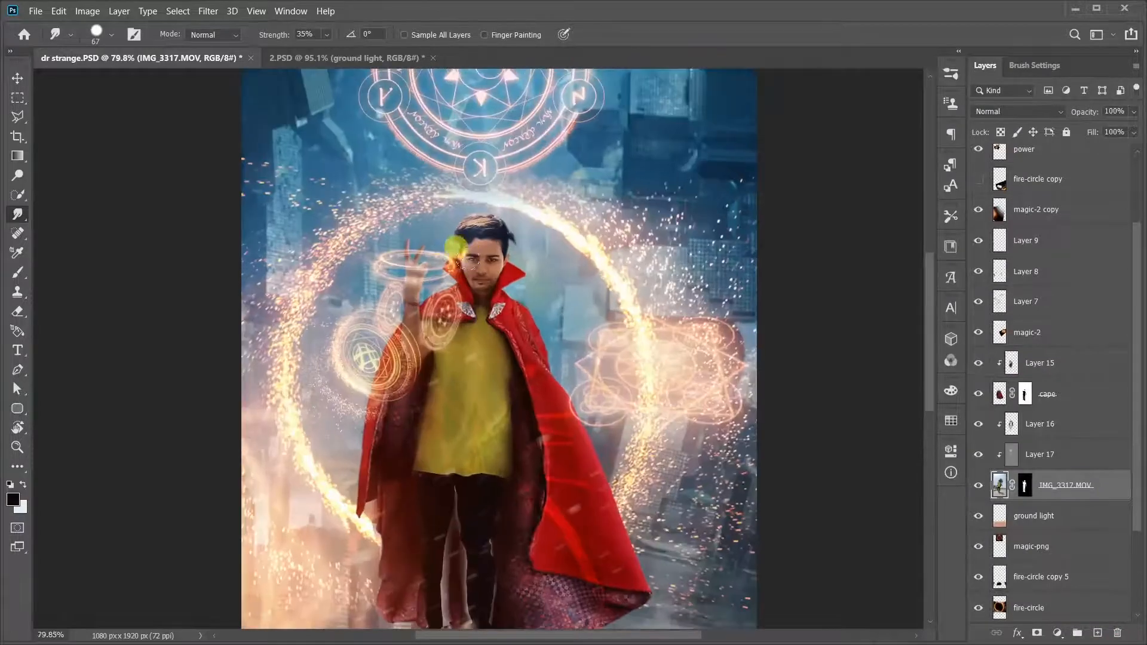
{"action": "scroll", "coordinate": [441, 214], "scroll_direction": "up", "scroll_amount": 1}
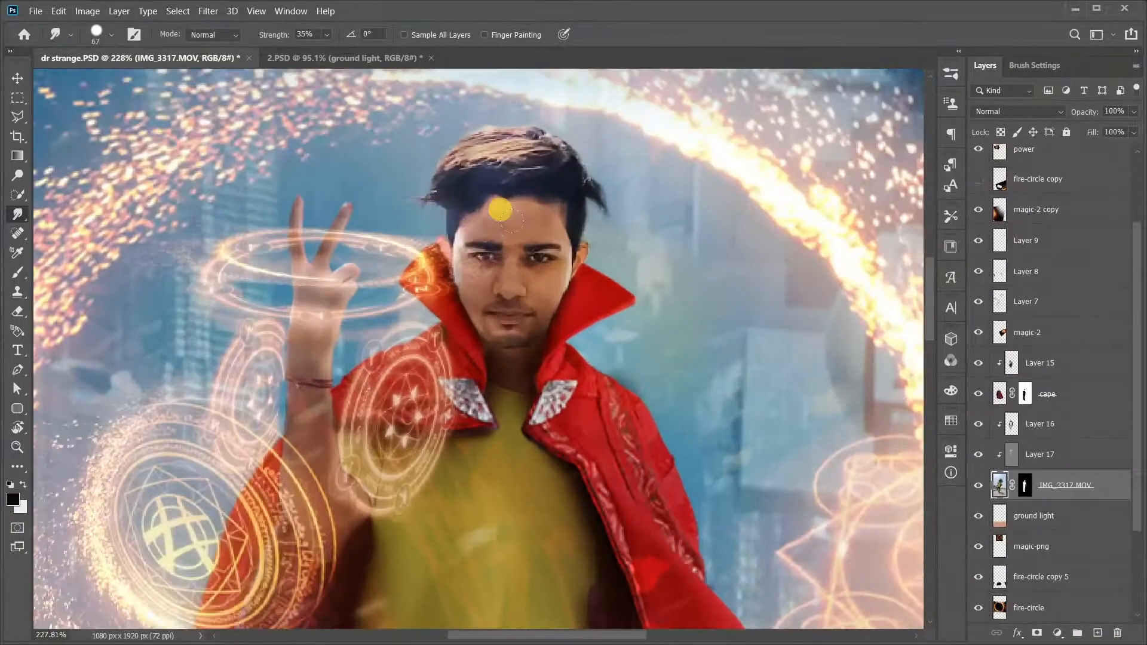
{"action": "scroll", "coordinate": [500, 210], "scroll_direction": "down", "scroll_amount": 1}
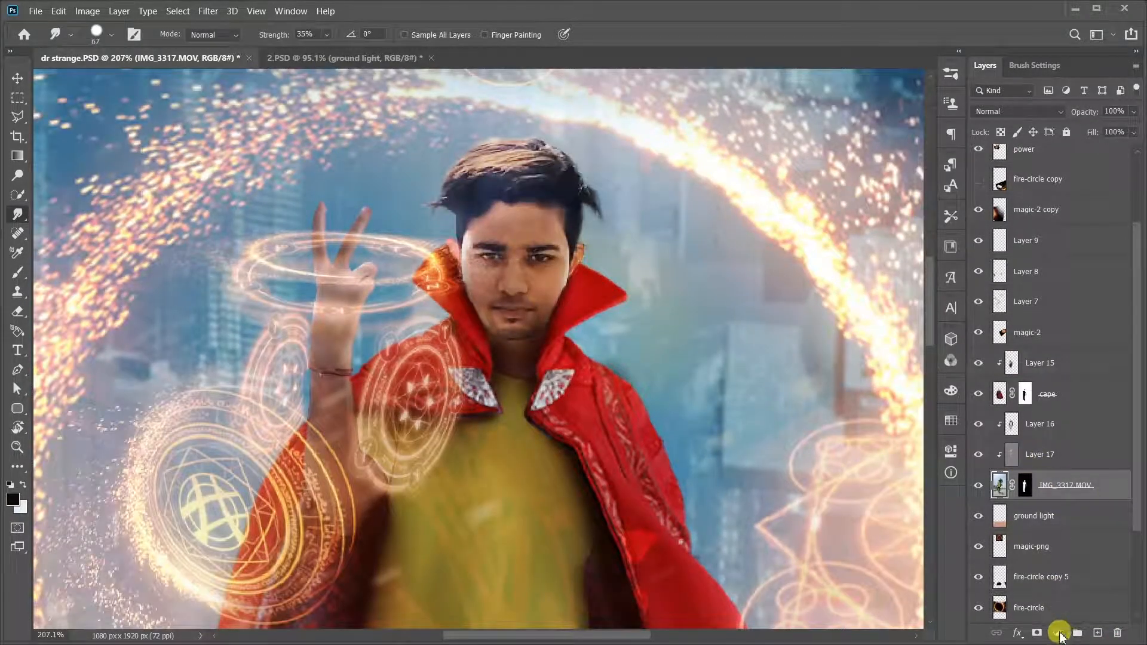
{"action": "left_click", "coordinate": [1059, 633]}
{"action": "left_click", "coordinate": [1066, 502]}
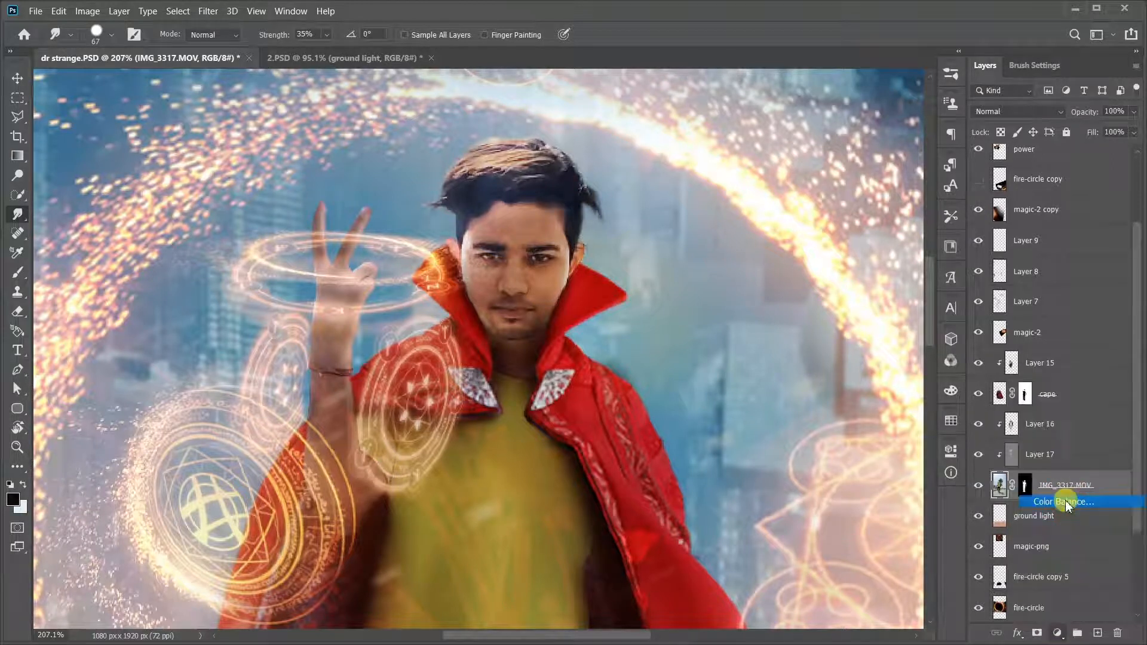
Shift the Color Balance midtones towards red and set their Yellow-Blue value to -23.
{"action": "key", "text": "ctrl+0"}
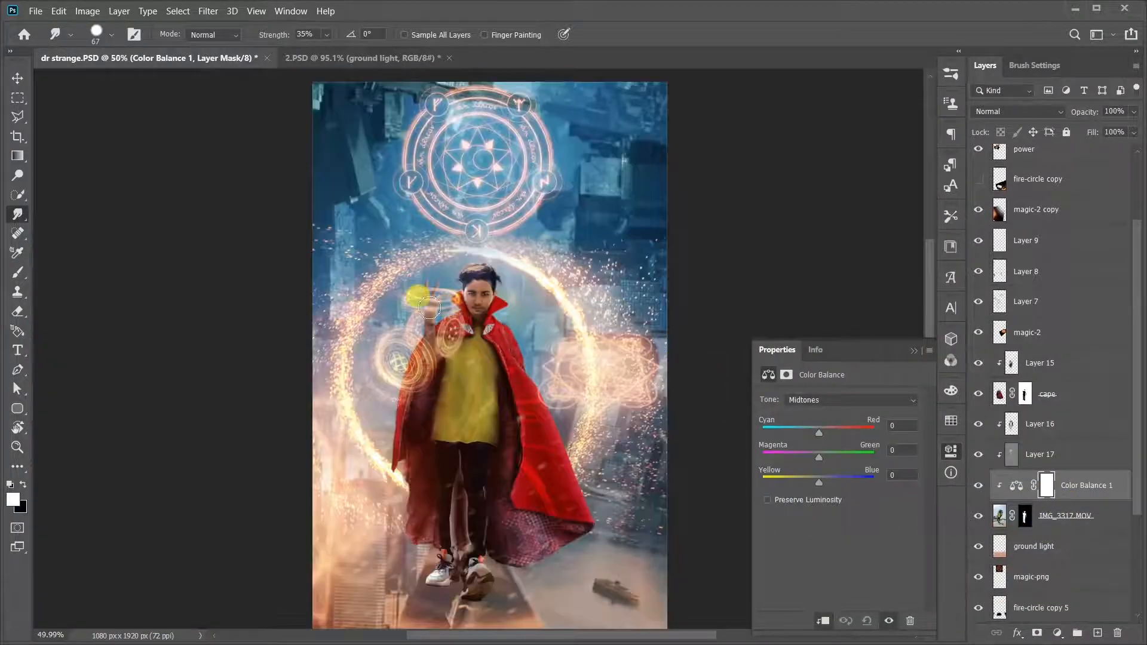
{"action": "scroll", "coordinate": [429, 308], "scroll_direction": "down", "scroll_amount": 1}
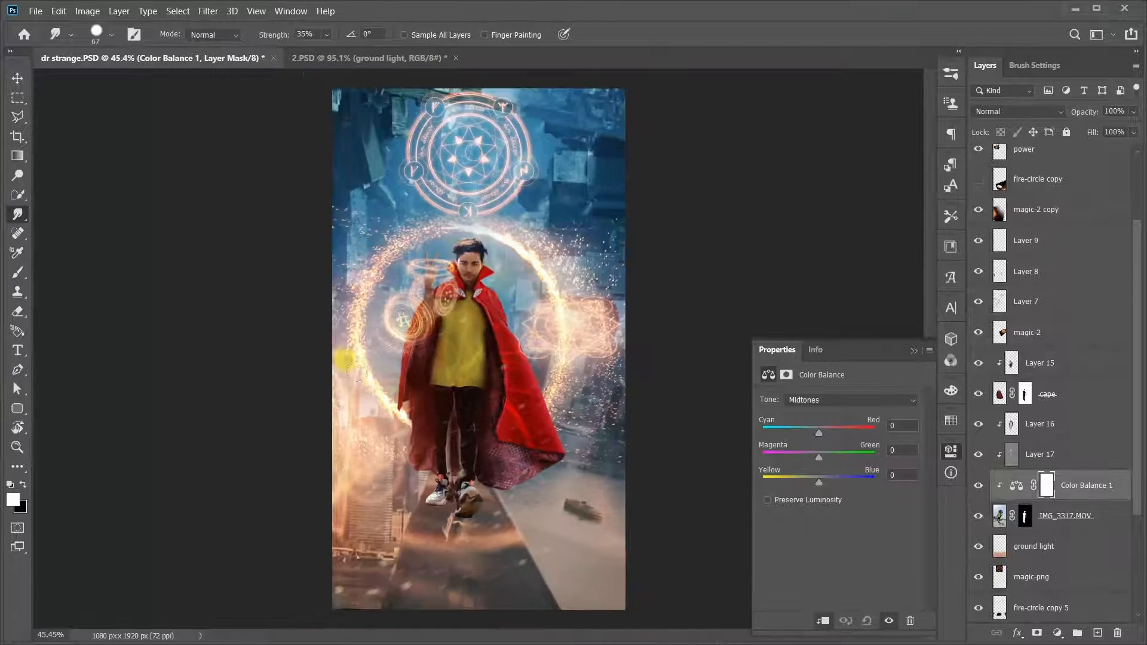
{"action": "scroll", "coordinate": [343, 360], "scroll_direction": "up", "scroll_amount": 5}
{"action": "scroll", "coordinate": [383, 349], "scroll_direction": "up", "scroll_amount": 3}
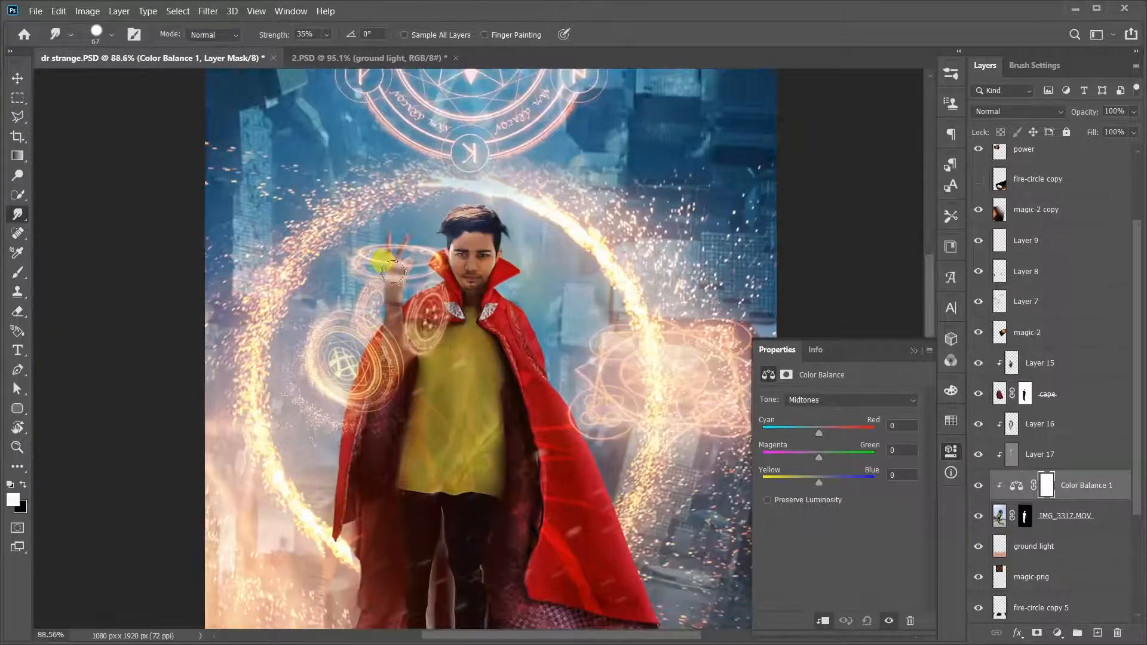
{"action": "left_click_drag", "start_coordinate": [818, 432], "coordinate": [841, 434]}
Set the Color Balance highlights to Cyan-Red +12 and Magenta-Green -16, and adjust their Yellow-Blue value.
{"action": "left_click", "coordinate": [803, 400]}
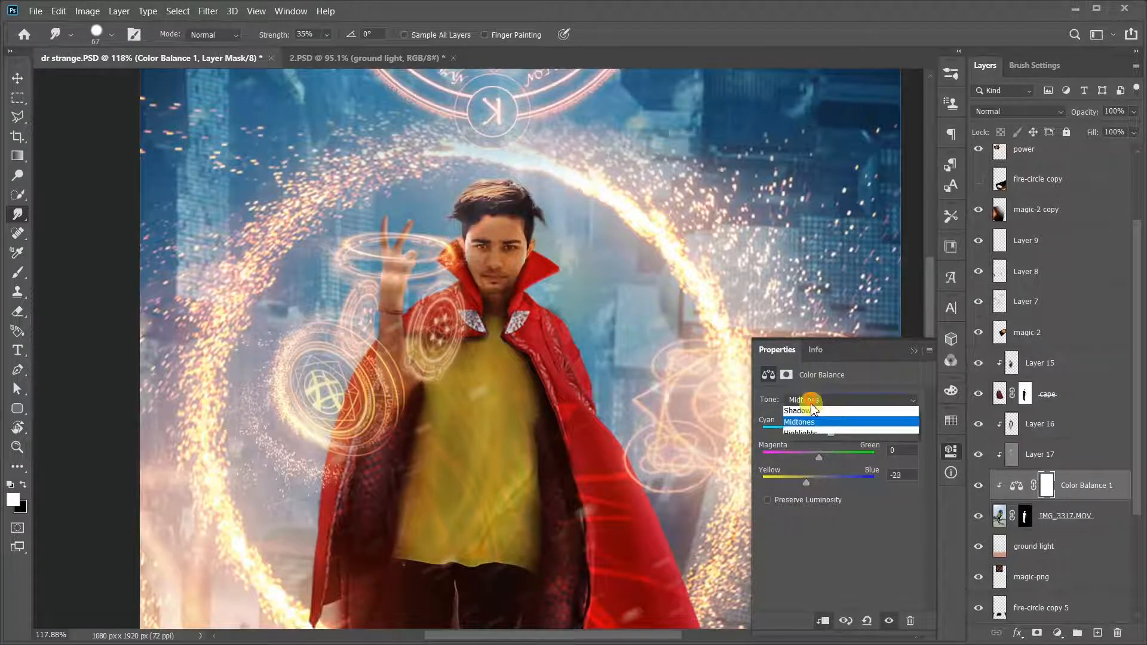
{"action": "left_click", "coordinate": [835, 436]}
{"action": "left_click_drag", "start_coordinate": [812, 456], "coordinate": [814, 482]}
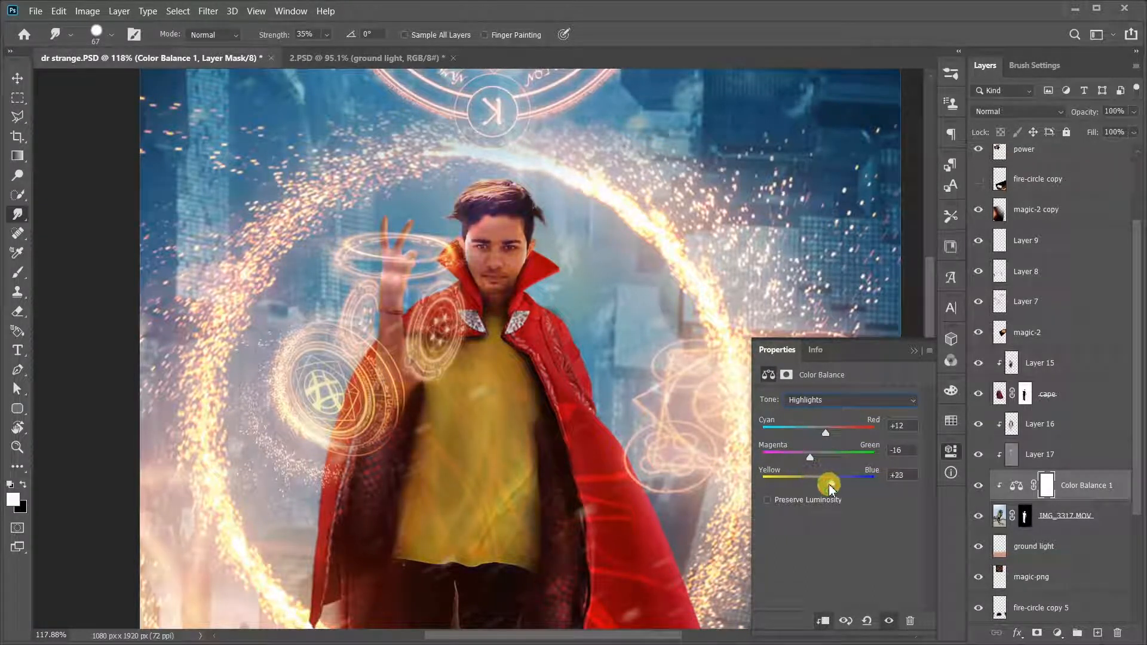
Set the Color Balance shadows to Cyan-Red -11, Magenta-Green -1 and Yellow-Blue +4.
{"action": "left_click", "coordinate": [803, 400]}
{"action": "left_click", "coordinate": [833, 432]}
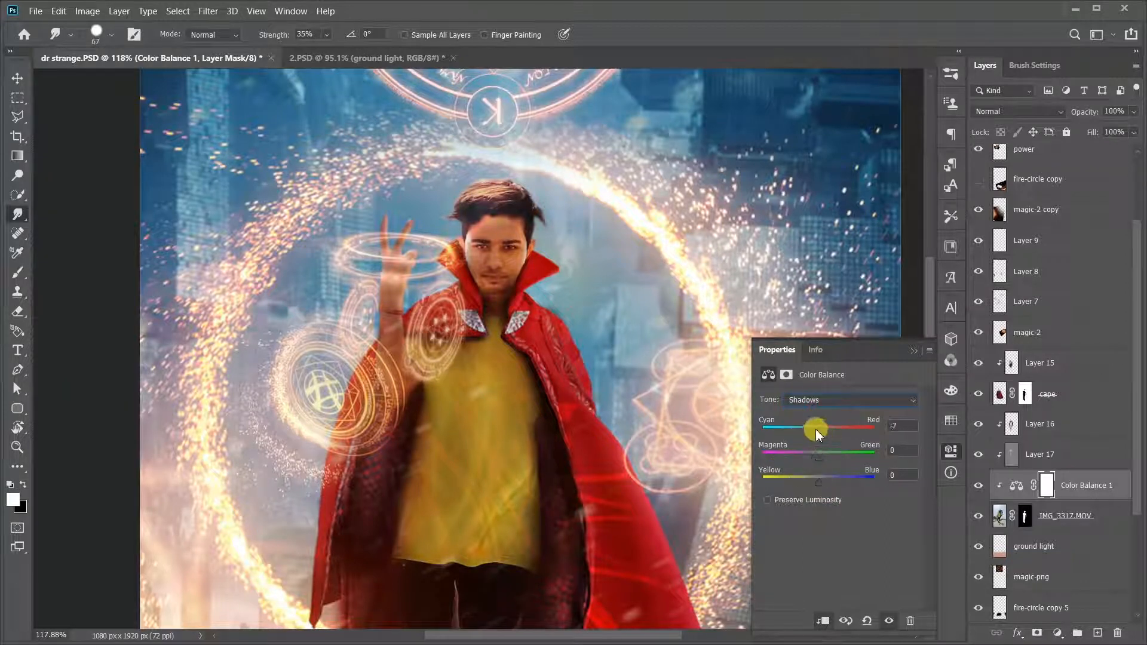
{"action": "left_click_drag", "start_coordinate": [814, 437], "coordinate": [815, 439]}
{"action": "left_click_drag", "start_coordinate": [818, 456], "coordinate": [822, 458]}
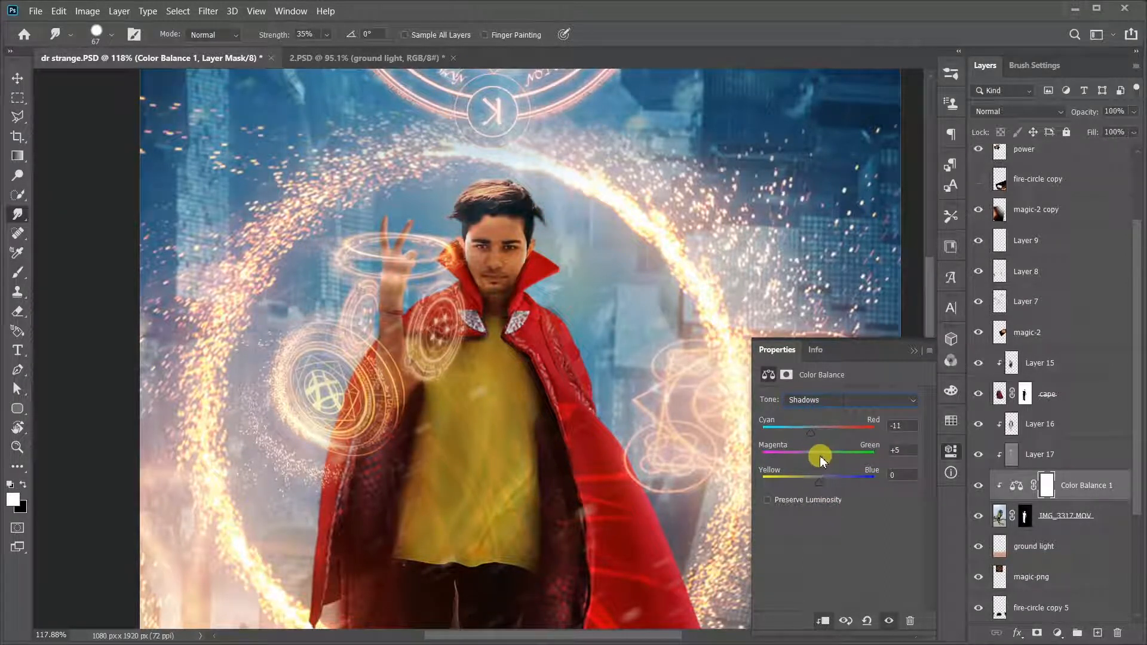
Compare the man with and without Layer 17, then smudge the hair highlights outward along the upper edge of his head on that layer.
{"action": "left_click", "coordinate": [22, 446]}
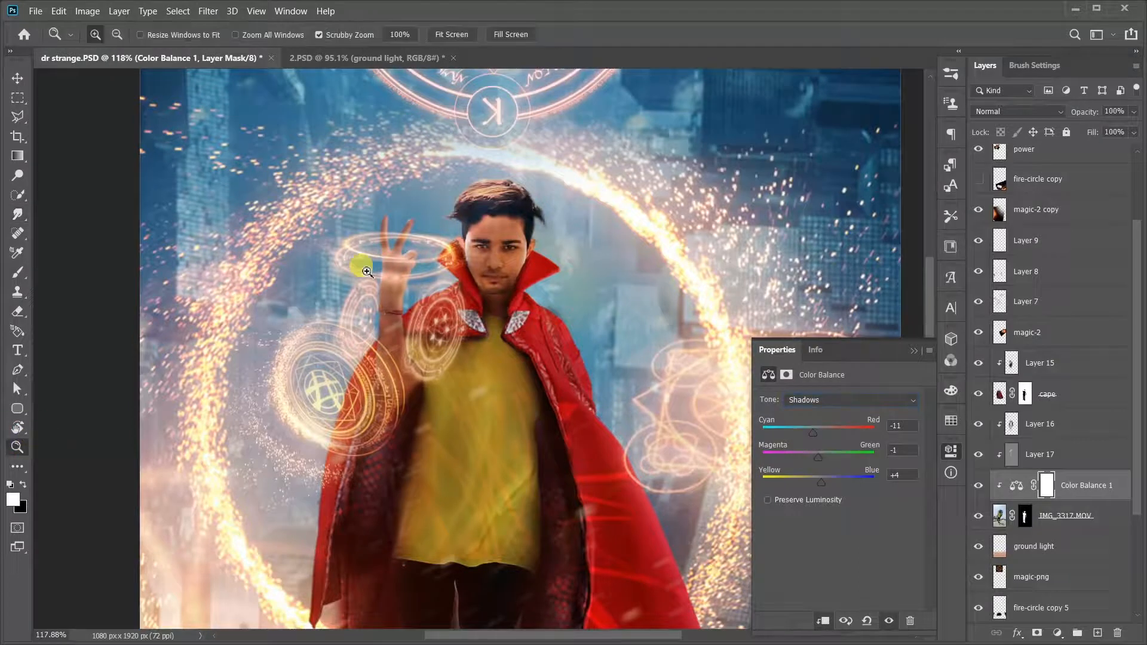
{"action": "left_click_drag", "start_coordinate": [463, 230], "coordinate": [489, 240]}
{"action": "left_click", "coordinate": [983, 457]}
{"action": "left_click", "coordinate": [981, 457]}
{"action": "left_click", "coordinate": [1016, 456]}
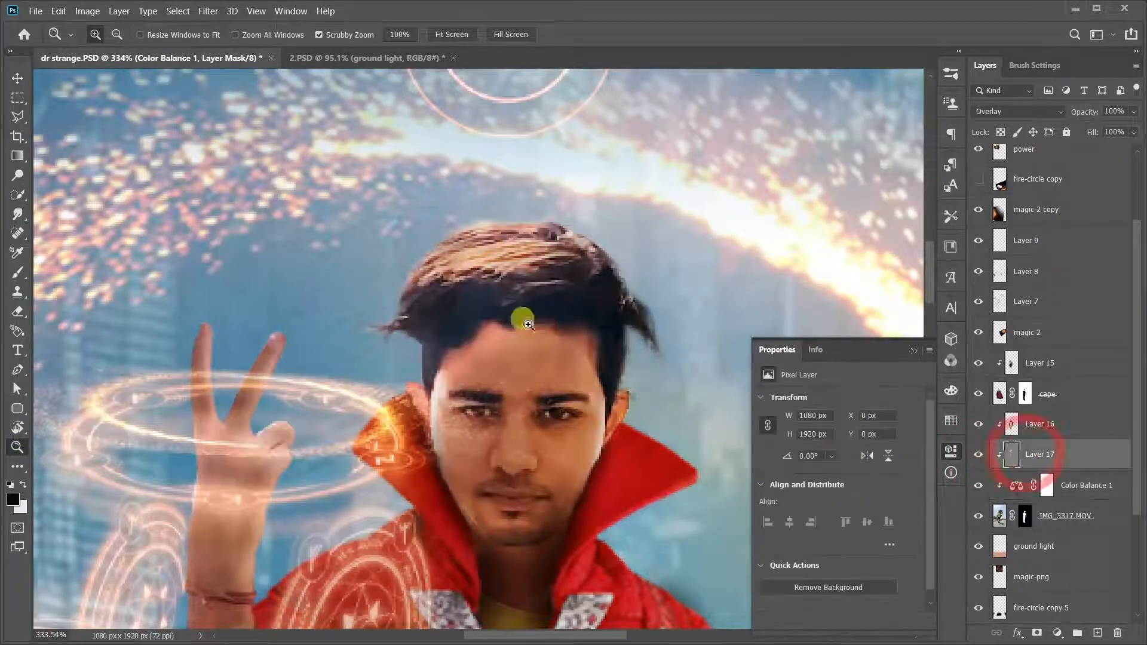
{"action": "left_click", "coordinate": [24, 217]}
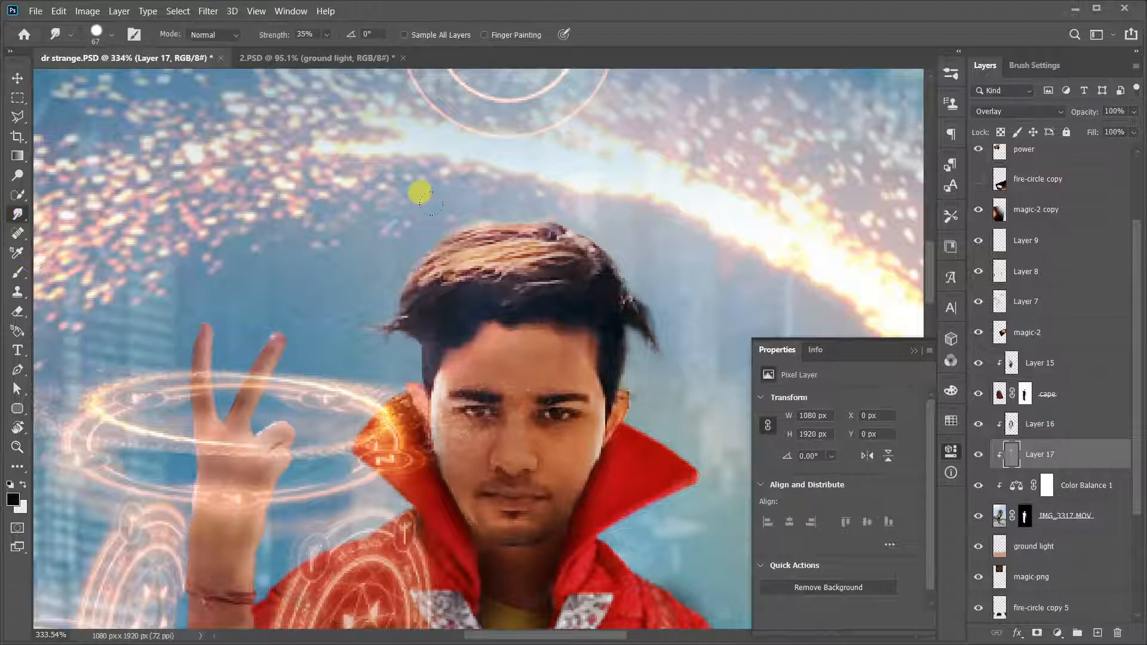
{"action": "left_click_drag", "start_coordinate": [499, 230], "coordinate": [437, 223]}
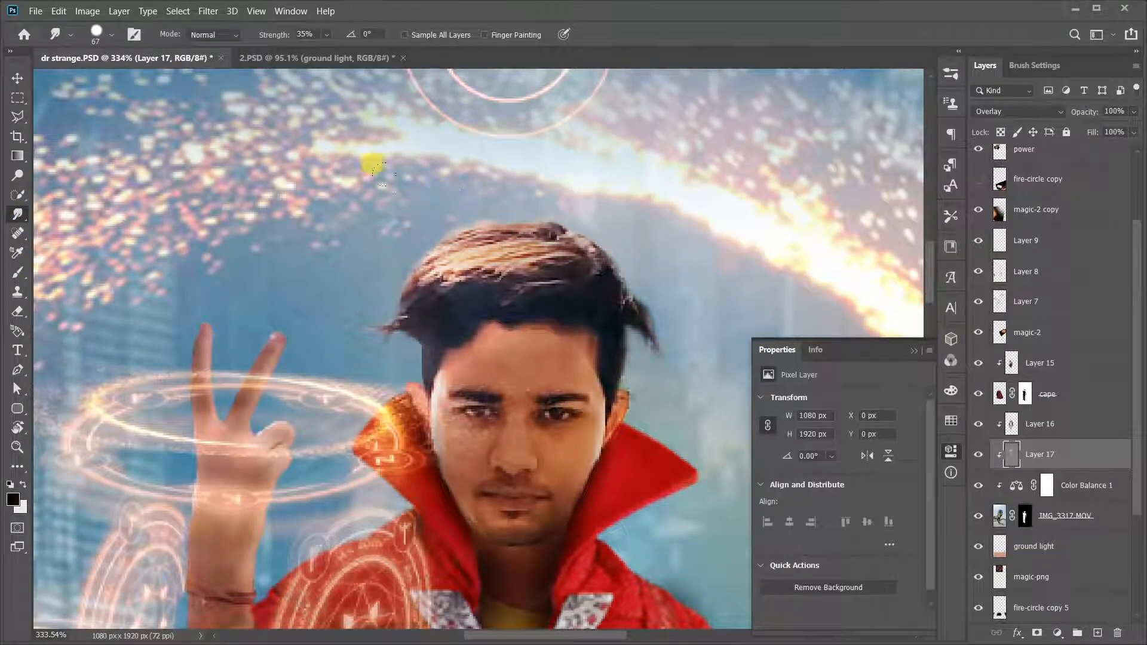
{"action": "left_click_drag", "start_coordinate": [431, 277], "coordinate": [446, 214]}
{"action": "left_click_drag", "start_coordinate": [461, 253], "coordinate": [391, 205]}
{"action": "left_click_drag", "start_coordinate": [414, 266], "coordinate": [312, 174]}
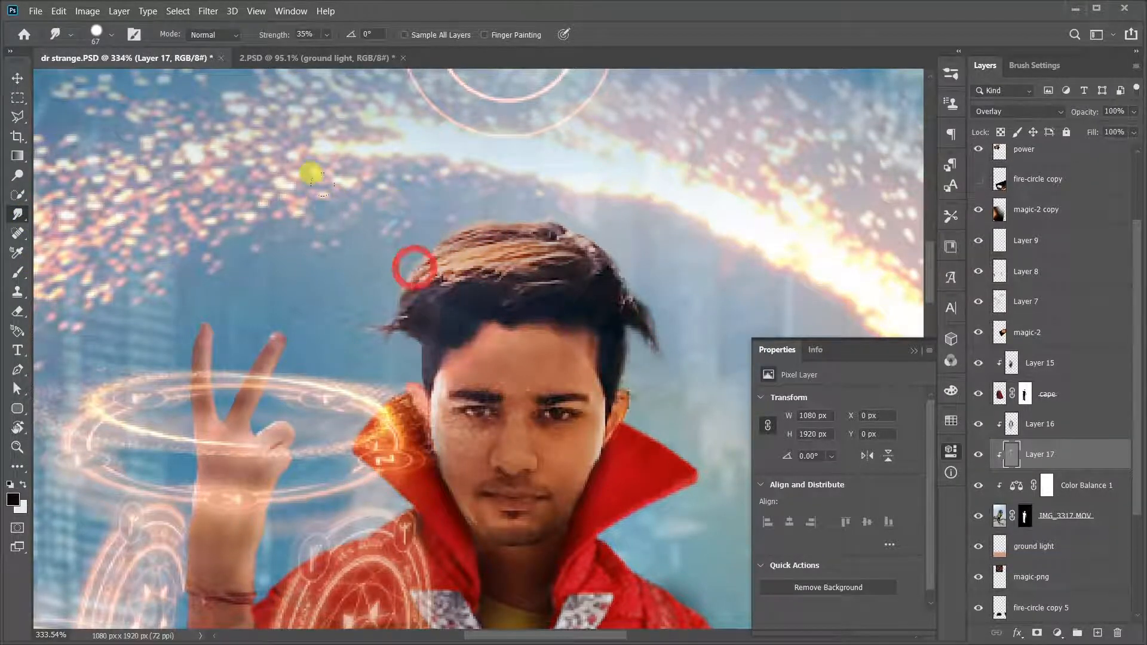
{"action": "left_click_drag", "start_coordinate": [468, 214], "coordinate": [378, 131]}
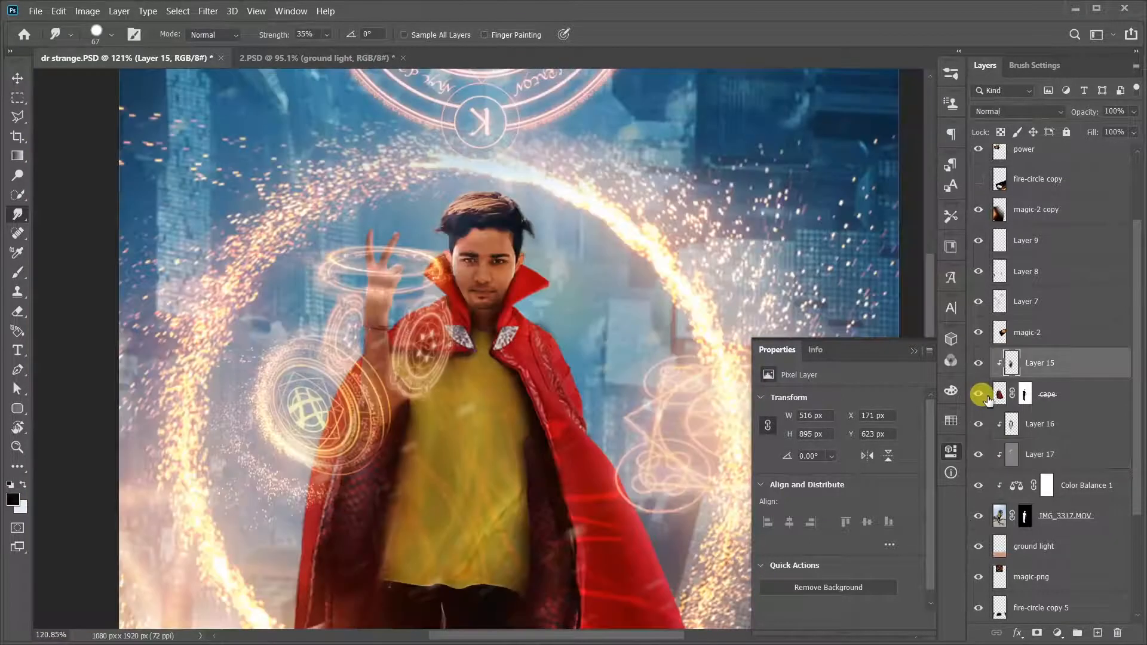
Create a new layer above Layer 15 and set its blend mode to Soft Light.
{"action": "left_click", "coordinate": [978, 394]}
{"action": "left_click", "coordinate": [977, 394]}
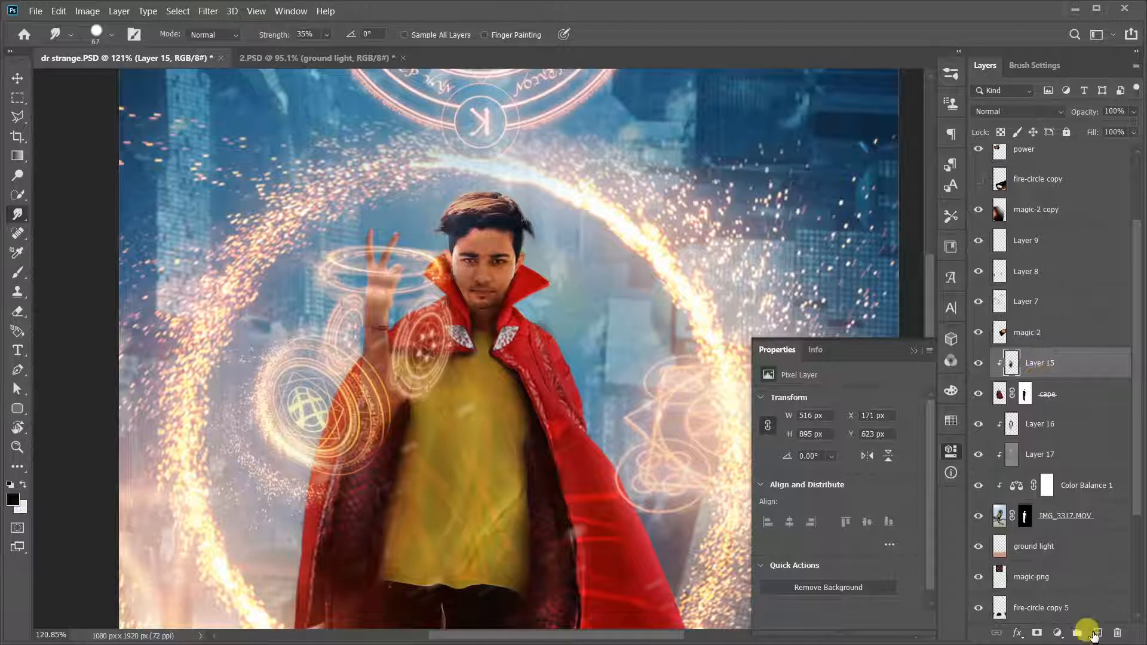
{"action": "left_click", "coordinate": [1098, 632]}
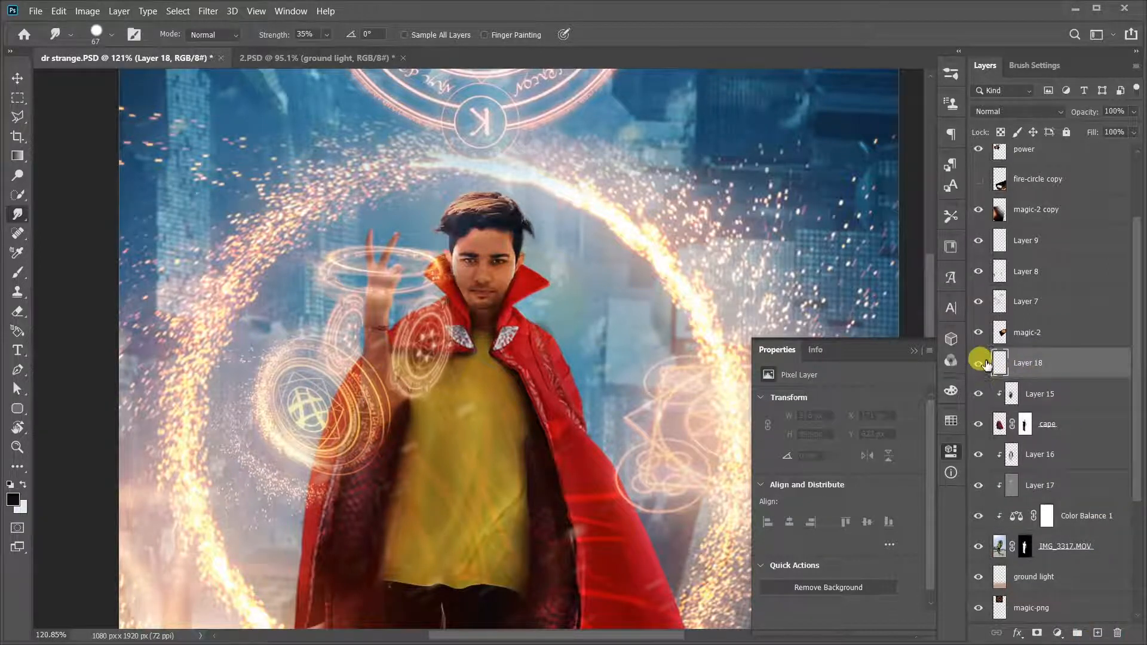
{"action": "scroll", "coordinate": [549, 230], "scroll_direction": "down", "scroll_amount": 3}
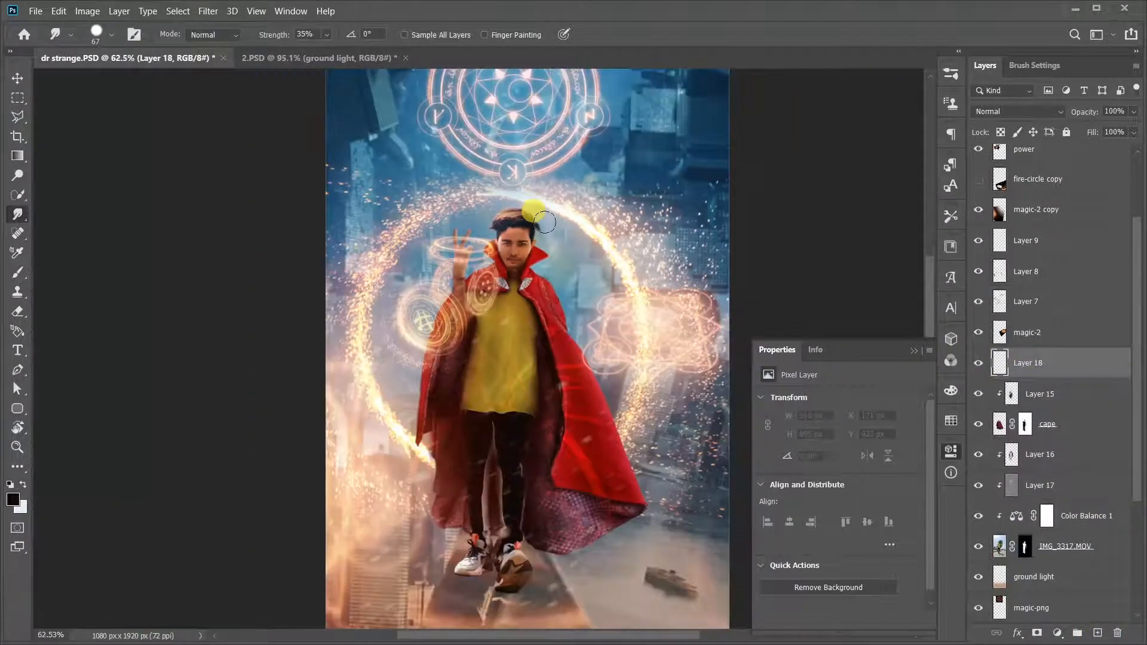
{"action": "left_click", "coordinate": [996, 113]}
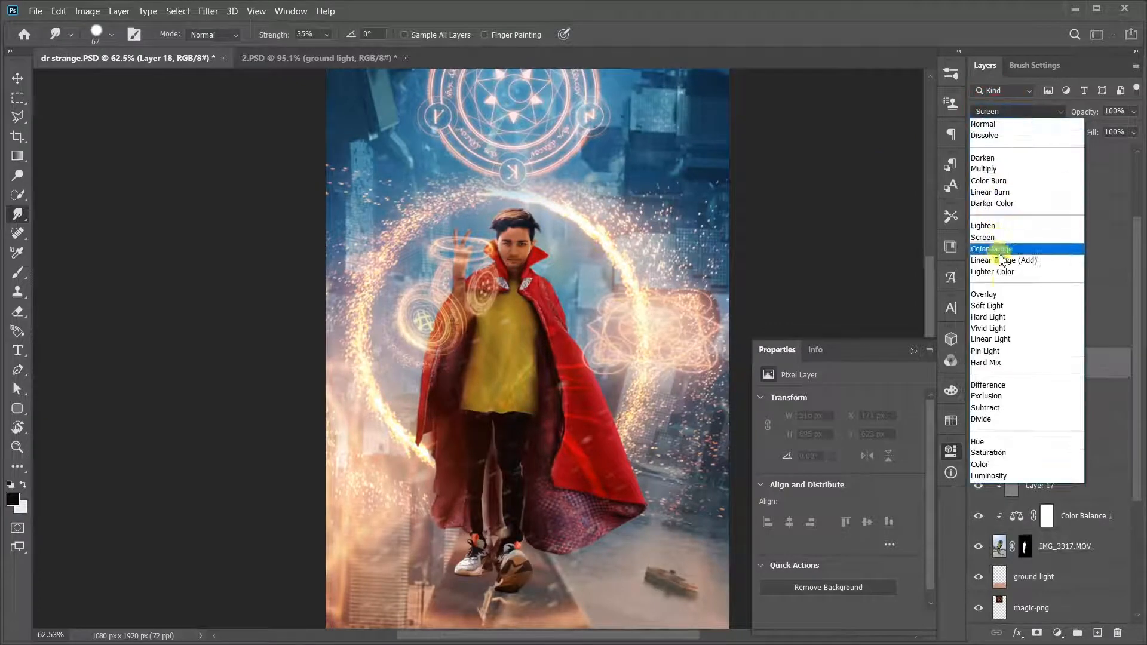
{"action": "left_click", "coordinate": [999, 307]}
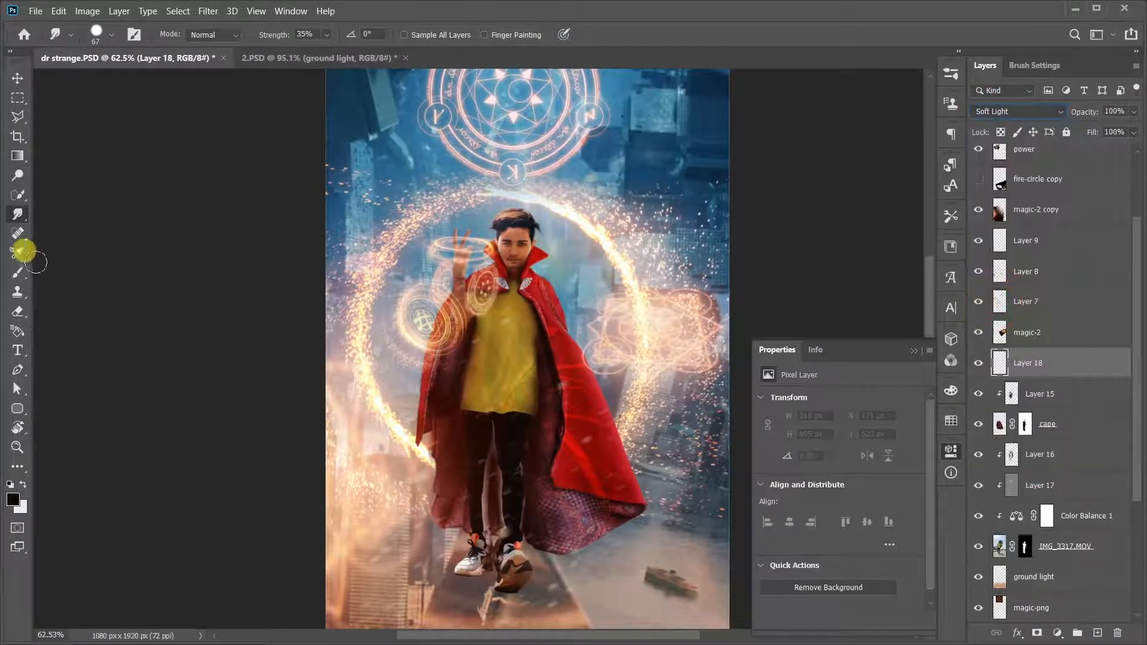
Sample a pale orange from the fire ring and paint glow over the raised hand and nearby magic circles with a 177 px brush at 30% hardness.
{"action": "left_click", "coordinate": [20, 273]}
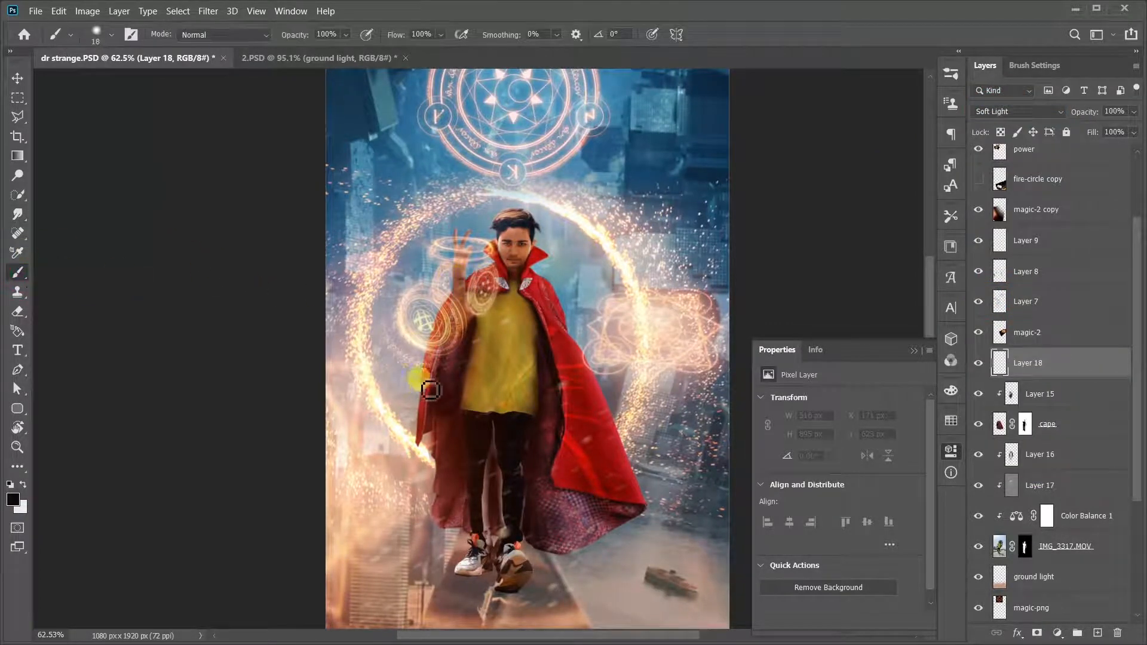
{"action": "left_click", "coordinate": [409, 481]}
{"action": "scroll", "coordinate": [409, 481], "scroll_direction": "up", "scroll_amount": 3}
{"action": "left_click", "coordinate": [351, 374], "text": "alt"}
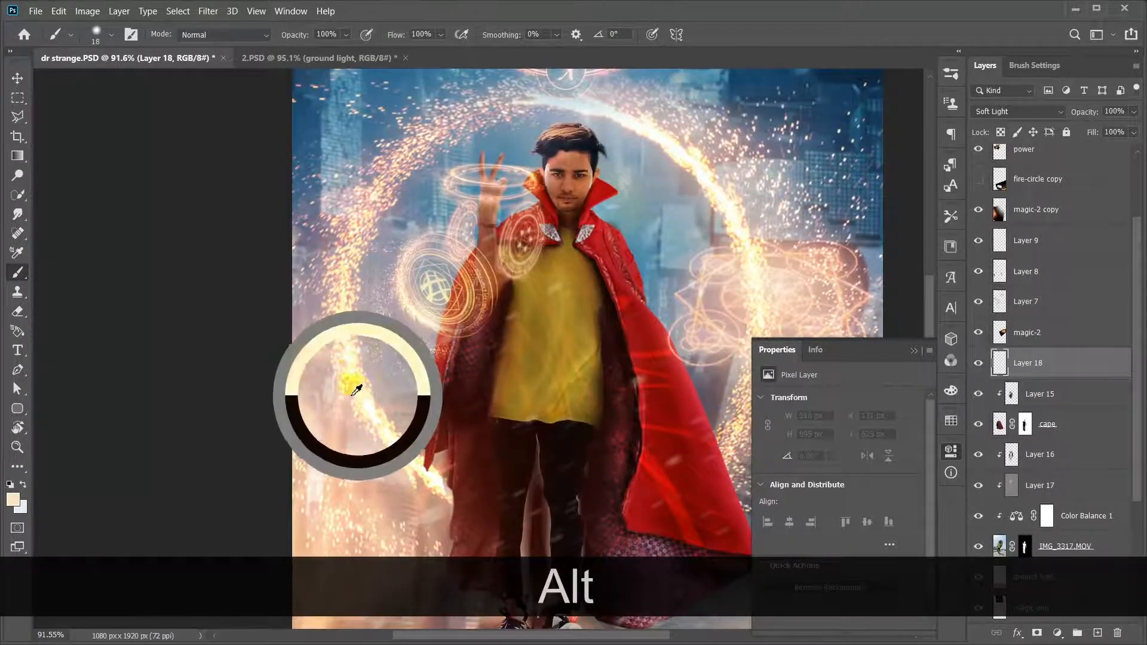
{"action": "right_click", "coordinate": [545, 281]}
{"action": "left_click_drag", "start_coordinate": [657, 276], "coordinate": [690, 278]}
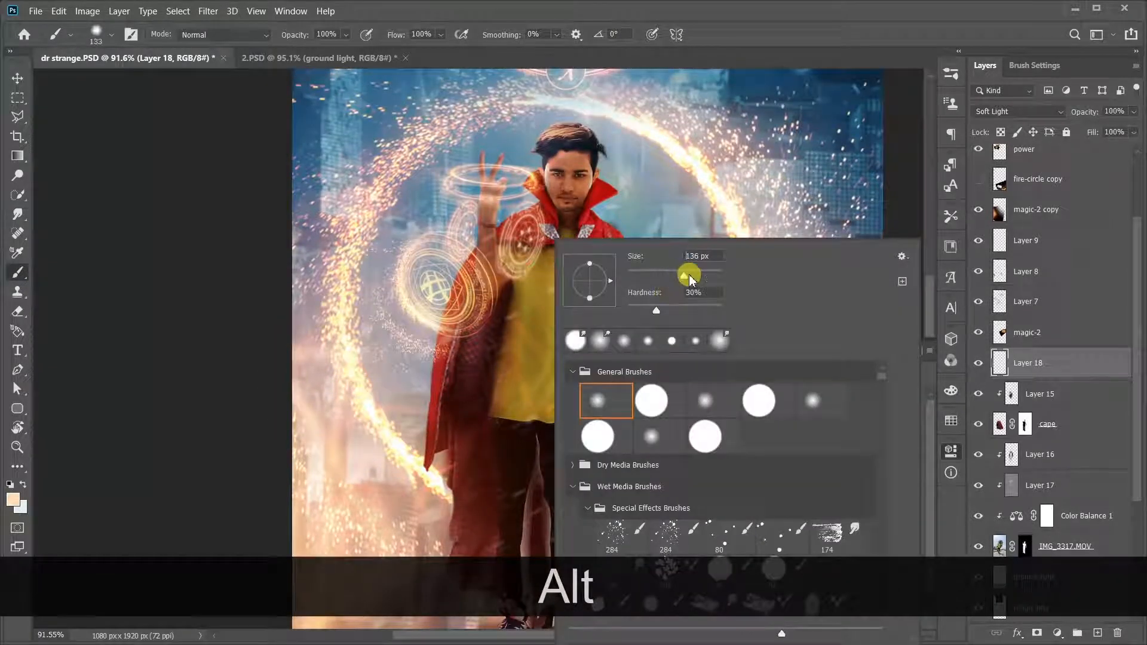
{"action": "left_click", "coordinate": [476, 196]}
{"action": "left_click", "coordinate": [441, 309]}
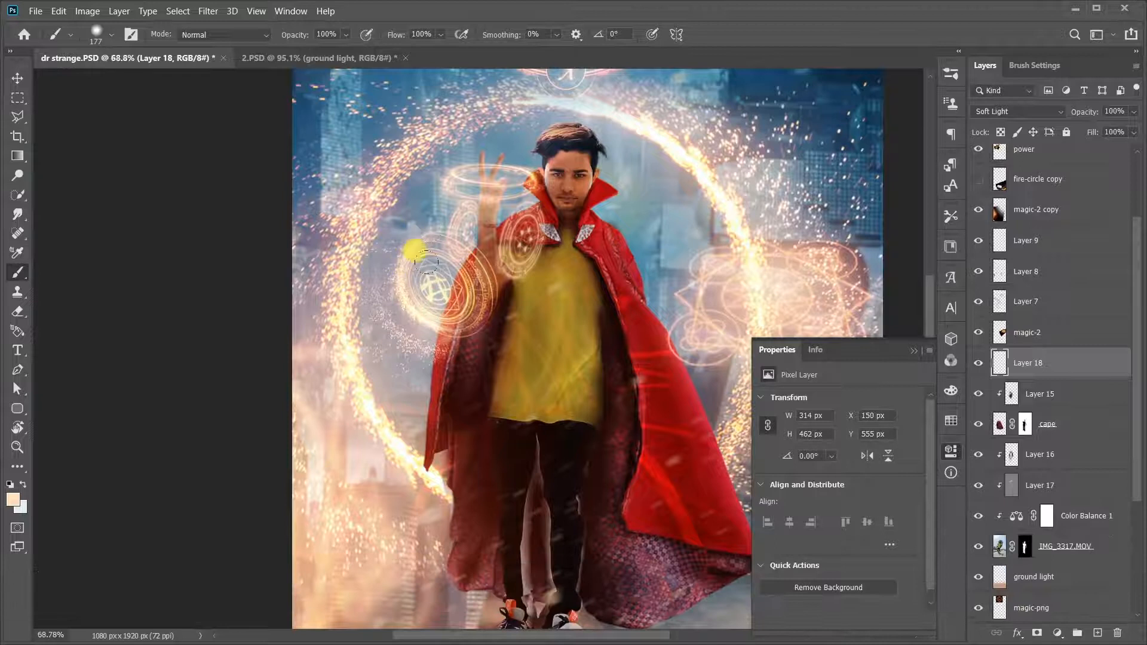
Try painting the glow across the man's head and far shoulder, and undo the stroke.
{"action": "scroll", "coordinate": [448, 288], "scroll_direction": "down", "scroll_amount": 3}
{"action": "left_click_drag", "start_coordinate": [533, 187], "coordinate": [568, 265]}
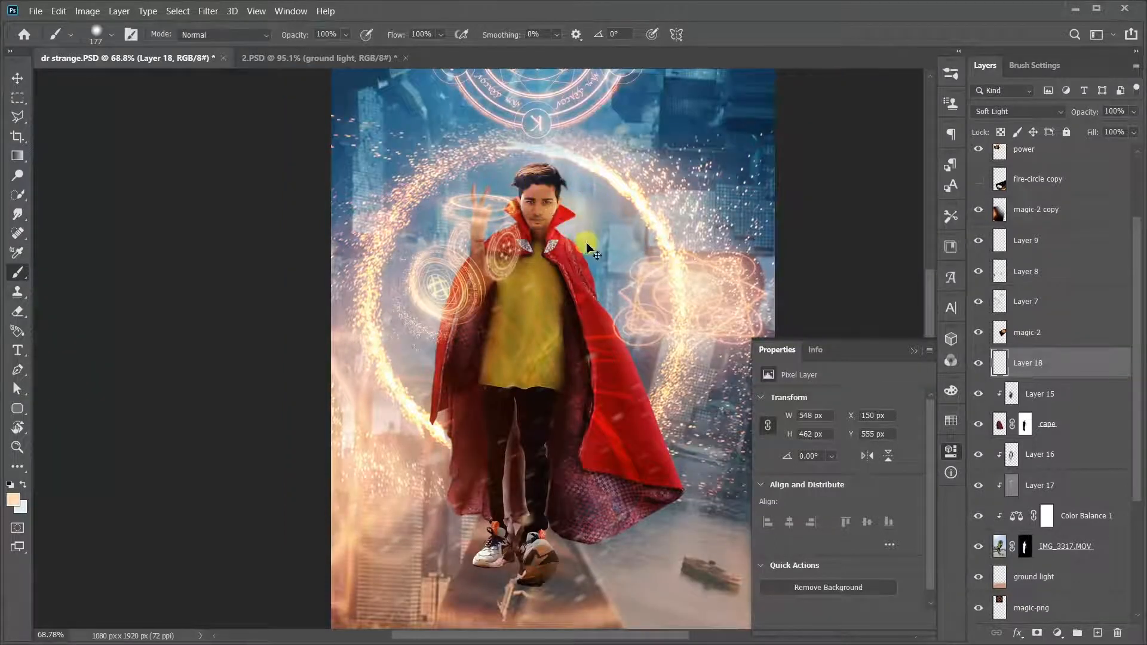
{"action": "key", "text": "ctrl+z"}
Paint soft glow beside the collar opposite the raised hand and along the upper part of the fire ring.
{"action": "left_click", "coordinate": [578, 227]}
{"action": "scroll", "coordinate": [537, 203], "scroll_direction": "up", "scroll_amount": 3}
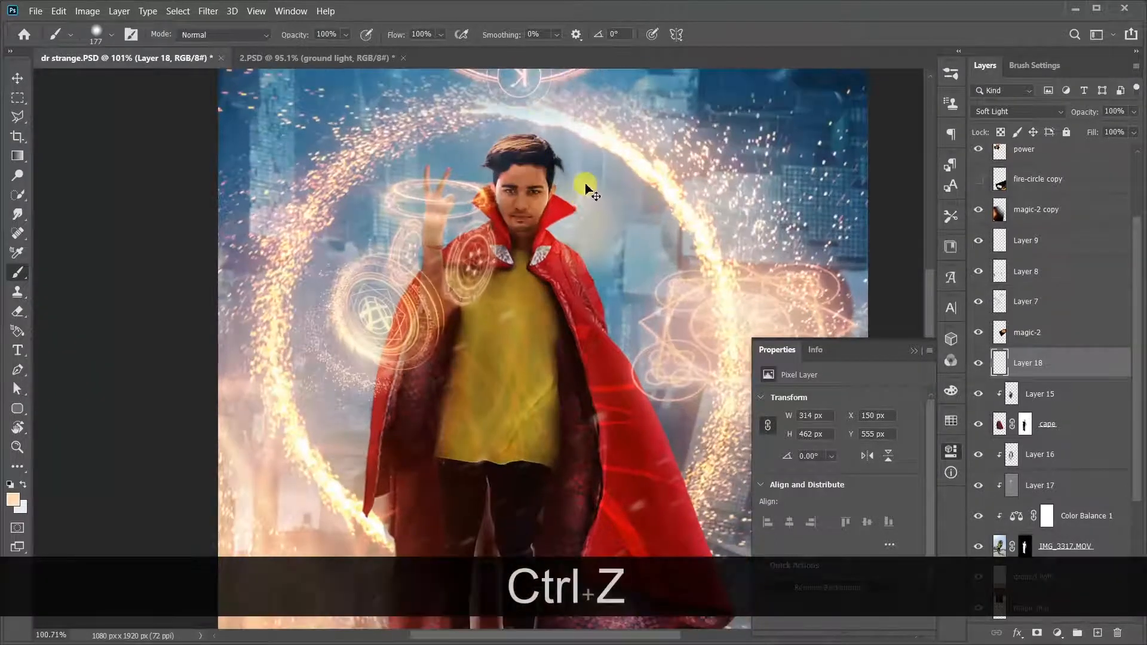
{"action": "left_click", "coordinate": [494, 65]}
{"action": "left_click", "coordinate": [485, 121]}
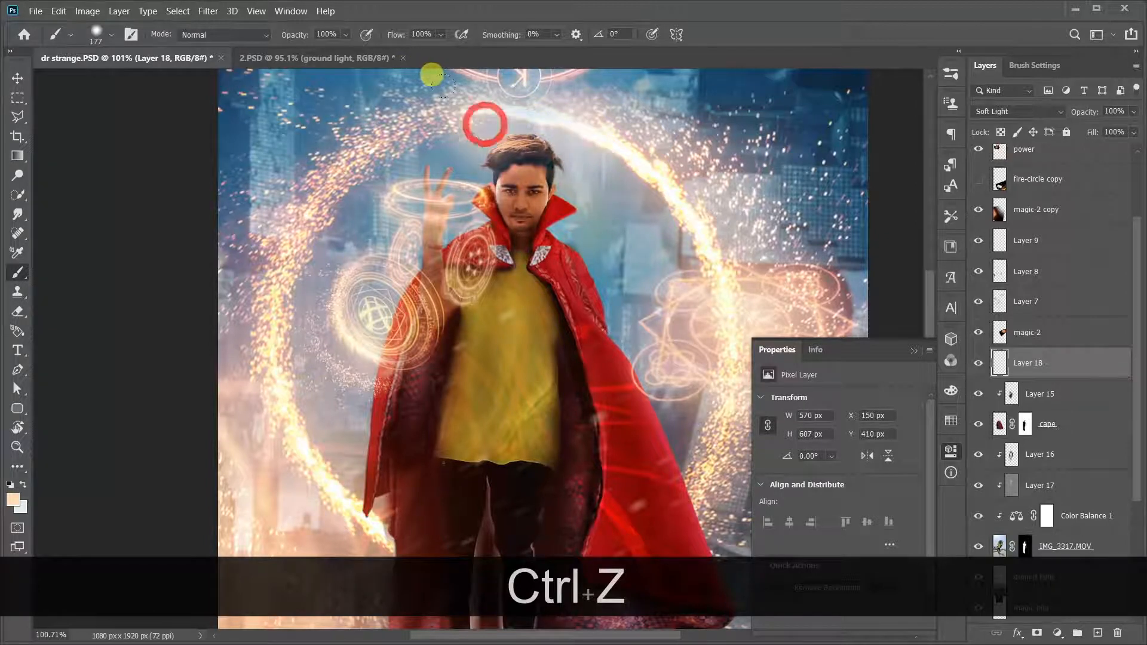
Sample light colours from the fire ring and paint glow over its lower parts on both sides of the cape.
{"action": "left_click", "coordinate": [727, 328], "text": "alt"}
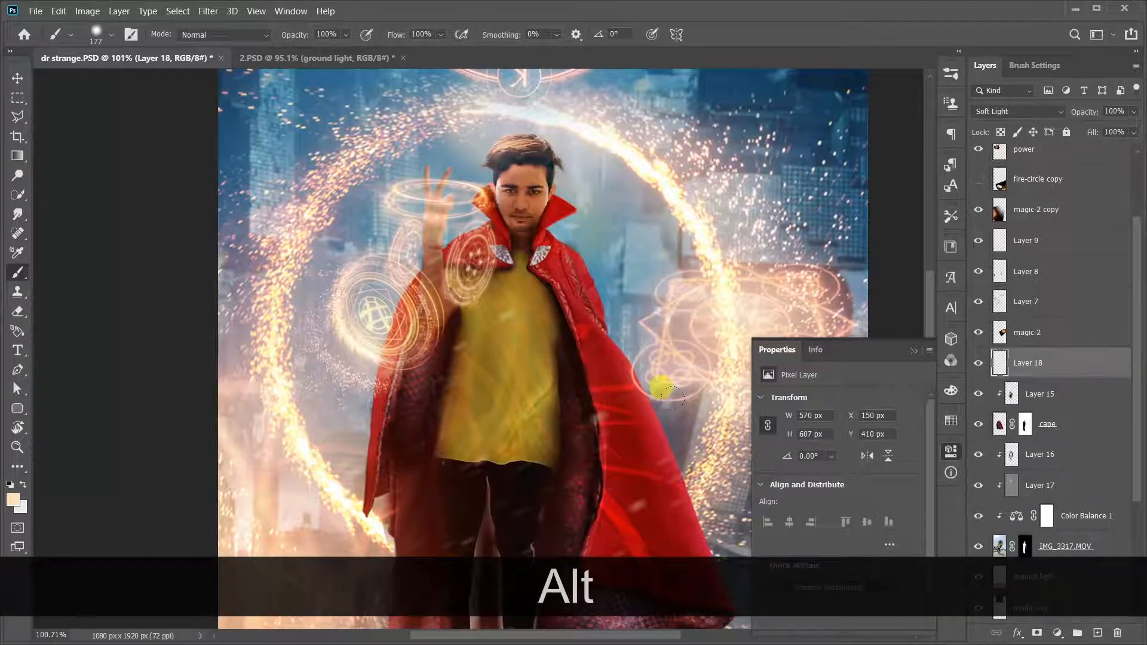
{"action": "left_click", "coordinate": [706, 429]}
{"action": "left_click", "coordinate": [358, 503], "text": "alt"}
{"action": "left_click", "coordinate": [357, 504]}
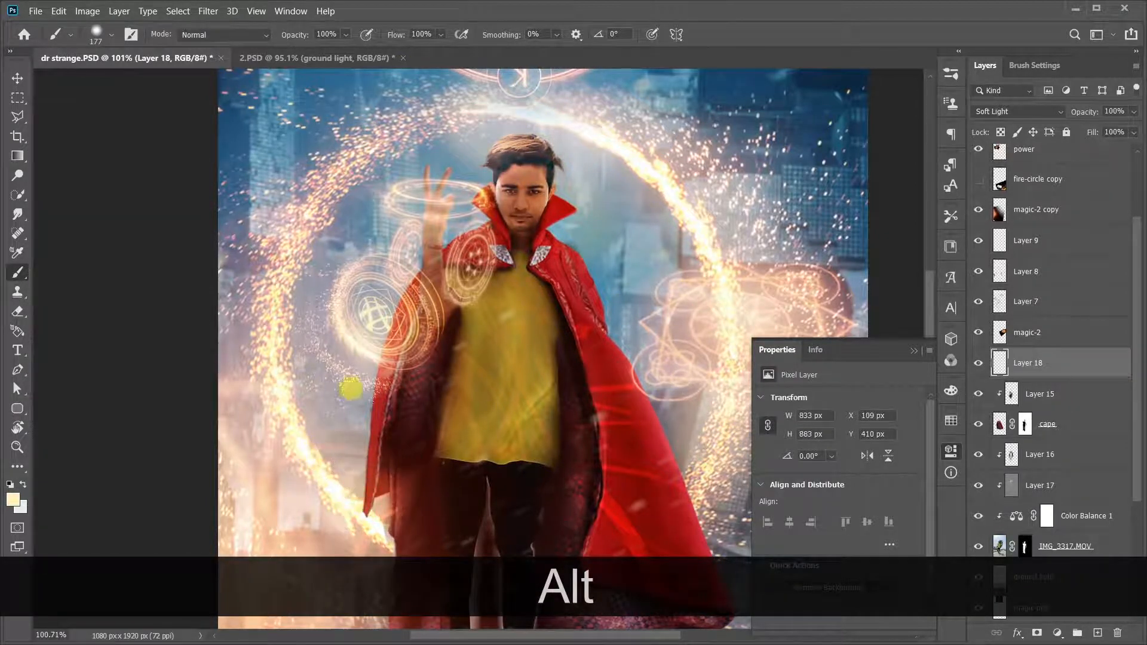
Sample a near-white colour from the composite and enlarge the brush to 199 px for the glow around the fire ring.
{"action": "scroll", "coordinate": [398, 439], "scroll_direction": "down", "scroll_amount": 5}
{"action": "left_click", "coordinate": [591, 445], "text": "alt"}
{"action": "scroll", "coordinate": [573, 427], "scroll_direction": "down", "scroll_amount": 3}
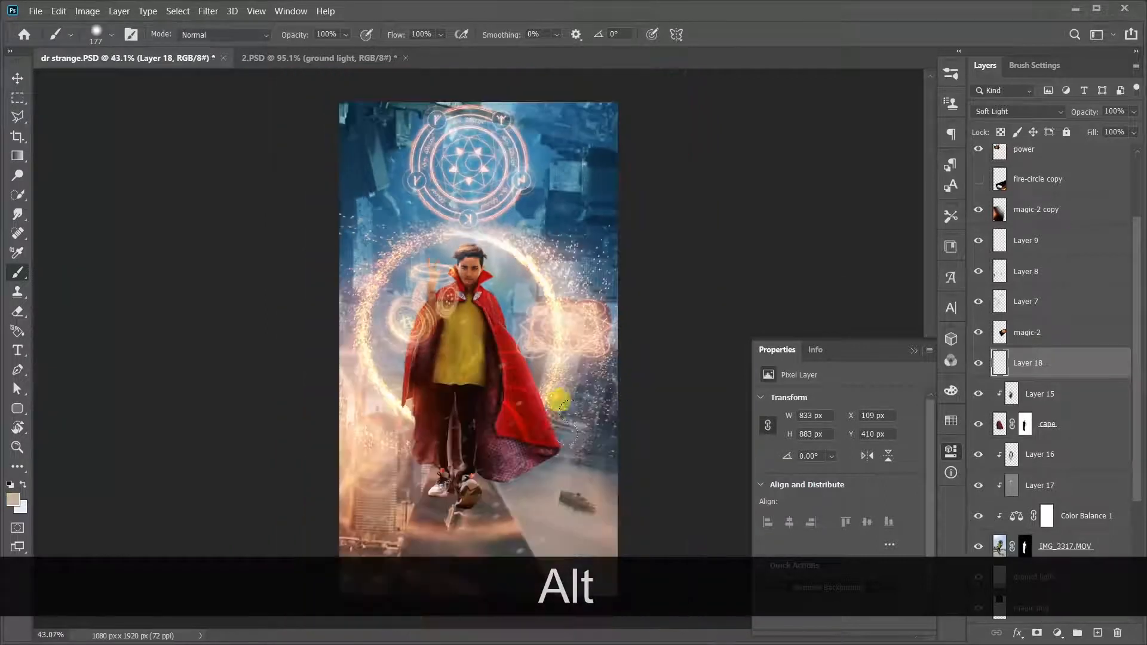
{"action": "scroll", "coordinate": [496, 258], "scroll_direction": "up", "scroll_amount": 3}
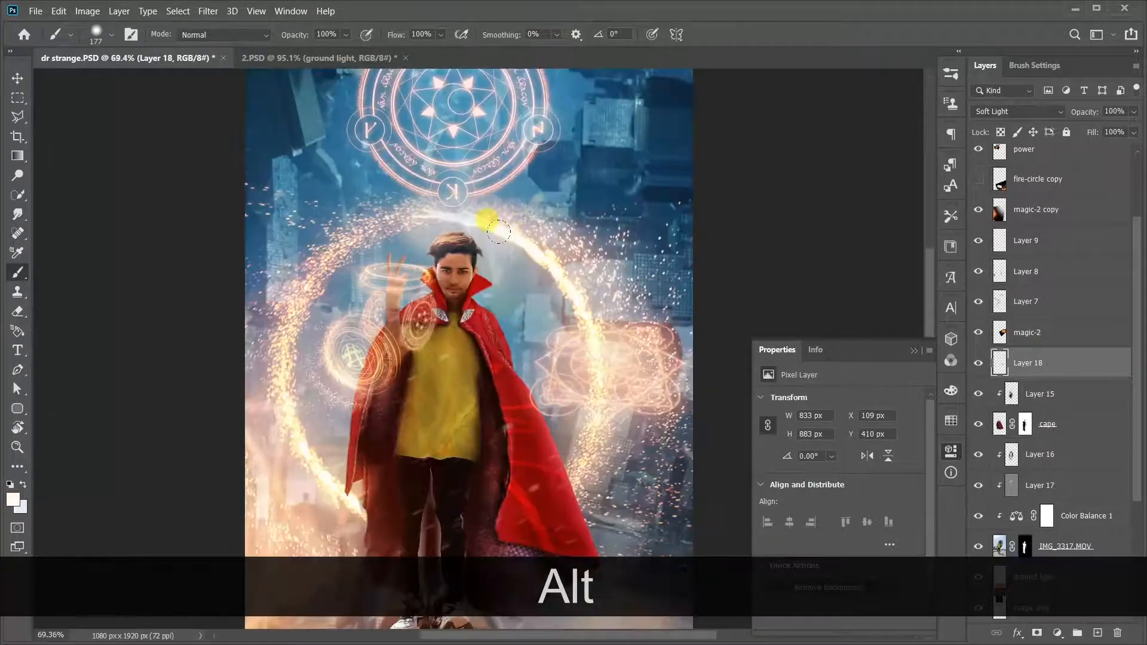
{"action": "right_click", "coordinate": [529, 255]}
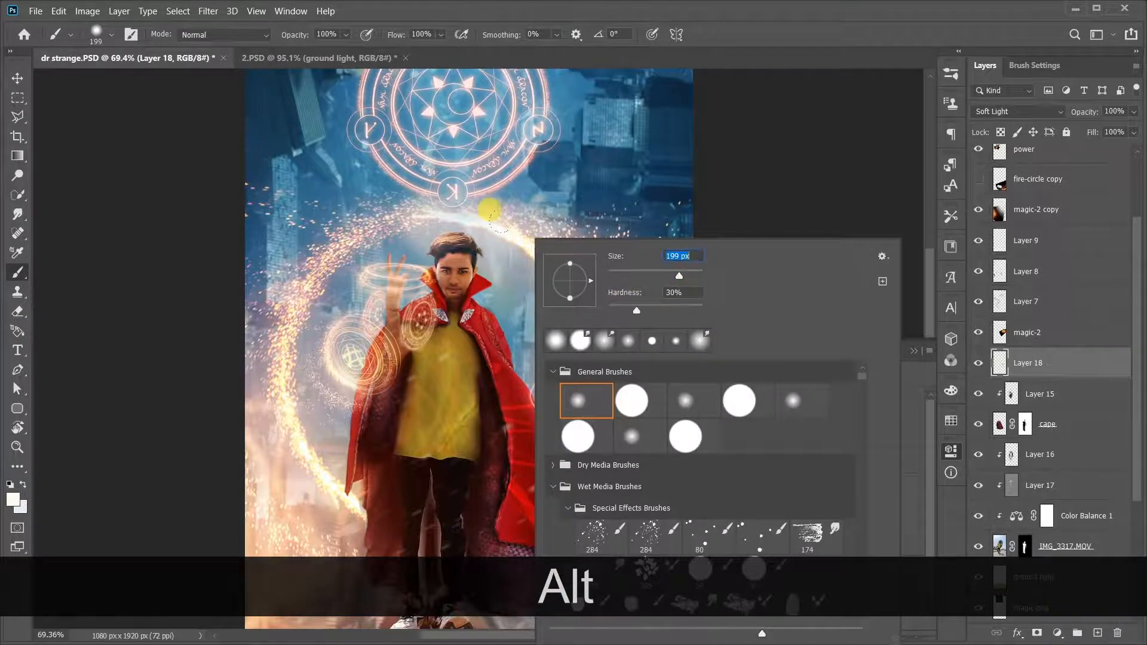
{"action": "scroll", "coordinate": [498, 220], "scroll_direction": "down", "scroll_amount": 3}
{"action": "scroll", "coordinate": [484, 256], "scroll_direction": "up", "scroll_amount": 2}
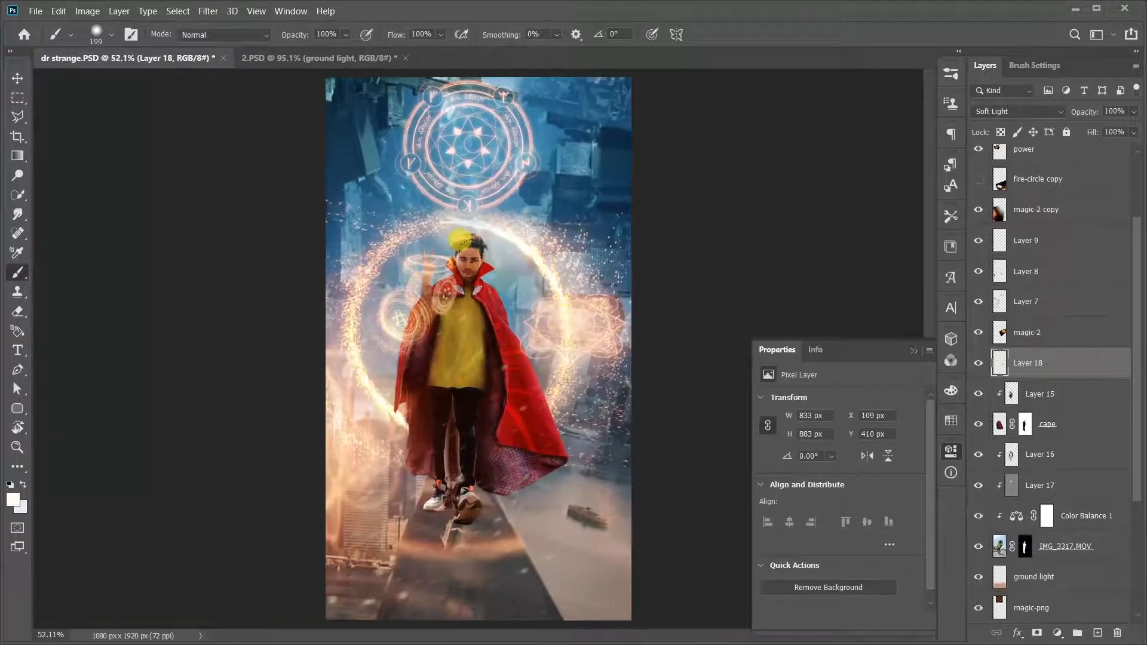
Touch up the near-white glow along the fire ring, sample an orange tone from the composite and undo the last stroke.
{"action": "left_click_drag", "start_coordinate": [366, 191], "coordinate": [580, 299]}
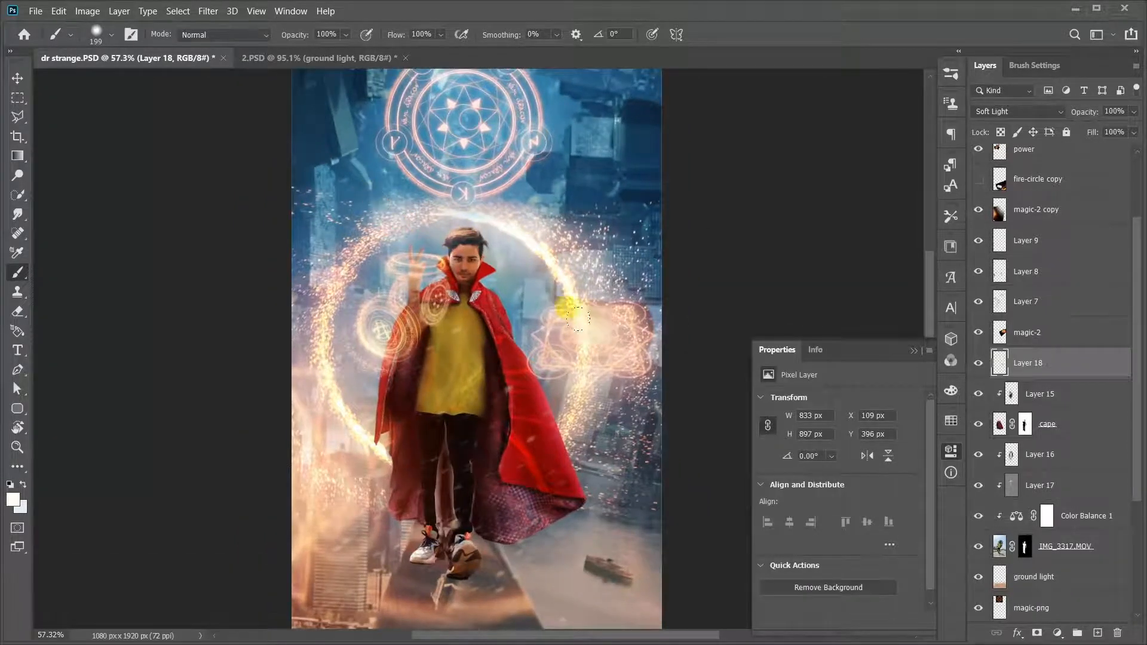
{"action": "scroll", "coordinate": [445, 387], "scroll_direction": "up", "scroll_amount": 5}
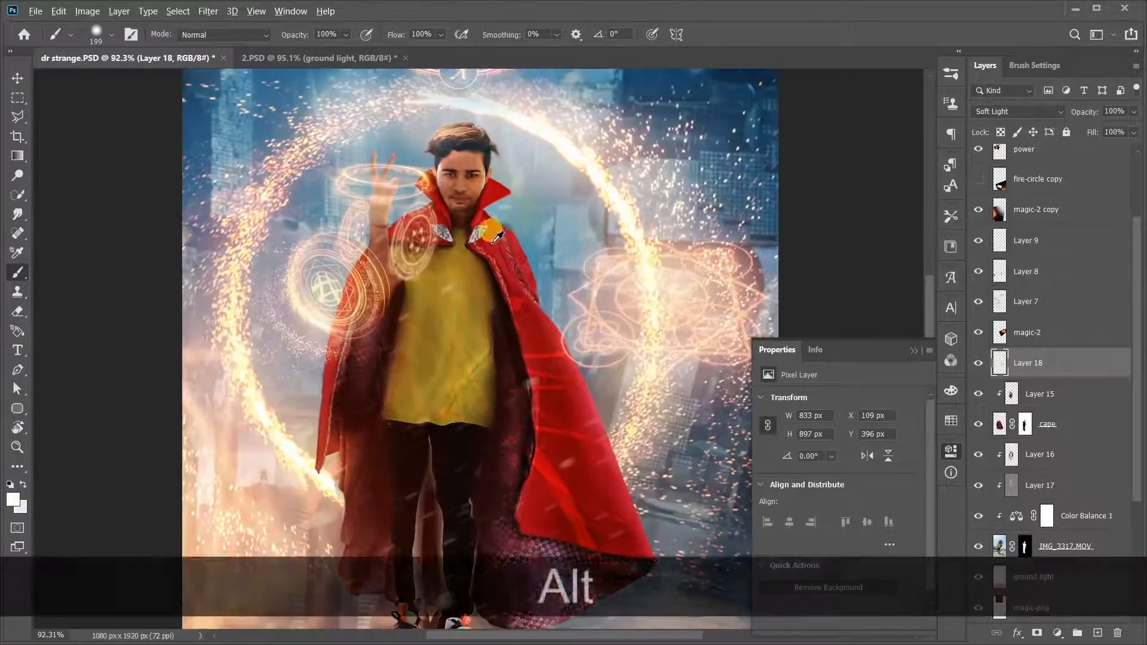
{"action": "left_click", "coordinate": [486, 232], "text": "alt"}
{"action": "key", "text": "ctrl+z"}
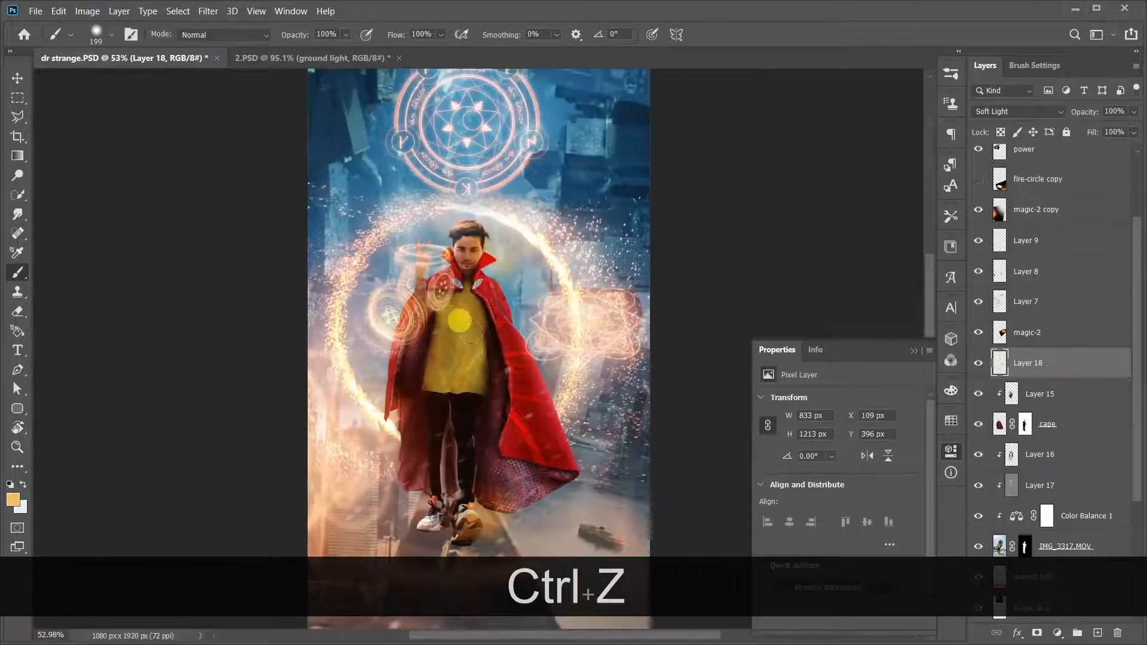
Set the brush opacity to 46% and paint soft orange glow around the man's shoes and the cape's outer edge.
{"action": "scroll", "coordinate": [470, 328], "scroll_direction": "up", "scroll_amount": 1}
{"action": "left_click_drag", "start_coordinate": [297, 34], "coordinate": [257, 40]}
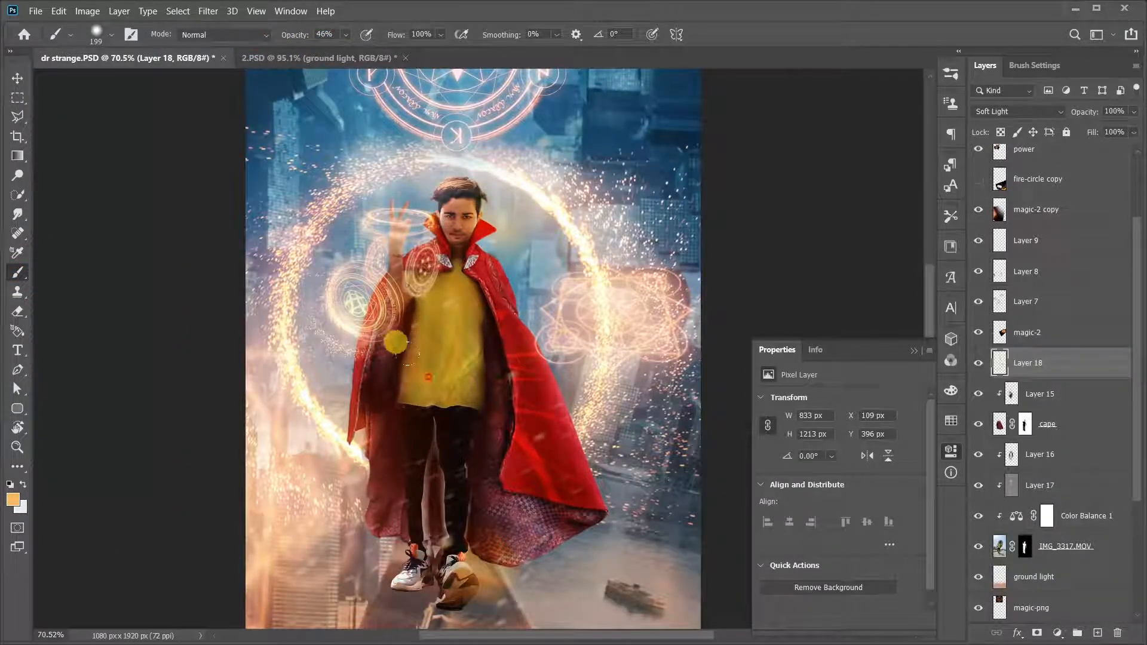
{"action": "scroll", "coordinate": [460, 382], "scroll_direction": "down", "scroll_amount": 4}
{"action": "scroll", "coordinate": [485, 421], "scroll_direction": "up", "scroll_amount": 1}
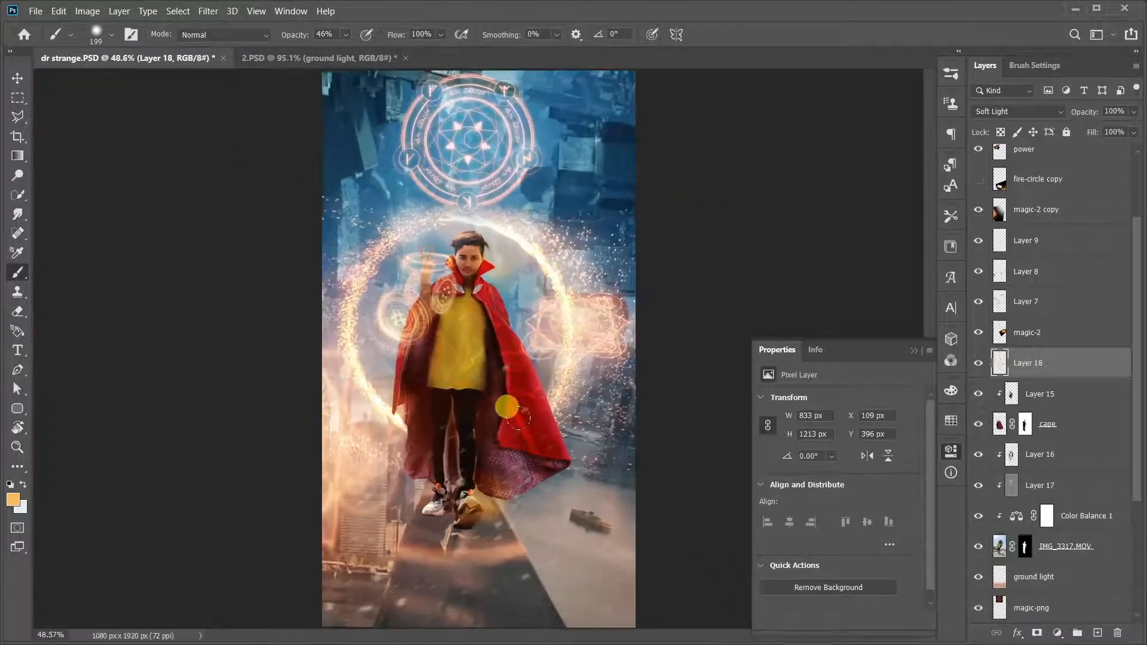
{"action": "scroll", "coordinate": [519, 387], "scroll_direction": "up", "scroll_amount": 1}
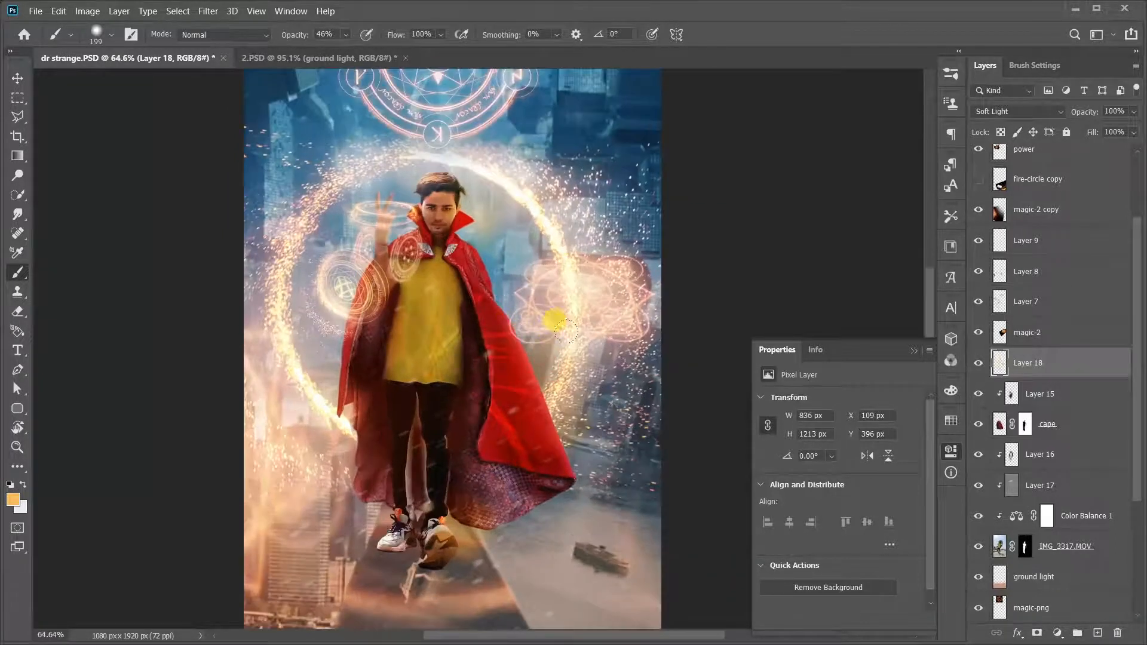
Reduce the brush to 66 px and paint orange glow along the cape edge farthest from the raised hand.
{"action": "right_click", "coordinate": [606, 320]}
{"action": "left_click_drag", "start_coordinate": [455, 252], "coordinate": [513, 333]}
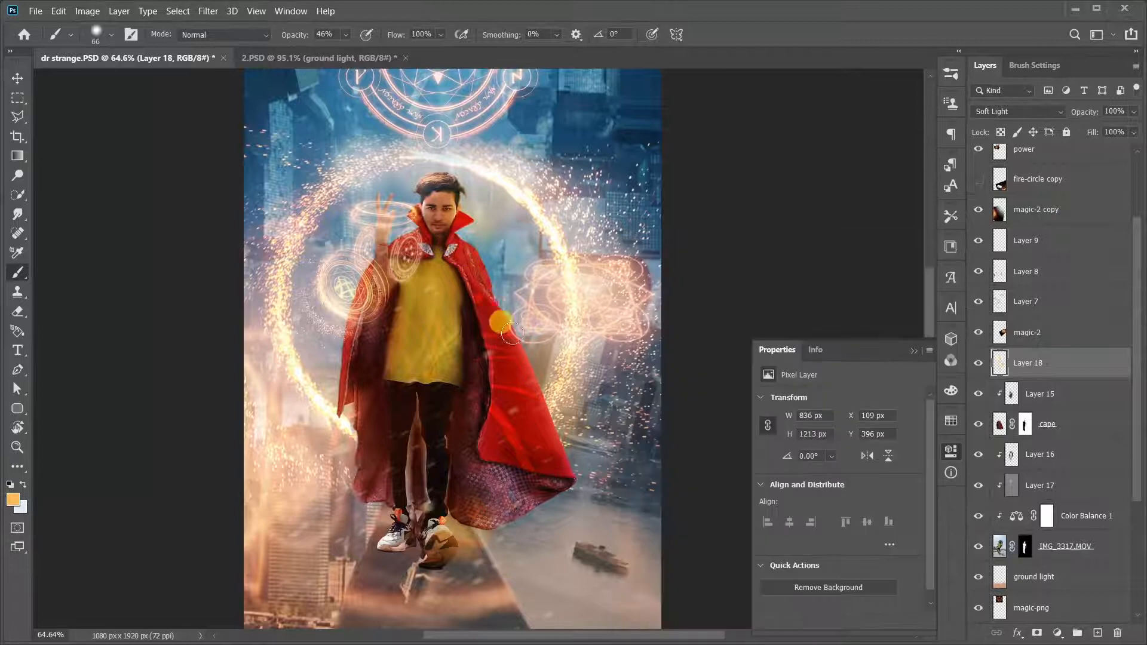
{"action": "scroll", "coordinate": [525, 412], "scroll_direction": "down", "scroll_amount": 2}
{"action": "scroll", "coordinate": [519, 404], "scroll_direction": "up", "scroll_amount": 2}
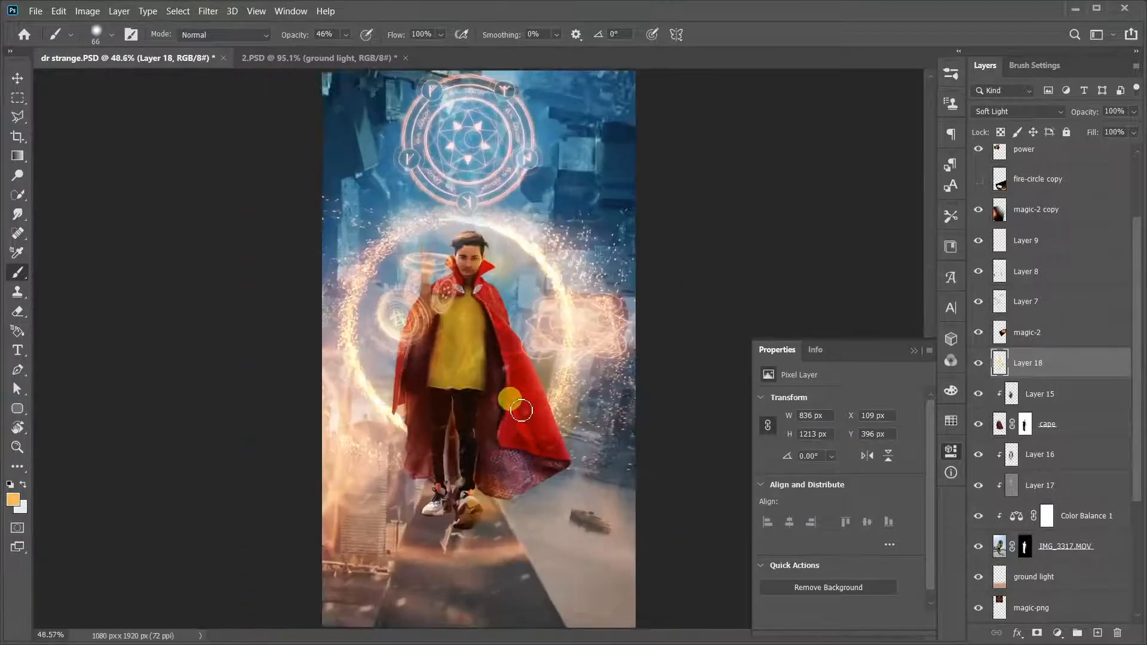
{"action": "scroll", "coordinate": [512, 378], "scroll_direction": "down", "scroll_amount": 1}
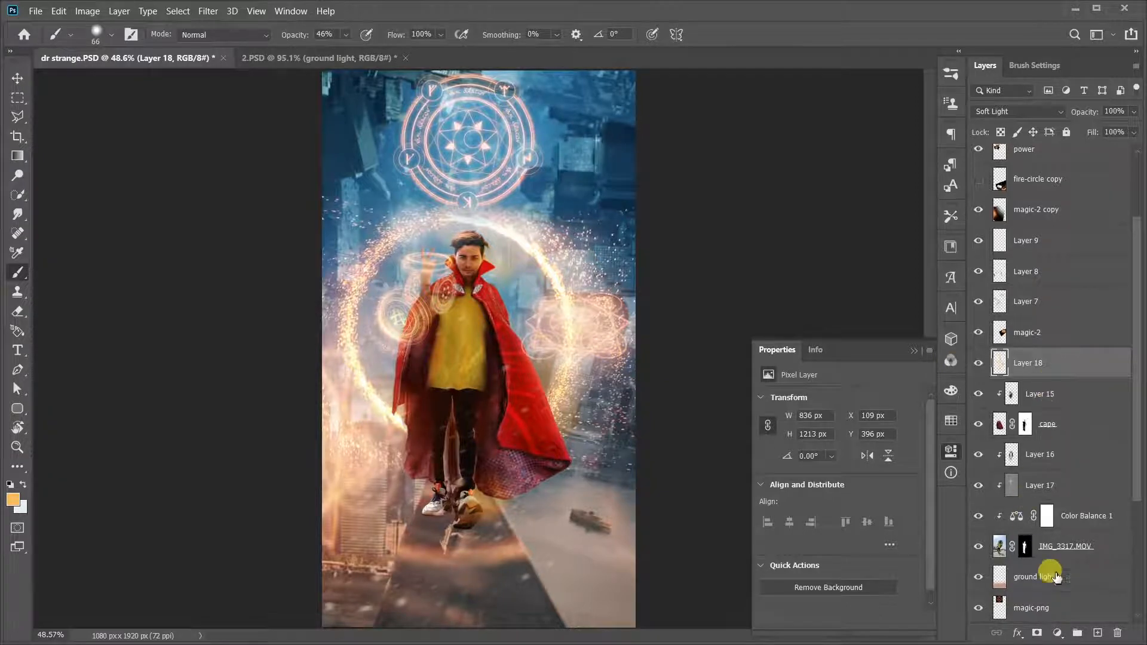
Add a Curves adjustment layer above Layer 18, raising its RGB curve and the Red curve to input 143, output 227.
{"action": "left_click", "coordinate": [1060, 631]}
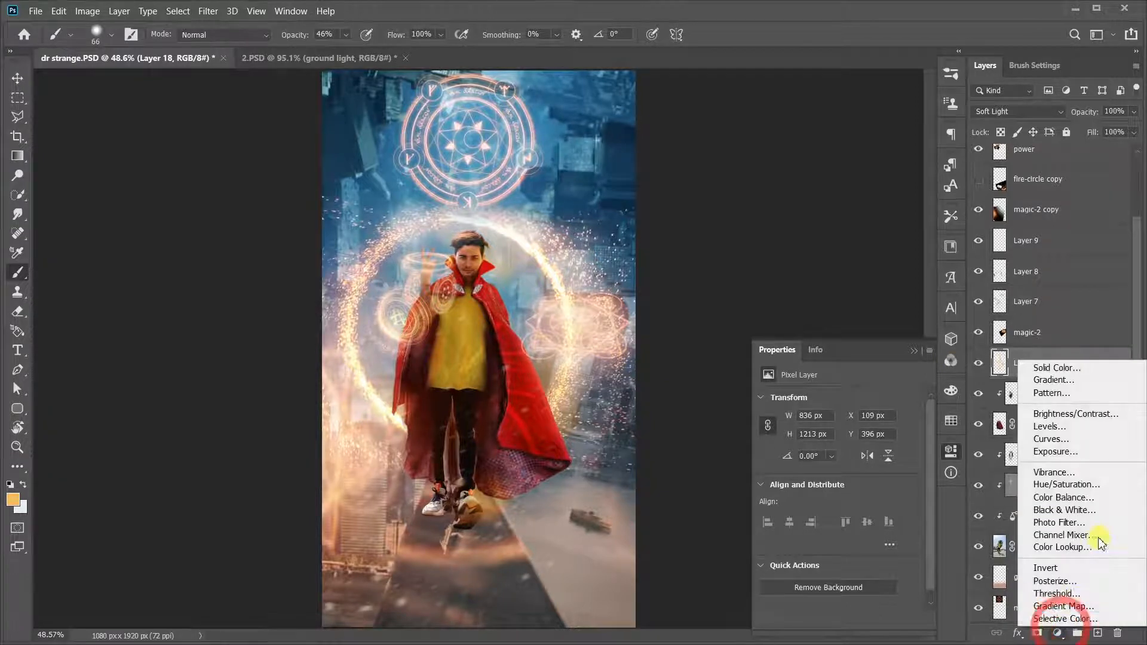
{"action": "left_click", "coordinate": [1072, 442]}
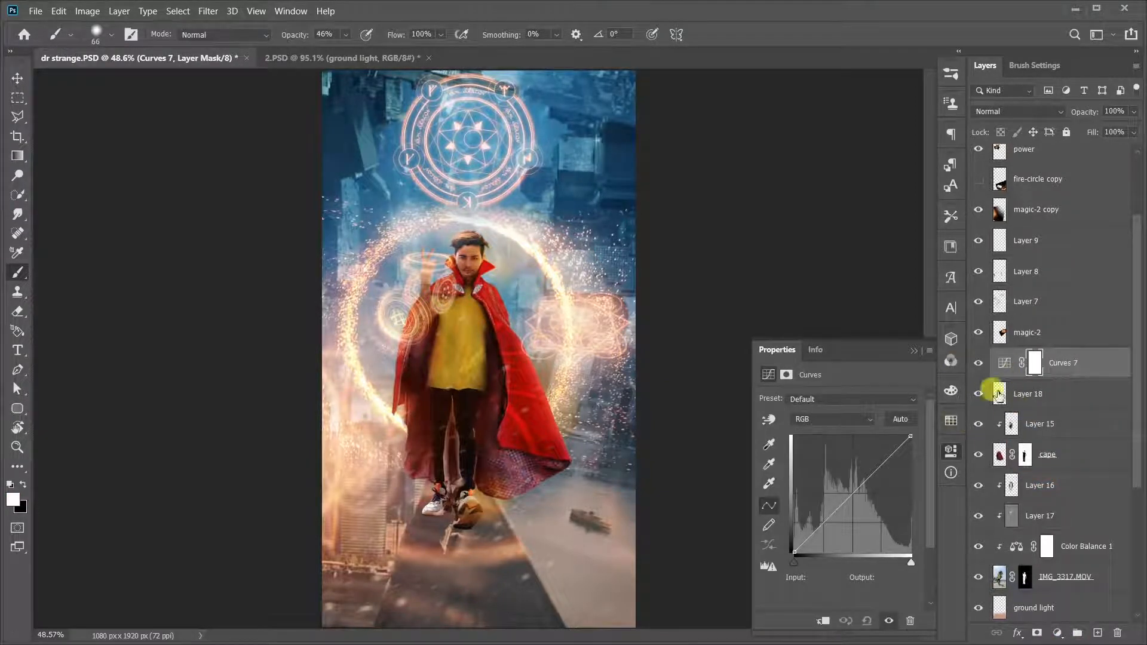
{"action": "left_click_drag", "start_coordinate": [874, 465], "coordinate": [858, 442]}
{"action": "left_click", "coordinate": [848, 420]}
{"action": "left_click", "coordinate": [846, 445]}
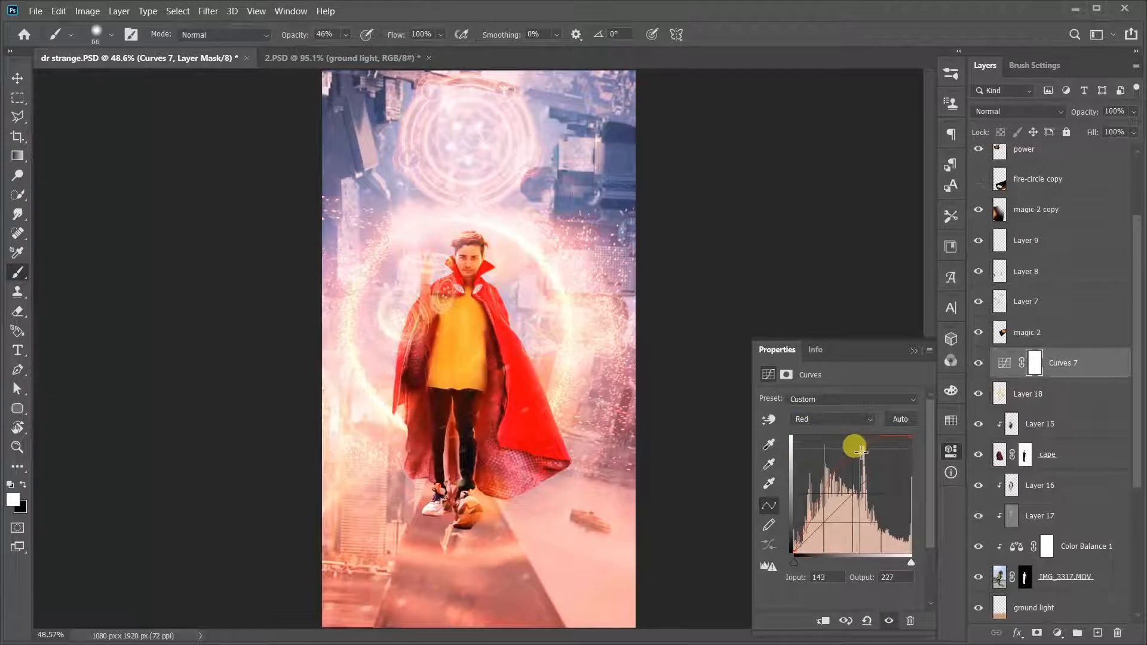
Lower the Blue curve to input 194, output 161, and the Green curve to input 189, output 181.
{"action": "left_click", "coordinate": [836, 419]}
{"action": "left_click", "coordinate": [831, 464]}
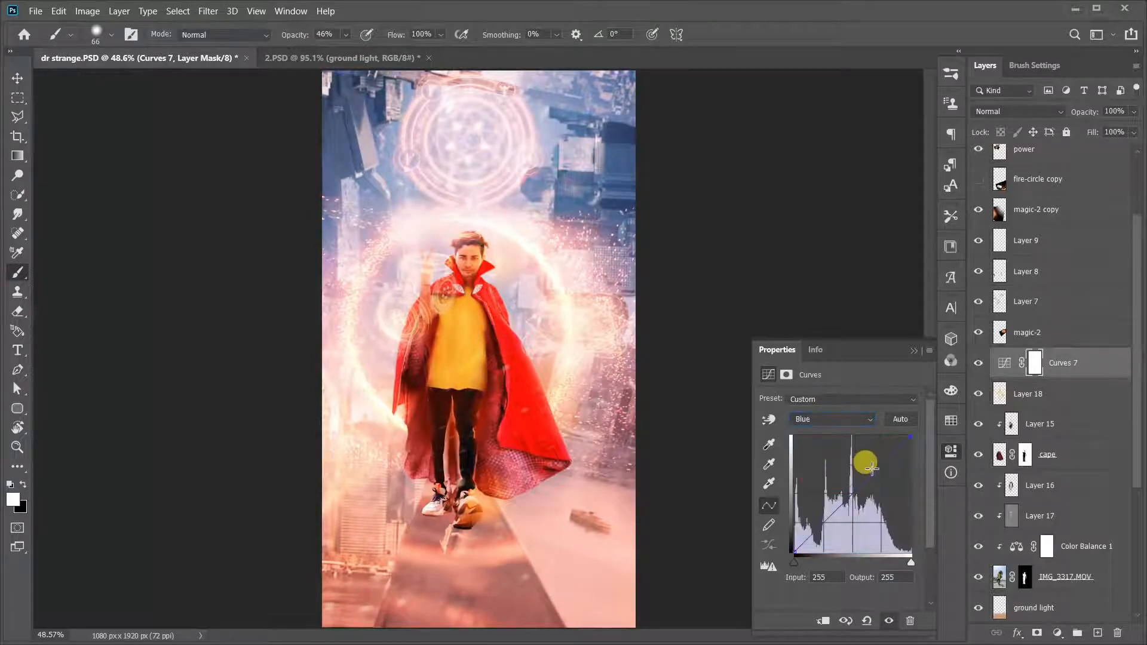
{"action": "left_click_drag", "start_coordinate": [871, 459], "coordinate": [884, 479]}
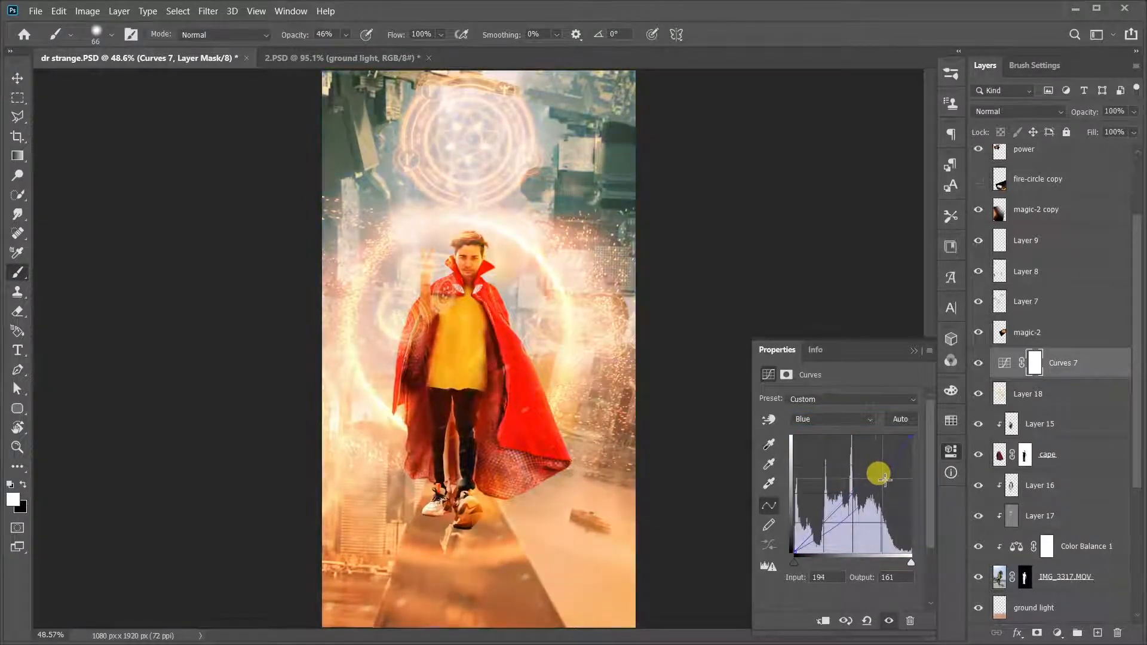
{"action": "left_click", "coordinate": [853, 421]}
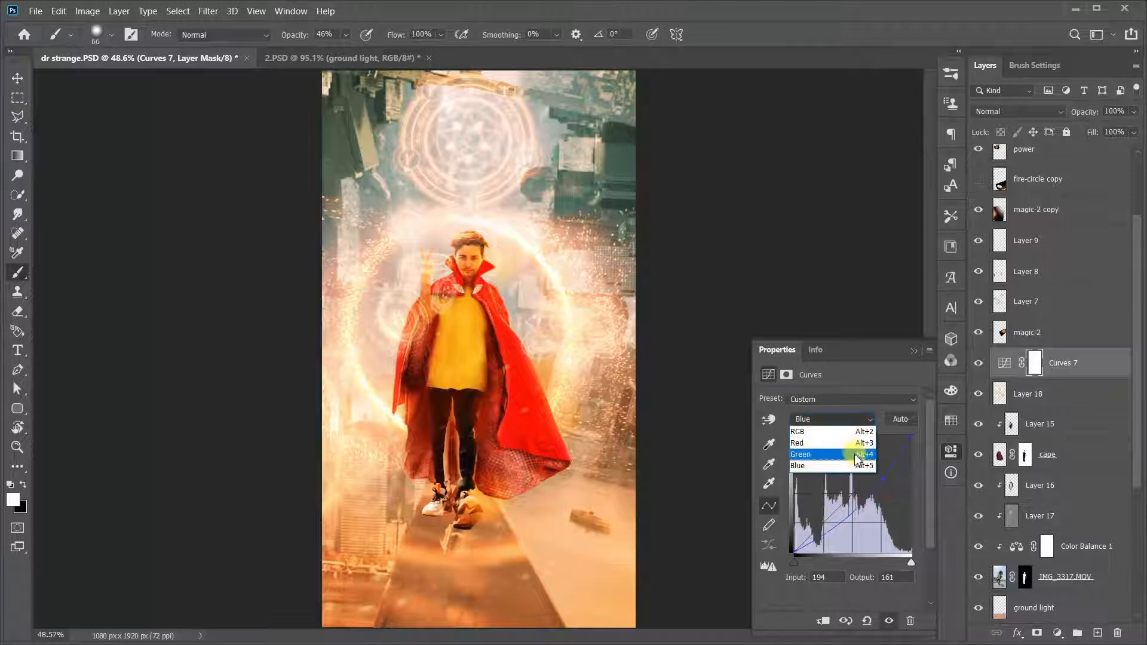
{"action": "left_click", "coordinate": [857, 453]}
{"action": "left_click_drag", "start_coordinate": [870, 456], "coordinate": [881, 475]}
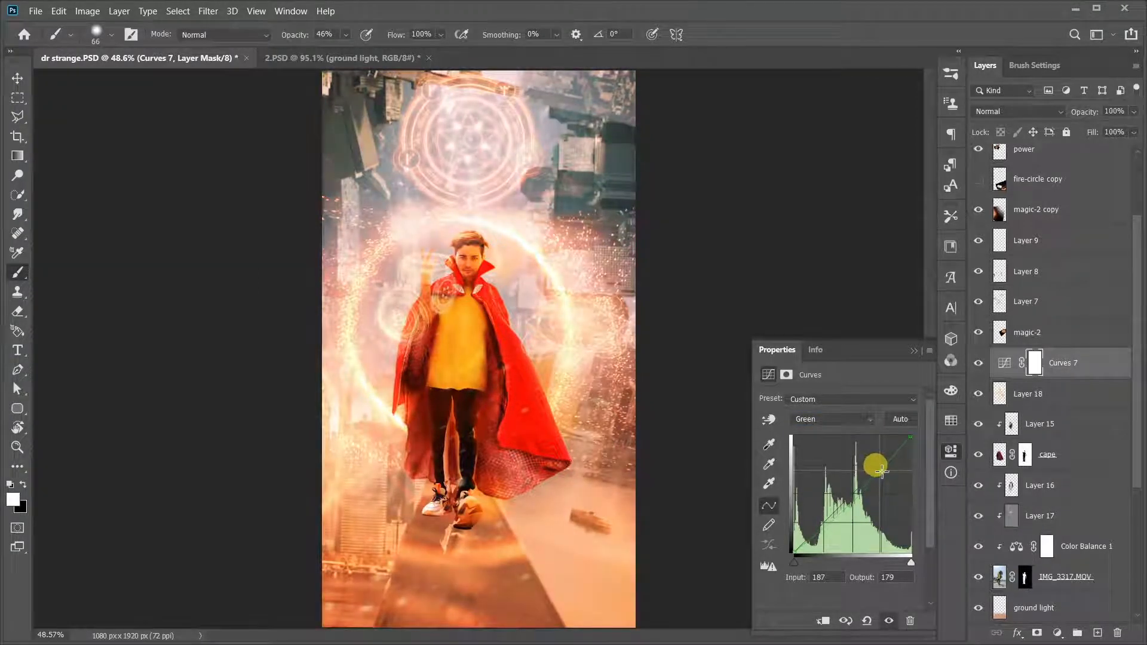
Fine-tune the combined RGB curve to input 164, output 201, and collapse the adjustment settings.
{"action": "left_click", "coordinate": [843, 418]}
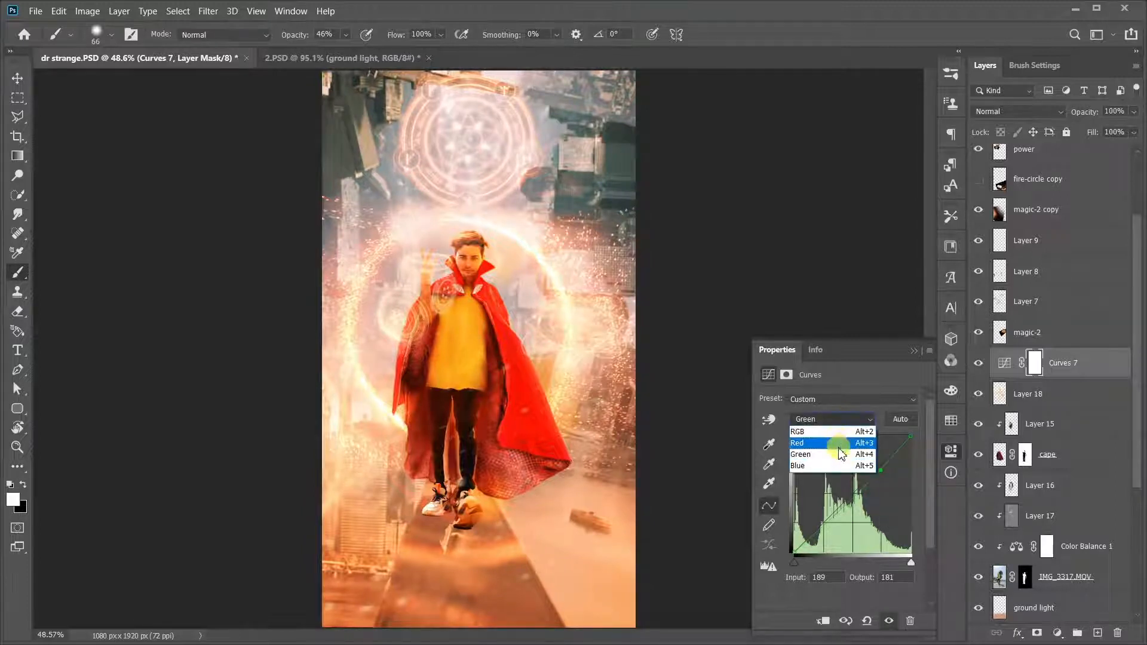
{"action": "left_click", "coordinate": [836, 435]}
{"action": "left_click_drag", "start_coordinate": [872, 458], "coordinate": [873, 460]}
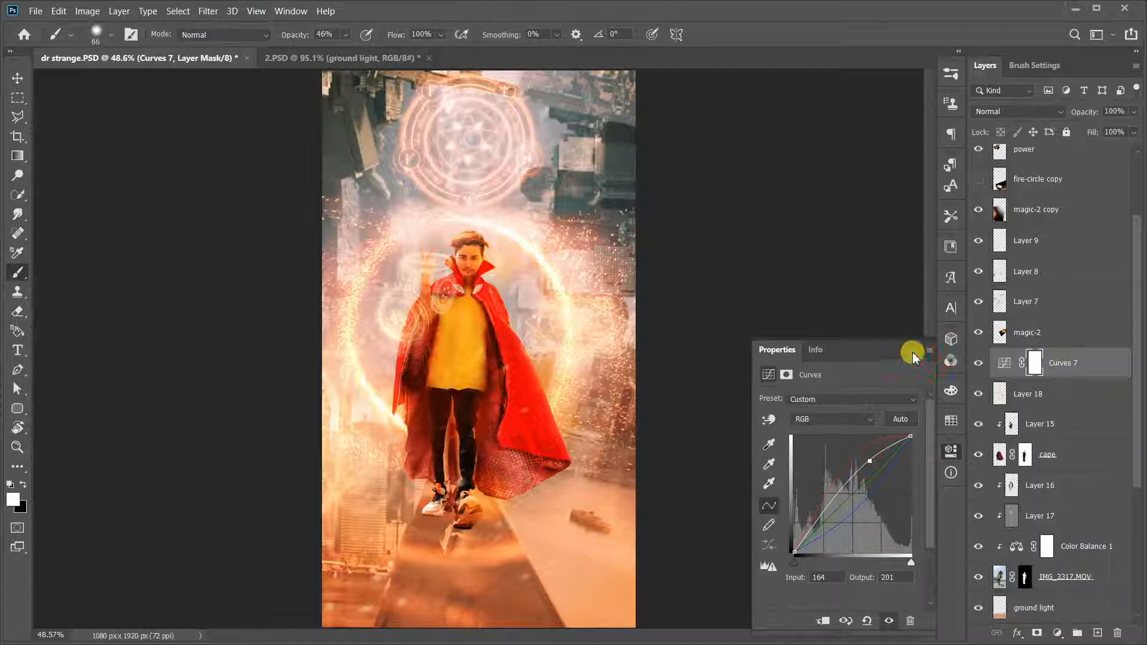
{"action": "left_click", "coordinate": [894, 366]}
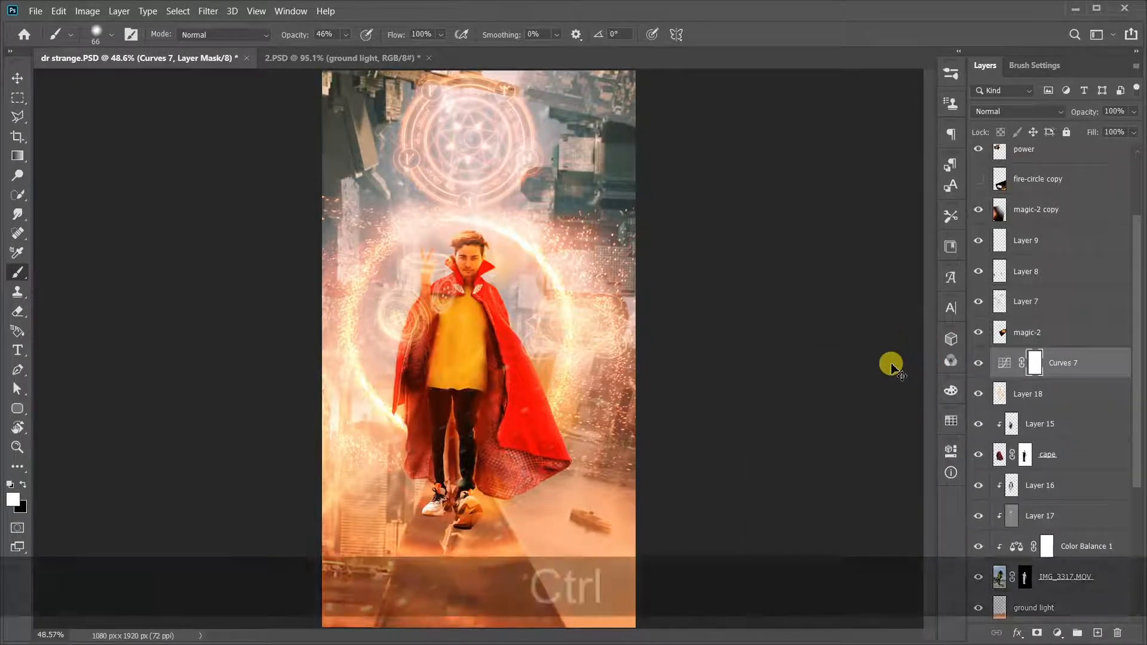
Invert the Curves 7 mask to black and set a 14 px brush with 30% hardness for painting on it.
{"action": "key", "text": "ctrl+i"}
{"action": "scroll", "coordinate": [452, 264], "scroll_direction": "up", "scroll_amount": 2}
{"action": "scroll", "coordinate": [452, 264], "scroll_direction": "up", "scroll_amount": 8}
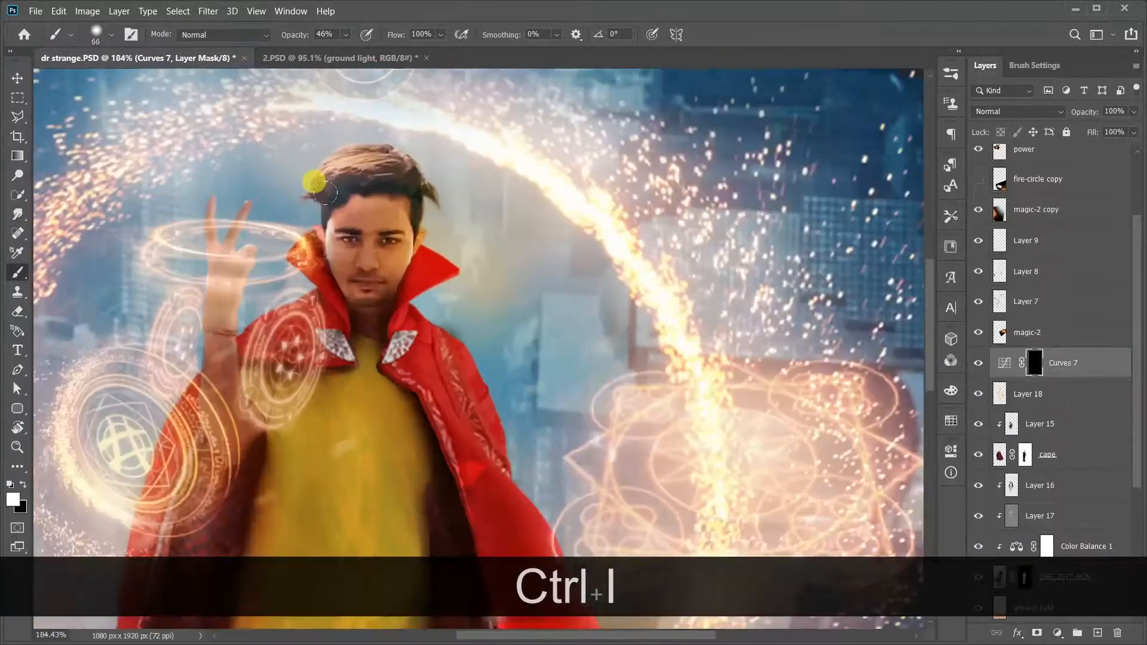
{"action": "right_click", "coordinate": [385, 225]}
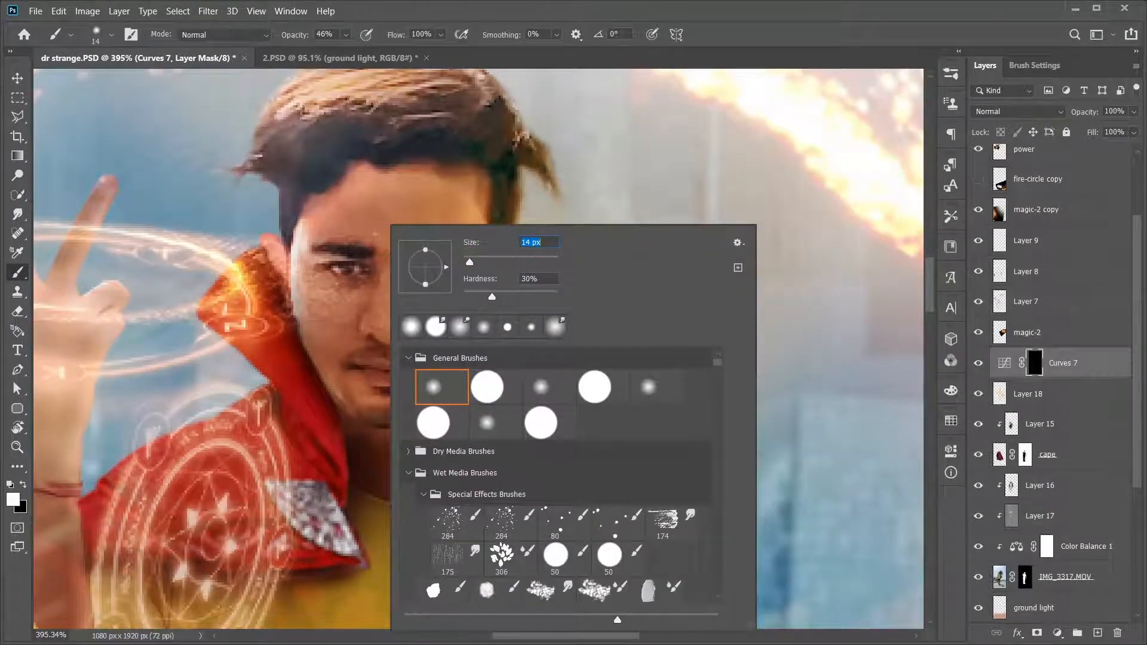
{"action": "left_click", "coordinate": [18, 272]}
Paint white on the Curves 7 mask along the temple, cheek, jawline and both sides of the red collar.
{"action": "left_click_drag", "start_coordinate": [314, 186], "coordinate": [319, 190]}
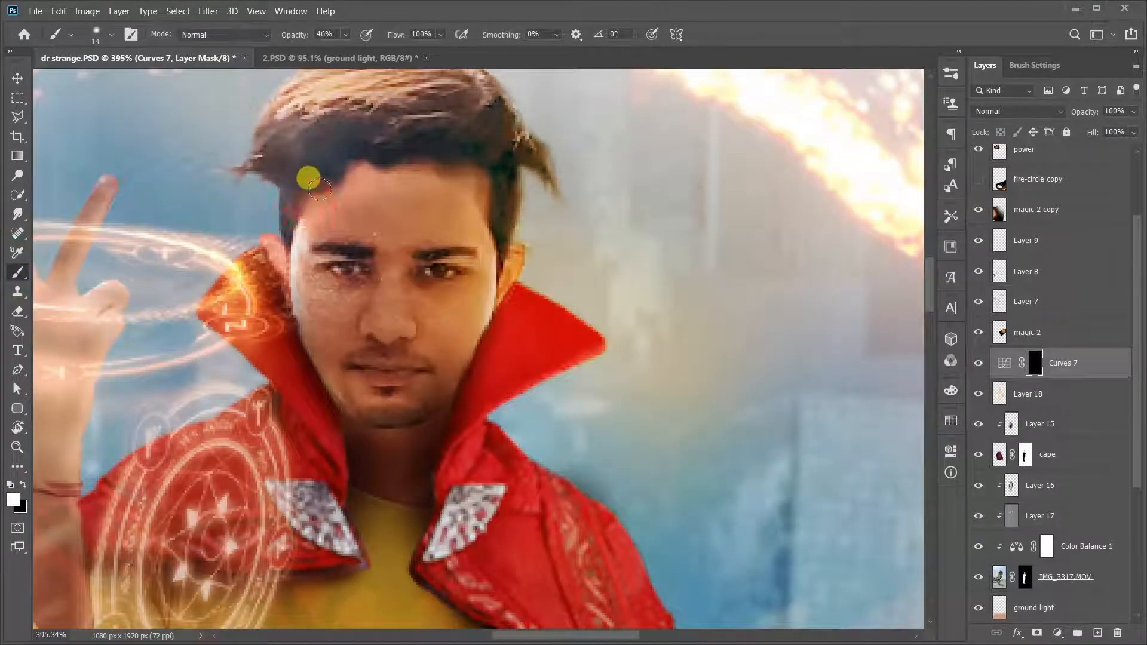
{"action": "mouse_move", "coordinate": [347, 291]}
{"action": "left_mouse_down"}
{"action": "mouse_move", "coordinate": [350, 186]}
{"action": "mouse_move", "coordinate": [366, 277]}
{"action": "mouse_move", "coordinate": [355, 357]}
{"action": "left_mouse_up"}
{"action": "mouse_move", "coordinate": [314, 282]}
{"action": "left_mouse_down"}
{"action": "mouse_move", "coordinate": [361, 358]}
{"action": "mouse_move", "coordinate": [389, 378]}
{"action": "left_mouse_up"}
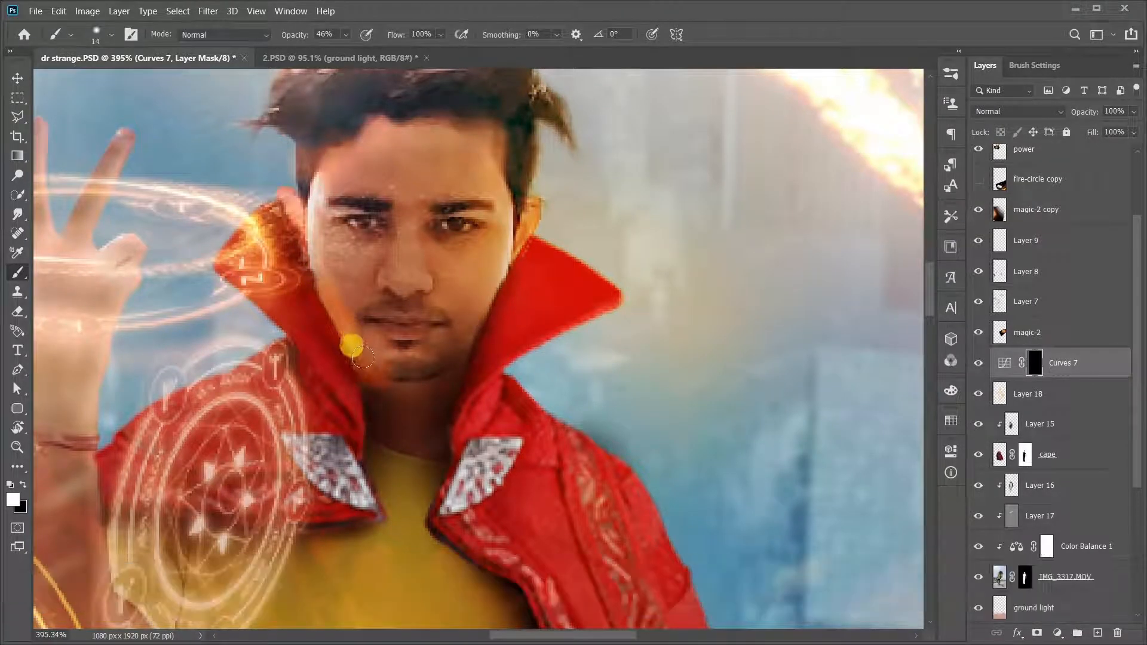
{"action": "mouse_move", "coordinate": [240, 248]}
{"action": "left_mouse_down"}
{"action": "mouse_move", "coordinate": [285, 306]}
{"action": "mouse_move", "coordinate": [352, 443]}
{"action": "left_mouse_up"}
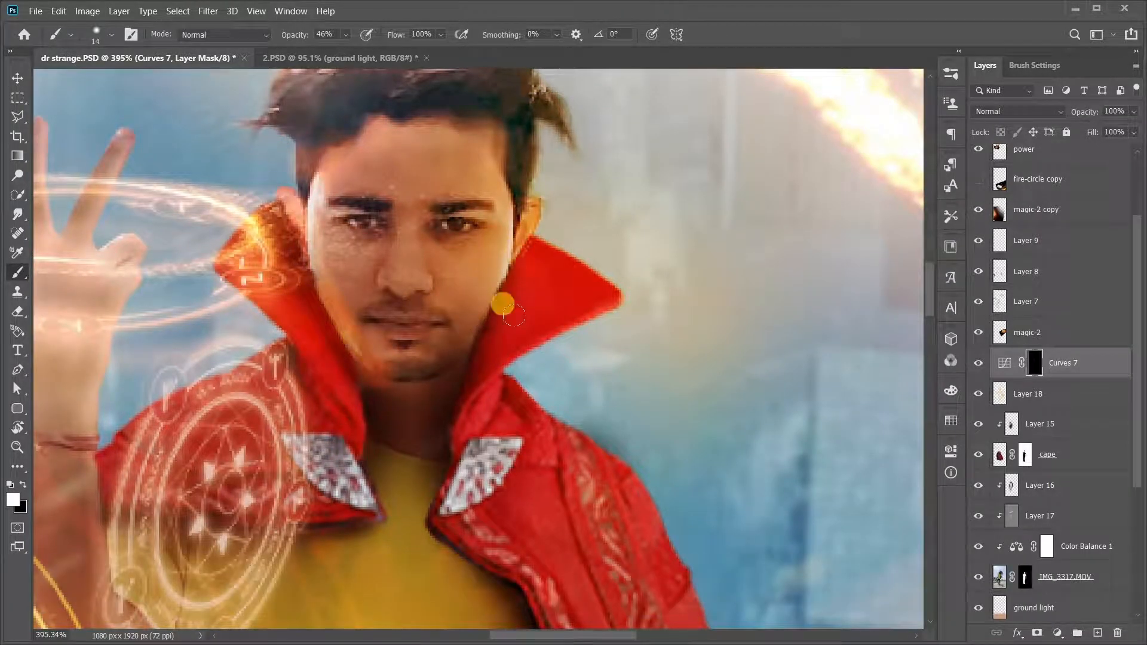
{"action": "left_click_drag", "start_coordinate": [514, 315], "coordinate": [459, 439]}
{"action": "left_click_drag", "start_coordinate": [443, 455], "coordinate": [582, 314]}
Paint warm light on the mask over the face and the raised fingers, undoing one misplaced stroke.
{"action": "left_click_drag", "start_coordinate": [375, 203], "coordinate": [309, 265]}
{"action": "mouse_move", "coordinate": [372, 237]}
{"action": "left_mouse_down"}
{"action": "mouse_move", "coordinate": [269, 359]}
{"action": "mouse_move", "coordinate": [455, 361]}
{"action": "left_mouse_up"}
{"action": "left_click_drag", "start_coordinate": [395, 326], "coordinate": [406, 242]}
{"action": "key", "text": "ctrl+z"}
{"action": "left_click_drag", "start_coordinate": [431, 191], "coordinate": [431, 299]}
{"action": "left_click_drag", "start_coordinate": [360, 120], "coordinate": [374, 228]}
{"action": "scroll", "coordinate": [410, 222], "scroll_direction": "down", "scroll_amount": 3}
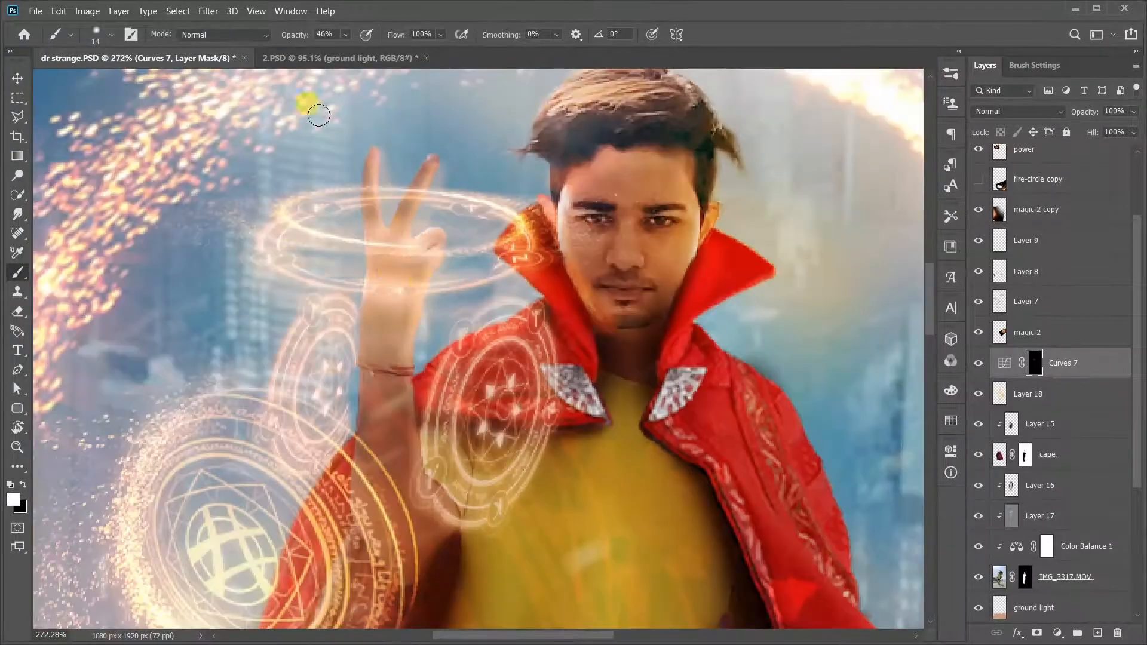
{"action": "mouse_move", "coordinate": [615, 184]}
{"action": "left_mouse_down"}
{"action": "mouse_move", "coordinate": [608, 293]}
{"action": "mouse_move", "coordinate": [593, 244]}
{"action": "mouse_move", "coordinate": [668, 263]}
{"action": "left_mouse_up"}
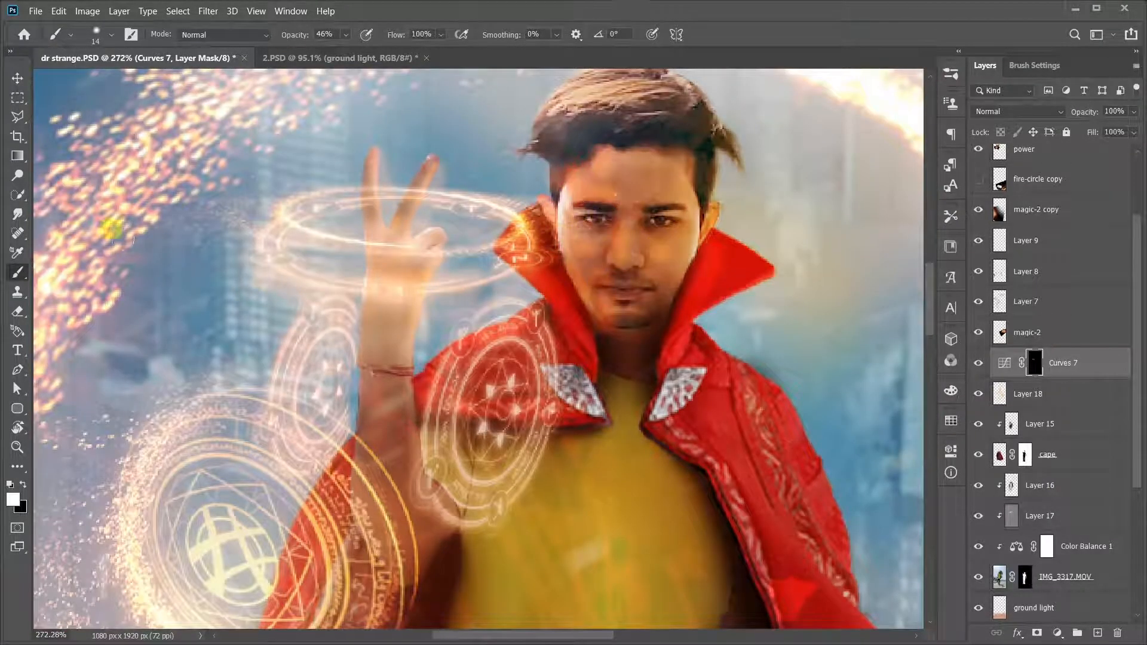
Smudge the mask over the face to soften the light, and brush warm light along the hair edge.
{"action": "left_click", "coordinate": [18, 214]}
{"action": "right_click", "coordinate": [664, 235]}
{"action": "left_click_drag", "start_coordinate": [591, 255], "coordinate": [686, 238]}
{"action": "left_click", "coordinate": [18, 273]}
{"action": "mouse_move", "coordinate": [540, 116]}
{"action": "left_mouse_down"}
{"action": "mouse_move", "coordinate": [543, 200]}
{"action": "mouse_move", "coordinate": [571, 192]}
{"action": "left_mouse_up"}
Smudge the mask around the head and collar to blend the warm light.
{"action": "scroll", "coordinate": [565, 167], "scroll_direction": "down", "scroll_amount": 3}
{"action": "scroll", "coordinate": [571, 192], "scroll_direction": "up", "scroll_amount": 4}
{"action": "left_click", "coordinate": [17, 214]}
{"action": "left_click_drag", "start_coordinate": [521, 305], "coordinate": [492, 432]}
Try painting warm light on the mask with a resized brush near the collar and shoulder, and undo the strokes.
{"action": "left_click", "coordinate": [17, 272]}
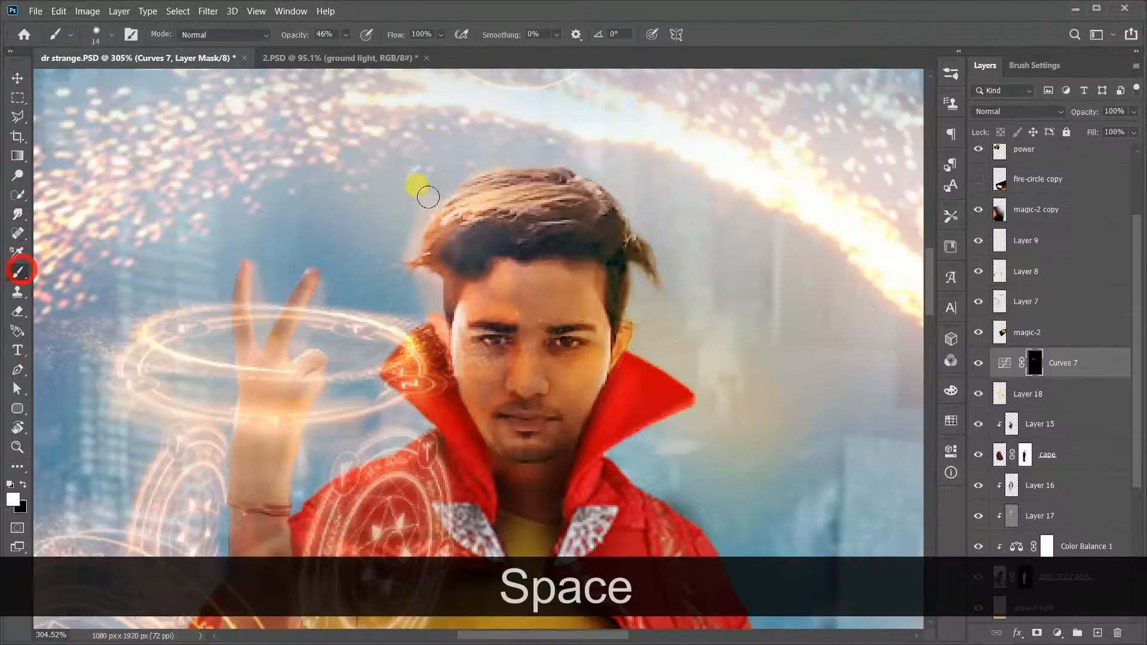
{"action": "scroll", "coordinate": [532, 148], "scroll_direction": "down", "scroll_amount": 7}
{"action": "key", "text": "ctrl+z"}
{"action": "key", "text": "ctrl+z"}
{"action": "scroll", "coordinate": [574, 239], "scroll_direction": "up", "scroll_amount": 3}
{"action": "right_click", "coordinate": [602, 234]}
{"action": "left_click_drag", "start_coordinate": [706, 279], "coordinate": [696, 279]}
{"action": "scroll", "coordinate": [555, 173], "scroll_direction": "up", "scroll_amount": 4}
{"action": "mouse_move", "coordinate": [583, 224]}
{"action": "left_mouse_down"}
{"action": "mouse_move", "coordinate": [541, 169]}
{"action": "mouse_move", "coordinate": [611, 249]}
{"action": "left_mouse_up"}
{"action": "key", "text": "ctrl+z"}
{"action": "key", "text": "ctrl+z"}
{"action": "key", "text": "ctrl+z"}
Paint warm light on the mask with a 31 px brush down the cape's outer edge opposite the raised hand.
{"action": "right_click", "coordinate": [623, 219]}
{"action": "left_click_drag", "start_coordinate": [542, 163], "coordinate": [633, 281]}
{"action": "left_click_drag", "start_coordinate": [704, 430], "coordinate": [643, 237]}
{"action": "right_click", "coordinate": [719, 228]}
{"action": "left_click_drag", "start_coordinate": [760, 483], "coordinate": [664, 252]}
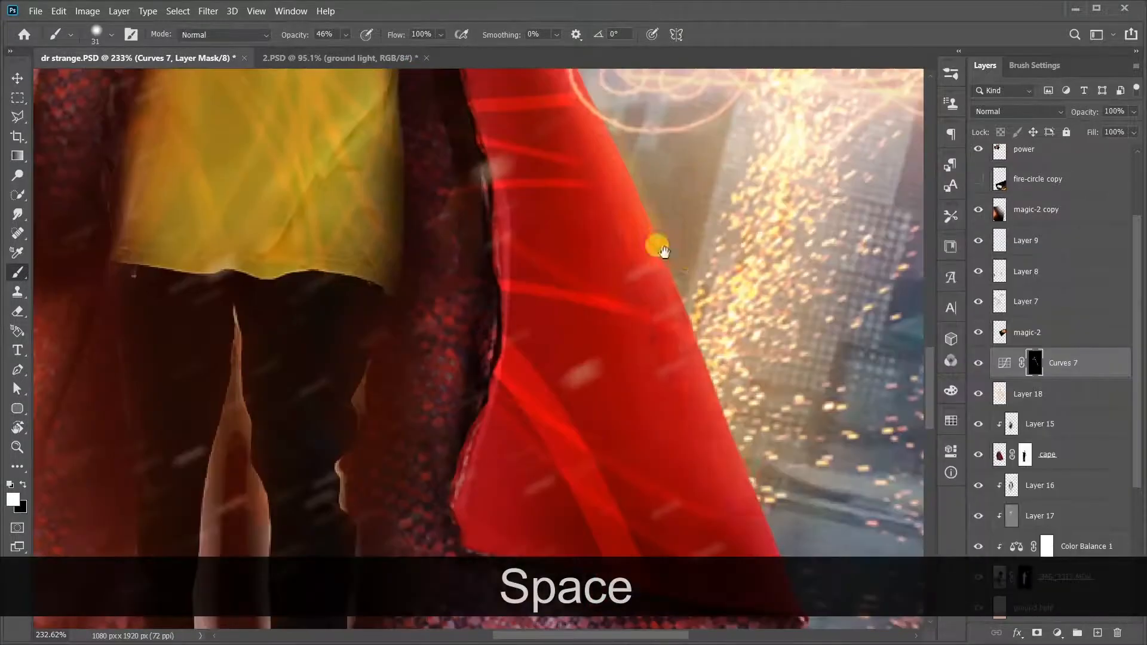
{"action": "scroll", "coordinate": [687, 257], "scroll_direction": "down", "scroll_amount": 4}
{"action": "right_click", "coordinate": [718, 239]}
{"action": "mouse_move", "coordinate": [586, 173]}
{"action": "left_mouse_down"}
{"action": "mouse_move", "coordinate": [576, 269]}
{"action": "mouse_move", "coordinate": [636, 377]}
{"action": "left_mouse_up"}
{"action": "scroll", "coordinate": [711, 430], "scroll_direction": "down", "scroll_amount": 3}
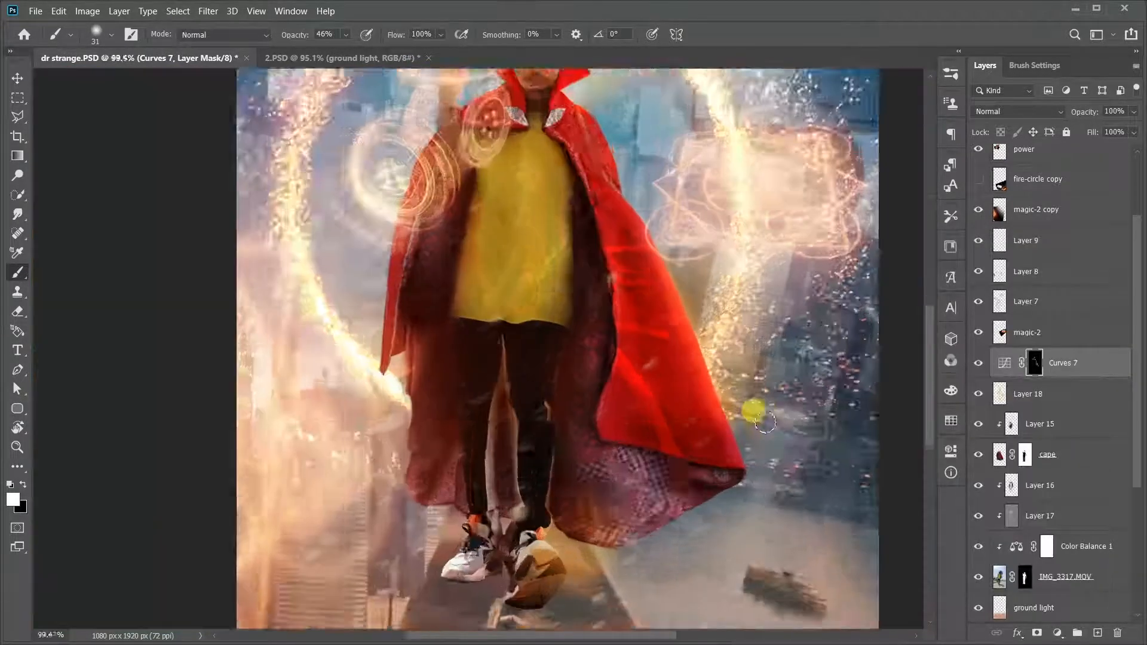
Smudge the mask with a larger brush at 35% strength to blend the warm light across the red cape.
{"action": "scroll", "coordinate": [762, 427], "scroll_direction": "up", "scroll_amount": 3}
{"action": "left_click", "coordinate": [17, 214]}
{"action": "right_click", "coordinate": [624, 222]}
{"action": "left_click_drag", "start_coordinate": [719, 265], "coordinate": [729, 265]}
{"action": "left_click", "coordinate": [610, 282]}
{"action": "right_click", "coordinate": [667, 410]}
{"action": "left_click", "coordinate": [633, 308]}
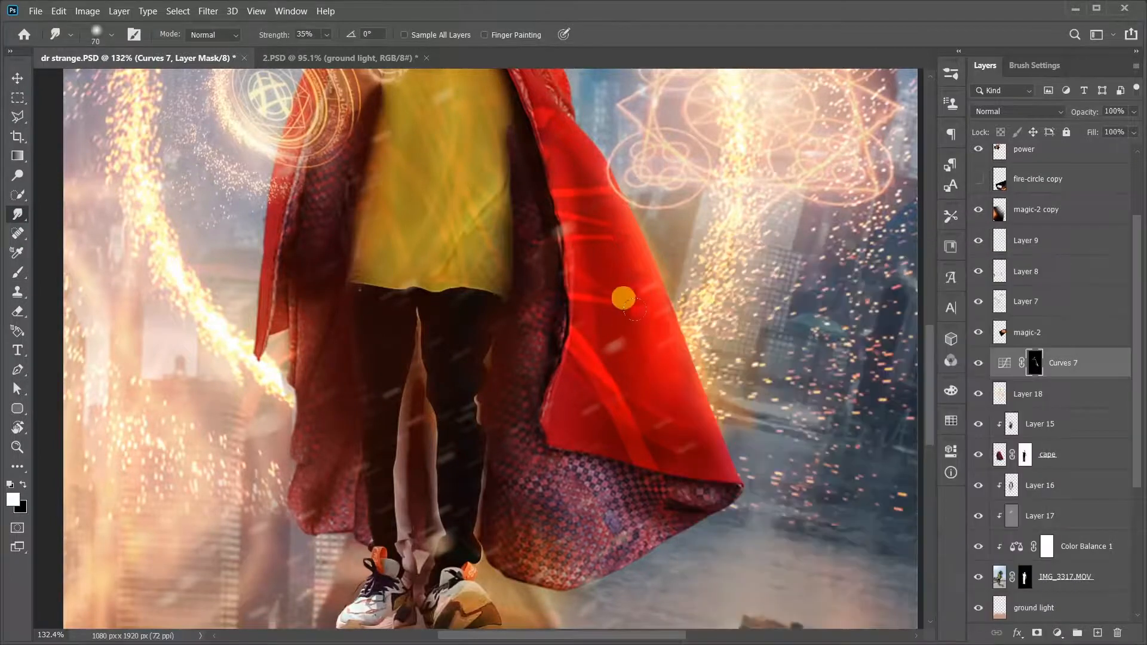
{"action": "scroll", "coordinate": [618, 353], "scroll_direction": "down", "scroll_amount": 4}
Paint warm light on the mask along the cape edge below the raised hand, and undo the last two strokes.
{"action": "key", "text": "space"}
{"action": "left_click_drag", "start_coordinate": [467, 242], "coordinate": [437, 397]}
{"action": "scroll", "coordinate": [438, 397], "scroll_direction": "up", "scroll_amount": 3}
{"action": "left_click", "coordinate": [18, 273]}
{"action": "mouse_move", "coordinate": [352, 299]}
{"action": "left_mouse_down"}
{"action": "mouse_move", "coordinate": [306, 516]}
{"action": "mouse_move", "coordinate": [359, 366]}
{"action": "left_mouse_up"}
{"action": "key", "text": "space"}
{"action": "scroll", "coordinate": [409, 511], "scroll_direction": "down", "scroll_amount": 2}
{"action": "key", "text": "ctrl+z"}
{"action": "key", "text": "ctrl+z"}
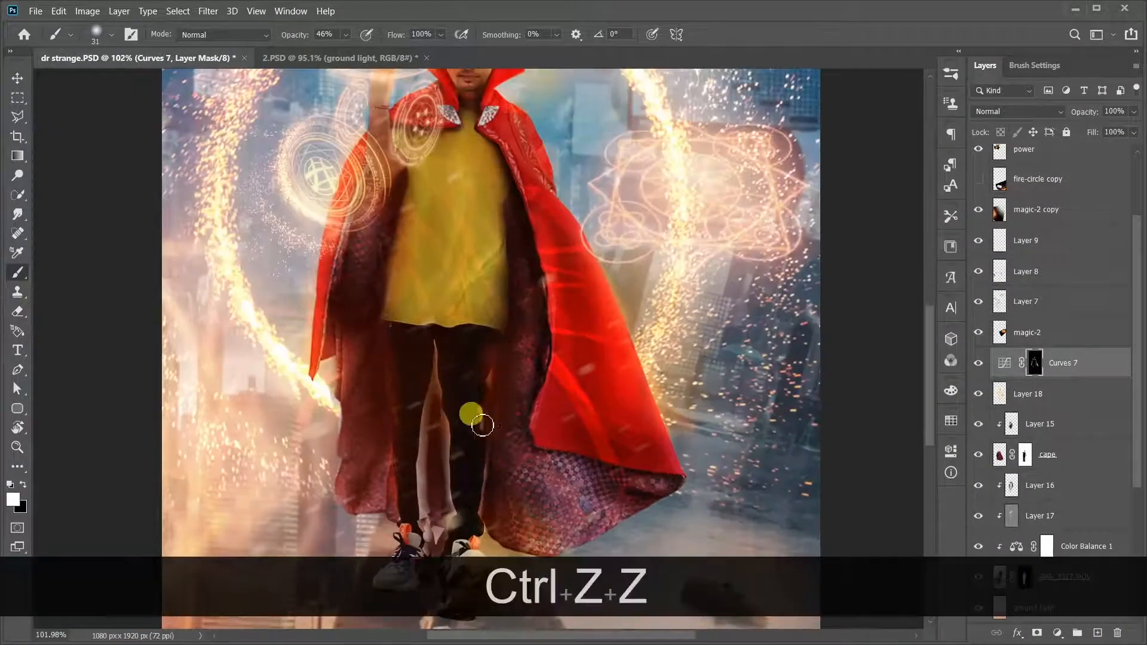
Reduce the brush to 14 px, paint warm light on the mask around the lower leg and shoe, and undo the last strokes.
{"action": "scroll", "coordinate": [485, 465], "scroll_direction": "up", "scroll_amount": 10}
{"action": "key", "text": "space"}
{"action": "left_click_drag", "start_coordinate": [485, 478], "coordinate": [469, 173]}
{"action": "right_click", "coordinate": [627, 239]}
{"action": "left_click_drag", "start_coordinate": [718, 277], "coordinate": [711, 277]}
{"action": "left_click", "coordinate": [609, 326]}
{"action": "key", "text": "ctrl+z"}
{"action": "key", "text": "ctrl+z"}
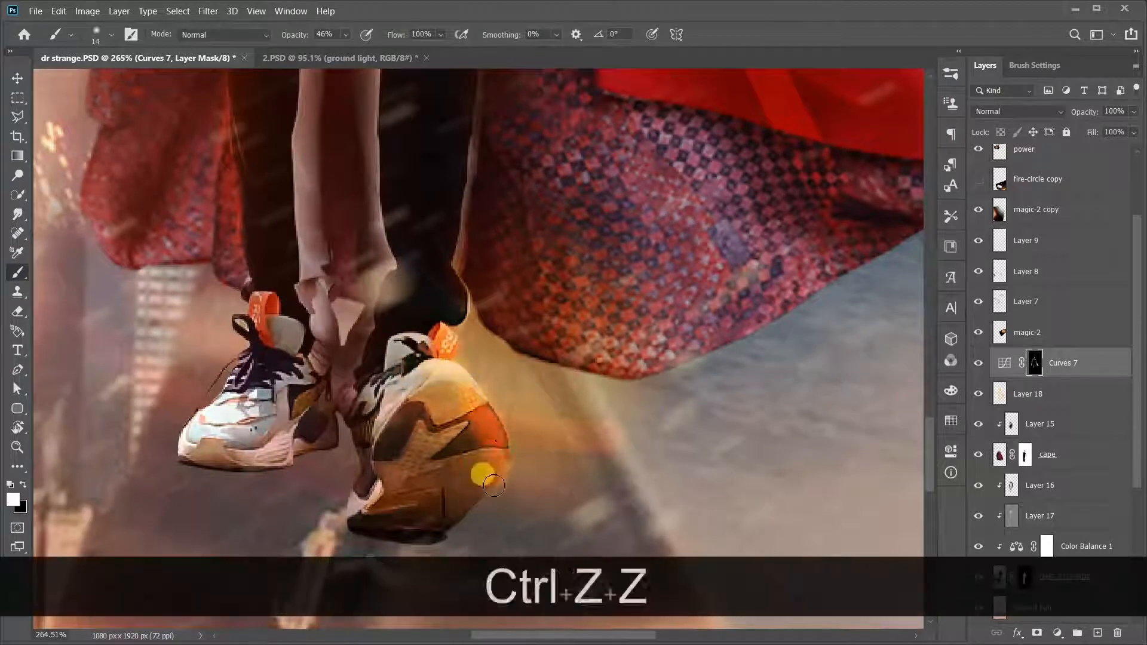
Swap the brush colours and refine the Curves 7 mask over the shoes and along the lower legs.
{"action": "key", "text": "x"}
{"action": "left_click_drag", "start_coordinate": [248, 387], "coordinate": [211, 430]}
{"action": "left_click_drag", "start_coordinate": [326, 299], "coordinate": [337, 360]}
{"action": "key", "text": "space"}
{"action": "mouse_move", "coordinate": [328, 256]}
{"action": "left_mouse_down"}
{"action": "mouse_move", "coordinate": [327, 349]}
{"action": "mouse_move", "coordinate": [310, 338]}
{"action": "left_mouse_up"}
{"action": "scroll", "coordinate": [416, 290], "scroll_direction": "down", "scroll_amount": 10}
{"action": "scroll", "coordinate": [382, 393], "scroll_direction": "up", "scroll_amount": 10}
{"action": "key", "text": "space"}
{"action": "scroll", "coordinate": [316, 352], "scroll_direction": "down", "scroll_amount": 10}
{"action": "scroll", "coordinate": [382, 418], "scroll_direction": "up", "scroll_amount": 10}
{"action": "left_click_drag", "start_coordinate": [382, 507], "coordinate": [399, 487]}
{"action": "scroll", "coordinate": [407, 478], "scroll_direction": "down", "scroll_amount": 10}
{"action": "key", "text": "space"}
Paint warm light on the mask over the ear and the hair beside it, opposite the raised hand.
{"action": "scroll", "coordinate": [526, 239], "scroll_direction": "up", "scroll_amount": 10}
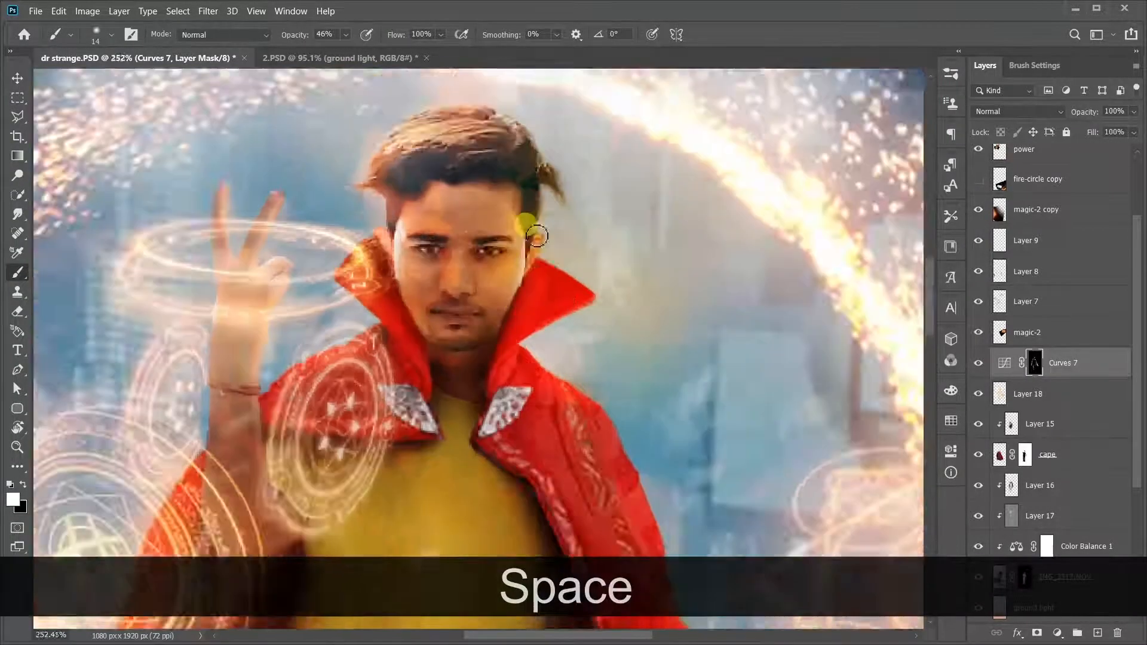
{"action": "left_click_drag", "start_coordinate": [527, 263], "coordinate": [553, 215]}
{"action": "scroll", "coordinate": [469, 259], "scroll_direction": "down", "scroll_amount": 10}
{"action": "scroll", "coordinate": [482, 256], "scroll_direction": "up", "scroll_amount": 10}
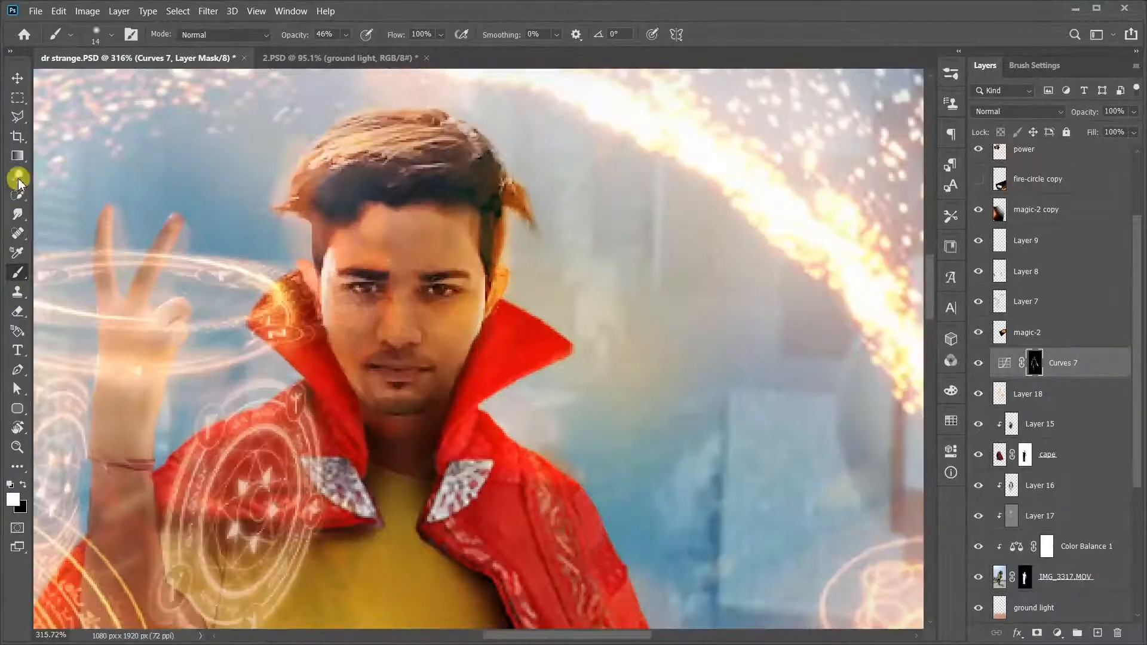
{"action": "left_click", "coordinate": [17, 214]}
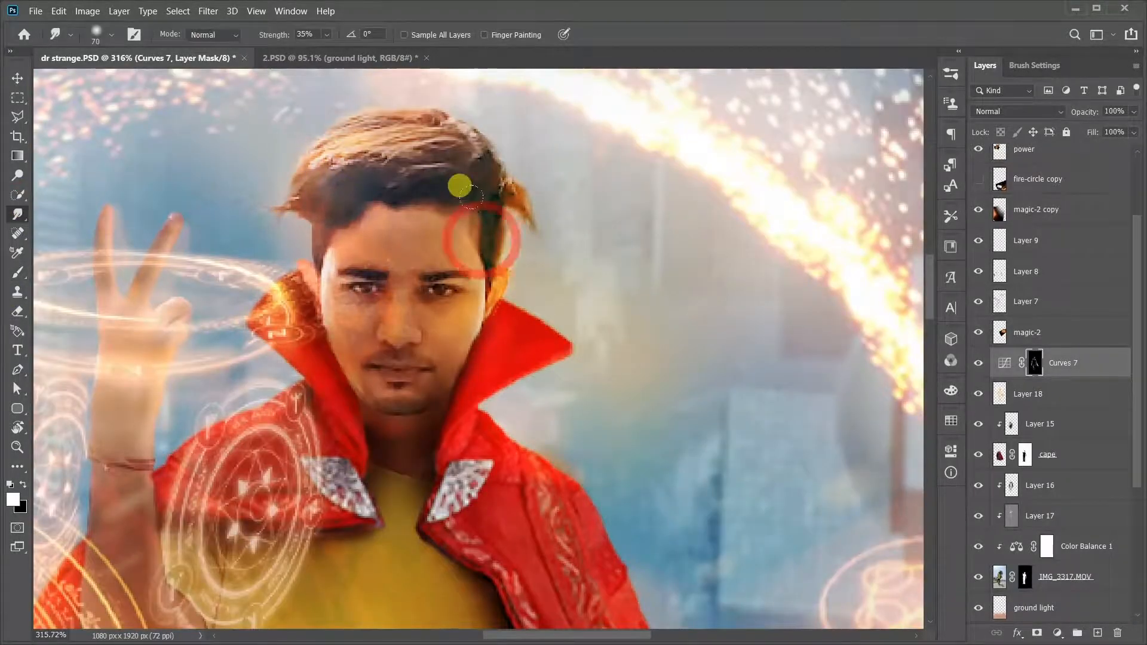
{"action": "scroll", "coordinate": [460, 186], "scroll_direction": "down", "scroll_amount": 10}
{"action": "left_click", "coordinate": [1046, 525]}
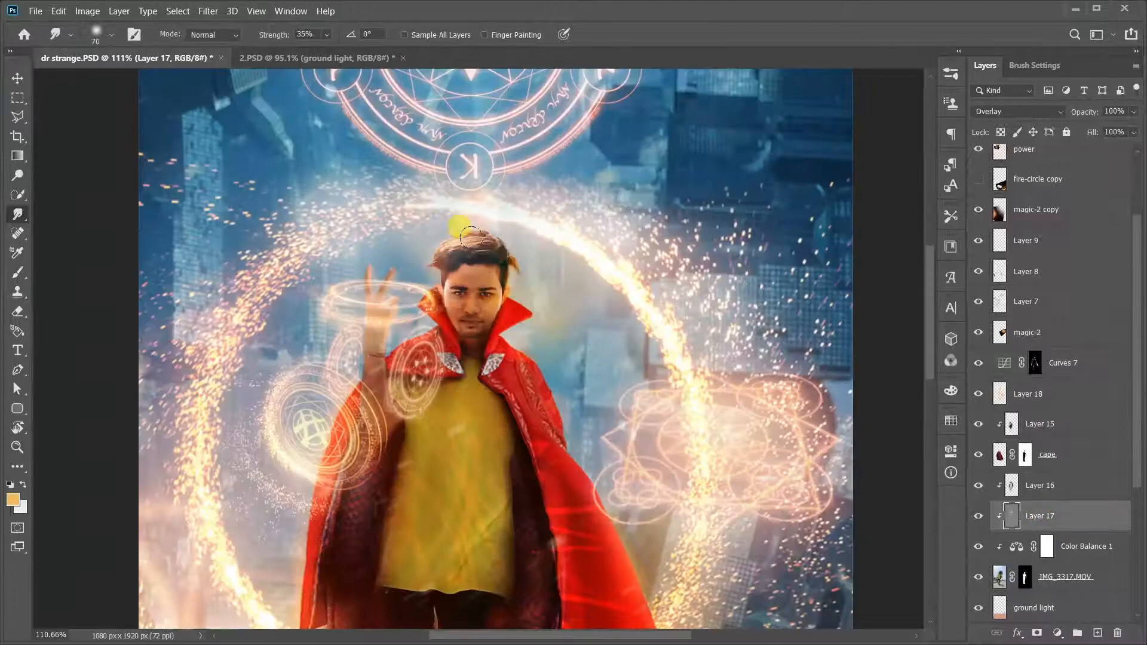
{"action": "scroll", "coordinate": [470, 262], "scroll_direction": "down", "scroll_amount": 5}
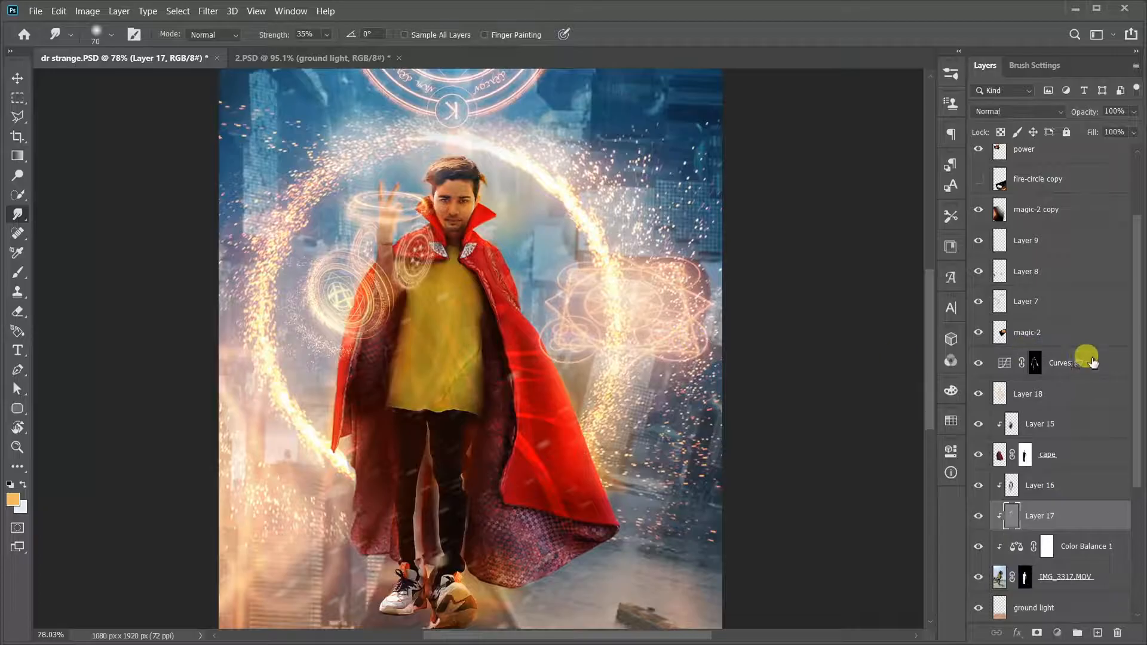
Add a new layer directly above Curves 7 and set its blend mode to Color Dodge.
{"action": "left_click", "coordinate": [1091, 362]}
{"action": "left_click", "coordinate": [1097, 625]}
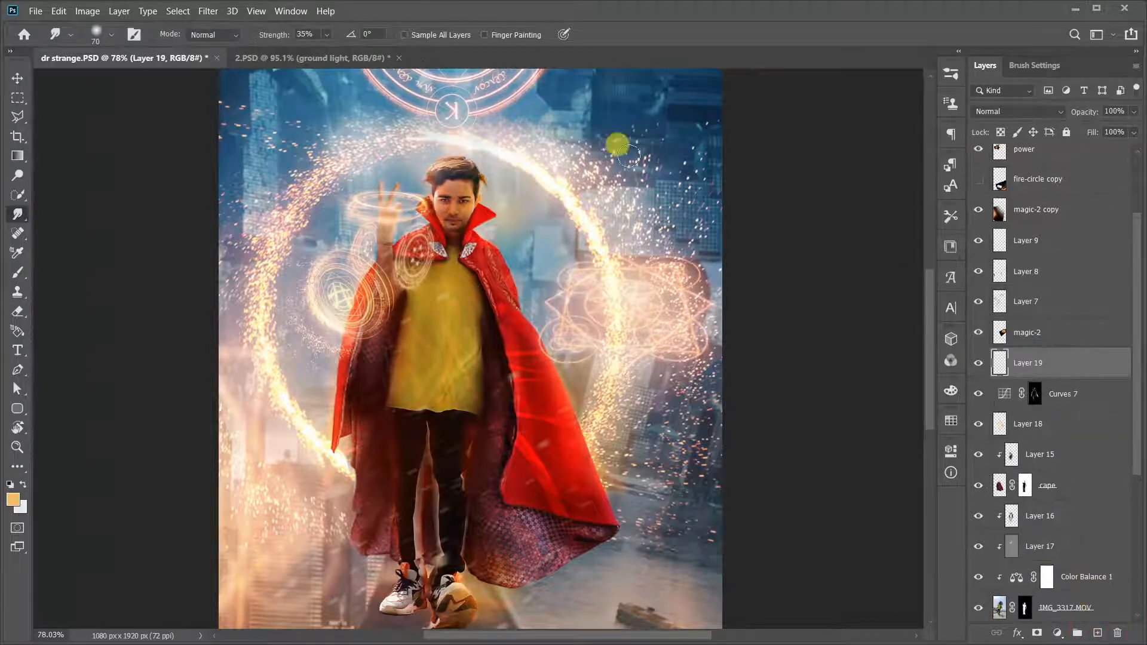
{"action": "left_click", "coordinate": [975, 111]}
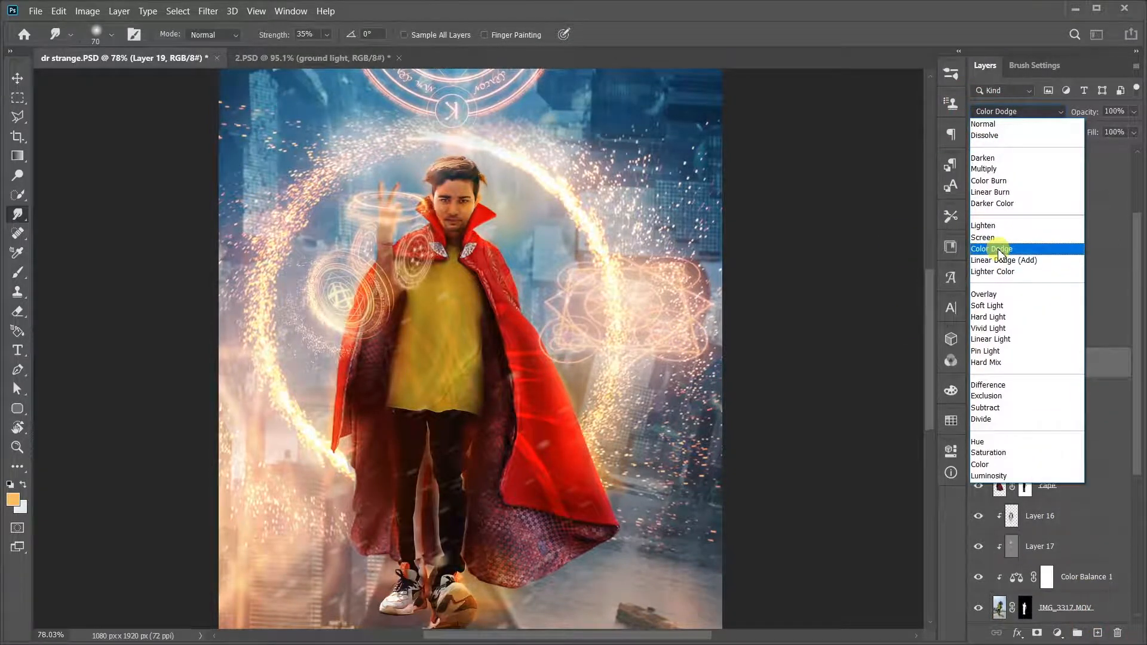
{"action": "left_click", "coordinate": [1003, 249]}
Sample a near-white brush colour from the fire ring, and try a 9 px highlight stroke on the hair edge facing it.
{"action": "left_click", "coordinate": [18, 446]}
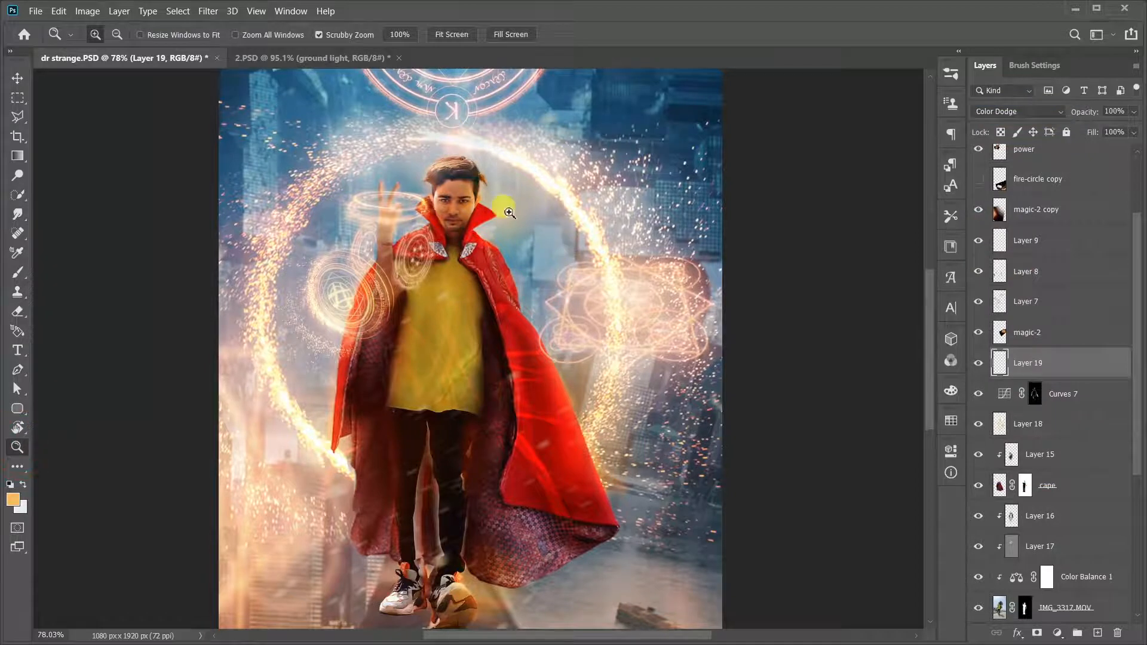
{"action": "left_click_drag", "start_coordinate": [509, 213], "coordinate": [542, 211]}
{"action": "left_click_drag", "start_coordinate": [496, 330], "coordinate": [542, 424]}
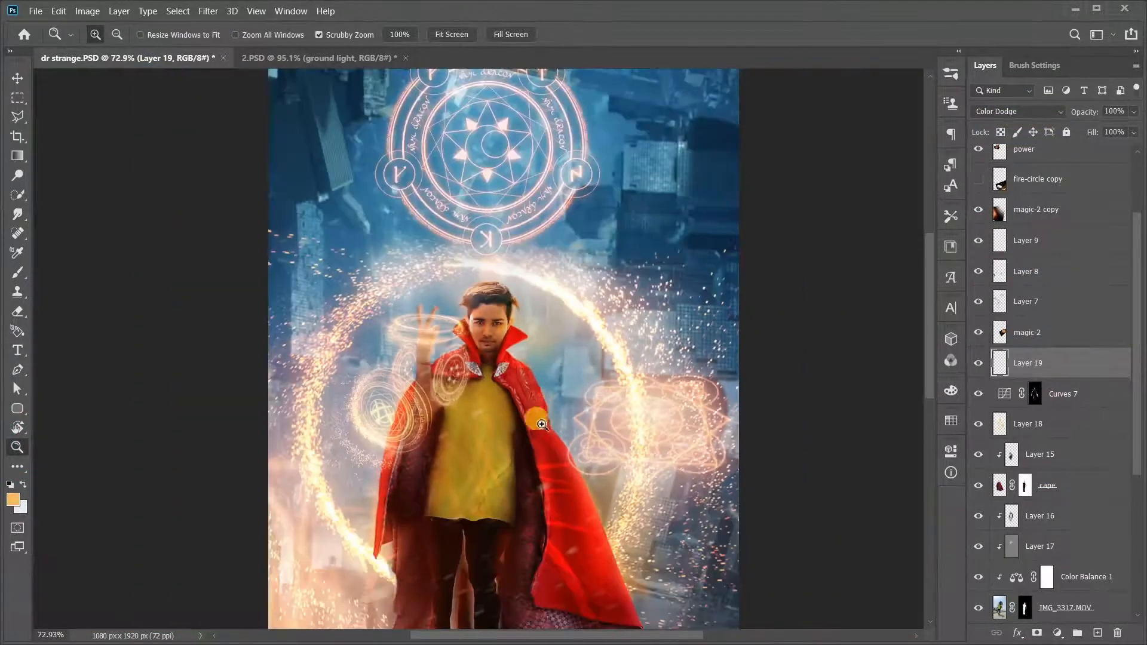
{"action": "left_click_drag", "start_coordinate": [568, 344], "coordinate": [604, 277]}
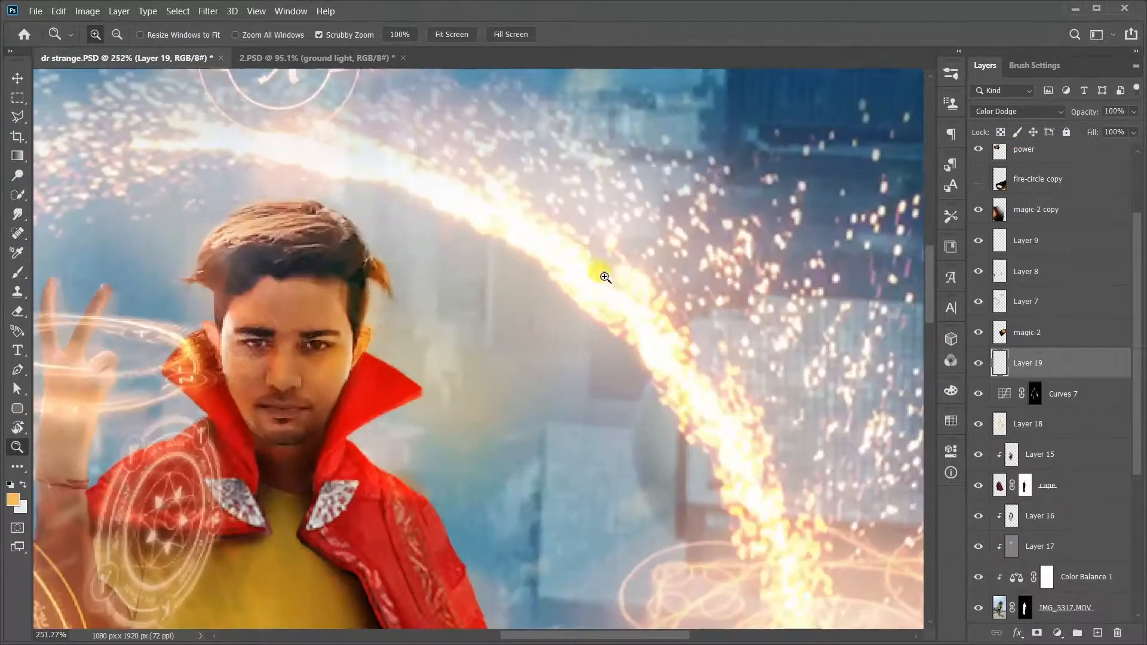
{"action": "left_click", "coordinate": [17, 273]}
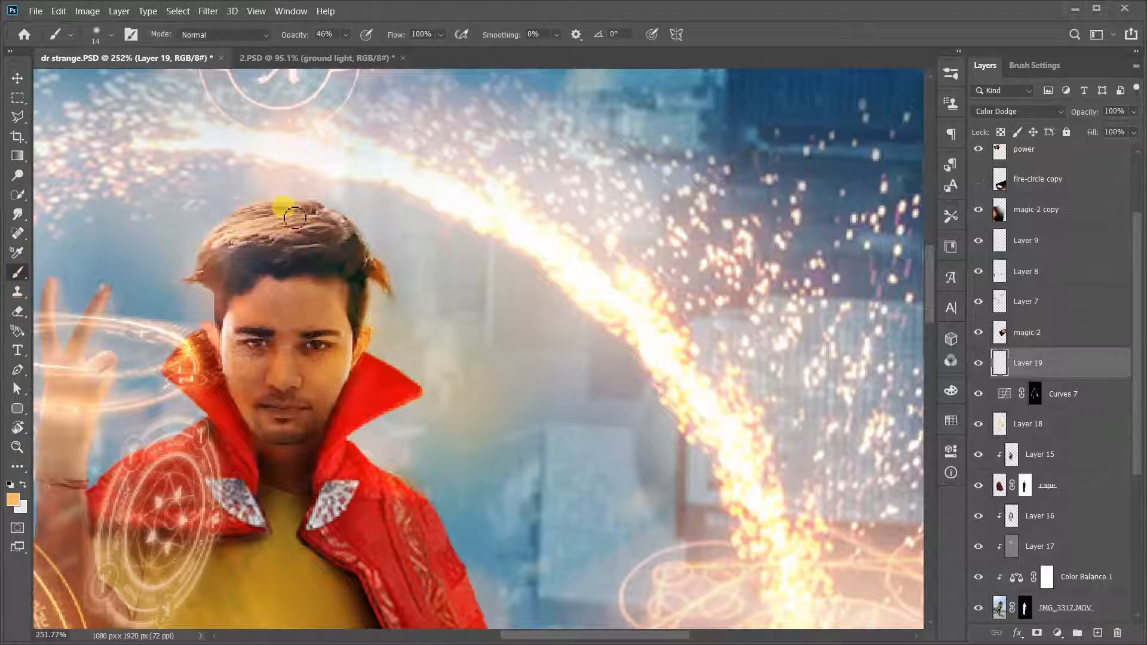
{"action": "key", "text": "alt"}
{"action": "left_click_drag", "start_coordinate": [382, 263], "coordinate": [422, 191]}
{"action": "scroll", "coordinate": [392, 236], "scroll_direction": "up", "scroll_amount": 4}
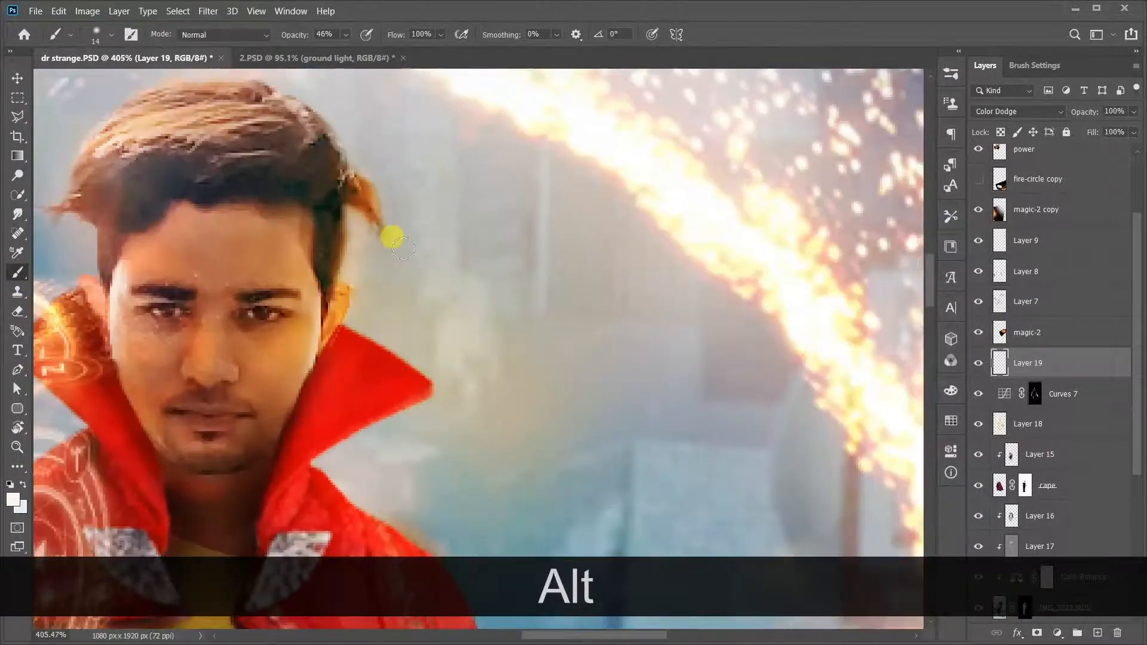
{"action": "right_click", "coordinate": [416, 214]}
{"action": "left_click", "coordinate": [323, 145]}
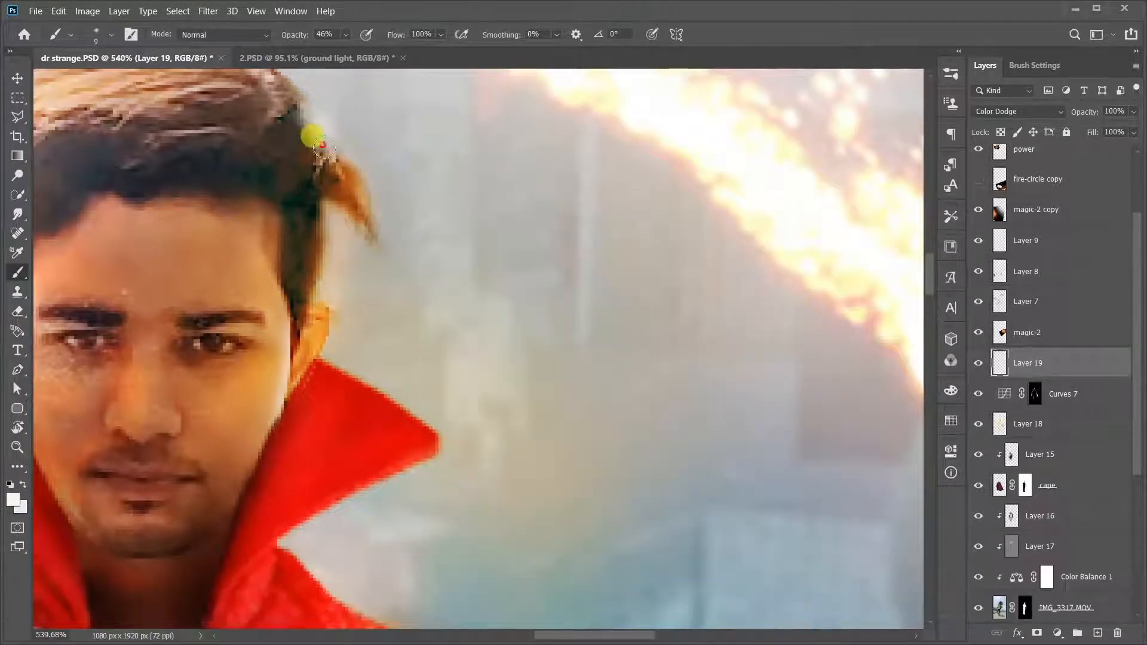
{"action": "key", "text": "ctrl+z"}
Set the brush to 72% opacity, 1 px and 78% hardness, and paint thin highlights on the hair tuft, ear and jaw edge.
{"action": "left_click_drag", "start_coordinate": [295, 35], "coordinate": [311, 34]}
{"action": "right_click", "coordinate": [414, 107]}
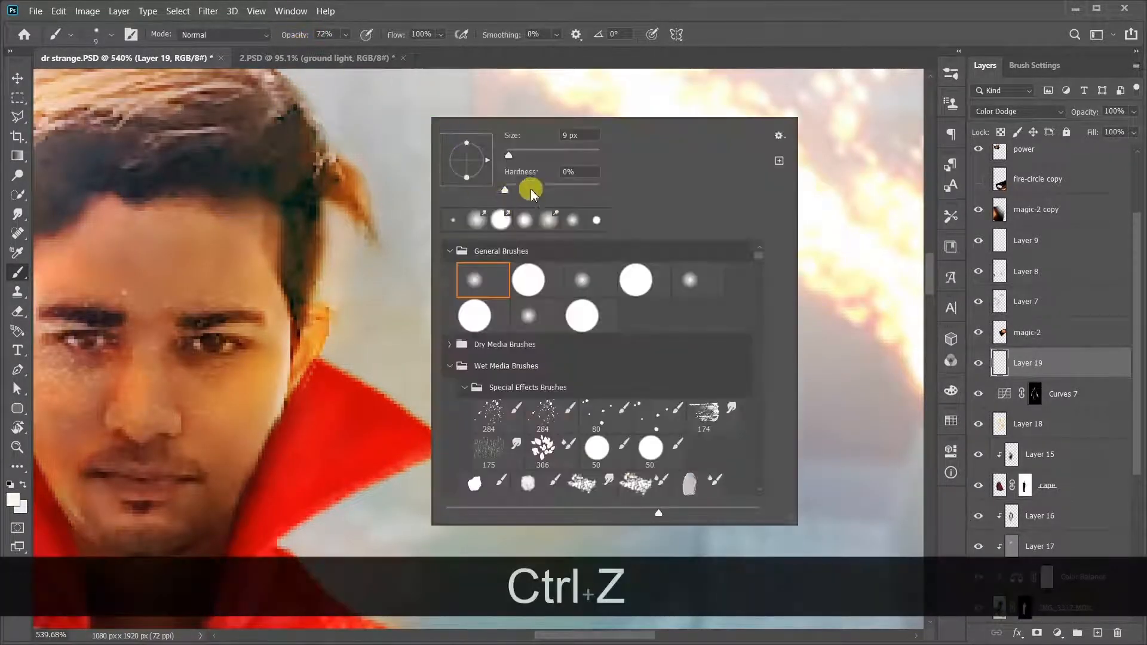
{"action": "left_click_drag", "start_coordinate": [505, 157], "coordinate": [509, 160]}
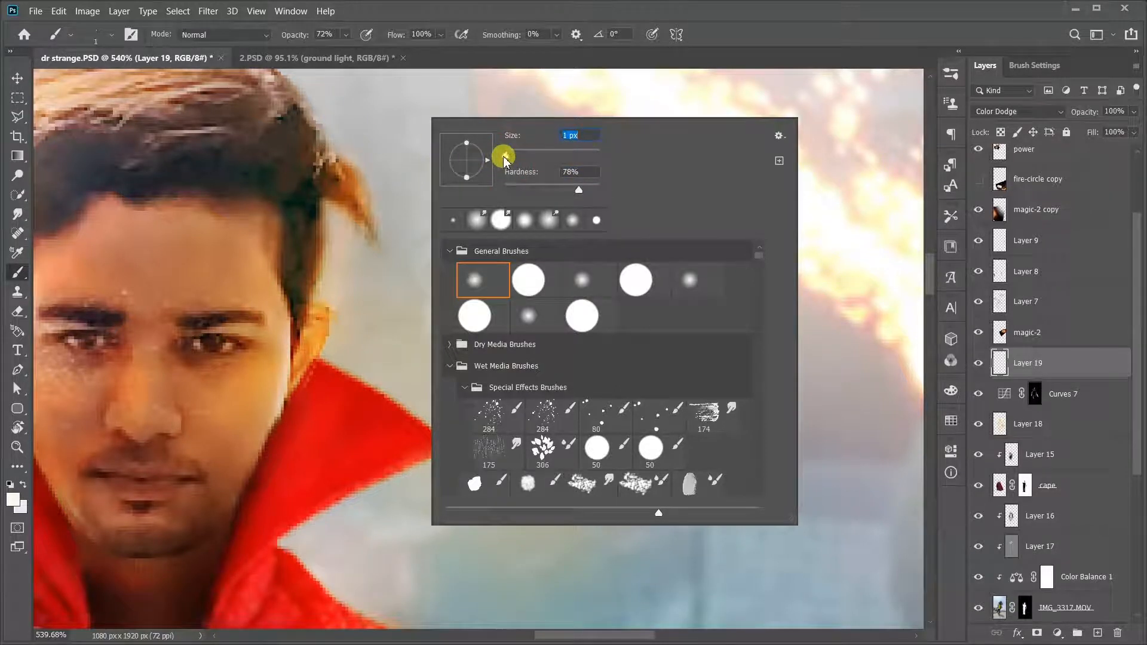
{"action": "left_click", "coordinate": [329, 145]}
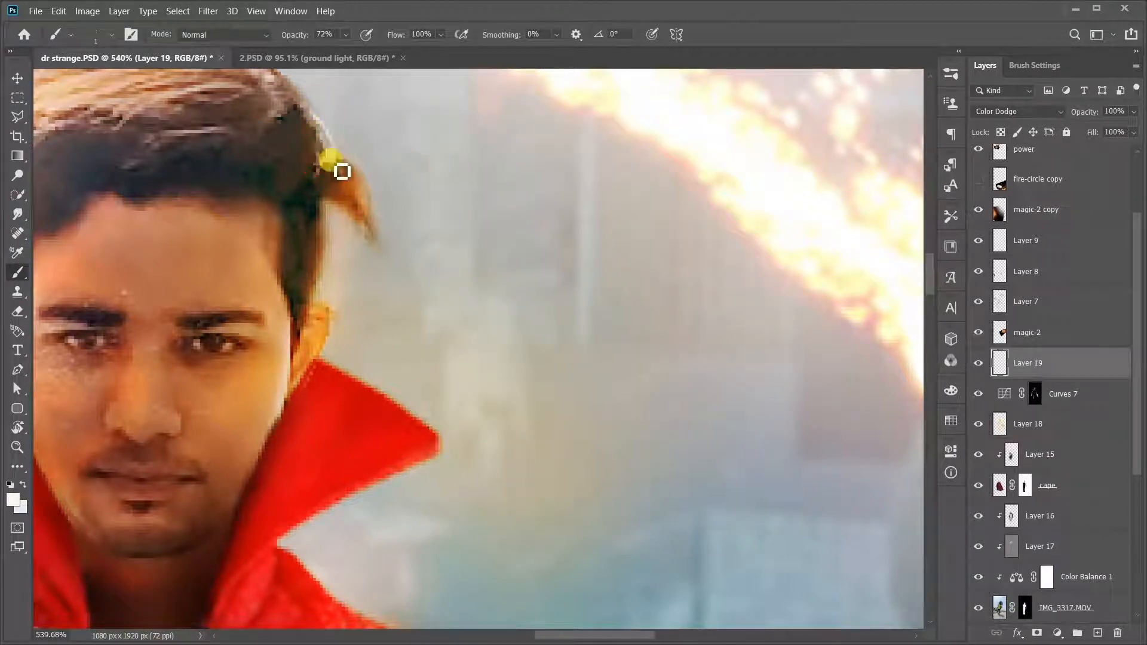
{"action": "left_click_drag", "start_coordinate": [332, 244], "coordinate": [289, 403]}
{"action": "key", "text": "space"}
{"action": "mouse_move", "coordinate": [285, 427]}
{"action": "left_mouse_down"}
{"action": "mouse_move", "coordinate": [335, 297]}
{"action": "mouse_move", "coordinate": [303, 353]}
{"action": "left_mouse_up"}
Enlarge the brush to 3 px and paint highlights along the edges of the collar facing the fire ring.
{"action": "right_click", "coordinate": [521, 263]}
{"action": "left_click_drag", "start_coordinate": [605, 288], "coordinate": [609, 289]}
{"action": "left_click_drag", "start_coordinate": [367, 223], "coordinate": [446, 279]}
{"action": "key", "text": "ctrl+z"}
{"action": "right_click", "coordinate": [520, 245]}
{"action": "left_click_drag", "start_coordinate": [609, 269], "coordinate": [606, 269]}
{"action": "mouse_move", "coordinate": [369, 226]}
{"action": "left_mouse_down"}
{"action": "mouse_move", "coordinate": [402, 243]}
{"action": "mouse_move", "coordinate": [453, 350]}
{"action": "mouse_move", "coordinate": [269, 514]}
{"action": "left_mouse_up"}
{"action": "mouse_move", "coordinate": [327, 411]}
{"action": "left_mouse_down"}
{"action": "mouse_move", "coordinate": [466, 515]}
{"action": "mouse_move", "coordinate": [378, 468]}
{"action": "left_mouse_up"}
Paint highlights along the cape's shoulder and sleeve edge, its embroidered folds and the front lapel beside the shirt.
{"action": "key", "text": "space"}
{"action": "mouse_move", "coordinate": [452, 509]}
{"action": "left_mouse_down"}
{"action": "mouse_move", "coordinate": [247, 232]}
{"action": "mouse_move", "coordinate": [361, 388]}
{"action": "mouse_move", "coordinate": [280, 200]}
{"action": "left_mouse_up"}
{"action": "left_click_drag", "start_coordinate": [279, 200], "coordinate": [375, 423]}
{"action": "scroll", "coordinate": [358, 400], "scroll_direction": "down", "scroll_amount": 1}
{"action": "key", "text": "ctrl+z"}
{"action": "left_click_drag", "start_coordinate": [306, 267], "coordinate": [350, 394]}
{"action": "left_click_drag", "start_coordinate": [358, 478], "coordinate": [231, 190]}
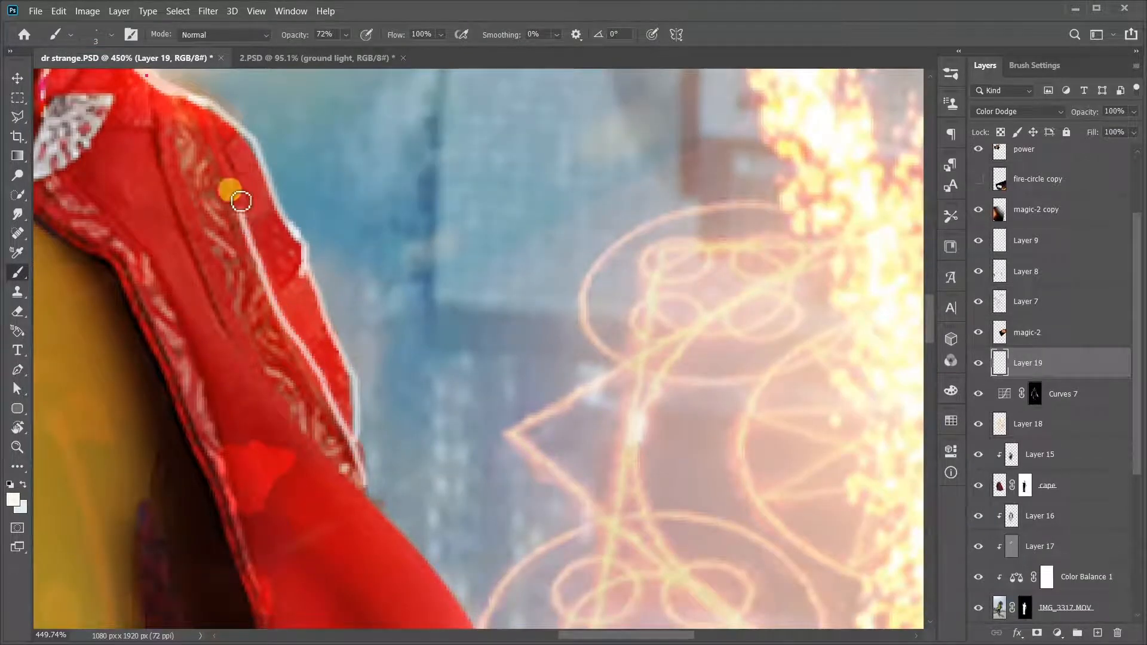
{"action": "left_click_drag", "start_coordinate": [177, 154], "coordinate": [259, 352]}
{"action": "left_click_drag", "start_coordinate": [91, 185], "coordinate": [203, 376]}
Paint highlights down the cape's front and outer edges below the embroidery, and undo the last stroke.
{"action": "key", "text": "space"}
{"action": "left_click_drag", "start_coordinate": [239, 546], "coordinate": [175, 275]}
{"action": "left_click_drag", "start_coordinate": [204, 110], "coordinate": [468, 478]}
{"action": "left_click_drag", "start_coordinate": [280, 209], "coordinate": [364, 310]}
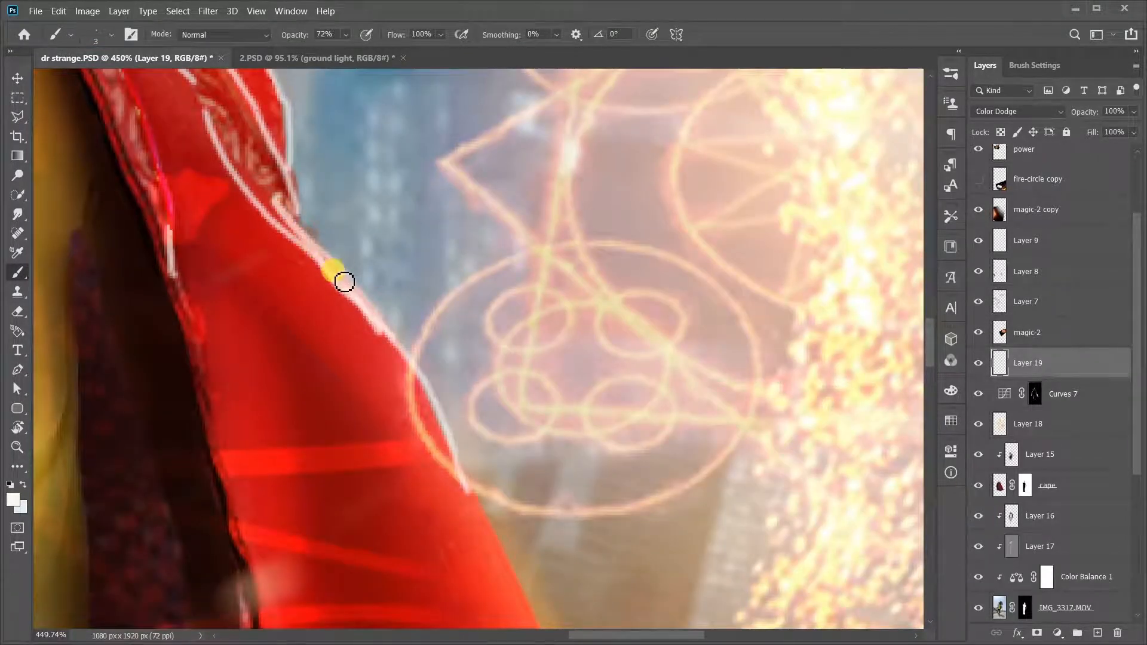
{"action": "key", "text": "space"}
{"action": "scroll", "coordinate": [353, 243], "scroll_direction": "down", "scroll_amount": 2}
{"action": "mouse_move", "coordinate": [435, 464]}
{"action": "left_mouse_down"}
{"action": "mouse_move", "coordinate": [353, 243]}
{"action": "mouse_move", "coordinate": [474, 499]}
{"action": "left_mouse_up"}
{"action": "key", "text": "ctrl+z"}
Paint long highlights down the lower cape's folds and edges, undoing the strokes that miss.
{"action": "scroll", "coordinate": [333, 197], "scroll_direction": "down", "scroll_amount": 4}
{"action": "left_click_drag", "start_coordinate": [333, 197], "coordinate": [412, 478]}
{"action": "mouse_move", "coordinate": [436, 371]}
{"action": "left_mouse_down"}
{"action": "mouse_move", "coordinate": [358, 212]}
{"action": "mouse_move", "coordinate": [442, 419]}
{"action": "left_mouse_up"}
{"action": "key", "text": "ctrl+z"}
{"action": "scroll", "coordinate": [418, 284], "scroll_direction": "up", "scroll_amount": 5}
{"action": "left_click_drag", "start_coordinate": [317, 107], "coordinate": [499, 526]}
{"action": "key", "text": "ctrl+z"}
{"action": "scroll", "coordinate": [424, 421], "scroll_direction": "down", "scroll_amount": 1}
{"action": "left_click_drag", "start_coordinate": [335, 140], "coordinate": [478, 533]}
{"action": "scroll", "coordinate": [476, 471], "scroll_direction": "down", "scroll_amount": 5}
{"action": "left_click_drag", "start_coordinate": [263, 326], "coordinate": [262, 424]}
{"action": "key", "text": "ctrl+z"}
{"action": "left_click_drag", "start_coordinate": [263, 239], "coordinate": [319, 390]}
{"action": "left_click_drag", "start_coordinate": [289, 267], "coordinate": [328, 454]}
{"action": "scroll", "coordinate": [377, 298], "scroll_direction": "down", "scroll_amount": 4}
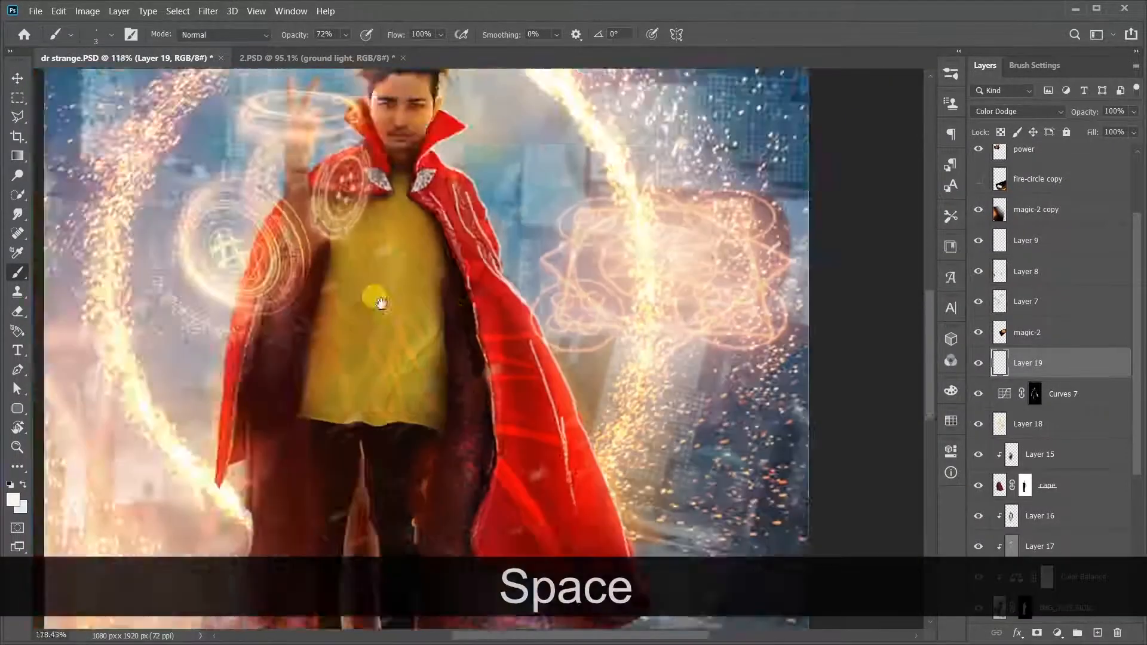
Paint highlights on the collar, temple and hair on the side of the raised hand.
{"action": "scroll", "coordinate": [358, 239], "scroll_direction": "up", "scroll_amount": 5}
{"action": "left_click_drag", "start_coordinate": [424, 108], "coordinate": [310, 193]}
{"action": "scroll", "coordinate": [310, 193], "scroll_direction": "up", "scroll_amount": 5}
{"action": "key", "text": "ctrl+z"}
{"action": "mouse_move", "coordinate": [442, 137]}
{"action": "left_mouse_down"}
{"action": "mouse_move", "coordinate": [468, 216]}
{"action": "mouse_move", "coordinate": [431, 289]}
{"action": "left_mouse_up"}
{"action": "left_click_drag", "start_coordinate": [332, 319], "coordinate": [401, 395]}
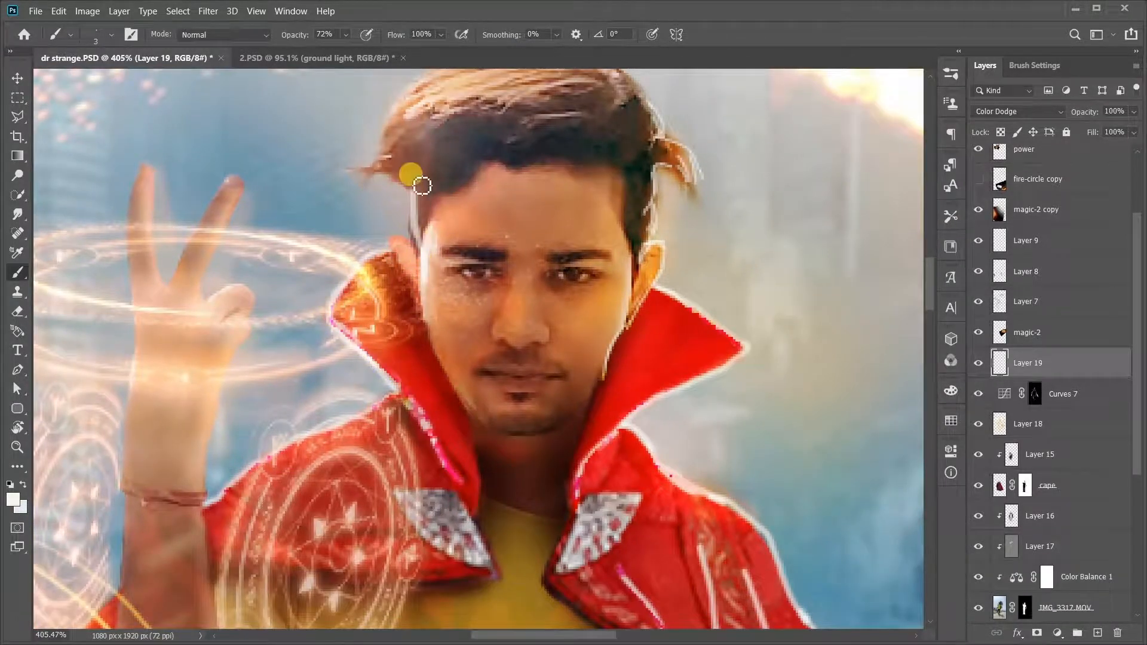
{"action": "left_click_drag", "start_coordinate": [468, 149], "coordinate": [495, 227]}
Paint highlights along the shoulder and the outer edge of the raised hand's wrist, replacing the misplaced stroke.
{"action": "scroll", "coordinate": [494, 227], "scroll_direction": "down", "scroll_amount": 5}
{"action": "mouse_move", "coordinate": [442, 358]}
{"action": "left_mouse_down"}
{"action": "mouse_move", "coordinate": [530, 164]}
{"action": "mouse_move", "coordinate": [530, 174]}
{"action": "left_mouse_up"}
{"action": "left_click_drag", "start_coordinate": [389, 130], "coordinate": [381, 230]}
{"action": "scroll", "coordinate": [412, 179], "scroll_direction": "up", "scroll_amount": 4}
{"action": "key", "text": "ctrl+z"}
{"action": "left_click_drag", "start_coordinate": [348, 114], "coordinate": [344, 222]}
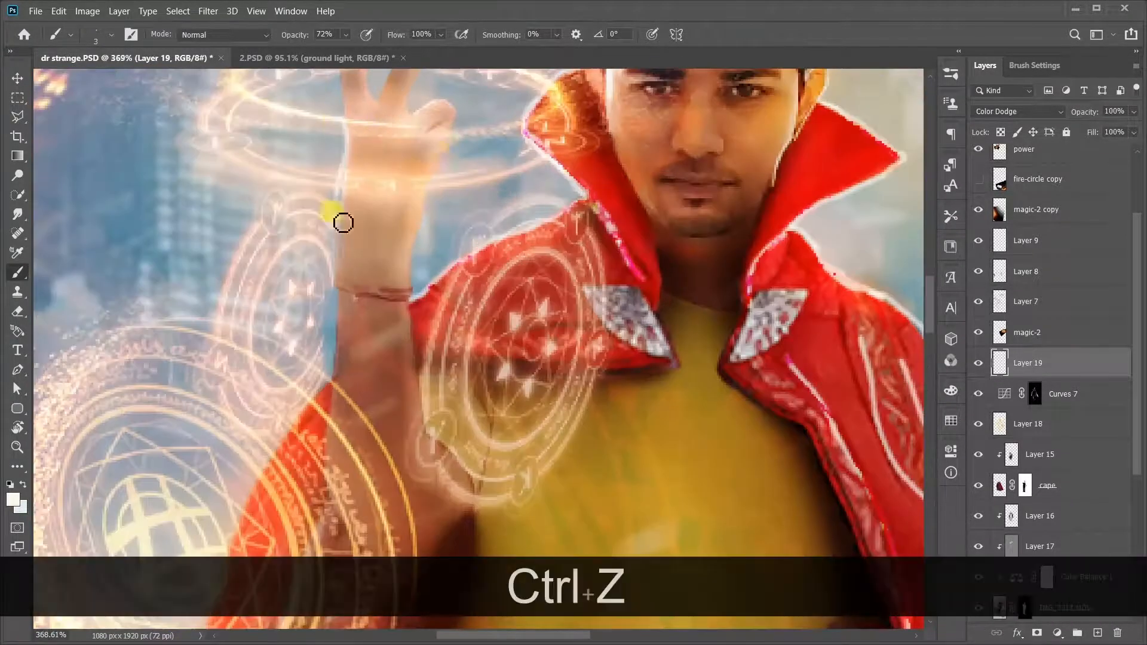
Paint highlights along the inner wrist, thumb and fingers of the raised hand, and undo the last stroke.
{"action": "left_click_drag", "start_coordinate": [427, 219], "coordinate": [417, 263]}
{"action": "scroll", "coordinate": [421, 239], "scroll_direction": "up", "scroll_amount": 3}
{"action": "left_click_drag", "start_coordinate": [424, 116], "coordinate": [437, 266]}
{"action": "left_click_drag", "start_coordinate": [451, 98], "coordinate": [412, 211]}
{"action": "left_click_drag", "start_coordinate": [349, 132], "coordinate": [366, 209]}
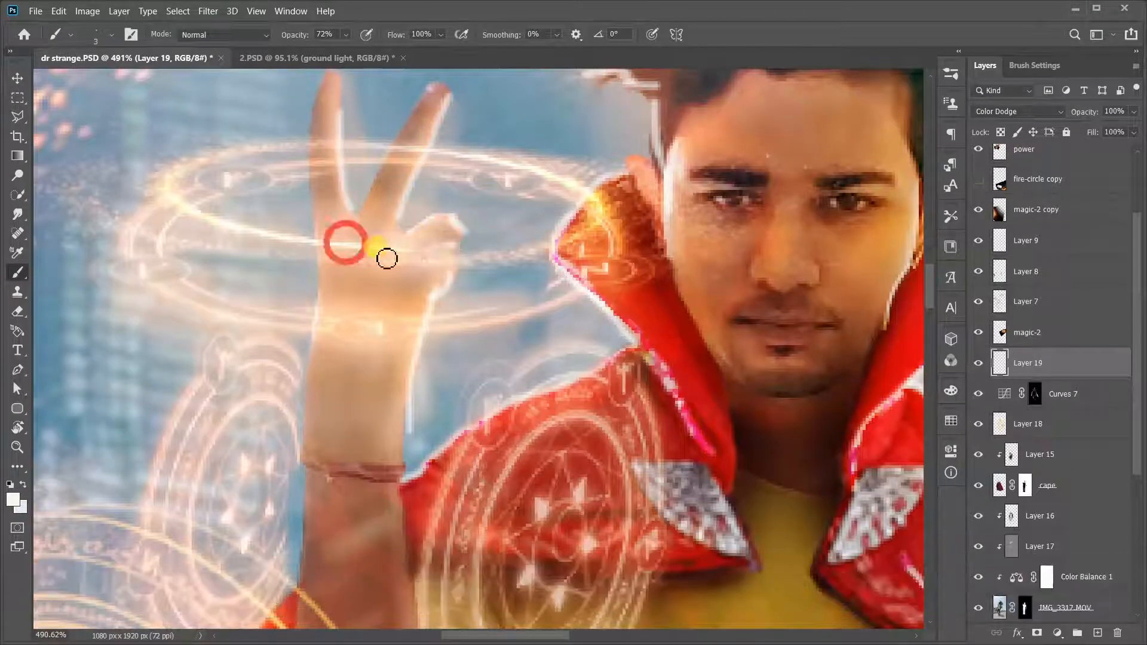
{"action": "key", "text": "ctrl+z"}
Paint highlights down the forearm and the outer cape edge below the raised hand.
{"action": "mouse_move", "coordinate": [326, 408]}
{"action": "left_mouse_down"}
{"action": "mouse_move", "coordinate": [325, 342]}
{"action": "mouse_move", "coordinate": [376, 192]}
{"action": "left_mouse_up"}
{"action": "left_click_drag", "start_coordinate": [371, 424], "coordinate": [502, 155]}
{"action": "left_click_drag", "start_coordinate": [400, 302], "coordinate": [427, 129]}
{"action": "left_click_drag", "start_coordinate": [385, 442], "coordinate": [402, 311]}
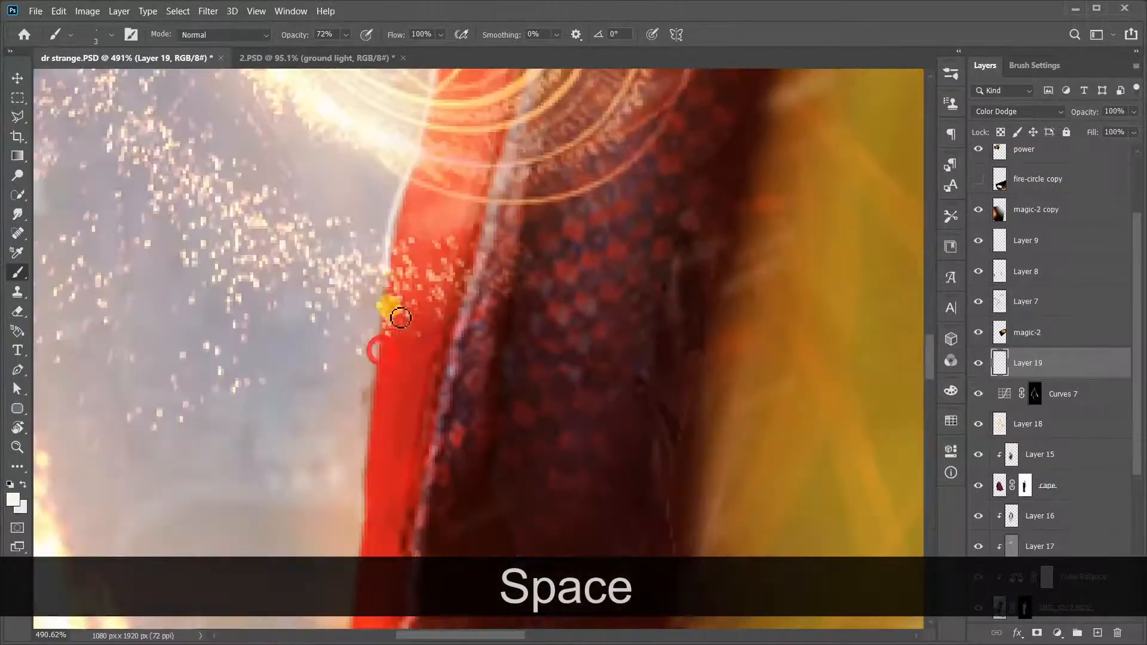
{"action": "left_click_drag", "start_coordinate": [382, 466], "coordinate": [397, 377]}
{"action": "left_click_drag", "start_coordinate": [398, 266], "coordinate": [378, 457]}
{"action": "left_click_drag", "start_coordinate": [380, 472], "coordinate": [412, 222]}
{"action": "scroll", "coordinate": [415, 230], "scroll_direction": "down", "scroll_amount": 20}
{"action": "scroll", "coordinate": [469, 258], "scroll_direction": "up", "scroll_amount": 14}
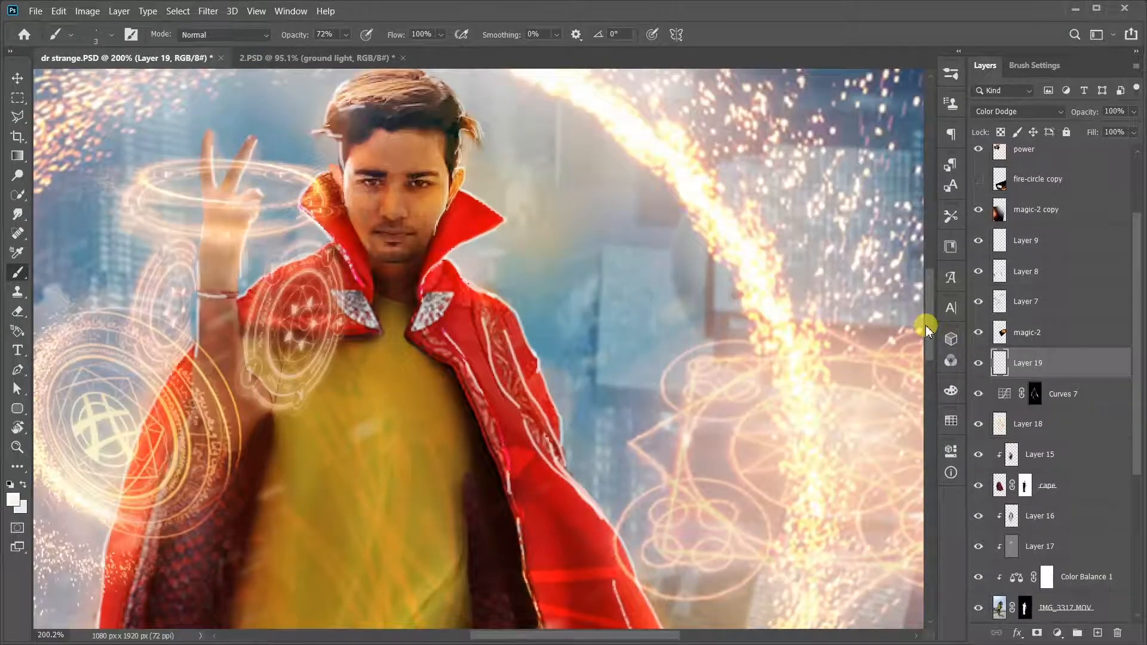
Reduce the Smudge tool to 10 px at 35% strength and soften the highlights beside the face and ear.
{"action": "left_click_drag", "start_coordinate": [926, 325], "coordinate": [926, 304]}
{"action": "scroll", "coordinate": [499, 281], "scroll_direction": "up", "scroll_amount": 9}
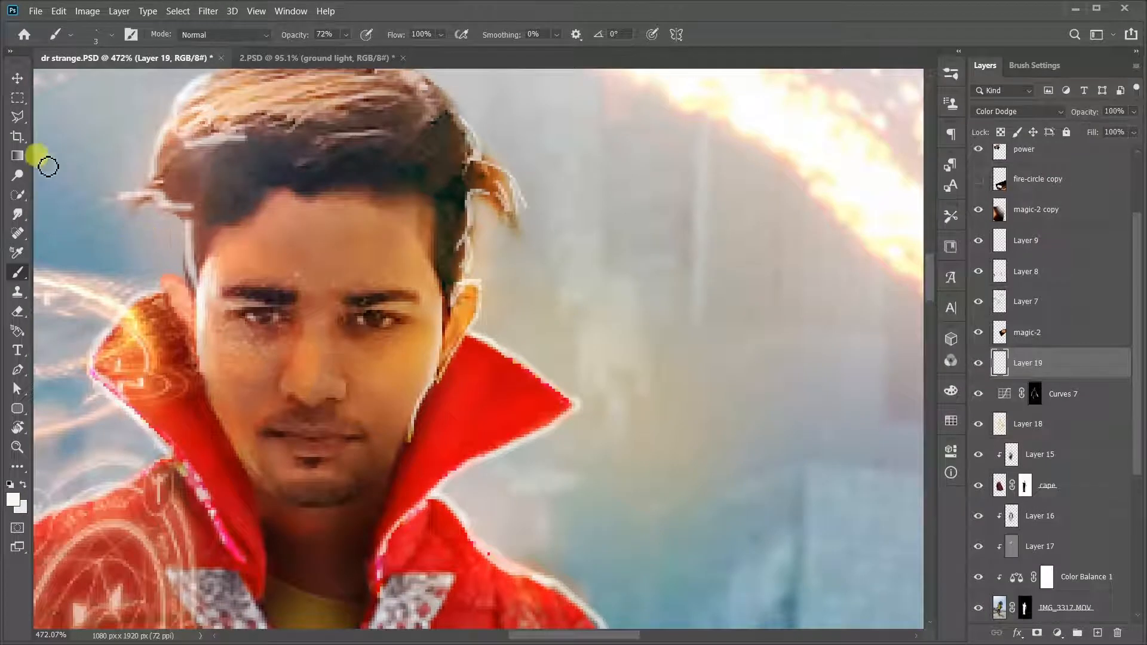
{"action": "left_click", "coordinate": [14, 211]}
{"action": "scroll", "coordinate": [528, 280], "scroll_direction": "up", "scroll_amount": 2}
{"action": "right_click", "coordinate": [531, 281]}
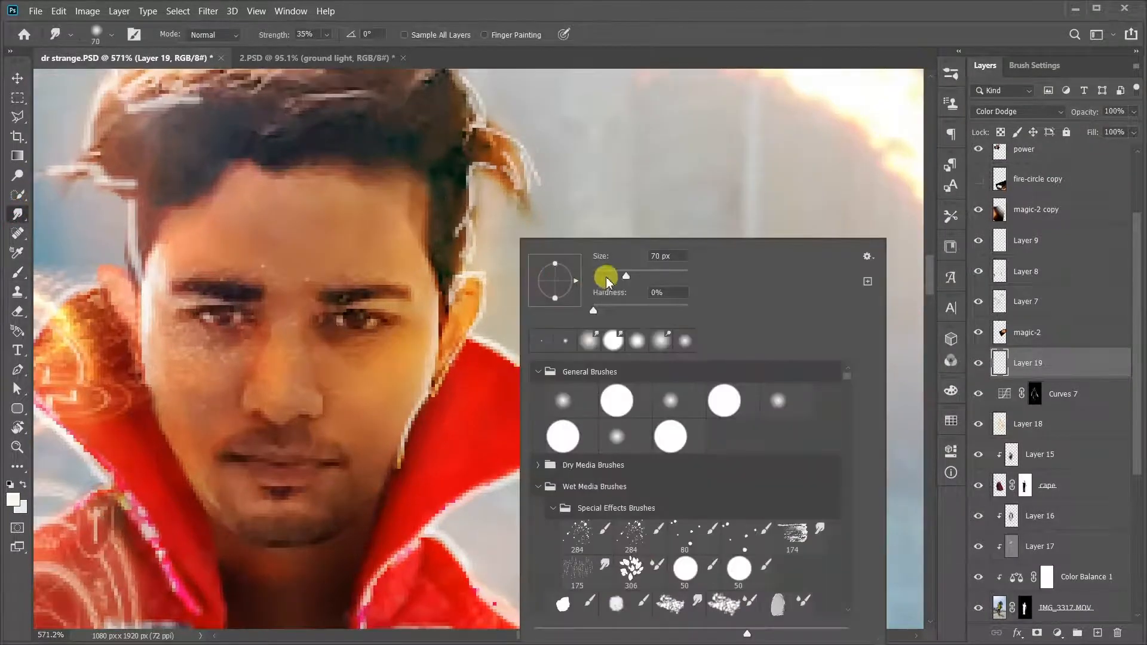
{"action": "left_click", "coordinate": [424, 180]}
{"action": "right_click", "coordinate": [490, 213]}
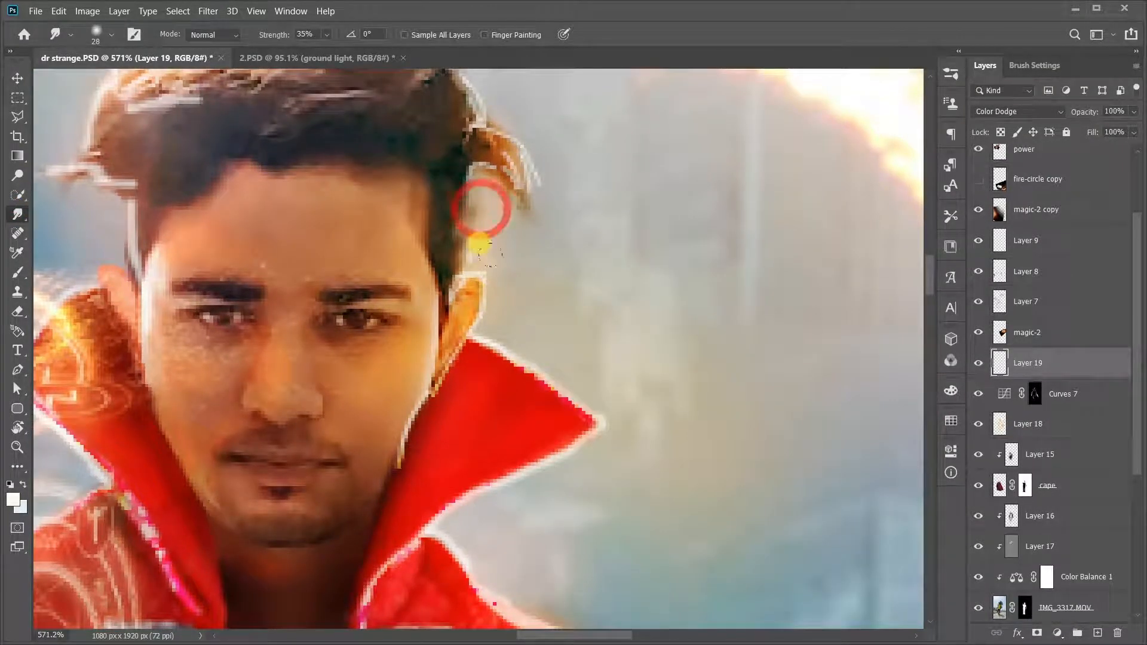
{"action": "left_click_drag", "start_coordinate": [654, 277], "coordinate": [647, 277]}
{"action": "left_click", "coordinate": [420, 419]}
Smudge the highlights on the hair tuft and along the top of the hair to blend them in.
{"action": "key", "text": "space"}
{"action": "left_click_drag", "start_coordinate": [430, 283], "coordinate": [381, 451]}
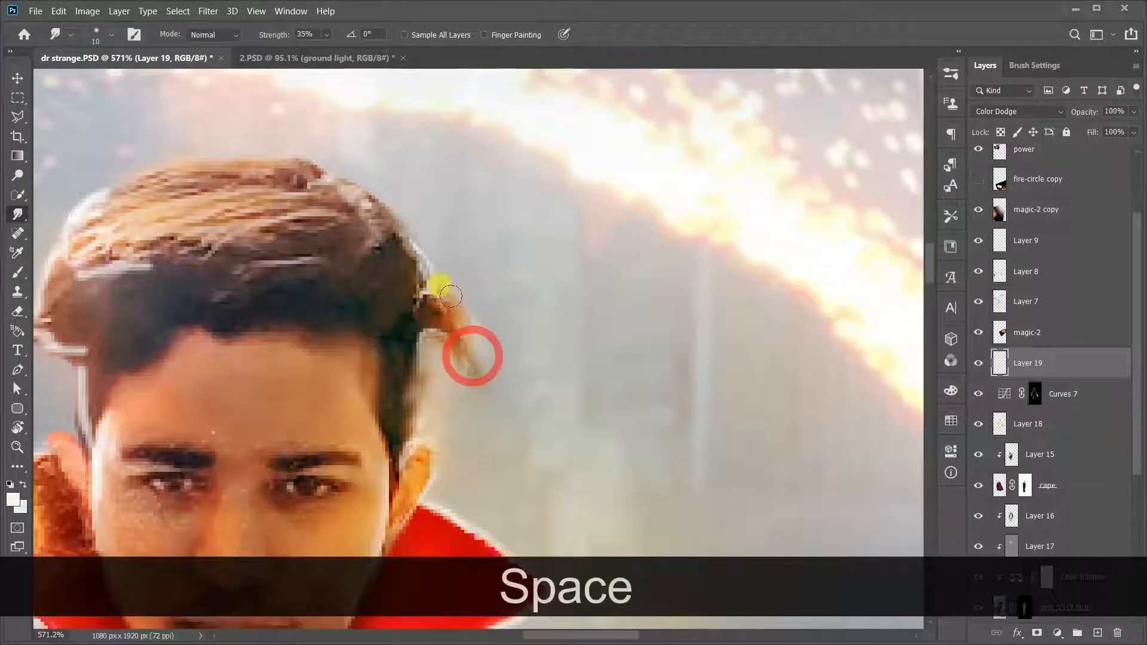
{"action": "left_click_drag", "start_coordinate": [468, 353], "coordinate": [269, 77]}
{"action": "right_click", "coordinate": [314, 240]}
{"action": "left_click_drag", "start_coordinate": [389, 274], "coordinate": [396, 275]}
{"action": "mouse_move", "coordinate": [271, 341]}
{"action": "left_mouse_down"}
{"action": "mouse_move", "coordinate": [359, 389]}
{"action": "mouse_move", "coordinate": [356, 307]}
{"action": "left_mouse_up"}
Smudge the highlights along the collar, shoulder and outer cape edge using a 25 px brush.
{"action": "key", "text": "space"}
{"action": "left_click_drag", "start_coordinate": [424, 346], "coordinate": [476, 484]}
{"action": "scroll", "coordinate": [353, 332], "scroll_direction": "down", "scroll_amount": 3}
{"action": "mouse_move", "coordinate": [413, 424]}
{"action": "left_mouse_down"}
{"action": "mouse_move", "coordinate": [358, 253]}
{"action": "mouse_move", "coordinate": [405, 412]}
{"action": "left_mouse_up"}
{"action": "left_click_drag", "start_coordinate": [268, 191], "coordinate": [440, 472]}
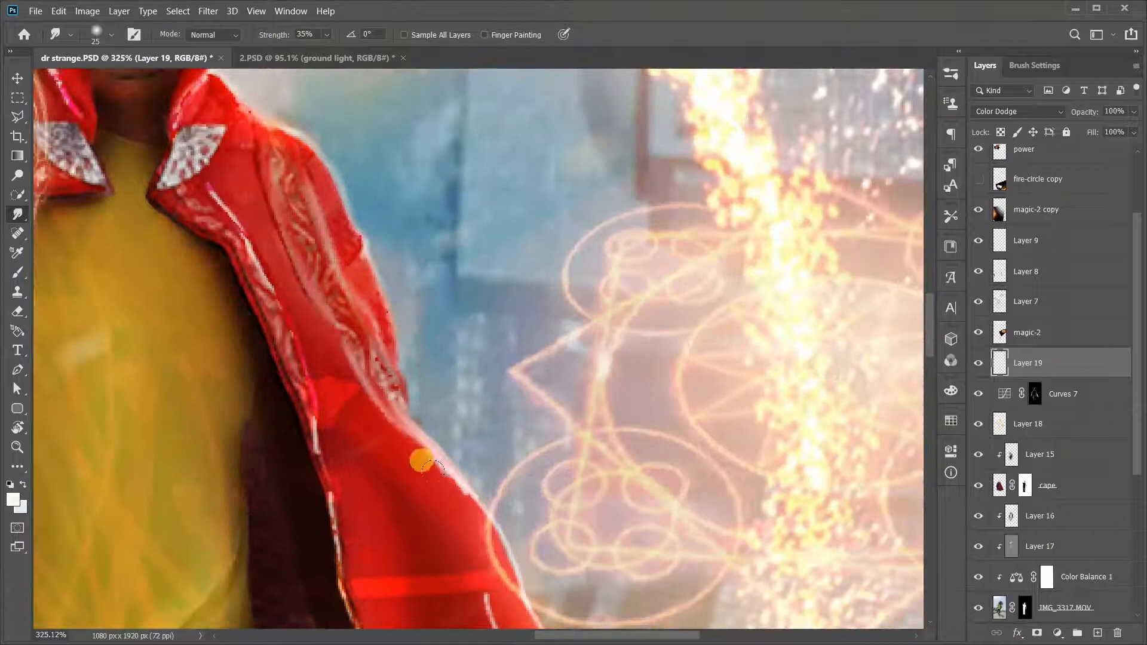
{"action": "key", "text": "space"}
{"action": "left_click_drag", "start_coordinate": [475, 506], "coordinate": [427, 319]}
{"action": "left_click_drag", "start_coordinate": [509, 452], "coordinate": [424, 254]}
{"action": "mouse_move", "coordinate": [378, 198]}
{"action": "left_mouse_down"}
{"action": "mouse_move", "coordinate": [517, 514]}
{"action": "mouse_move", "coordinate": [379, 206]}
{"action": "left_mouse_up"}
Smudge the long highlight strokes on the lower cape's folds until they blend into the red fabric.
{"action": "key", "text": "space"}
{"action": "left_click_drag", "start_coordinate": [388, 221], "coordinate": [447, 356]}
{"action": "left_click_drag", "start_coordinate": [413, 247], "coordinate": [455, 362]}
{"action": "key", "text": "space"}
{"action": "left_click_drag", "start_coordinate": [254, 96], "coordinate": [329, 309]}
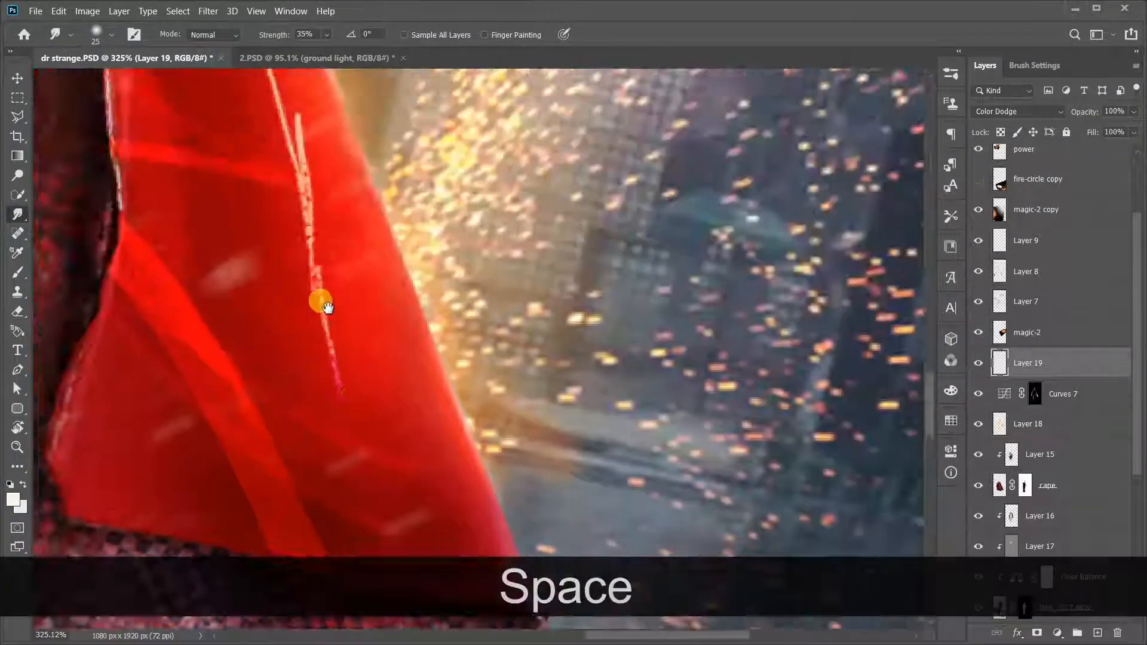
{"action": "scroll", "coordinate": [404, 272], "scroll_direction": "down", "scroll_amount": 7}
{"action": "left_click_drag", "start_coordinate": [300, 173], "coordinate": [363, 410]}
{"action": "left_click_drag", "start_coordinate": [301, 176], "coordinate": [322, 272]}
{"action": "key", "text": "space"}
{"action": "left_click_drag", "start_coordinate": [226, 208], "coordinate": [347, 311]}
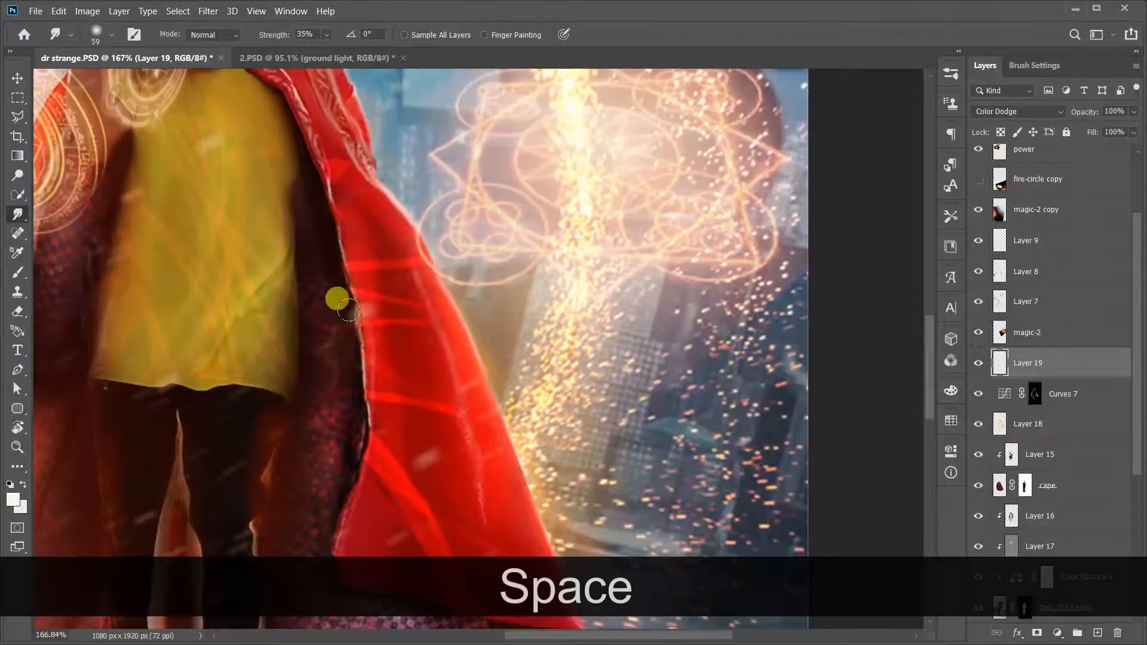
Smudge the highlights along the cape's inner front edge and lower body with a 59 px brush.
{"action": "key", "text": "space"}
{"action": "mouse_move", "coordinate": [300, 118]}
{"action": "left_mouse_down"}
{"action": "mouse_move", "coordinate": [309, 281]}
{"action": "mouse_move", "coordinate": [364, 290]}
{"action": "left_mouse_up"}
{"action": "scroll", "coordinate": [429, 348], "scroll_direction": "down", "scroll_amount": 3}
{"action": "scroll", "coordinate": [438, 343], "scroll_direction": "up", "scroll_amount": 3}
{"action": "scroll", "coordinate": [335, 272], "scroll_direction": "down", "scroll_amount": 5}
{"action": "key", "text": "space"}
{"action": "scroll", "coordinate": [451, 358], "scroll_direction": "up", "scroll_amount": 5}
{"action": "scroll", "coordinate": [418, 313], "scroll_direction": "down", "scroll_amount": 5}
{"action": "key", "text": "space"}
{"action": "left_click_drag", "start_coordinate": [305, 269], "coordinate": [384, 290]}
{"action": "scroll", "coordinate": [310, 326], "scroll_direction": "up", "scroll_amount": 5}
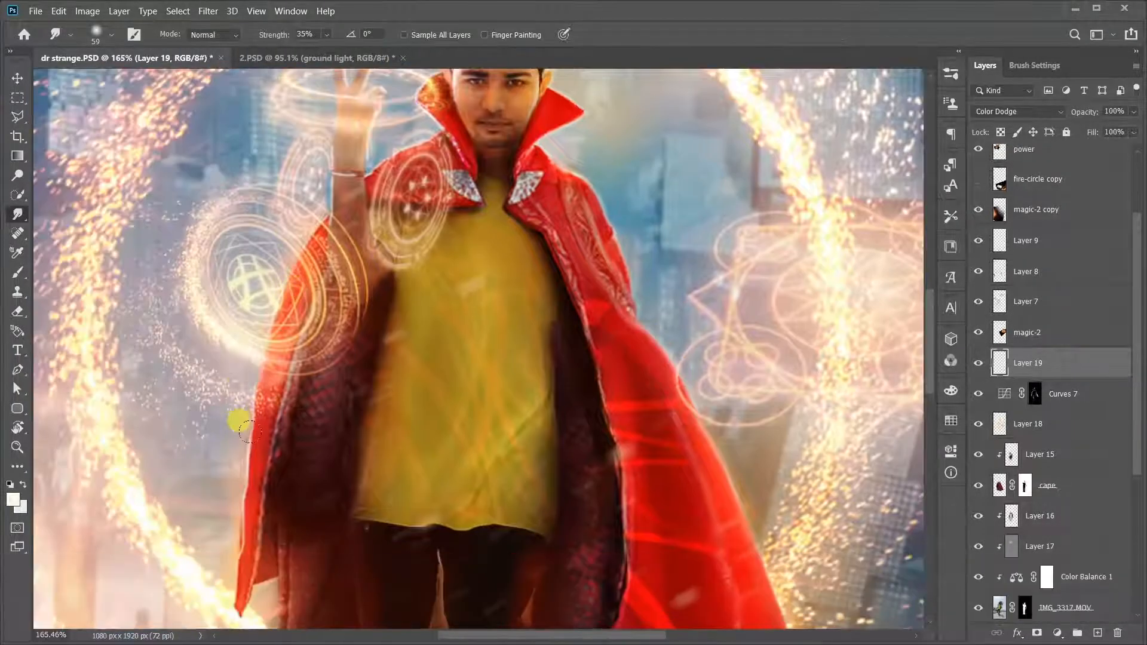
Reduce the Smudge brush to 31 px and soften the highlights on the raised hand, forearm and nearby hair, undoing a misplaced stroke.
{"action": "key", "text": "space"}
{"action": "scroll", "coordinate": [303, 206], "scroll_direction": "up", "scroll_amount": 6}
{"action": "mouse_move", "coordinate": [365, 117]}
{"action": "left_mouse_down"}
{"action": "mouse_move", "coordinate": [304, 206]}
{"action": "mouse_move", "coordinate": [329, 314]}
{"action": "left_mouse_up"}
{"action": "key", "text": "ctrl+z"}
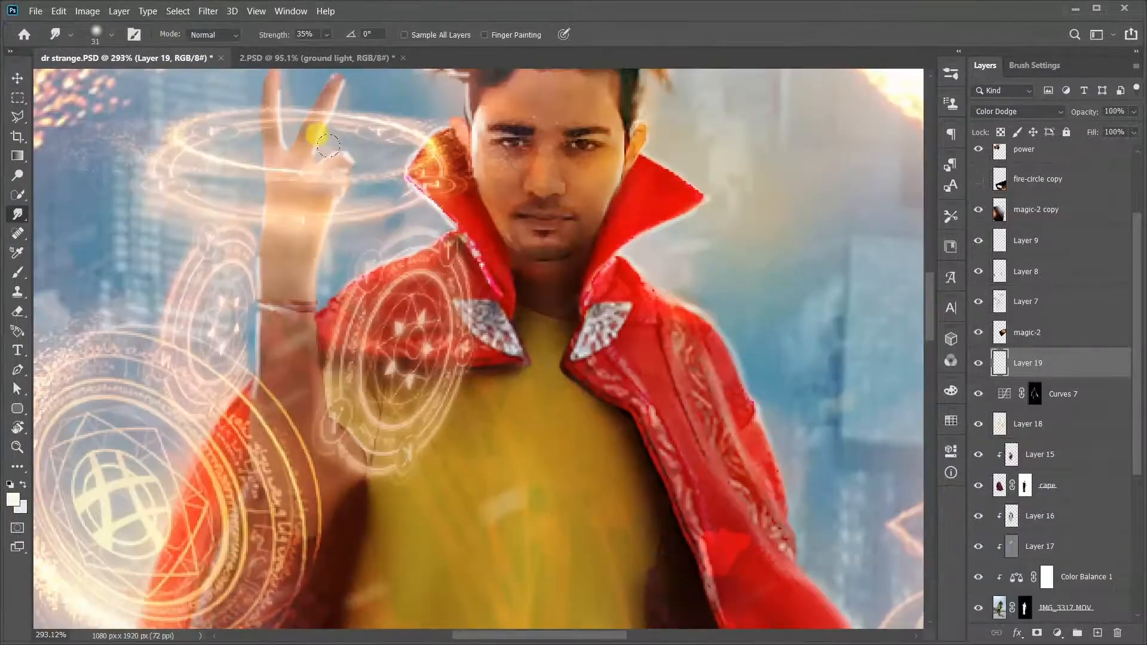
{"action": "key", "text": "space"}
{"action": "left_click_drag", "start_coordinate": [326, 164], "coordinate": [341, 209]}
{"action": "left_click_drag", "start_coordinate": [276, 317], "coordinate": [262, 388]}
{"action": "mouse_move", "coordinate": [441, 224]}
{"action": "left_mouse_down"}
{"action": "mouse_move", "coordinate": [426, 186]}
{"action": "mouse_move", "coordinate": [458, 129]}
{"action": "mouse_move", "coordinate": [465, 192]}
{"action": "left_mouse_up"}
{"action": "key", "text": "space"}
{"action": "mouse_move", "coordinate": [505, 170]}
{"action": "left_mouse_down"}
{"action": "mouse_move", "coordinate": [467, 145]}
{"action": "mouse_move", "coordinate": [487, 172]}
{"action": "left_mouse_up"}
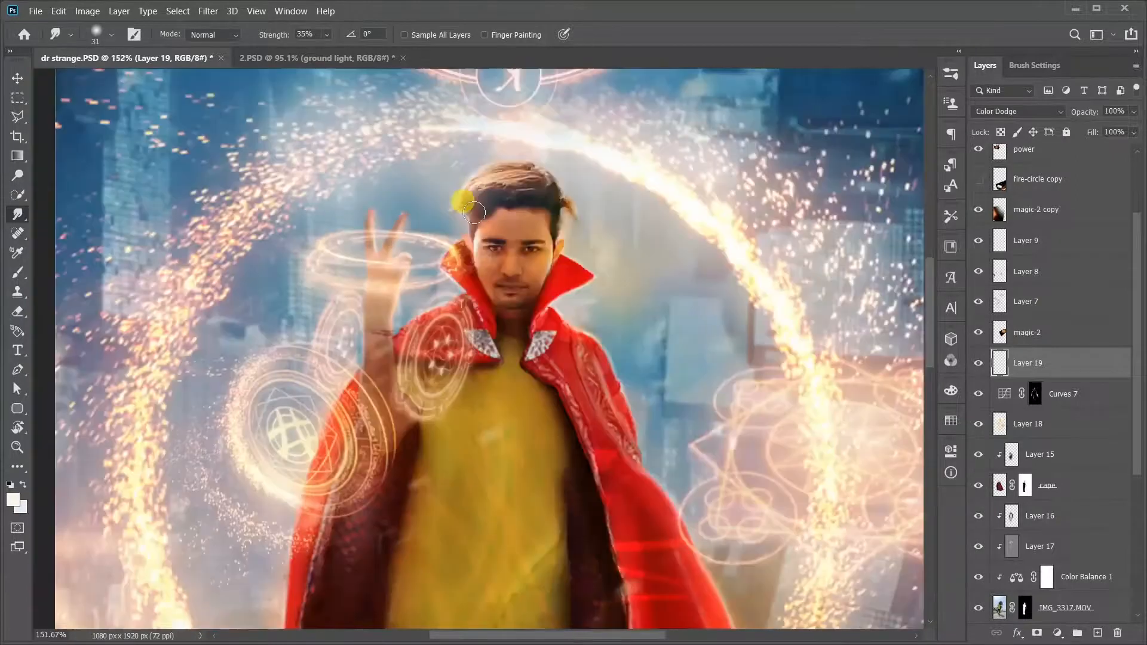
Undo the last two eraser strokes on Layer 17 around the face.
{"action": "key", "text": "ctrl+z"}
{"action": "key", "text": "ctrl+z"}
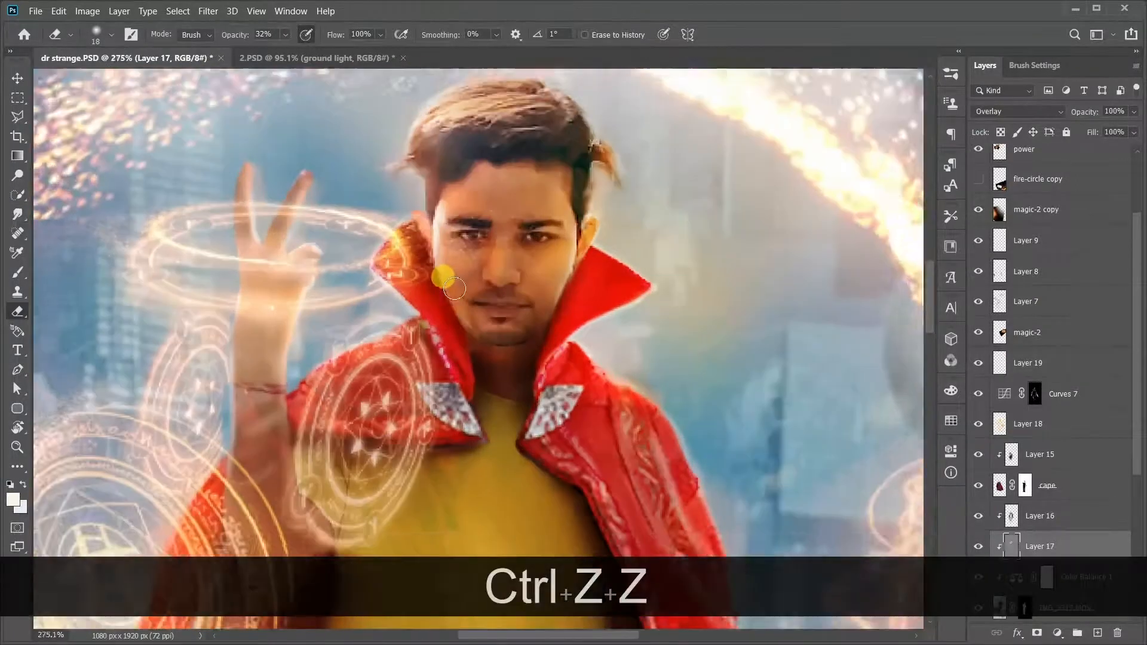
{"action": "scroll", "coordinate": [454, 289], "scroll_direction": "up", "scroll_amount": 1}
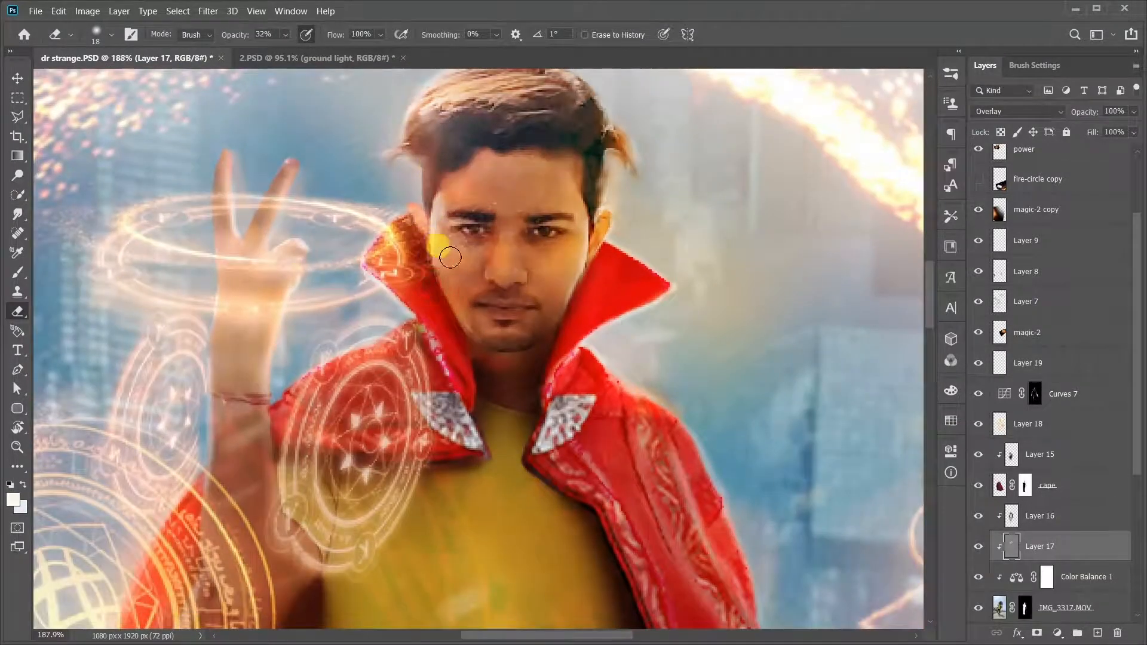
{"action": "scroll", "coordinate": [450, 256], "scroll_direction": "down", "scroll_amount": 6}
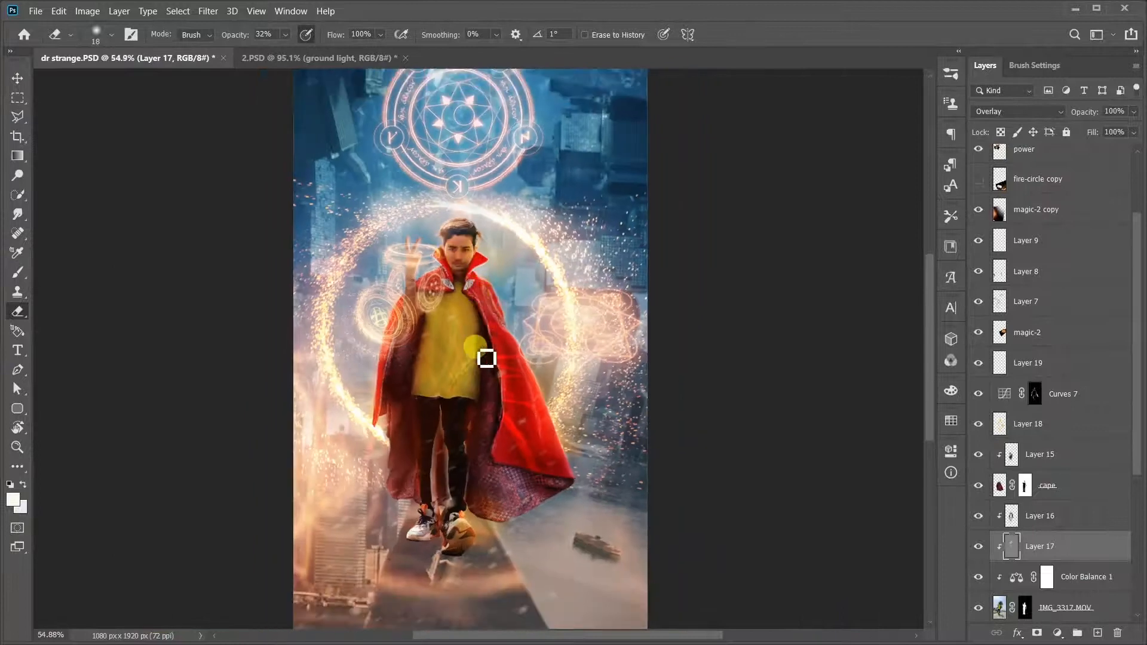
Check the man's layer by toggling its visibility and add a new empty layer directly above the ground light layer.
{"action": "scroll", "coordinate": [480, 284], "scroll_direction": "up", "scroll_amount": 1}
{"action": "scroll", "coordinate": [480, 284], "scroll_direction": "down", "scroll_amount": 1}
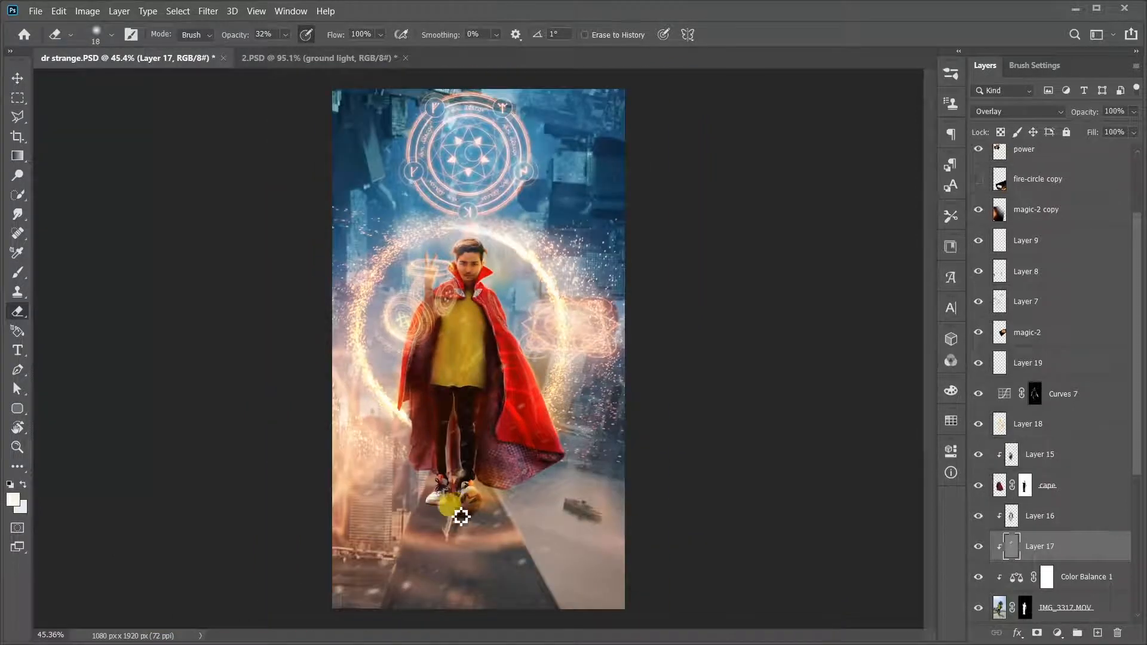
{"action": "scroll", "coordinate": [1024, 540], "scroll_direction": "down", "scroll_amount": 3}
{"action": "left_click", "coordinate": [1049, 486]}
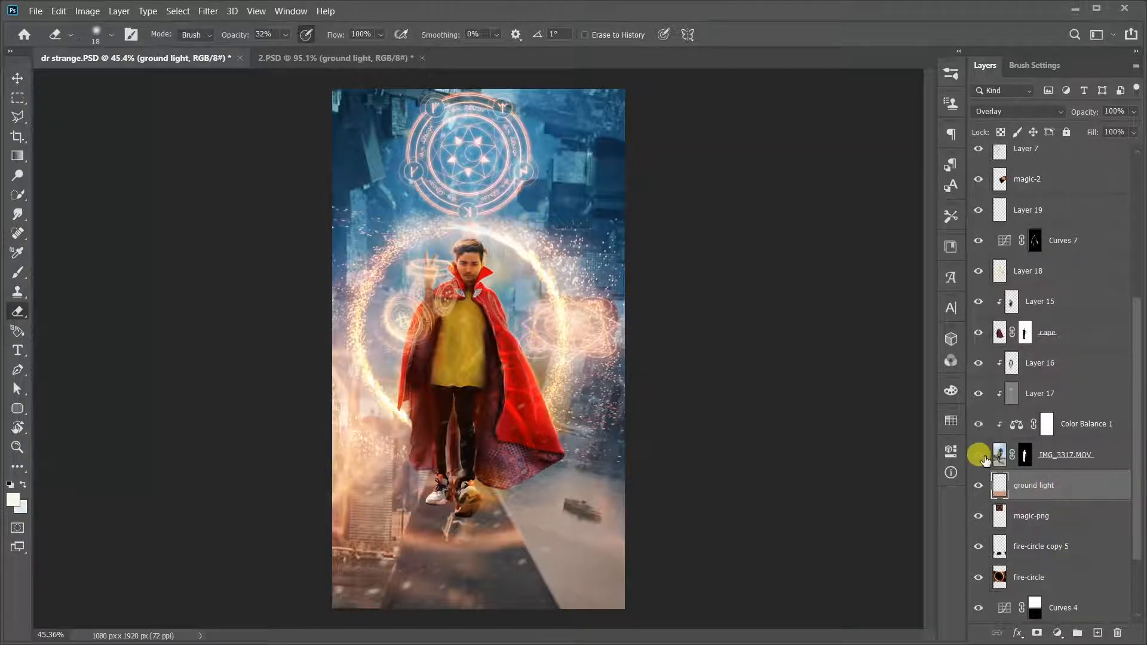
{"action": "left_click", "coordinate": [982, 456]}
{"action": "left_click", "coordinate": [982, 456]}
{"action": "left_click", "coordinate": [1098, 633]}
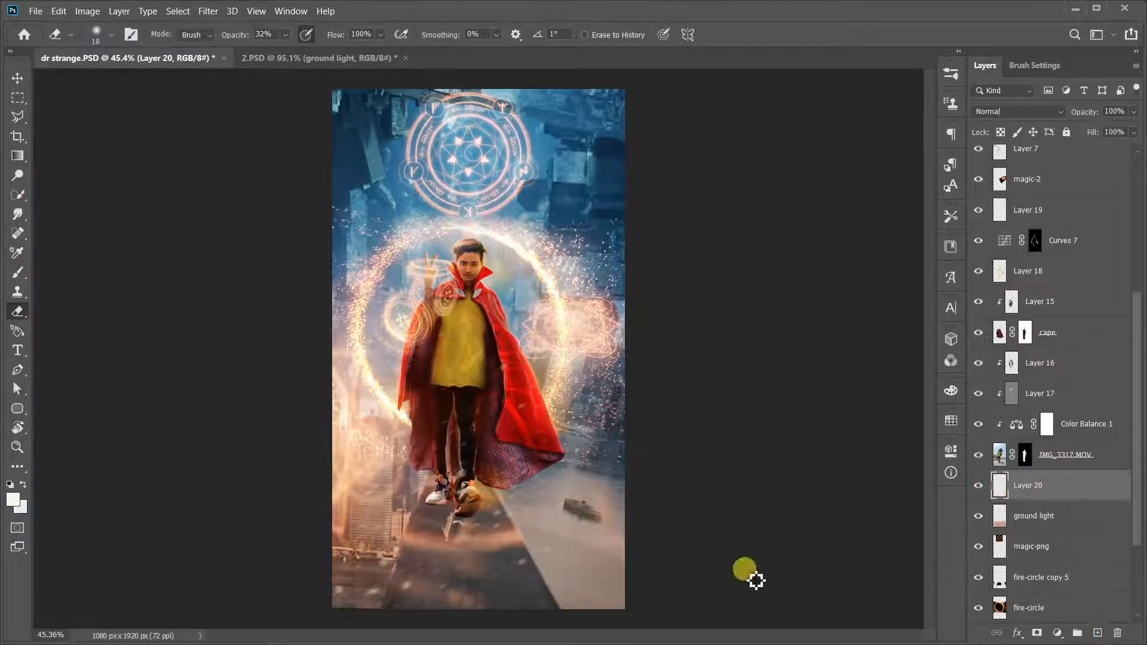
Paint a contact shadow under the brown shoe in the sole's sampled dark colour, using a 75 px brush at 15% hardness.
{"action": "scroll", "coordinate": [468, 592], "scroll_direction": "up", "scroll_amount": 8}
{"action": "scroll", "coordinate": [417, 467], "scroll_direction": "up", "scroll_amount": 2}
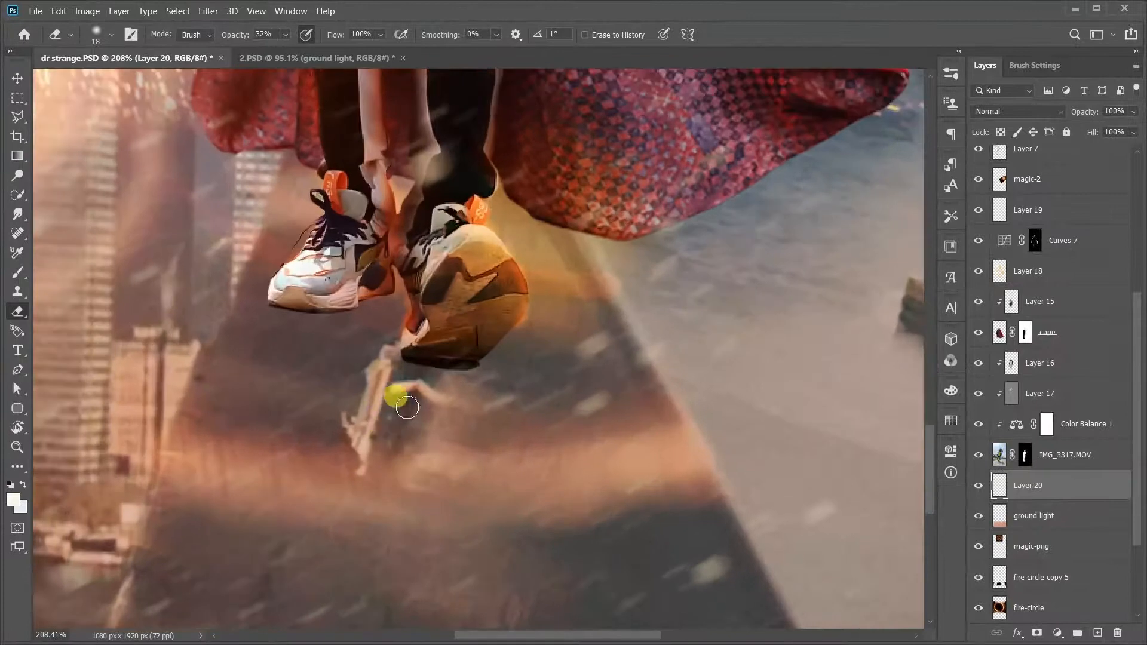
{"action": "left_click", "coordinate": [18, 272]}
{"action": "scroll", "coordinate": [295, 287], "scroll_direction": "up", "scroll_amount": 3}
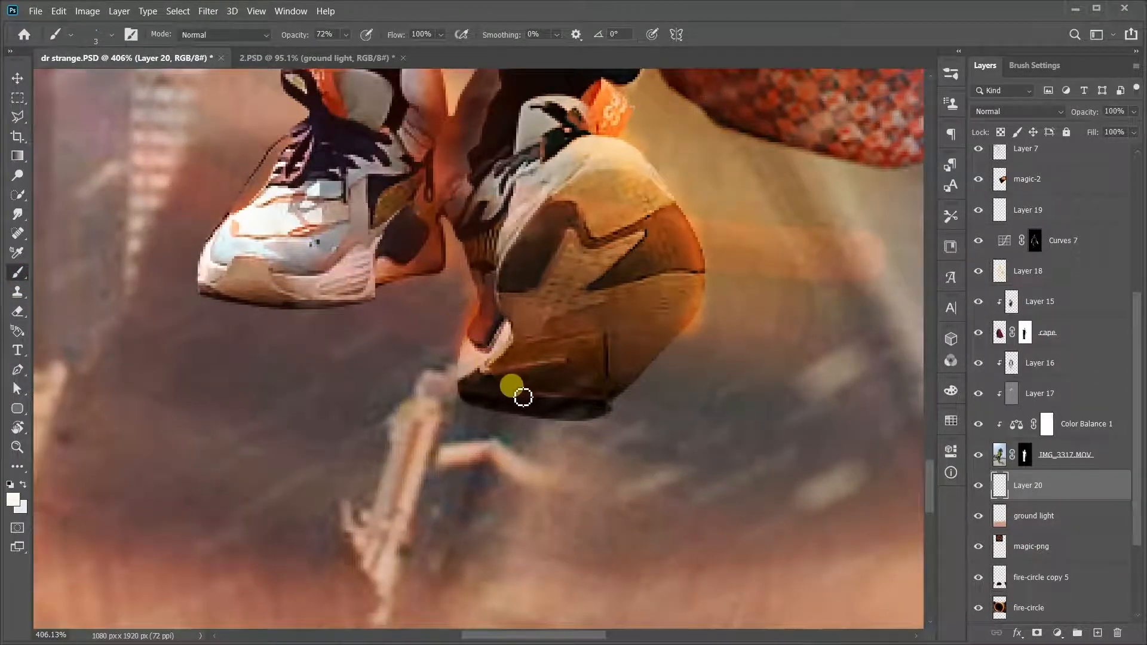
{"action": "left_click", "coordinate": [512, 385], "text": "alt"}
{"action": "right_click", "coordinate": [599, 373]}
{"action": "left_click", "coordinate": [685, 309]}
{"action": "left_click", "coordinate": [661, 308]}
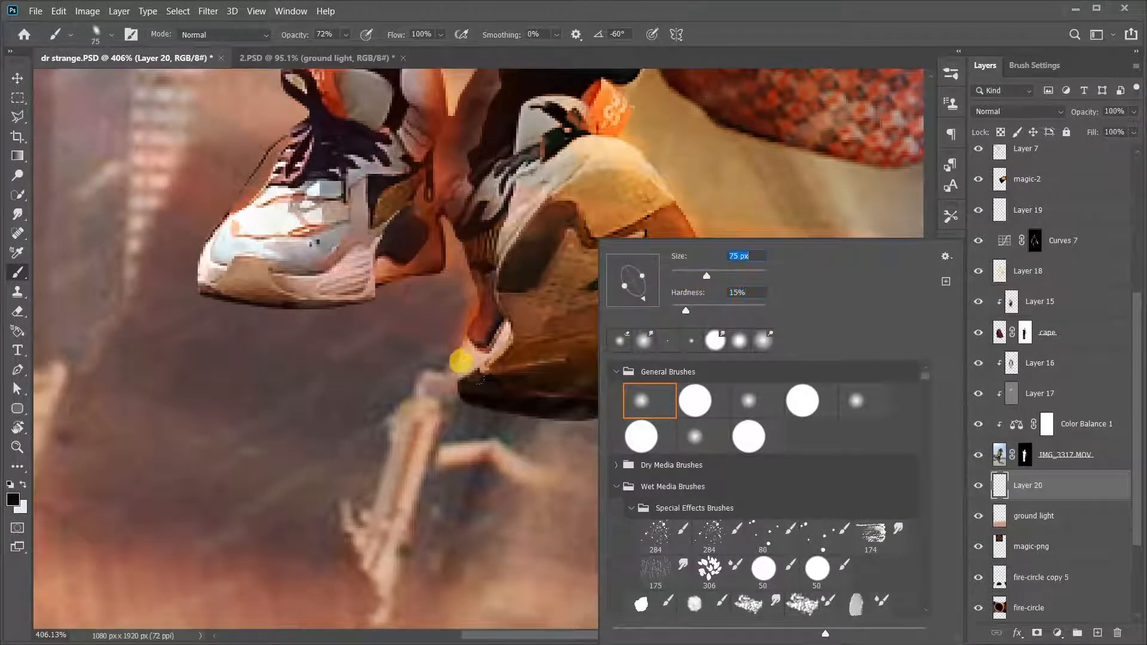
{"action": "left_click", "coordinate": [481, 380]}
{"action": "key", "text": "ctrl+z"}
{"action": "left_click_drag", "start_coordinate": [556, 421], "coordinate": [482, 409]}
Paint a soft contact shadow beneath the white shoe with the 75 px brush angled at -97°, undoing misplaced strokes.
{"action": "right_click", "coordinate": [460, 334]}
{"action": "left_click", "coordinate": [369, 232]}
{"action": "left_click_drag", "start_coordinate": [404, 289], "coordinate": [224, 319]}
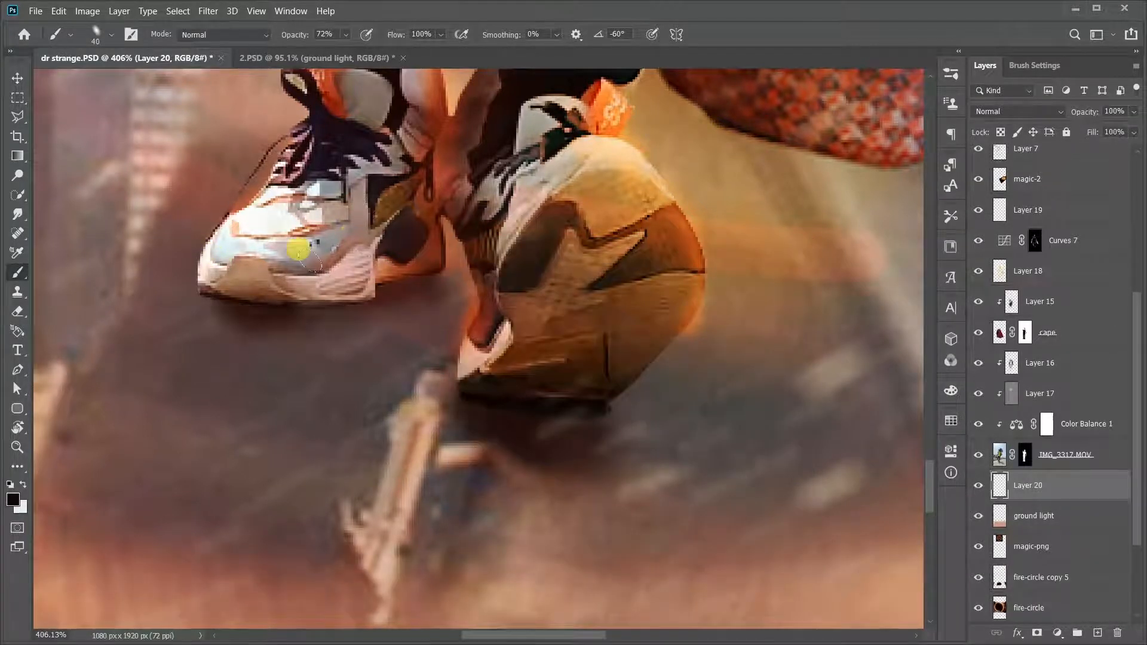
{"action": "key", "text": "ctrl+z"}
{"action": "right_click", "coordinate": [577, 304]}
{"action": "left_click_drag", "start_coordinate": [600, 293], "coordinate": [610, 298]}
{"action": "left_click", "coordinate": [440, 280]}
{"action": "mouse_move", "coordinate": [431, 288]}
{"action": "left_mouse_down"}
{"action": "mouse_move", "coordinate": [206, 310]}
{"action": "mouse_move", "coordinate": [385, 320]}
{"action": "left_mouse_up"}
{"action": "key", "text": "ctrl+z"}
{"action": "right_click", "coordinate": [550, 287]}
{"action": "left_click_drag", "start_coordinate": [637, 275], "coordinate": [658, 275]}
{"action": "left_click_drag", "start_coordinate": [263, 335], "coordinate": [382, 334]}
{"action": "scroll", "coordinate": [561, 337], "scroll_direction": "down", "scroll_amount": 10}
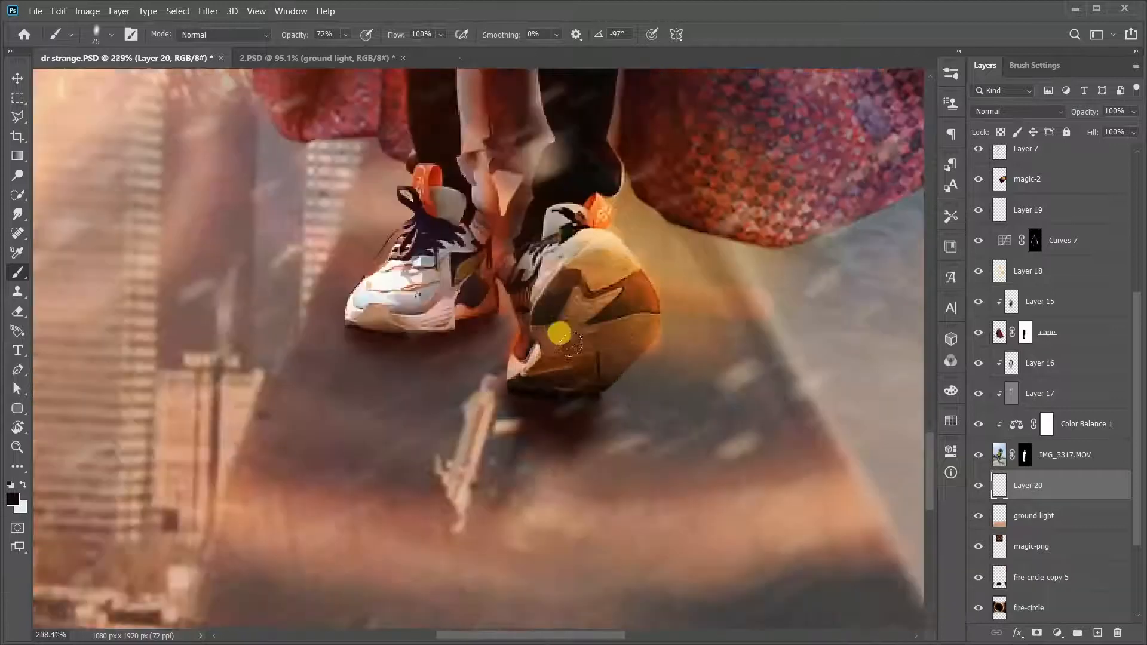
Extend the shoe shadows into a long dark cast shadow running diagonally down the path.
{"action": "left_click_drag", "start_coordinate": [594, 383], "coordinate": [524, 406]}
{"action": "scroll", "coordinate": [514, 401], "scroll_direction": "up", "scroll_amount": 2}
{"action": "mouse_move", "coordinate": [447, 367]}
{"action": "left_mouse_down"}
{"action": "mouse_move", "coordinate": [594, 474]}
{"action": "mouse_move", "coordinate": [445, 418]}
{"action": "mouse_move", "coordinate": [385, 337]}
{"action": "left_mouse_up"}
{"action": "left_click_drag", "start_coordinate": [427, 445], "coordinate": [597, 603]}
{"action": "scroll", "coordinate": [598, 545], "scroll_direction": "down", "scroll_amount": 7}
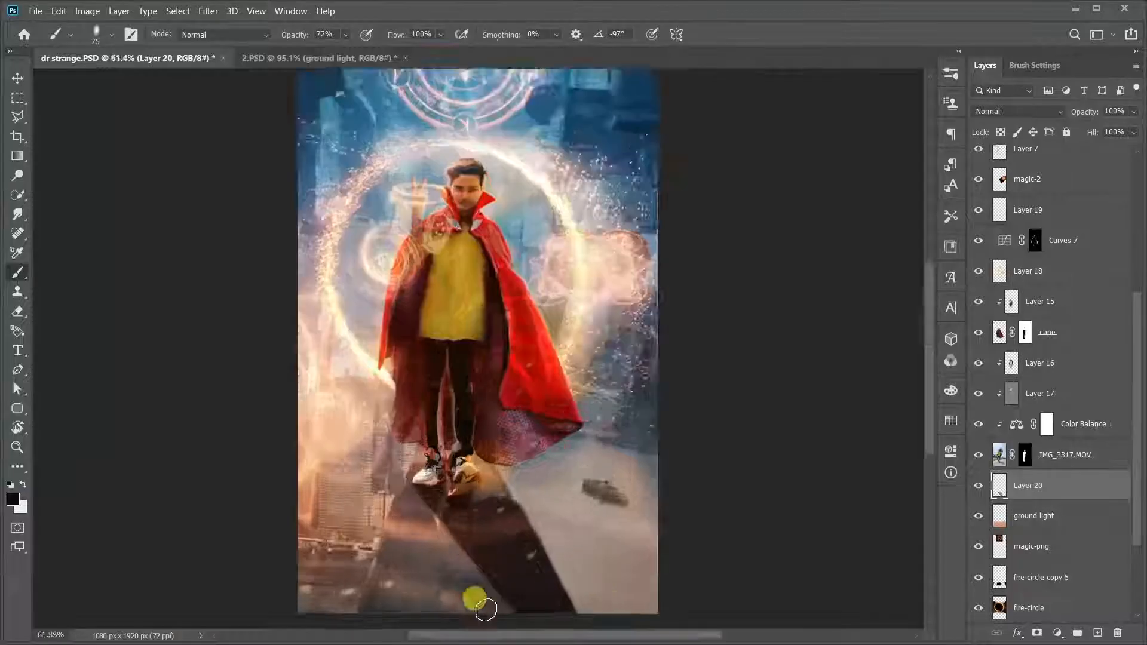
Fill in the left side of the cast shadow with a 70 px brush angled at -152°, undoing misplaced strokes.
{"action": "scroll", "coordinate": [493, 591], "scroll_direction": "up", "scroll_amount": 5}
{"action": "mouse_move", "coordinate": [433, 478]}
{"action": "left_mouse_down"}
{"action": "mouse_move", "coordinate": [399, 495]}
{"action": "mouse_move", "coordinate": [427, 526]}
{"action": "left_mouse_up"}
{"action": "key", "text": "ctrl+z"}
{"action": "left_click_drag", "start_coordinate": [485, 446], "coordinate": [475, 303]}
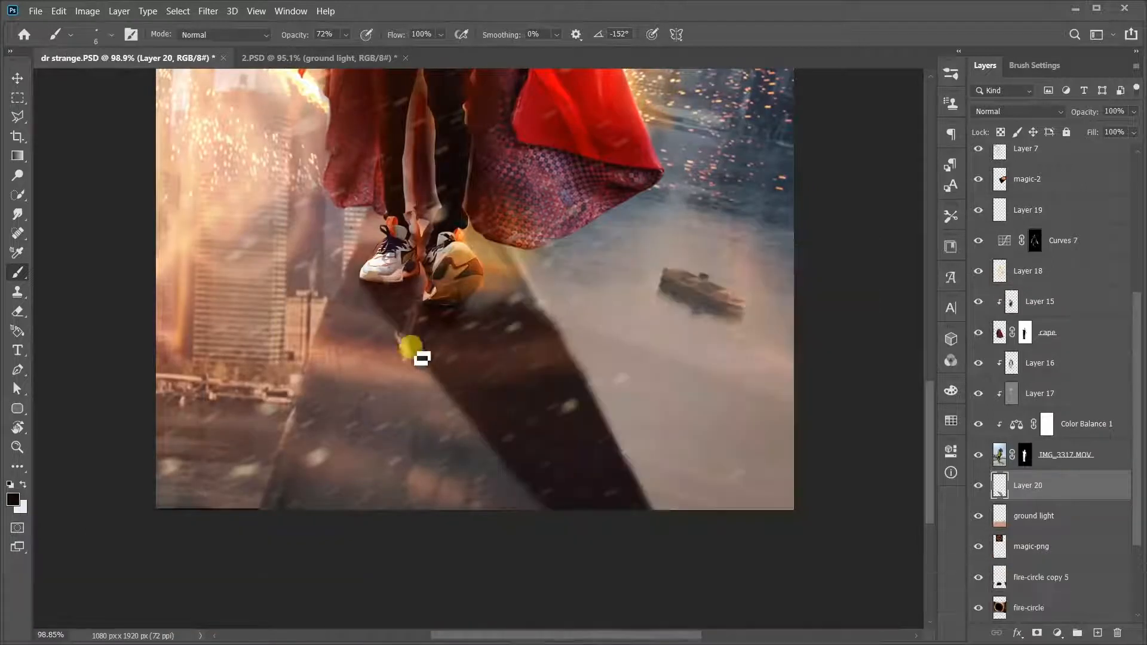
{"action": "left_click_drag", "start_coordinate": [421, 359], "coordinate": [388, 386]}
{"action": "key", "text": "ctrl+z"}
{"action": "right_click", "coordinate": [519, 286]}
{"action": "left_click_drag", "start_coordinate": [625, 274], "coordinate": [616, 276]}
{"action": "mouse_move", "coordinate": [386, 360]}
{"action": "left_mouse_down"}
{"action": "mouse_move", "coordinate": [429, 437]}
{"action": "mouse_move", "coordinate": [526, 507]}
{"action": "left_mouse_up"}
{"action": "scroll", "coordinate": [553, 565], "scroll_direction": "down", "scroll_amount": 9}
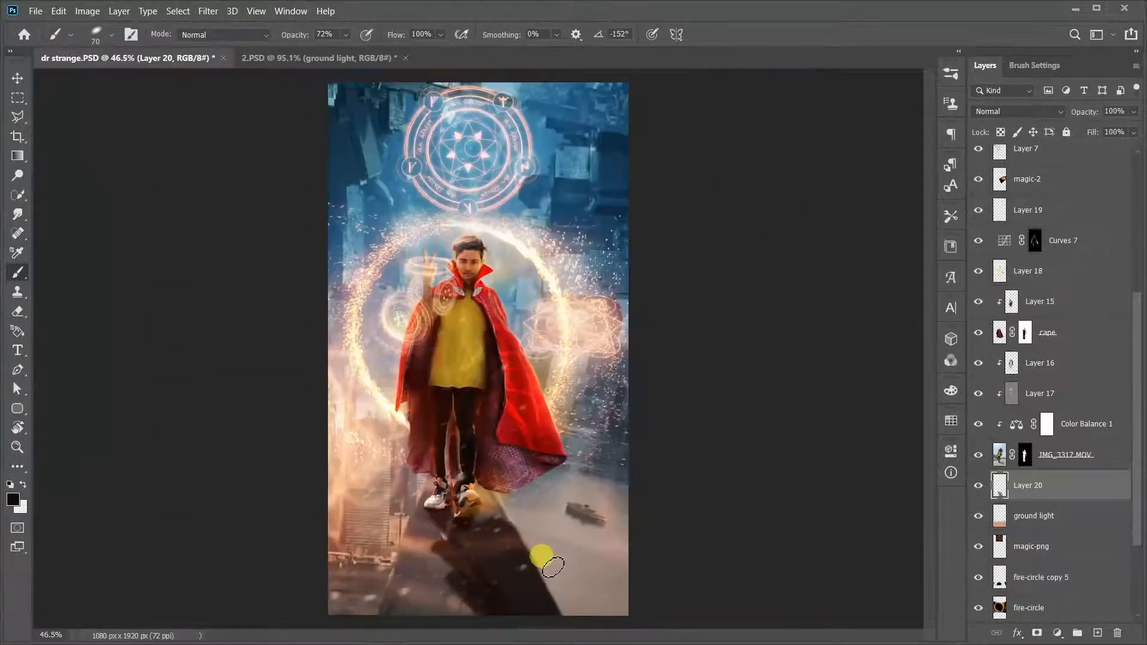
{"action": "scroll", "coordinate": [545, 592], "scroll_direction": "up", "scroll_amount": 3}
{"action": "scroll", "coordinate": [469, 546], "scroll_direction": "down", "scroll_amount": 2}
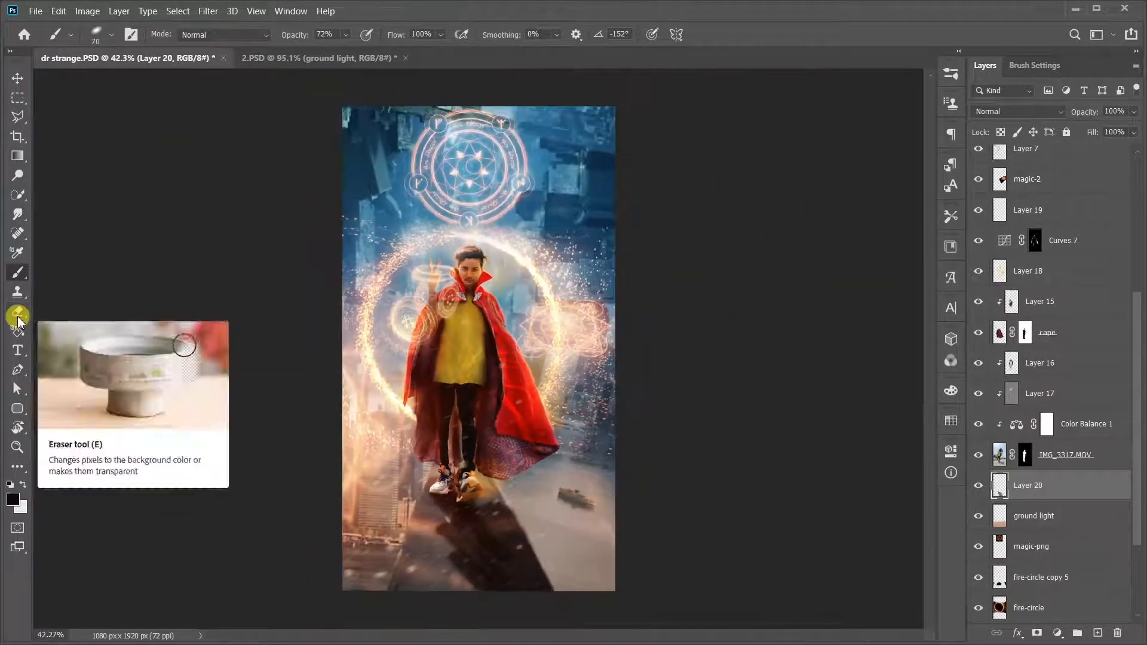
Soften the lower part of the cast shadow with a 322 px eraser at 32% opacity, undoing unwanted strokes.
{"action": "left_click", "coordinate": [18, 314]}
{"action": "right_click", "coordinate": [561, 311]}
{"action": "left_click_drag", "start_coordinate": [706, 274], "coordinate": [700, 274]}
{"action": "left_click_drag", "start_coordinate": [457, 573], "coordinate": [542, 579]}
{"action": "key", "text": "ctrl+z"}
{"action": "key", "text": "ctrl+z"}
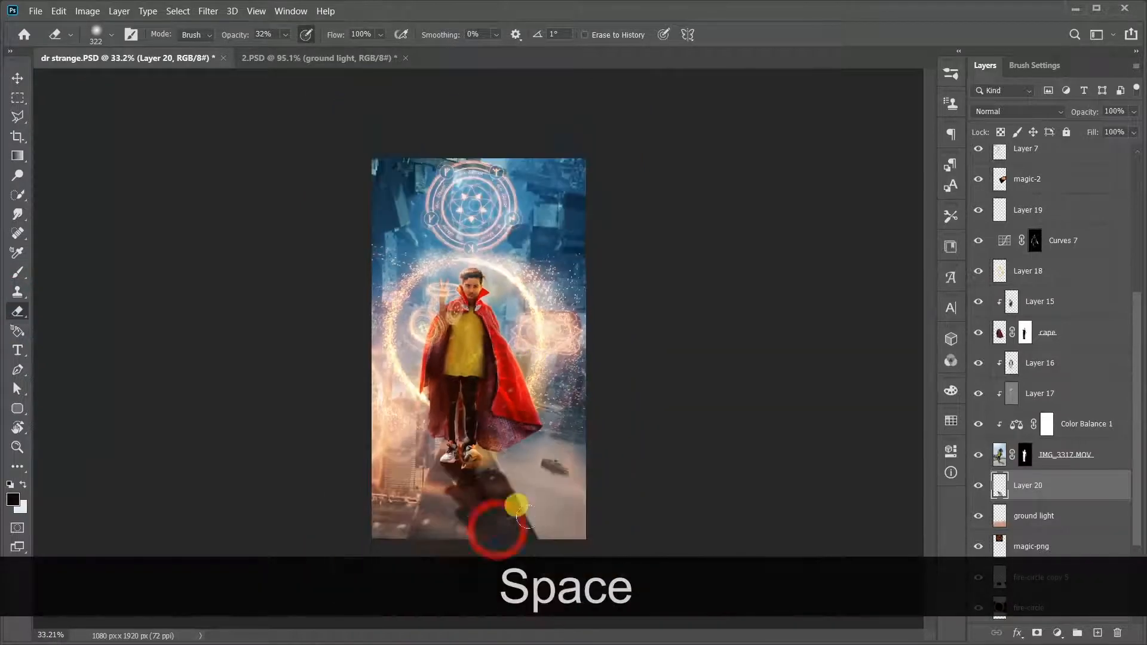
{"action": "scroll", "coordinate": [520, 568], "scroll_direction": "up", "scroll_amount": 2}
{"action": "scroll", "coordinate": [518, 579], "scroll_direction": "down", "scroll_amount": 3}
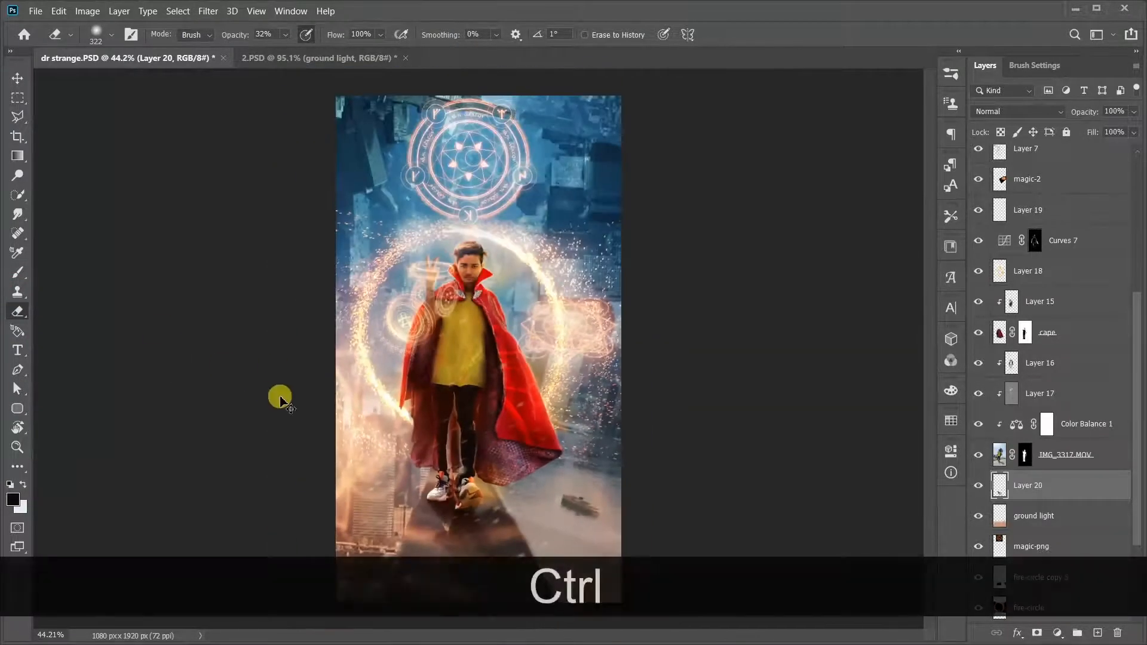
{"action": "key", "text": "ctrl+z"}
{"action": "key", "text": "ctrl+z"}
{"action": "scroll", "coordinate": [529, 566], "scroll_direction": "down", "scroll_amount": 1}
{"action": "key", "text": "ctrl+z"}
{"action": "key", "text": "ctrl+z"}
{"action": "scroll", "coordinate": [476, 523], "scroll_direction": "down", "scroll_amount": 2}
Try to darken the cast shadow with a 322 px brush at 0% hardness and a -48° angle.
{"action": "scroll", "coordinate": [499, 563], "scroll_direction": "up", "scroll_amount": 7}
{"action": "key", "text": "b"}
{"action": "right_click", "coordinate": [554, 311]}
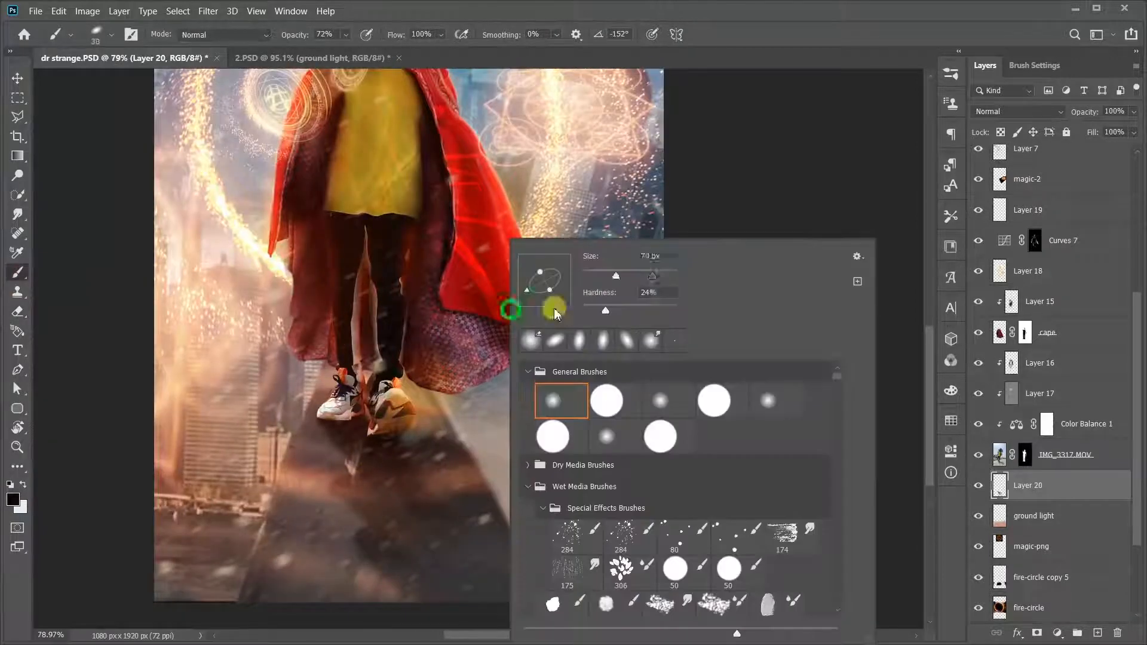
{"action": "left_click_drag", "start_coordinate": [515, 332], "coordinate": [569, 311]}
{"action": "left_click", "coordinate": [402, 464]}
{"action": "key", "text": "ctrl+z"}
{"action": "right_click", "coordinate": [588, 370]}
{"action": "left_click_drag", "start_coordinate": [683, 310], "coordinate": [641, 305]}
{"action": "left_click_drag", "start_coordinate": [730, 275], "coordinate": [738, 276]}
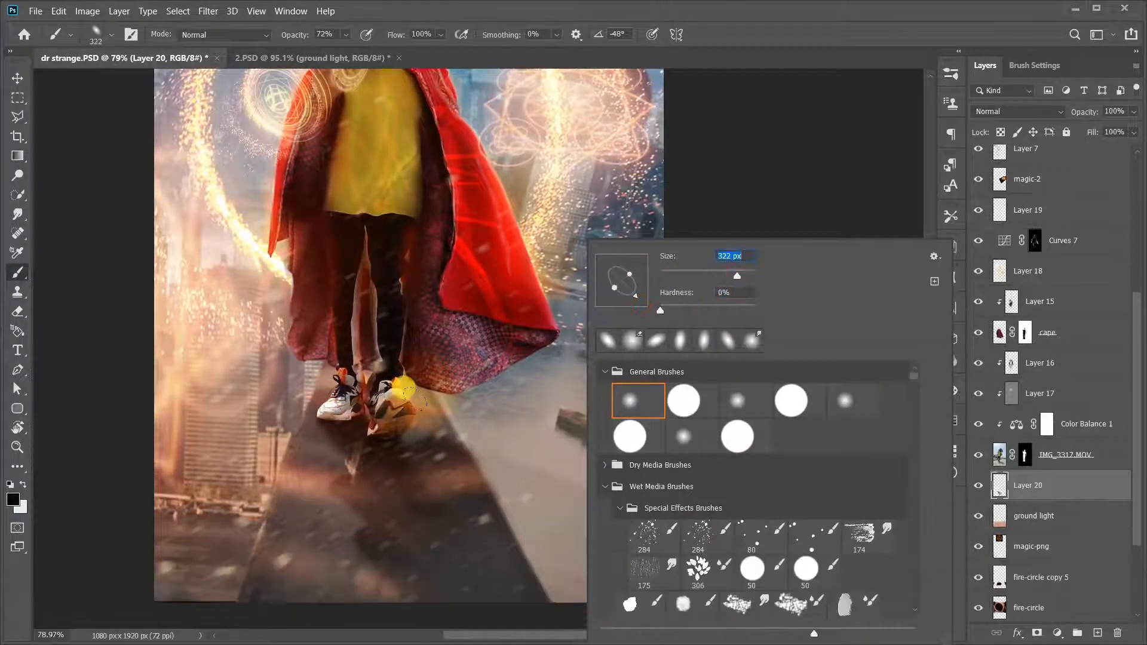
{"action": "left_click", "coordinate": [461, 505]}
{"action": "scroll", "coordinate": [550, 509], "scroll_direction": "down", "scroll_amount": 4}
{"action": "scroll", "coordinate": [564, 542], "scroll_direction": "down", "scroll_amount": 4}
{"action": "key", "text": "ctrl+z"}
{"action": "key", "text": "ctrl+z"}
{"action": "key", "text": "ctrl+z"}
Try a broad shadow stroke below the shoes with the 322 px brush angled at 41°.
{"action": "right_click", "coordinate": [550, 237]}
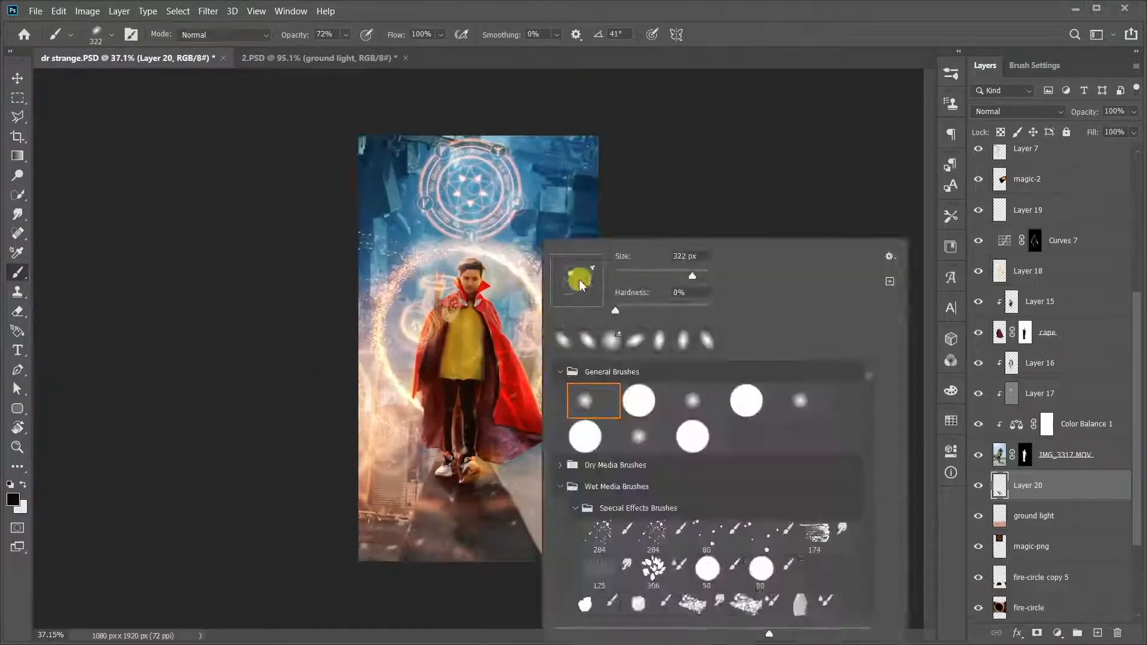
{"action": "left_click_drag", "start_coordinate": [582, 285], "coordinate": [591, 274]}
{"action": "left_click", "coordinate": [505, 515]}
{"action": "key", "text": "ctrl+z"}
{"action": "scroll", "coordinate": [526, 543], "scroll_direction": "down", "scroll_amount": 2}
{"action": "scroll", "coordinate": [489, 550], "scroll_direction": "up", "scroll_amount": 7}
{"action": "key", "text": "ctrl+z"}
Try repainting the cast shadow with a resized brush, ending at 190 px, and undo the strokes.
{"action": "right_click", "coordinate": [508, 237]}
{"action": "mouse_move", "coordinate": [674, 276]}
{"action": "left_mouse_down"}
{"action": "mouse_move", "coordinate": [653, 276]}
{"action": "mouse_move", "coordinate": [724, 276]}
{"action": "left_mouse_up"}
{"action": "left_click", "coordinate": [395, 349]}
{"action": "scroll", "coordinate": [492, 436], "scroll_direction": "down", "scroll_amount": 8}
{"action": "scroll", "coordinate": [523, 475], "scroll_direction": "up", "scroll_amount": 2}
{"action": "right_click", "coordinate": [555, 496]}
{"action": "left_click", "coordinate": [547, 517]}
{"action": "key", "text": "ctrl+z"}
{"action": "scroll", "coordinate": [565, 540], "scroll_direction": "up", "scroll_amount": 3}
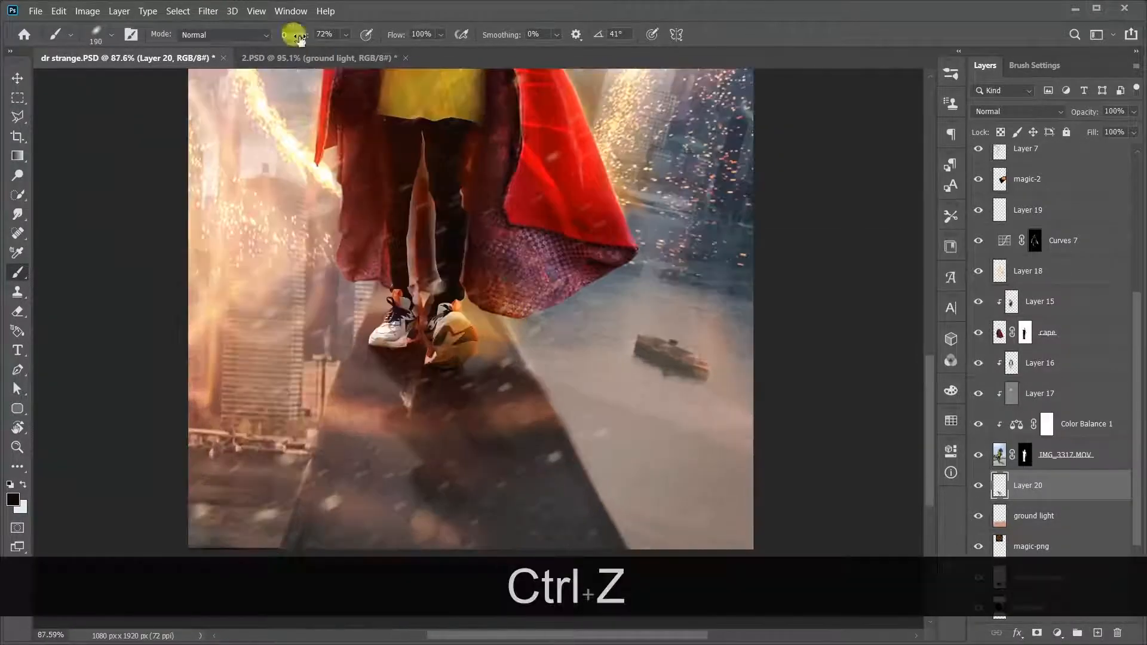
{"action": "key", "text": "ctrl+z"}
Lower the brush opacity to 36% and lightly blend the cast shadow below the shoes, undoing an unwanted stroke.
{"action": "left_click_drag", "start_coordinate": [304, 40], "coordinate": [282, 41]}
{"action": "scroll", "coordinate": [565, 491], "scroll_direction": "down", "scroll_amount": 6}
{"action": "key", "text": "ctrl+z"}
{"action": "scroll", "coordinate": [558, 550], "scroll_direction": "up", "scroll_amount": 3}
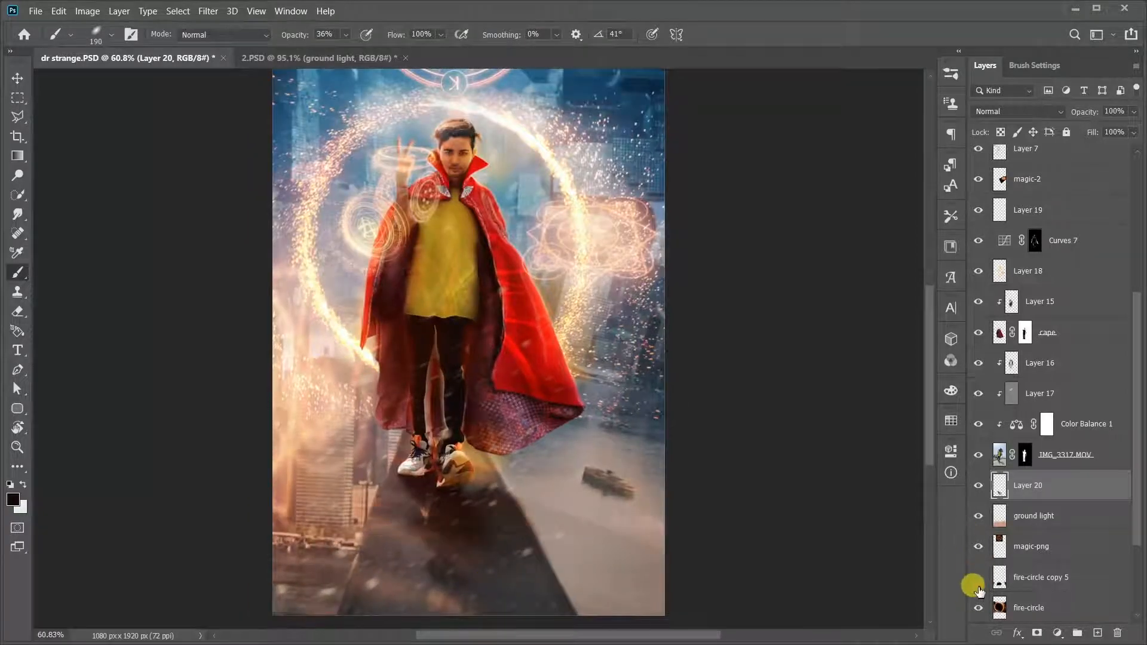
Inspect the fire-circle copy 5 layer's glow on the ground around the shadow with the Eraser tool ready.
{"action": "left_click", "coordinate": [1025, 588]}
{"action": "scroll", "coordinate": [574, 484], "scroll_direction": "down", "scroll_amount": 2}
{"action": "scroll", "coordinate": [672, 597], "scroll_direction": "up", "scroll_amount": 3}
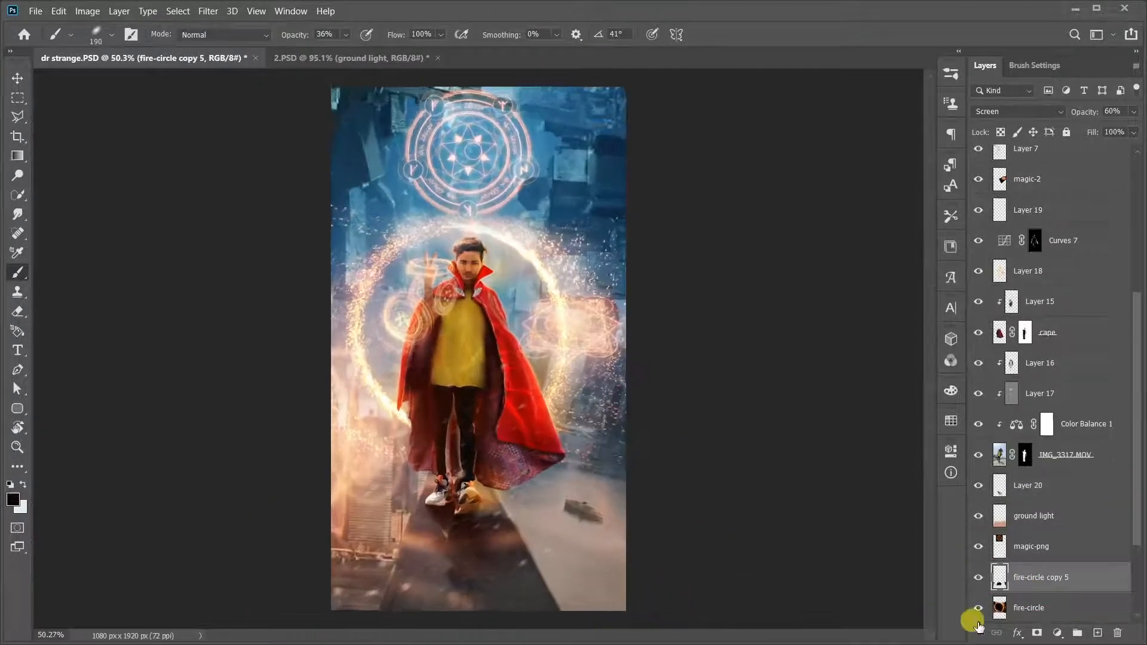
{"action": "scroll", "coordinate": [494, 529], "scroll_direction": "up", "scroll_amount": 2}
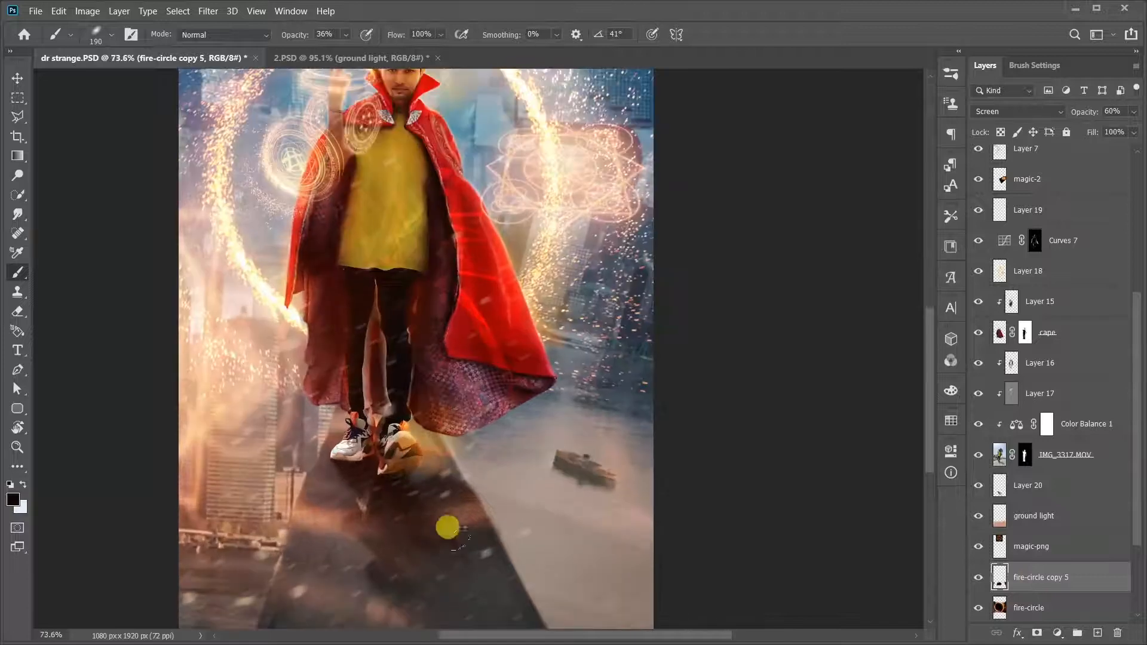
{"action": "left_click", "coordinate": [18, 313]}
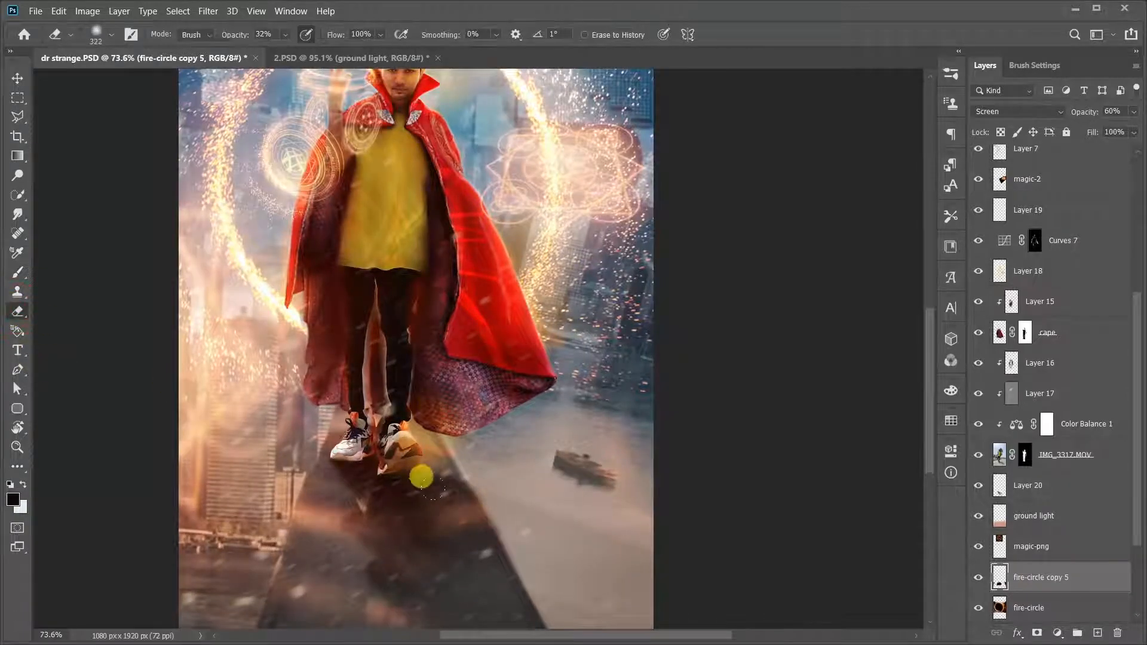
{"action": "scroll", "coordinate": [486, 514], "scroll_direction": "down", "scroll_amount": 7}
{"action": "scroll", "coordinate": [502, 547], "scroll_direction": "up", "scroll_amount": 5}
Erase the yellow-orange glow spilling around the shoes on Layer 18 with the 322 px eraser at 32% opacity.
{"action": "left_click", "coordinate": [451, 524], "text": "ctrl"}
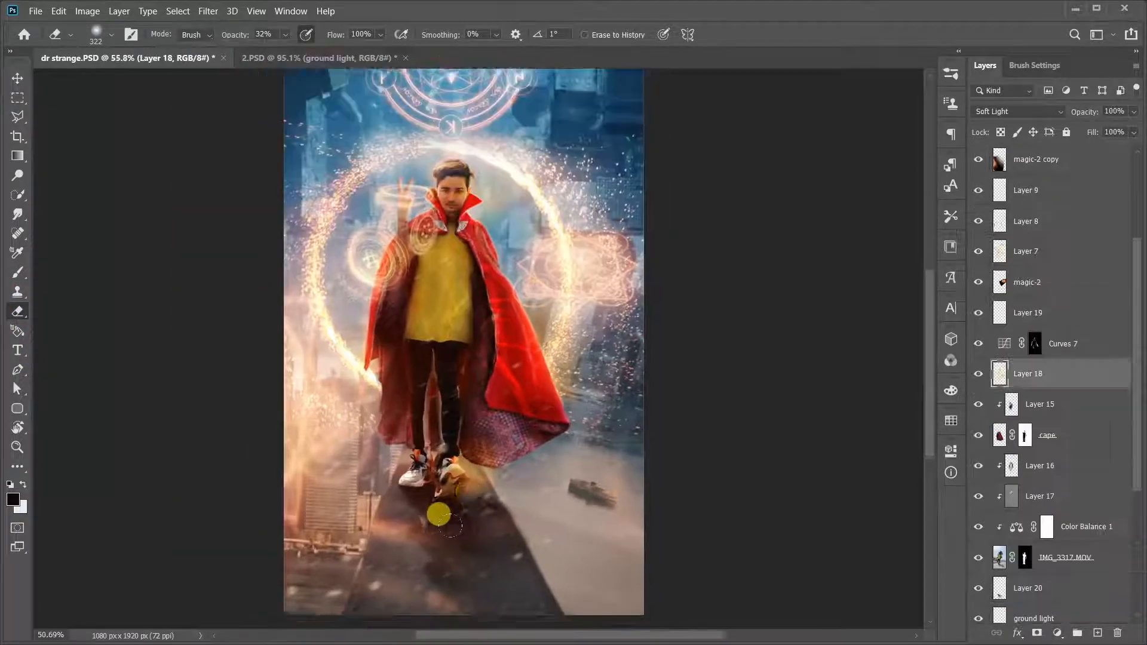
{"action": "scroll", "coordinate": [451, 526], "scroll_direction": "down", "scroll_amount": 1}
{"action": "scroll", "coordinate": [459, 525], "scroll_direction": "up", "scroll_amount": 1}
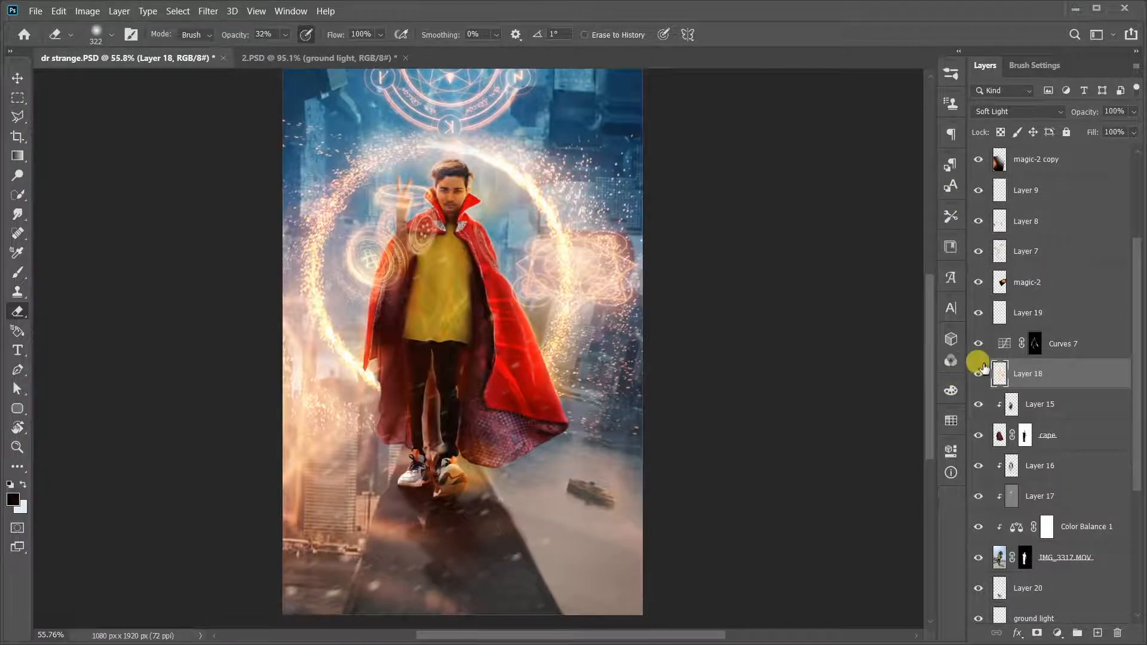
{"action": "scroll", "coordinate": [501, 487], "scroll_direction": "up", "scroll_amount": 8}
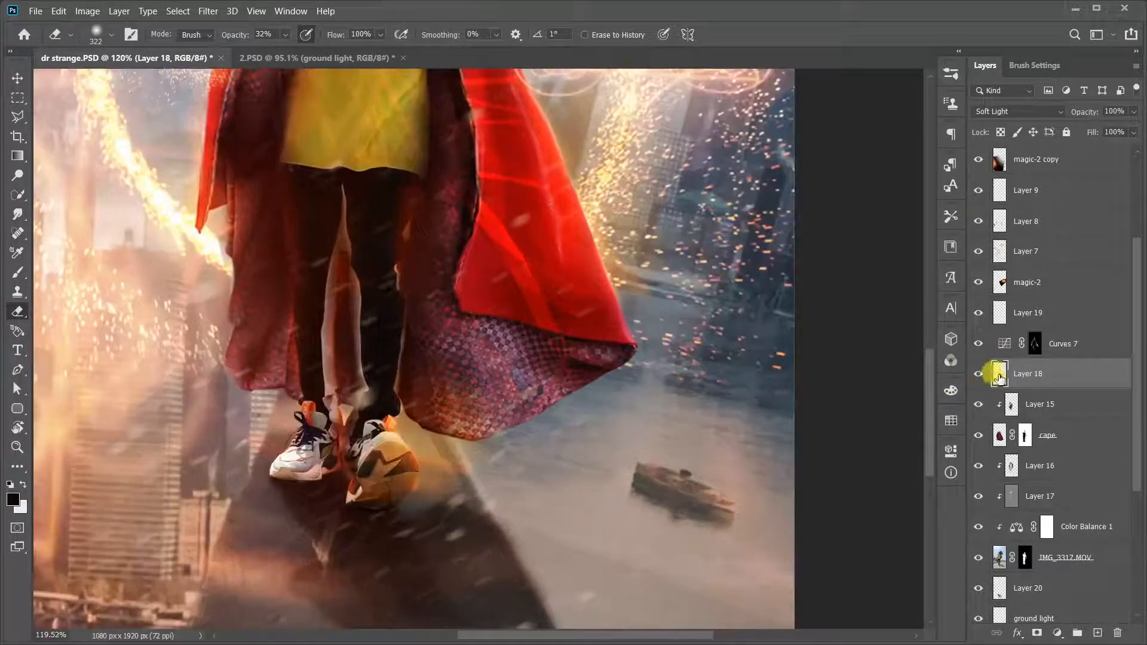
{"action": "left_click", "coordinate": [978, 374]}
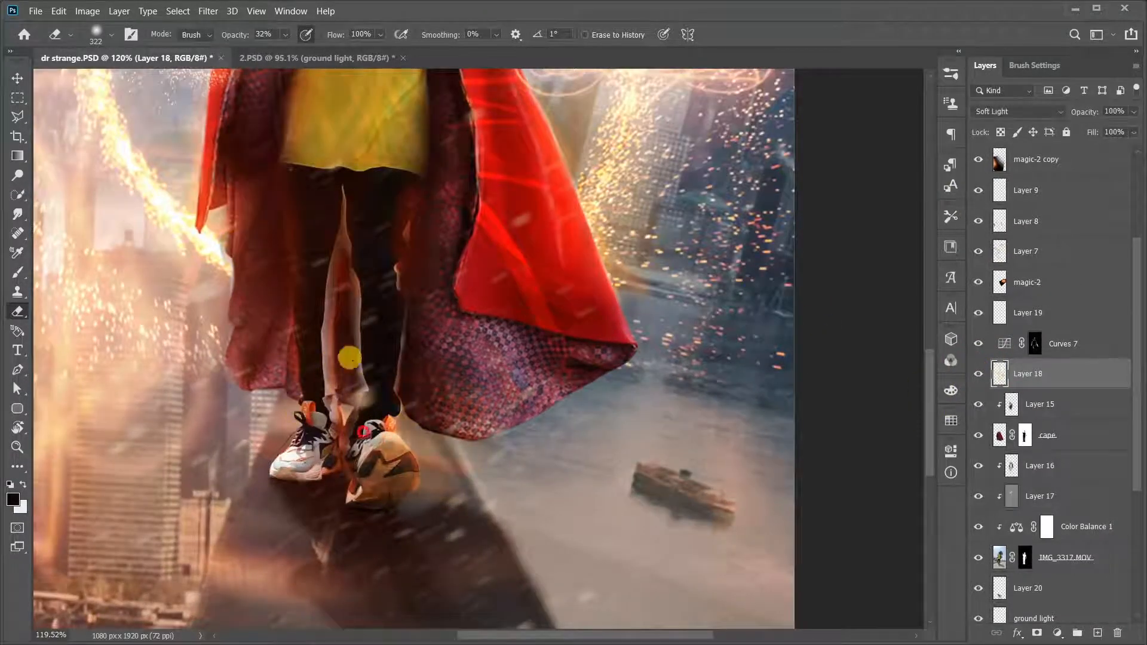
{"action": "scroll", "coordinate": [355, 350], "scroll_direction": "up", "scroll_amount": 8}
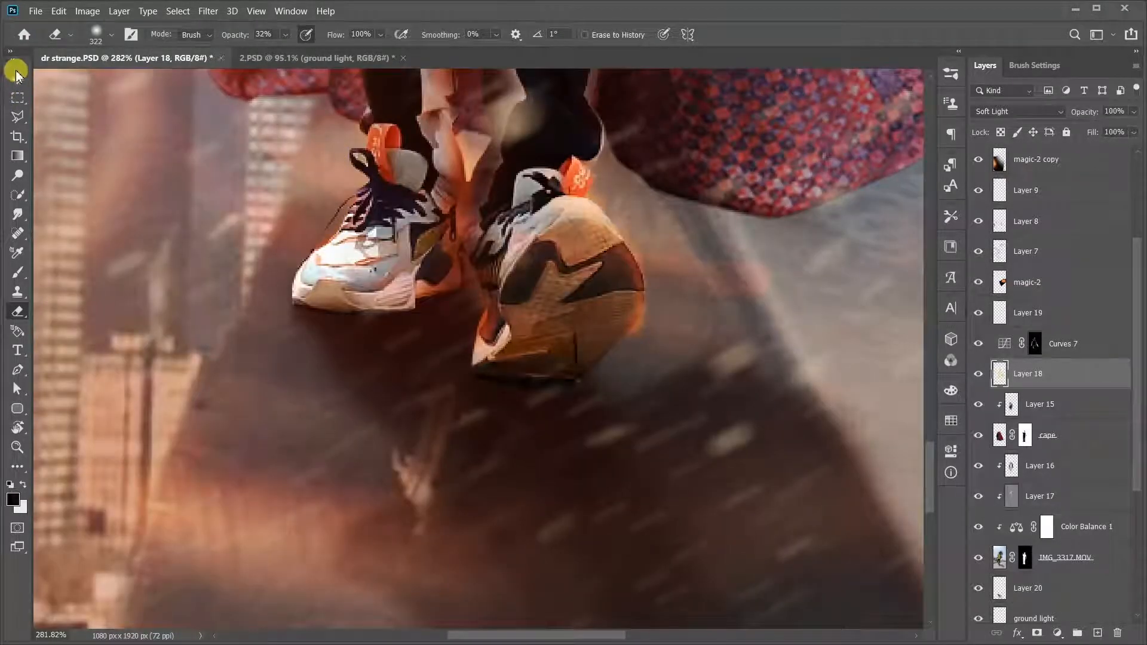
Add a Hue/Saturation adjustment layer clipped to the man's IMG_3317.MOV layer.
{"action": "left_click", "coordinate": [16, 76]}
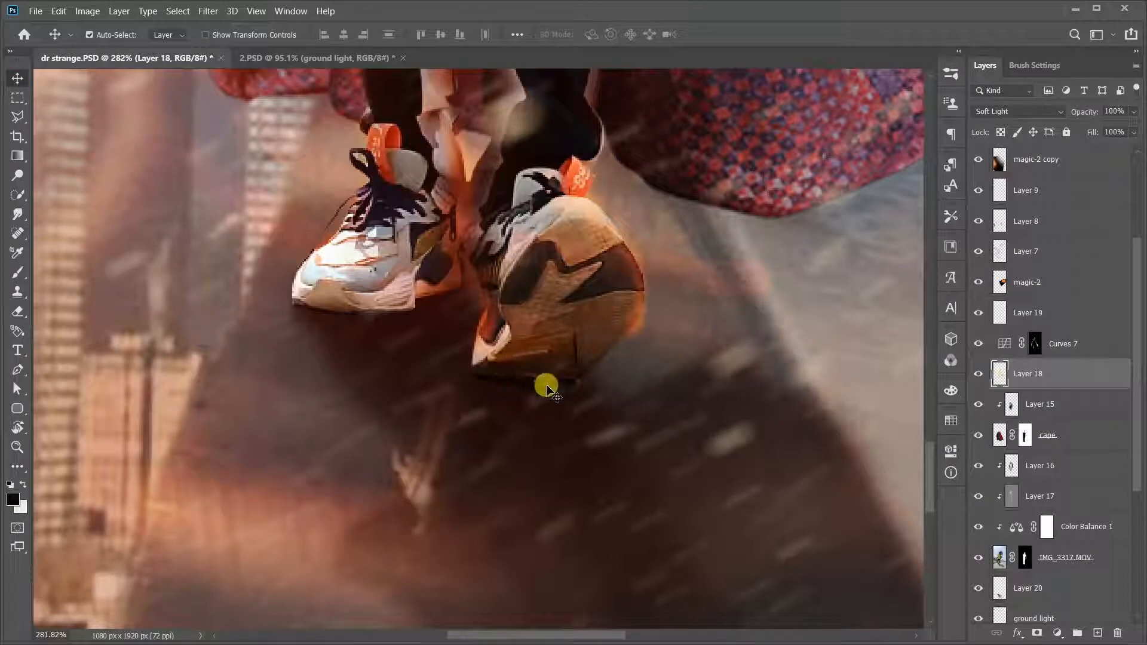
{"action": "scroll", "coordinate": [1068, 578], "scroll_direction": "down", "scroll_amount": 2}
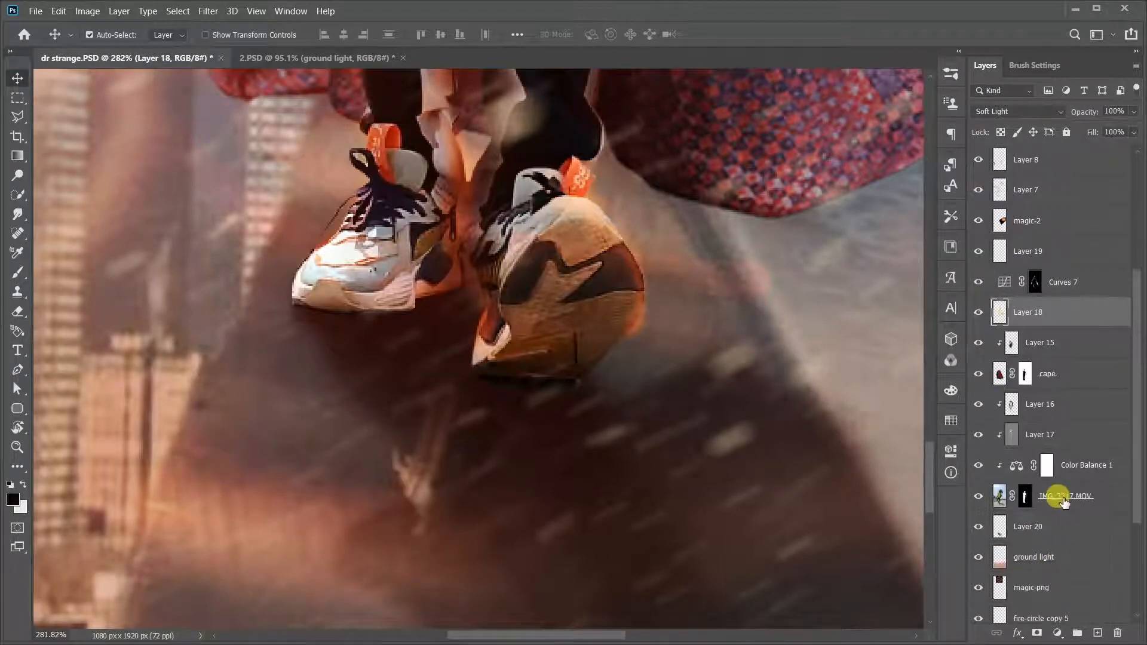
{"action": "left_click", "coordinate": [1055, 494]}
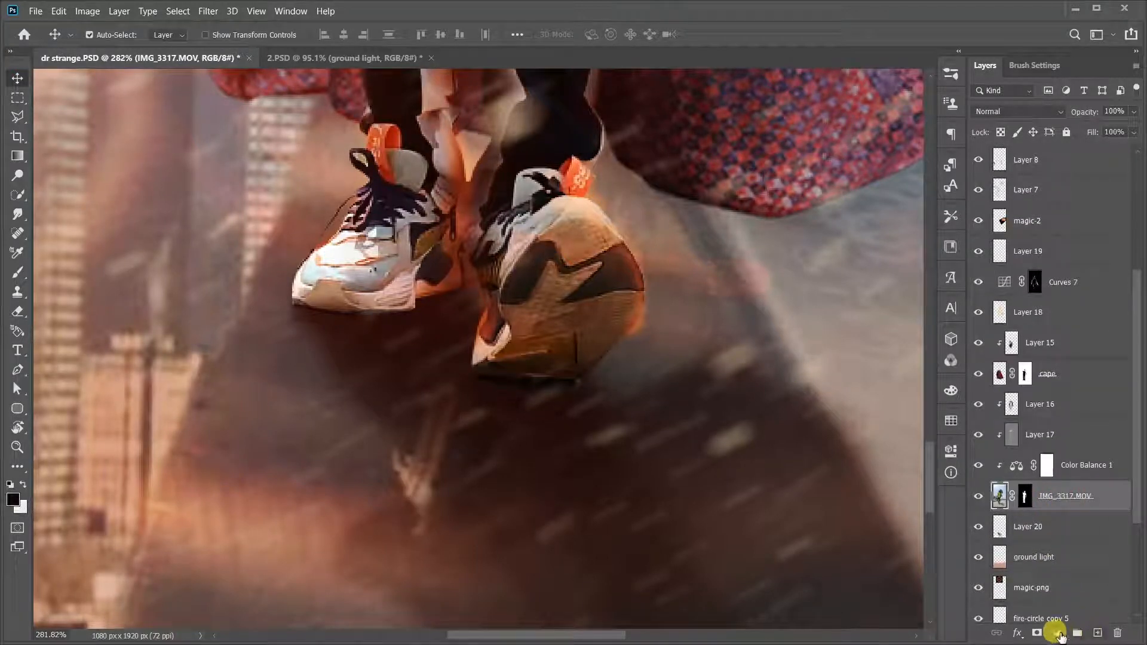
{"action": "left_click", "coordinate": [1058, 634]}
{"action": "left_click", "coordinate": [1065, 491]}
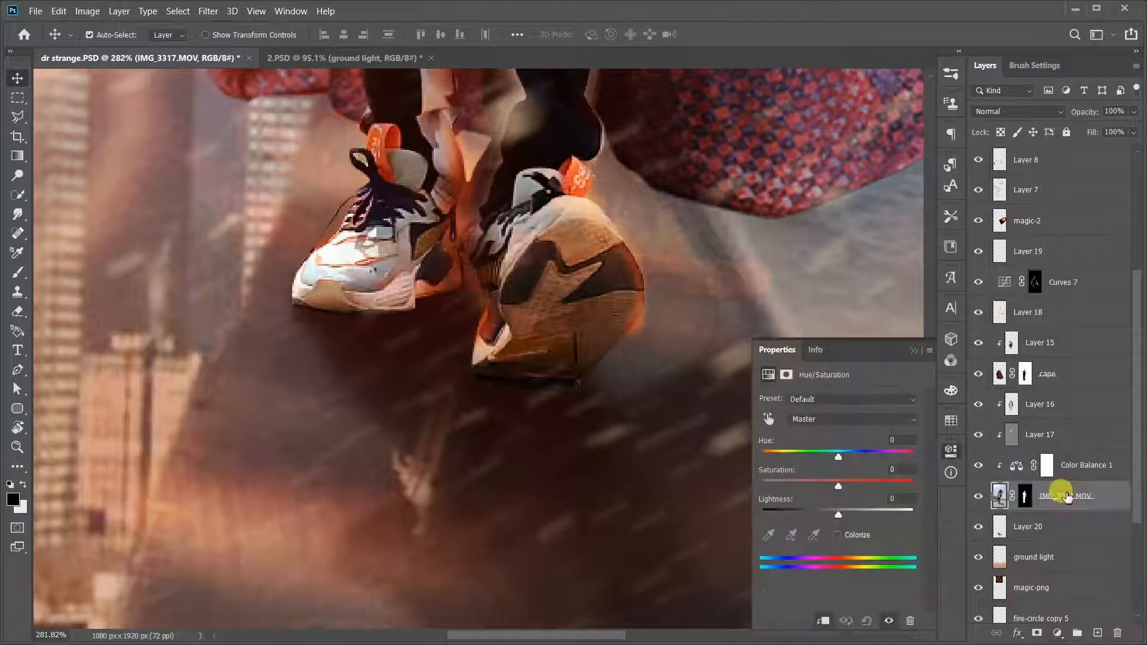
{"action": "left_click", "coordinate": [1023, 501]}
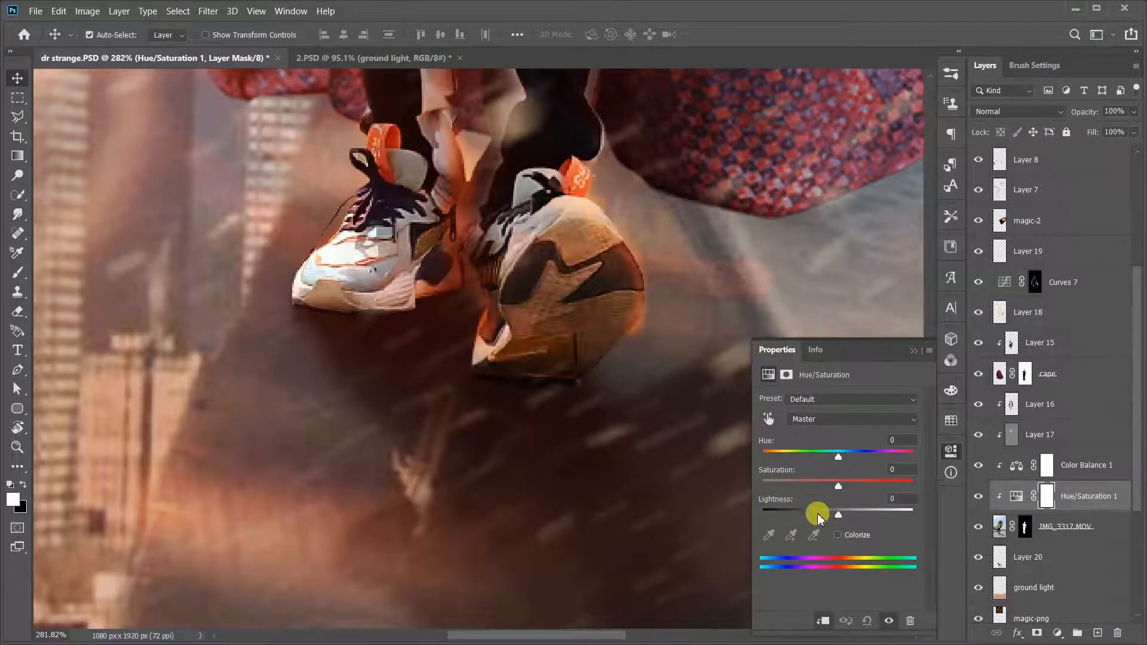
Set the Hue/Saturation adjustment's Lightness to -79 to darken the man.
{"action": "left_click_drag", "start_coordinate": [817, 517], "coordinate": [772, 512]}
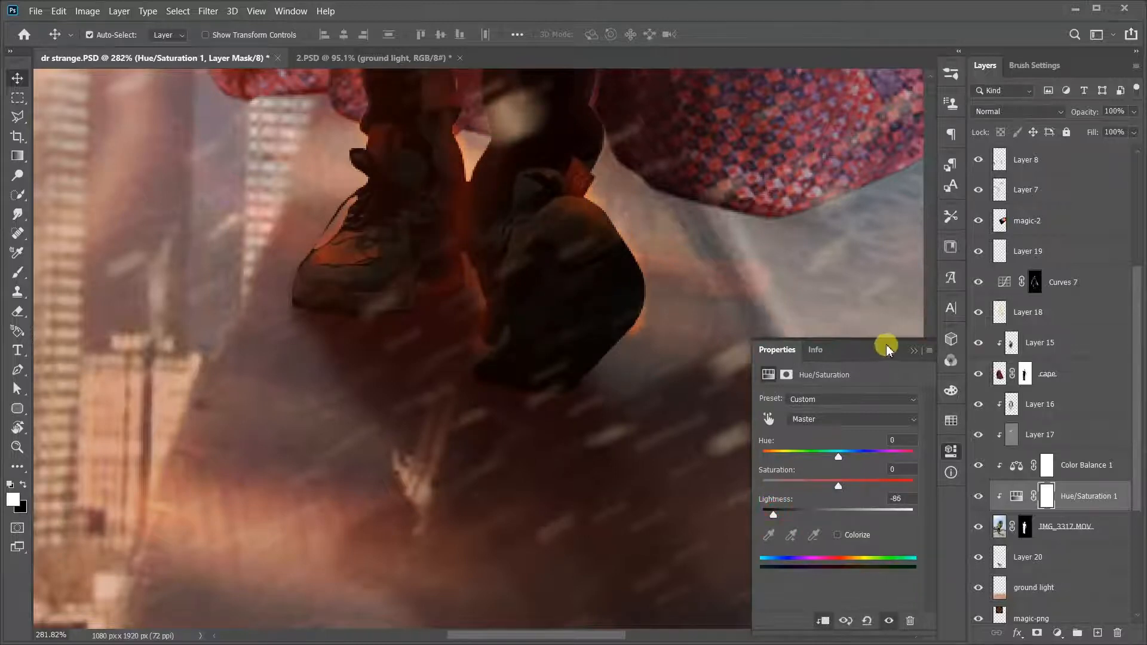
{"action": "left_click_drag", "start_coordinate": [780, 515], "coordinate": [779, 514]}
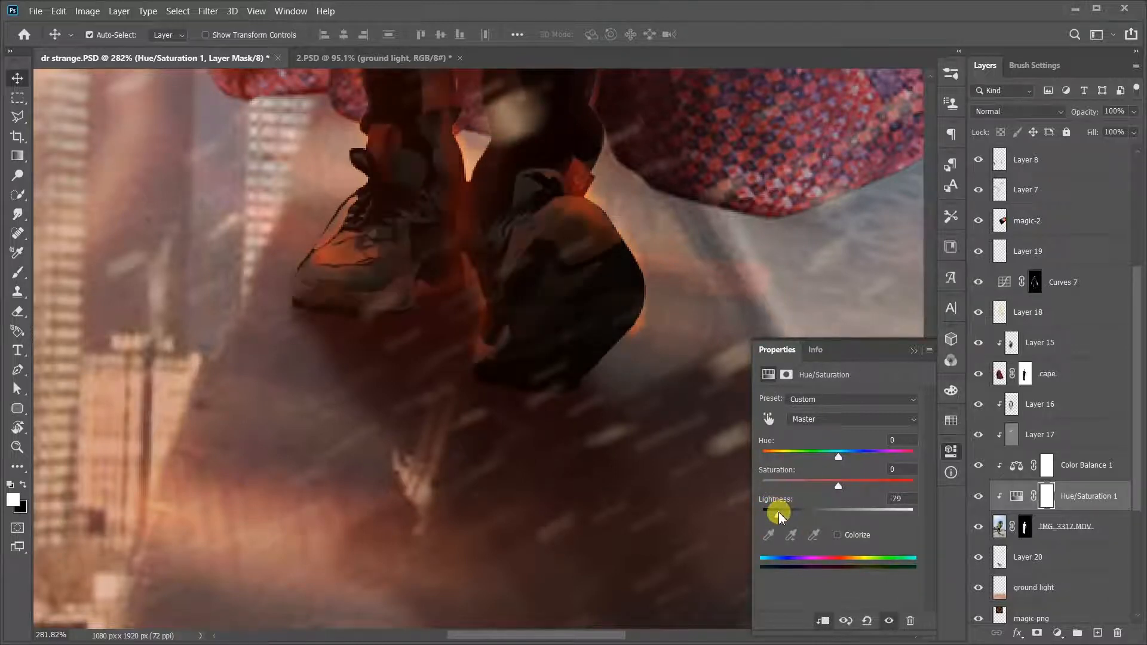
{"action": "left_click", "coordinate": [911, 353]}
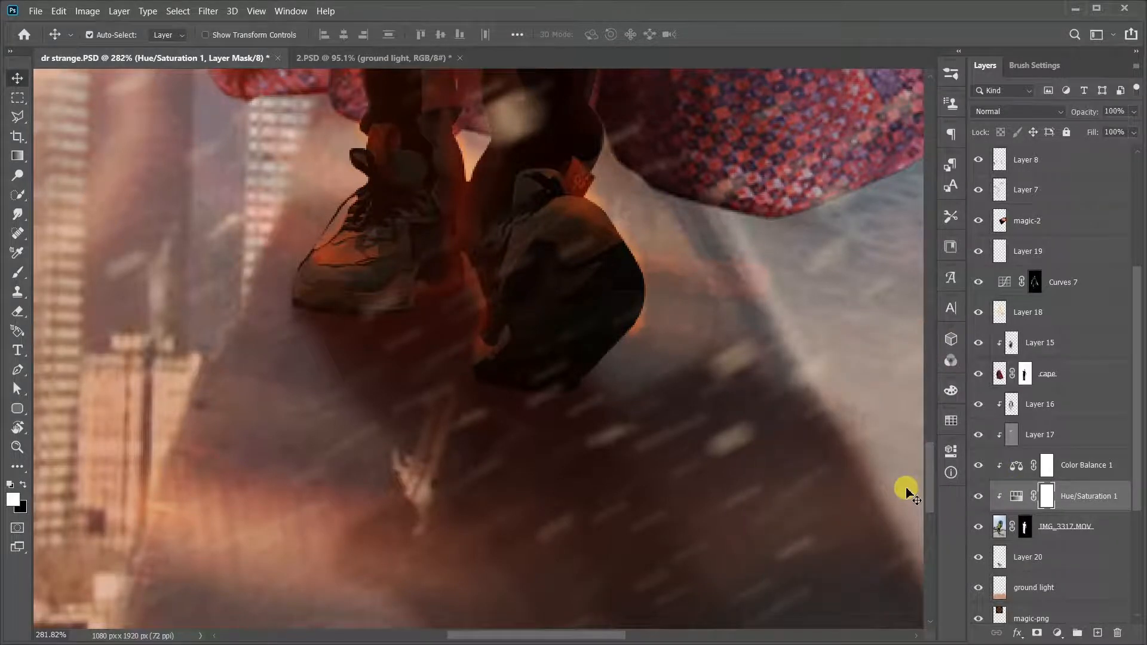
Invert the Hue/Saturation 1 mask and paint the darkening back over the shoes' lower edges with a soft white 190 px brush at 36% opacity.
{"action": "key", "text": "ctrl+i"}
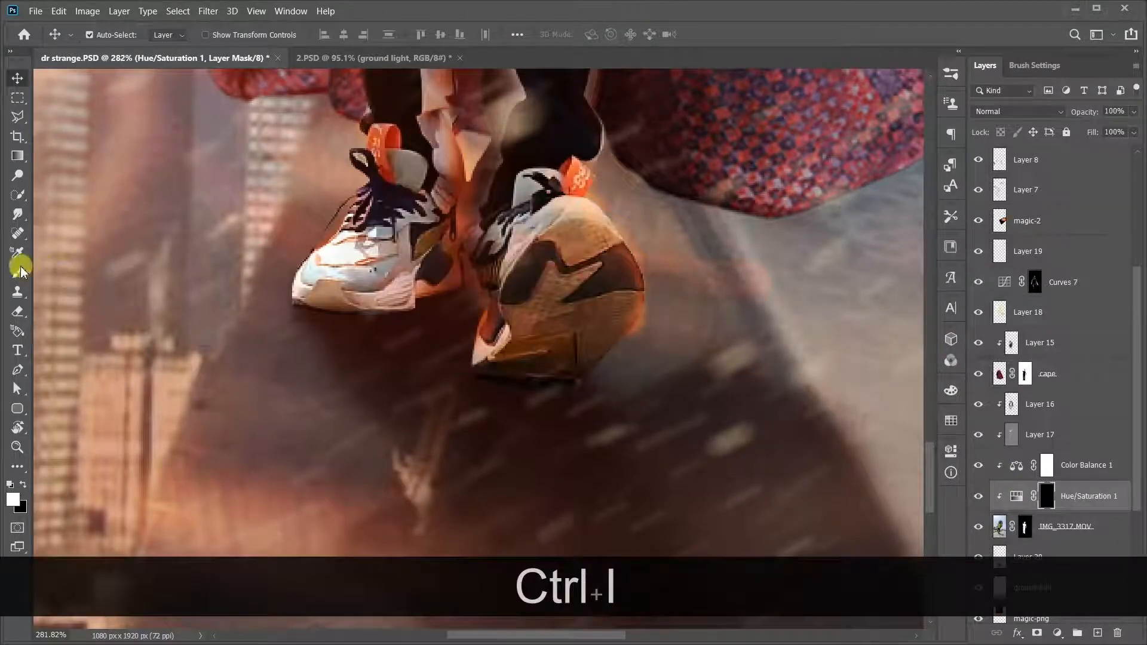
{"action": "left_click", "coordinate": [18, 271]}
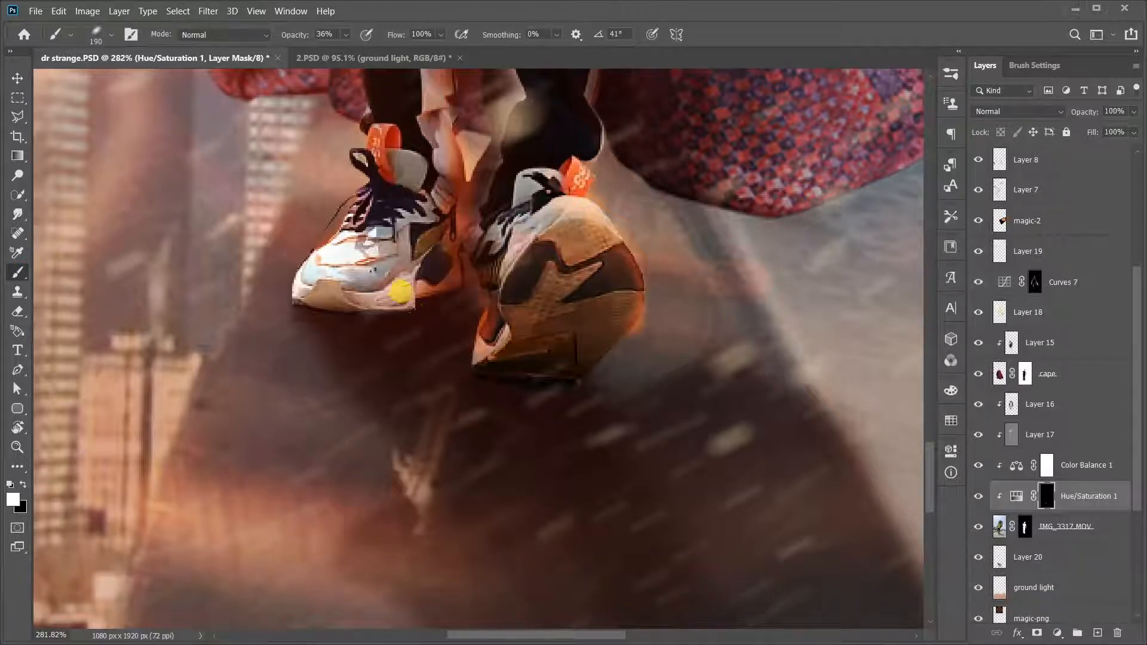
{"action": "left_click", "coordinate": [504, 380]}
{"action": "right_click", "coordinate": [542, 302]}
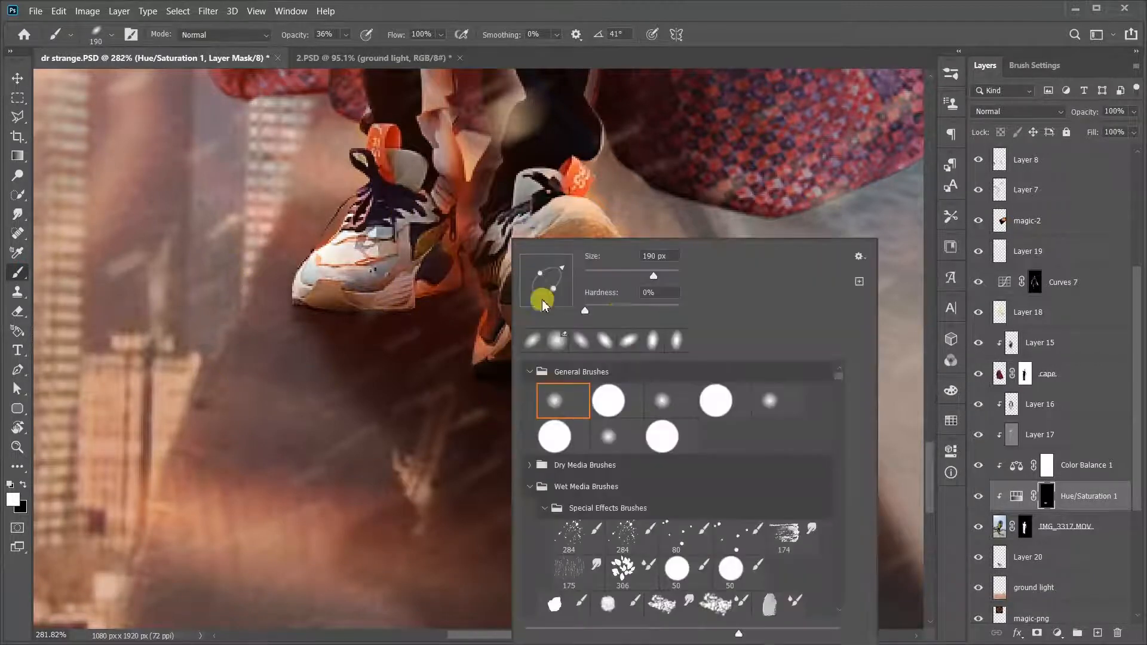
{"action": "key", "text": "Return"}
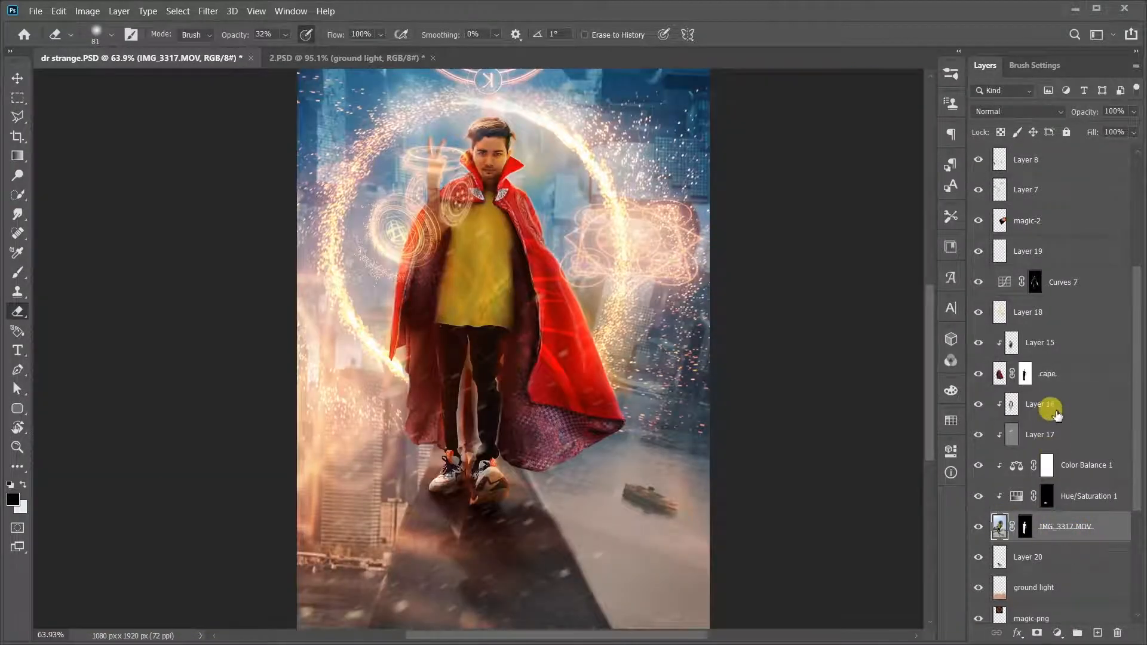
Add a Hue/Saturation adjustment layer above Layer 16 and clip it to the man's layer.
{"action": "left_click", "coordinate": [1057, 405]}
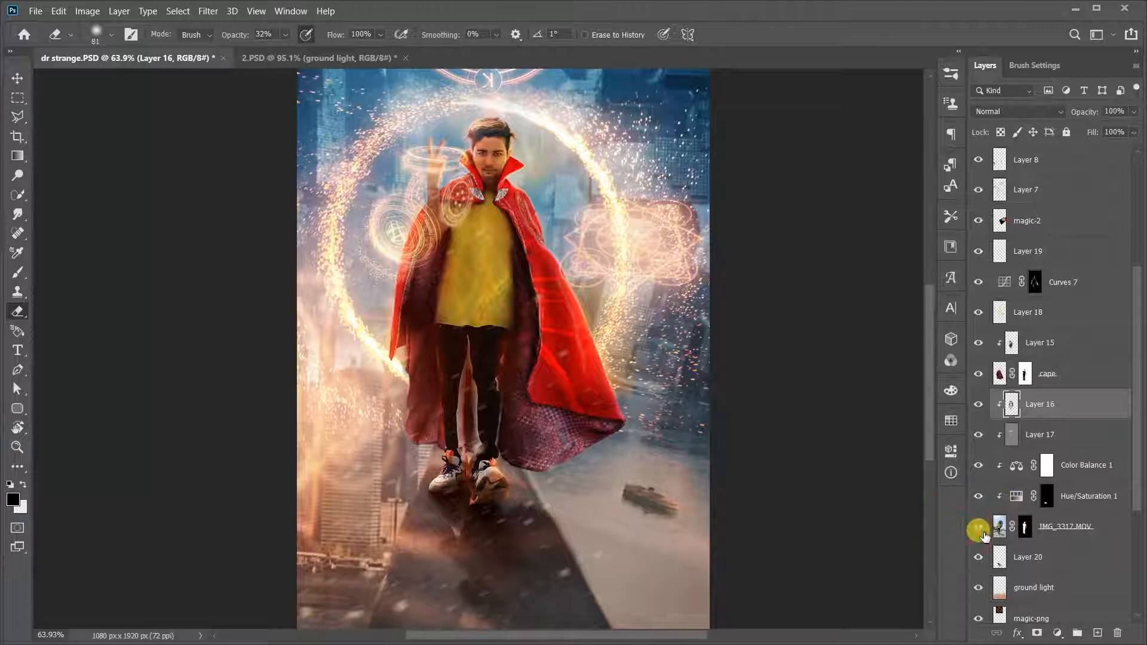
{"action": "left_click", "coordinate": [1062, 632]}
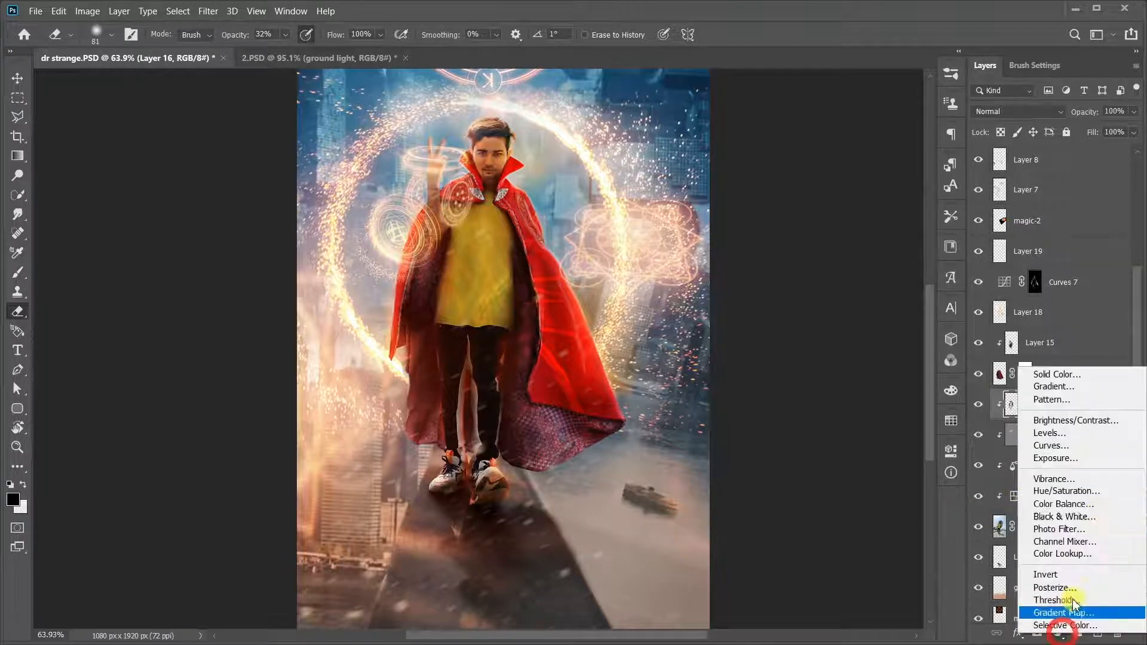
{"action": "left_click", "coordinate": [1063, 491]}
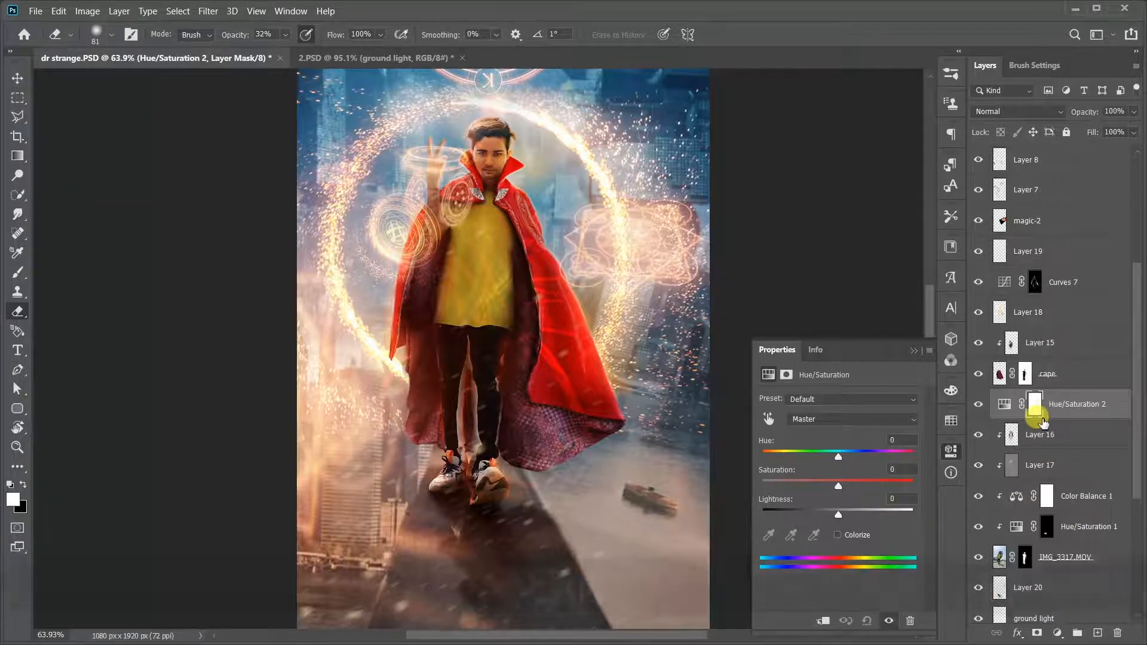
{"action": "key", "text": "ctrl+alt+g"}
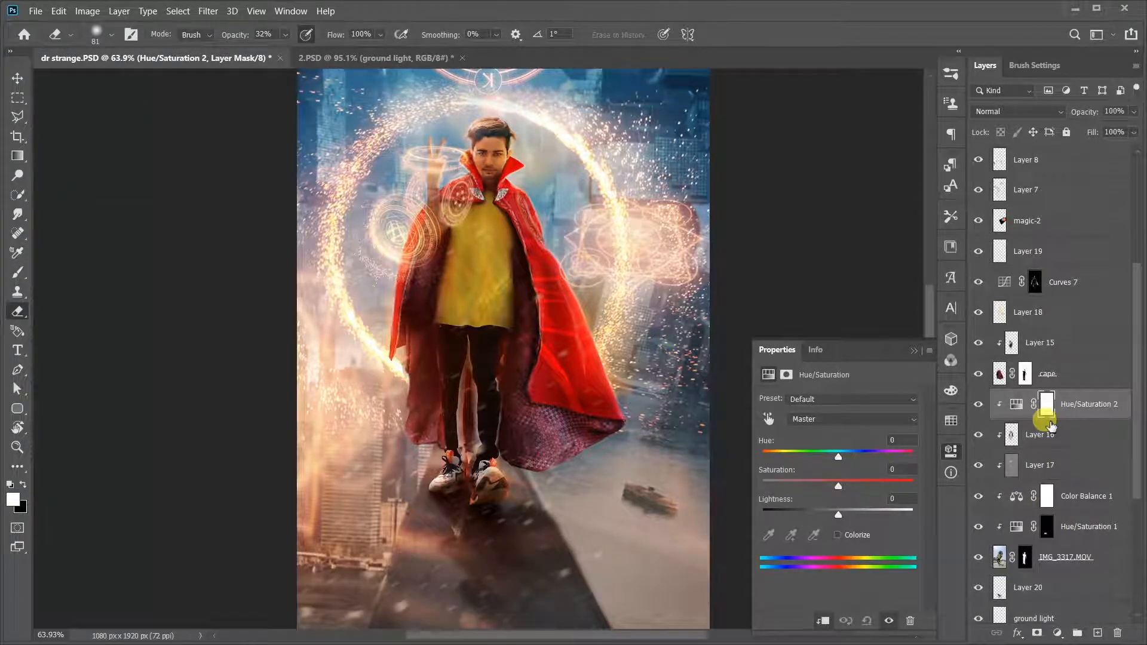
Target the Yellows in the Hue/Saturation 2 adjustment and set Hue to -33 and Saturation to -5 to recolour the shirt.
{"action": "scroll", "coordinate": [451, 312], "scroll_direction": "down", "scroll_amount": 2}
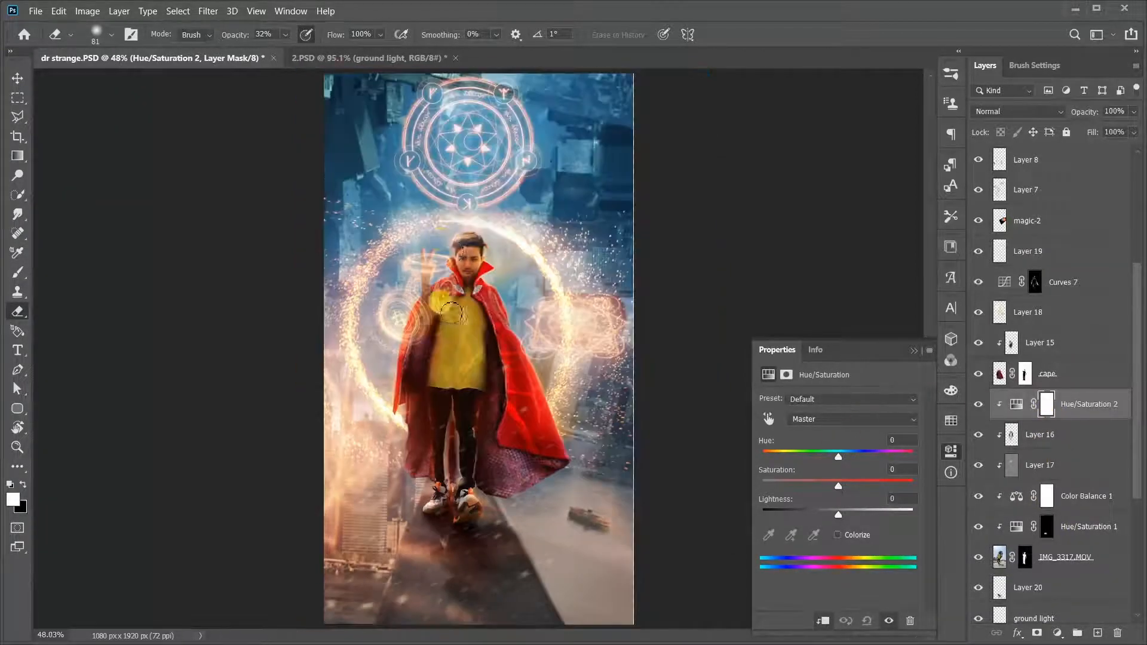
{"action": "scroll", "coordinate": [454, 334], "scroll_direction": "up", "scroll_amount": 1}
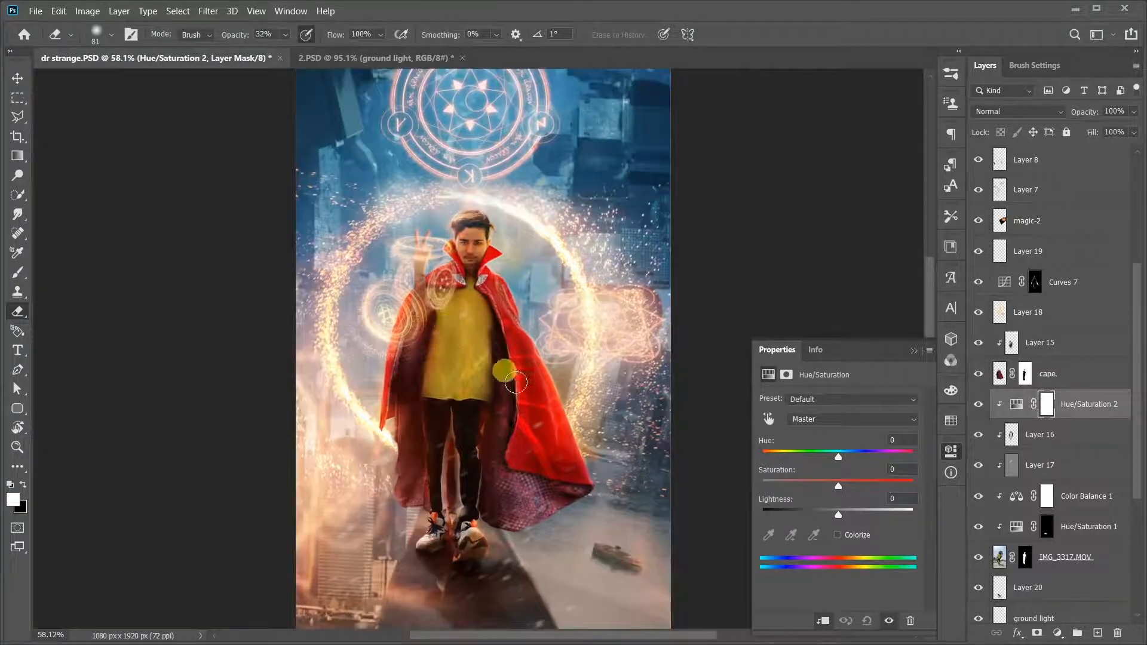
{"action": "left_click", "coordinate": [816, 418]}
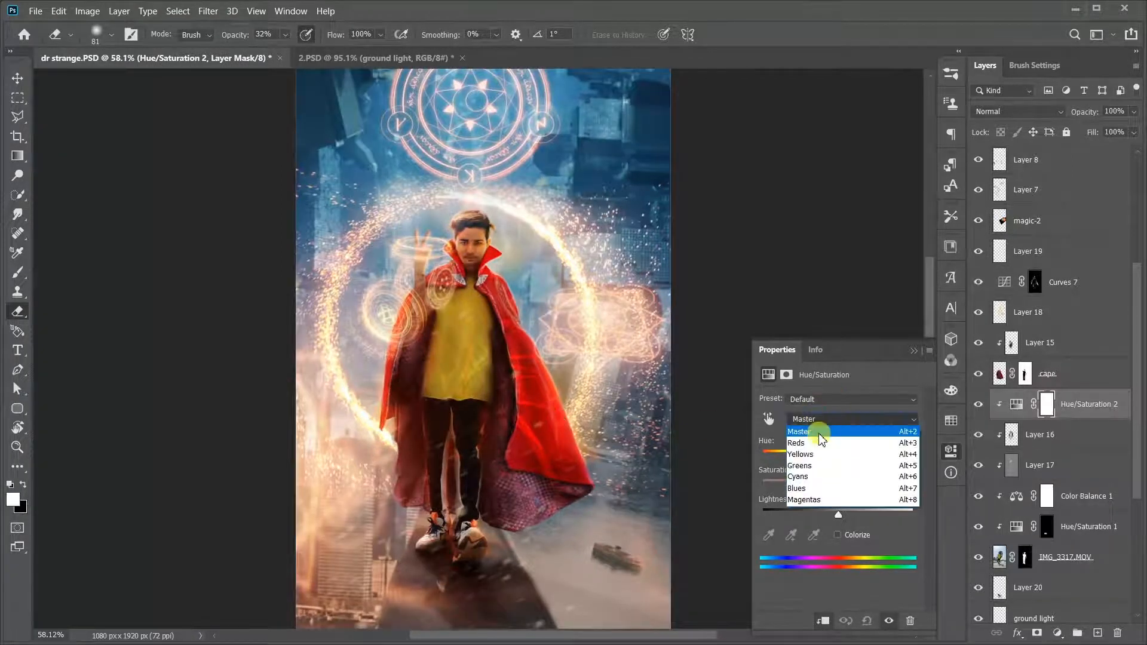
{"action": "left_click", "coordinate": [819, 454]}
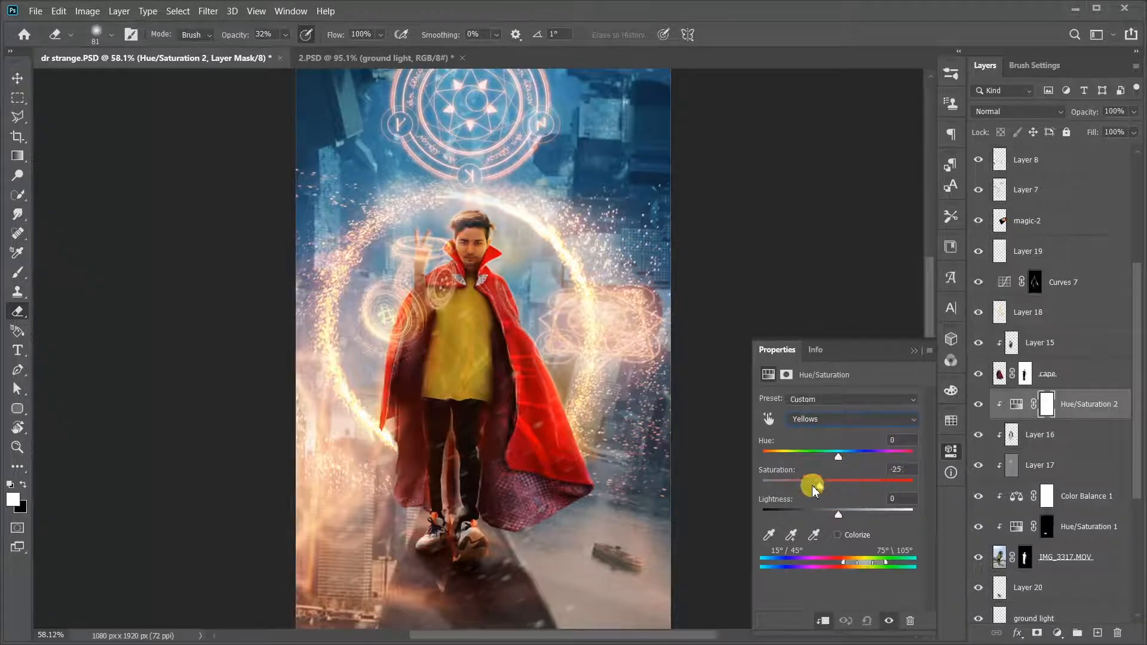
{"action": "left_click_drag", "start_coordinate": [814, 487], "coordinate": [734, 487]}
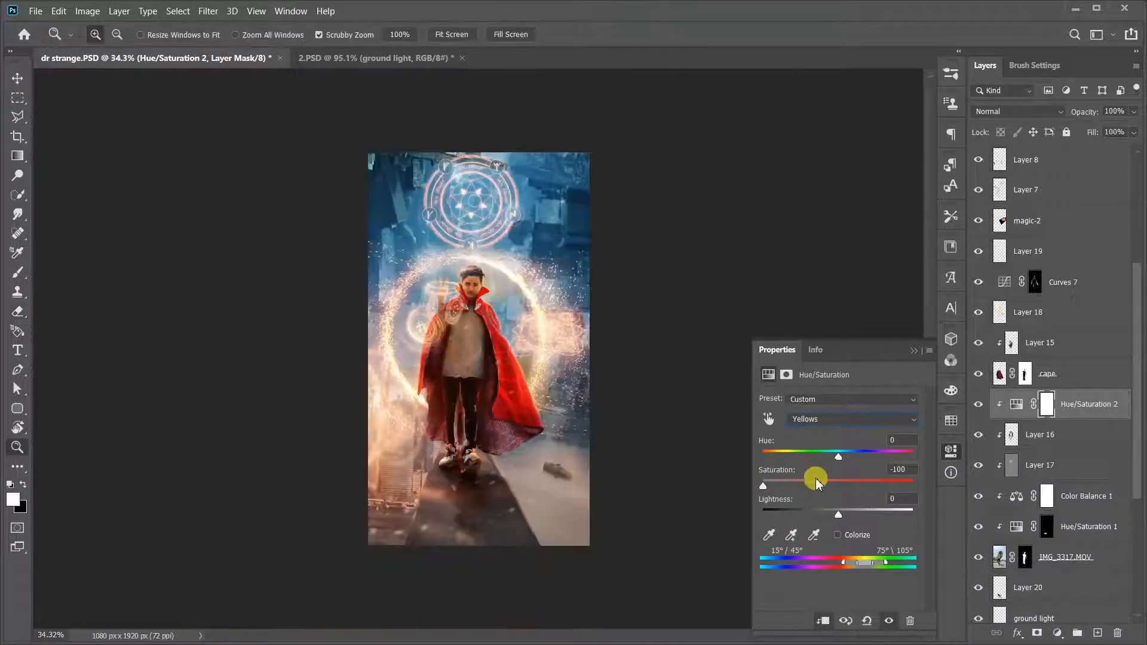
{"action": "left_click", "coordinate": [827, 485]}
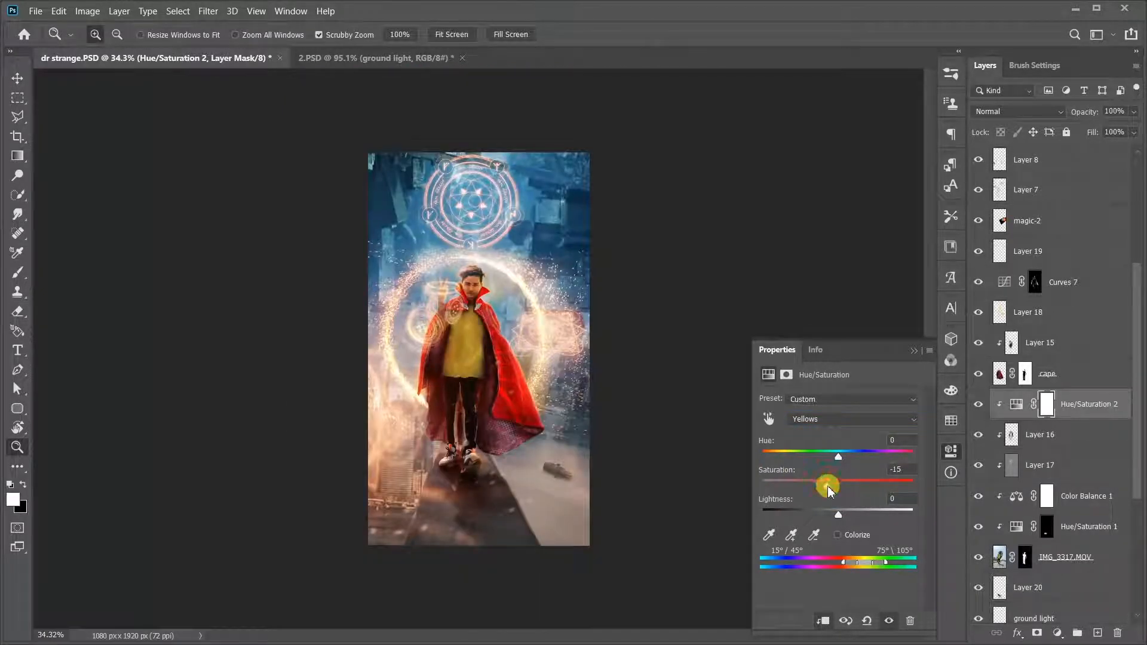
{"action": "left_click_drag", "start_coordinate": [830, 487], "coordinate": [818, 453]}
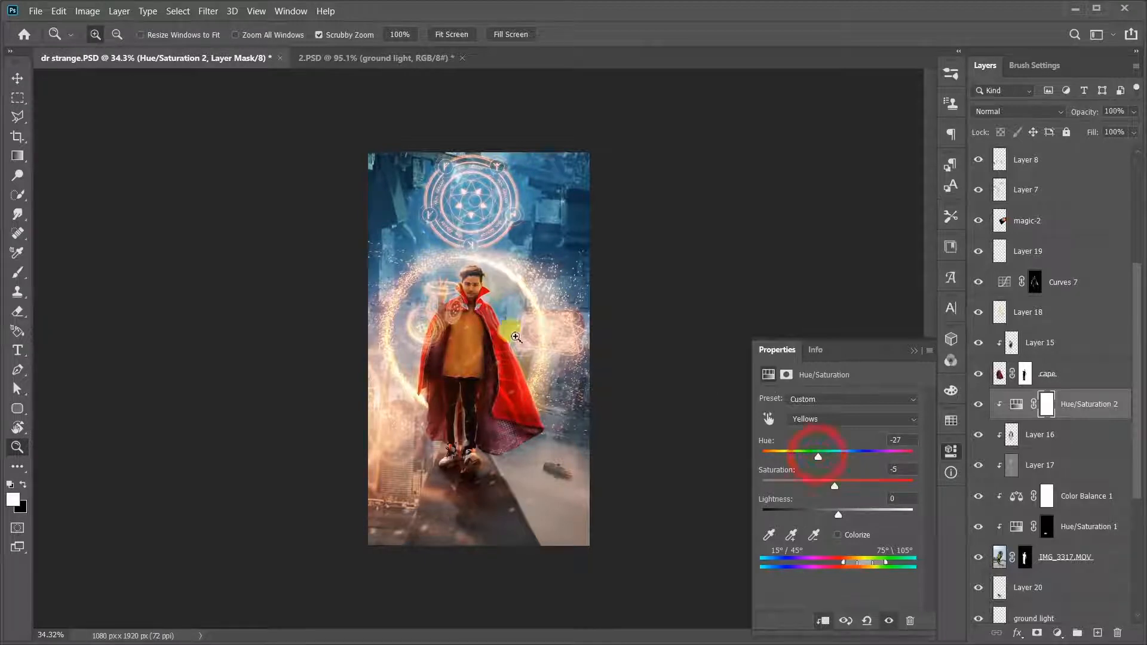
{"action": "left_click", "coordinate": [512, 339]}
{"action": "left_click_drag", "start_coordinate": [511, 340], "coordinate": [525, 338]}
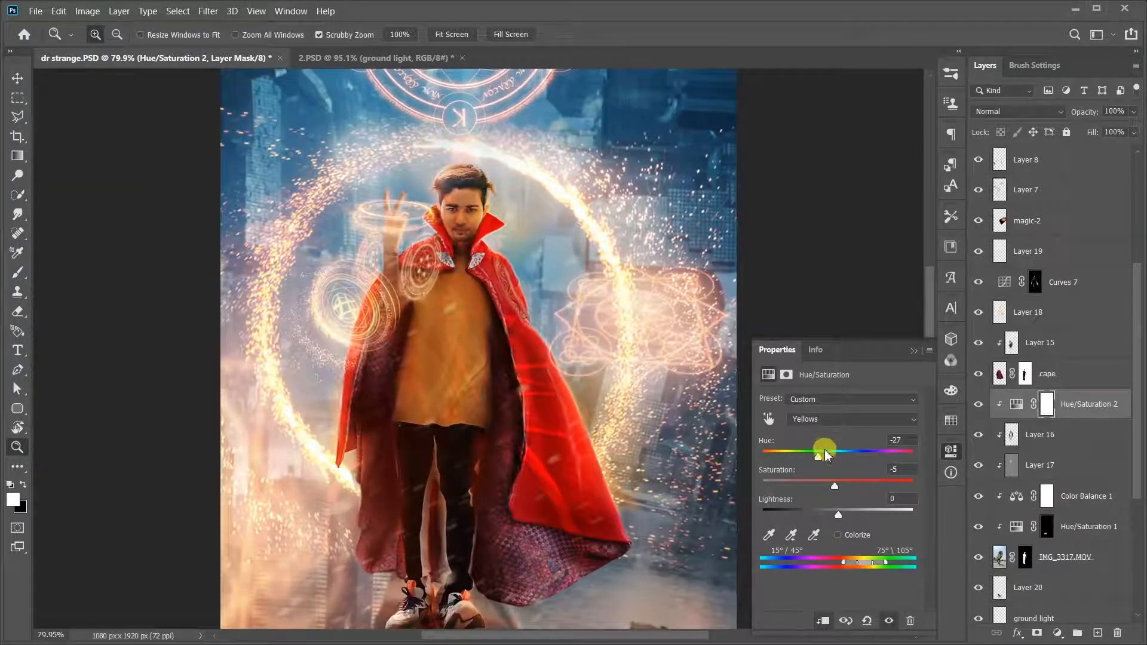
{"action": "left_click_drag", "start_coordinate": [812, 456], "coordinate": [813, 457]}
Set the Yellows Lightness to -66 in Hue/Saturation 2 to darken the man's shirt.
{"action": "left_click_drag", "start_coordinate": [838, 514], "coordinate": [790, 514]}
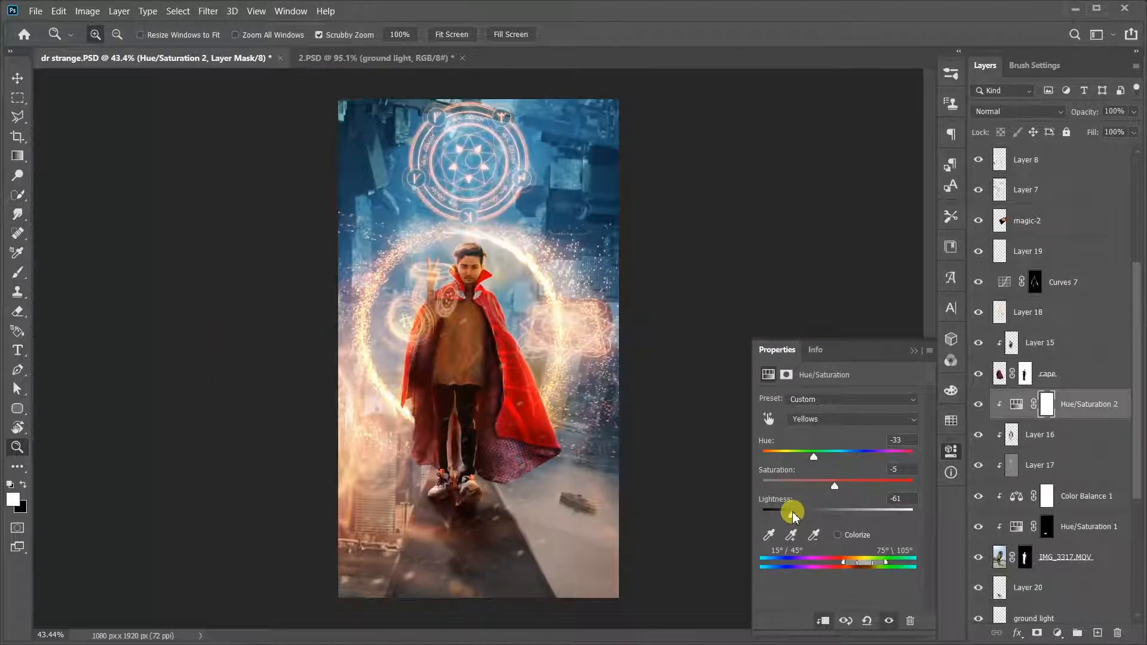
{"action": "left_click", "coordinate": [553, 349]}
{"action": "left_click_drag", "start_coordinate": [514, 346], "coordinate": [497, 272]}
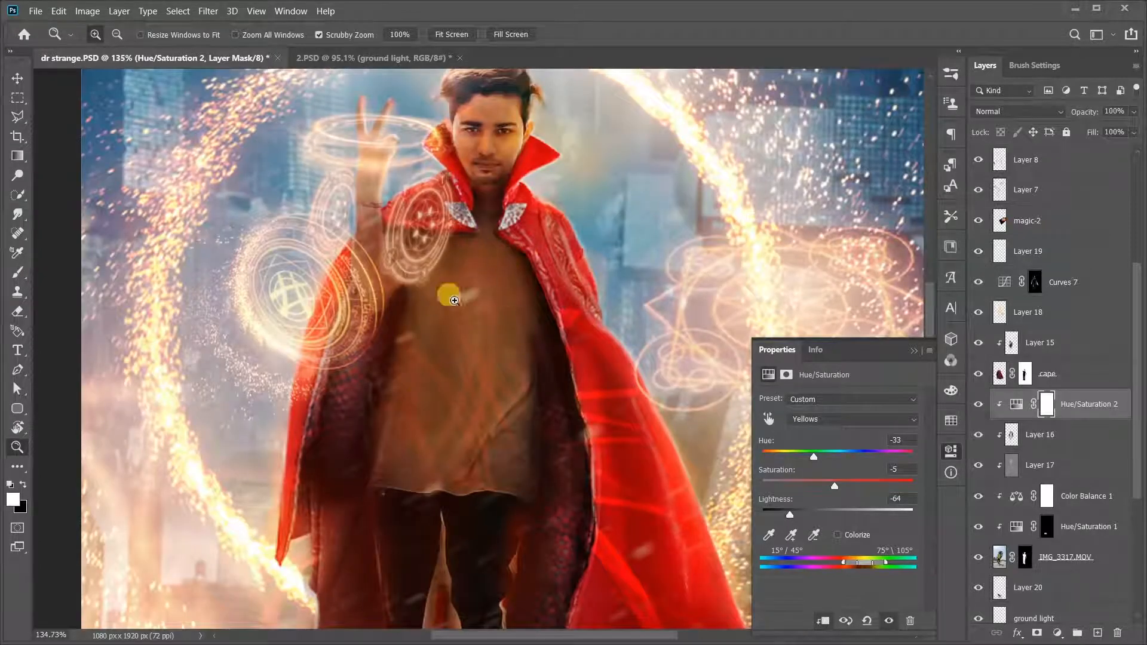
{"action": "scroll", "coordinate": [488, 356], "scroll_direction": "down", "scroll_amount": 7}
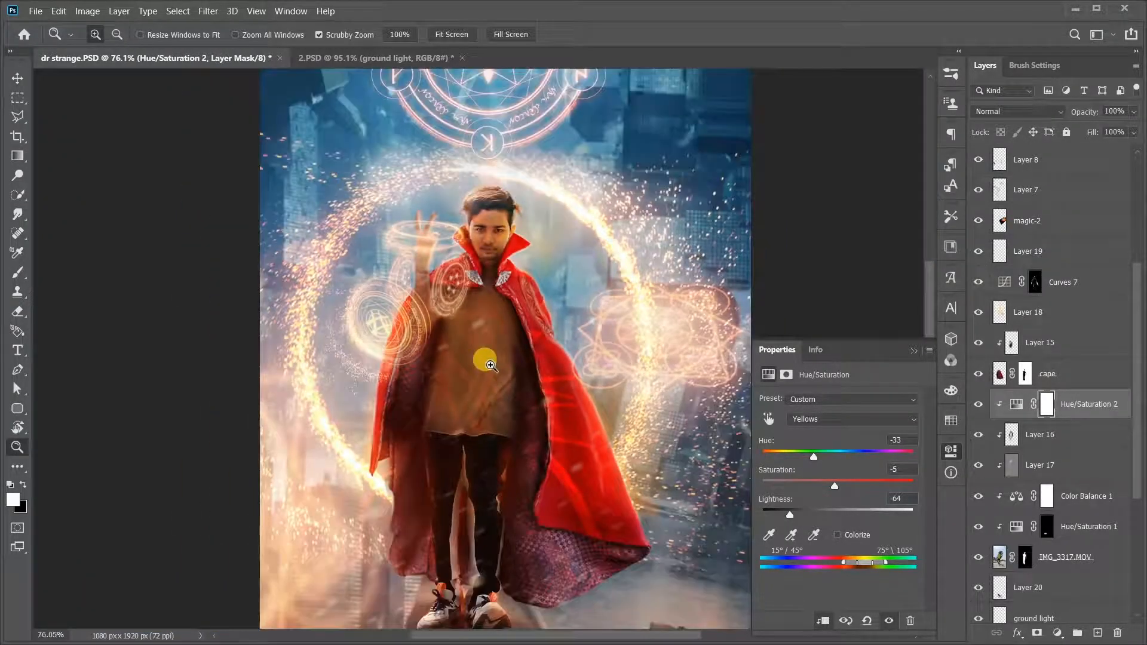
{"action": "scroll", "coordinate": [798, 519], "scroll_direction": "up", "scroll_amount": 2}
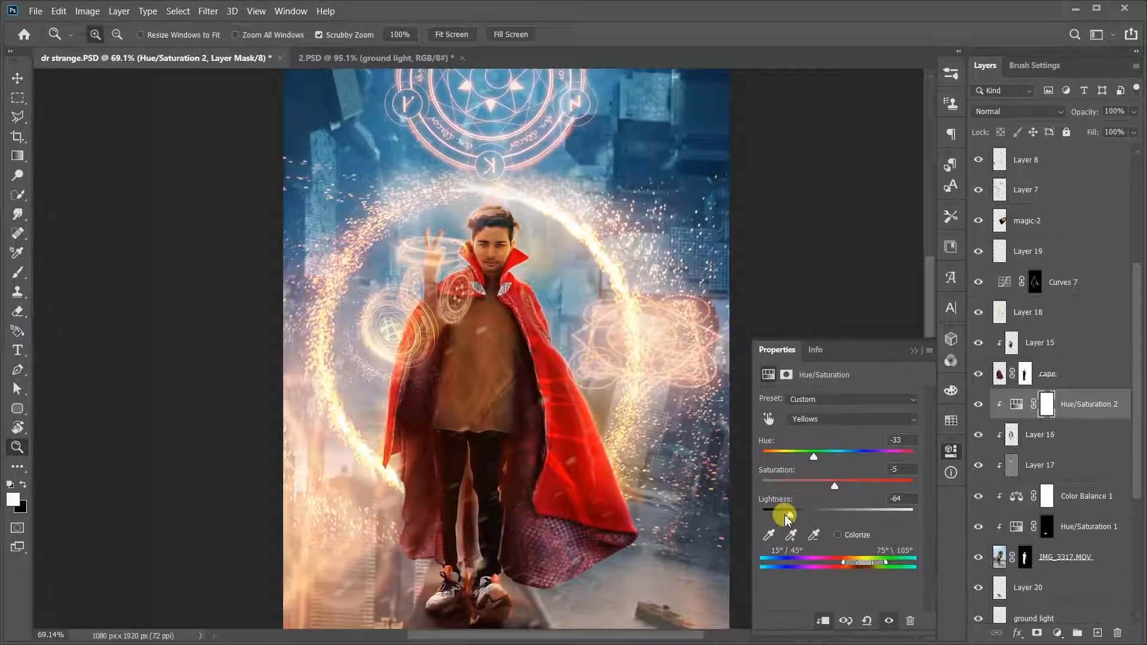
{"action": "left_click_drag", "start_coordinate": [481, 397], "coordinate": [541, 249]}
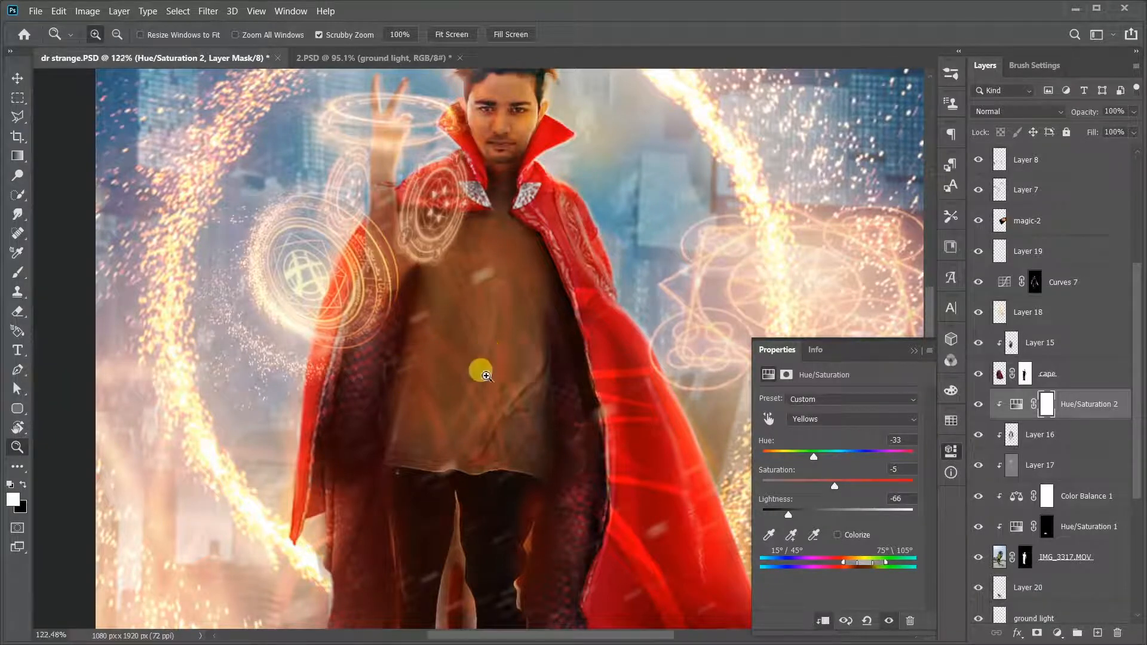
{"action": "scroll", "coordinate": [486, 375], "scroll_direction": "down", "scroll_amount": 5}
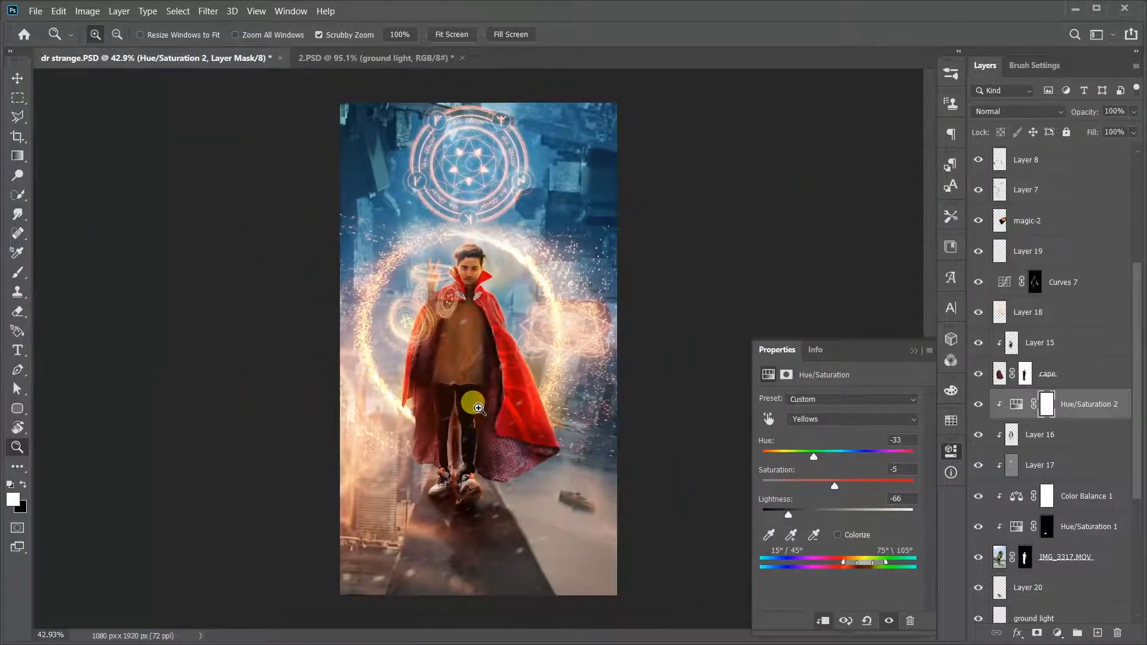
Duplicate the ground light and fire-circle copy 5 layers to strengthen the warm glow on the ground.
{"action": "key", "text": "ctrl+z"}
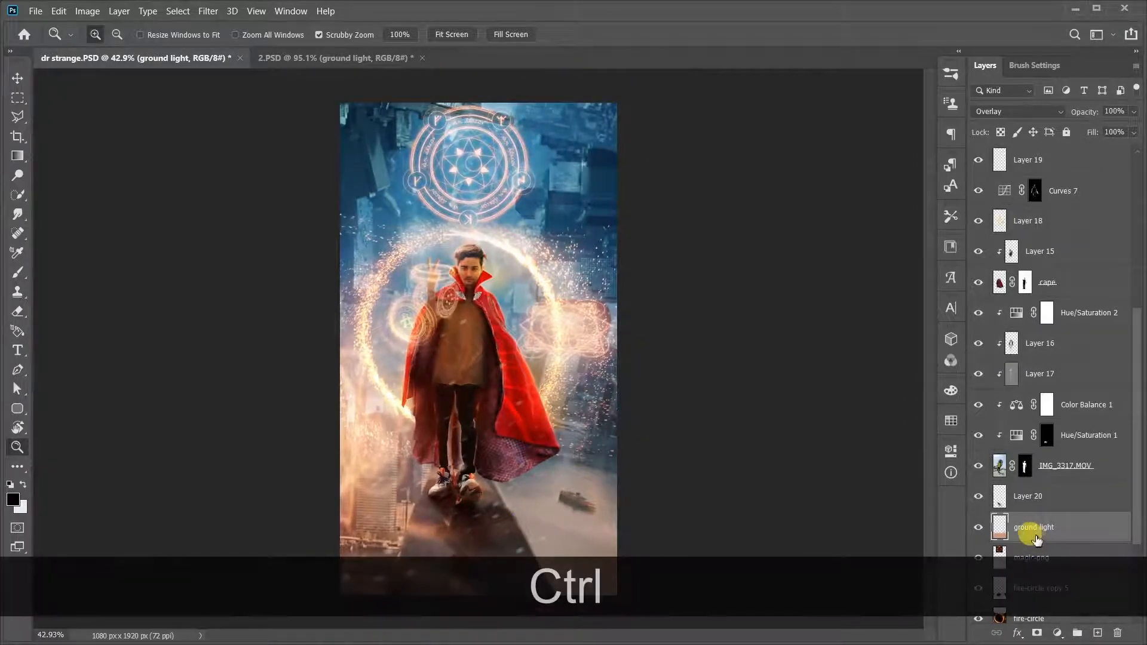
{"action": "key", "text": "ctrl+j"}
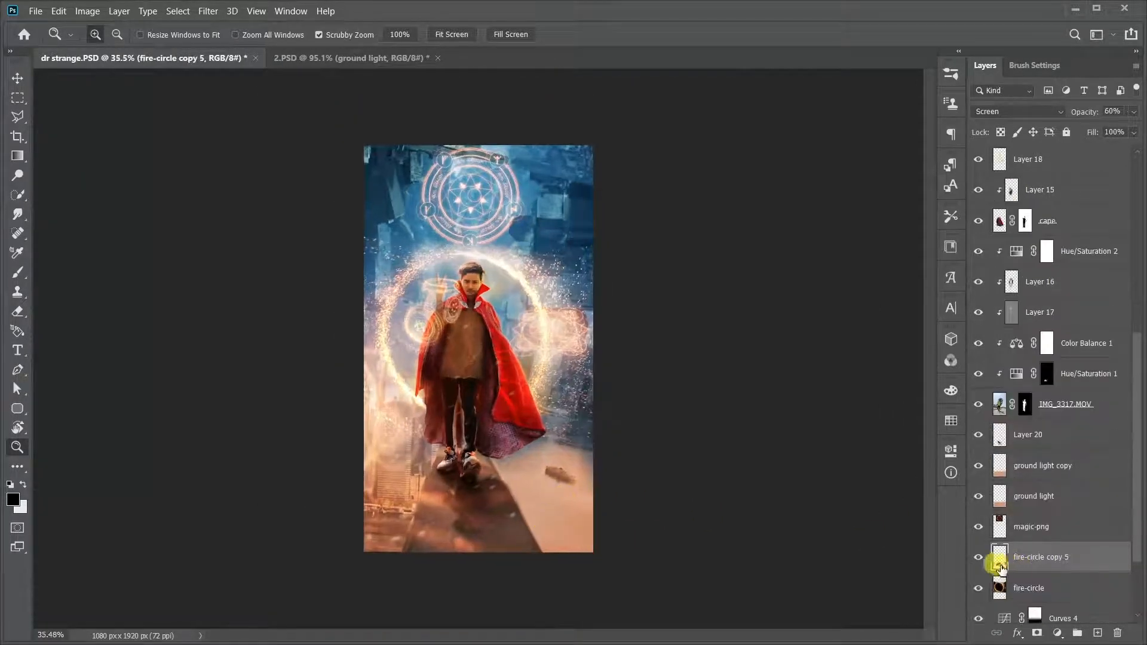
{"action": "key", "text": "ctrl+j"}
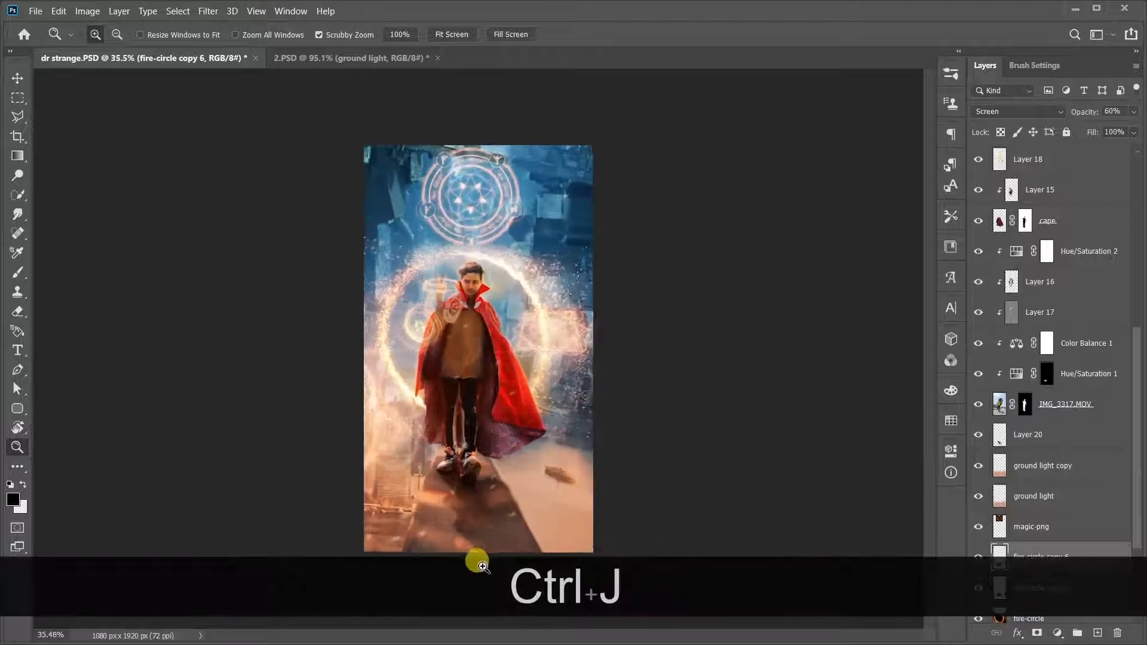
Examine what the surface1 layer contributes to the ground by hiding and showing it.
{"action": "scroll", "coordinate": [483, 566], "scroll_direction": "up", "scroll_amount": 4}
{"action": "scroll", "coordinate": [517, 547], "scroll_direction": "down", "scroll_amount": 6}
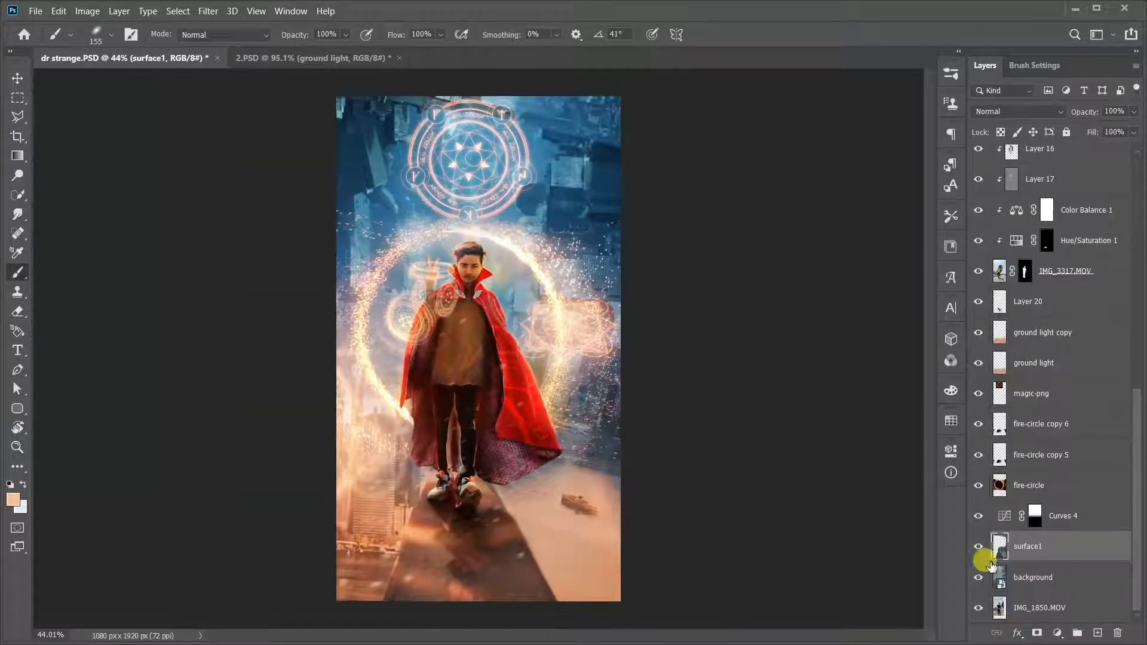
{"action": "left_click", "coordinate": [978, 550]}
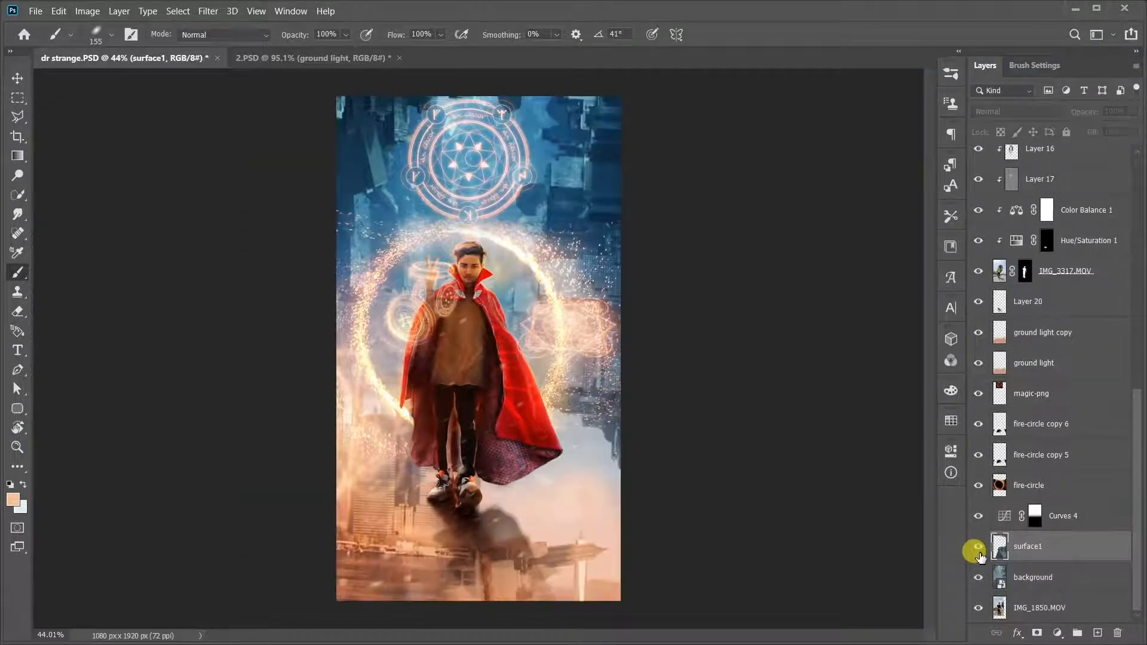
{"action": "left_click", "coordinate": [978, 549]}
{"action": "left_click", "coordinate": [979, 550]}
{"action": "left_click", "coordinate": [979, 549]}
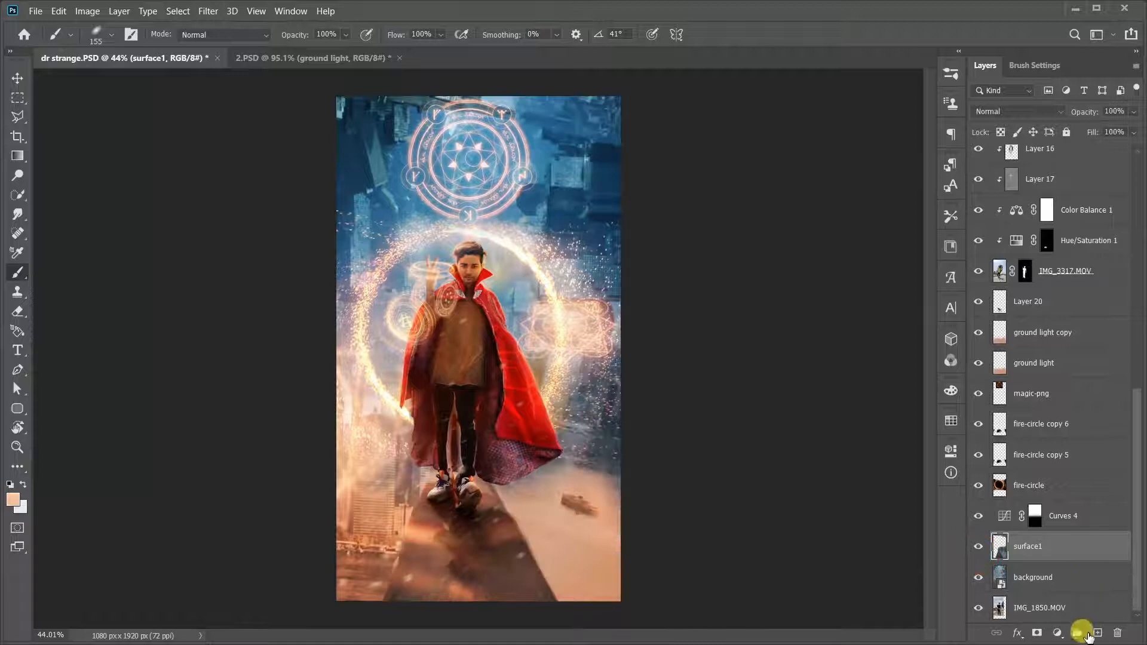
Create a new layer above surface1 and set its blend mode to Color Dodge.
{"action": "left_click", "coordinate": [1096, 633]}
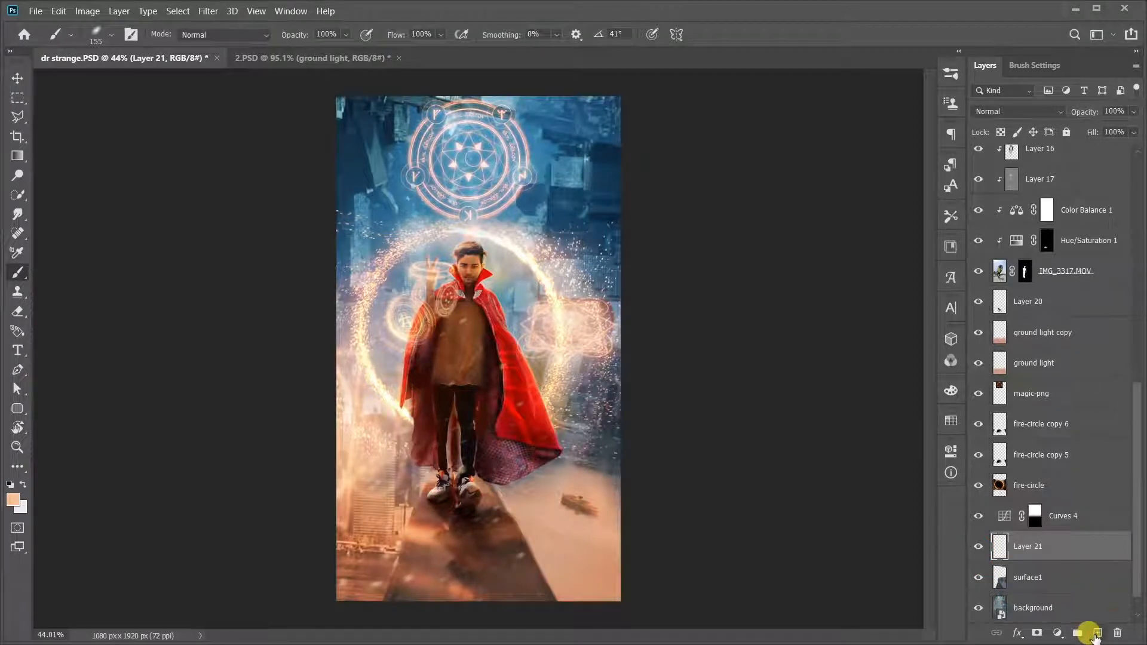
{"action": "left_click", "coordinate": [999, 115]}
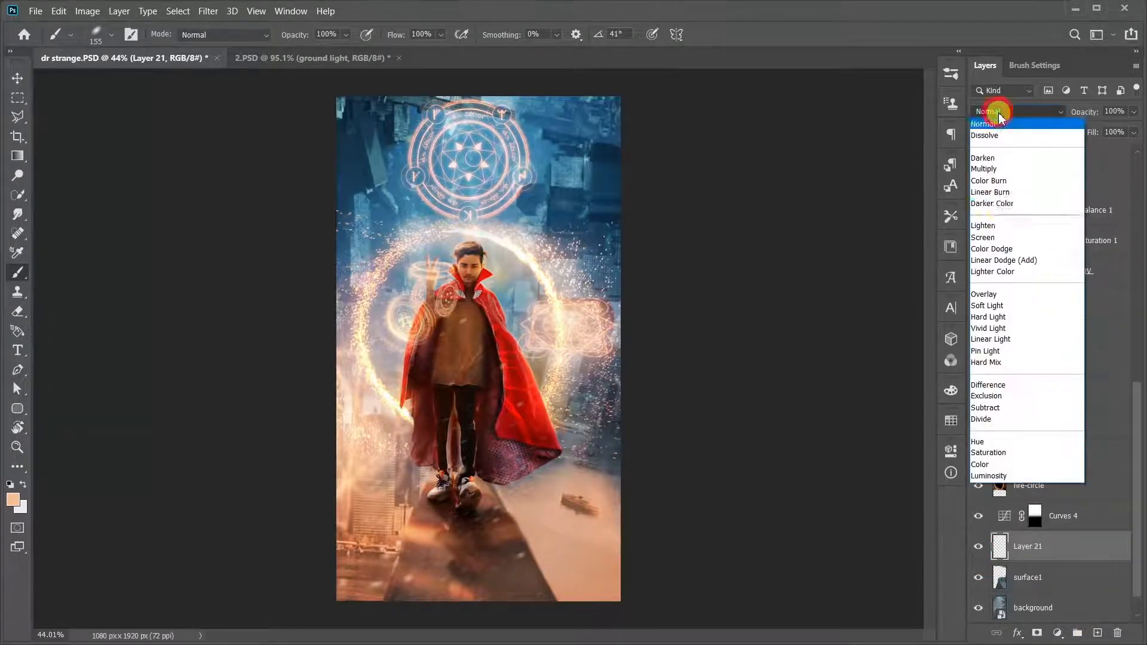
{"action": "left_click", "coordinate": [998, 250]}
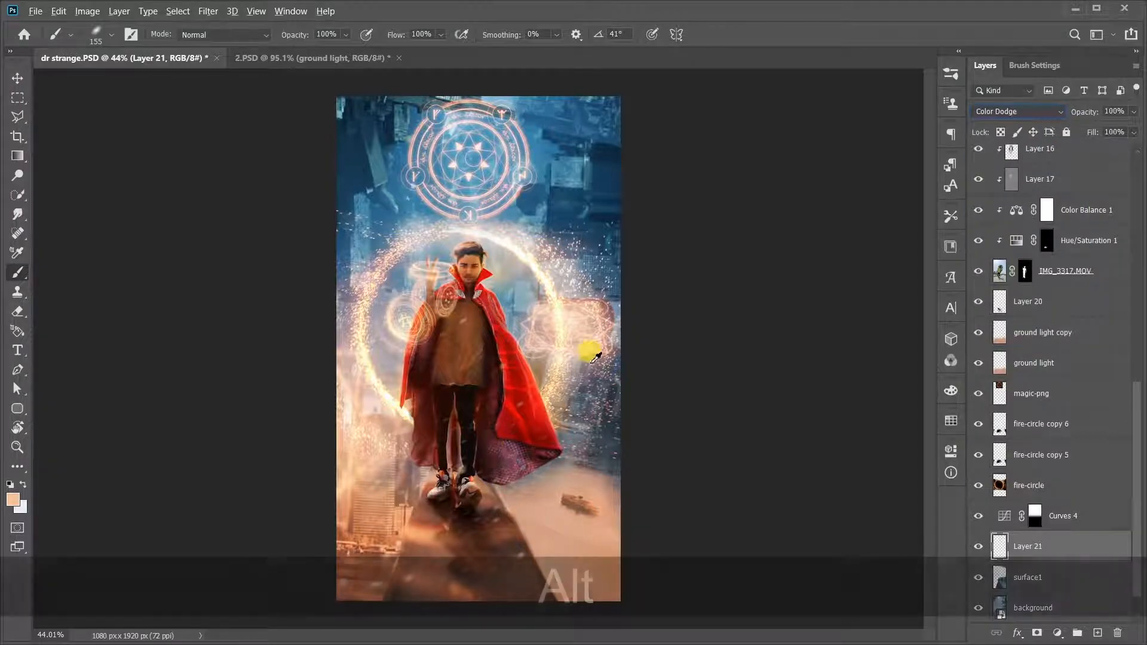
Sample the pale peach of the glowing magic shape and paint light around the shoes with a 193 px brush angled at 100°.
{"action": "left_click", "coordinate": [584, 325], "text": "alt"}
{"action": "scroll", "coordinate": [585, 325], "scroll_direction": "up", "scroll_amount": 5}
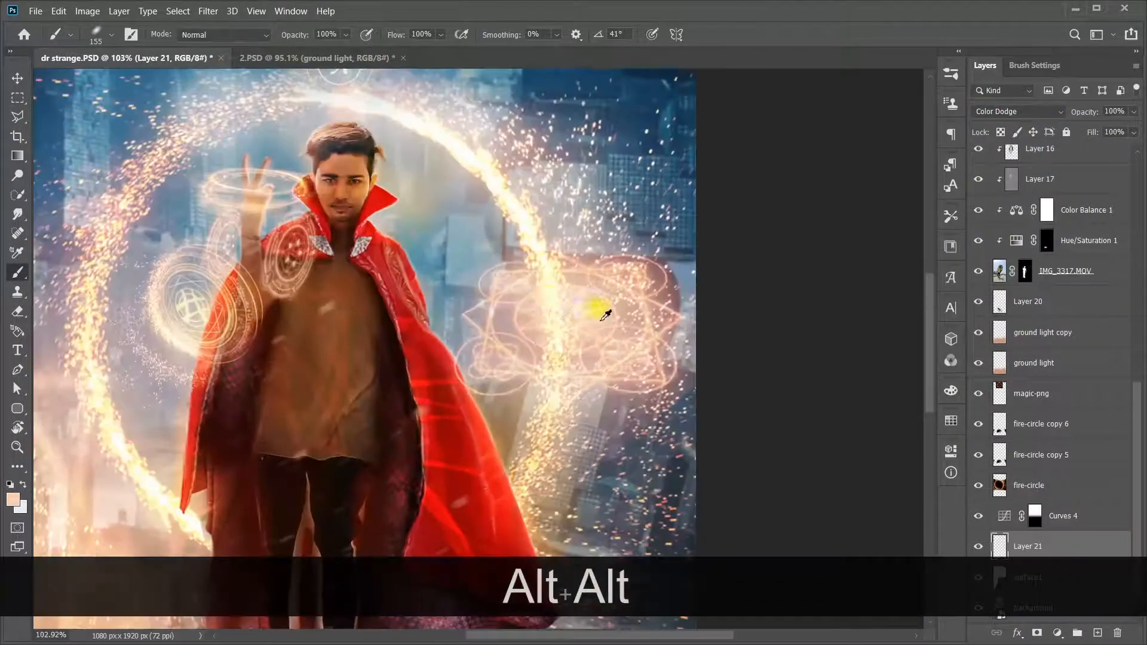
{"action": "left_click", "coordinate": [602, 302], "text": "alt"}
{"action": "scroll", "coordinate": [501, 310], "scroll_direction": "down", "scroll_amount": 3}
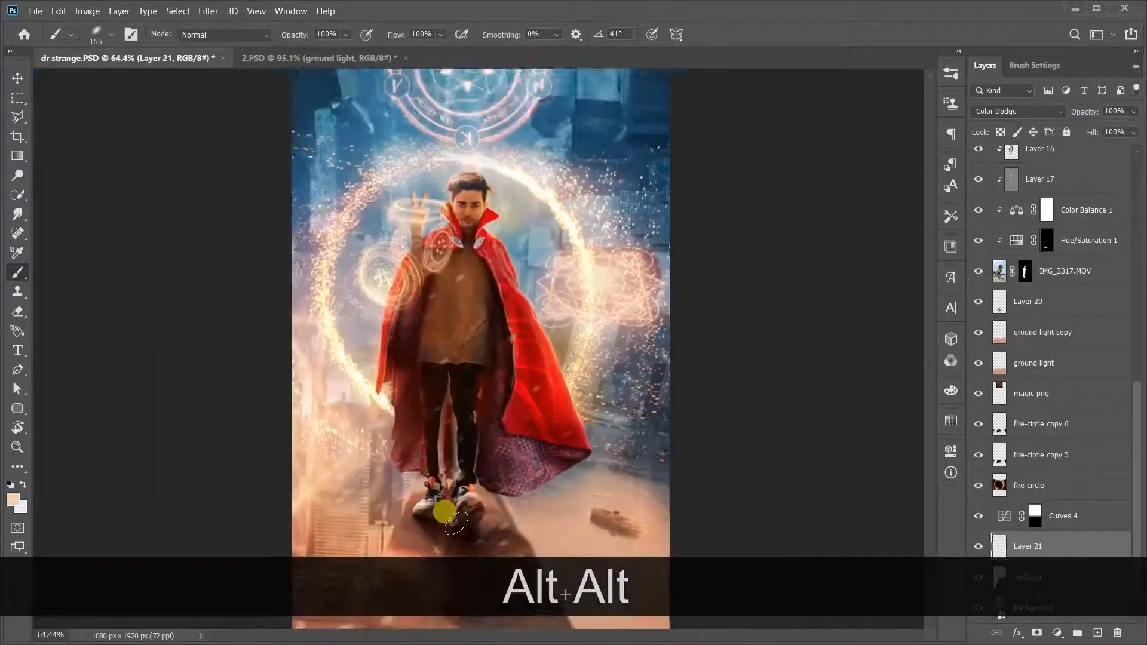
{"action": "left_click_drag", "start_coordinate": [448, 512], "coordinate": [460, 420]}
{"action": "scroll", "coordinate": [421, 363], "scroll_direction": "up", "scroll_amount": 1}
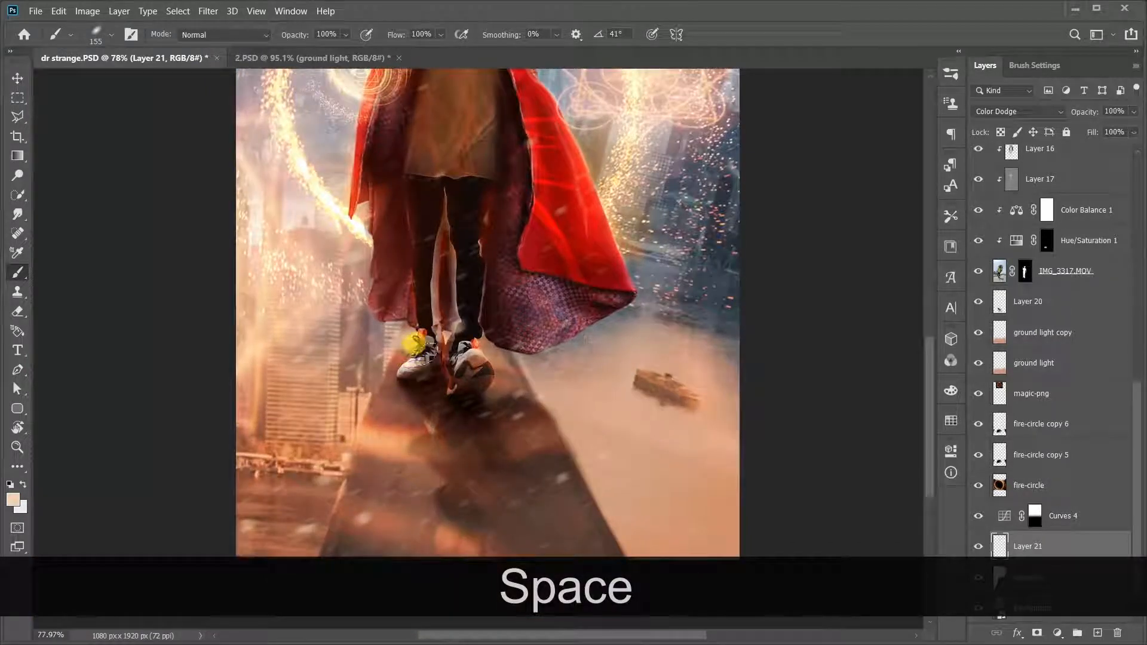
{"action": "right_click", "coordinate": [441, 359]}
{"action": "left_click_drag", "start_coordinate": [492, 266], "coordinate": [473, 259]}
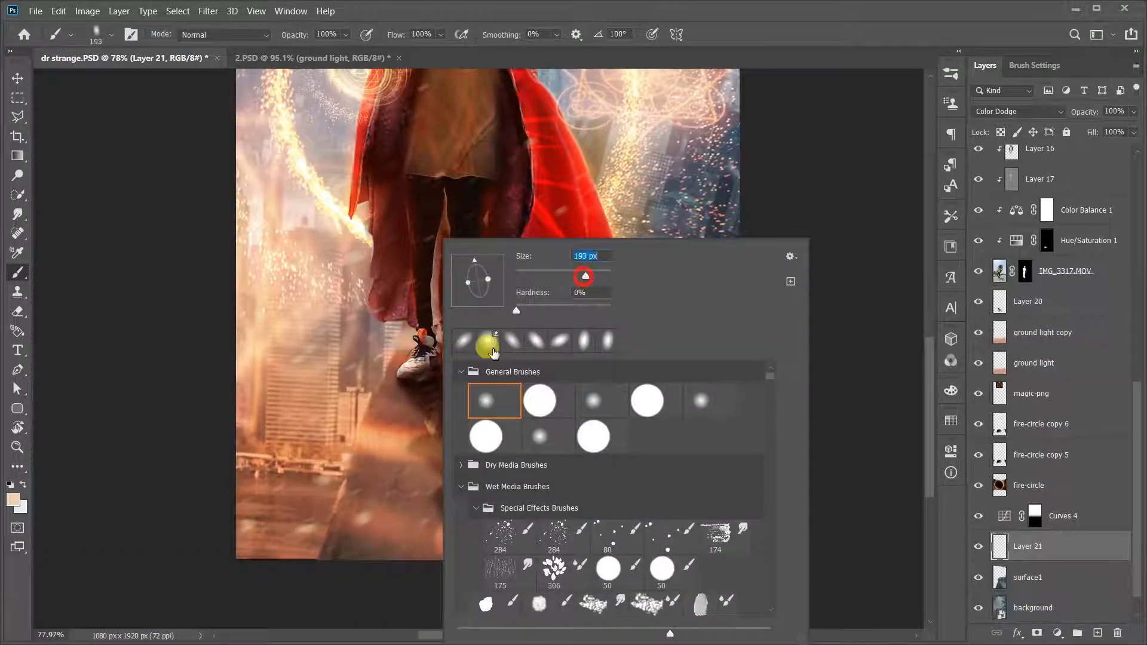
{"action": "left_click", "coordinate": [420, 391]}
{"action": "left_click", "coordinate": [499, 388]}
{"action": "left_click", "coordinate": [520, 424]}
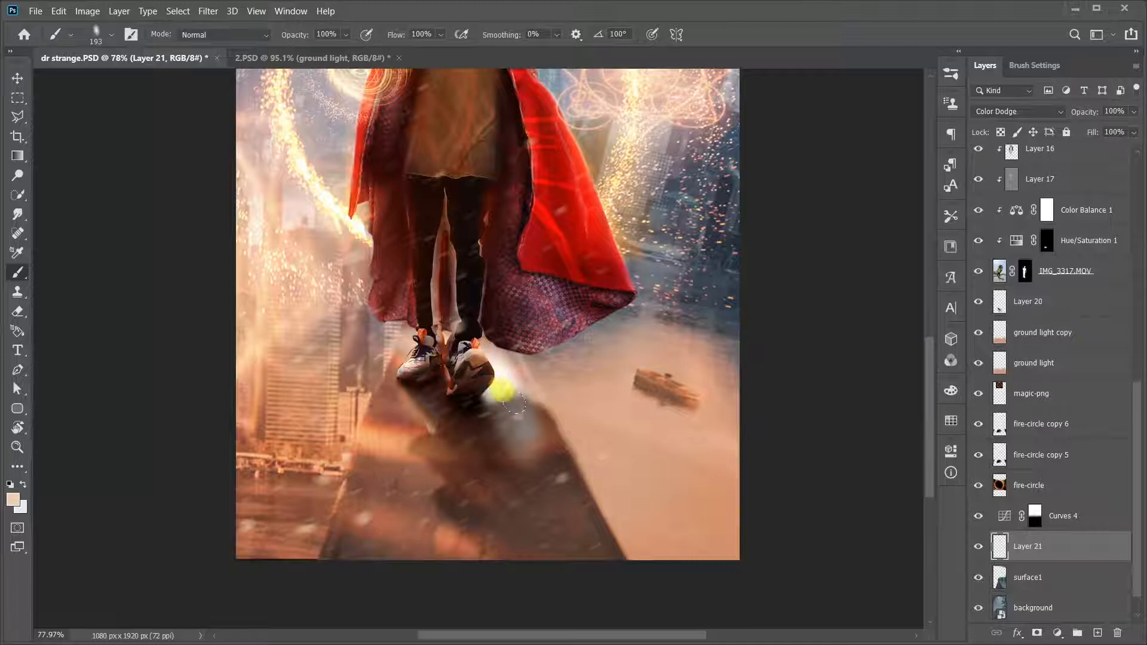
{"action": "left_click", "coordinate": [428, 435]}
{"action": "mouse_move", "coordinate": [399, 342]}
{"action": "left_mouse_down"}
{"action": "mouse_move", "coordinate": [386, 419]}
{"action": "mouse_move", "coordinate": [425, 415]}
{"action": "mouse_move", "coordinate": [520, 436]}
{"action": "left_mouse_up"}
{"action": "scroll", "coordinate": [520, 435], "scroll_direction": "down", "scroll_amount": 2}
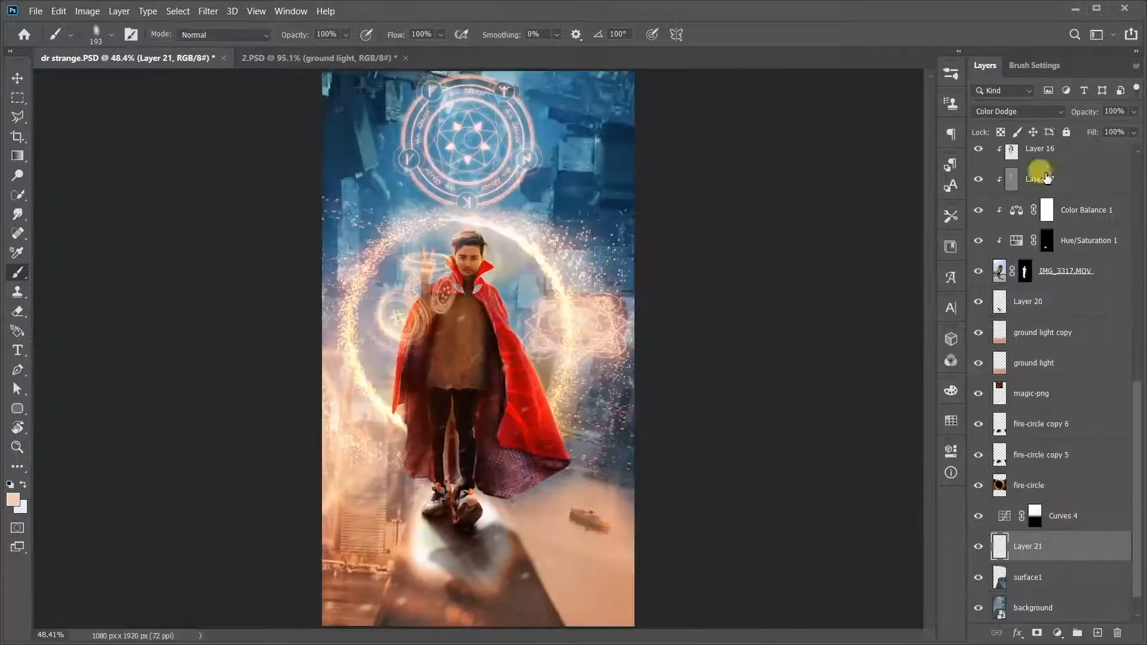
Lower Layer 21's opacity to 50% and soften the glow on the walkway with a 354 px eraser.
{"action": "left_click_drag", "start_coordinate": [1078, 113], "coordinate": [1044, 118]}
{"action": "scroll", "coordinate": [477, 565], "scroll_direction": "up", "scroll_amount": 1}
{"action": "left_click", "coordinate": [17, 311]}
{"action": "right_click", "coordinate": [537, 470]}
{"action": "left_click", "coordinate": [544, 606]}
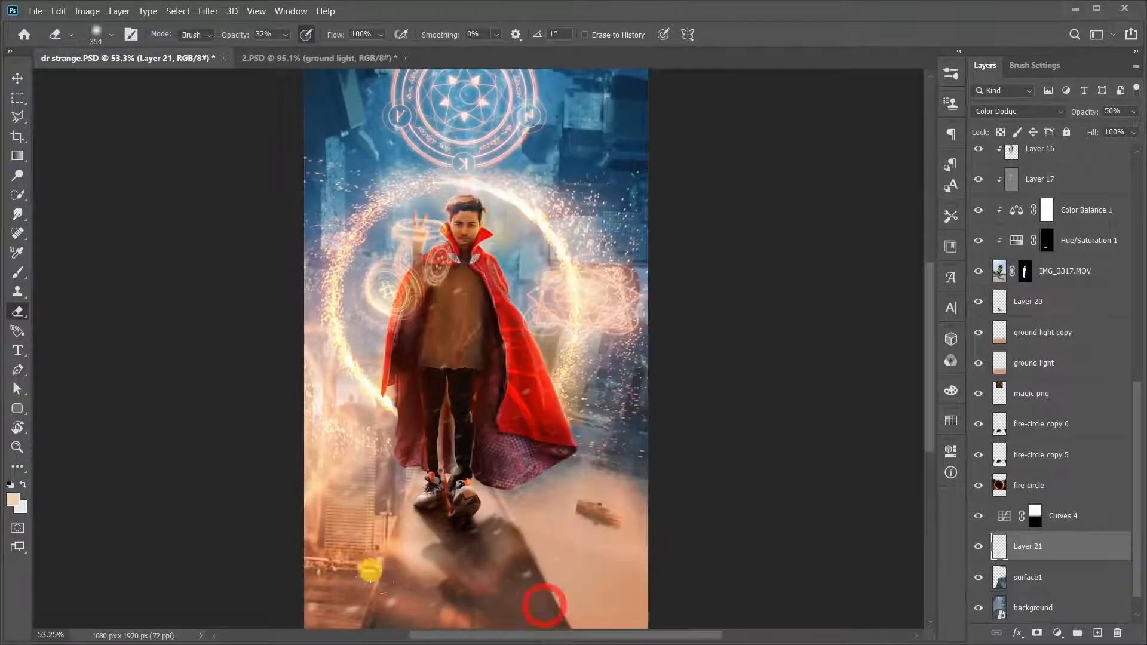
{"action": "left_click_drag", "start_coordinate": [421, 564], "coordinate": [455, 568]}
Brush more light beside the shoes and erase the spill along the walkway's left edge with a 77 px eraser.
{"action": "left_click", "coordinate": [17, 273]}
{"action": "mouse_move", "coordinate": [411, 467]}
{"action": "left_mouse_down"}
{"action": "mouse_move", "coordinate": [440, 472]}
{"action": "mouse_move", "coordinate": [420, 491]}
{"action": "left_mouse_up"}
{"action": "scroll", "coordinate": [481, 515], "scroll_direction": "down", "scroll_amount": 1}
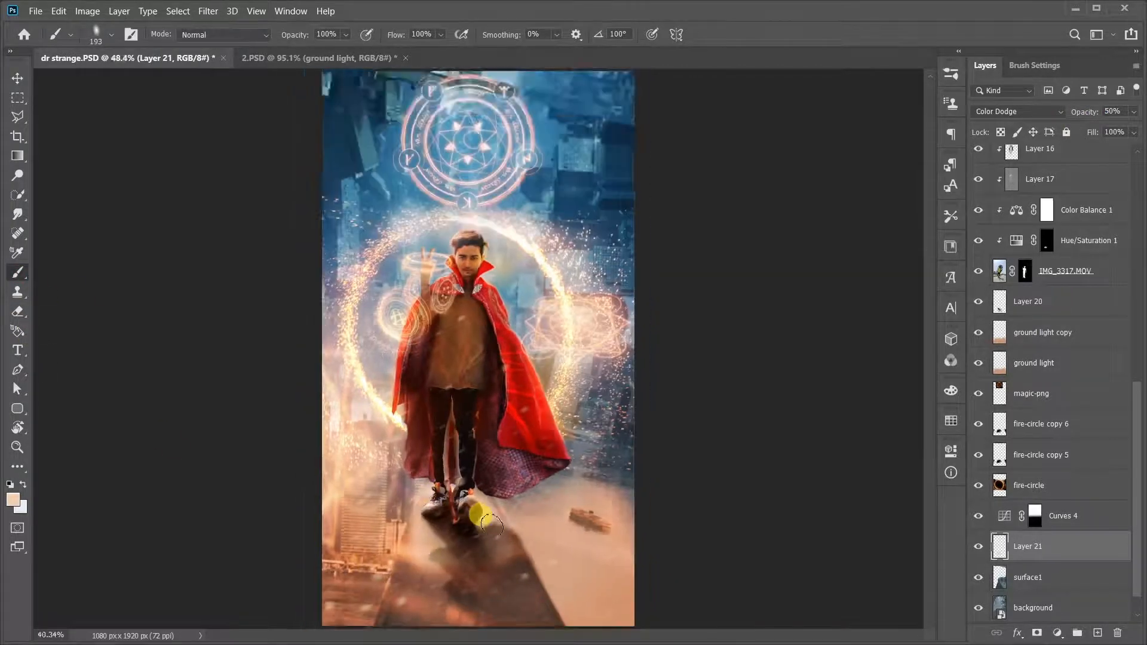
{"action": "scroll", "coordinate": [481, 515], "scroll_direction": "up", "scroll_amount": 2}
{"action": "left_click", "coordinate": [17, 311]}
{"action": "scroll", "coordinate": [341, 239], "scroll_direction": "up", "scroll_amount": 2}
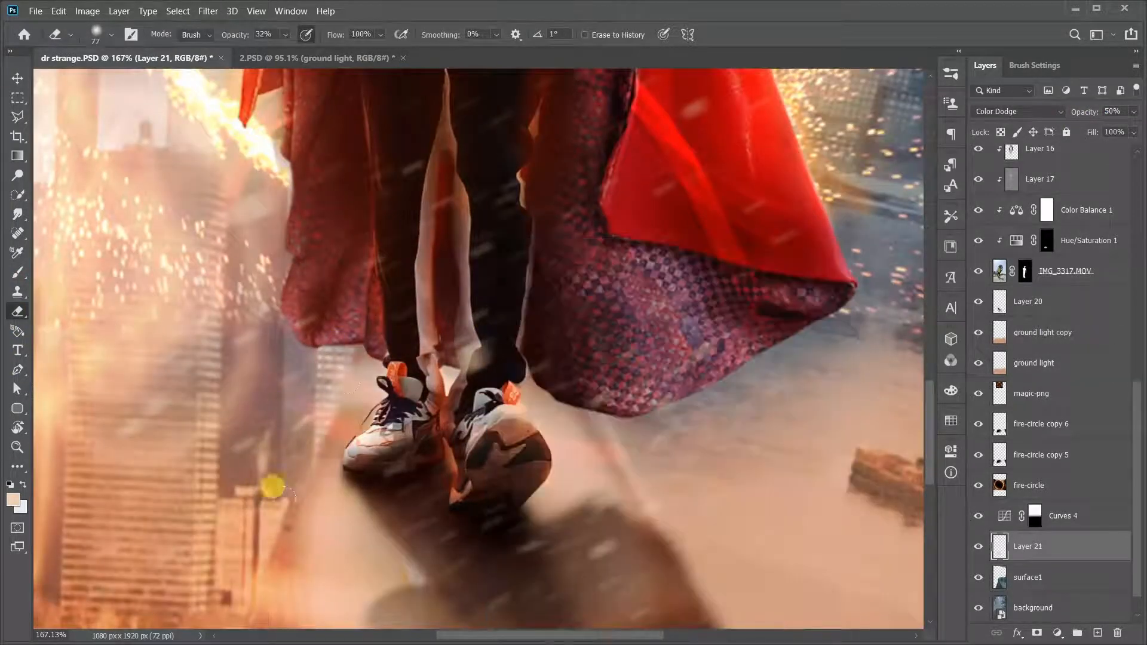
{"action": "mouse_move", "coordinate": [305, 502]}
{"action": "left_mouse_down"}
{"action": "mouse_move", "coordinate": [345, 341]}
{"action": "mouse_move", "coordinate": [322, 377]}
{"action": "mouse_move", "coordinate": [336, 377]}
{"action": "left_mouse_up"}
{"action": "scroll", "coordinate": [428, 469], "scroll_direction": "down", "scroll_amount": 1}
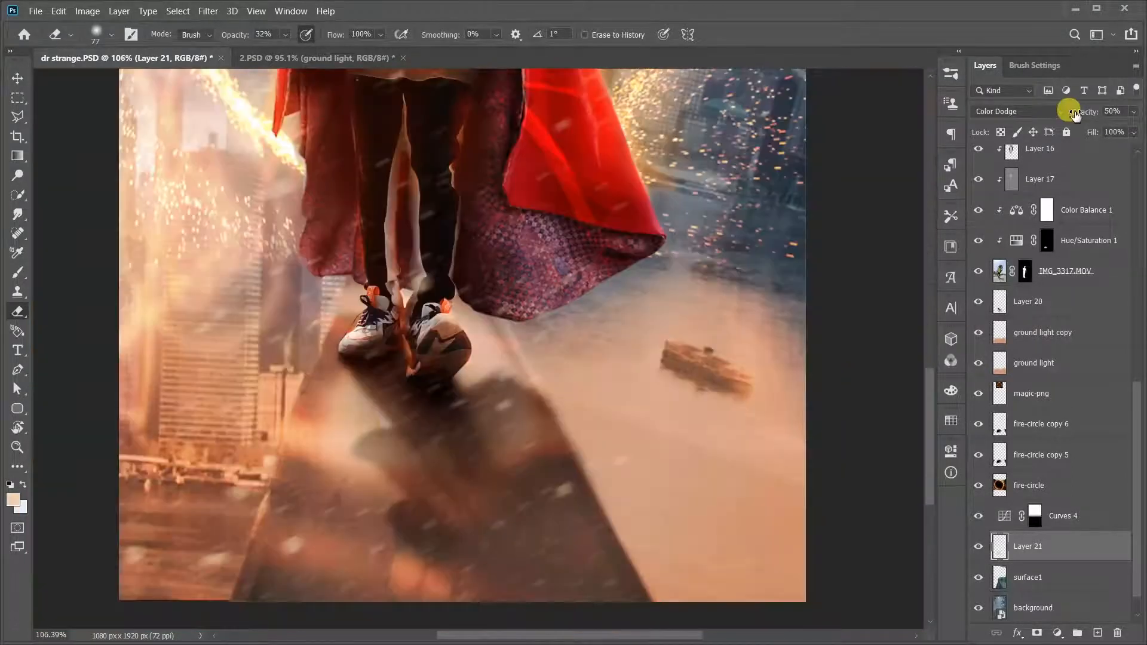
Raise Layer 21's opacity to 82% and erase the glow spilling over the walkway's right edge.
{"action": "left_click_drag", "start_coordinate": [1070, 110], "coordinate": [1099, 117]}
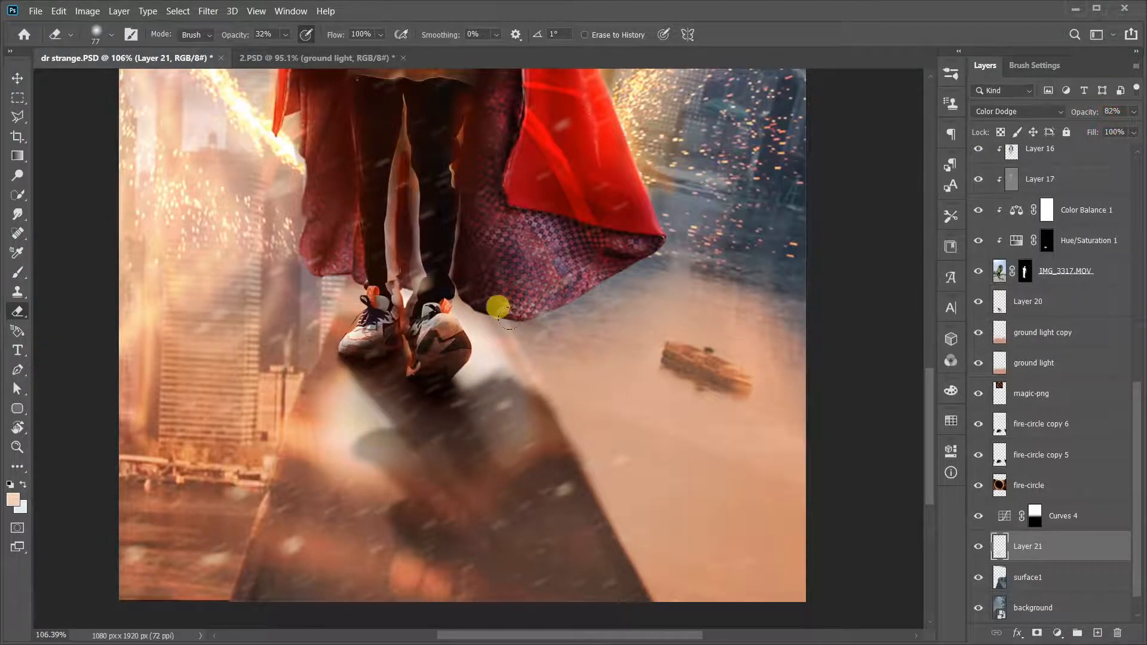
{"action": "left_click_drag", "start_coordinate": [466, 313], "coordinate": [538, 425]}
{"action": "scroll", "coordinate": [568, 472], "scroll_direction": "down", "scroll_amount": 5}
{"action": "scroll", "coordinate": [485, 519], "scroll_direction": "up", "scroll_amount": 2}
{"action": "key", "text": "b"}
{"action": "left_click", "coordinate": [506, 509]}
{"action": "key", "text": "ctrl+z"}
{"action": "left_click", "coordinate": [472, 452], "text": "alt"}
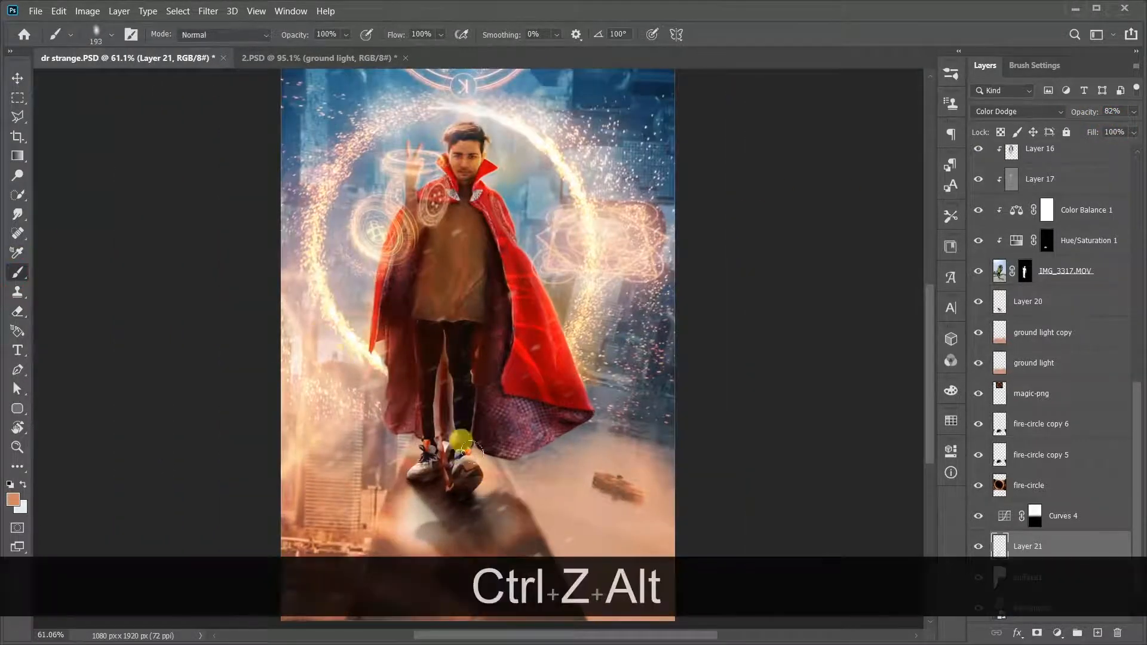
{"action": "scroll", "coordinate": [471, 502], "scroll_direction": "down", "scroll_amount": 4}
{"action": "scroll", "coordinate": [478, 493], "scroll_direction": "up", "scroll_amount": 1}
Sample a pale peach and paint light along the walkway with a 193 px brush at 24% hardness, angled at 65°.
{"action": "left_click", "coordinate": [545, 384], "text": "alt"}
{"action": "left_click", "coordinate": [442, 463]}
{"action": "key", "text": "ctrl+z"}
{"action": "right_click", "coordinate": [503, 424]}
{"action": "left_click_drag", "start_coordinate": [548, 261], "coordinate": [561, 259]}
{"action": "left_click", "coordinate": [614, 310]}
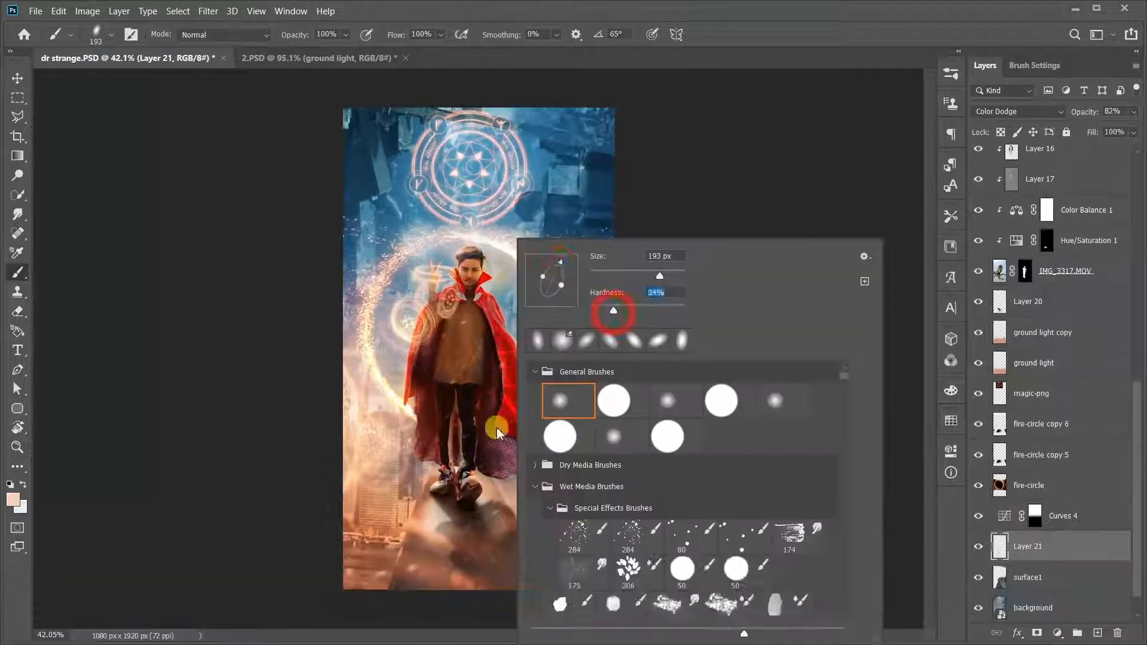
{"action": "key", "text": "ctrl+z"}
{"action": "left_click_drag", "start_coordinate": [431, 491], "coordinate": [418, 556]}
{"action": "left_click_drag", "start_coordinate": [487, 529], "coordinate": [413, 574]}
Tone down the light on the walkway with a soft 417 px eraser at 42% opacity.
{"action": "left_click", "coordinate": [18, 311]}
{"action": "scroll", "coordinate": [478, 477], "scroll_direction": "down", "scroll_amount": 2}
{"action": "right_click", "coordinate": [516, 505]}
{"action": "left_click", "coordinate": [677, 276]}
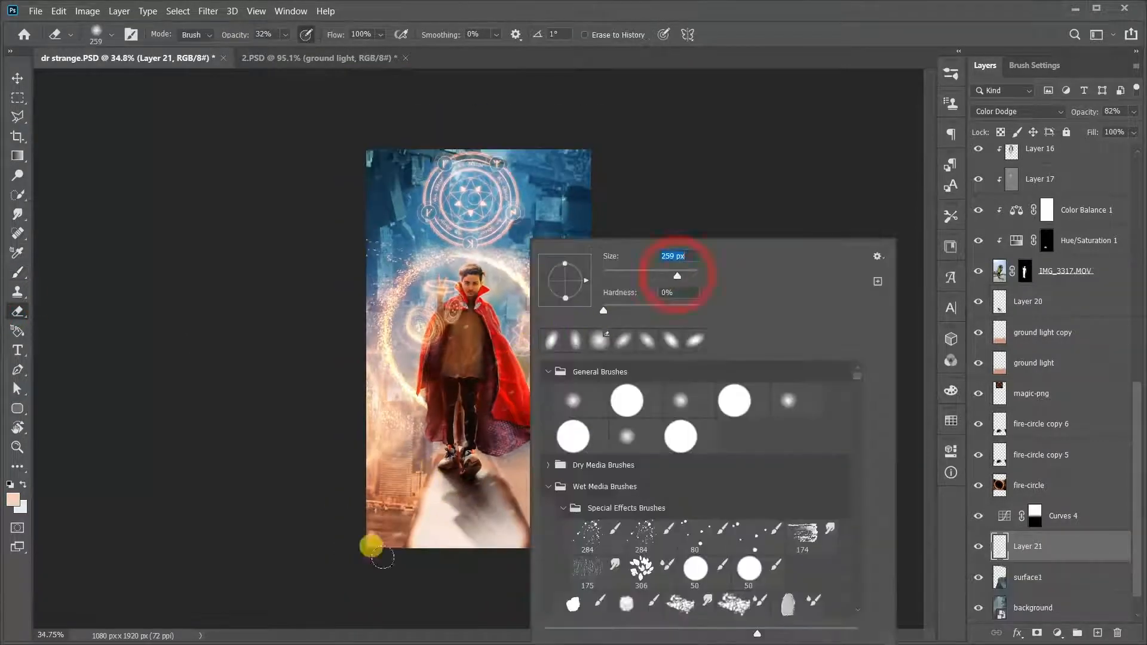
{"action": "left_click_drag", "start_coordinate": [235, 36], "coordinate": [242, 36]}
{"action": "right_click", "coordinate": [448, 175]}
{"action": "left_click", "coordinate": [613, 218]}
{"action": "left_click_drag", "start_coordinate": [508, 528], "coordinate": [444, 532]}
{"action": "left_click", "coordinate": [413, 464]}
{"action": "scroll", "coordinate": [478, 538], "scroll_direction": "up", "scroll_amount": 4}
{"action": "scroll", "coordinate": [514, 555], "scroll_direction": "down", "scroll_amount": 3}
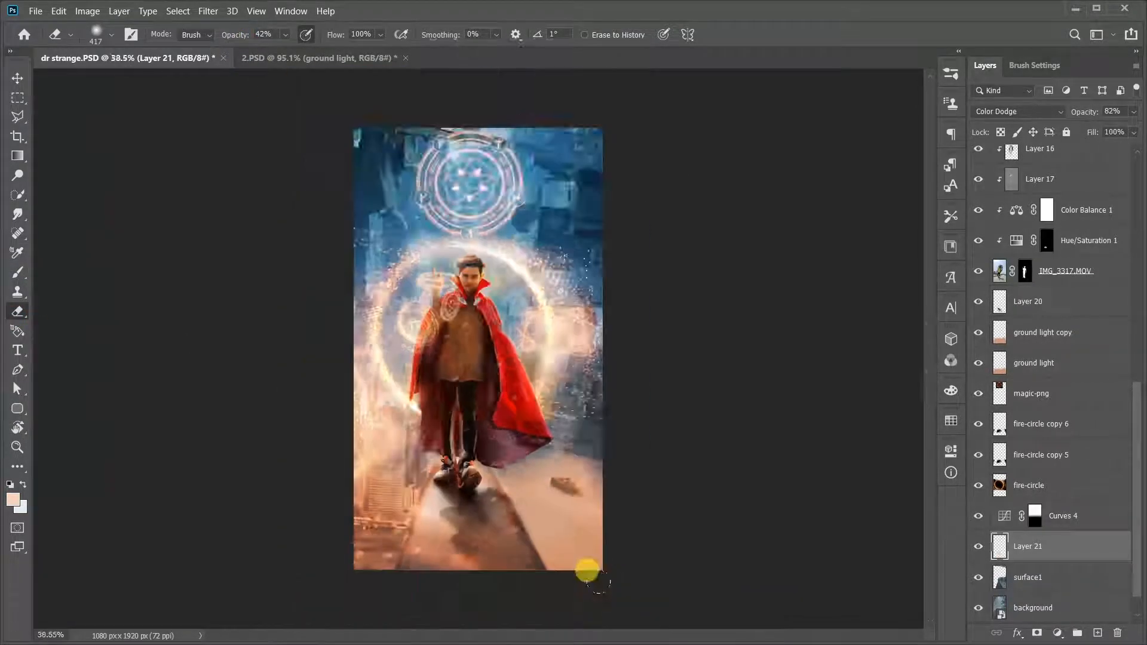
Try to erase the glow around the shoes with an 86 px eraser, and undo the strokes.
{"action": "scroll", "coordinate": [398, 497], "scroll_direction": "up", "scroll_amount": 8}
{"action": "right_click", "coordinate": [506, 478]}
{"action": "left_click", "coordinate": [643, 275]}
{"action": "left_click_drag", "start_coordinate": [460, 465], "coordinate": [459, 494]}
{"action": "scroll", "coordinate": [439, 532], "scroll_direction": "down", "scroll_amount": 6}
{"action": "scroll", "coordinate": [454, 588], "scroll_direction": "up", "scroll_amount": 5}
{"action": "key", "text": "ctrl+z"}
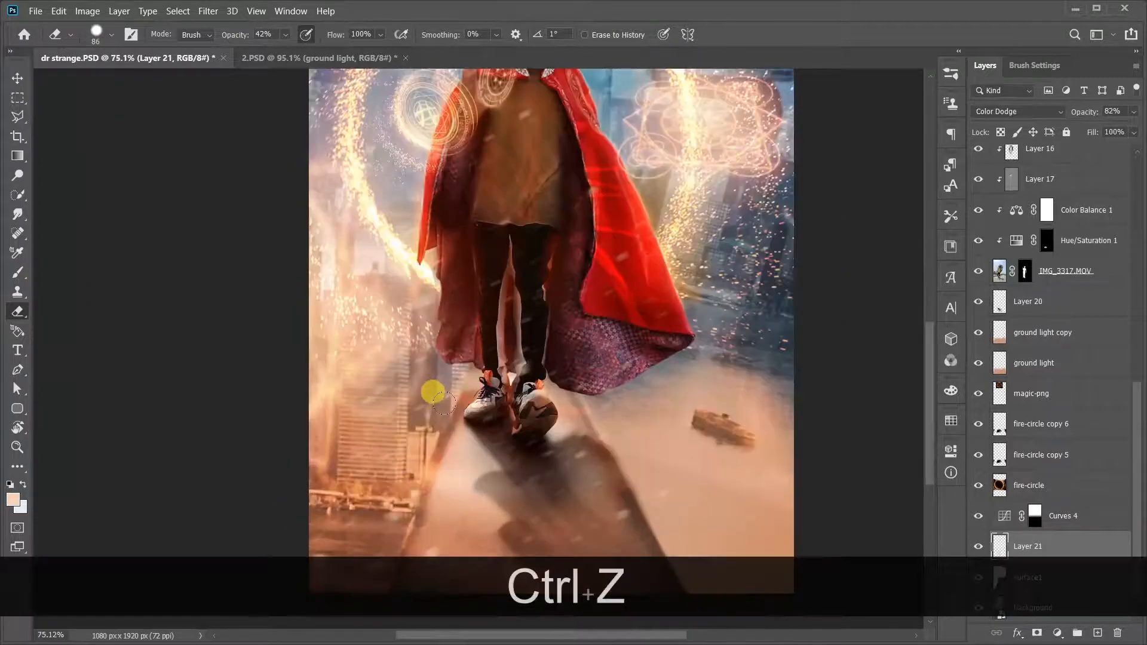
{"action": "key", "text": "ctrl+z"}
Set Layer 21's blend mode to Screen and compare the ground with the layer hidden and shown.
{"action": "scroll", "coordinate": [436, 419], "scroll_direction": "down", "scroll_amount": 4}
{"action": "scroll", "coordinate": [430, 555], "scroll_direction": "up", "scroll_amount": 7}
{"action": "scroll", "coordinate": [402, 532], "scroll_direction": "down", "scroll_amount": 8}
{"action": "left_click", "coordinate": [977, 548]}
{"action": "left_click", "coordinate": [978, 548]}
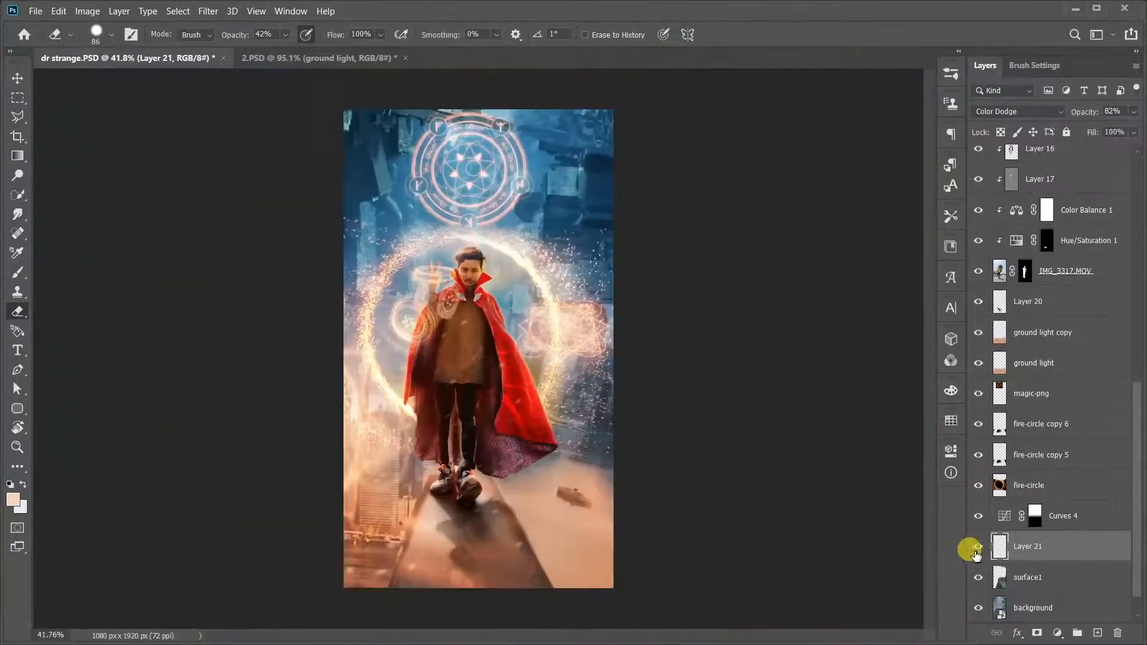
{"action": "left_click", "coordinate": [1016, 111]}
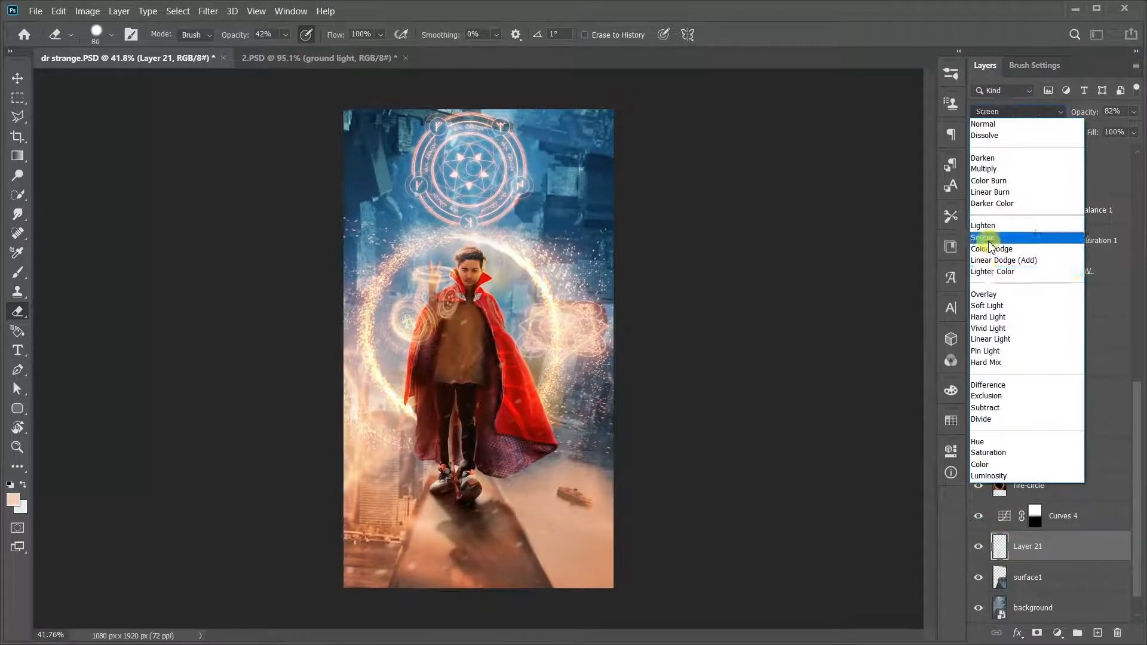
{"action": "left_click", "coordinate": [988, 242]}
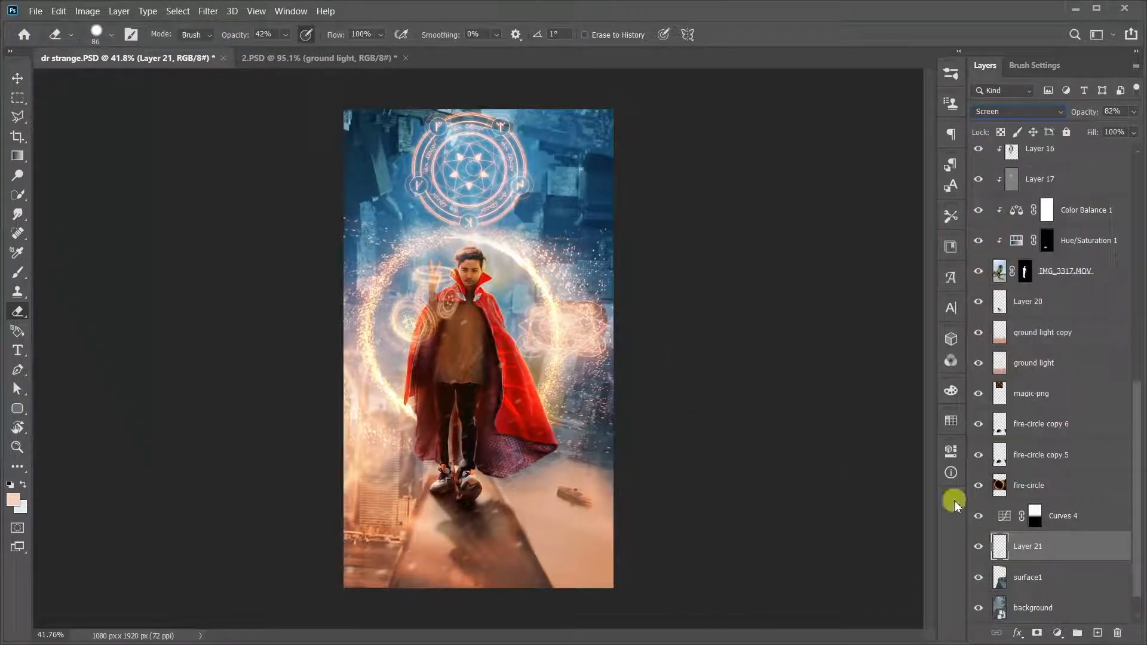
{"action": "left_click", "coordinate": [978, 547]}
{"action": "left_click", "coordinate": [978, 547]}
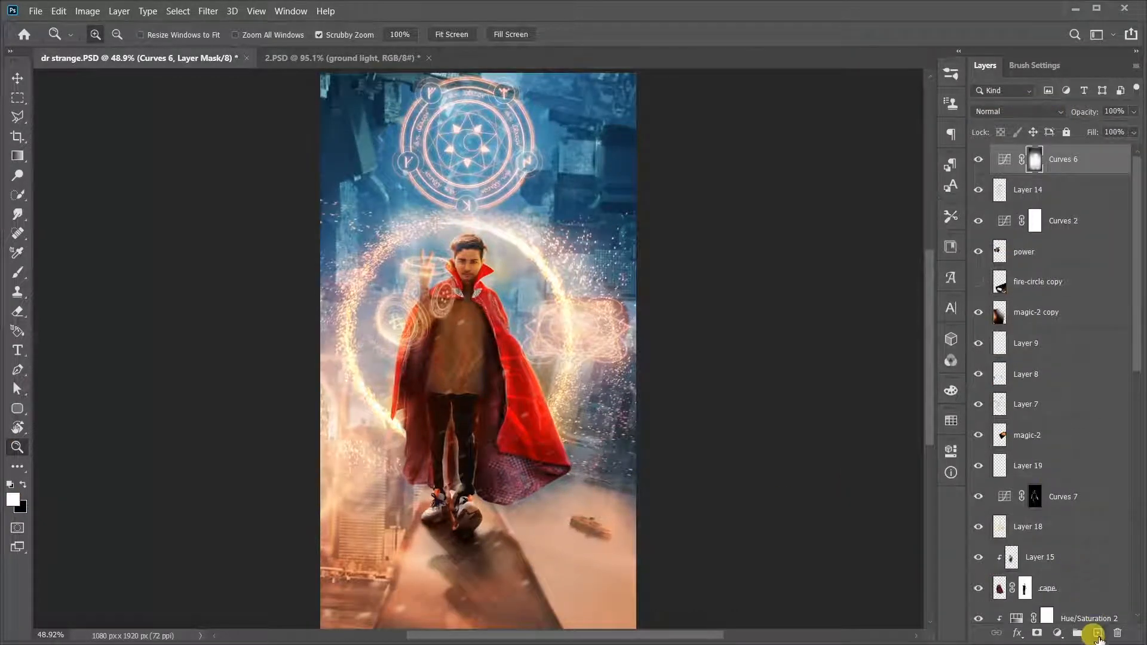
Add a new layer above Curves 6, fill it with 50% Gray and set its blend mode to Overlay.
{"action": "left_click", "coordinate": [1097, 635]}
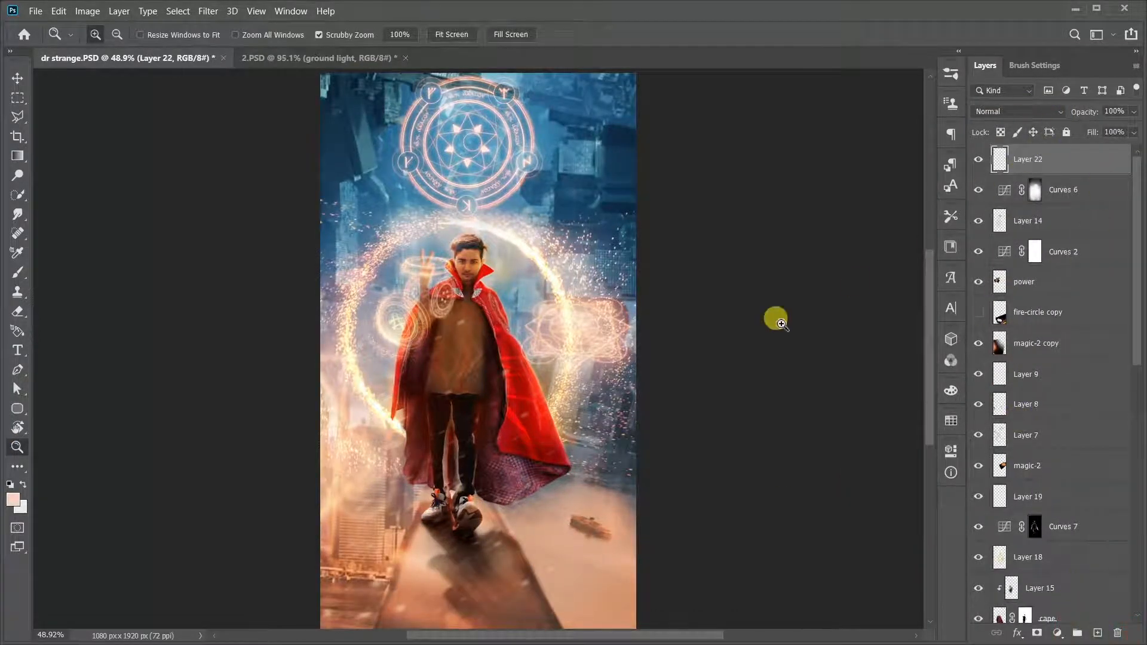
{"action": "key", "text": "shift+F5"}
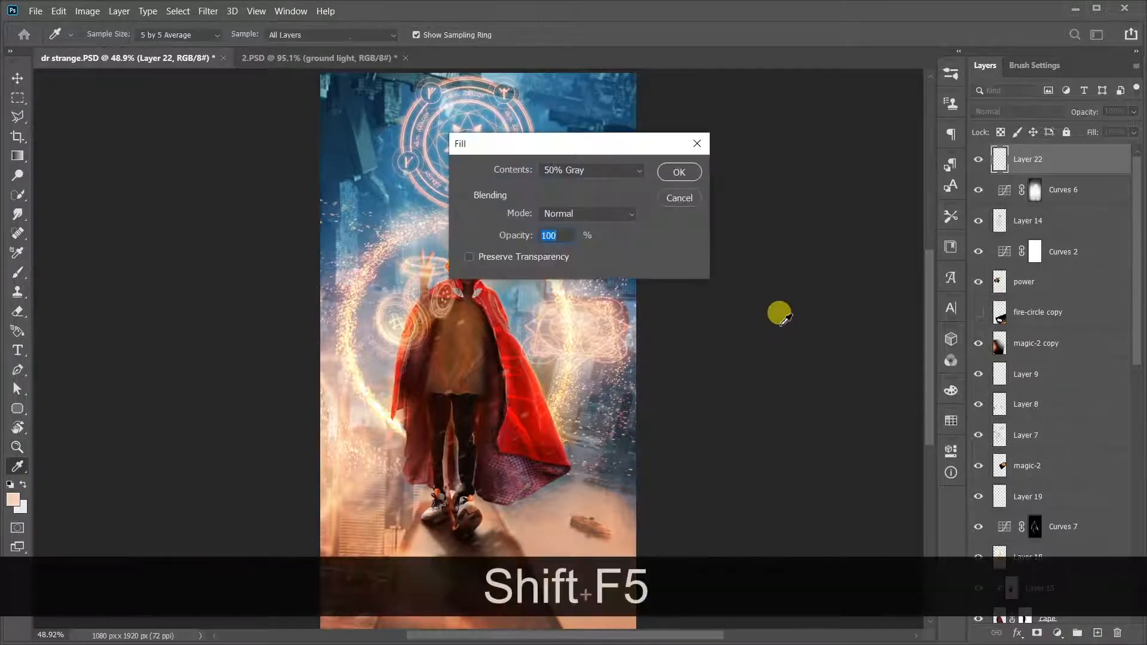
{"action": "left_click", "coordinate": [677, 174]}
{"action": "left_click", "coordinate": [985, 112]}
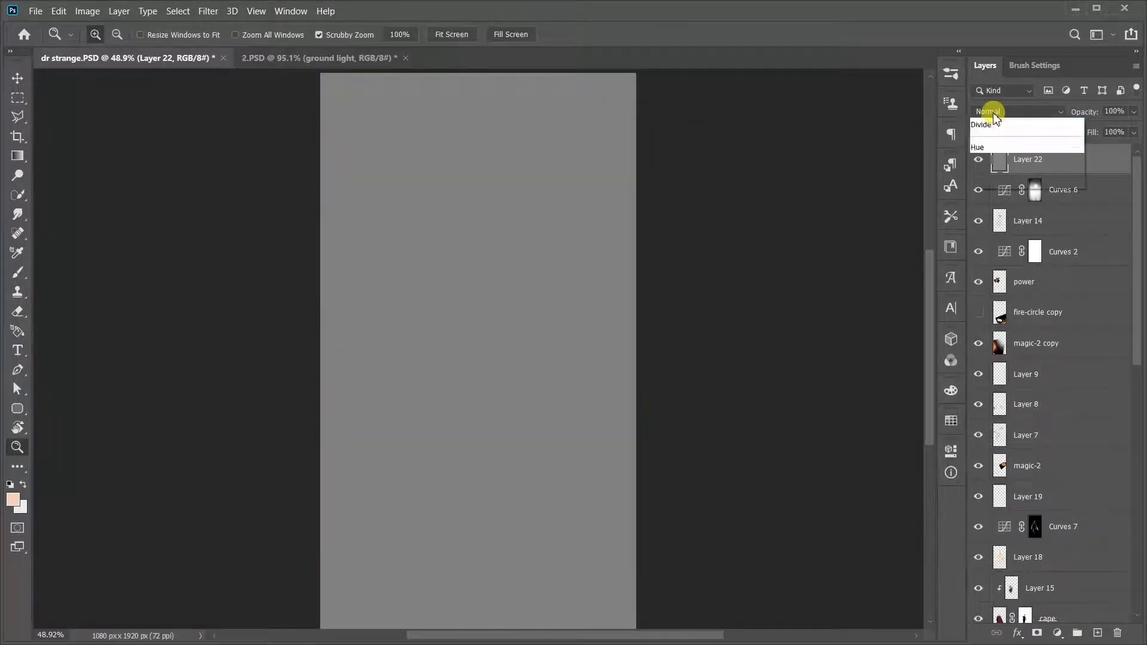
{"action": "left_click", "coordinate": [957, 292]}
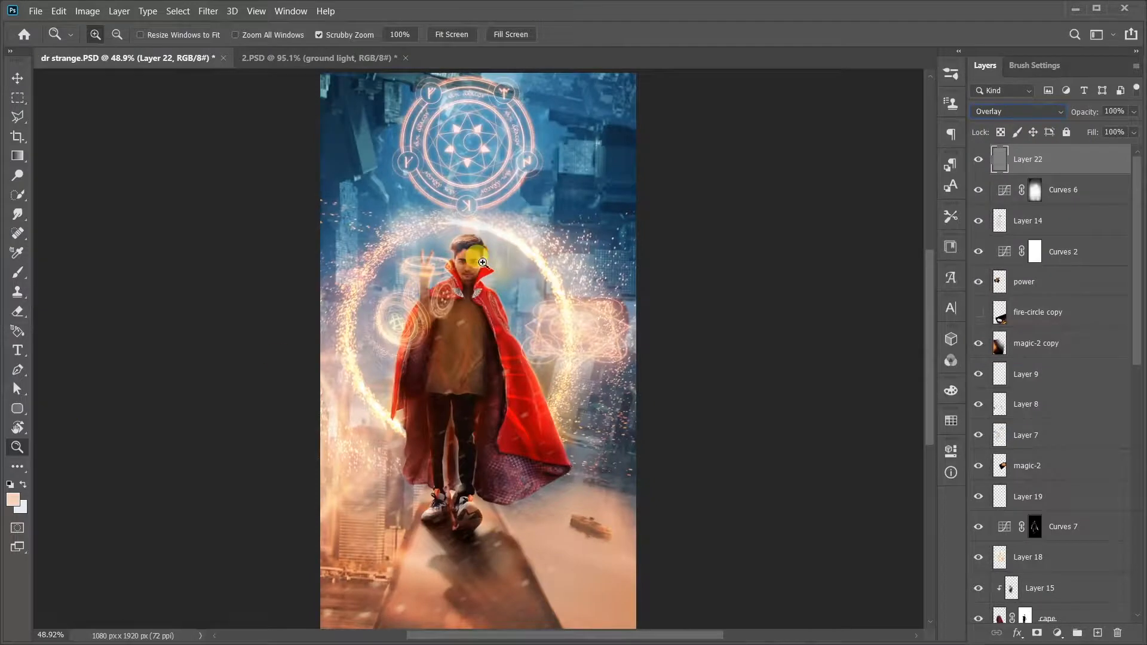
Dodge the left edge of the man's face and temple with a 9 px brush on the gray Overlay layer.
{"action": "left_click_drag", "start_coordinate": [482, 262], "coordinate": [568, 243]}
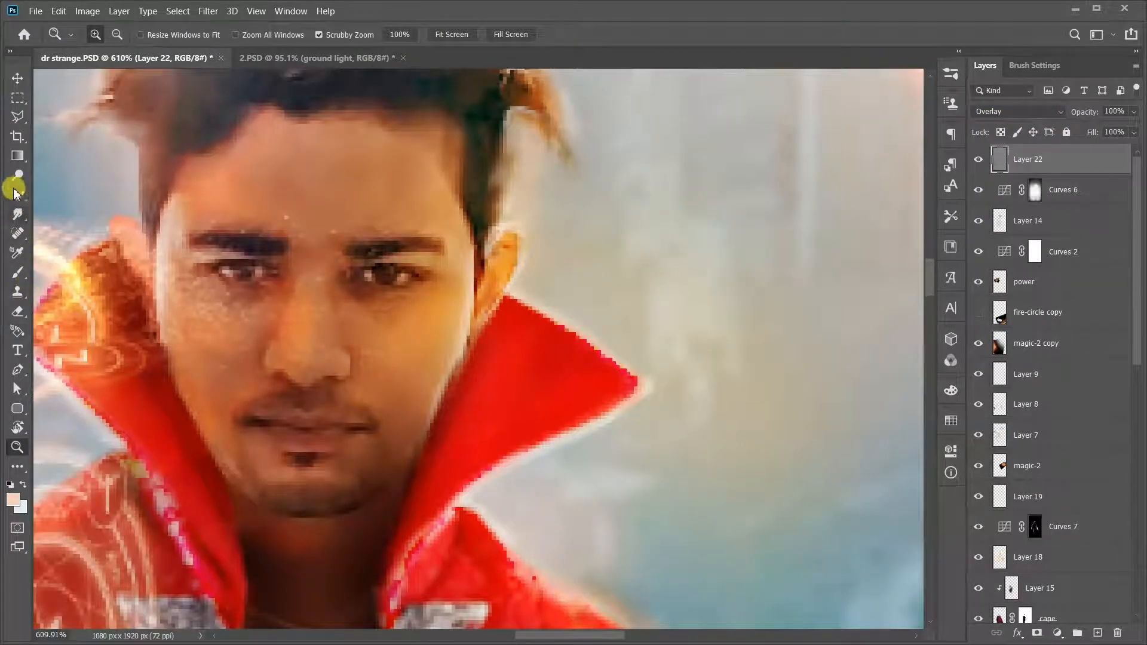
{"action": "left_click", "coordinate": [18, 175]}
{"action": "scroll", "coordinate": [571, 272], "scroll_direction": "down", "scroll_amount": 4}
{"action": "right_click", "coordinate": [571, 272]}
{"action": "left_click", "coordinate": [650, 279]}
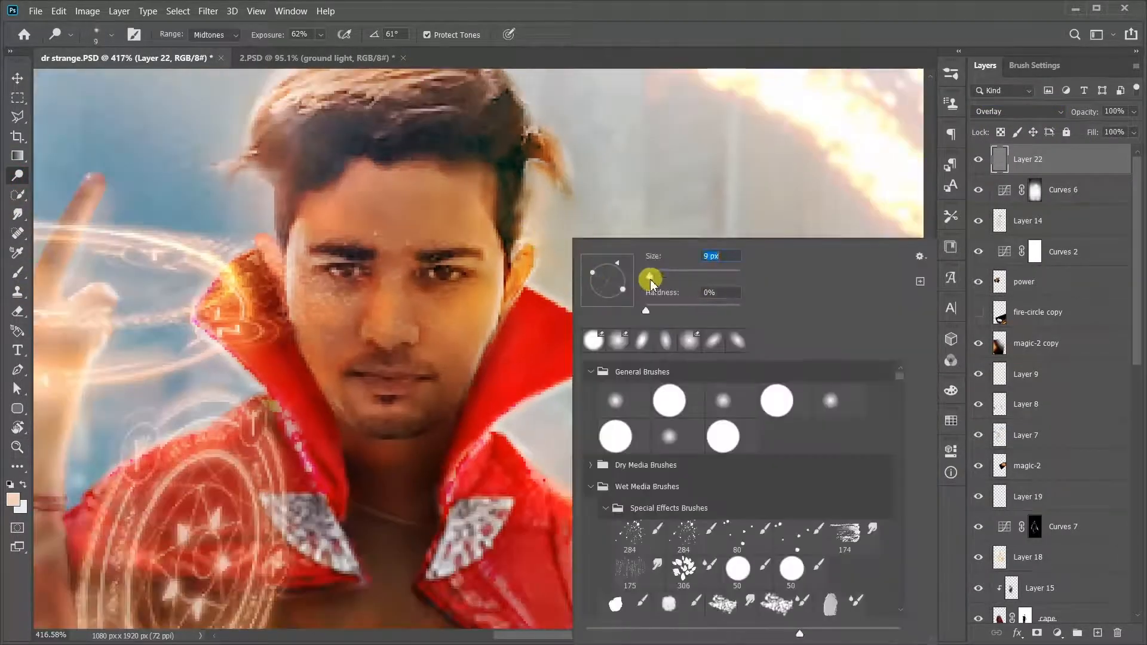
{"action": "left_click", "coordinate": [292, 290]}
{"action": "key", "text": "ctrl+z"}
{"action": "mouse_move", "coordinate": [292, 290]}
{"action": "left_mouse_down"}
{"action": "mouse_move", "coordinate": [345, 404]}
{"action": "mouse_move", "coordinate": [293, 299]}
{"action": "left_mouse_up"}
{"action": "left_click_drag", "start_coordinate": [306, 227], "coordinate": [305, 207]}
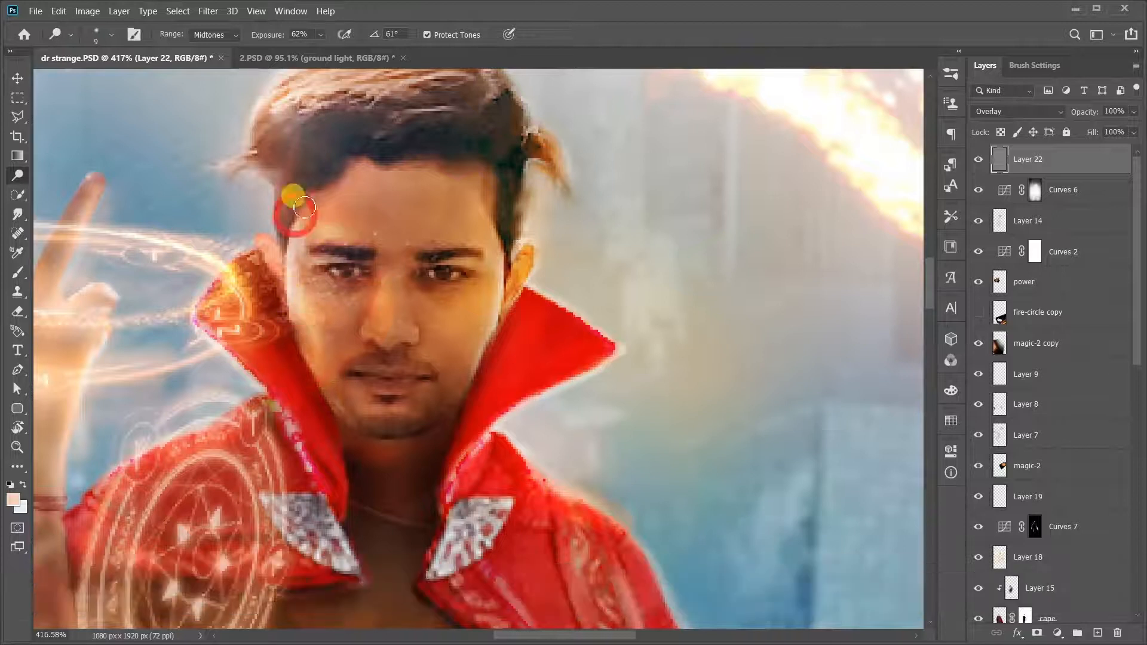
Dodge the edges of the cape's shoulder and sleeve beside the magic circles with an 84 px brush.
{"action": "right_click", "coordinate": [352, 302]}
{"action": "left_click", "coordinate": [461, 278]}
{"action": "left_click_drag", "start_coordinate": [251, 358], "coordinate": [433, 312]}
{"action": "scroll", "coordinate": [433, 312], "scroll_direction": "down", "scroll_amount": 4}
{"action": "left_click_drag", "start_coordinate": [418, 388], "coordinate": [520, 239]}
{"action": "mouse_move", "coordinate": [432, 376]}
{"action": "left_mouse_down"}
{"action": "mouse_move", "coordinate": [385, 270]}
{"action": "mouse_move", "coordinate": [400, 194]}
{"action": "left_mouse_up"}
{"action": "left_click_drag", "start_coordinate": [318, 464], "coordinate": [309, 345]}
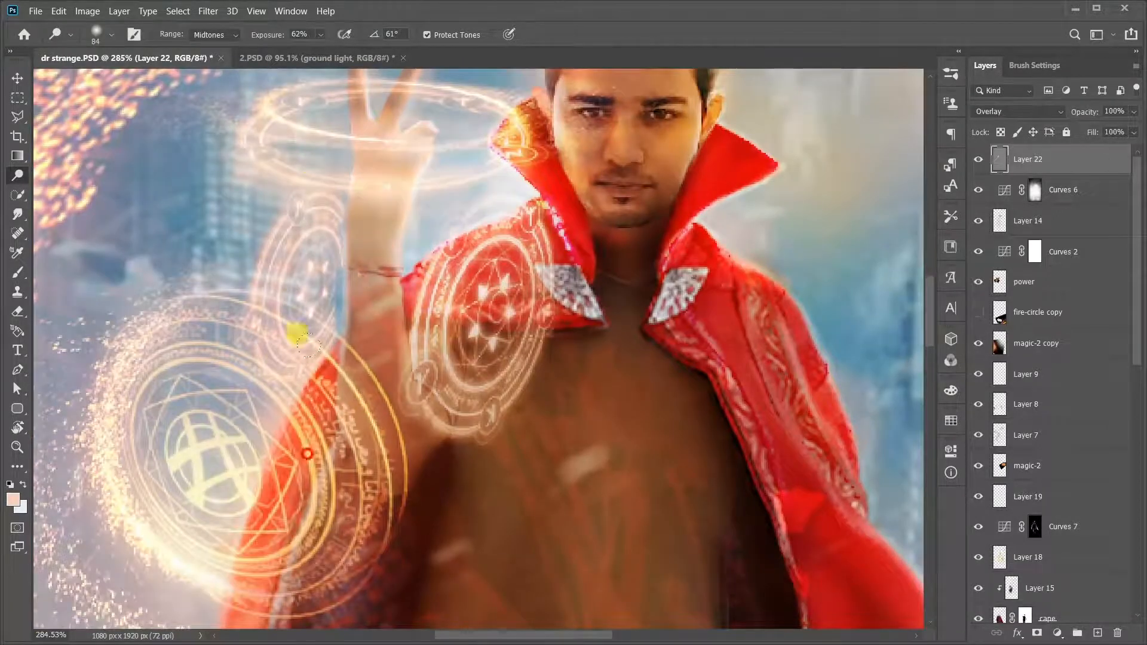
{"action": "scroll", "coordinate": [381, 333], "scroll_direction": "down", "scroll_amount": 16}
{"action": "scroll", "coordinate": [401, 352], "scroll_direction": "up", "scroll_amount": 9}
{"action": "left_click_drag", "start_coordinate": [512, 230], "coordinate": [507, 160]}
{"action": "key", "text": "ctrl+z"}
{"action": "scroll", "coordinate": [537, 209], "scroll_direction": "down", "scroll_amount": 8}
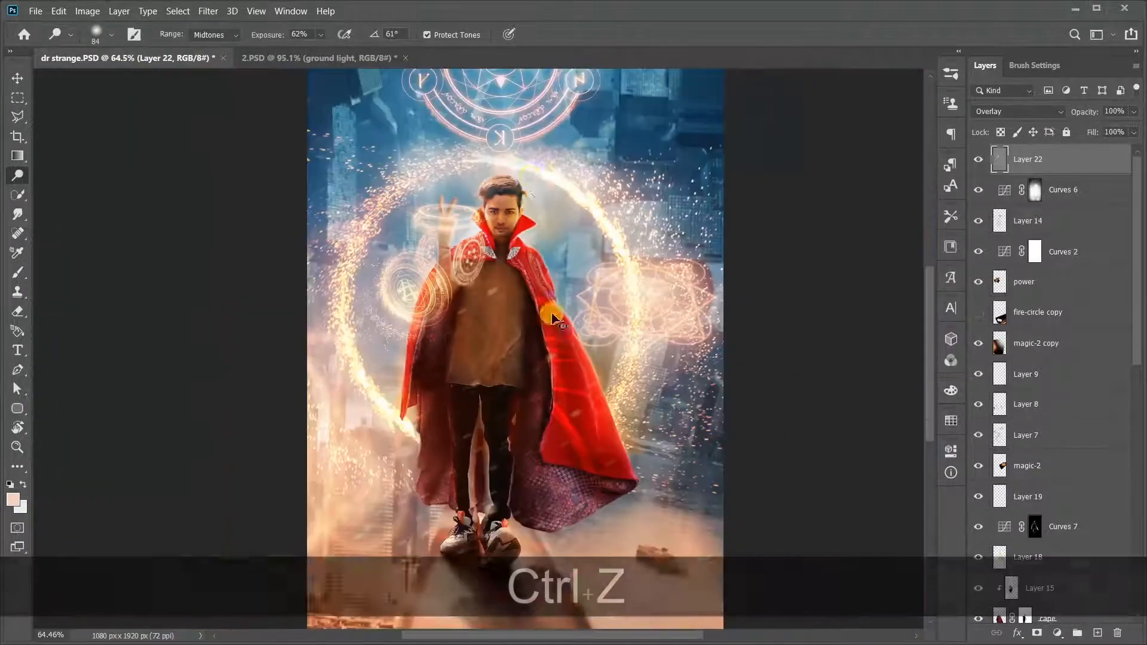
{"action": "scroll", "coordinate": [526, 176], "scroll_direction": "up", "scroll_amount": 7}
{"action": "key", "text": "ctrl+z"}
Dodge the lower-left end of the fire ring beside the cape and undo the unwanted strokes.
{"action": "scroll", "coordinate": [467, 262], "scroll_direction": "down", "scroll_amount": 11}
{"action": "scroll", "coordinate": [536, 388], "scroll_direction": "up", "scroll_amount": 9}
{"action": "mouse_move", "coordinate": [565, 389]}
{"action": "left_mouse_down"}
{"action": "mouse_move", "coordinate": [520, 410]}
{"action": "mouse_move", "coordinate": [555, 445]}
{"action": "left_mouse_up"}
{"action": "scroll", "coordinate": [520, 412], "scroll_direction": "down", "scroll_amount": 4}
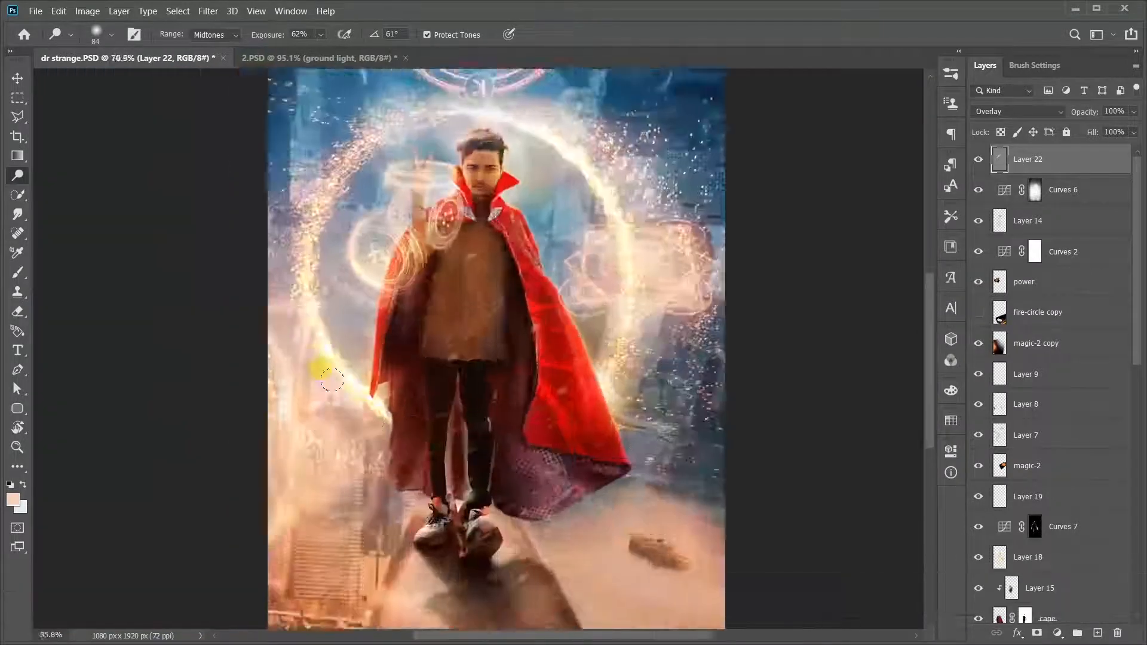
{"action": "scroll", "coordinate": [331, 379], "scroll_direction": "up", "scroll_amount": 4}
{"action": "scroll", "coordinate": [405, 443], "scroll_direction": "down", "scroll_amount": 6}
{"action": "key", "text": "ctrl+z"}
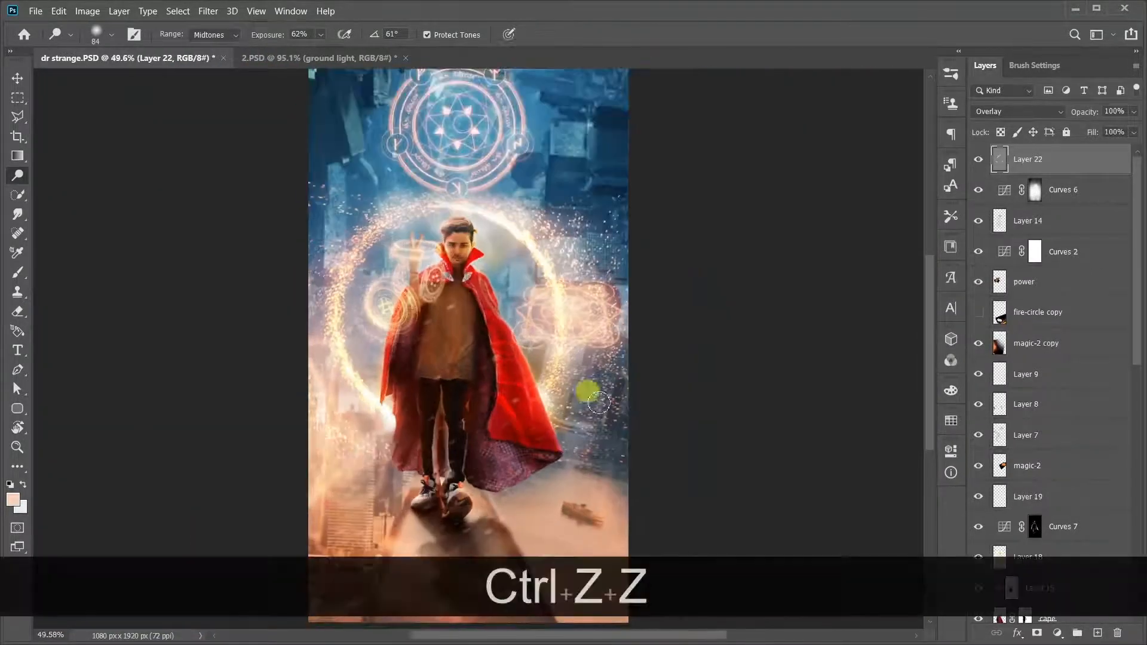
{"action": "scroll", "coordinate": [527, 402], "scroll_direction": "up", "scroll_amount": 6}
{"action": "scroll", "coordinate": [575, 445], "scroll_direction": "down", "scroll_amount": 6}
{"action": "scroll", "coordinate": [478, 526], "scroll_direction": "up", "scroll_amount": 2}
{"action": "key", "text": "ctrl+z"}
Try to brighten the man's shoe with the 84 px dodge brush.
{"action": "left_click_drag", "start_coordinate": [460, 496], "coordinate": [465, 491]}
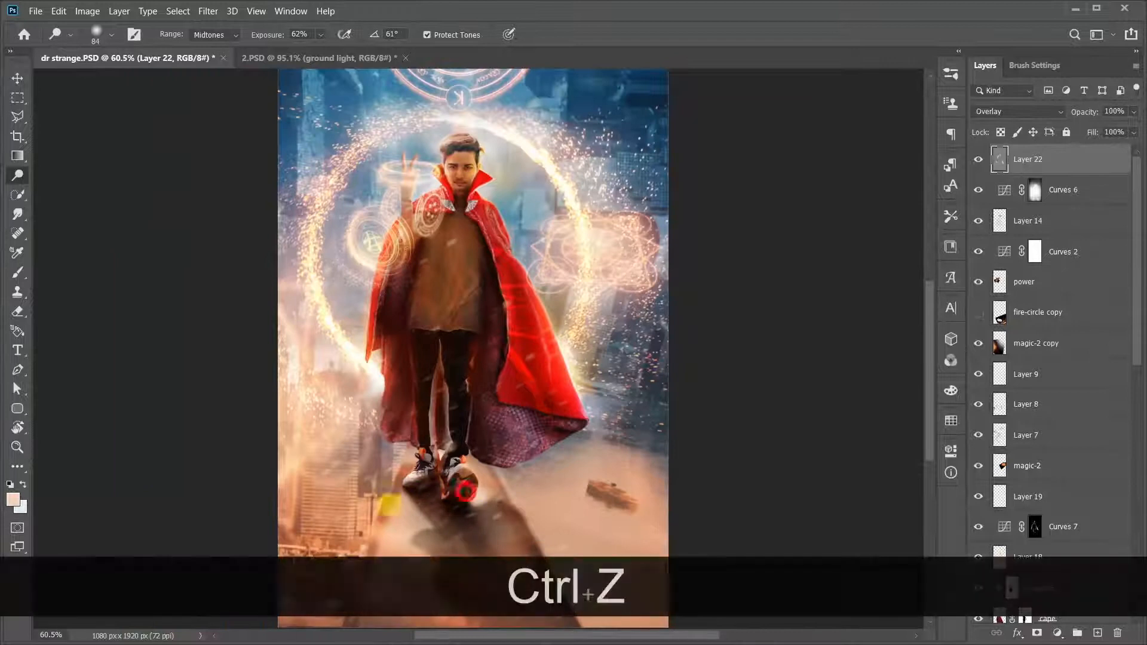
{"action": "key", "text": "ctrl+z"}
{"action": "scroll", "coordinate": [481, 473], "scroll_direction": "down", "scroll_amount": 2}
{"action": "scroll", "coordinate": [379, 346], "scroll_direction": "up", "scroll_amount": 6}
{"action": "scroll", "coordinate": [440, 470], "scroll_direction": "down", "scroll_amount": 6}
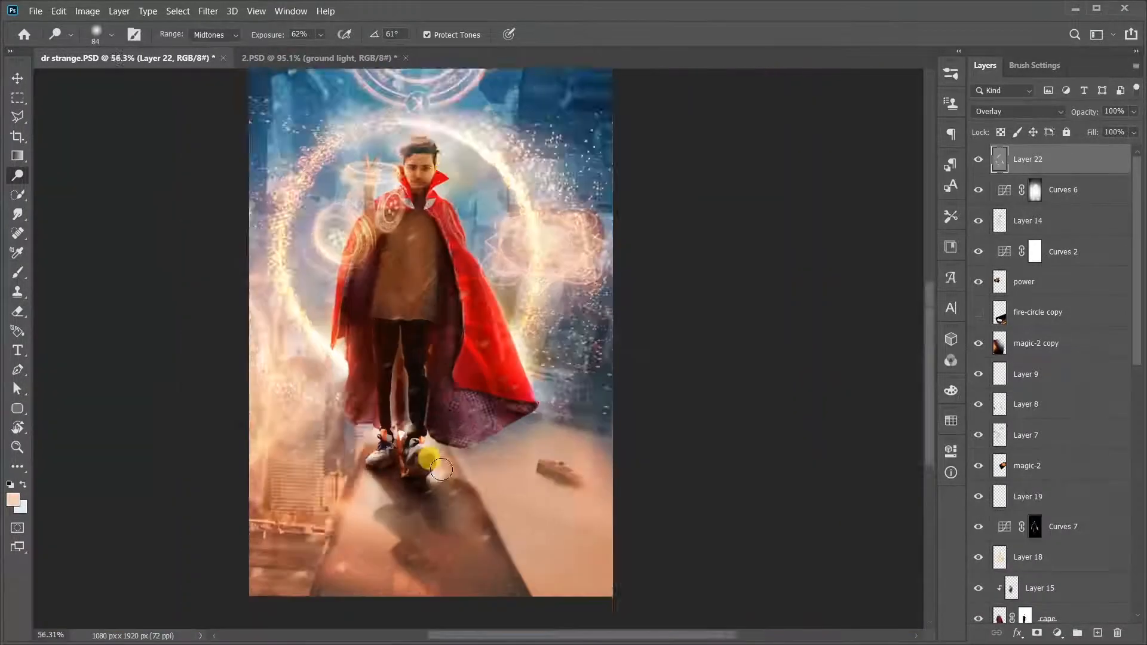
{"action": "scroll", "coordinate": [441, 469], "scroll_direction": "down", "scroll_amount": 3}
Dodge the man's raised hand inside the magic ring with a 12 px brush.
{"action": "scroll", "coordinate": [474, 242], "scroll_direction": "up", "scroll_amount": 9}
{"action": "right_click", "coordinate": [473, 239]}
{"action": "left_click_drag", "start_coordinate": [563, 267], "coordinate": [551, 266]}
{"action": "left_click", "coordinate": [363, 297]}
{"action": "key", "text": "ctrl+z"}
{"action": "left_click_drag", "start_coordinate": [371, 257], "coordinate": [354, 315]}
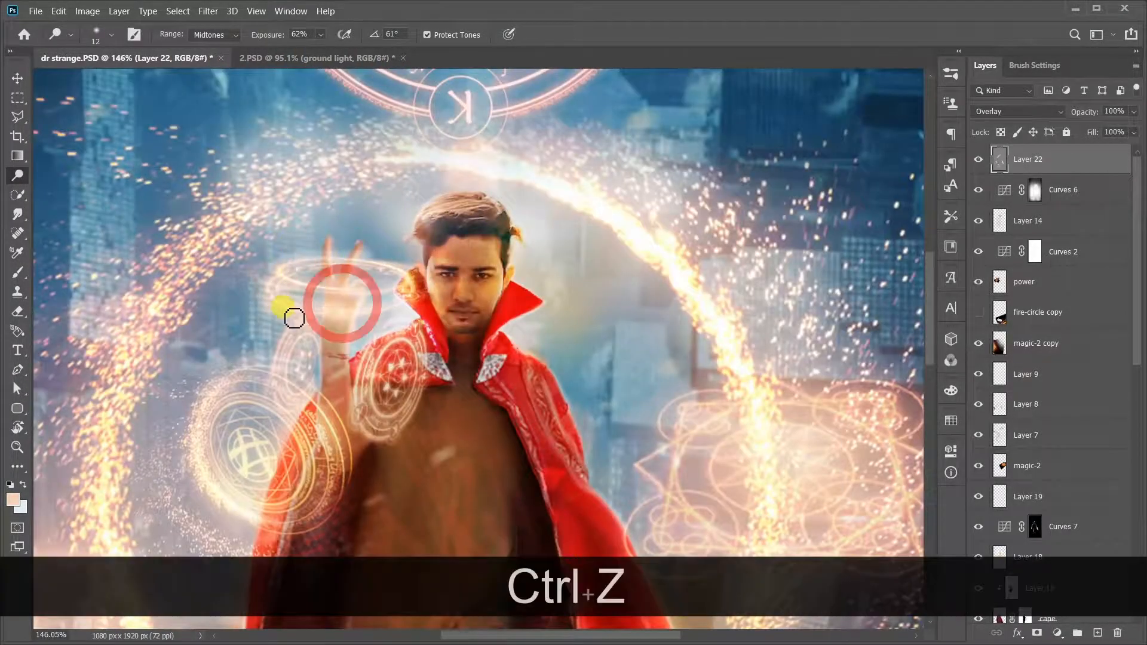
{"action": "scroll", "coordinate": [294, 318], "scroll_direction": "down", "scroll_amount": 8}
{"action": "scroll", "coordinate": [394, 338], "scroll_direction": "up", "scroll_amount": 10}
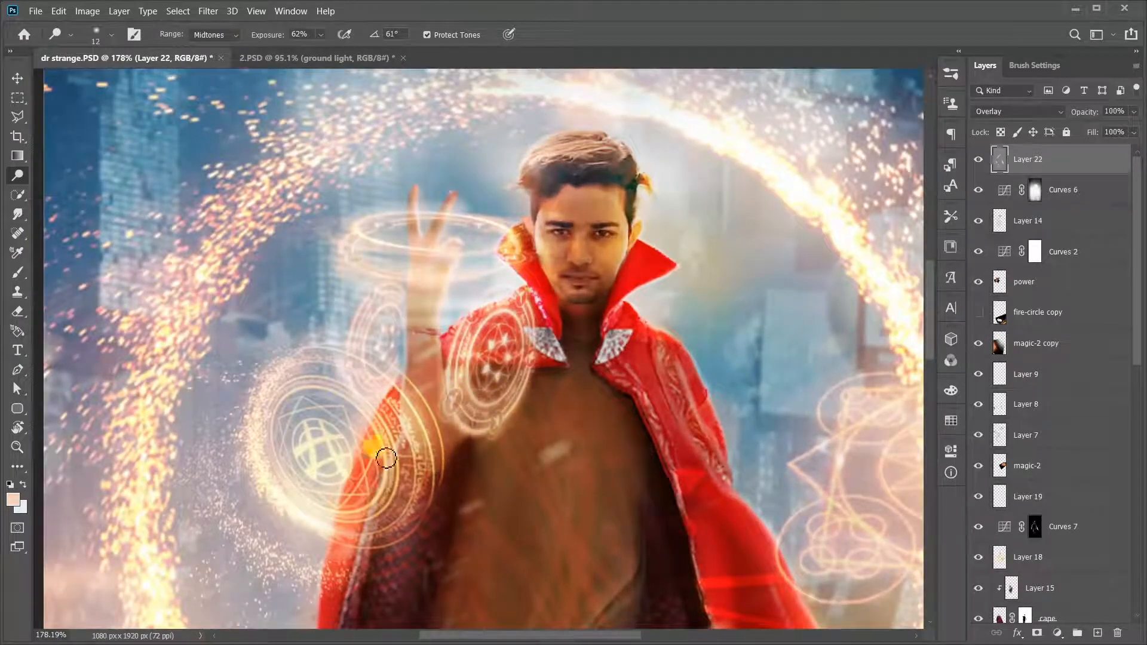
Dodge the cape's sleeve edge beside the lower magic circle, and undo a trial stroke made with an 89 px brush.
{"action": "right_click", "coordinate": [391, 458]}
{"action": "left_click_drag", "start_coordinate": [365, 457], "coordinate": [324, 517]}
{"action": "scroll", "coordinate": [428, 333], "scroll_direction": "down", "scroll_amount": 9}
{"action": "right_click", "coordinate": [448, 145]}
{"action": "left_click_drag", "start_coordinate": [530, 173], "coordinate": [542, 173]}
{"action": "mouse_move", "coordinate": [423, 116]}
{"action": "left_mouse_down"}
{"action": "mouse_move", "coordinate": [517, 144]}
{"action": "mouse_move", "coordinate": [508, 138]}
{"action": "left_mouse_up"}
{"action": "key", "text": "ctrl+z"}
{"action": "scroll", "coordinate": [461, 538], "scroll_direction": "down", "scroll_amount": 3}
{"action": "scroll", "coordinate": [428, 290], "scroll_direction": "up", "scroll_amount": 7}
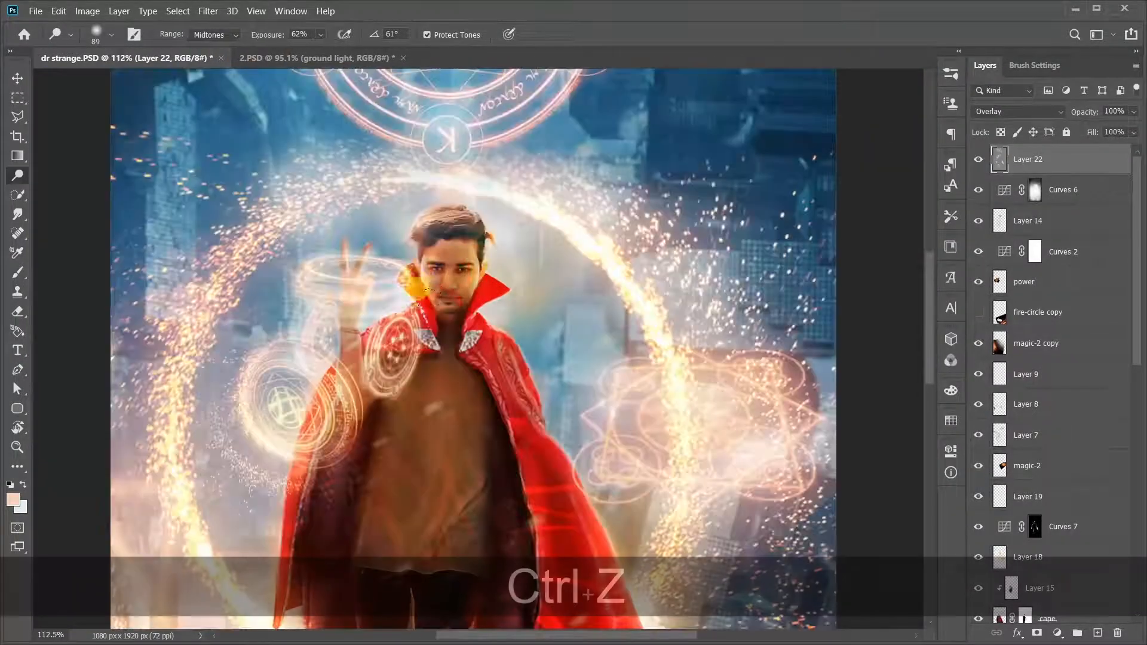
Try larger dodge strokes around the man's face and collar with a 50 px brush and undo them.
{"action": "scroll", "coordinate": [445, 297], "scroll_direction": "down", "scroll_amount": 6}
{"action": "scroll", "coordinate": [465, 239], "scroll_direction": "up", "scroll_amount": 2}
{"action": "key", "text": "ctrl+z"}
{"action": "scroll", "coordinate": [472, 245], "scroll_direction": "down", "scroll_amount": 3}
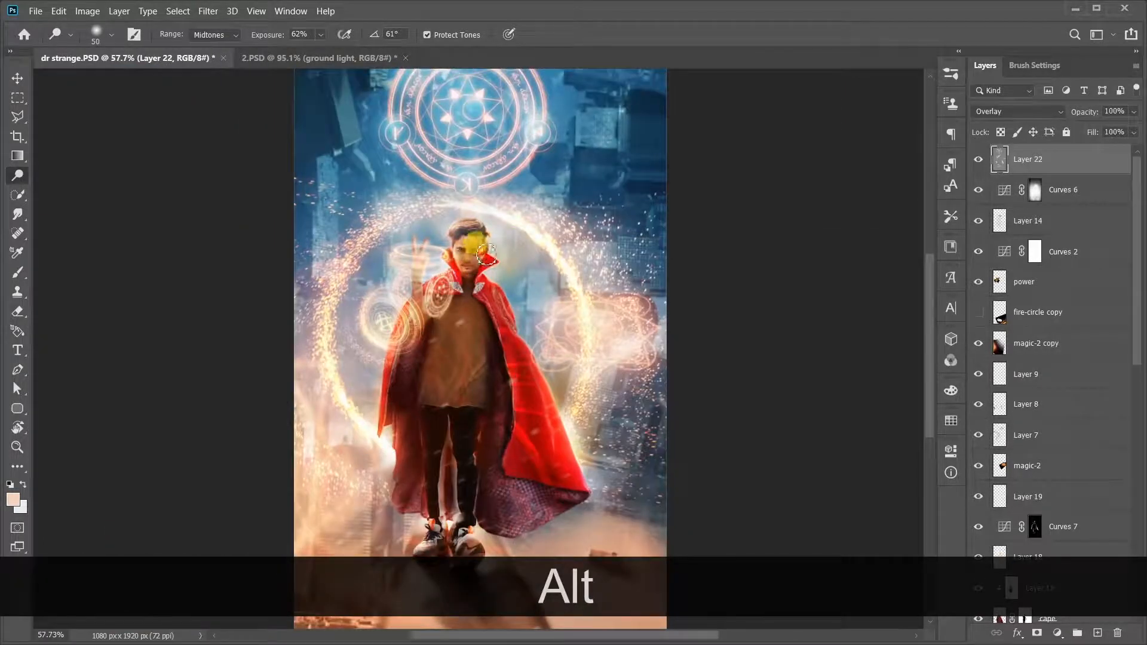
{"action": "key", "text": "ctrl+z"}
{"action": "scroll", "coordinate": [486, 256], "scroll_direction": "down", "scroll_amount": 3}
{"action": "scroll", "coordinate": [526, 302], "scroll_direction": "up", "scroll_amount": 3}
{"action": "scroll", "coordinate": [519, 320], "scroll_direction": "down", "scroll_amount": 4}
{"action": "scroll", "coordinate": [478, 256], "scroll_direction": "up", "scroll_amount": 9}
{"action": "key", "text": "ctrl+z"}
{"action": "scroll", "coordinate": [468, 269], "scroll_direction": "down", "scroll_amount": 4}
{"action": "key", "text": "ctrl+z"}
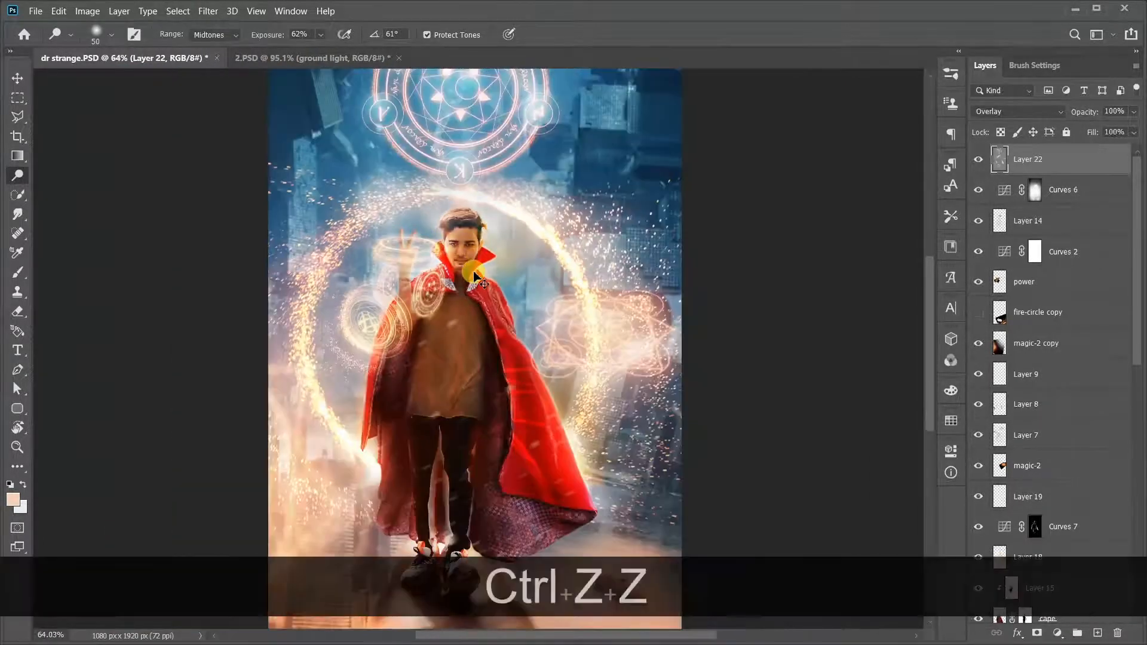
Try dodging the raised collar beside the man's jaw with a 12 px brush and undo the stroke.
{"action": "scroll", "coordinate": [464, 259], "scroll_direction": "up", "scroll_amount": 15}
{"action": "right_click", "coordinate": [417, 233]}
{"action": "left_click", "coordinate": [421, 235]}
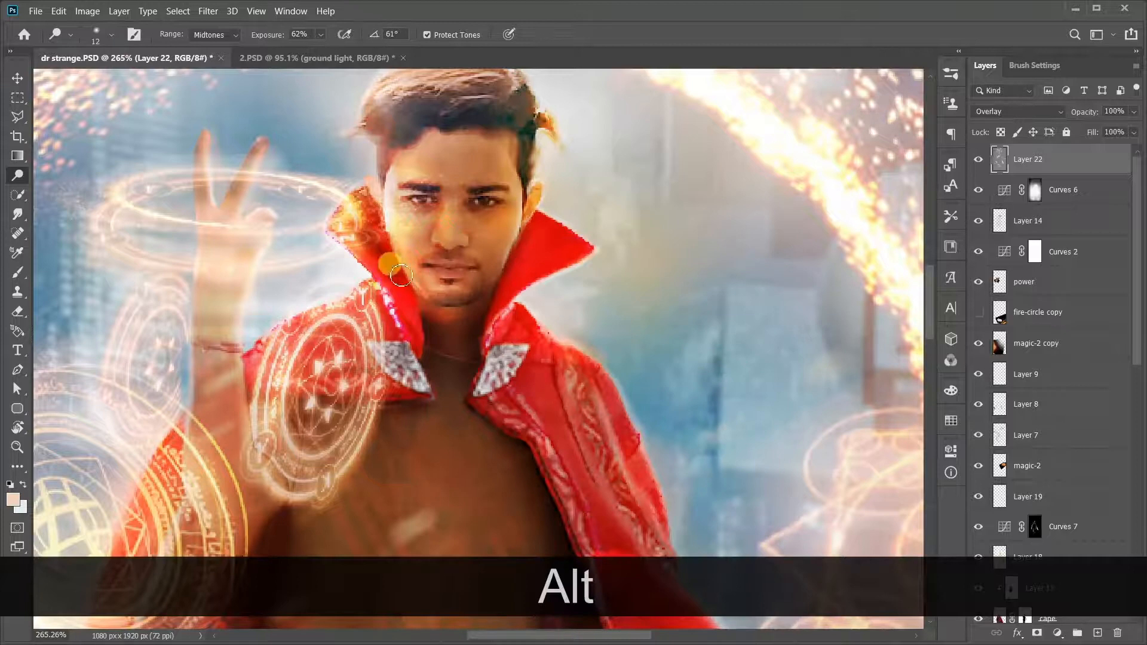
{"action": "scroll", "coordinate": [466, 269], "scroll_direction": "down", "scroll_amount": 13}
{"action": "key", "text": "ctrl+z"}
Retry fine 12 px dodge strokes on the collar's edges at close range and undo them.
{"action": "key", "text": "z"}
{"action": "scroll", "coordinate": [442, 251], "scroll_direction": "up", "scroll_amount": 18}
{"action": "key", "text": "b"}
{"action": "right_click", "coordinate": [388, 209]}
{"action": "left_click", "coordinate": [373, 211]}
{"action": "key", "text": "o"}
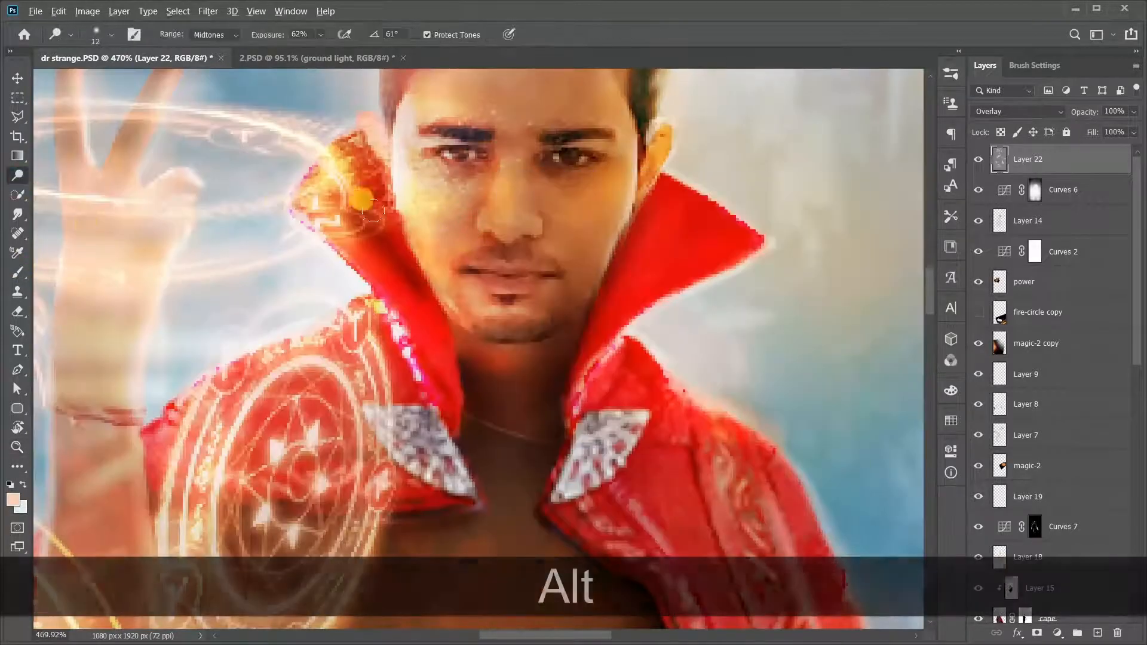
{"action": "scroll", "coordinate": [418, 275], "scroll_direction": "down", "scroll_amount": 12}
{"action": "scroll", "coordinate": [487, 263], "scroll_direction": "up", "scroll_amount": 3}
{"action": "scroll", "coordinate": [525, 230], "scroll_direction": "down", "scroll_amount": 2}
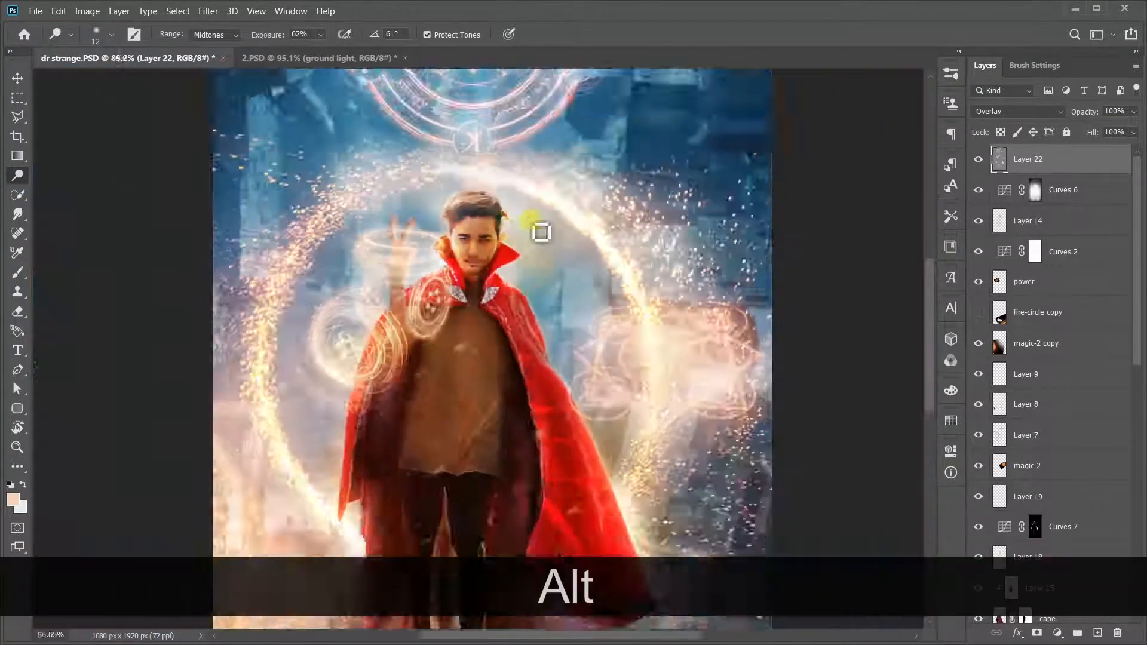
{"action": "scroll", "coordinate": [463, 263], "scroll_direction": "up", "scroll_amount": 10}
{"action": "key", "text": "ctrl+z"}
{"action": "key", "text": "r"}
{"action": "scroll", "coordinate": [484, 194], "scroll_direction": "down", "scroll_amount": 15}
{"action": "key", "text": "o"}
{"action": "key", "text": "ctrl+z"}
{"action": "key", "text": "ctrl+z"}
{"action": "key", "text": "ctrl+z"}
Dodge the chest area of the man's sweater with a soft 190 px brush.
{"action": "right_click", "coordinate": [558, 239]}
{"action": "left_click_drag", "start_coordinate": [639, 276], "coordinate": [658, 276]}
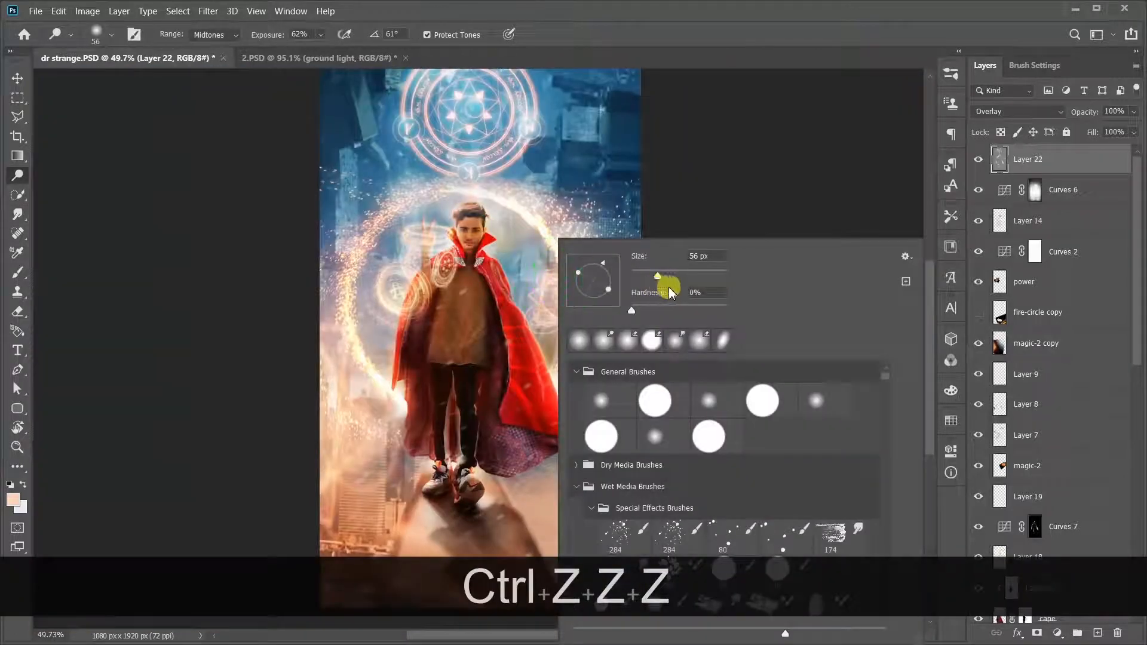
{"action": "left_click", "coordinate": [441, 269]}
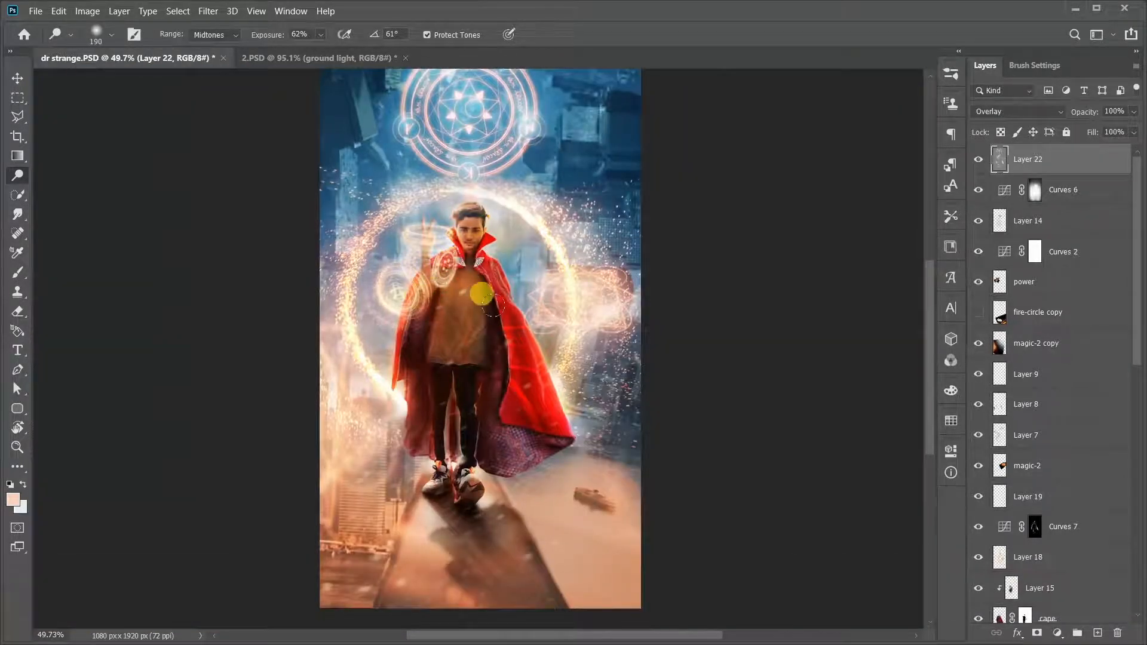
{"action": "scroll", "coordinate": [481, 294], "scroll_direction": "down", "scroll_amount": 3}
{"action": "scroll", "coordinate": [490, 340], "scroll_direction": "up", "scroll_amount": 4}
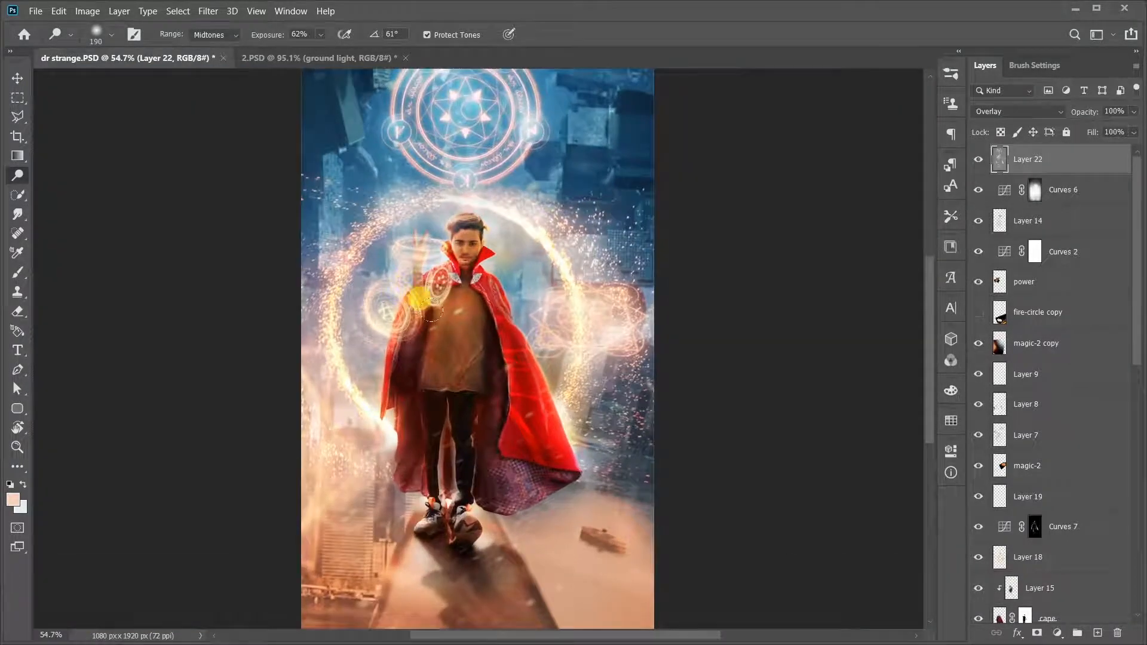
{"action": "scroll", "coordinate": [472, 309], "scroll_direction": "up", "scroll_amount": 2}
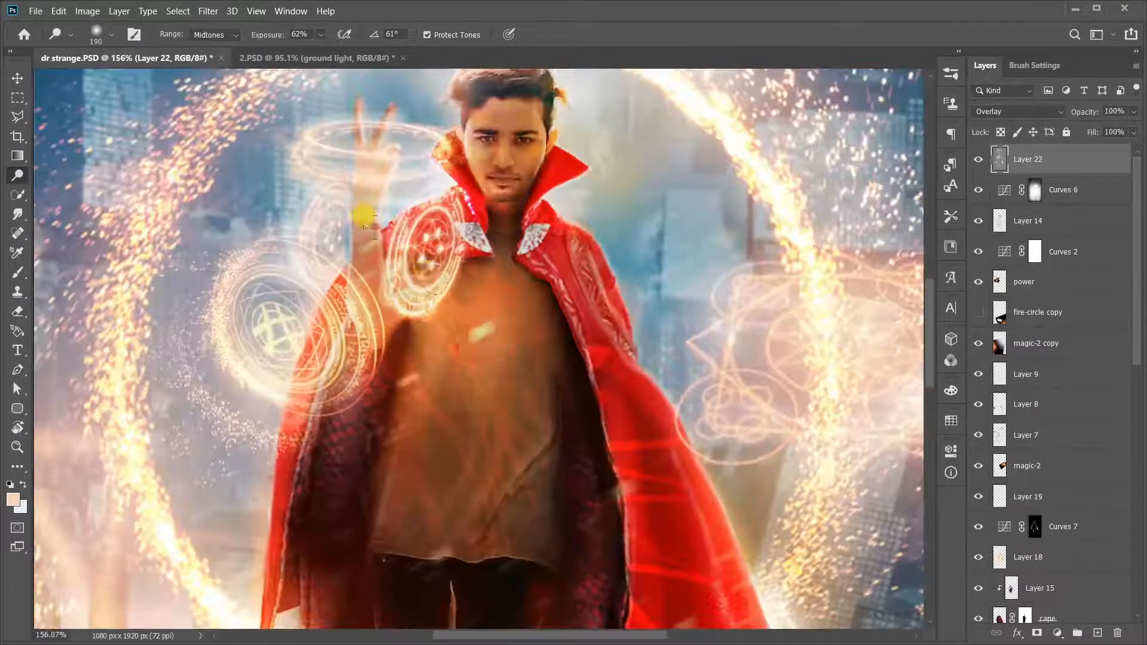
Undo the last five dodge strokes made with the 190 px brush.
{"action": "scroll", "coordinate": [459, 260], "scroll_direction": "up", "scroll_amount": 5}
{"action": "scroll", "coordinate": [472, 316], "scroll_direction": "down", "scroll_amount": 10}
{"action": "key", "text": "ctrl+z"}
{"action": "key", "text": "ctrl+z"}
{"action": "key", "text": "ctrl+z"}
{"action": "key", "text": "ctrl+z"}
{"action": "key", "text": "ctrl+z"}
{"action": "scroll", "coordinate": [513, 334], "scroll_direction": "up", "scroll_amount": 6}
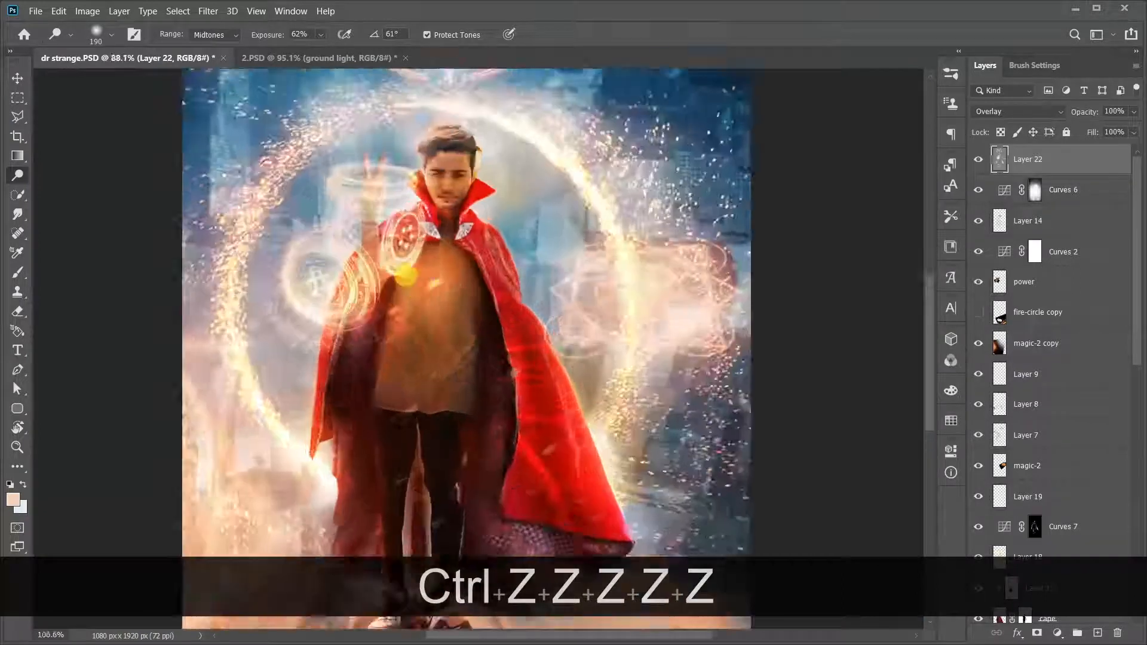
Soften the excess dodging on the man with an 81 px eraser at 42% opacity.
{"action": "key", "text": "e"}
{"action": "scroll", "coordinate": [412, 382], "scroll_direction": "up", "scroll_amount": 4}
{"action": "right_click", "coordinate": [536, 231]}
{"action": "key", "text": "Return"}
{"action": "scroll", "coordinate": [523, 354], "scroll_direction": "down", "scroll_amount": 10}
{"action": "scroll", "coordinate": [525, 382], "scroll_direction": "up", "scroll_amount": 2}
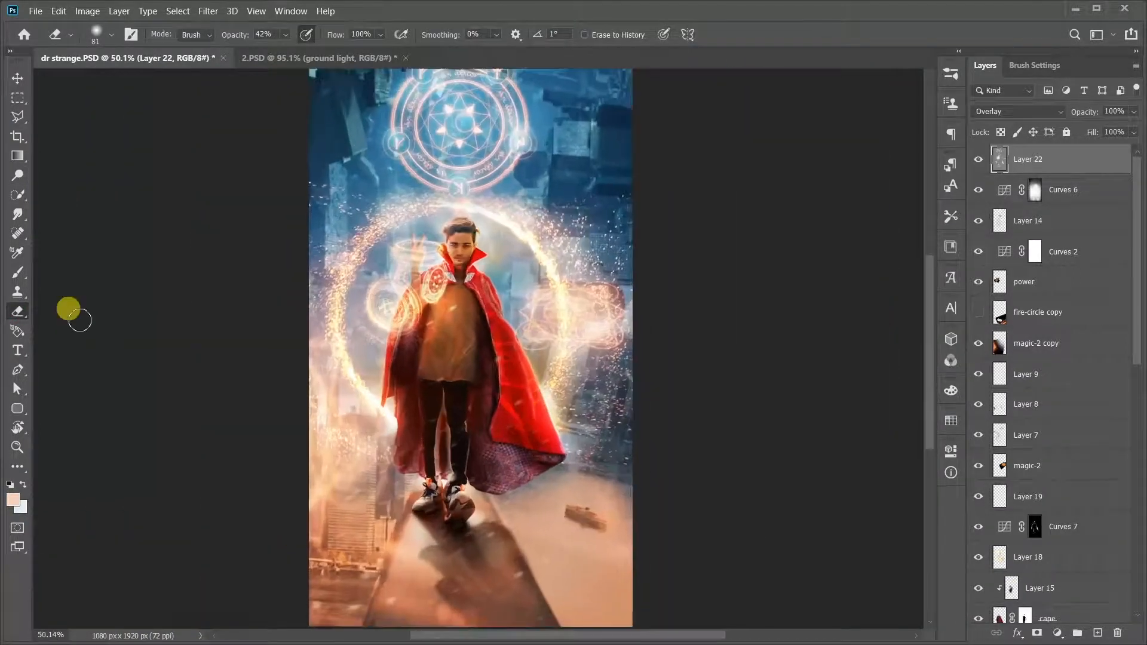
Burn the outer edges of the image on the gray Overlay layer with a soft 369 px brush.
{"action": "key", "text": "o"}
{"action": "scroll", "coordinate": [530, 428], "scroll_direction": "down", "scroll_amount": 3}
{"action": "scroll", "coordinate": [530, 391], "scroll_direction": "up", "scroll_amount": 1}
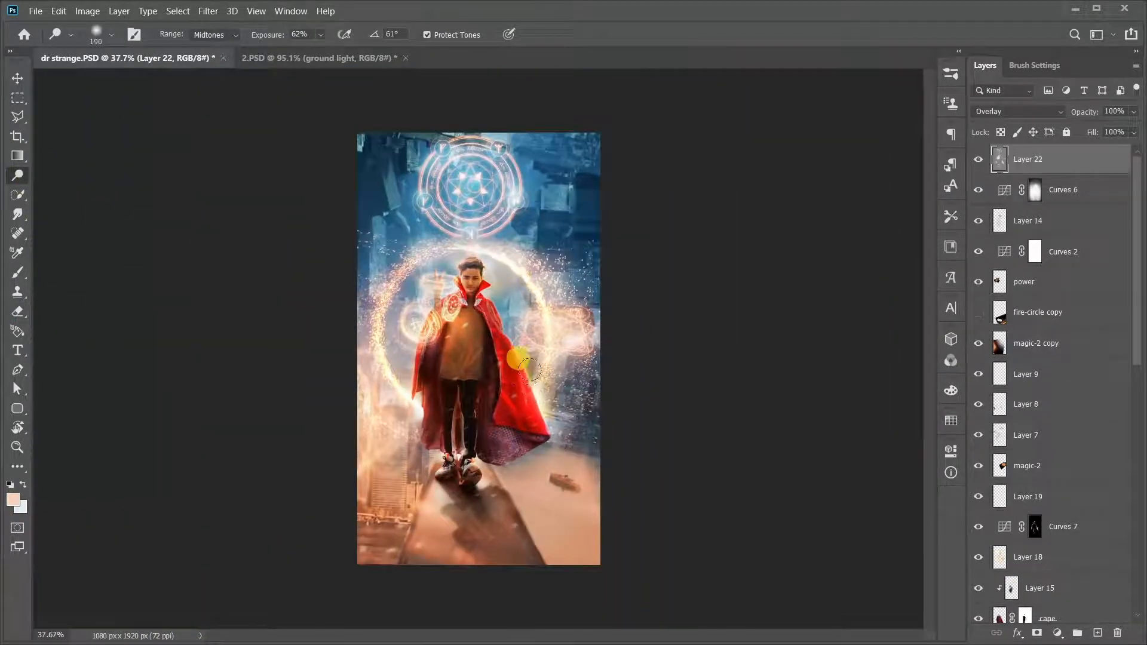
{"action": "right_click", "coordinate": [528, 369]}
{"action": "mouse_move", "coordinate": [584, 157]}
{"action": "left_mouse_down"}
{"action": "mouse_move", "coordinate": [568, 189]}
{"action": "mouse_move", "coordinate": [591, 365]}
{"action": "mouse_move", "coordinate": [584, 455]}
{"action": "mouse_move", "coordinate": [550, 548]}
{"action": "mouse_move", "coordinate": [289, 423]}
{"action": "mouse_move", "coordinate": [372, 92]}
{"action": "left_mouse_up"}
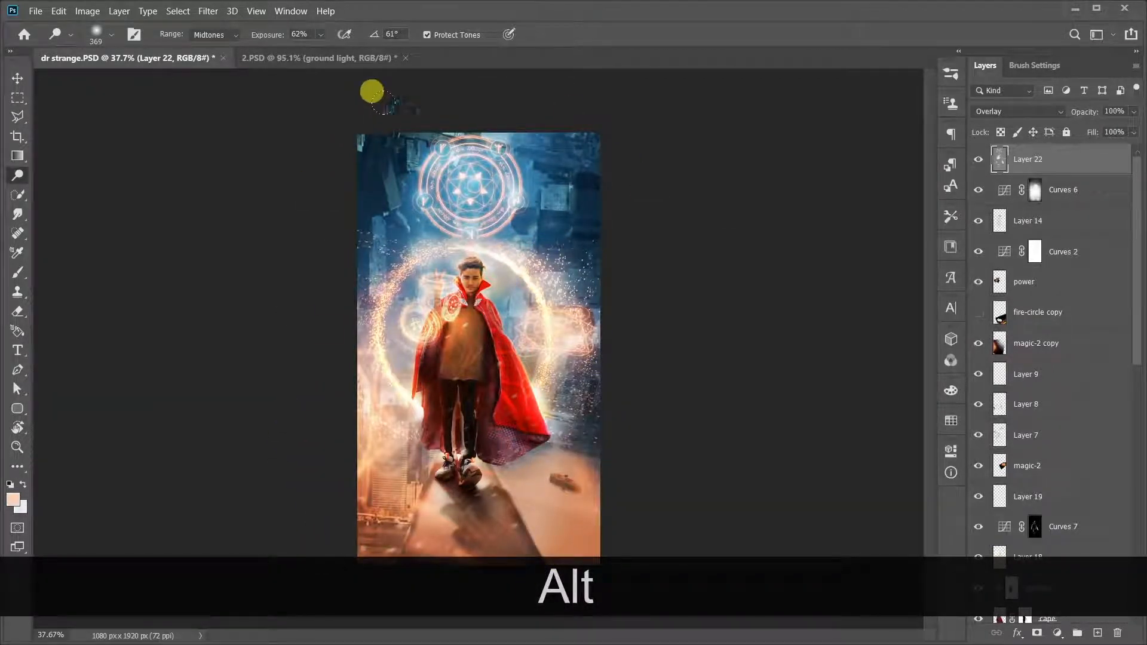
{"action": "scroll", "coordinate": [558, 248], "scroll_direction": "down", "scroll_amount": 1}
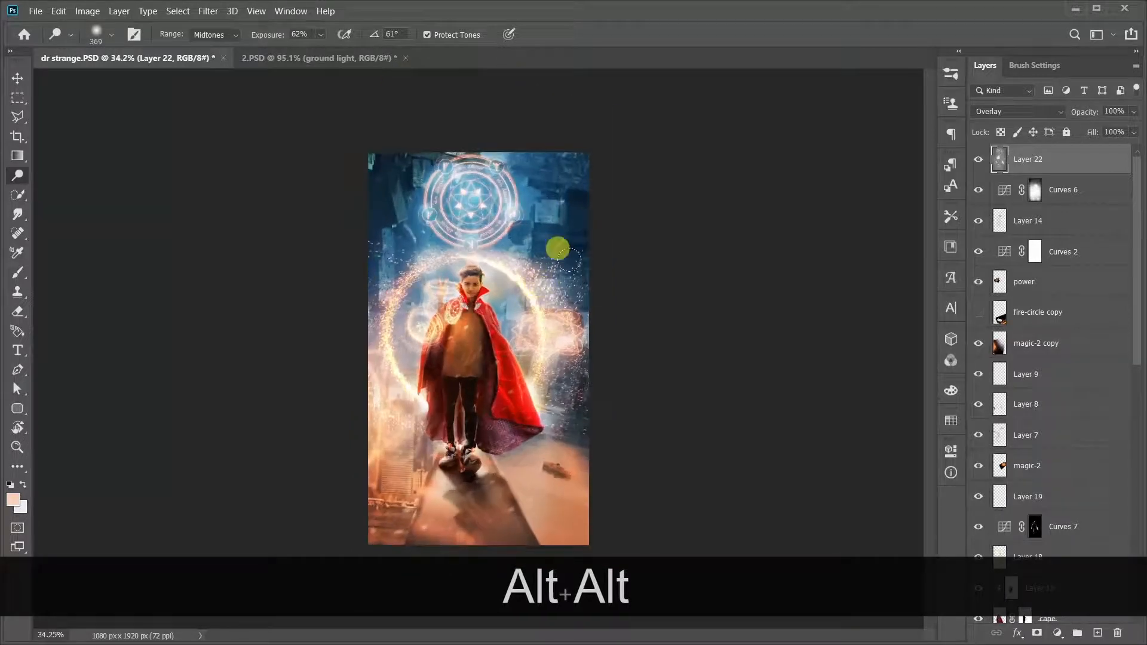
{"action": "mouse_move", "coordinate": [561, 329]}
{"action": "left_mouse_down"}
{"action": "mouse_move", "coordinate": [536, 516]}
{"action": "mouse_move", "coordinate": [469, 517]}
{"action": "mouse_move", "coordinate": [511, 518]}
{"action": "mouse_move", "coordinate": [468, 529]}
{"action": "mouse_move", "coordinate": [371, 509]}
{"action": "mouse_move", "coordinate": [317, 427]}
{"action": "left_mouse_up"}
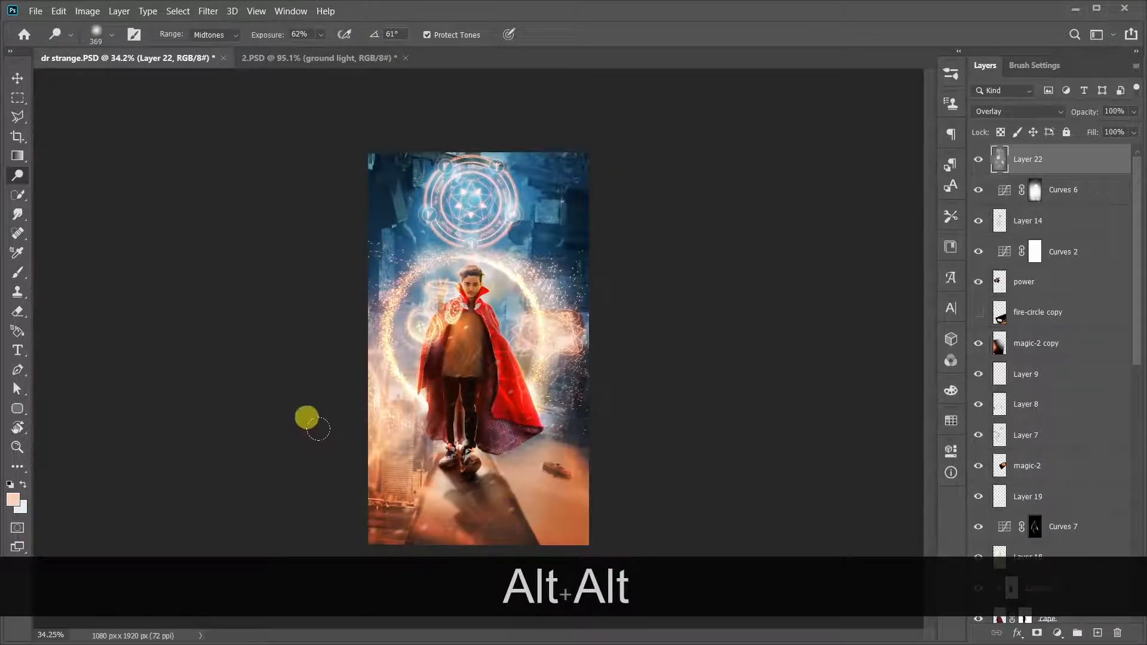
Show the hidden fire-circle copy layer and select it.
{"action": "left_click", "coordinate": [979, 287]}
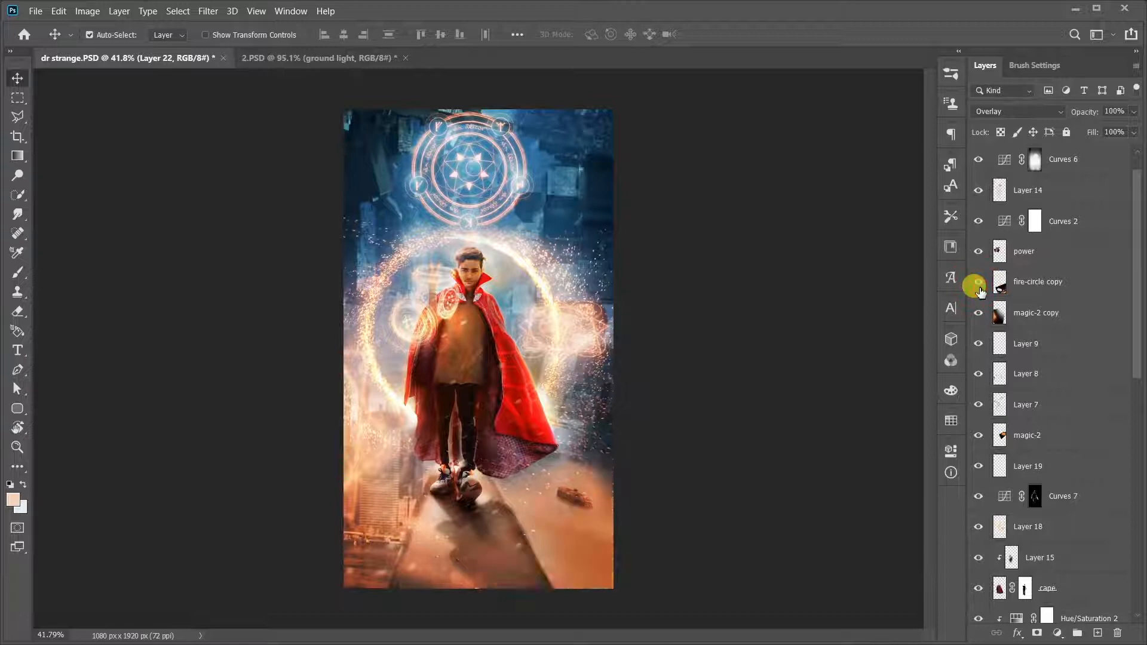
{"action": "scroll", "coordinate": [764, 370], "scroll_direction": "down", "scroll_amount": 1}
{"action": "left_click", "coordinate": [1036, 295]}
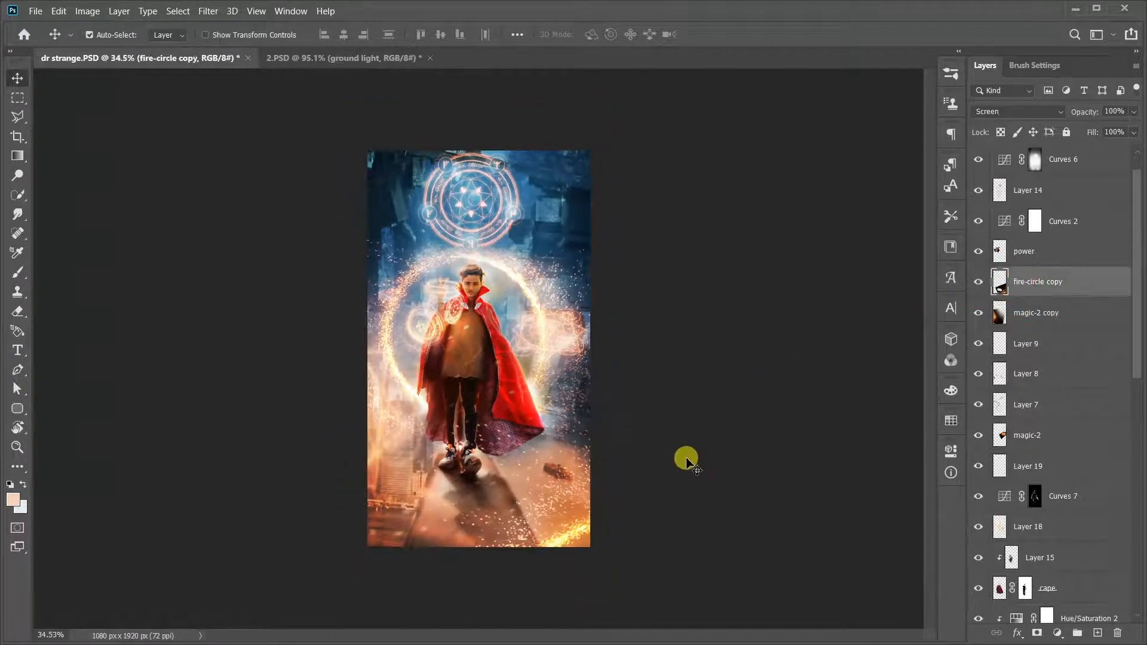
{"action": "scroll", "coordinate": [687, 461], "scroll_direction": "up", "scroll_amount": 1}
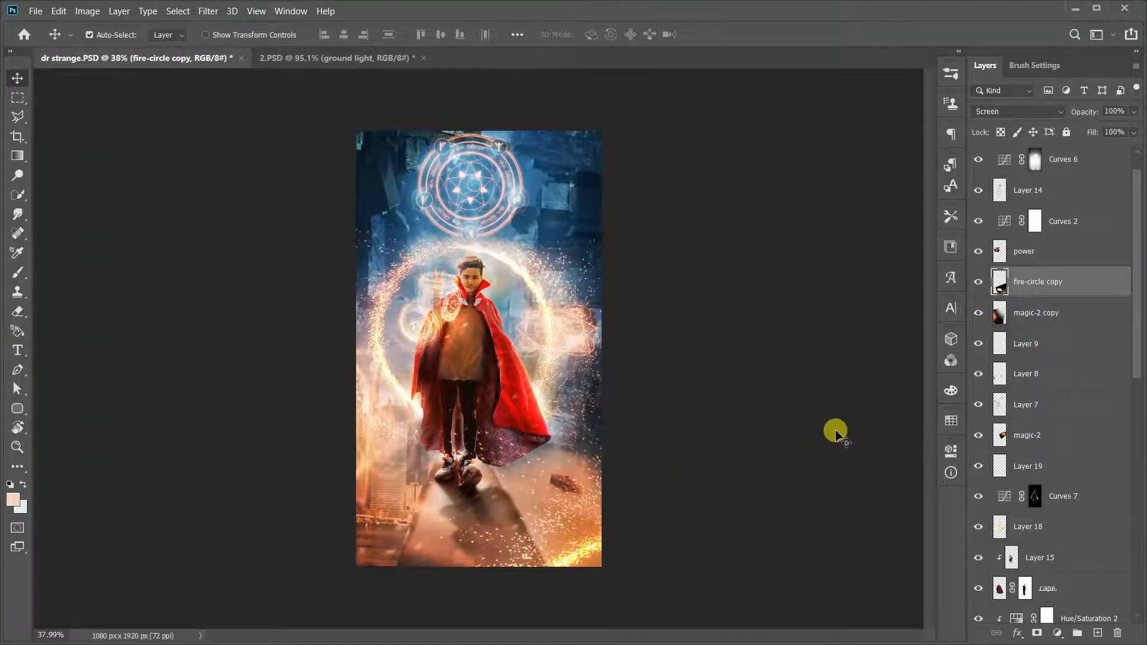
Duplicate the fire-circle copy layer and free-transform the duplicate near the lower-right ground.
{"action": "key", "text": "ctrl+j"}
{"action": "key", "text": "ctrl+t"}
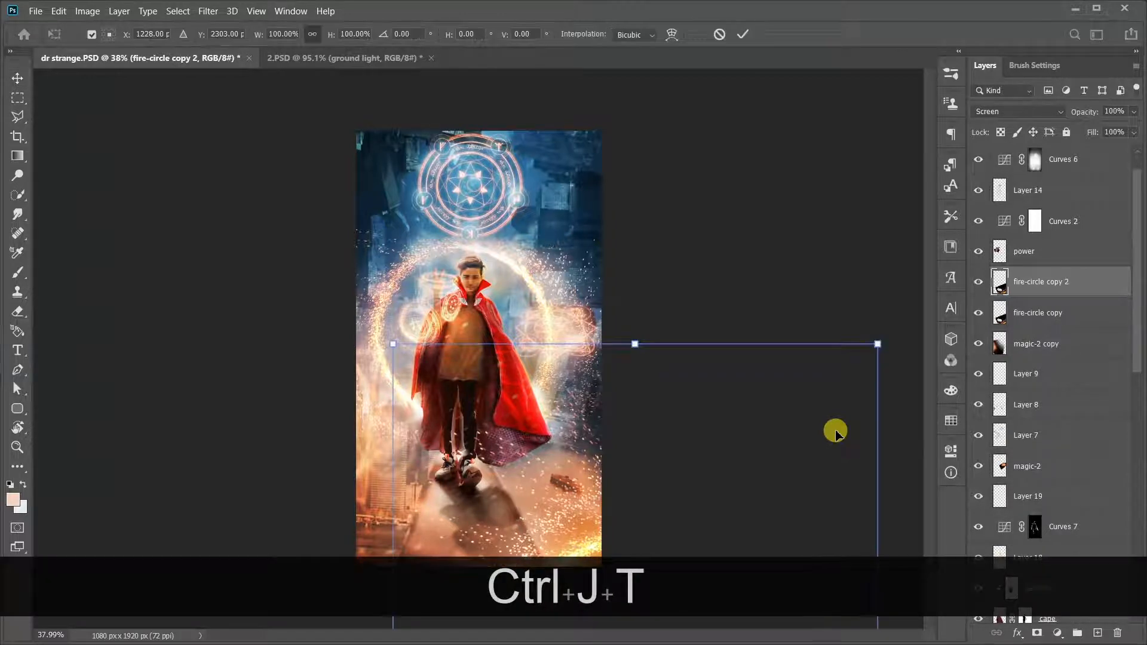
{"action": "scroll", "coordinate": [491, 470], "scroll_direction": "down", "scroll_amount": 2}
{"action": "scroll", "coordinate": [525, 482], "scroll_direction": "up", "scroll_amount": 2}
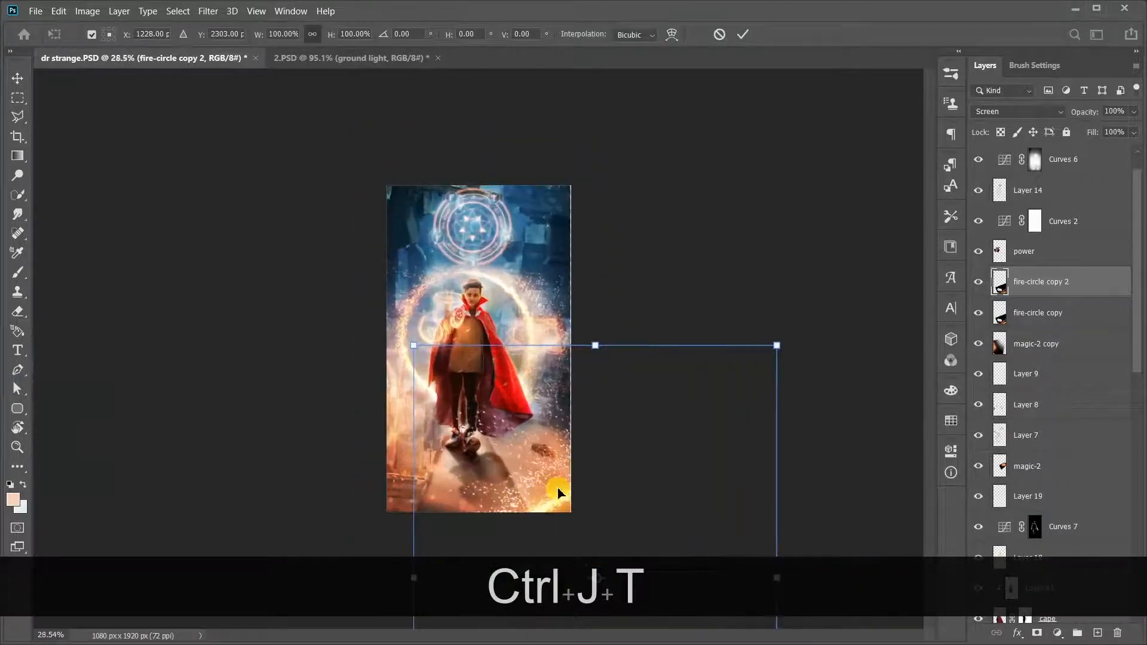
{"action": "scroll", "coordinate": [559, 492], "scroll_direction": "up", "scroll_amount": 1}
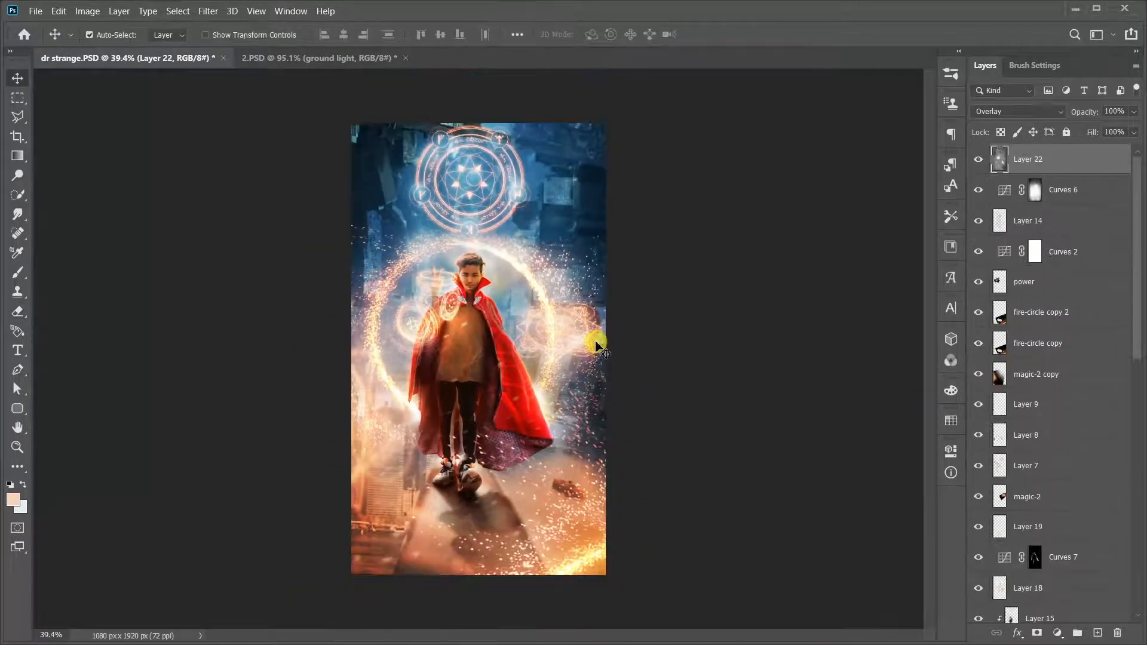
Stamp all visible layers into a new layer above the Overlay layer and open it in the Camera Raw Filter.
{"action": "scroll", "coordinate": [597, 345], "scroll_direction": "up", "scroll_amount": 1}
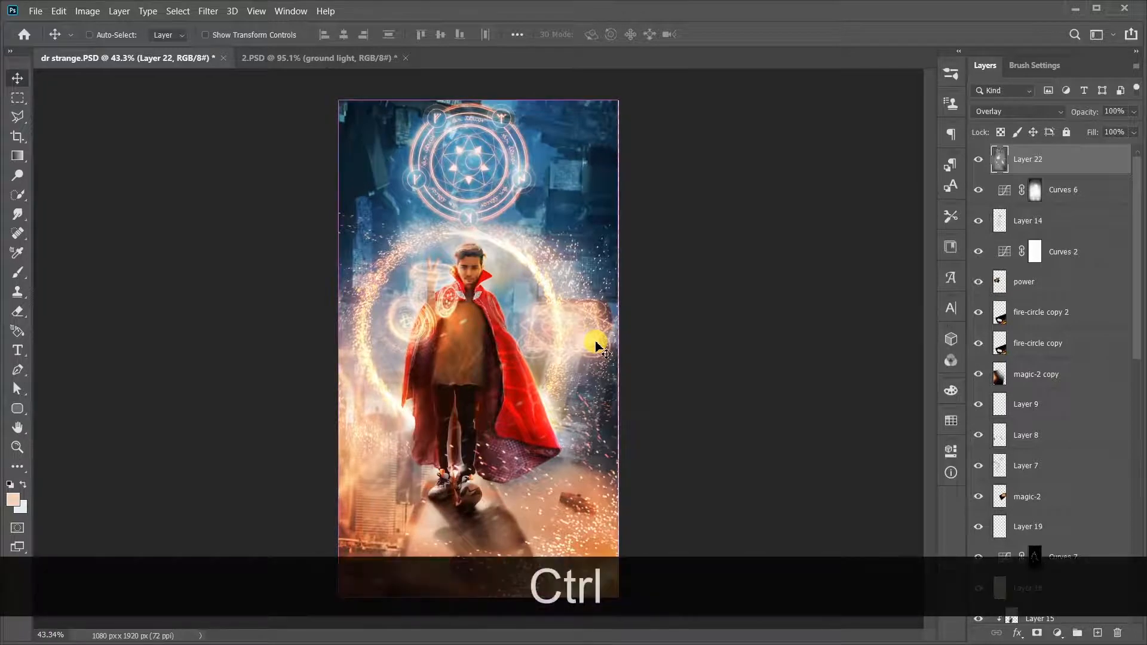
{"action": "key", "text": "ctrl+shift+alt+e"}
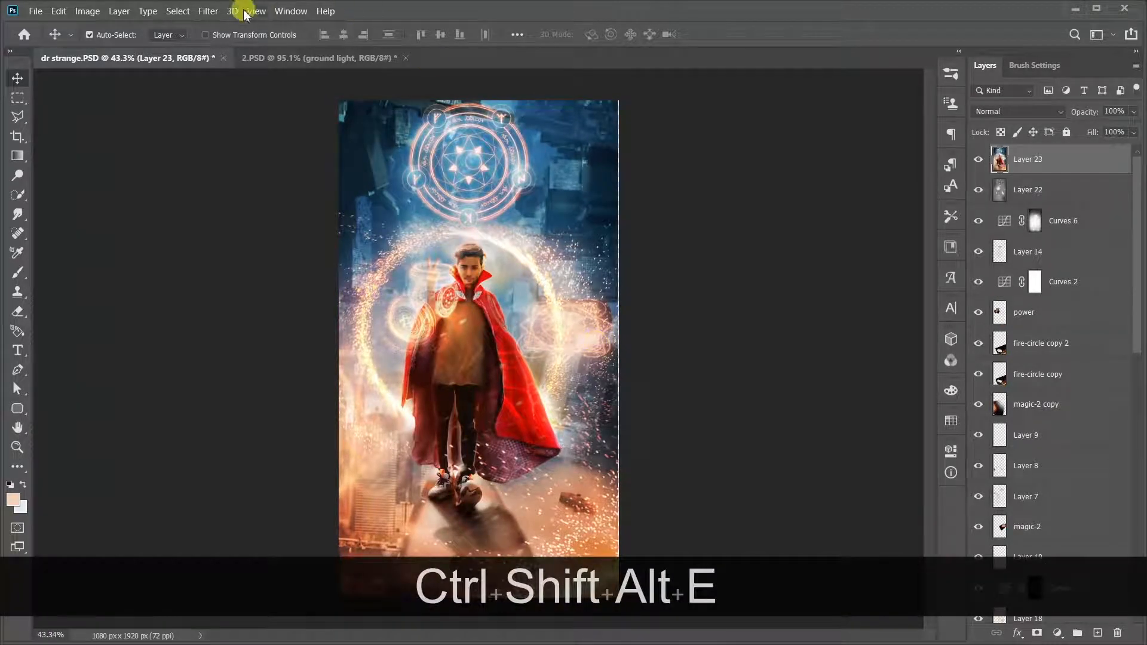
{"action": "left_click", "coordinate": [209, 11]}
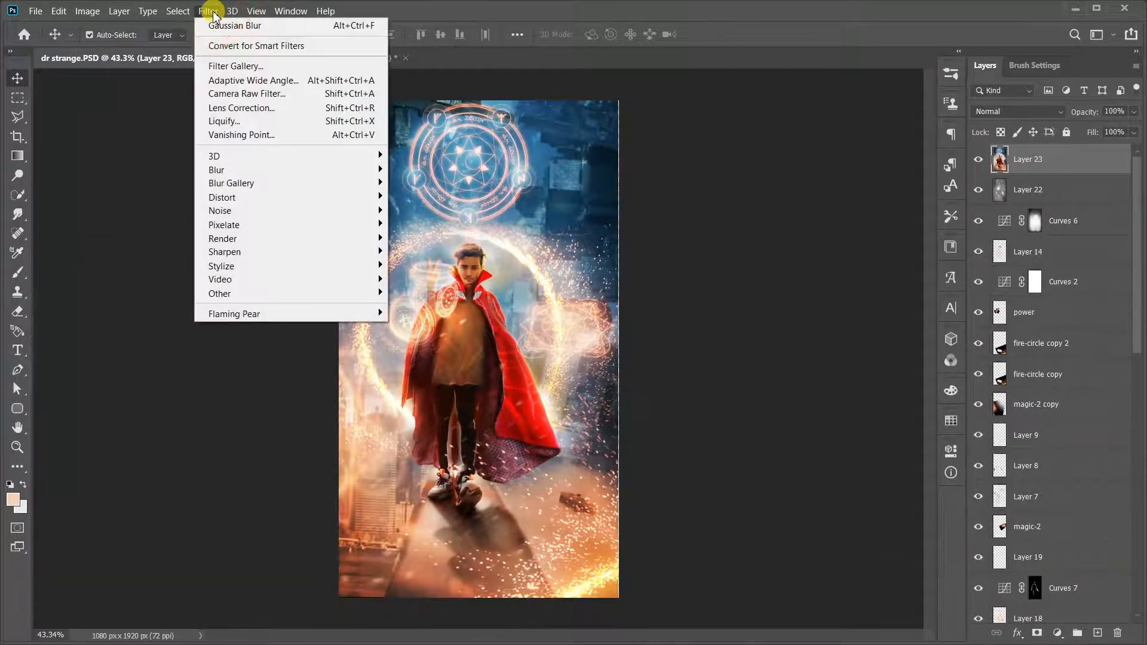
{"action": "left_click", "coordinate": [233, 90]}
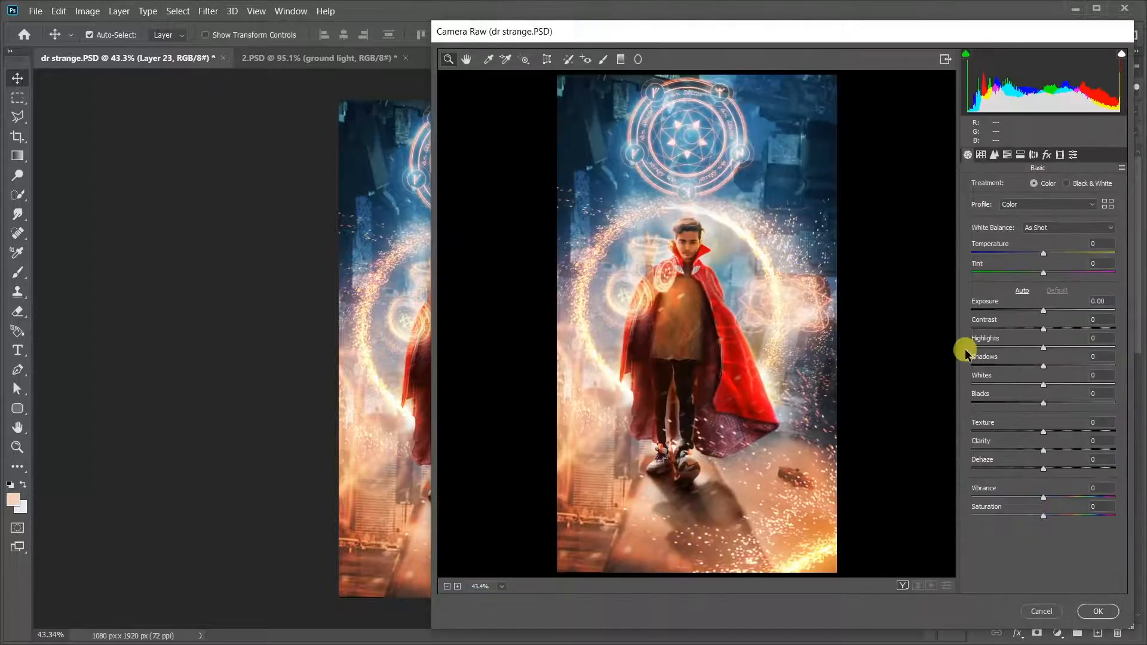
Set the white balance to Temperature +3 and Tint +5.
{"action": "left_click", "coordinate": [1049, 253]}
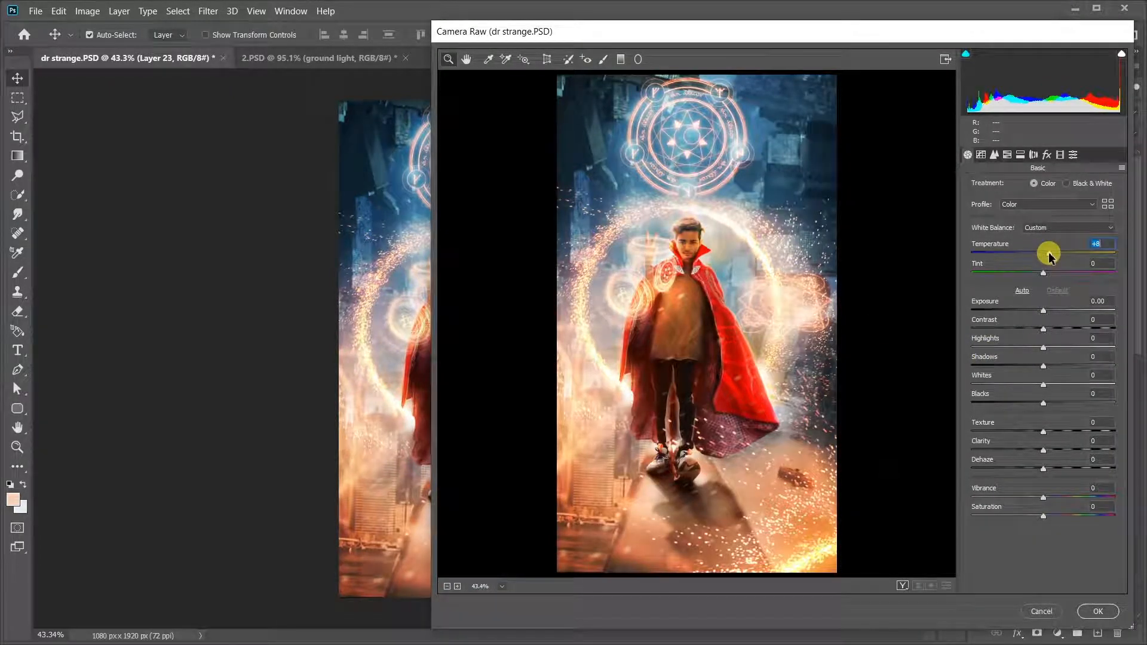
{"action": "left_click_drag", "start_coordinate": [1049, 255], "coordinate": [1050, 275]}
{"action": "left_click", "coordinate": [1046, 272]}
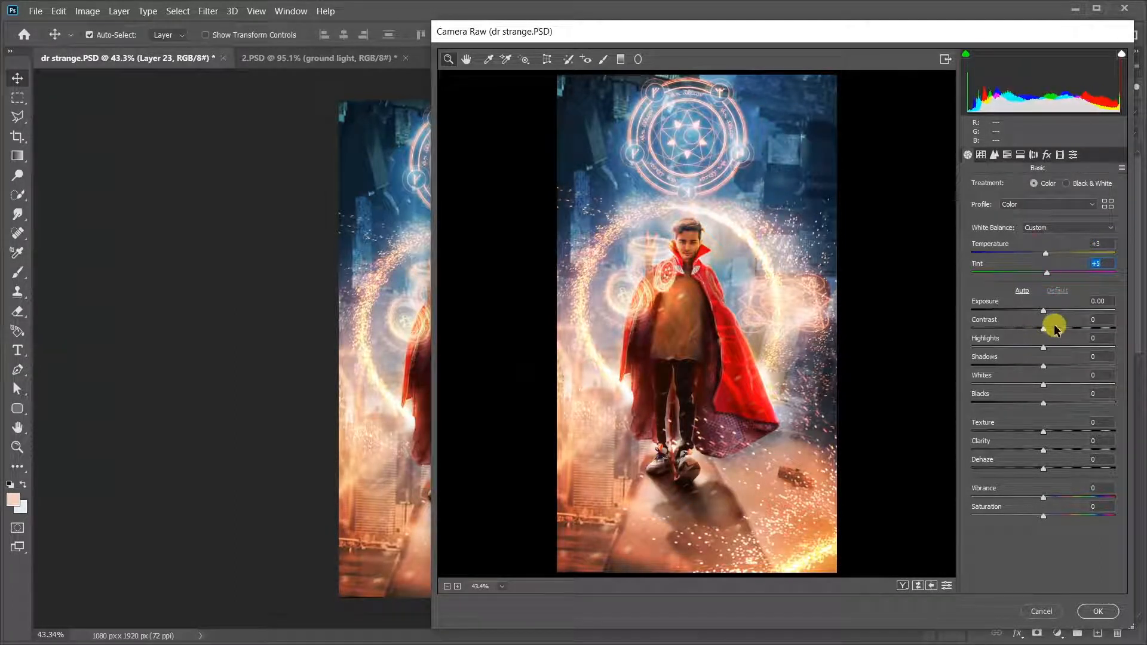
Set Contrast +2, Highlights +2, Shadows -21, Blacks +1 and Clarity +1, and undo a trial Texture change.
{"action": "left_click_drag", "start_coordinate": [1054, 328], "coordinate": [1045, 349]}
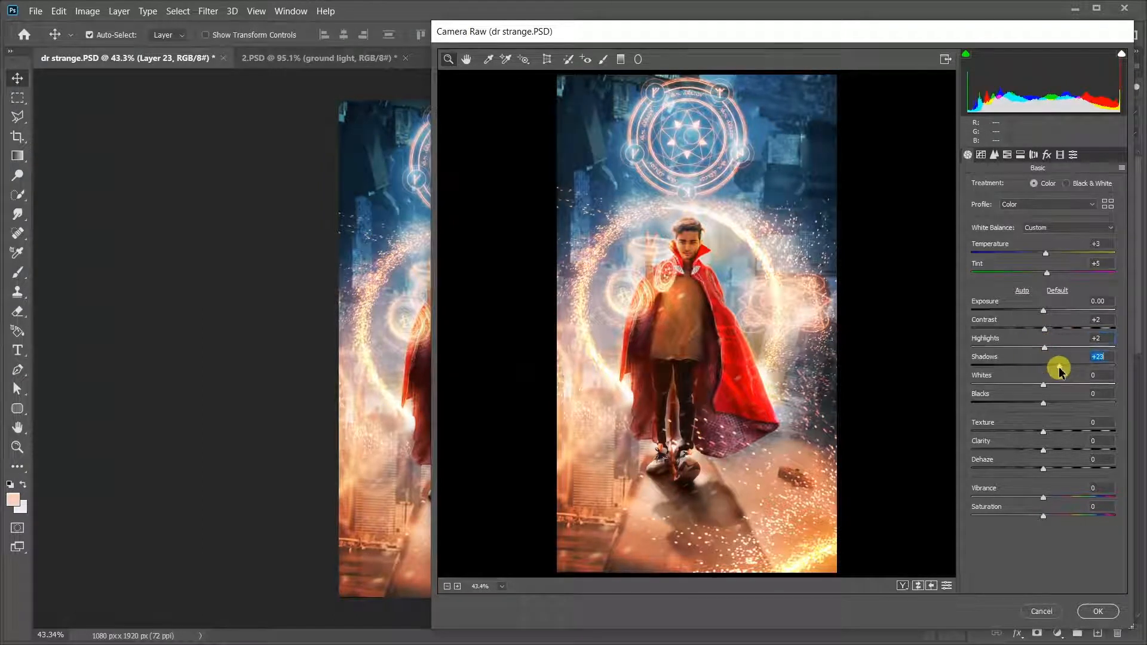
{"action": "left_click_drag", "start_coordinate": [1065, 369], "coordinate": [1046, 403]}
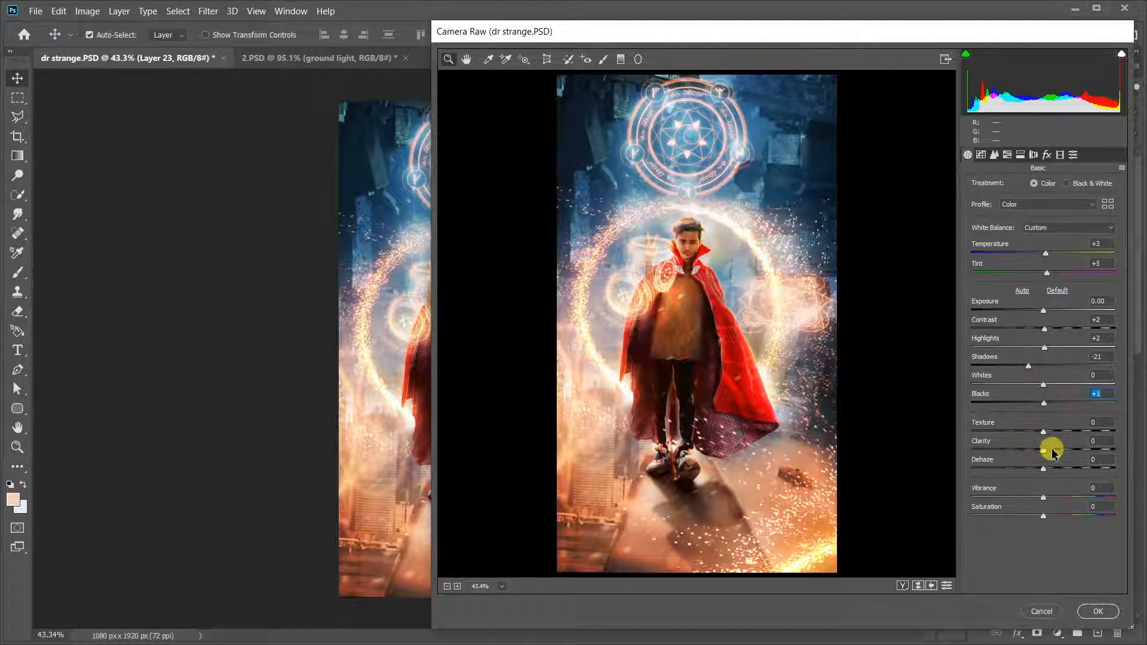
{"action": "left_click_drag", "start_coordinate": [1053, 454], "coordinate": [1051, 454]}
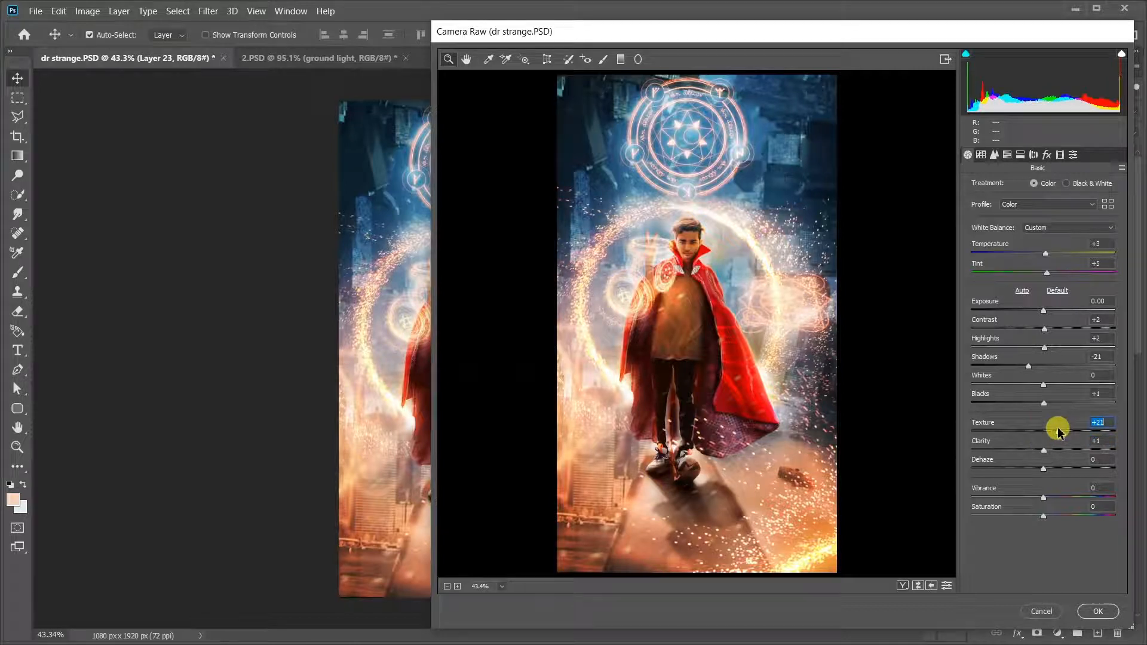
{"action": "key", "text": "ctrl+z"}
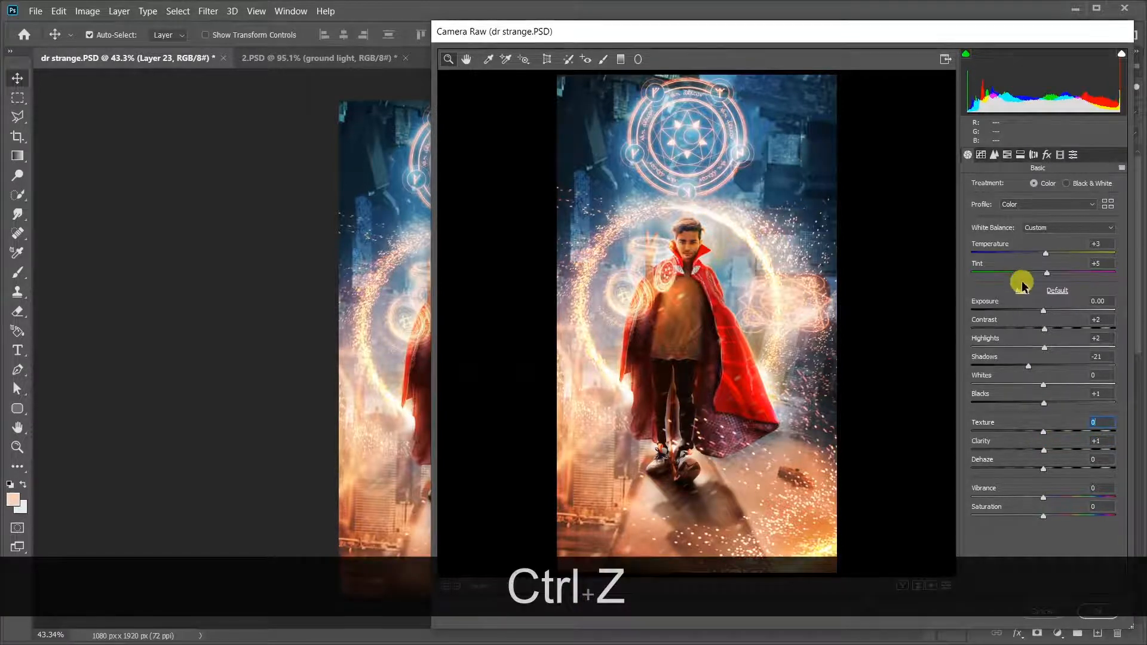
Try a post-crop vignette with an amount of -22 and undo it.
{"action": "left_click", "coordinate": [1047, 155]}
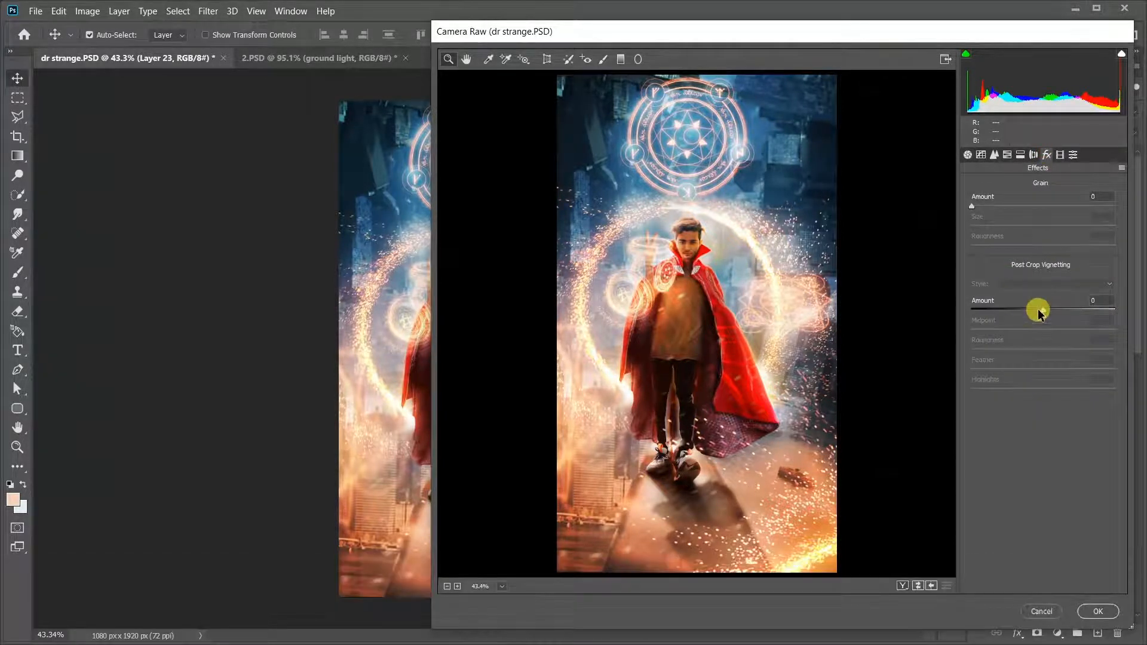
{"action": "left_click_drag", "start_coordinate": [1039, 312], "coordinate": [1028, 311]}
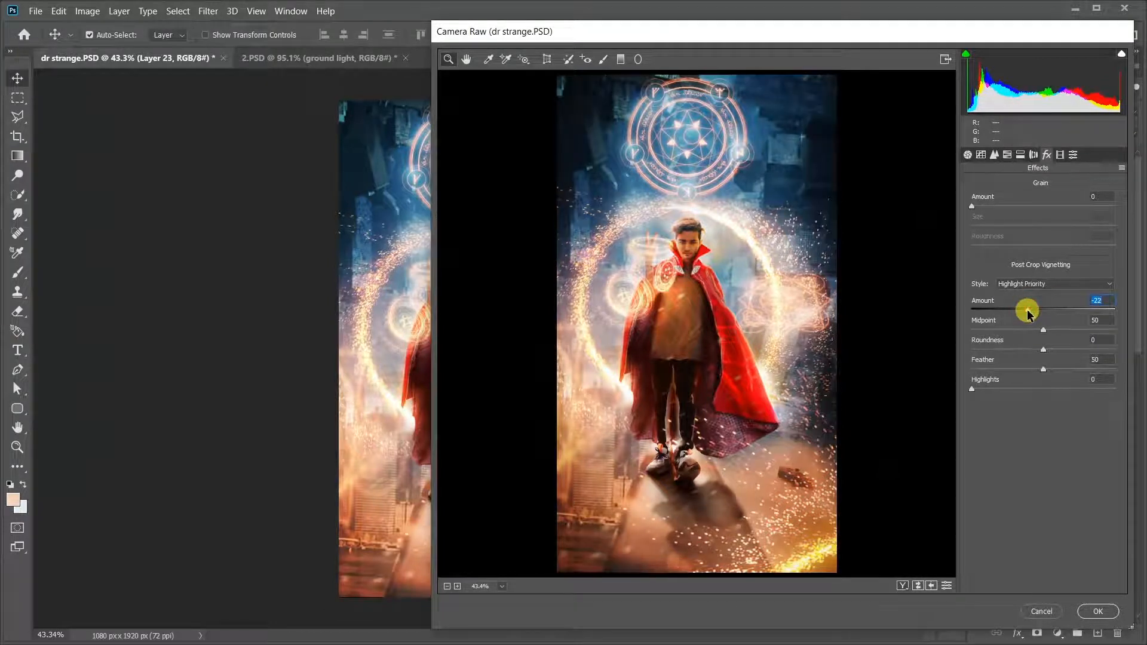
{"action": "key", "text": "ctrl+z"}
In the camera calibration, set the primary hues to Blue -27, Green -22 and Red +1.
{"action": "left_click", "coordinate": [1060, 155]}
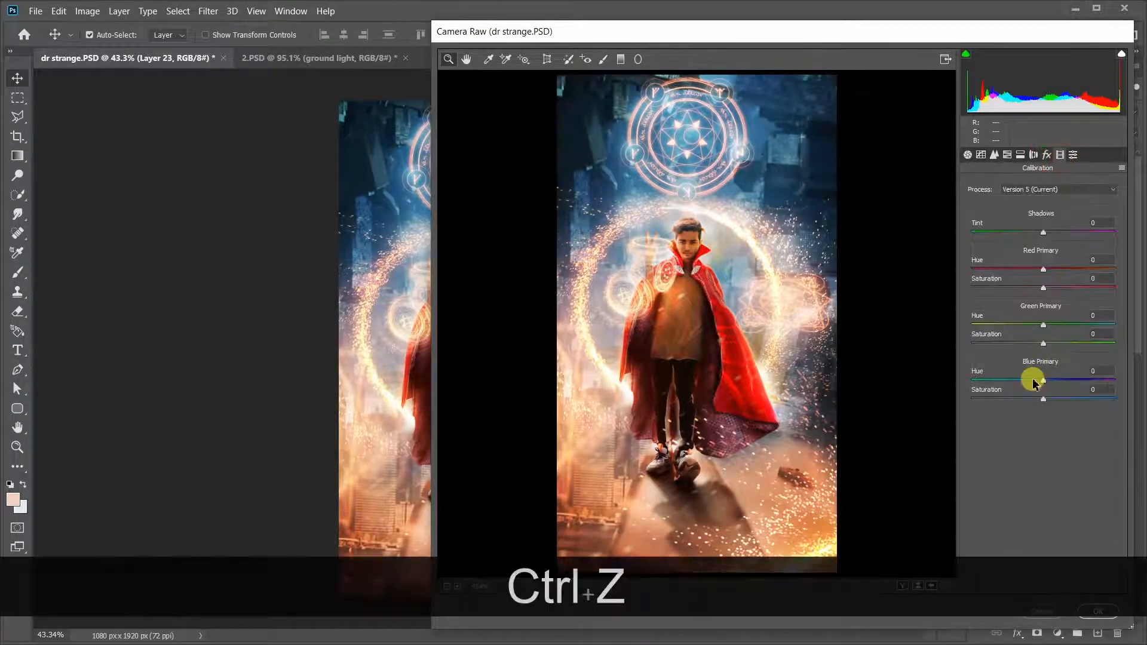
{"action": "left_click_drag", "start_coordinate": [1035, 382], "coordinate": [1024, 382]}
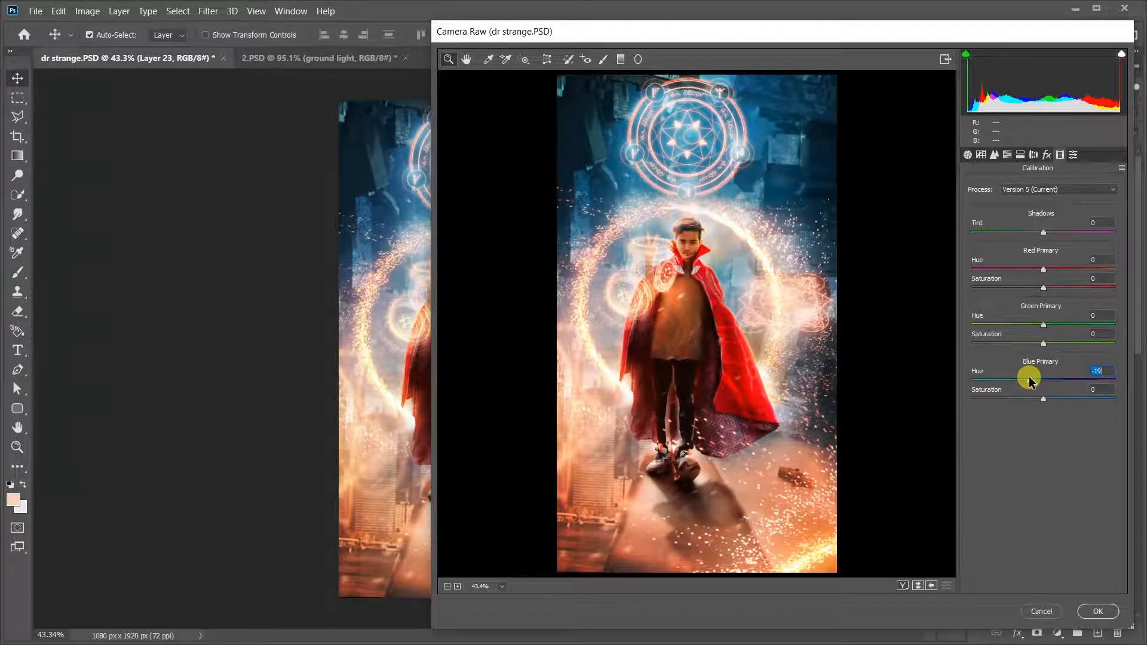
{"action": "left_click_drag", "start_coordinate": [1024, 381], "coordinate": [1023, 379]}
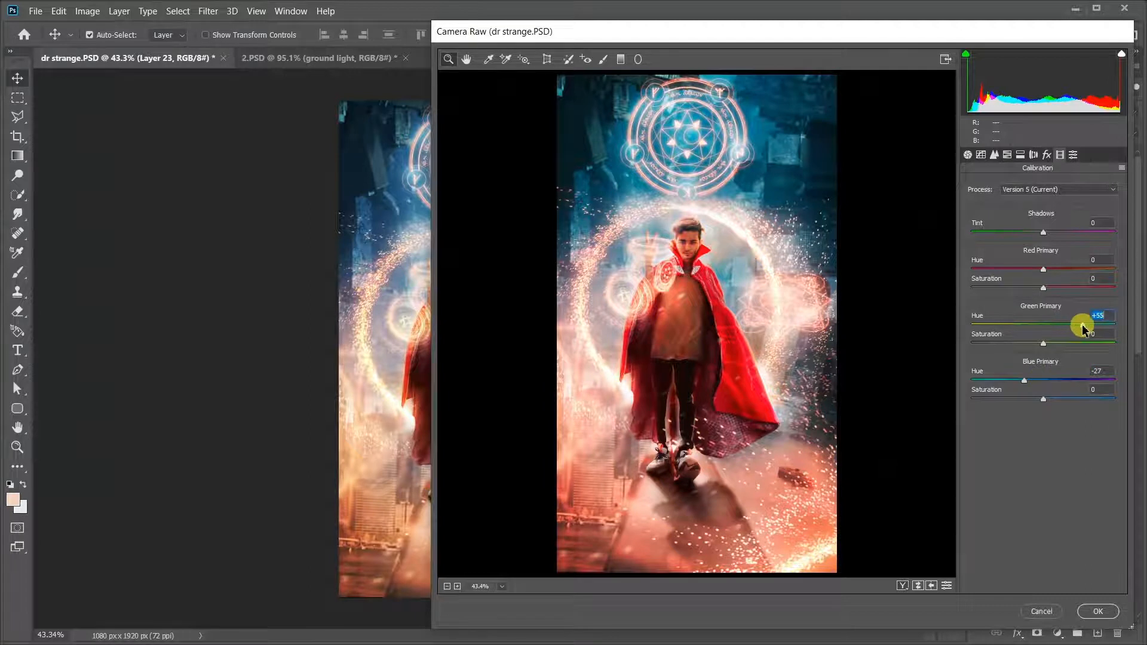
{"action": "left_click_drag", "start_coordinate": [1082, 326], "coordinate": [1028, 339]}
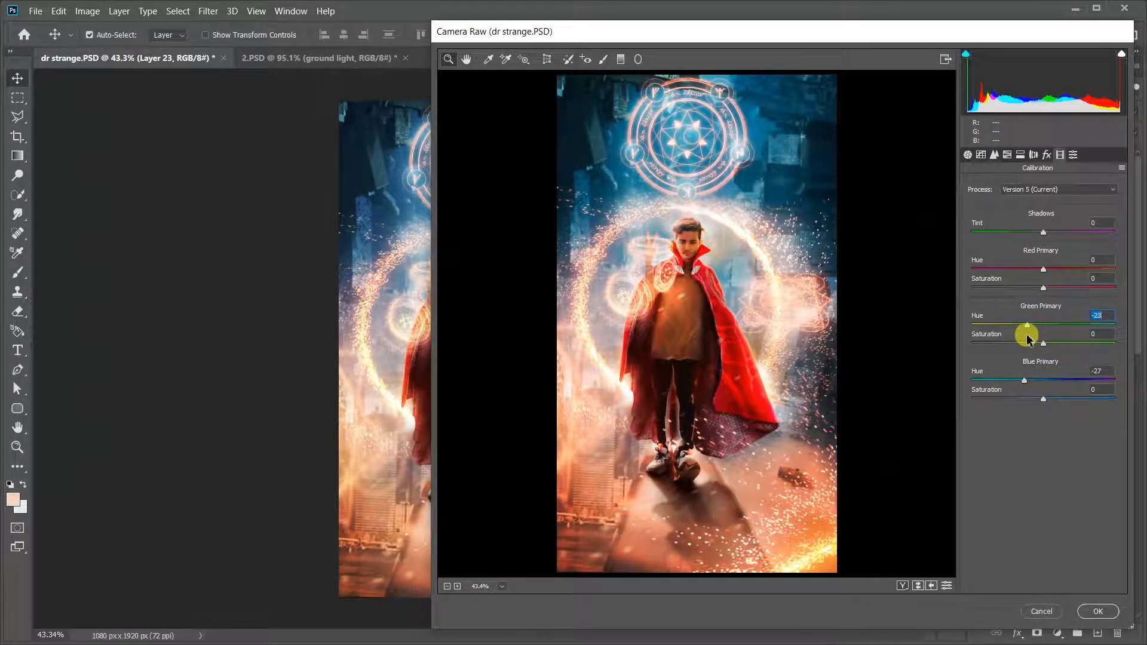
{"action": "mouse_move", "coordinate": [1046, 269]}
{"action": "left_mouse_down"}
{"action": "mouse_move", "coordinate": [1057, 267]}
{"action": "mouse_move", "coordinate": [1022, 270]}
{"action": "left_mouse_up"}
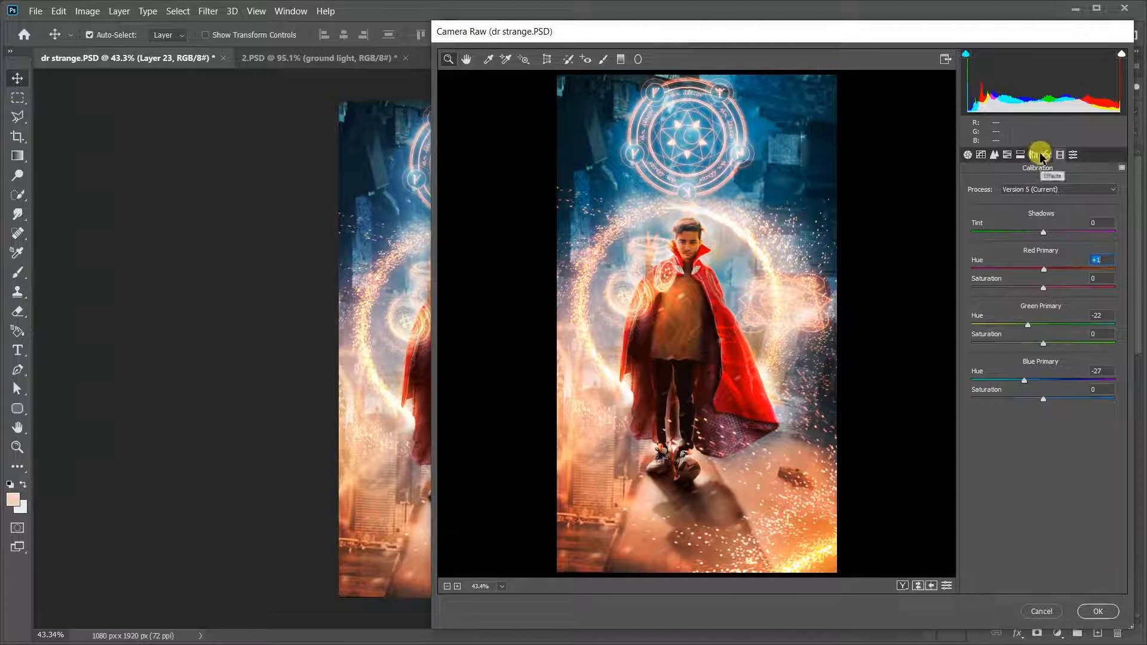
Set the Blues saturation to +66, reset a trial Yellows saturation change to 0, and apply the Camera Raw grade.
{"action": "left_click", "coordinate": [1006, 156]}
{"action": "left_click", "coordinate": [1007, 155]}
{"action": "left_click", "coordinate": [1016, 186]}
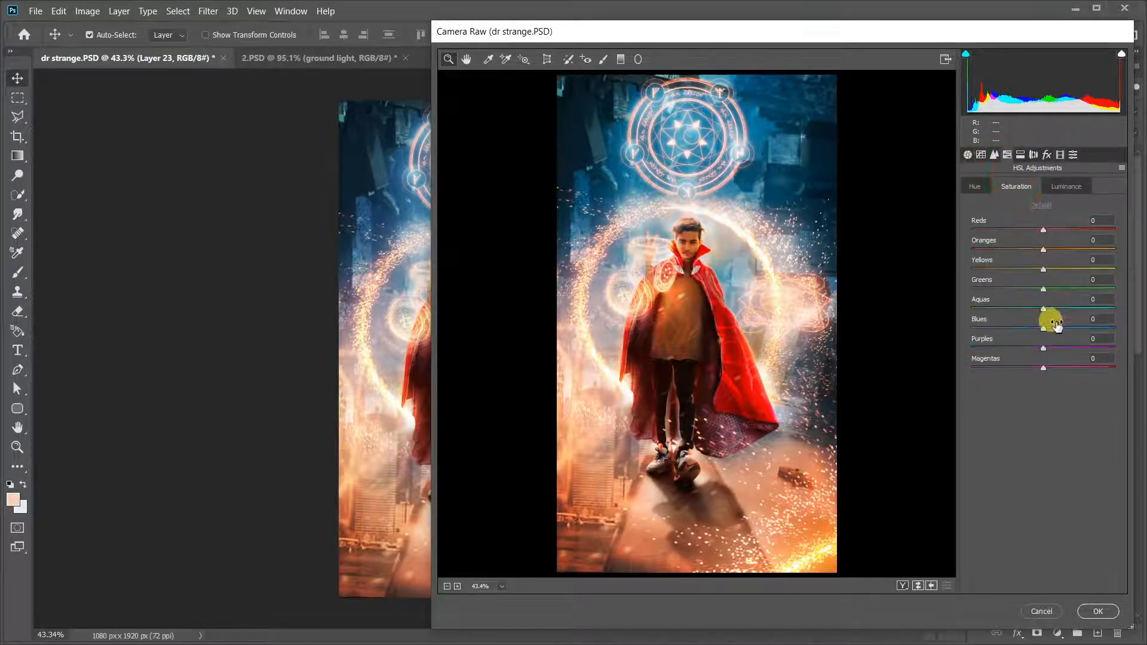
{"action": "left_click_drag", "start_coordinate": [1043, 327], "coordinate": [1090, 333]}
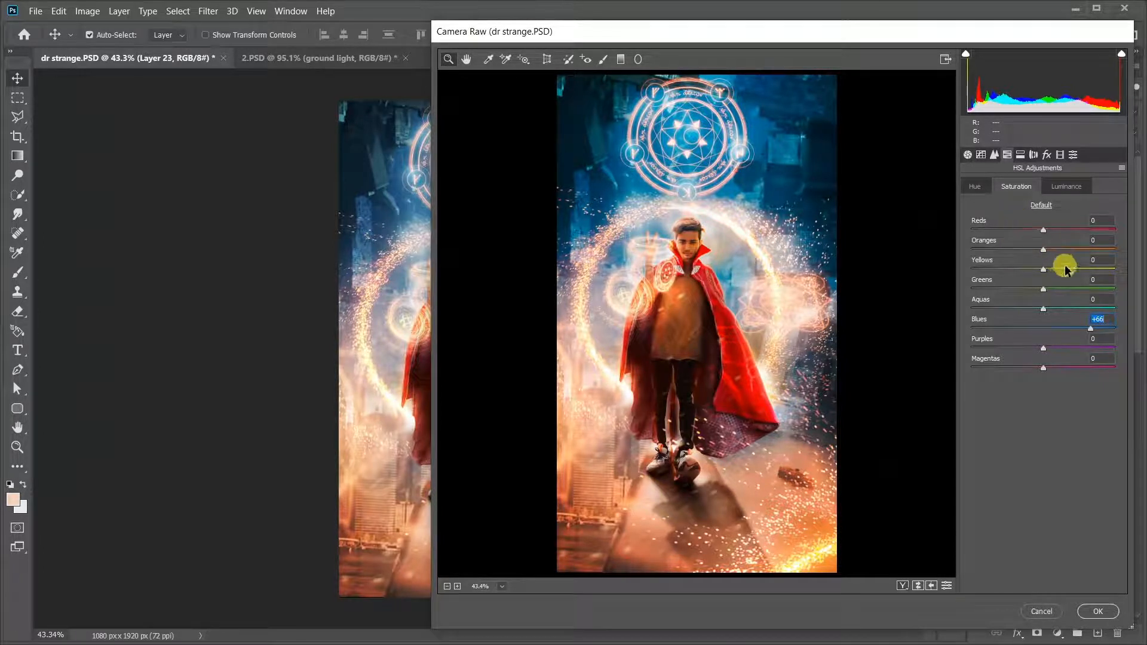
{"action": "left_click_drag", "start_coordinate": [1067, 270], "coordinate": [959, 277]}
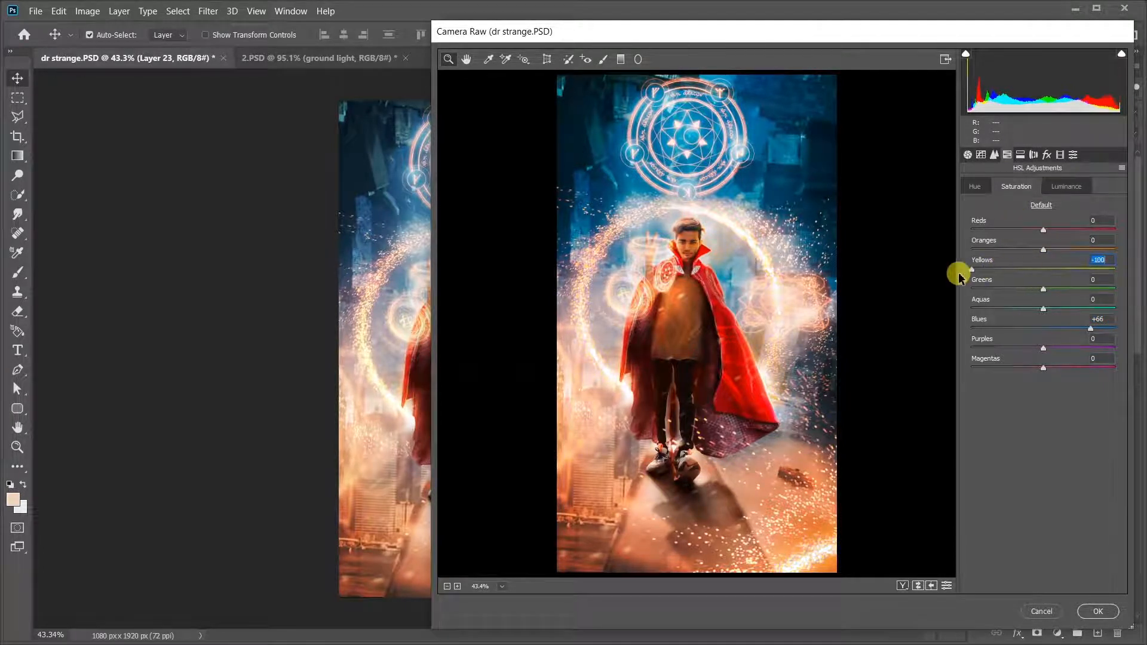
{"action": "scroll", "coordinate": [705, 304], "scroll_direction": "down", "scroll_amount": 3}
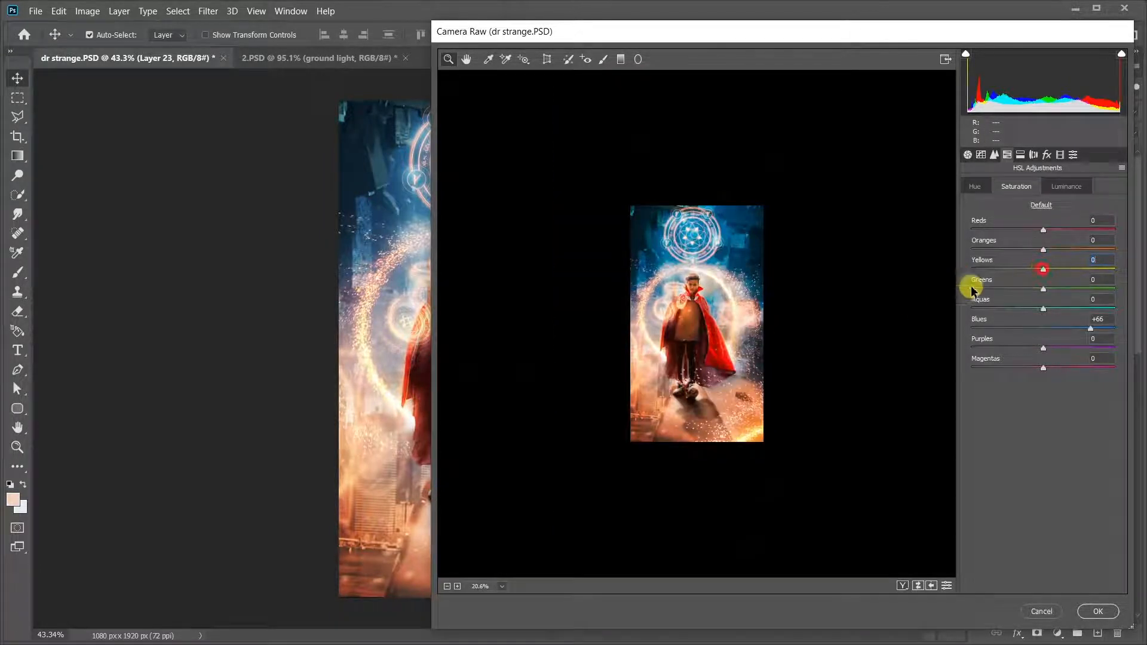
{"action": "scroll", "coordinate": [731, 357], "scroll_direction": "up", "scroll_amount": 1}
{"action": "left_click", "coordinate": [1090, 609]}
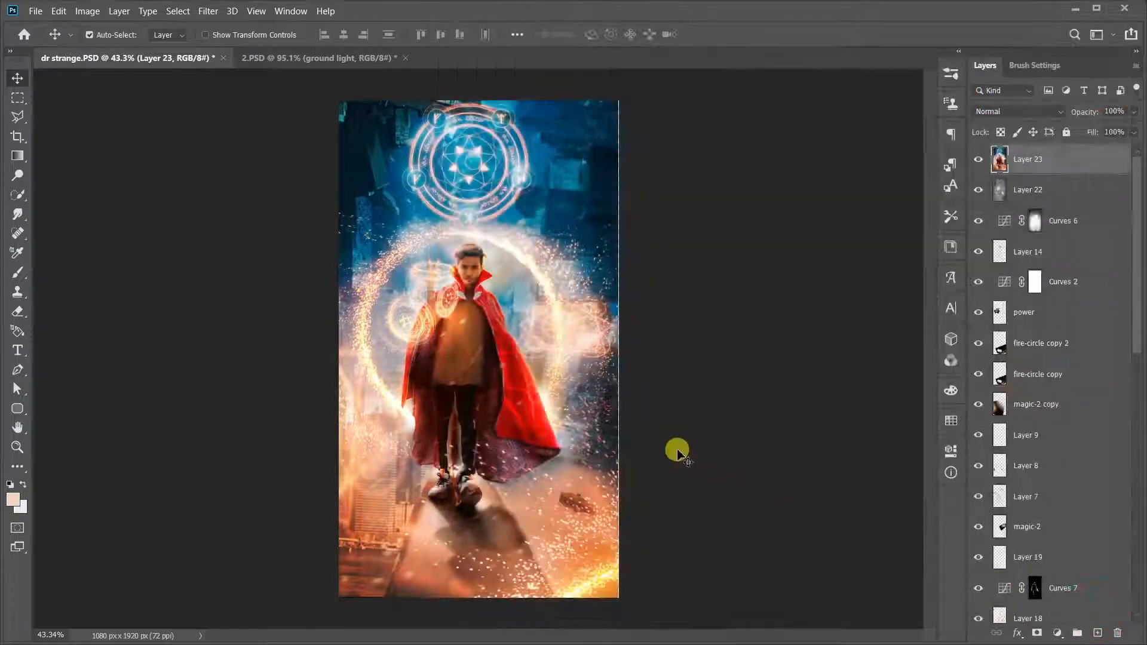
Smudge the sparks lying over the ground shadow on Layer 23 with a 56 px brush at 35% strength.
{"action": "scroll", "coordinate": [596, 511], "scroll_direction": "up", "scroll_amount": 5}
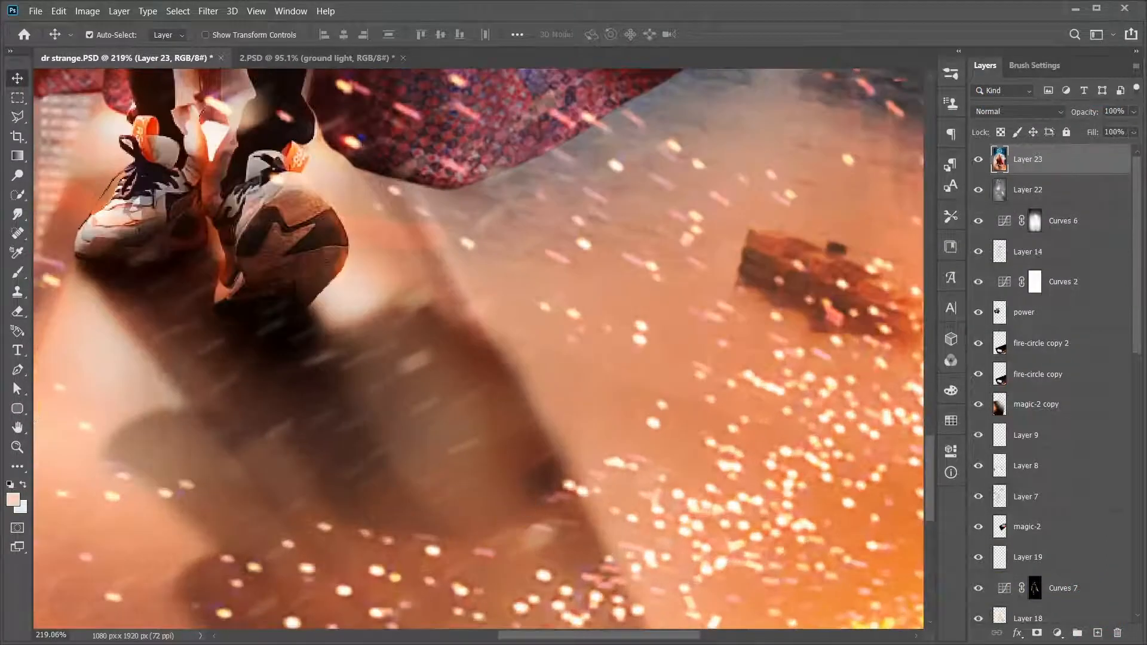
{"action": "left_click", "coordinate": [17, 214]}
{"action": "scroll", "coordinate": [448, 351], "scroll_direction": "down", "scroll_amount": 1}
{"action": "left_click", "coordinate": [552, 276]}
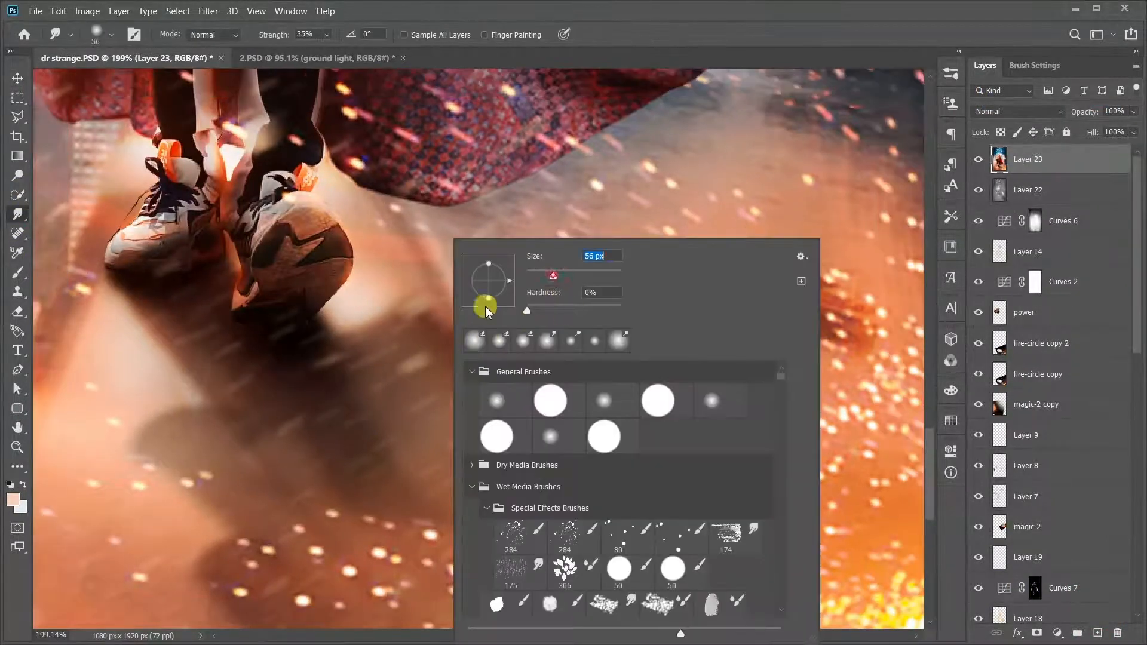
{"action": "left_click_drag", "start_coordinate": [372, 341], "coordinate": [415, 441]}
{"action": "mouse_move", "coordinate": [512, 524]}
{"action": "left_mouse_down"}
{"action": "mouse_move", "coordinate": [462, 547]}
{"action": "mouse_move", "coordinate": [514, 539]}
{"action": "mouse_move", "coordinate": [519, 511]}
{"action": "mouse_move", "coordinate": [378, 506]}
{"action": "mouse_move", "coordinate": [312, 387]}
{"action": "mouse_move", "coordinate": [337, 372]}
{"action": "mouse_move", "coordinate": [380, 414]}
{"action": "mouse_move", "coordinate": [362, 463]}
{"action": "mouse_move", "coordinate": [287, 395]}
{"action": "mouse_move", "coordinate": [291, 466]}
{"action": "mouse_move", "coordinate": [236, 410]}
{"action": "mouse_move", "coordinate": [229, 353]}
{"action": "mouse_move", "coordinate": [215, 352]}
{"action": "mouse_move", "coordinate": [283, 461]}
{"action": "left_mouse_up"}
{"action": "scroll", "coordinate": [412, 456], "scroll_direction": "down", "scroll_amount": 9}
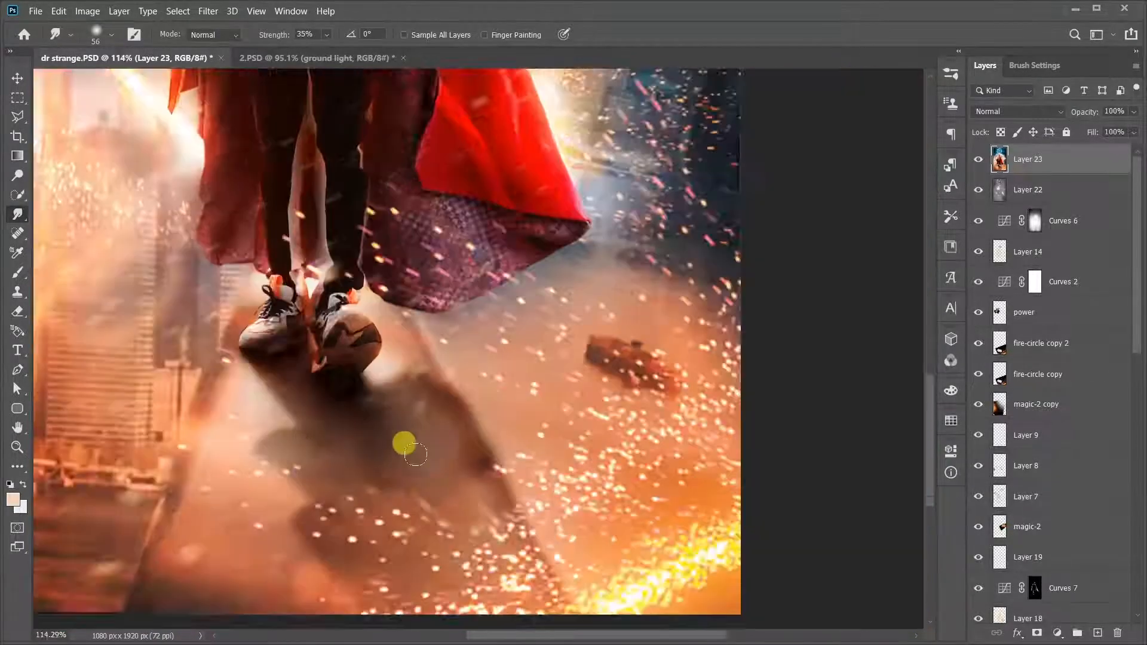
{"action": "scroll", "coordinate": [469, 528], "scroll_direction": "up", "scroll_amount": 4}
On a new layer, try a 95 px brush stroke at 0% hardness in the sampled ground color along the shadow's edge, and undo it.
{"action": "left_click", "coordinate": [18, 175]}
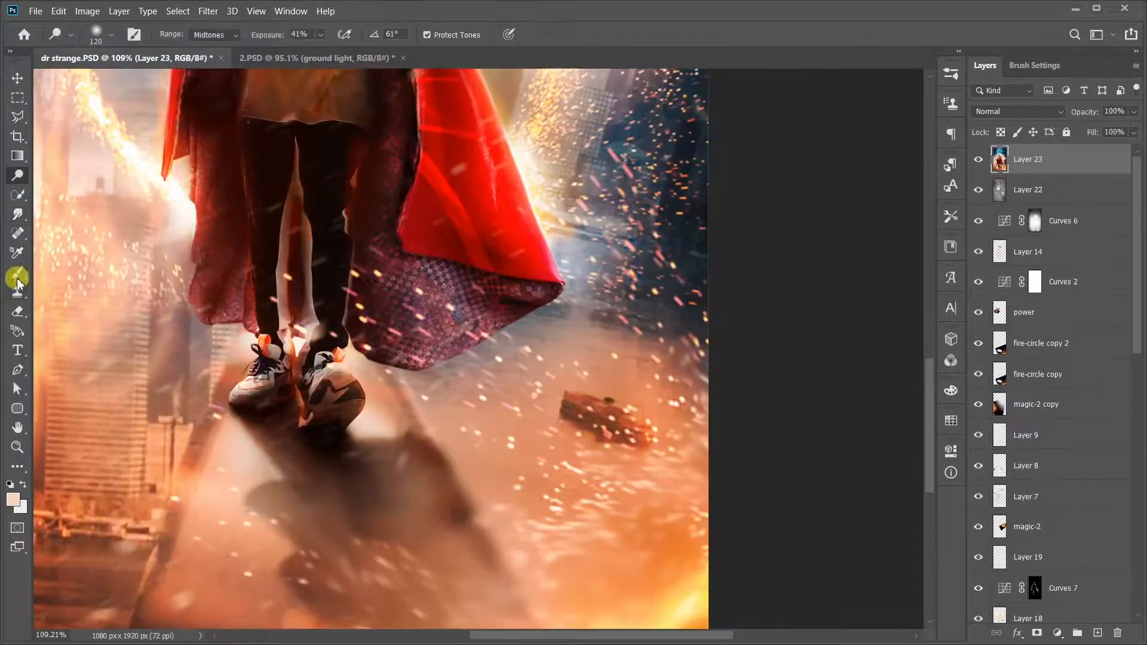
{"action": "left_click", "coordinate": [18, 275]}
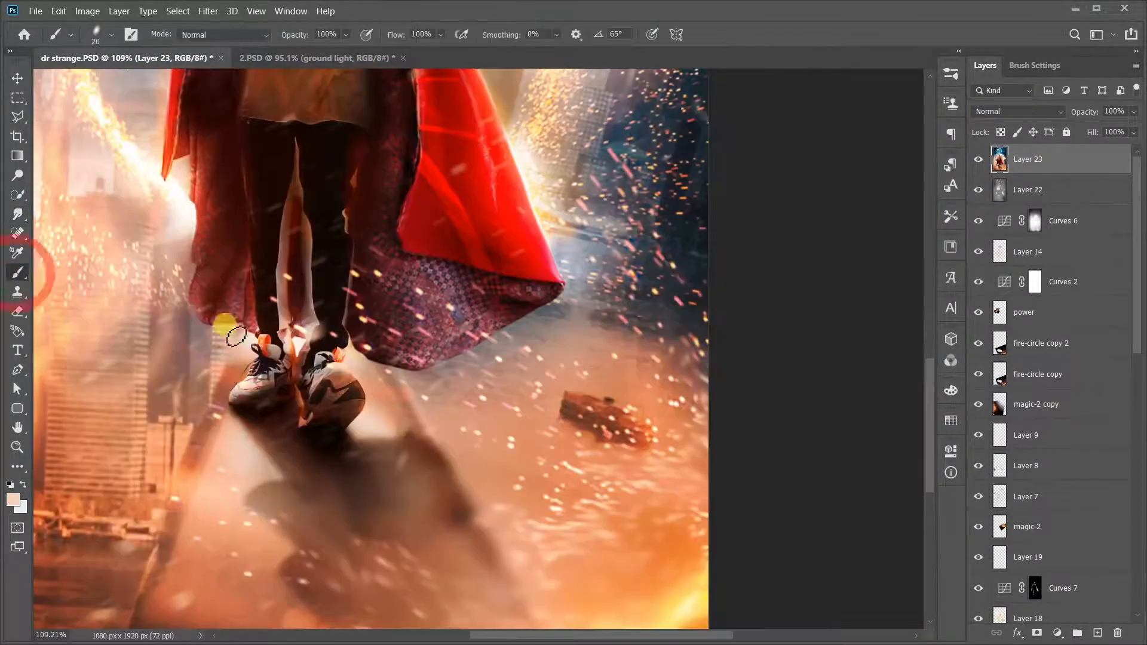
{"action": "left_click", "coordinate": [1097, 633]}
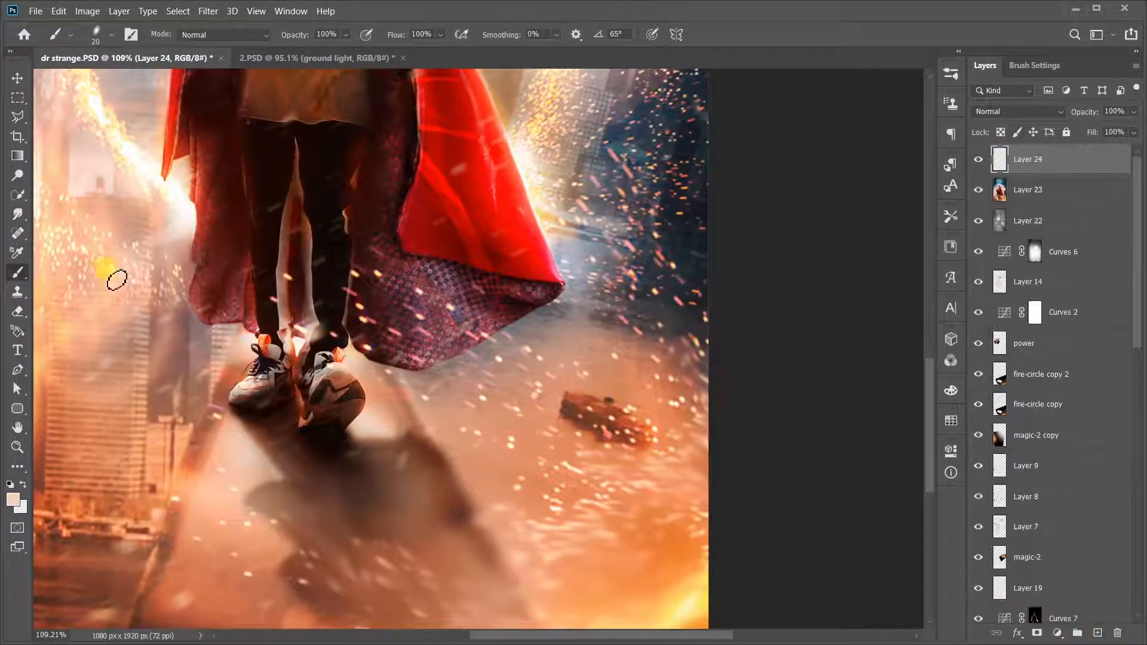
{"action": "left_click", "coordinate": [478, 448], "text": "alt"}
{"action": "right_click", "coordinate": [546, 403]}
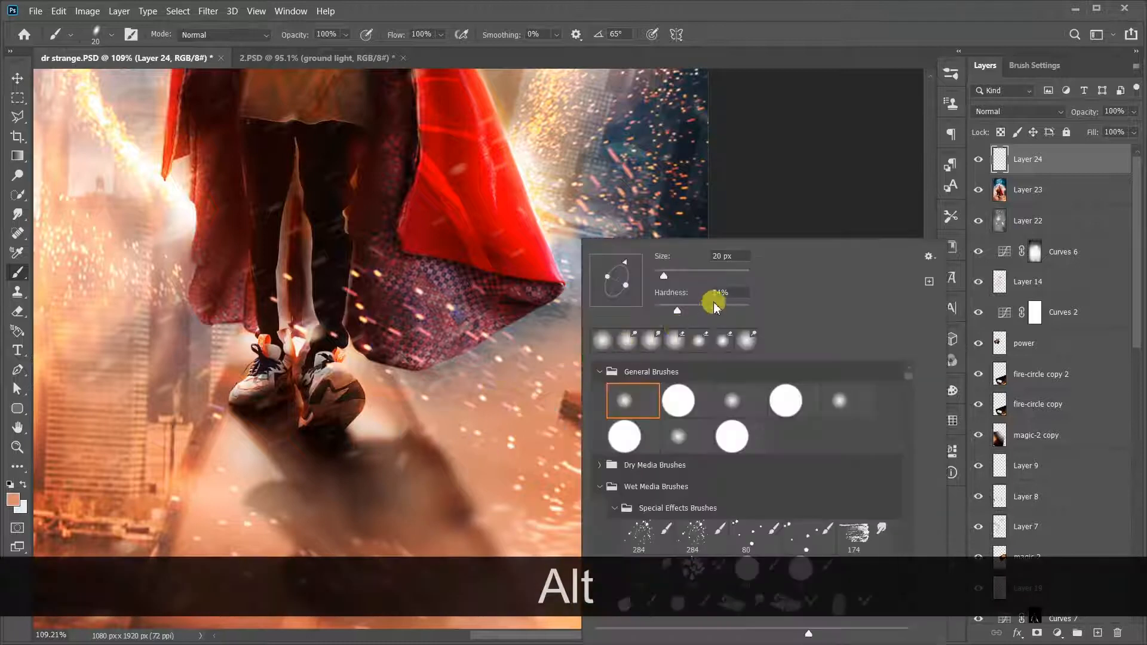
{"action": "left_click_drag", "start_coordinate": [676, 310], "coordinate": [635, 307]}
{"action": "left_click_drag", "start_coordinate": [444, 449], "coordinate": [502, 534]}
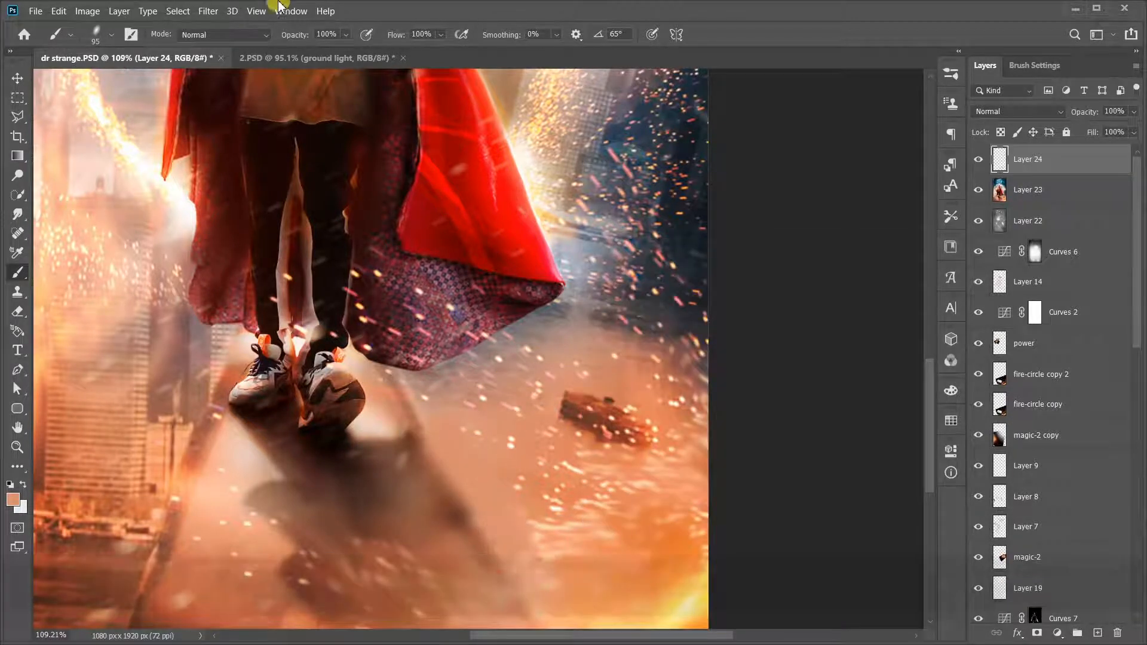
{"action": "key", "text": "ctrl+z"}
Soften the shadow's right edge with a 143 px brush at 33% opacity in the ground color, undoing a further trial stroke.
{"action": "left_click_drag", "start_coordinate": [287, 39], "coordinate": [246, 54]}
{"action": "scroll", "coordinate": [575, 413], "scroll_direction": "down", "scroll_amount": 3}
{"action": "right_click", "coordinate": [542, 352]}
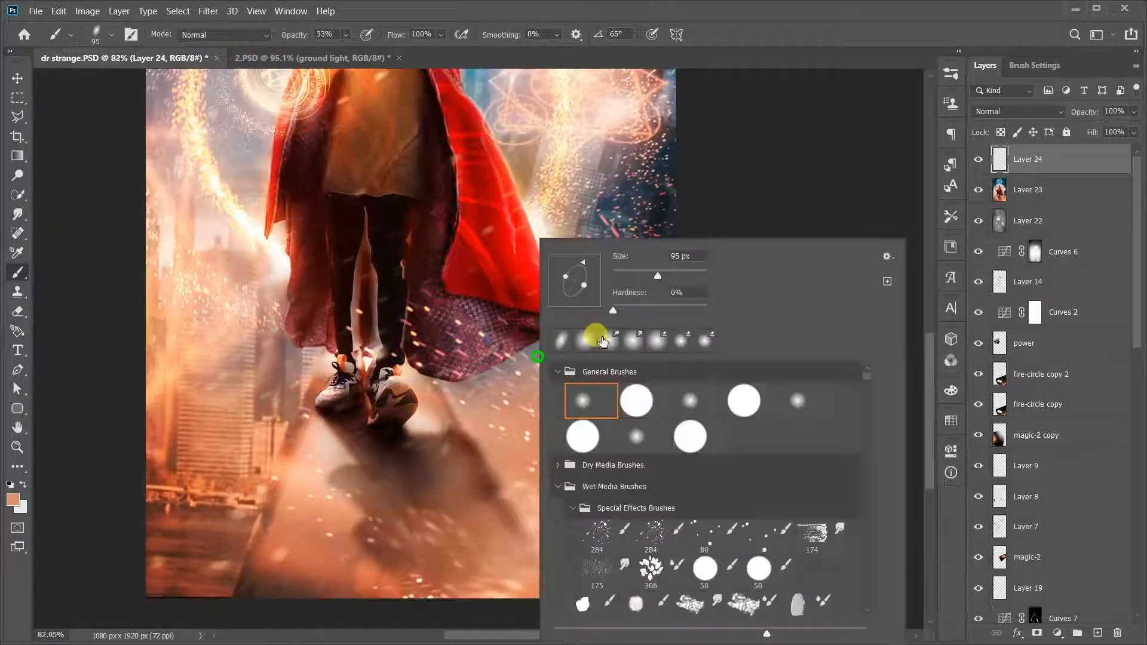
{"action": "left_click_drag", "start_coordinate": [658, 275], "coordinate": [671, 272]}
{"action": "mouse_move", "coordinate": [467, 418]}
{"action": "left_mouse_down"}
{"action": "mouse_move", "coordinate": [552, 521]}
{"action": "mouse_move", "coordinate": [600, 606]}
{"action": "left_mouse_up"}
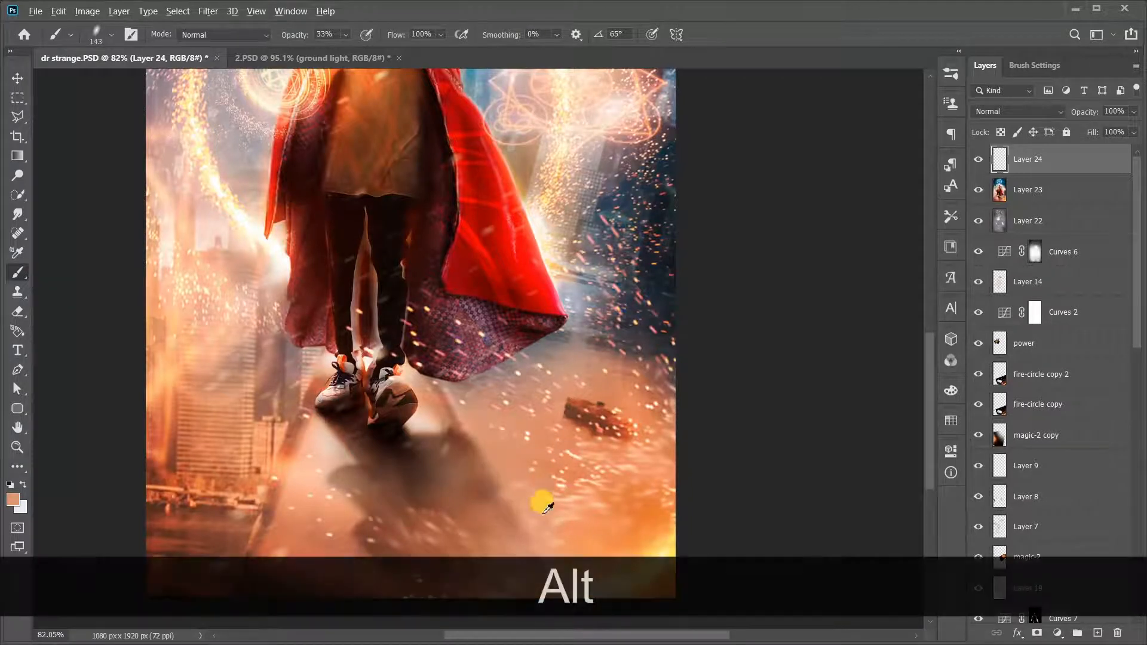
{"action": "left_click", "coordinate": [507, 457], "text": "alt"}
{"action": "mouse_move", "coordinate": [445, 386]}
{"action": "left_mouse_down"}
{"action": "mouse_move", "coordinate": [482, 449]}
{"action": "mouse_move", "coordinate": [513, 470]}
{"action": "left_mouse_up"}
{"action": "key", "text": "ctrl+z"}
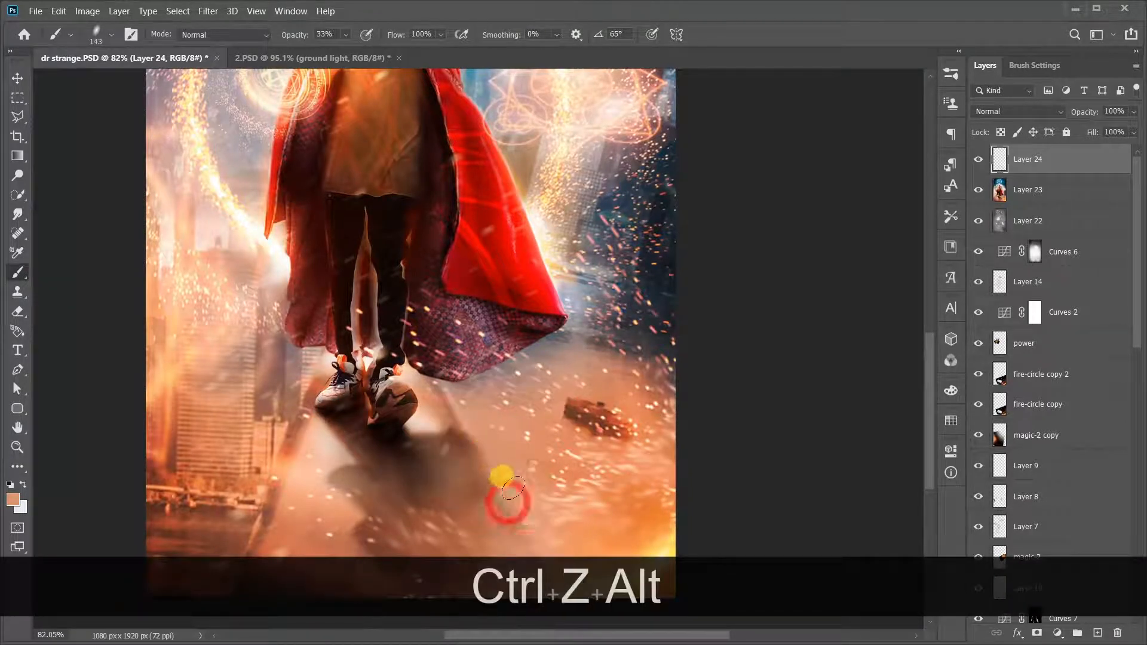
Resample the ground tone beside the shadow and blend the shadow's lower right part into the ground with the 33% brush.
{"action": "scroll", "coordinate": [531, 508], "scroll_direction": "down", "scroll_amount": 3}
{"action": "scroll", "coordinate": [539, 516], "scroll_direction": "up", "scroll_amount": 1}
{"action": "left_click", "coordinate": [525, 509], "text": "alt"}
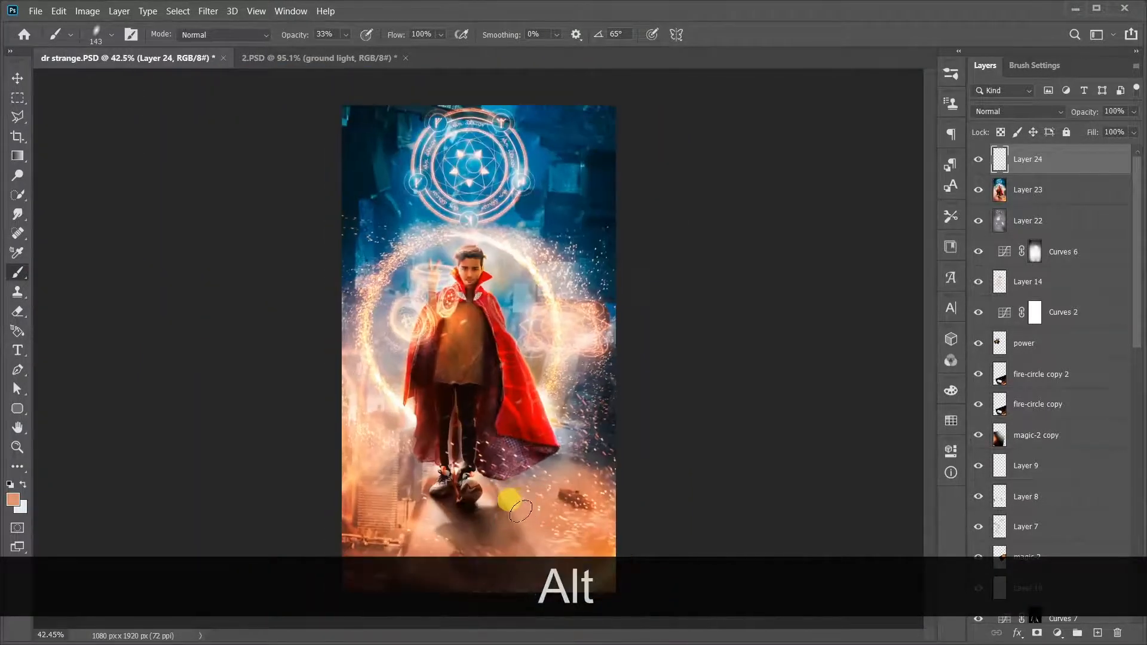
{"action": "left_click_drag", "start_coordinate": [525, 545], "coordinate": [516, 529]}
{"action": "scroll", "coordinate": [532, 524], "scroll_direction": "down", "scroll_amount": 3}
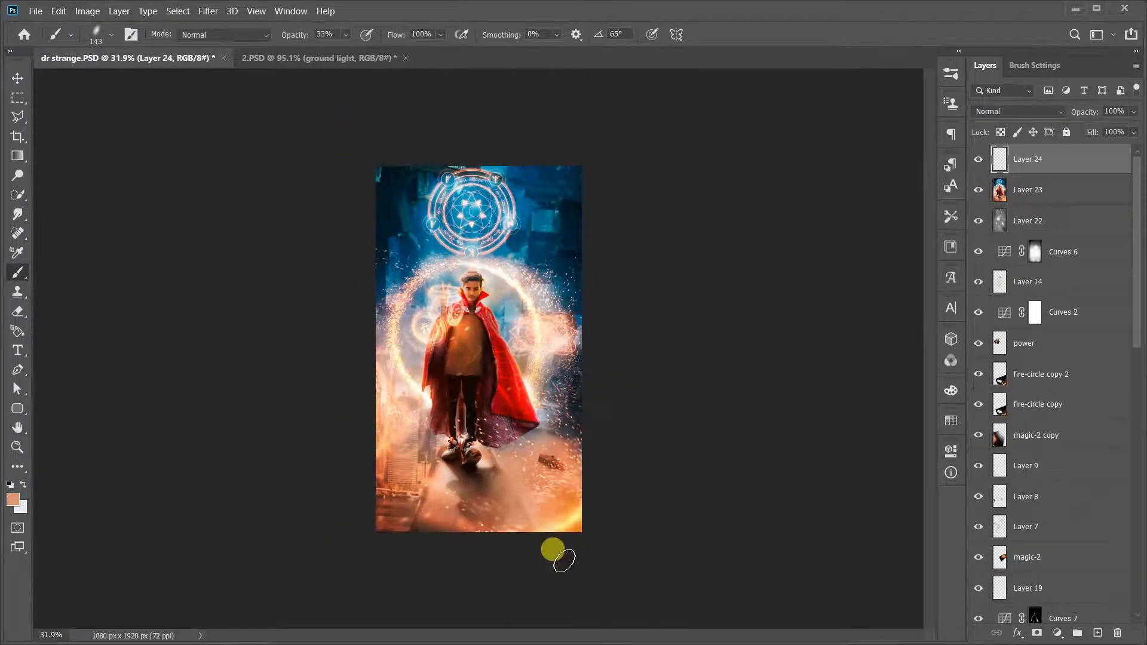
{"action": "scroll", "coordinate": [429, 237], "scroll_direction": "up", "scroll_amount": 9}
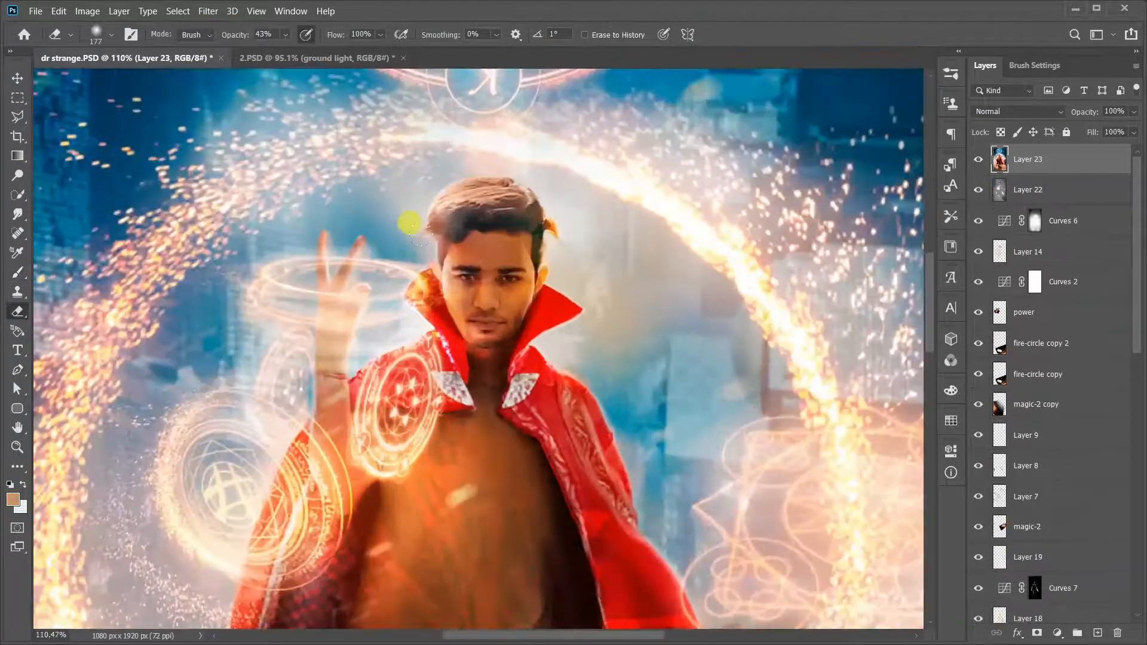
Duplicate Layer 23 and apply the Camera Raw Filter to the copy with Texture +83.
{"action": "scroll", "coordinate": [409, 223], "scroll_direction": "down", "scroll_amount": 3}
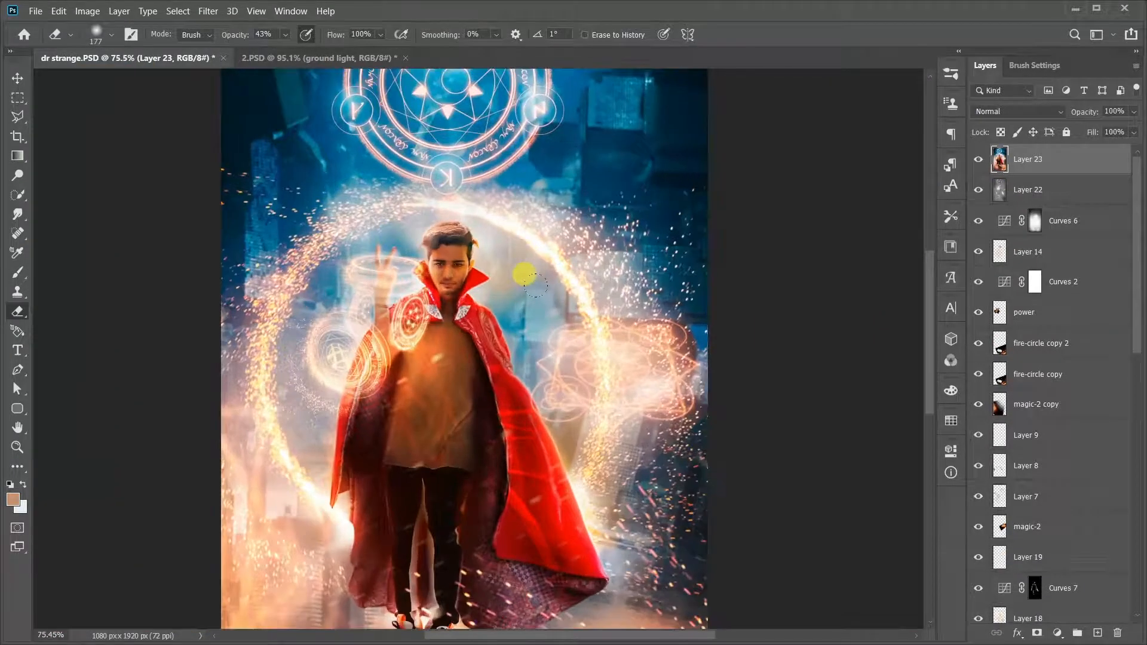
{"action": "key", "text": "ctrl+j"}
{"action": "left_click", "coordinate": [206, 11]}
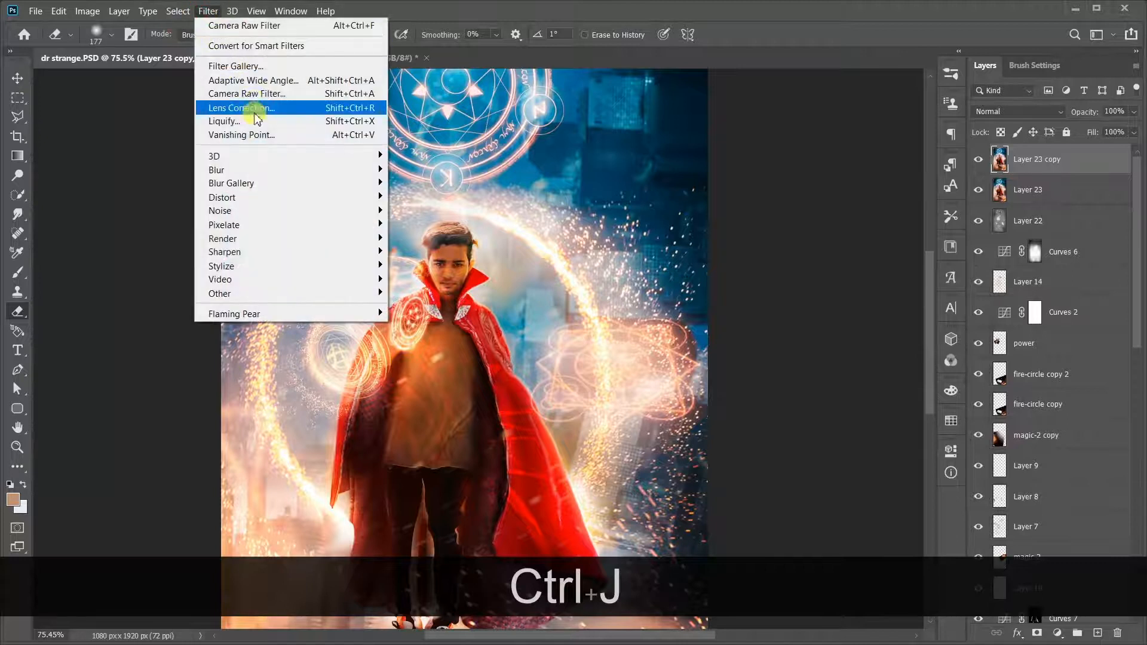
{"action": "left_click", "coordinate": [249, 97]}
{"action": "left_click_drag", "start_coordinate": [1043, 430], "coordinate": [1115, 437]}
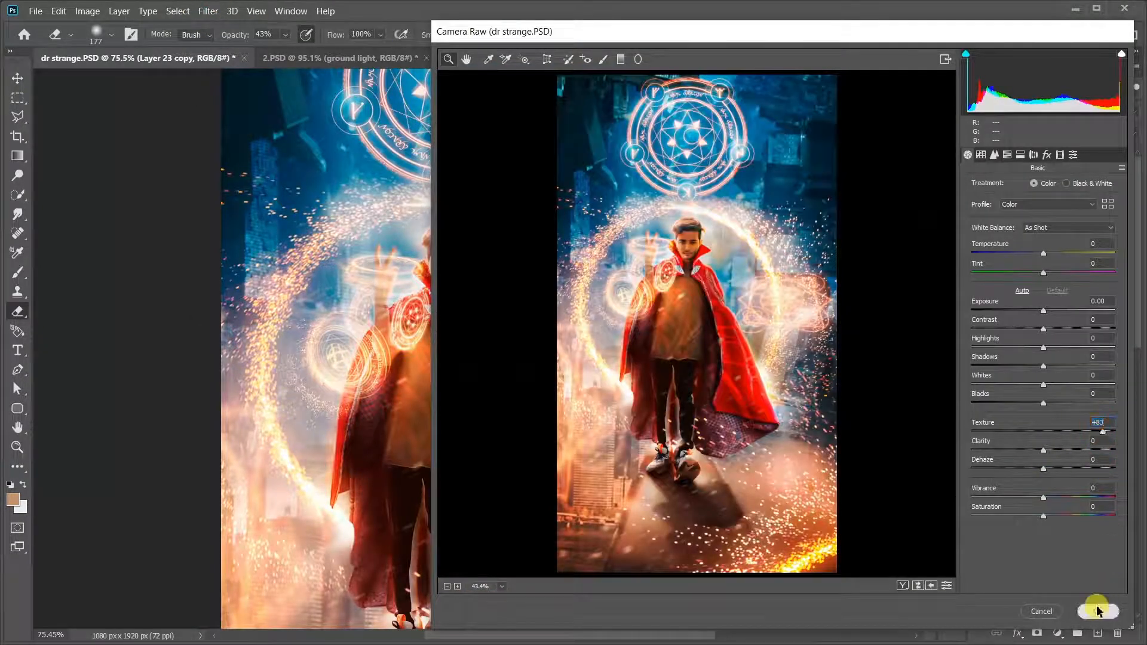
{"action": "left_click", "coordinate": [1098, 611]}
{"action": "scroll", "coordinate": [371, 218], "scroll_direction": "up", "scroll_amount": 3}
{"action": "scroll", "coordinate": [370, 218], "scroll_direction": "up", "scroll_amount": 4}
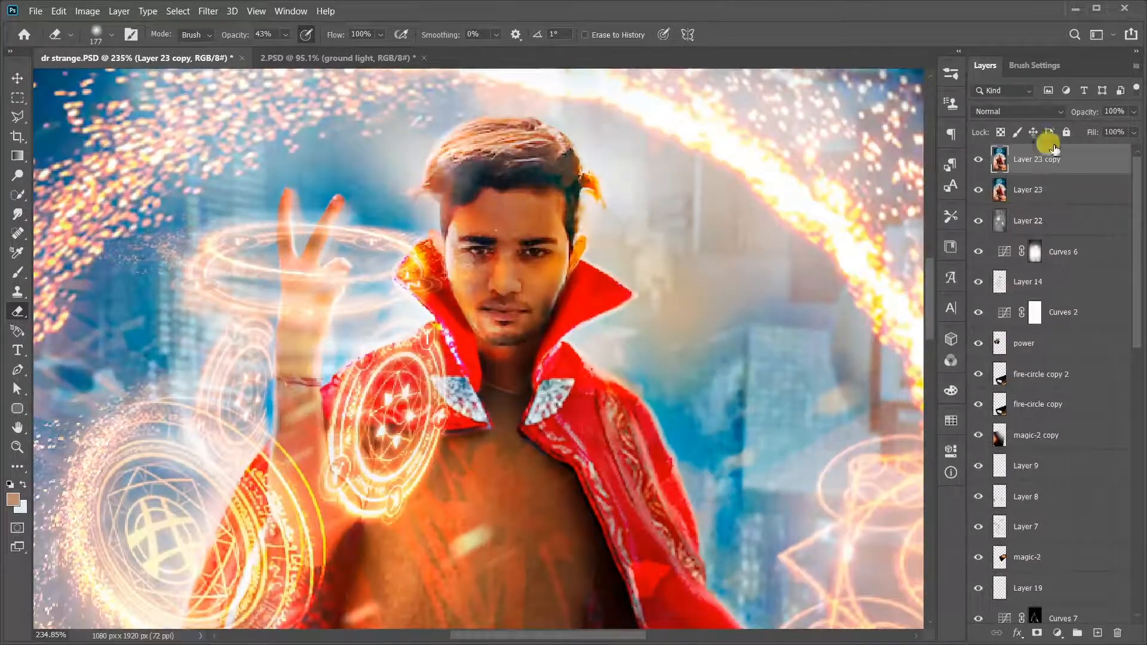
Keep only a rectangular area around the head and collar on the Layer 23 copy, deleting everything outside it, and deselect.
{"action": "left_click", "coordinate": [18, 100]}
{"action": "left_click_drag", "start_coordinate": [321, 78], "coordinate": [728, 427]}
{"action": "key", "text": "ctrl+shift+i"}
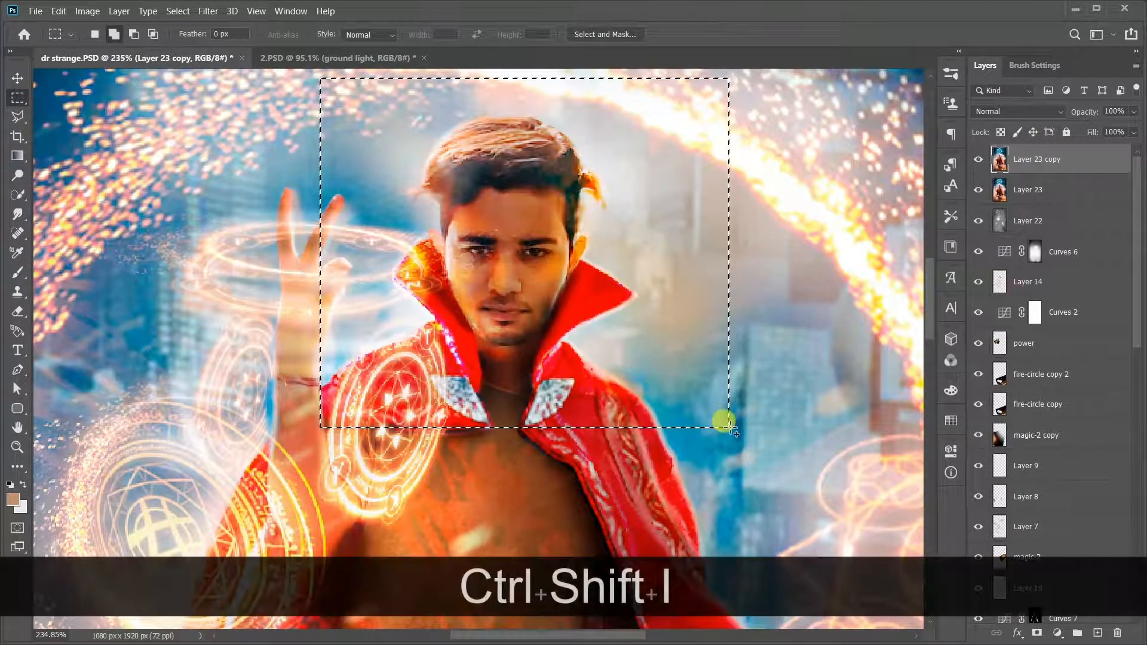
{"action": "key", "text": "Delete"}
{"action": "key", "text": "ctrl+d"}
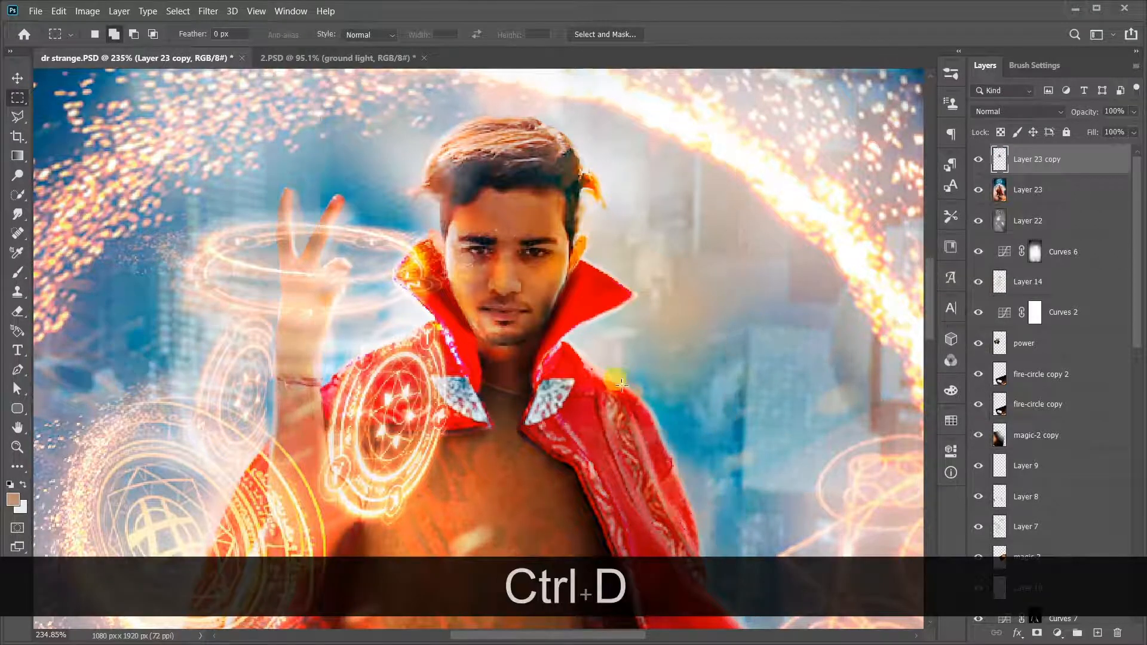
Add a layer mask to the Layer 23 copy and paint black at 100% opacity over the textured background above and around the head.
{"action": "left_click", "coordinate": [14, 314]}
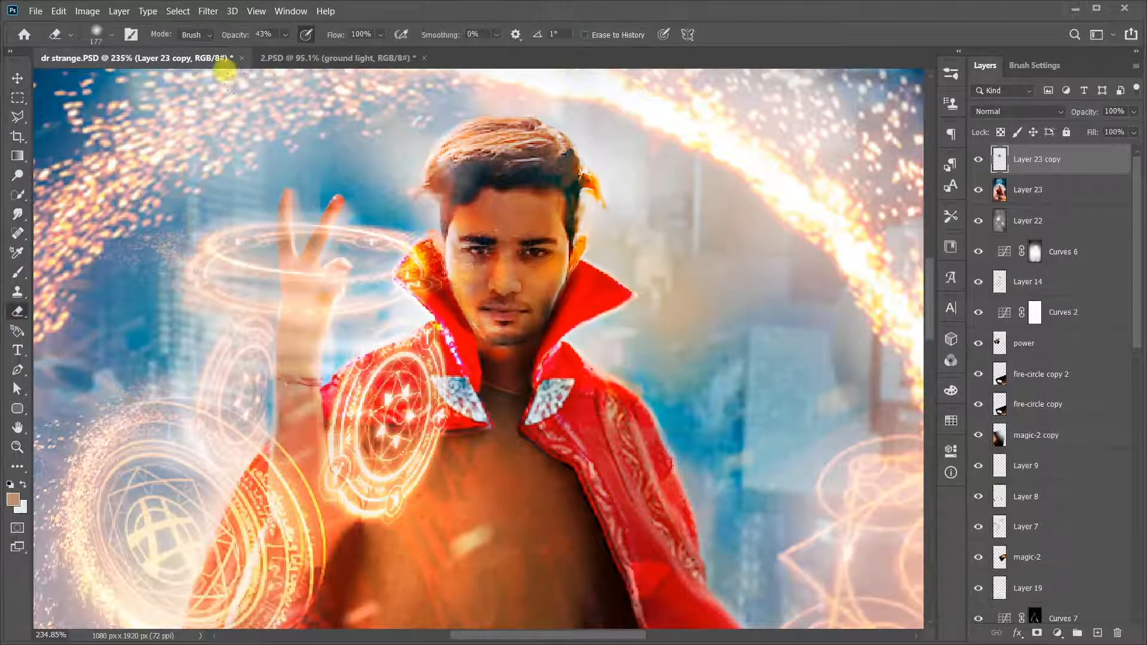
{"action": "left_click", "coordinate": [1037, 632]}
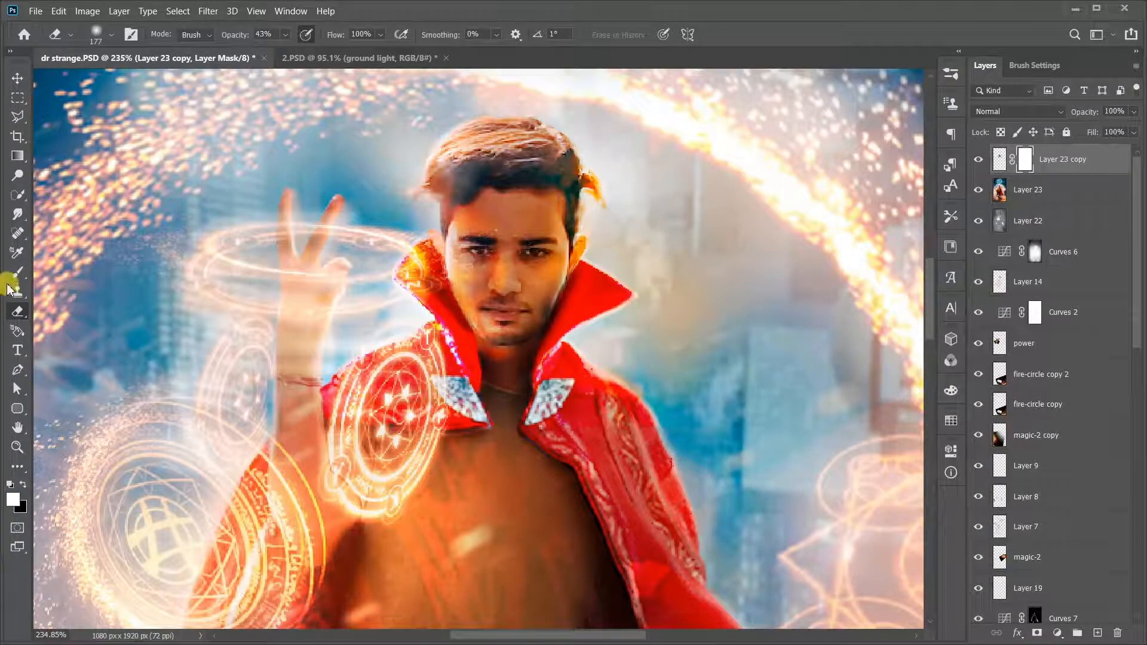
{"action": "left_click", "coordinate": [14, 273]}
{"action": "key", "text": "x"}
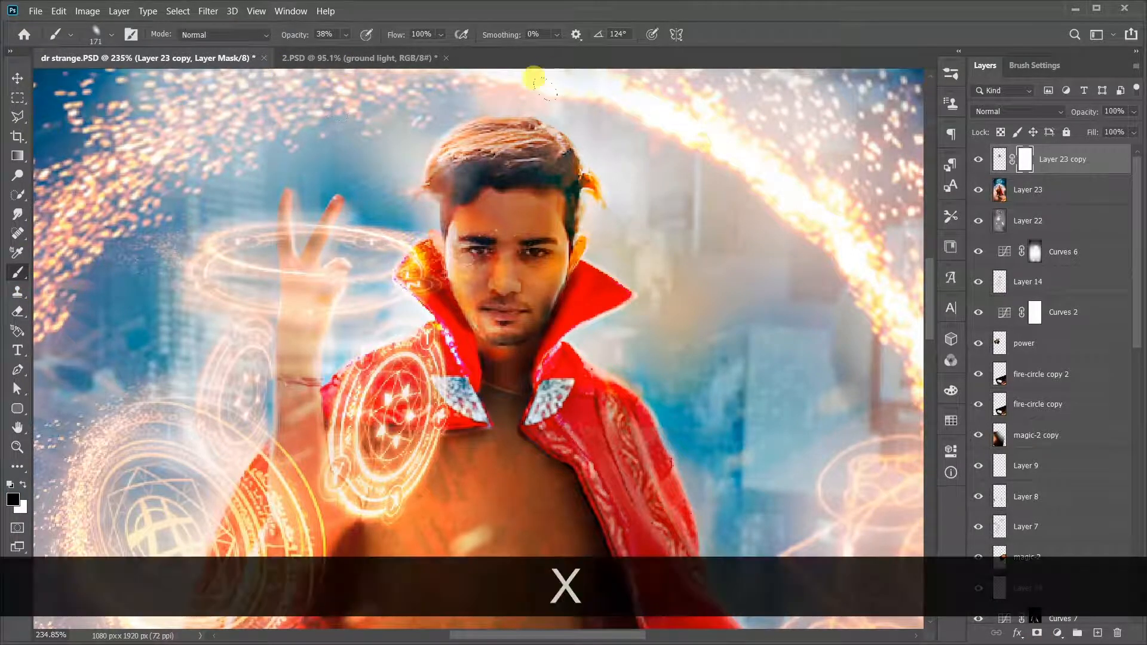
{"action": "left_click_drag", "start_coordinate": [292, 35], "coordinate": [613, 42]}
{"action": "left_click_drag", "start_coordinate": [108, 150], "coordinate": [203, 235]}
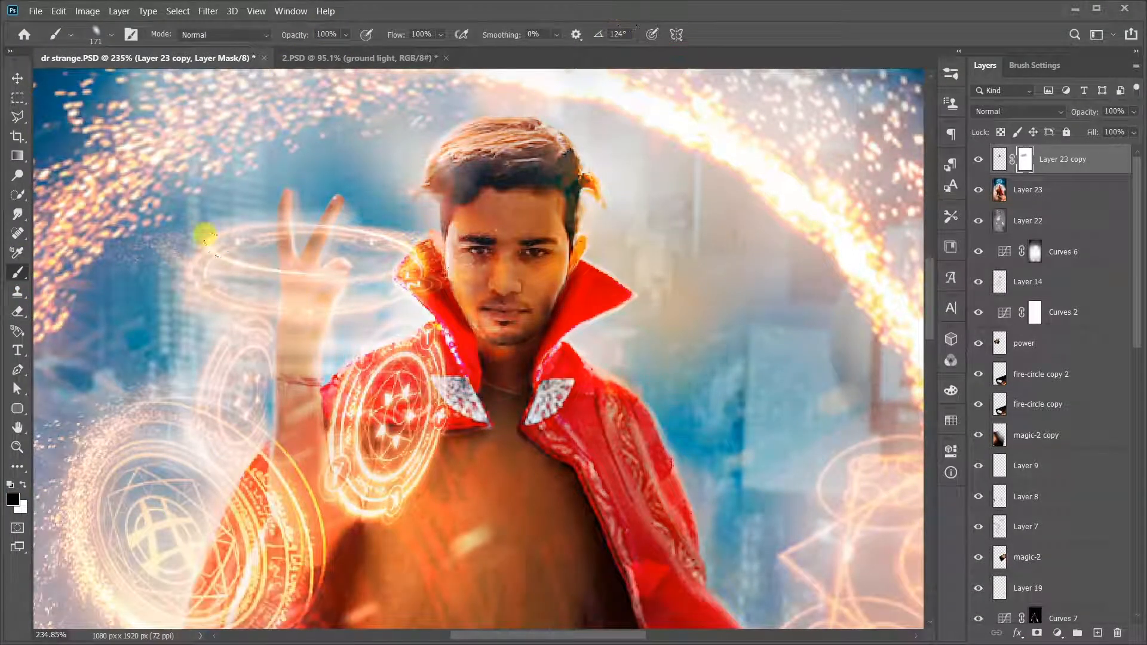
{"action": "left_click_drag", "start_coordinate": [346, 141], "coordinate": [530, 135]}
Paint white on the Layer 23 copy mask with a 47 px soft brush along the face and hair edge, and compare the layer on and off.
{"action": "key", "text": "x"}
{"action": "right_click", "coordinate": [564, 156]}
{"action": "left_click_drag", "start_coordinate": [801, 272], "coordinate": [771, 273]}
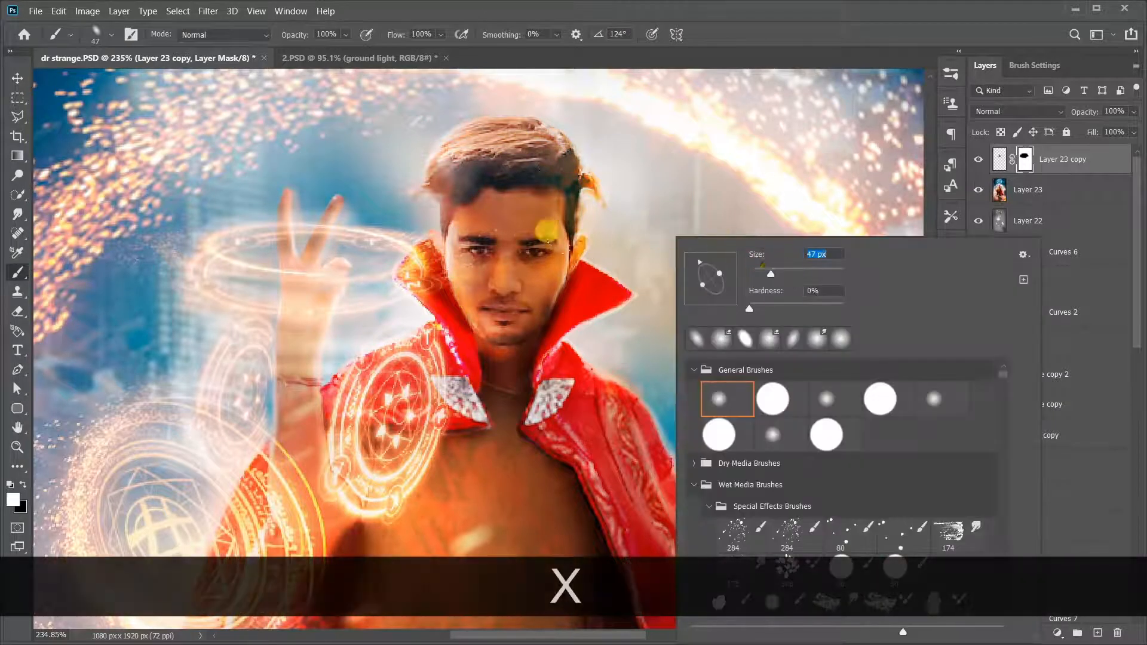
{"action": "left_click_drag", "start_coordinate": [435, 178], "coordinate": [454, 286]}
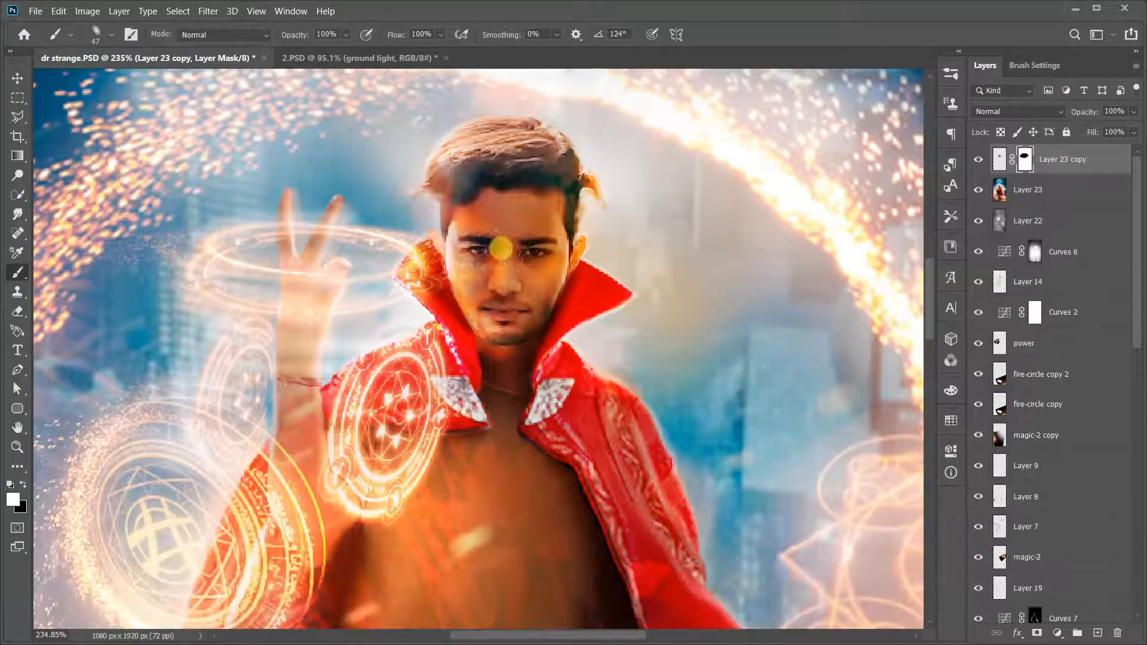
{"action": "left_click", "coordinate": [978, 160]}
{"action": "left_click", "coordinate": [978, 160]}
{"action": "scroll", "coordinate": [512, 192], "scroll_direction": "down", "scroll_amount": 10}
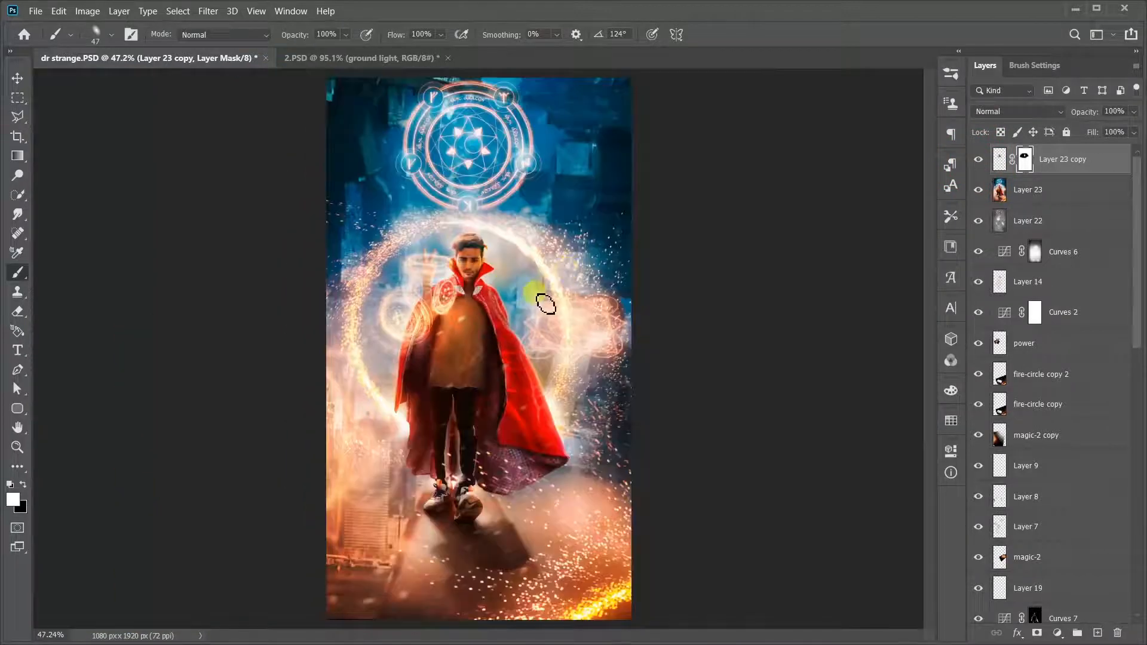
{"action": "scroll", "coordinate": [546, 311], "scroll_direction": "up", "scroll_amount": 1}
Start saving a copy of the composite in JPEG format with the file name dr strange.
{"action": "left_click", "coordinate": [35, 10]}
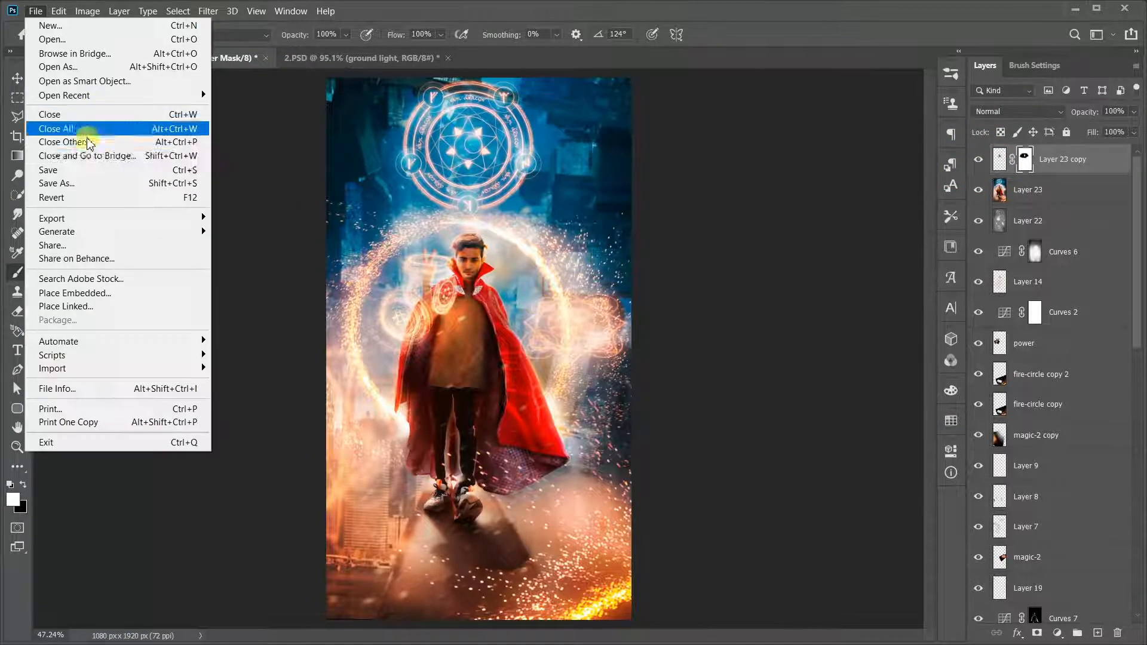
{"action": "left_click", "coordinate": [69, 179]}
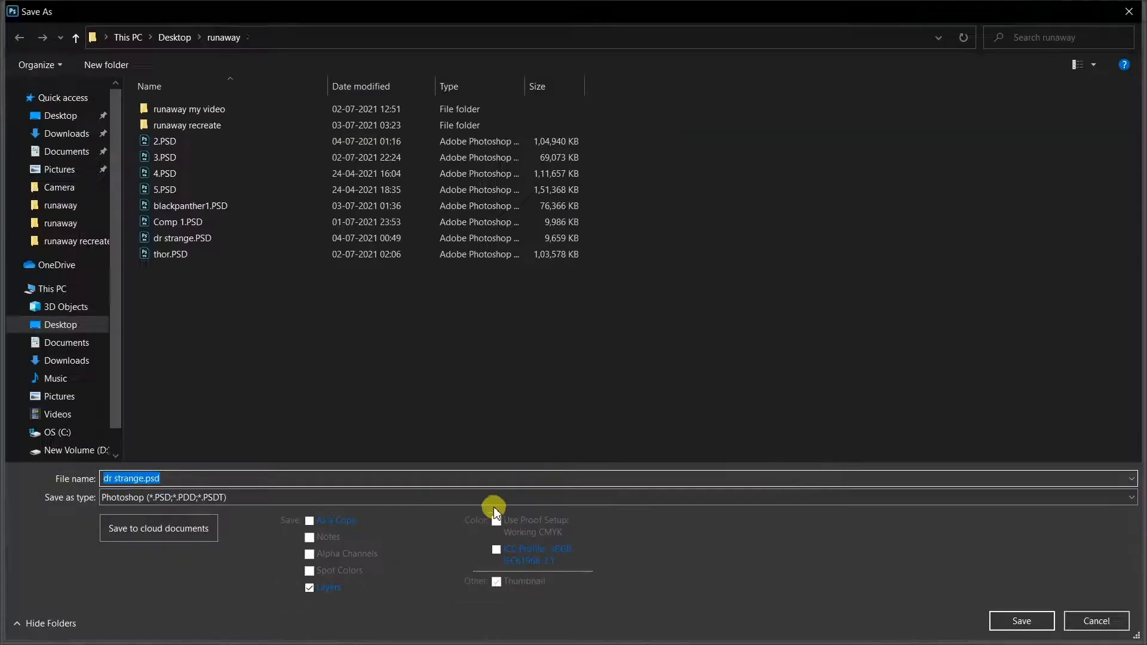
{"action": "left_click", "coordinate": [481, 498]}
{"action": "left_click", "coordinate": [274, 342]}
{"action": "left_click", "coordinate": [239, 478]}
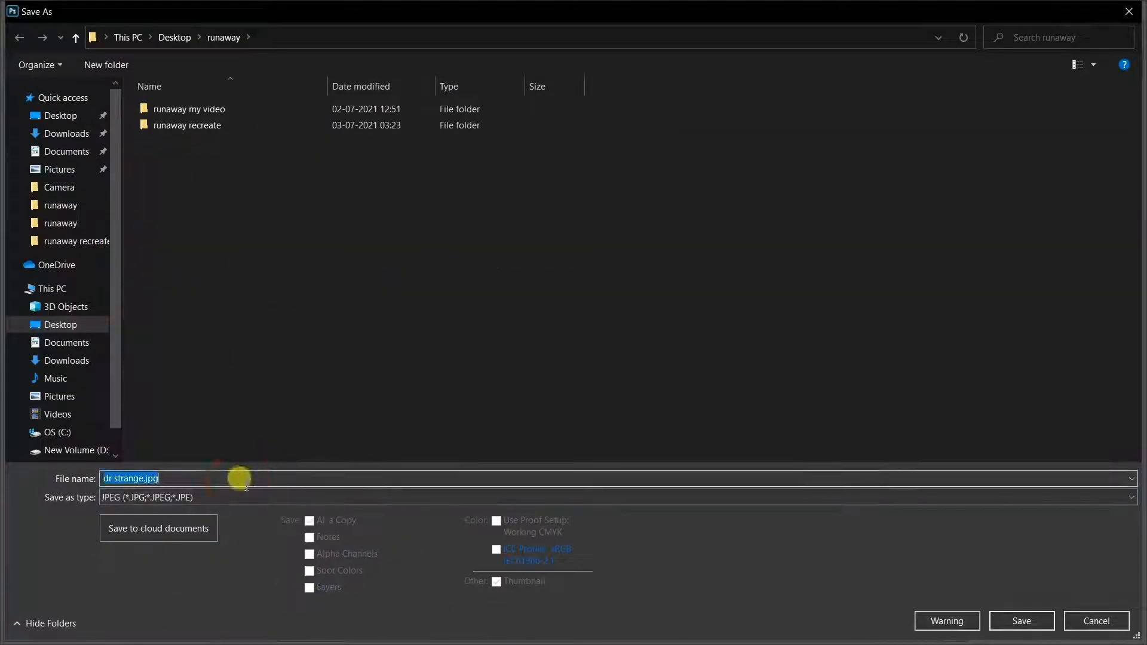
{"action": "type", "text": "dr st"}
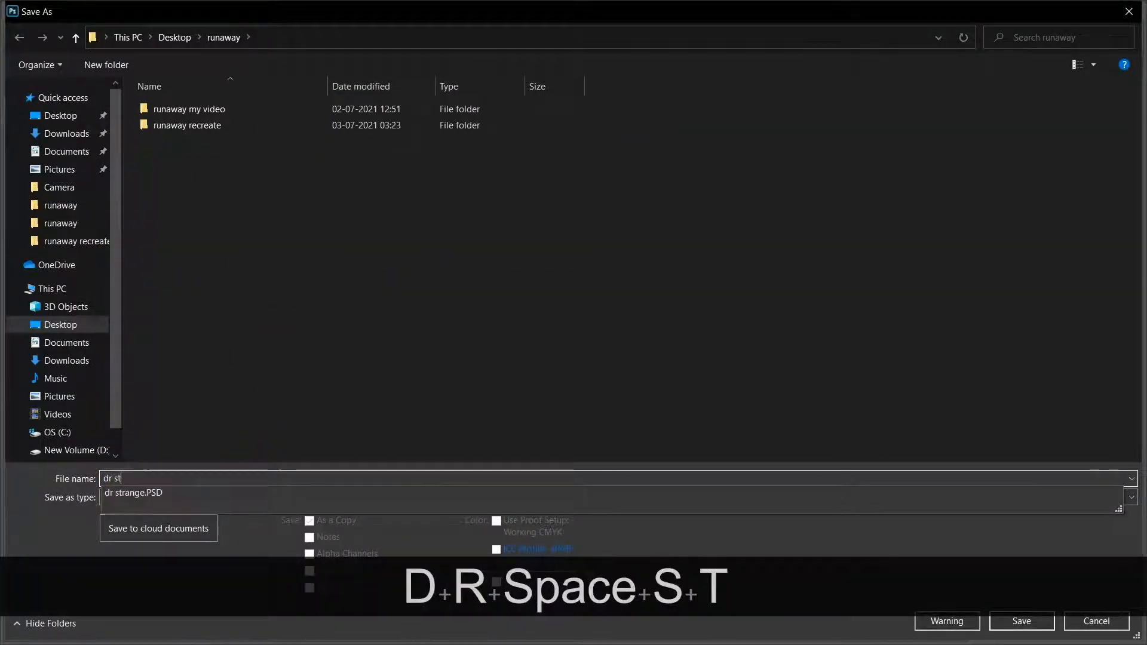
{"action": "type", "text": "range"}
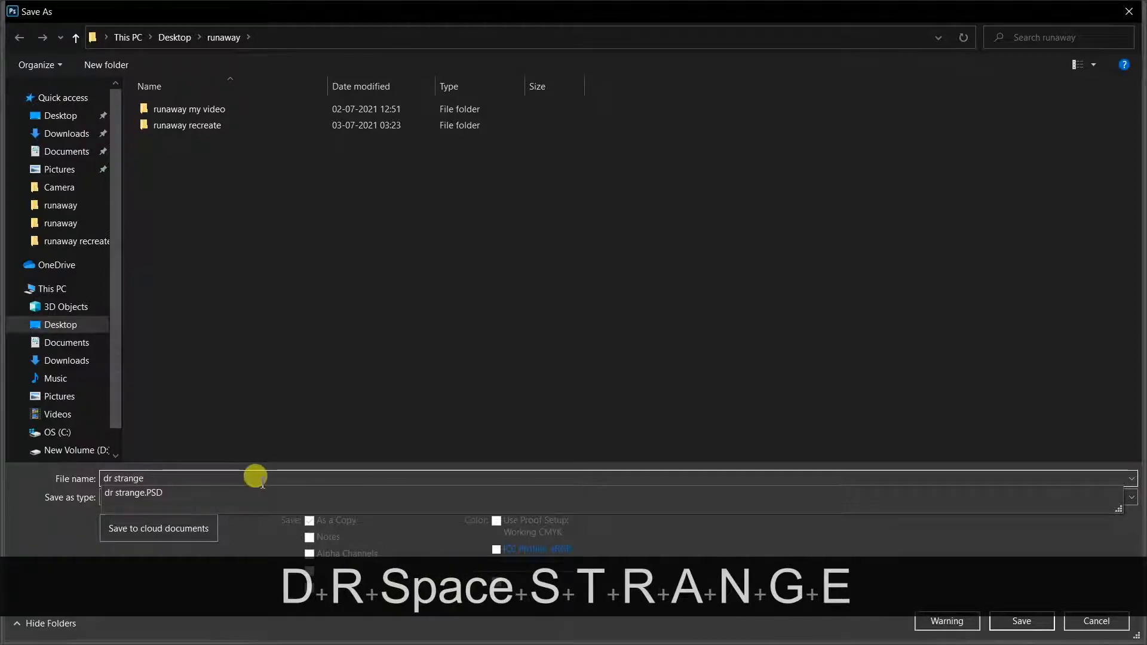
Save the JPEG copy into the runaway recreate folder with quality 9 and Baseline ("Standard") format.
{"action": "left_click", "coordinate": [429, 432]}
{"action": "left_click", "coordinate": [402, 497]}
{"action": "left_click", "coordinate": [188, 333]}
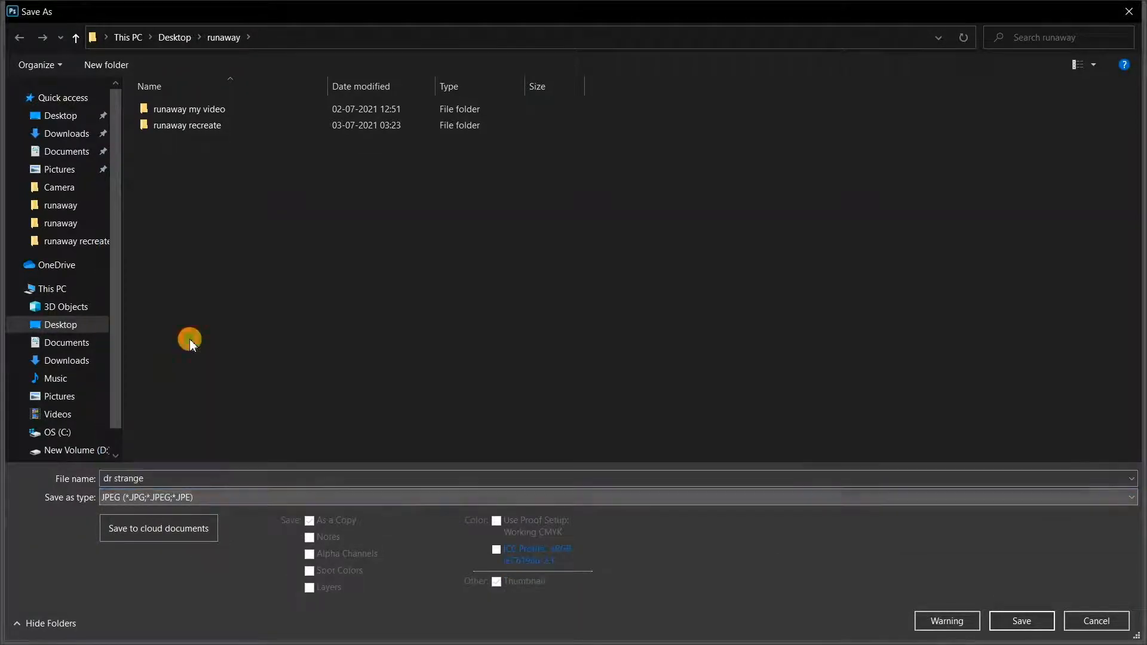
{"action": "double_click", "coordinate": [201, 129]}
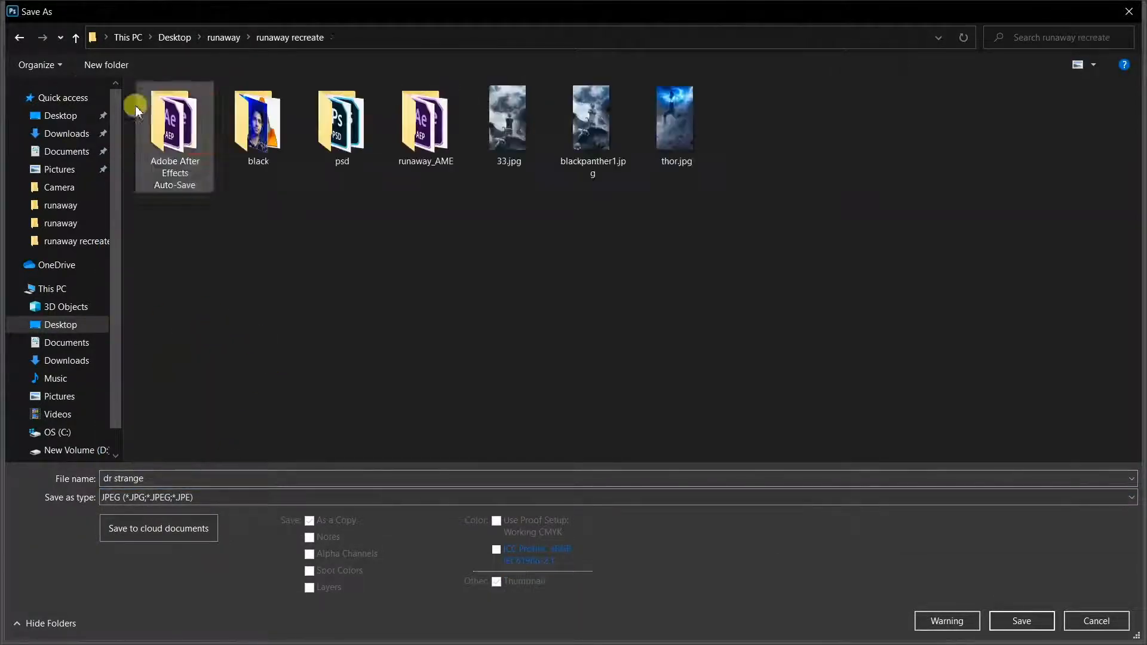
{"action": "left_click", "coordinate": [1022, 621]}
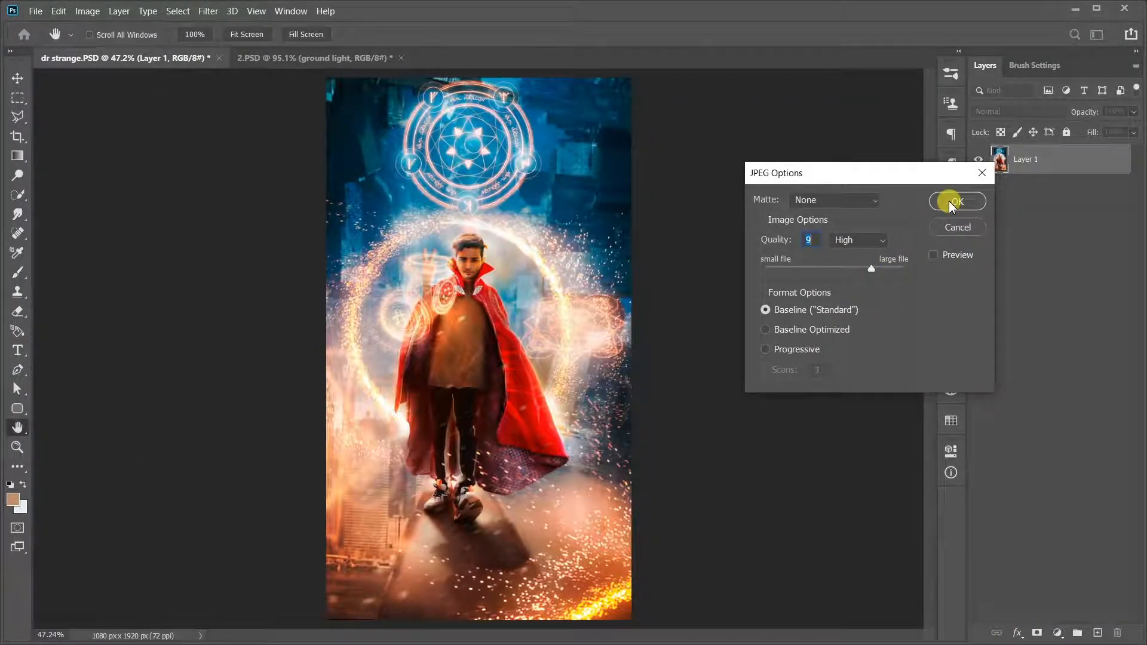
{"action": "left_click", "coordinate": [954, 202]}
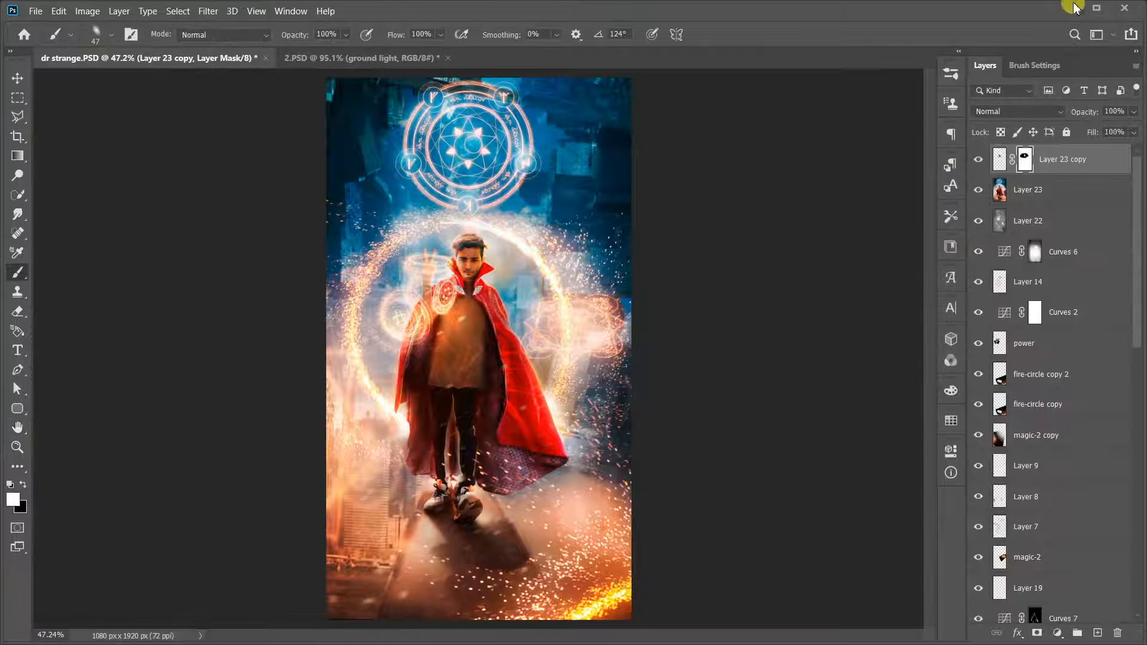
Open the runaway recreate folder in File Explorer and import dr strange.jpg into the After Effects project.
{"action": "left_click", "coordinate": [1069, 7]}
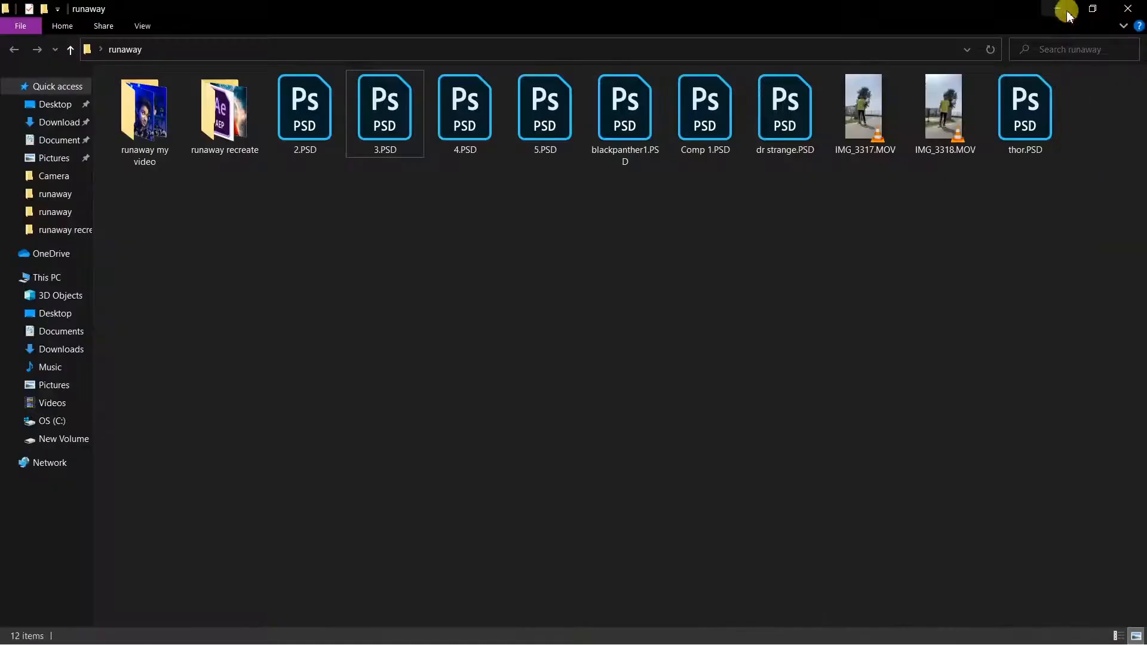
{"action": "double_click", "coordinate": [226, 138]}
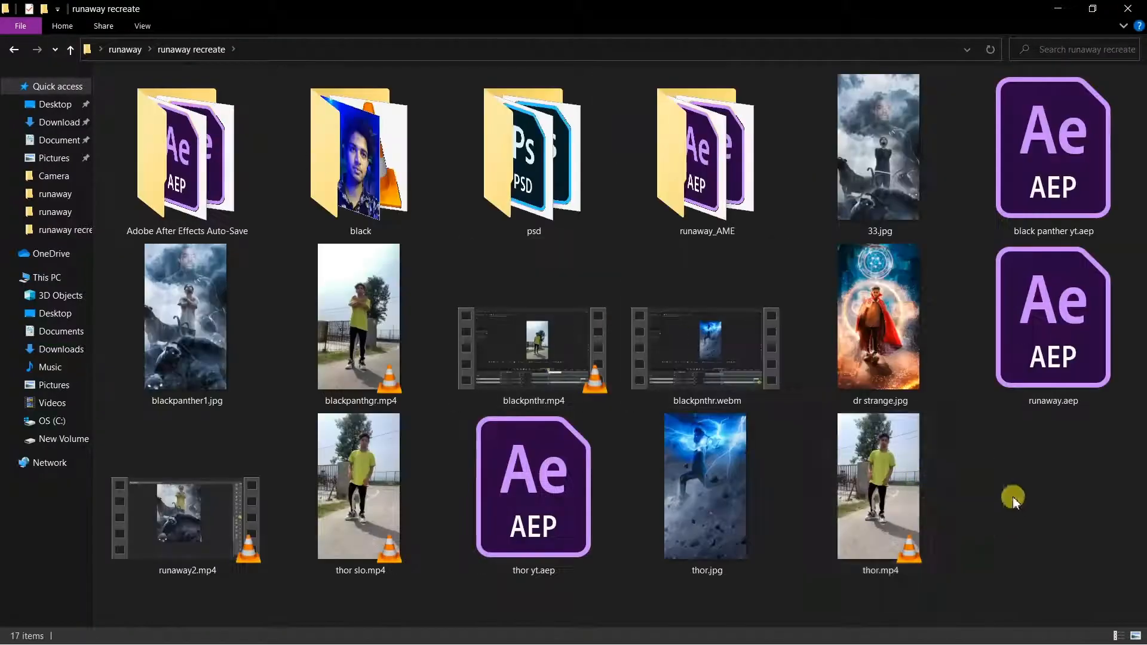
{"action": "left_click_drag", "start_coordinate": [878, 316], "coordinate": [839, 549]}
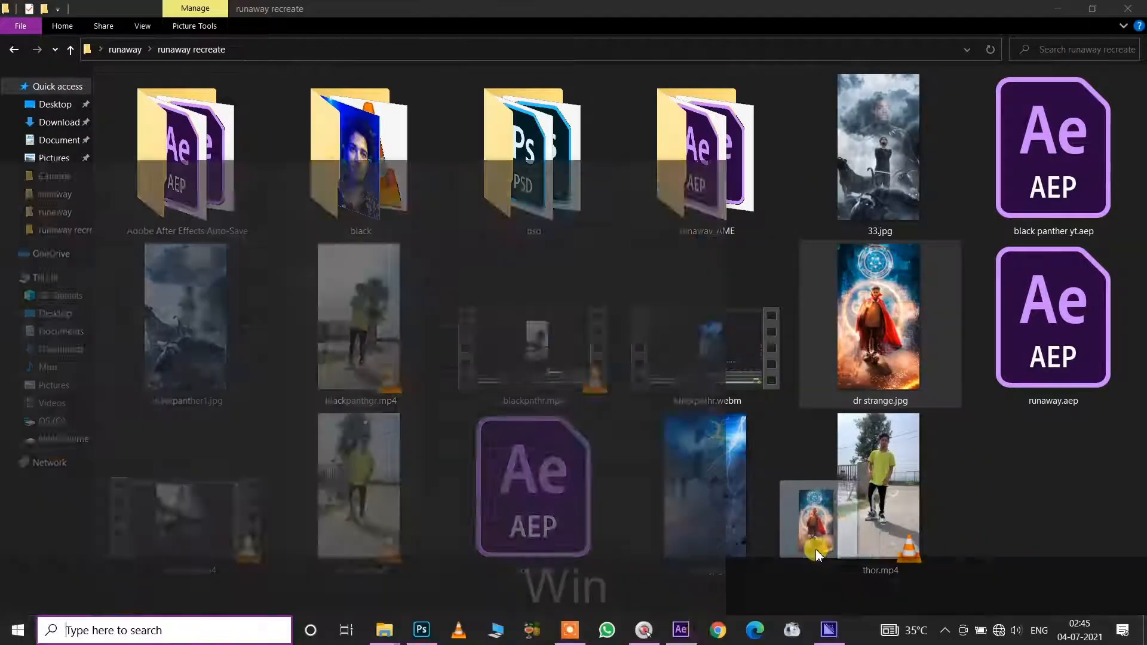
{"action": "left_click_drag", "start_coordinate": [816, 549], "coordinate": [159, 325]}
{"action": "left_click", "coordinate": [667, 627]}
Delete the IMG_3317.MOV segment starting at 0:00:12:13 and place dr strange.jpg there, directly below the thor.jpg layer.
{"action": "key", "text": "ctrl+z"}
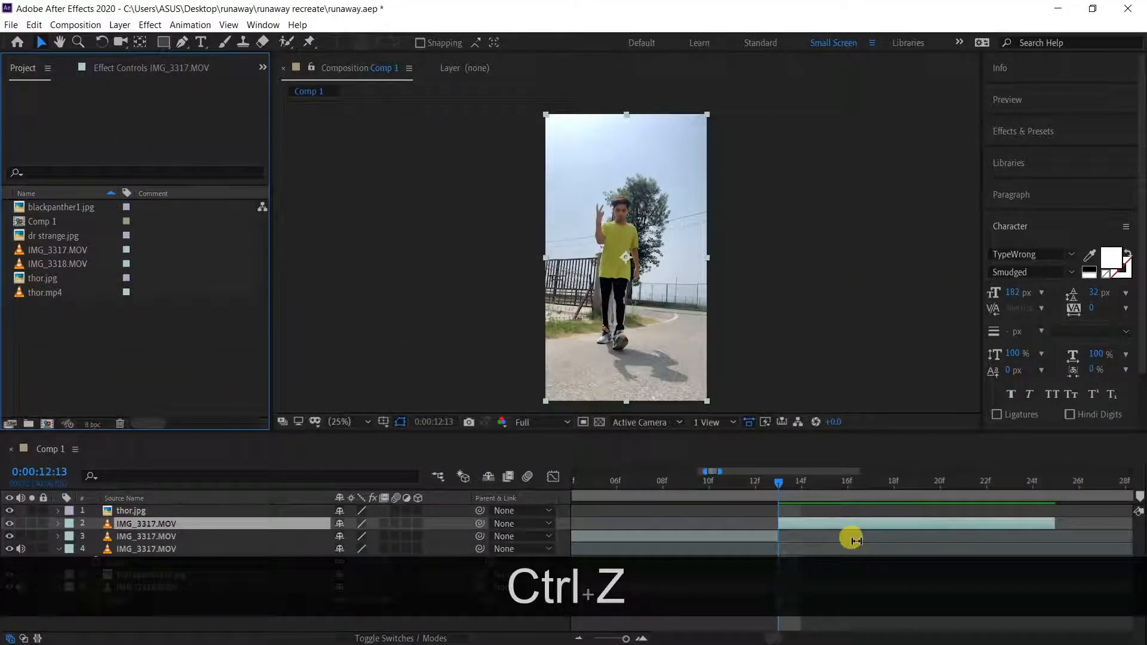
{"action": "left_click", "coordinate": [851, 584]}
{"action": "left_click", "coordinate": [822, 522]}
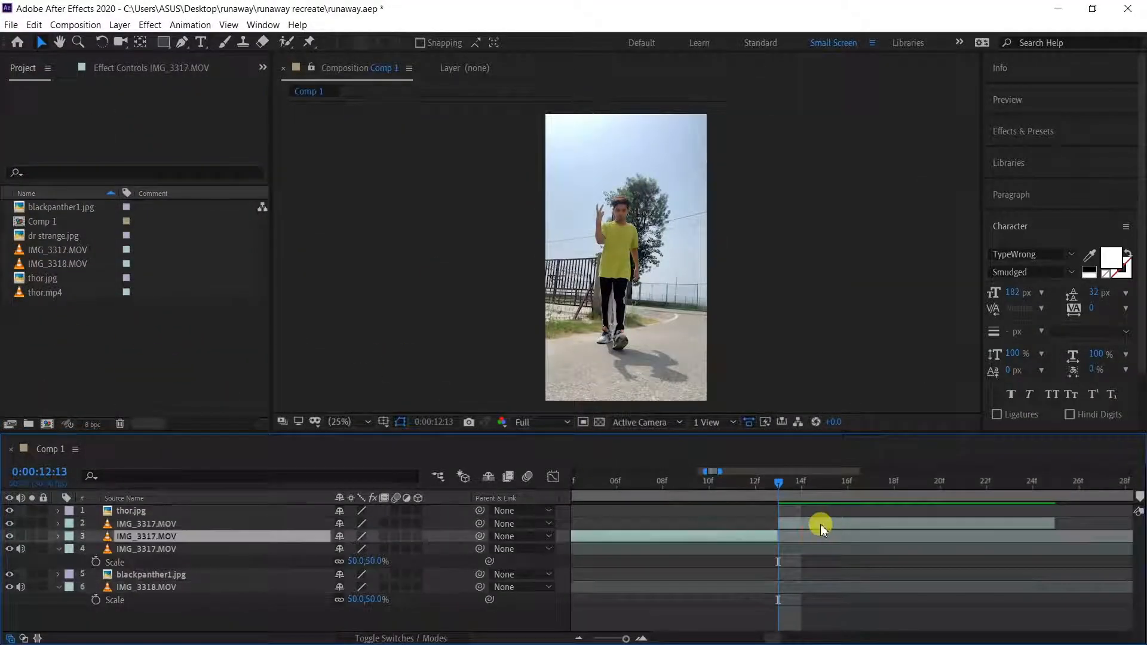
{"action": "key", "text": "Delete"}
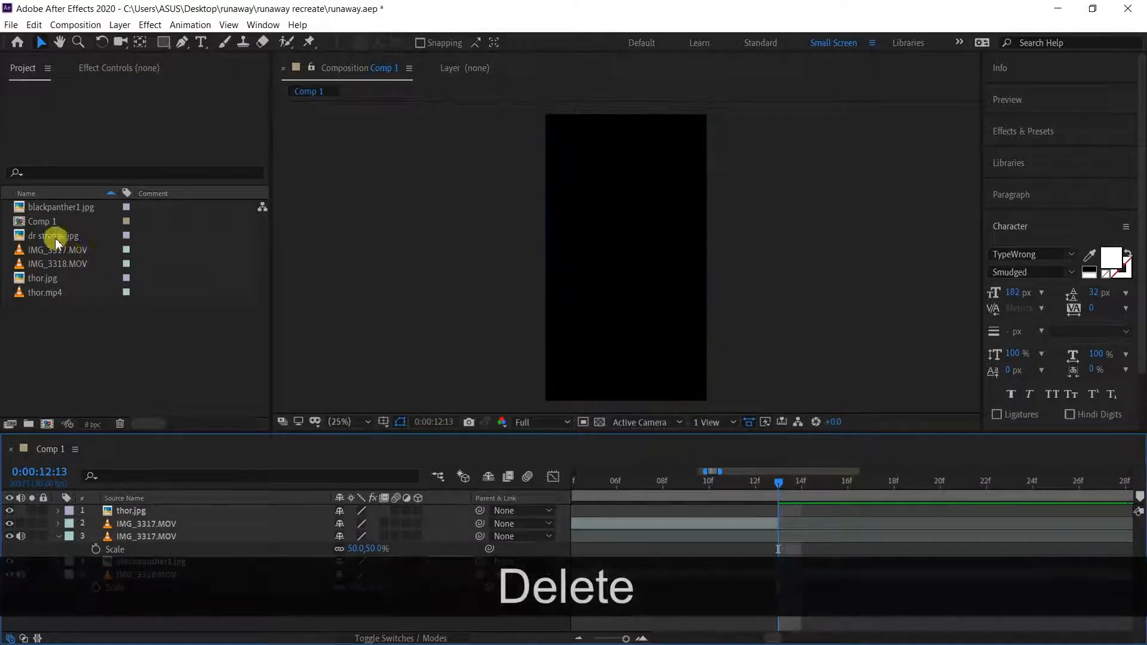
{"action": "left_click_drag", "start_coordinate": [56, 242], "coordinate": [782, 530]}
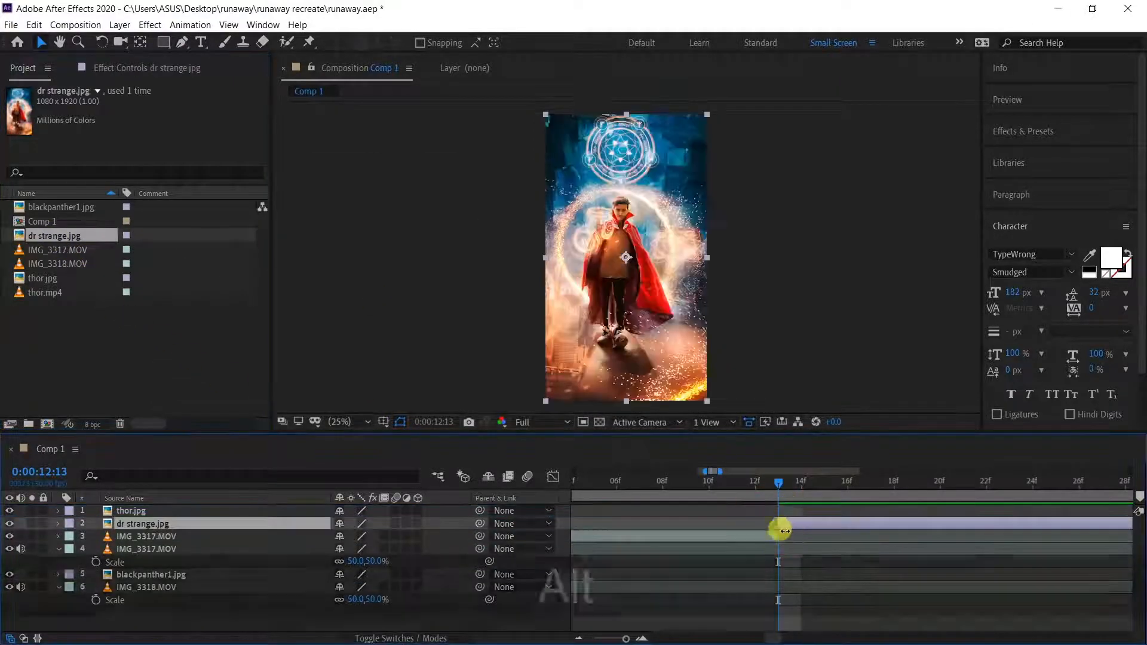
Play back Comp 1 from 0:00:11:06 to check the cut from the footage to the dr strange.jpg layer.
{"action": "scroll", "coordinate": [778, 529], "scroll_direction": "down", "scroll_amount": 5}
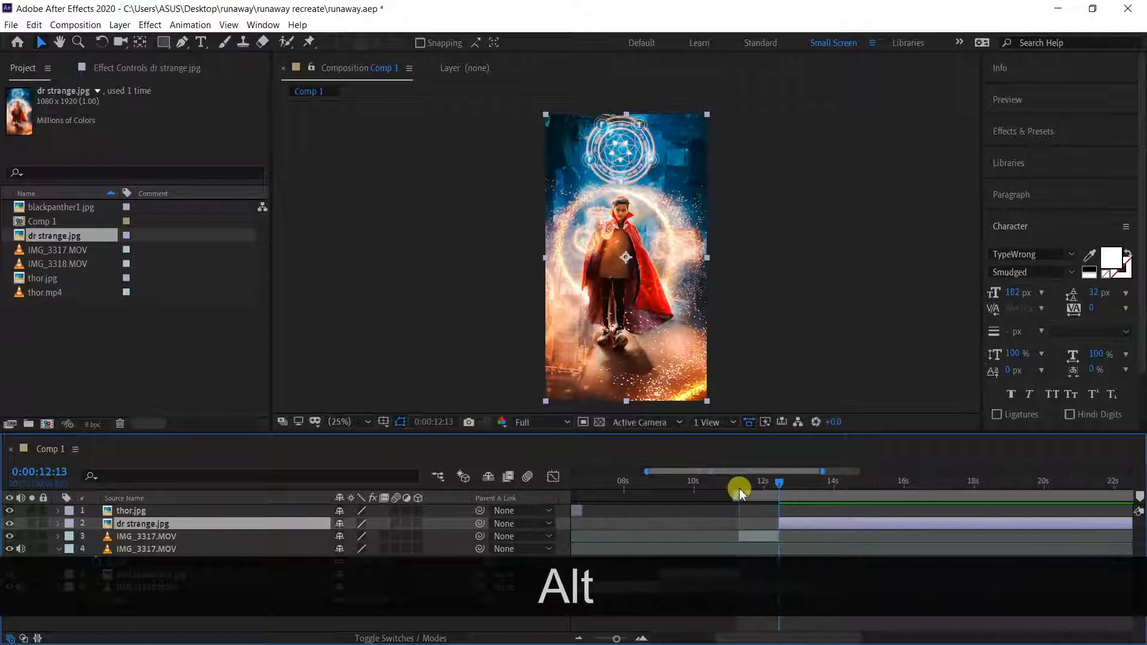
{"action": "scroll", "coordinate": [740, 493], "scroll_direction": "up", "scroll_amount": 4}
{"action": "left_click", "coordinate": [650, 485]}
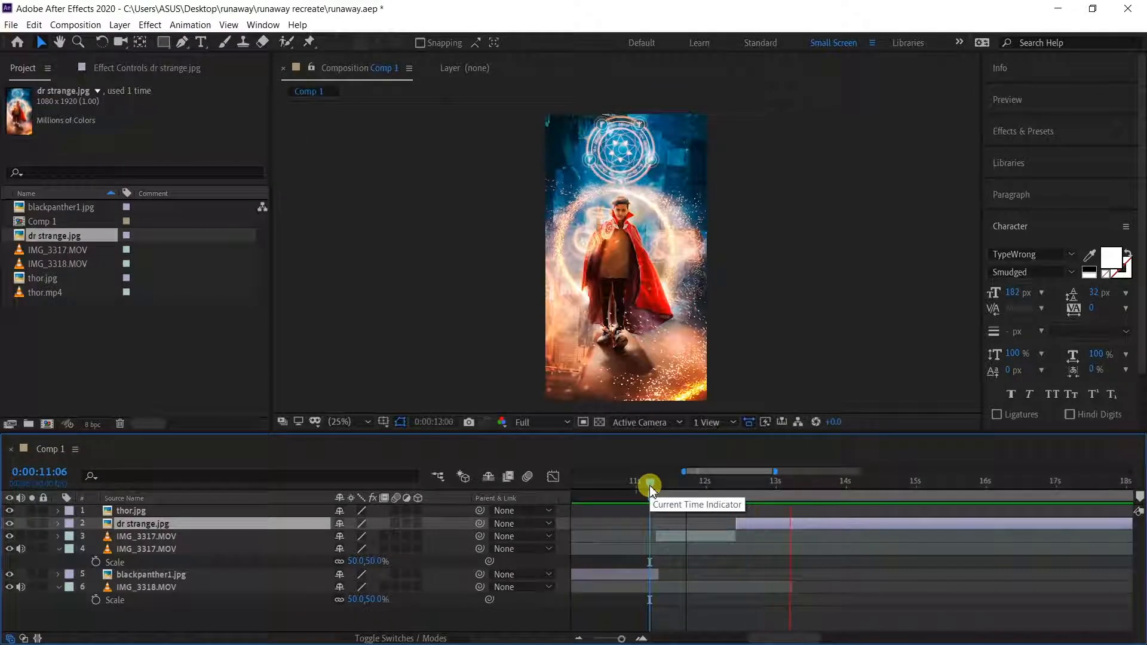
{"action": "key", "text": "space"}
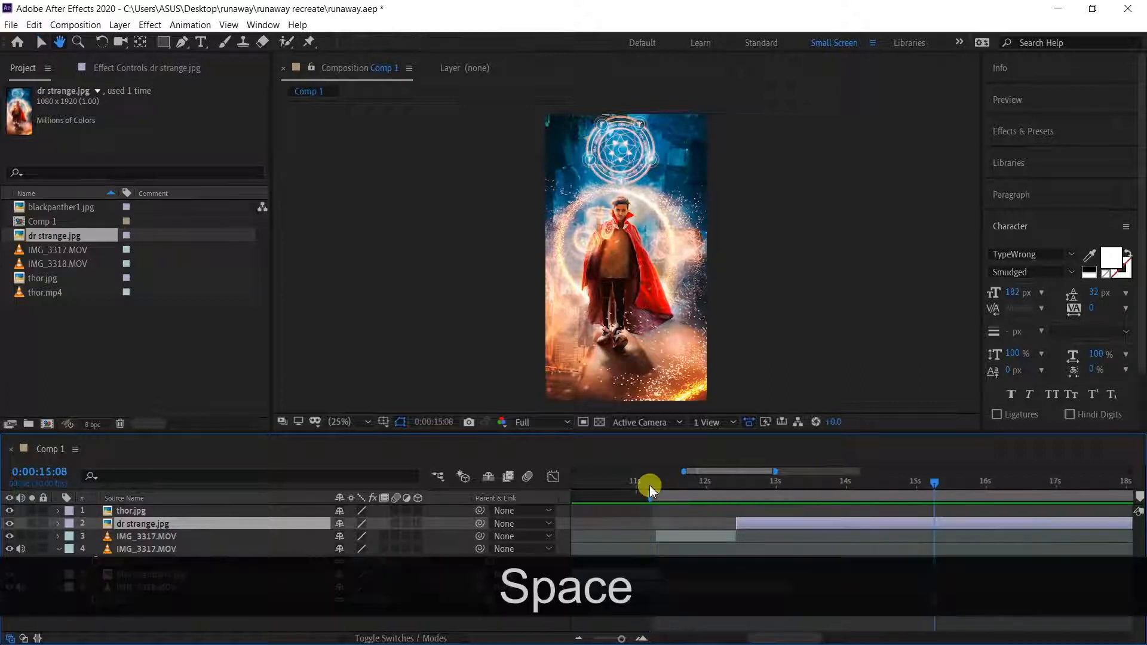
{"action": "key", "text": "v"}
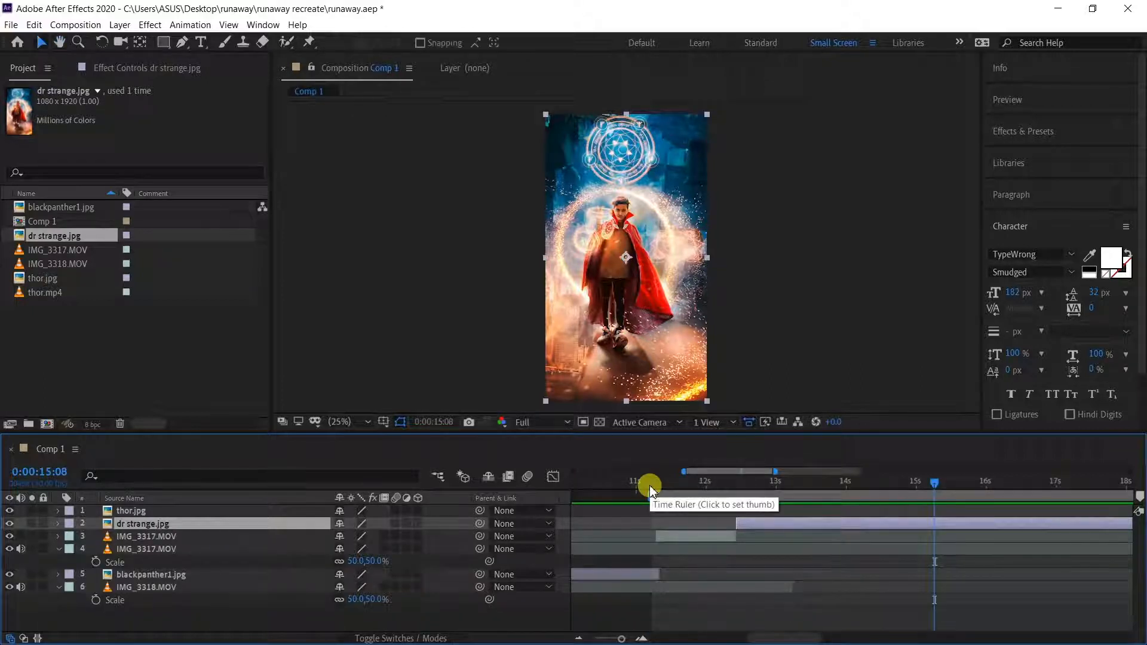